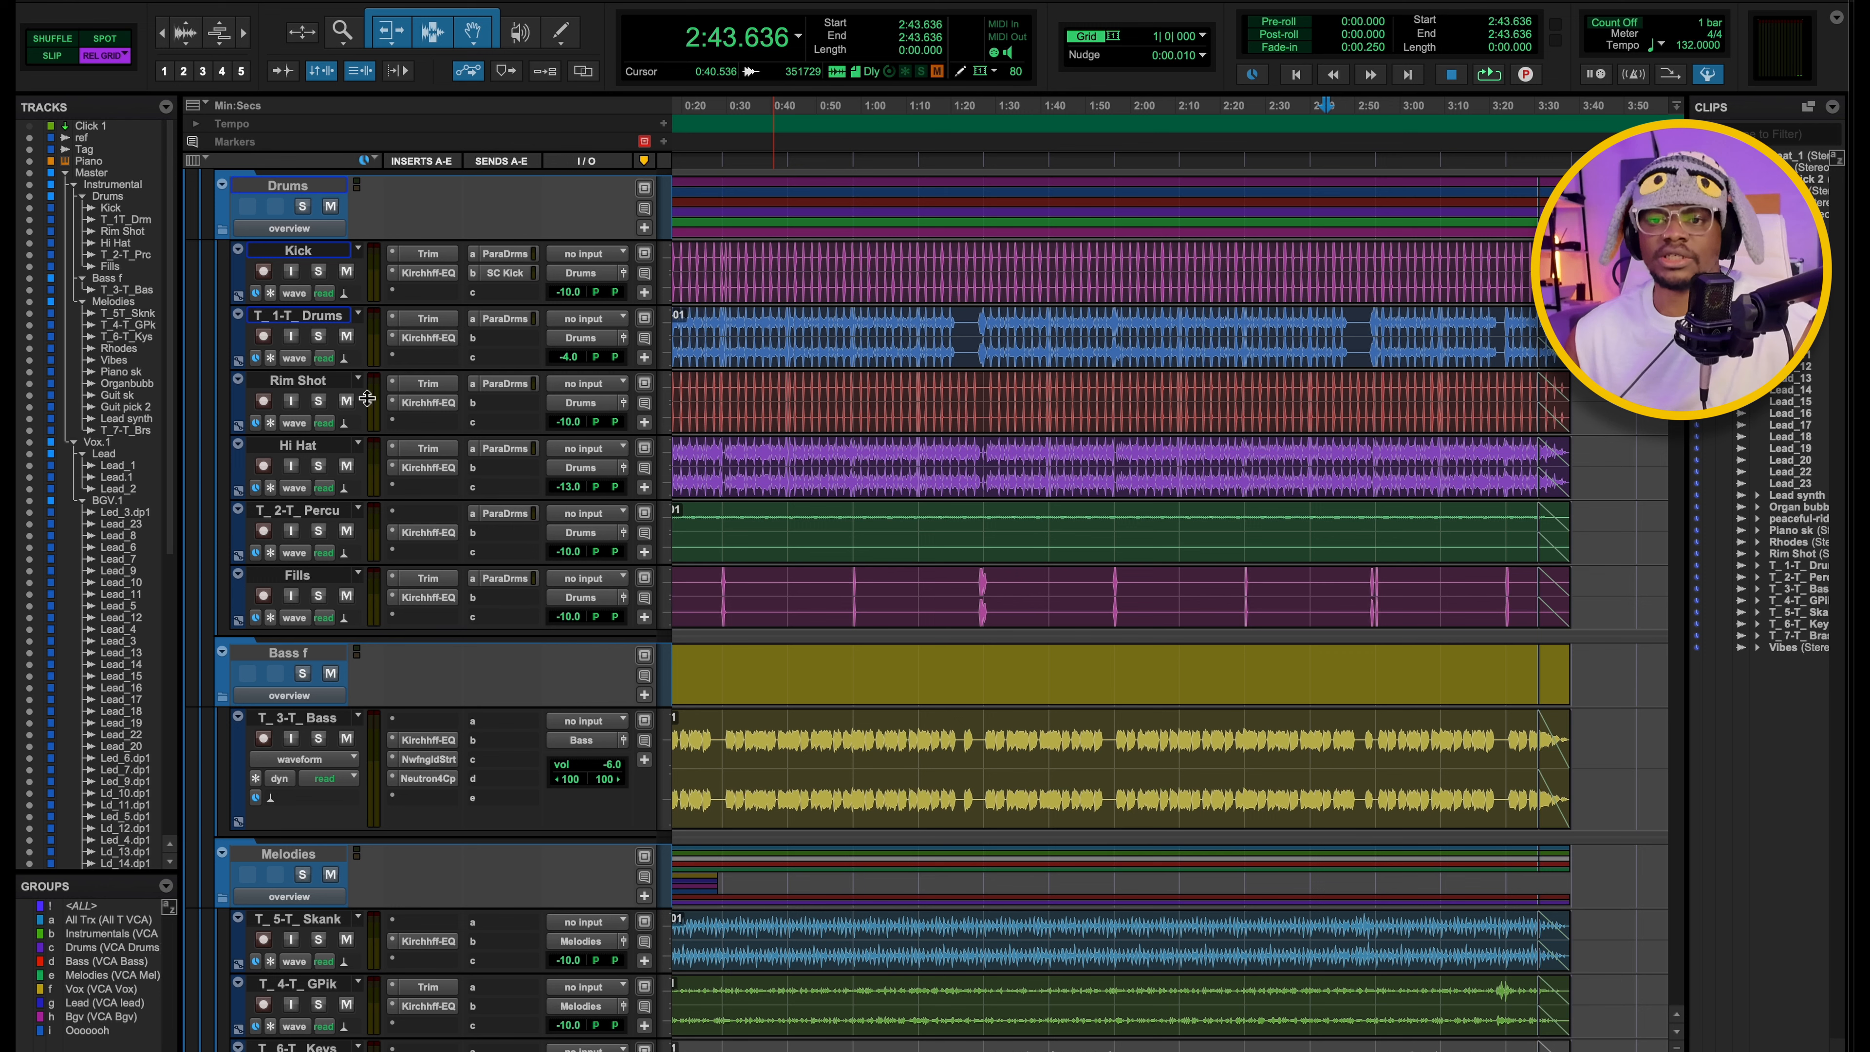
# Solo the Kick track and inspect the output gain set in its Trim plugin.
pyautogui.click(319, 270)
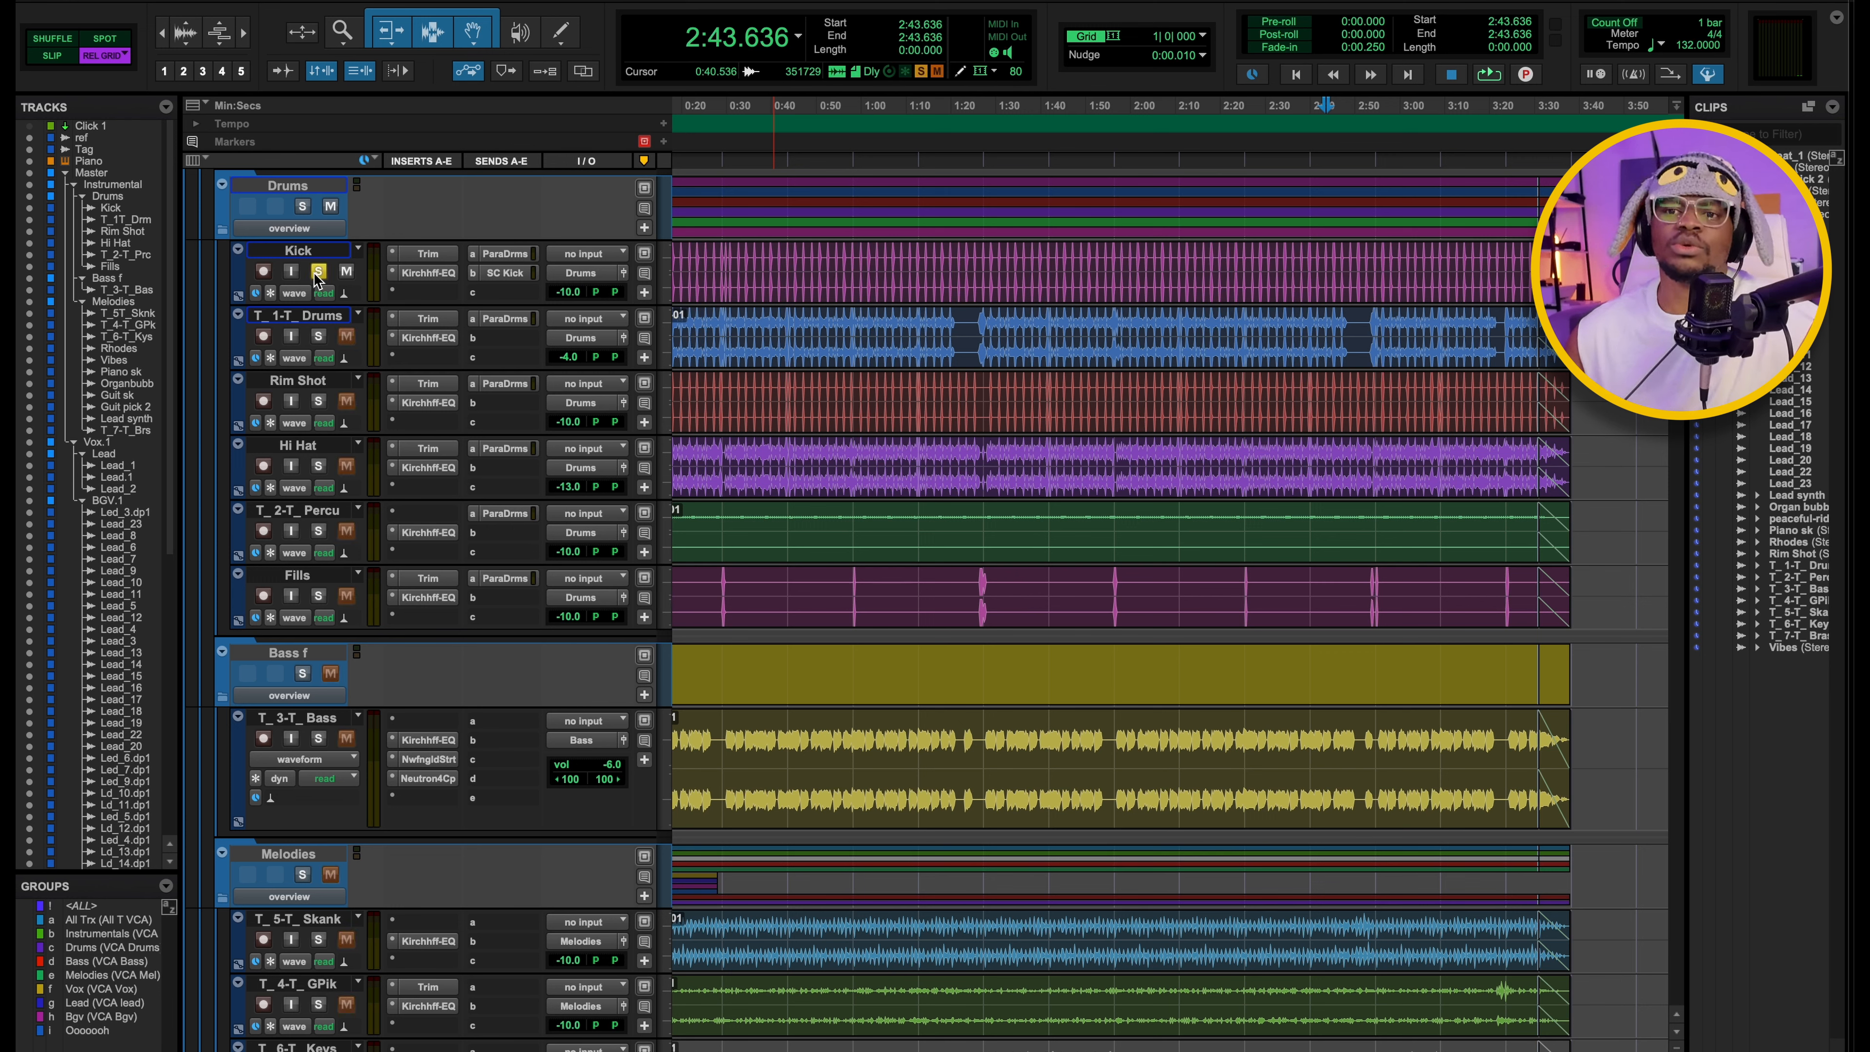
pyautogui.click(425, 254)
pyautogui.moveTo(967, 324); pyautogui.dragTo(945, 266)
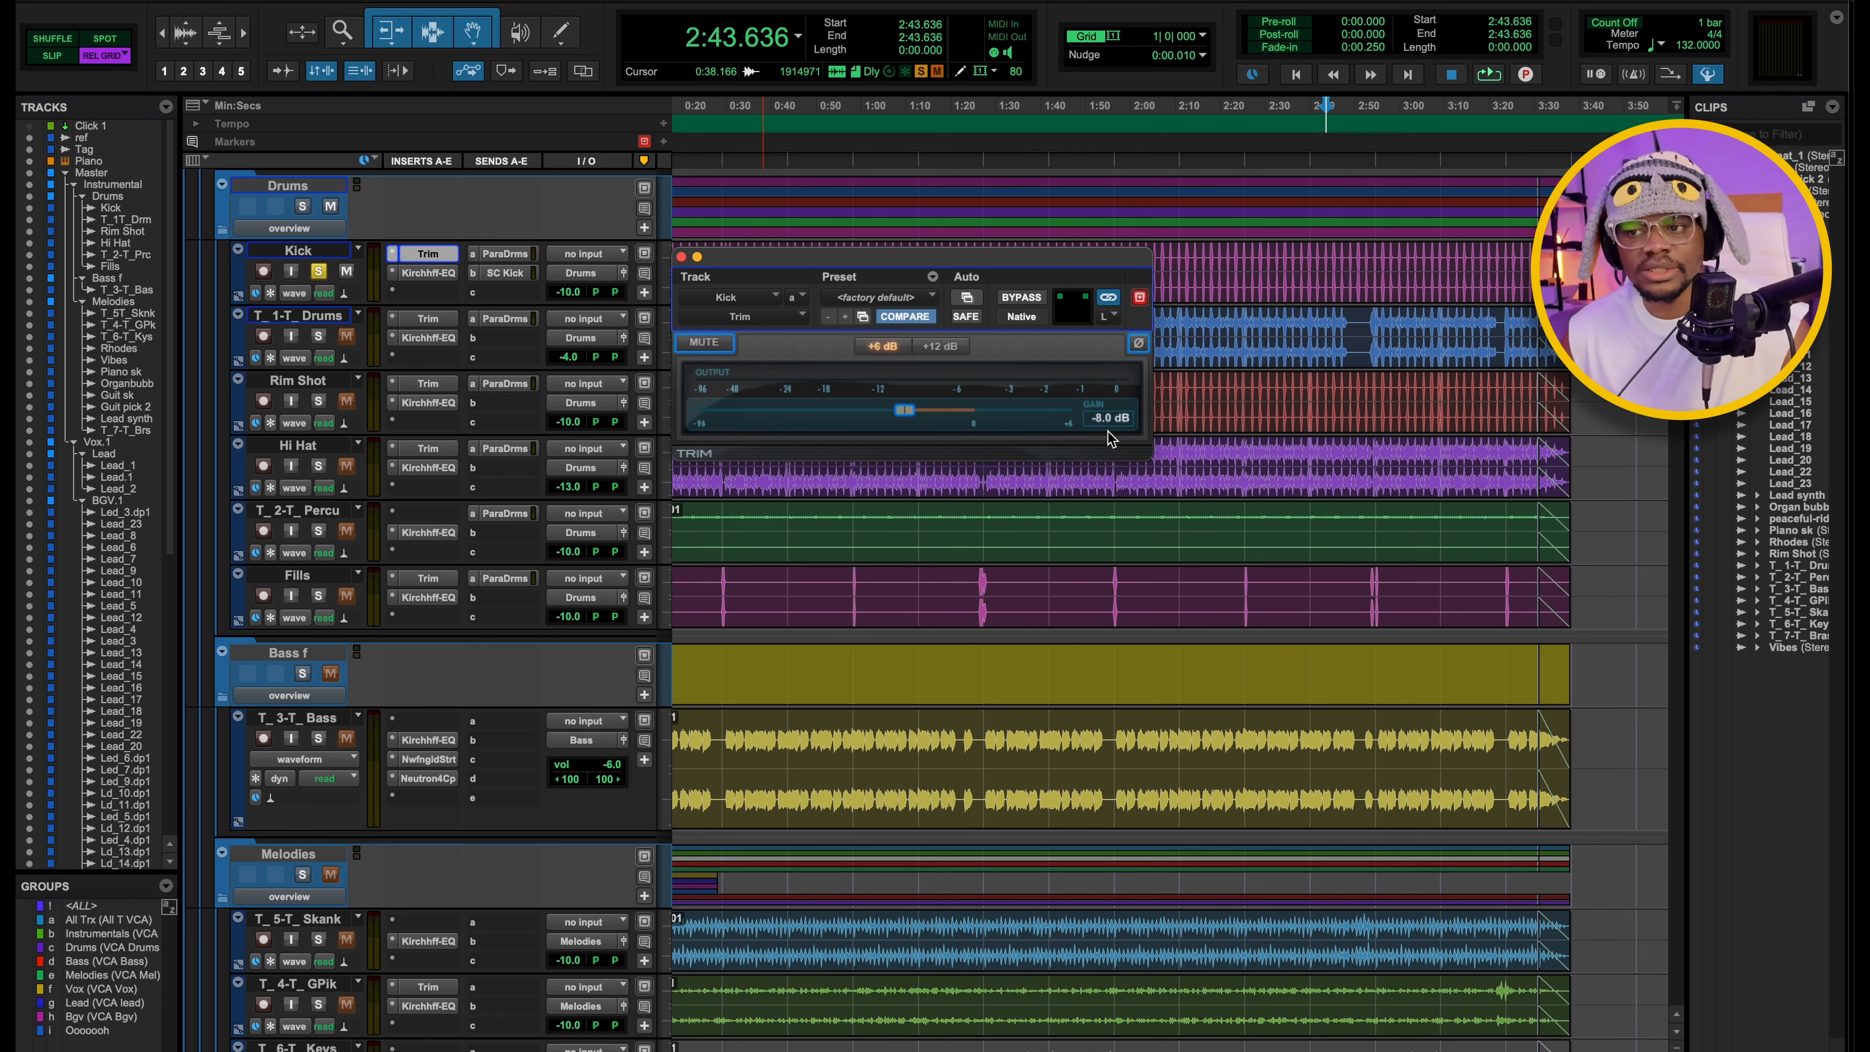
pyautogui.click(681, 256)
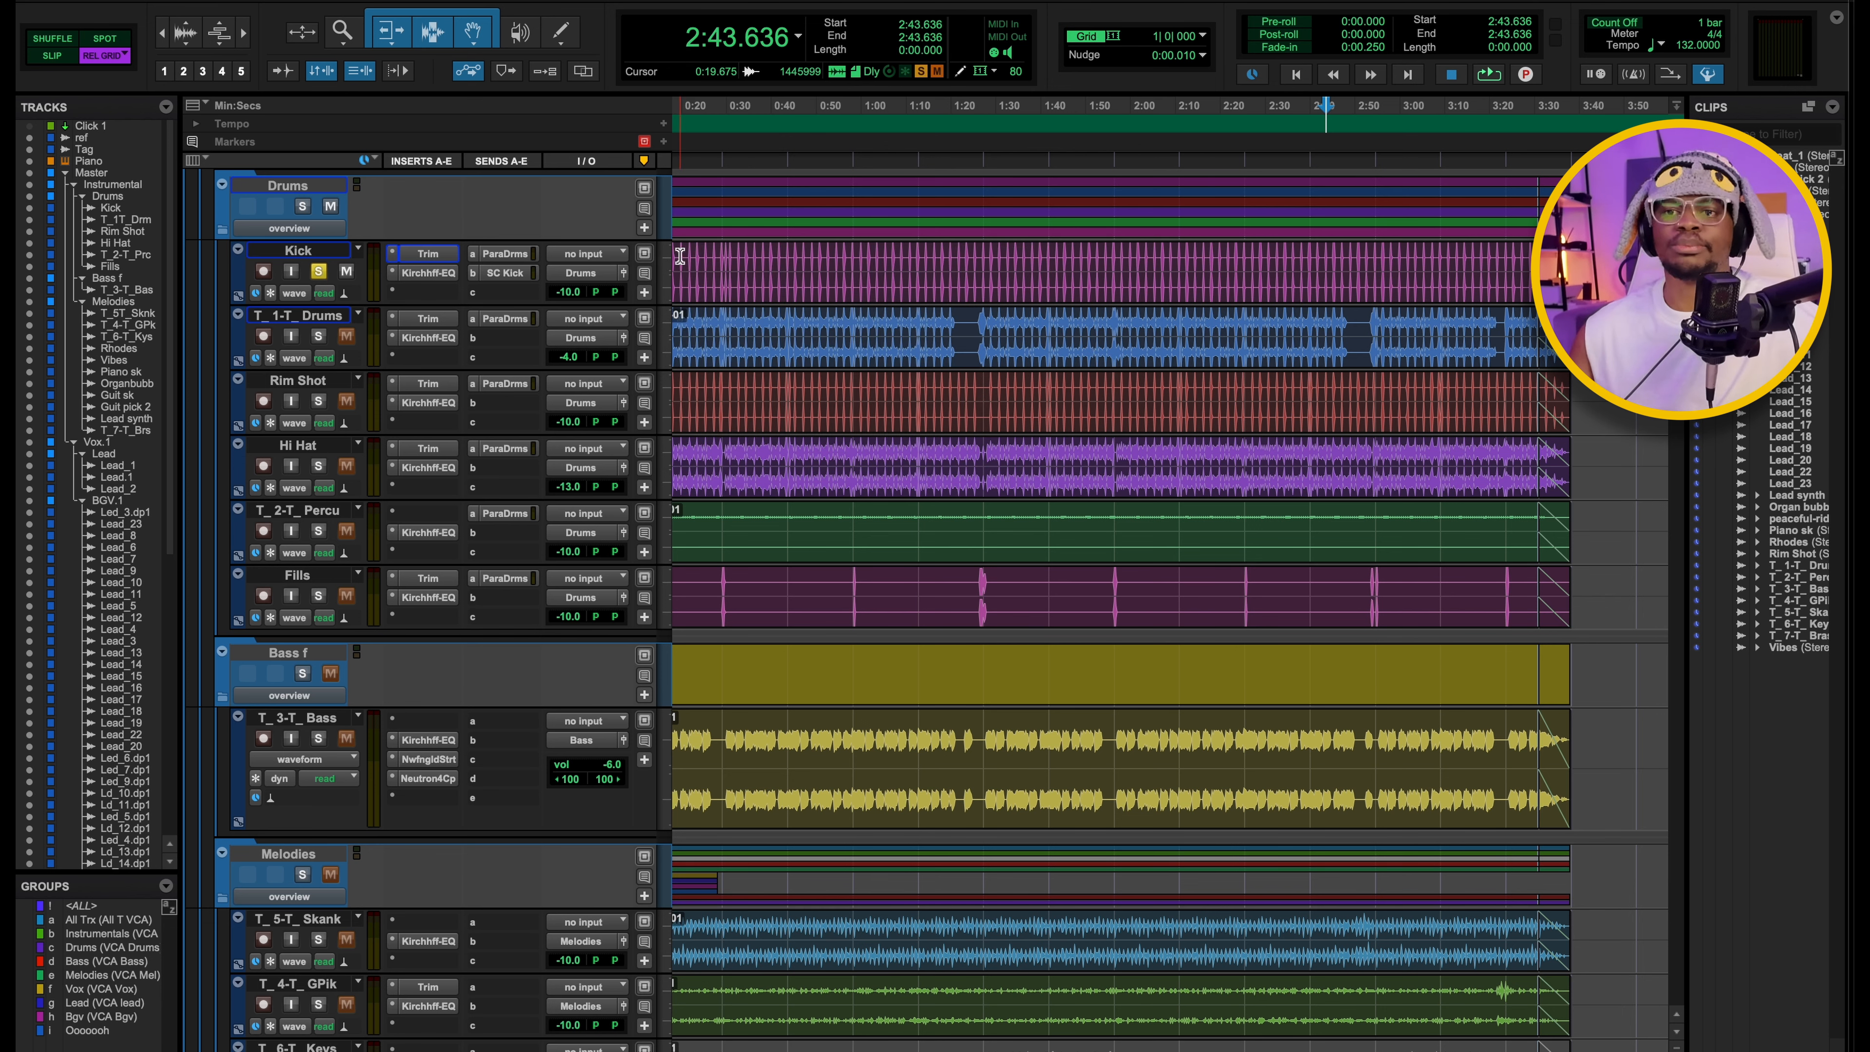
# Play the song from 0:43.636 with the Kick solo released and the Instrumental folder soloed.
pyautogui.click(787, 271)
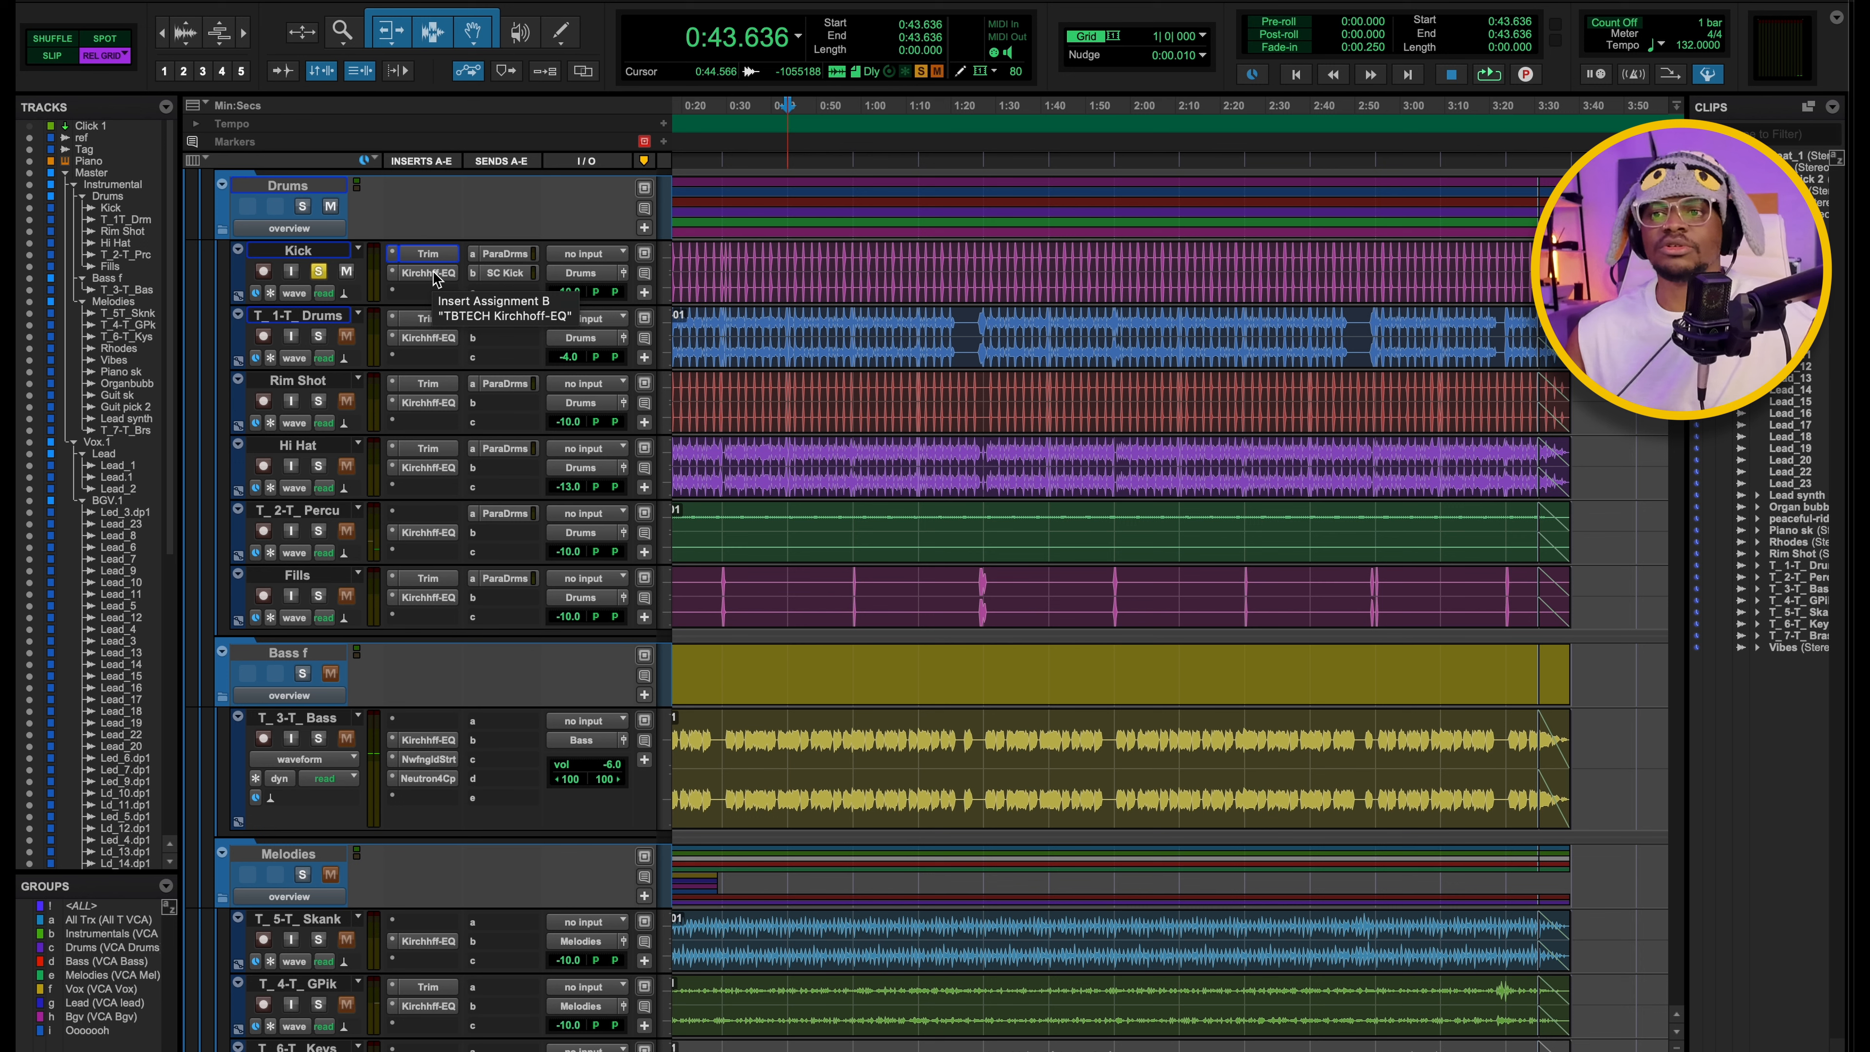
pyautogui.click(319, 272)
pyautogui.press('space')
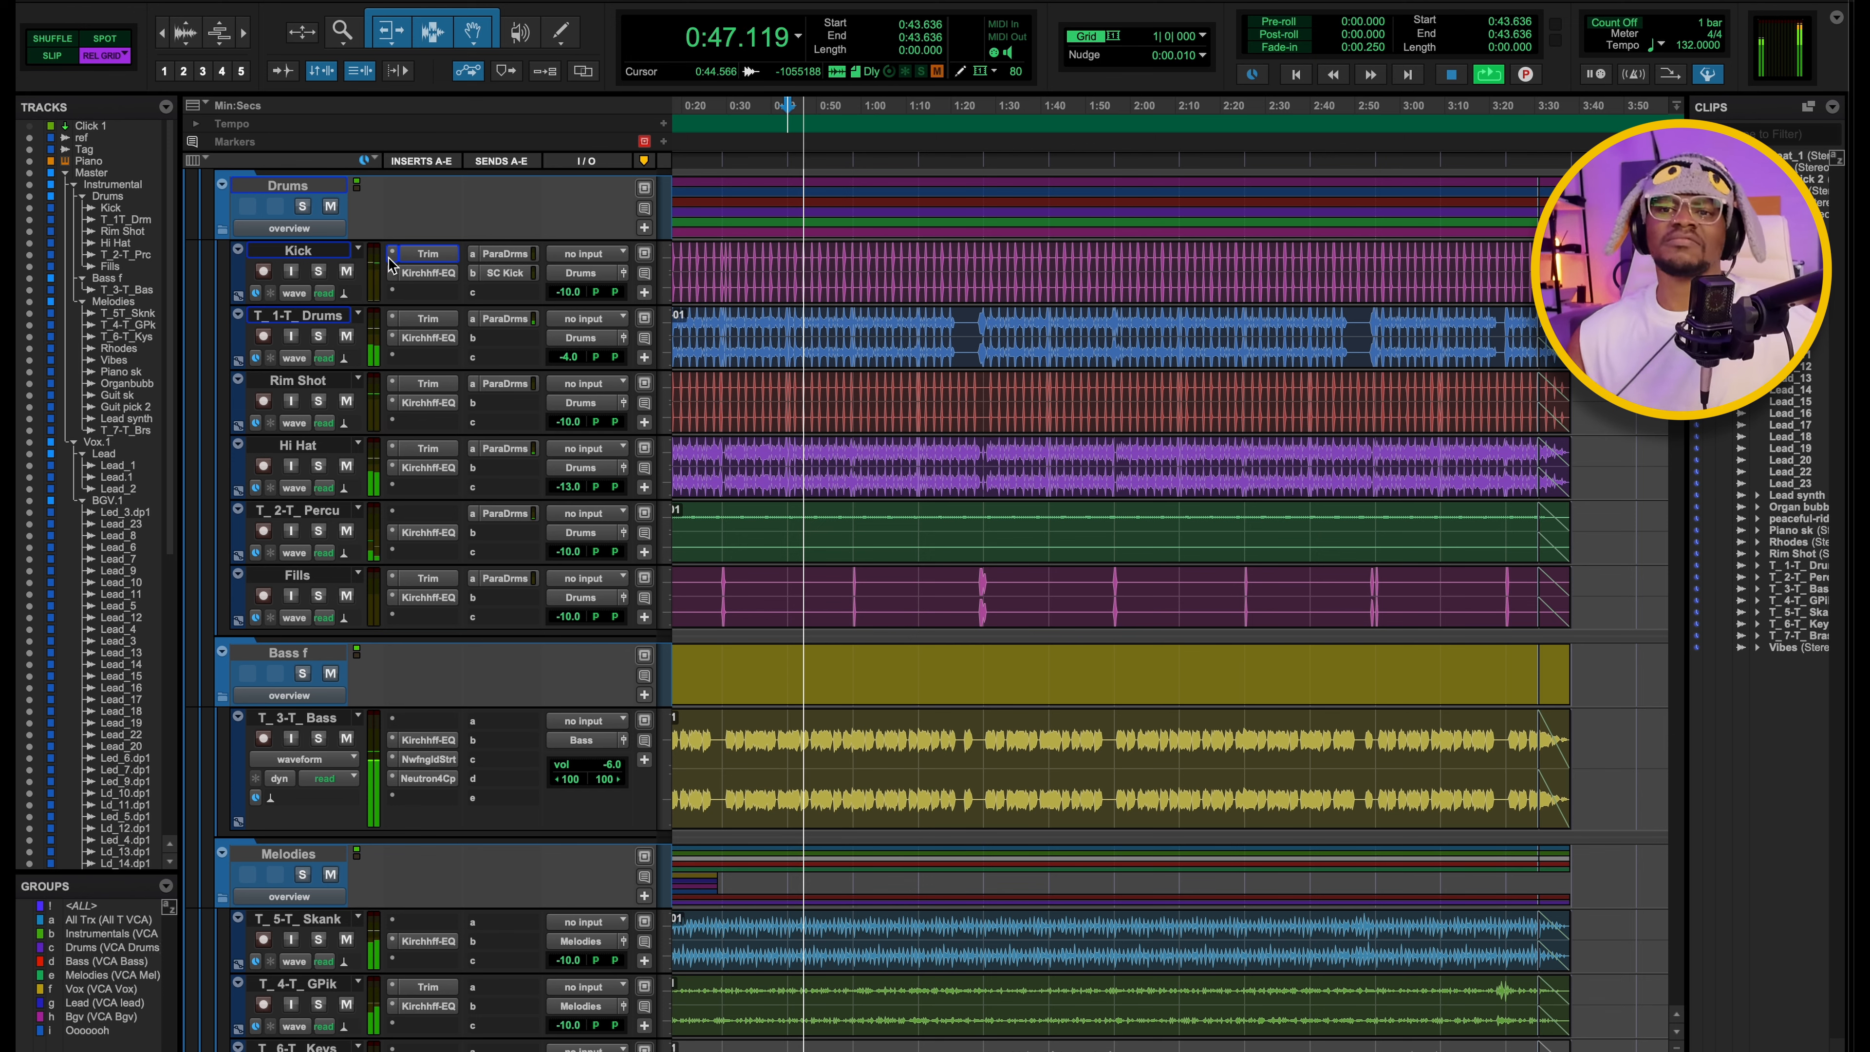
pyautogui.scroll(3, 309, 221)
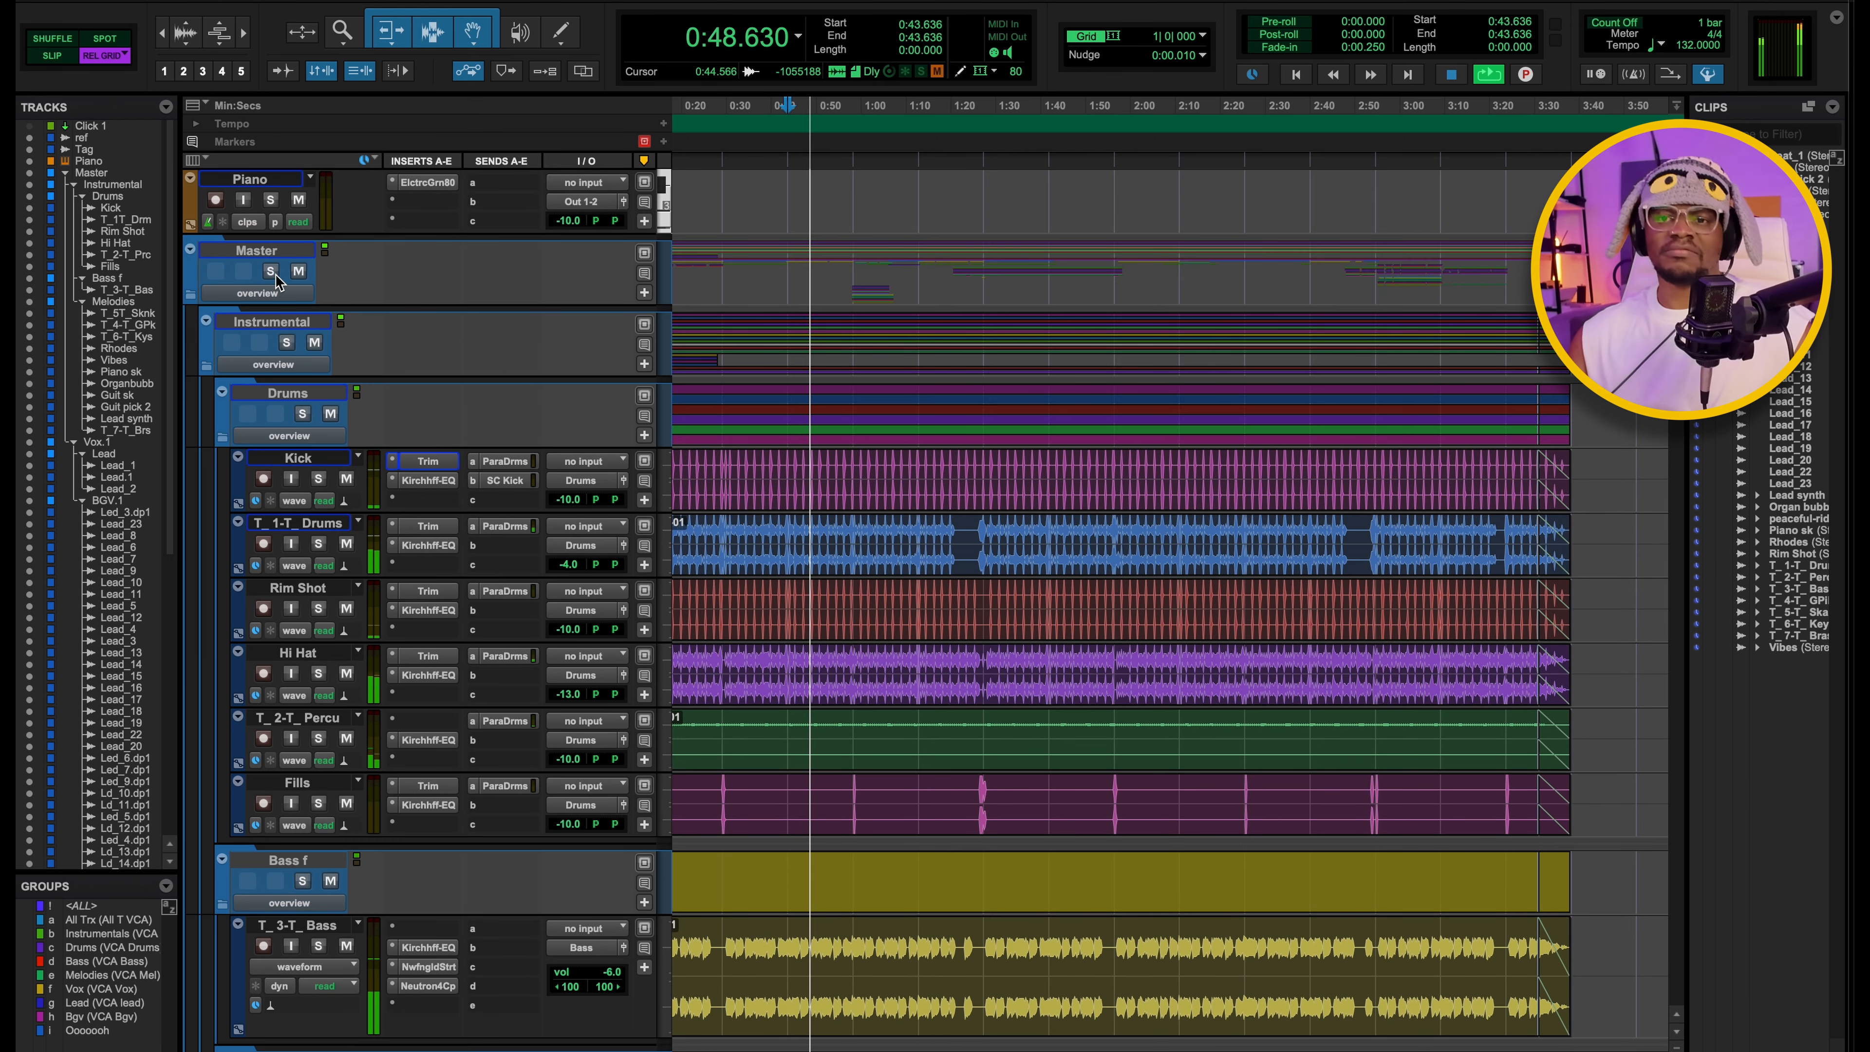
pyautogui.click(288, 342)
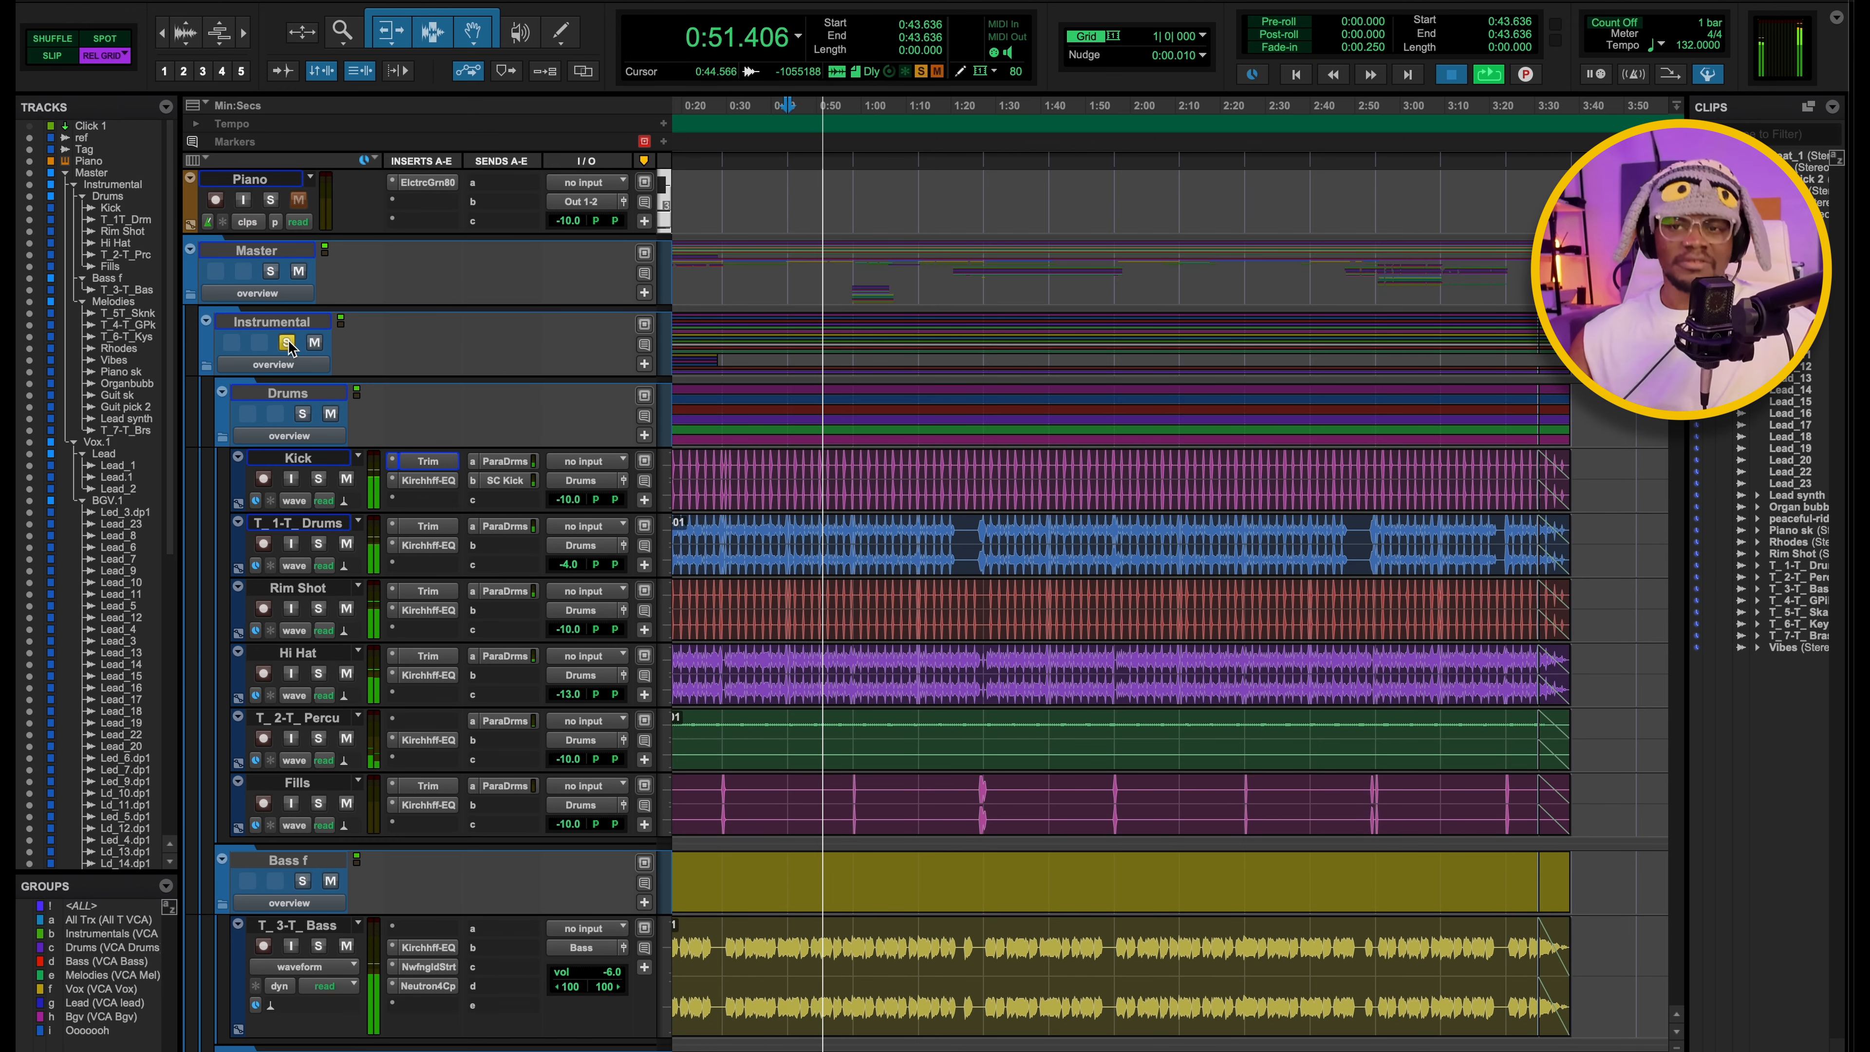
pyautogui.press('space')
# Open the Kirchhoff EQ on the Kick track and examine its high-pass band.
pyautogui.scroll(-3, 818, 328)
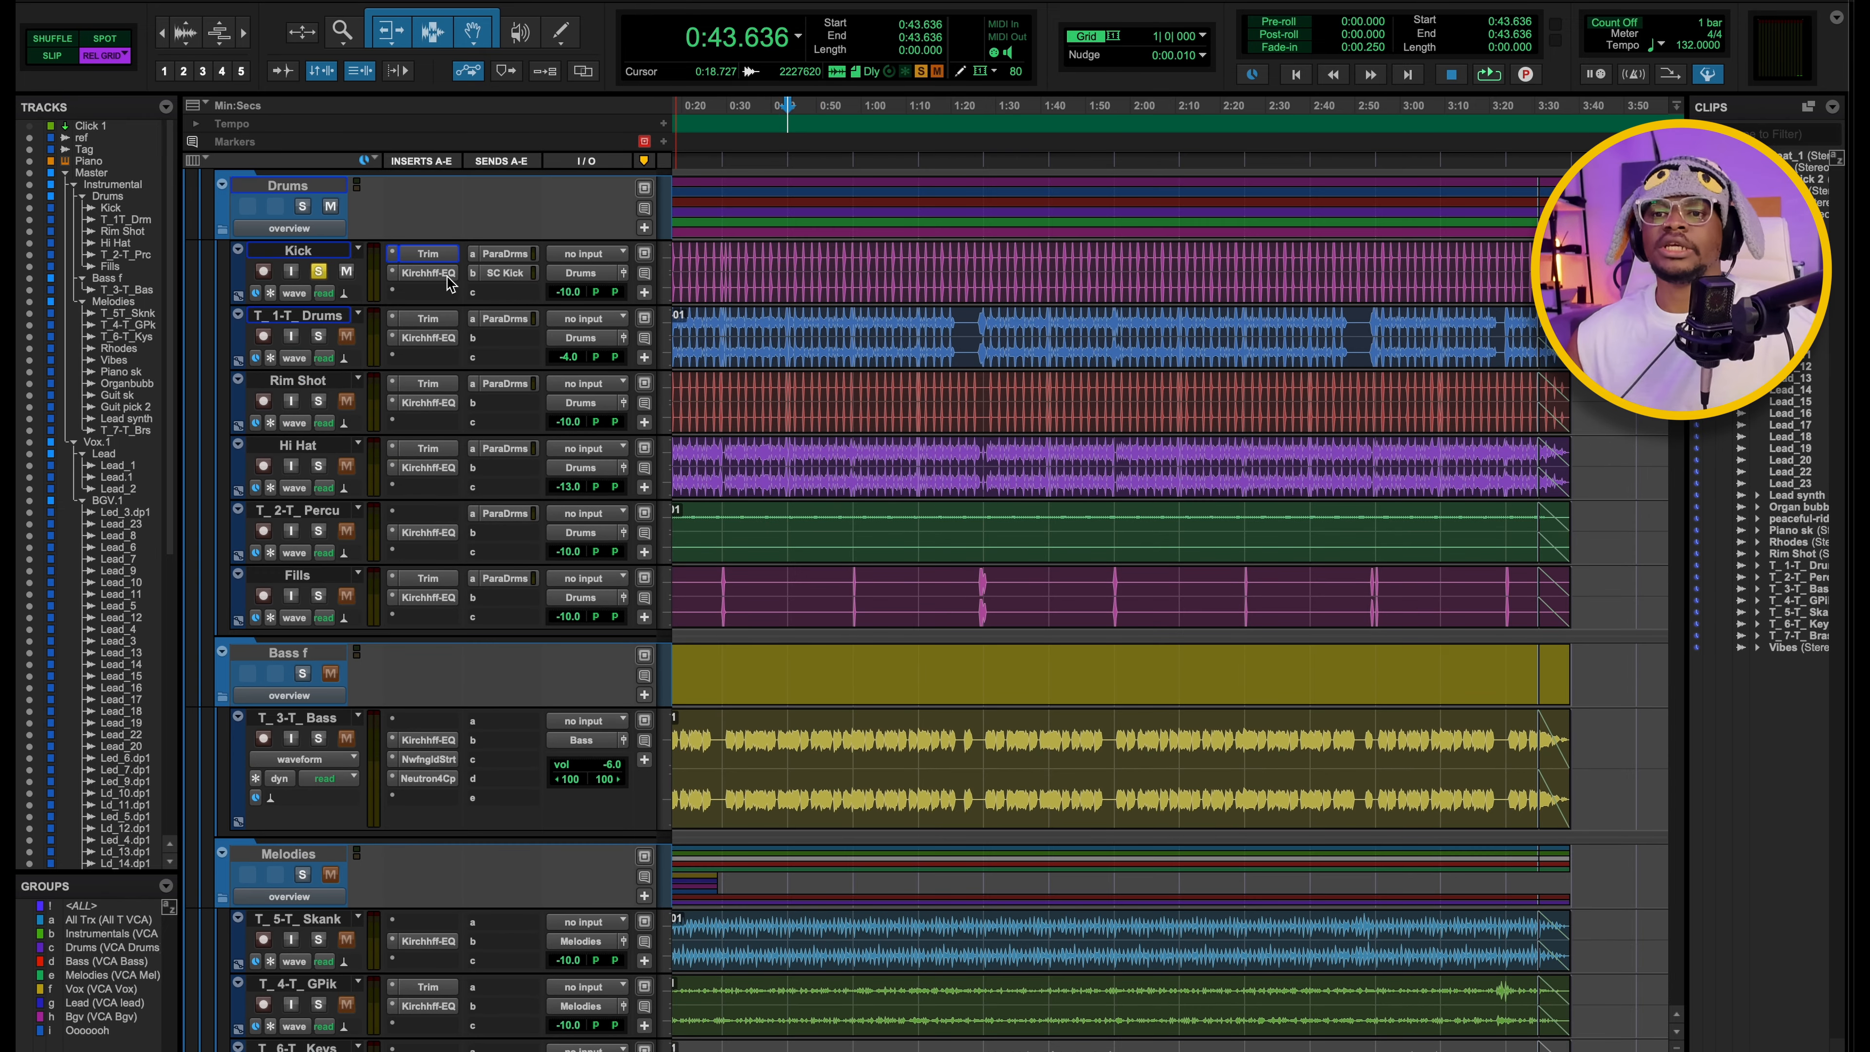
pyautogui.press('space')
pyautogui.press('space')
pyautogui.click(440, 274)
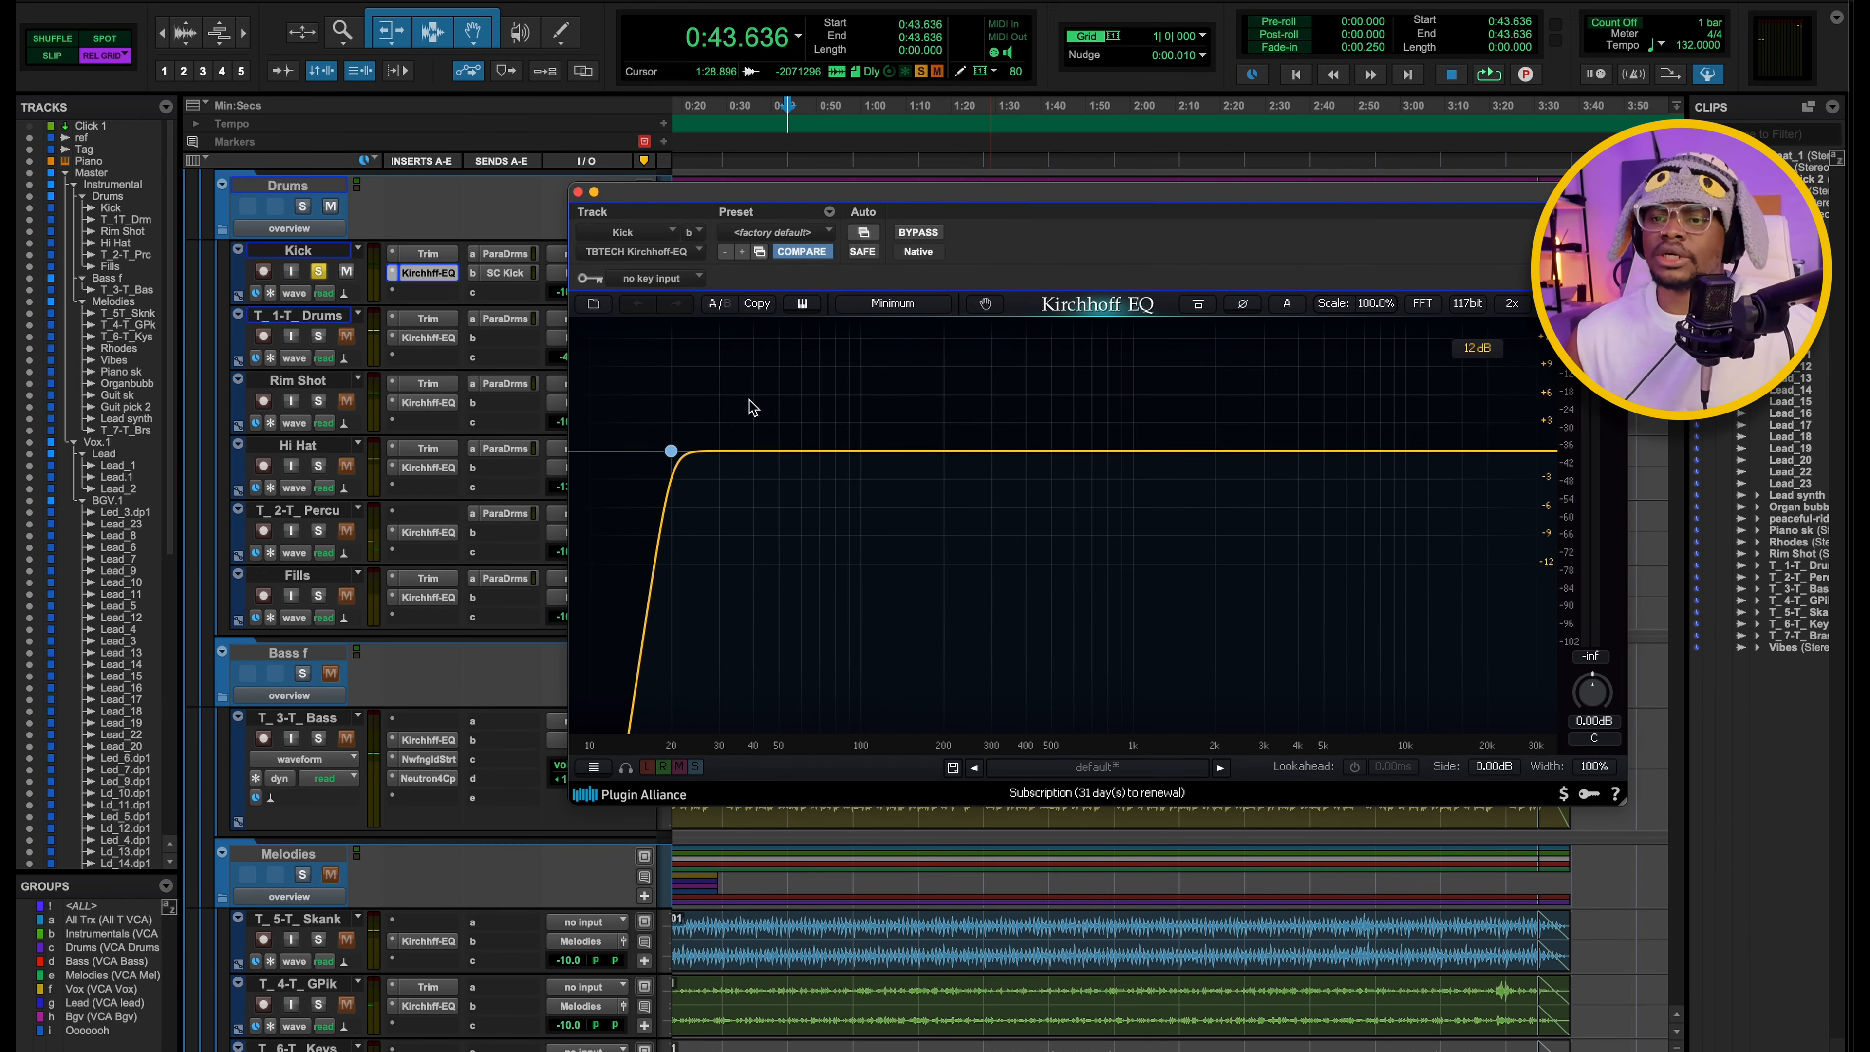
pyautogui.click(671, 451)
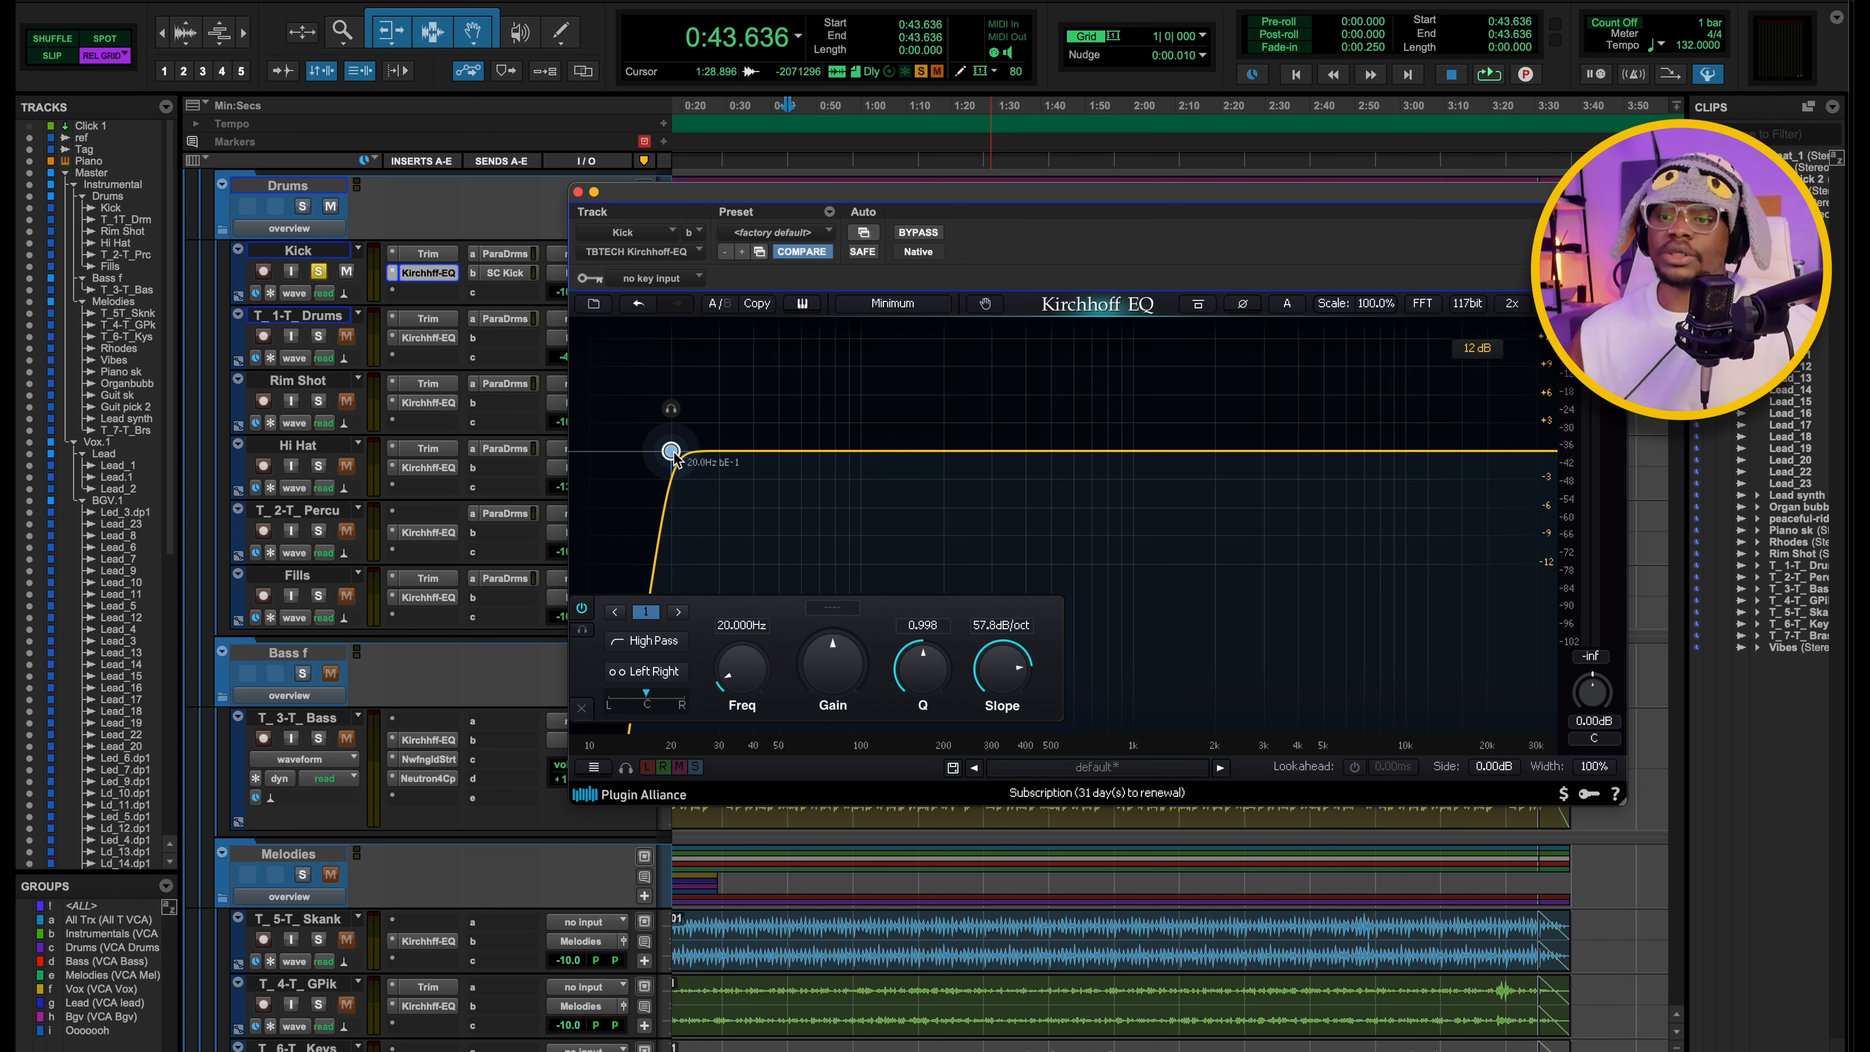
# Add a low-pass band at about 18.6 kHz with a 96 dB/oct slope to the Kick's EQ.
pyautogui.click(1480, 452)
pyautogui.rightClick(1481, 454)
pyautogui.moveTo(1505, 461)
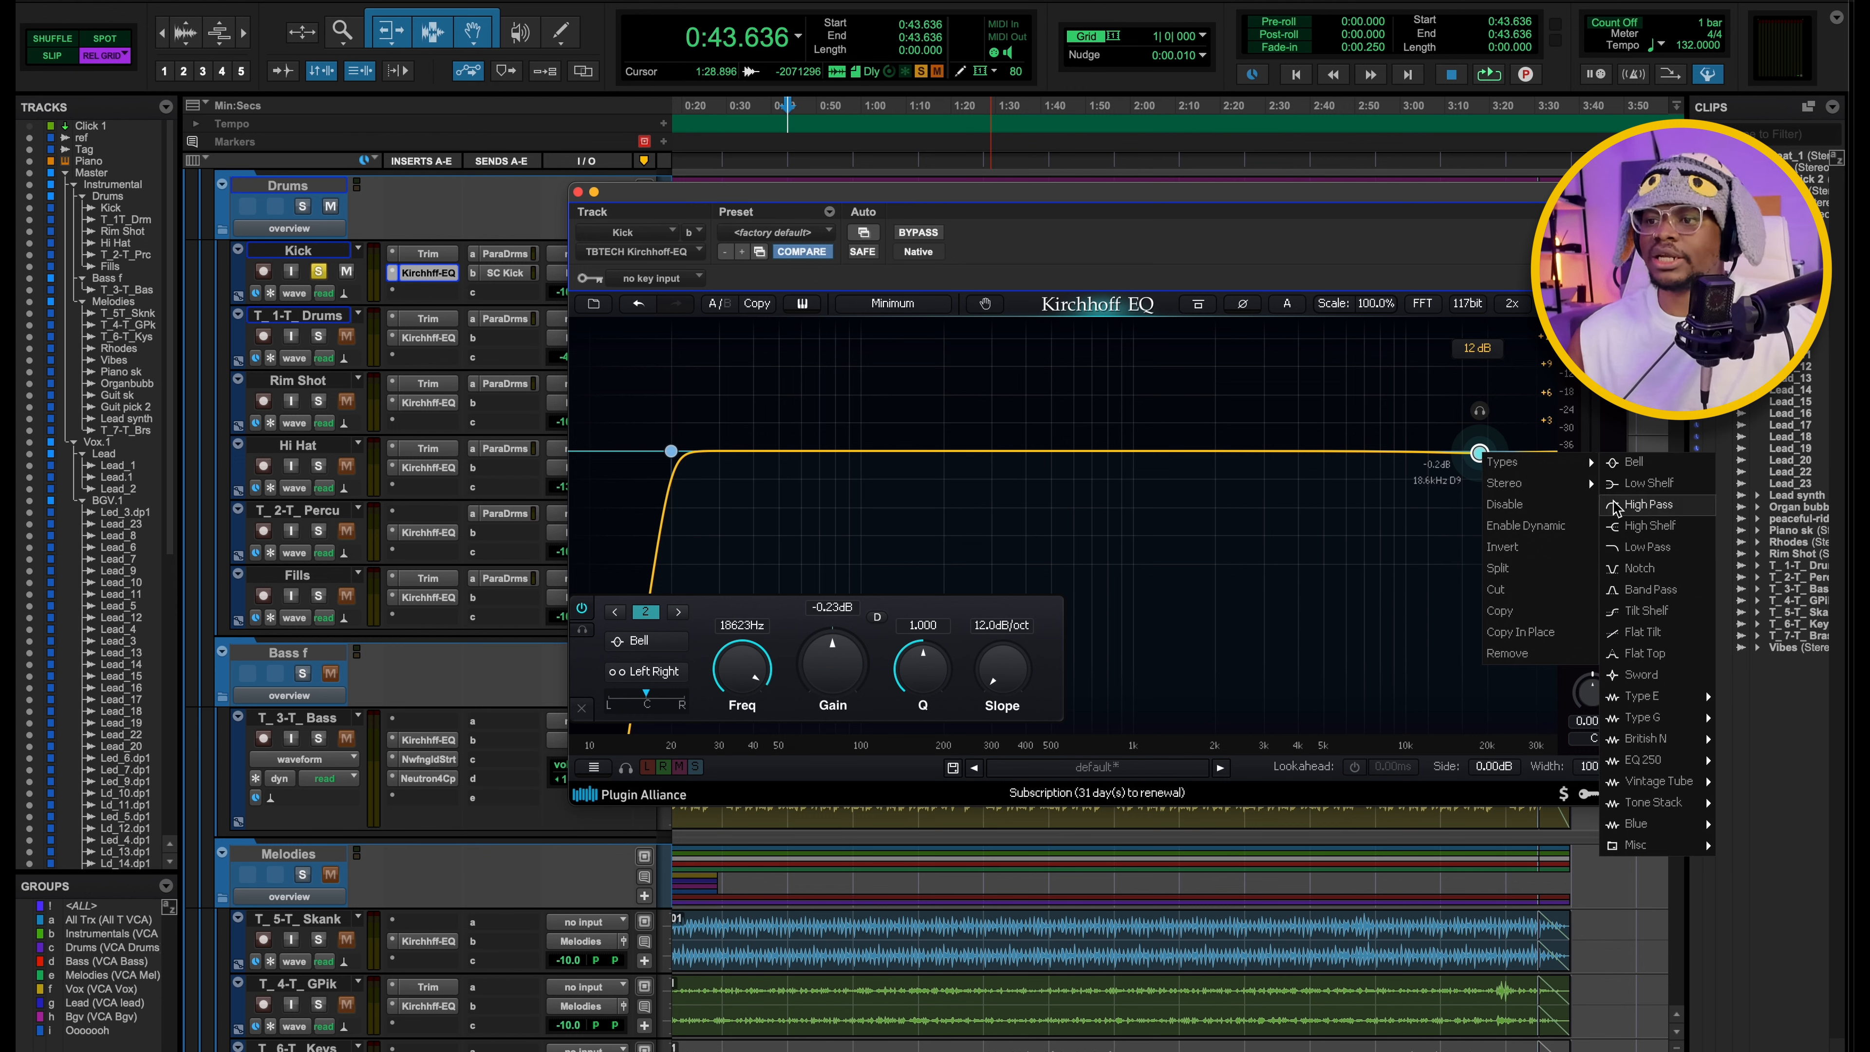
pyautogui.click(1630, 547)
pyautogui.moveTo(1010, 691); pyautogui.dragTo(1022, 497)
# Audition the low-pass band on its own during playback, remove it and close the Kick's EQ.
pyautogui.press('space')
pyautogui.moveTo(1479, 411)
pyautogui.mouseDown()
pyautogui.moveTo(1342, 426)
pyautogui.moveTo(1473, 420)
pyautogui.moveTo(1228, 409)
pyautogui.moveTo(1482, 409)
pyautogui.mouseUp()
pyautogui.press('space')
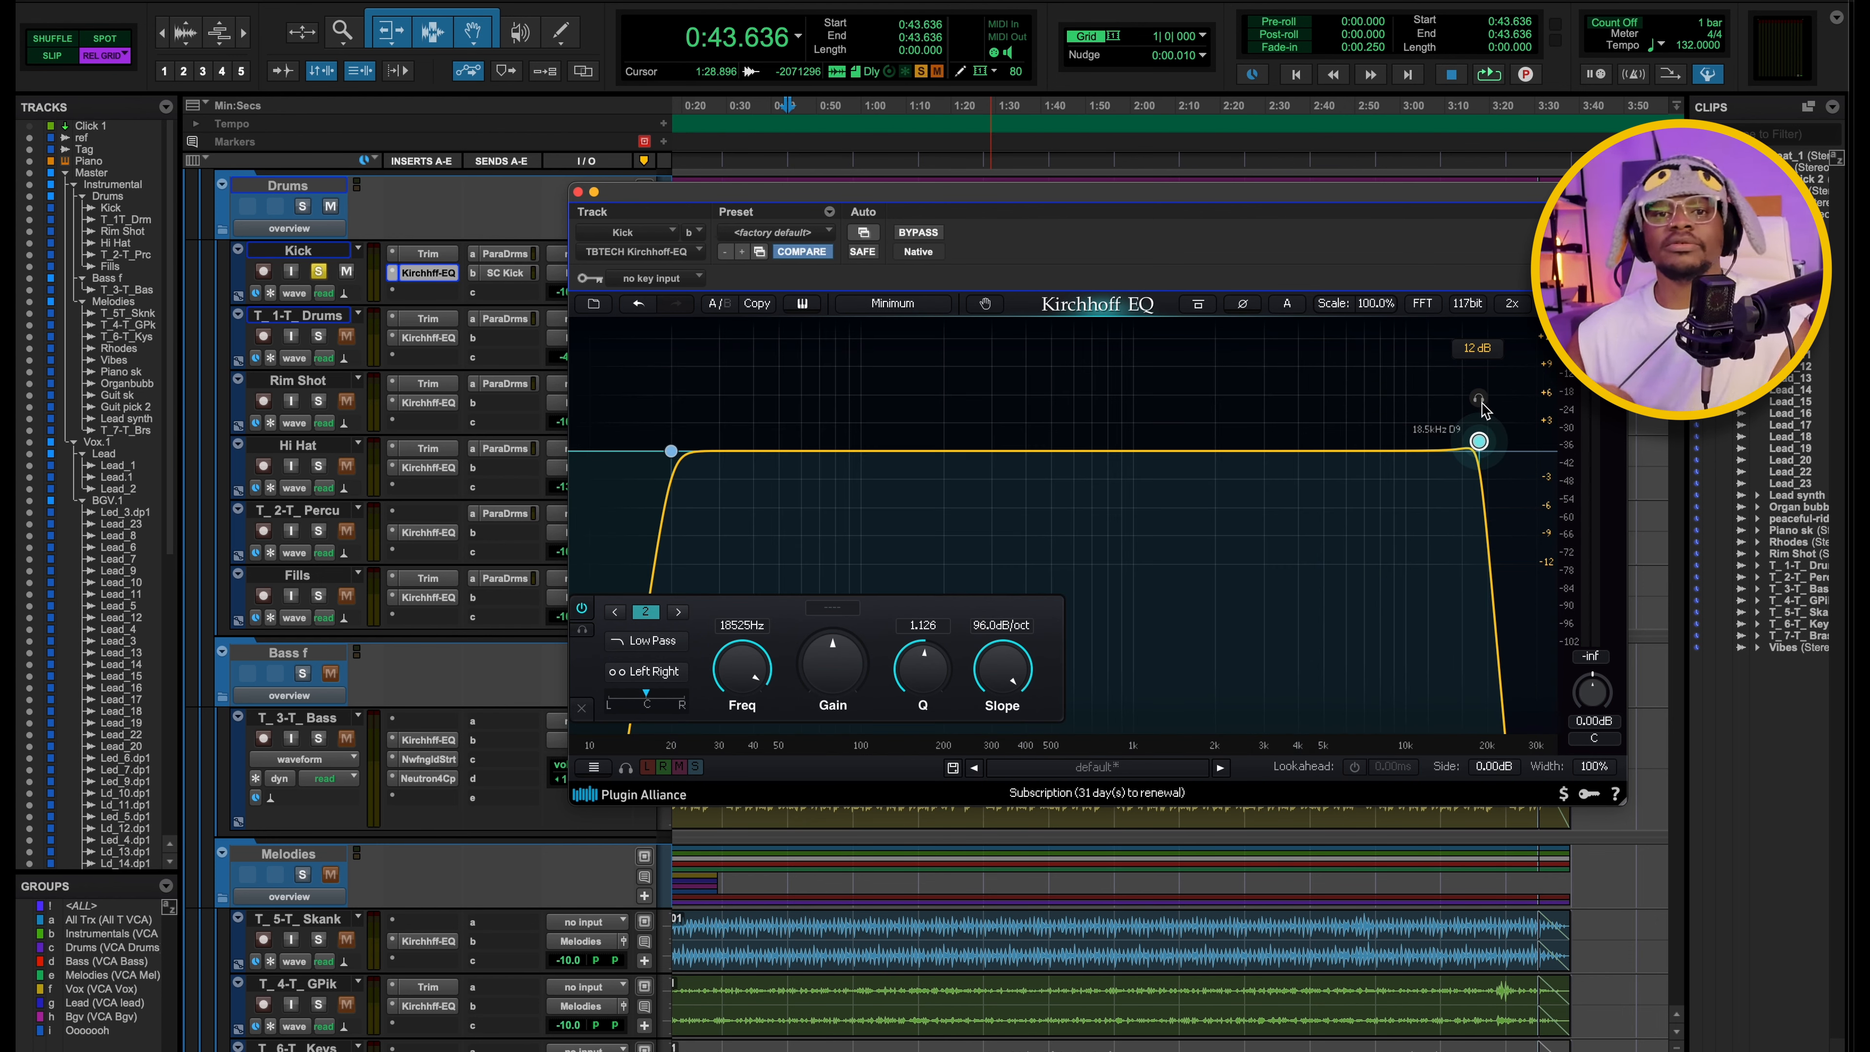
pyautogui.click(582, 708)
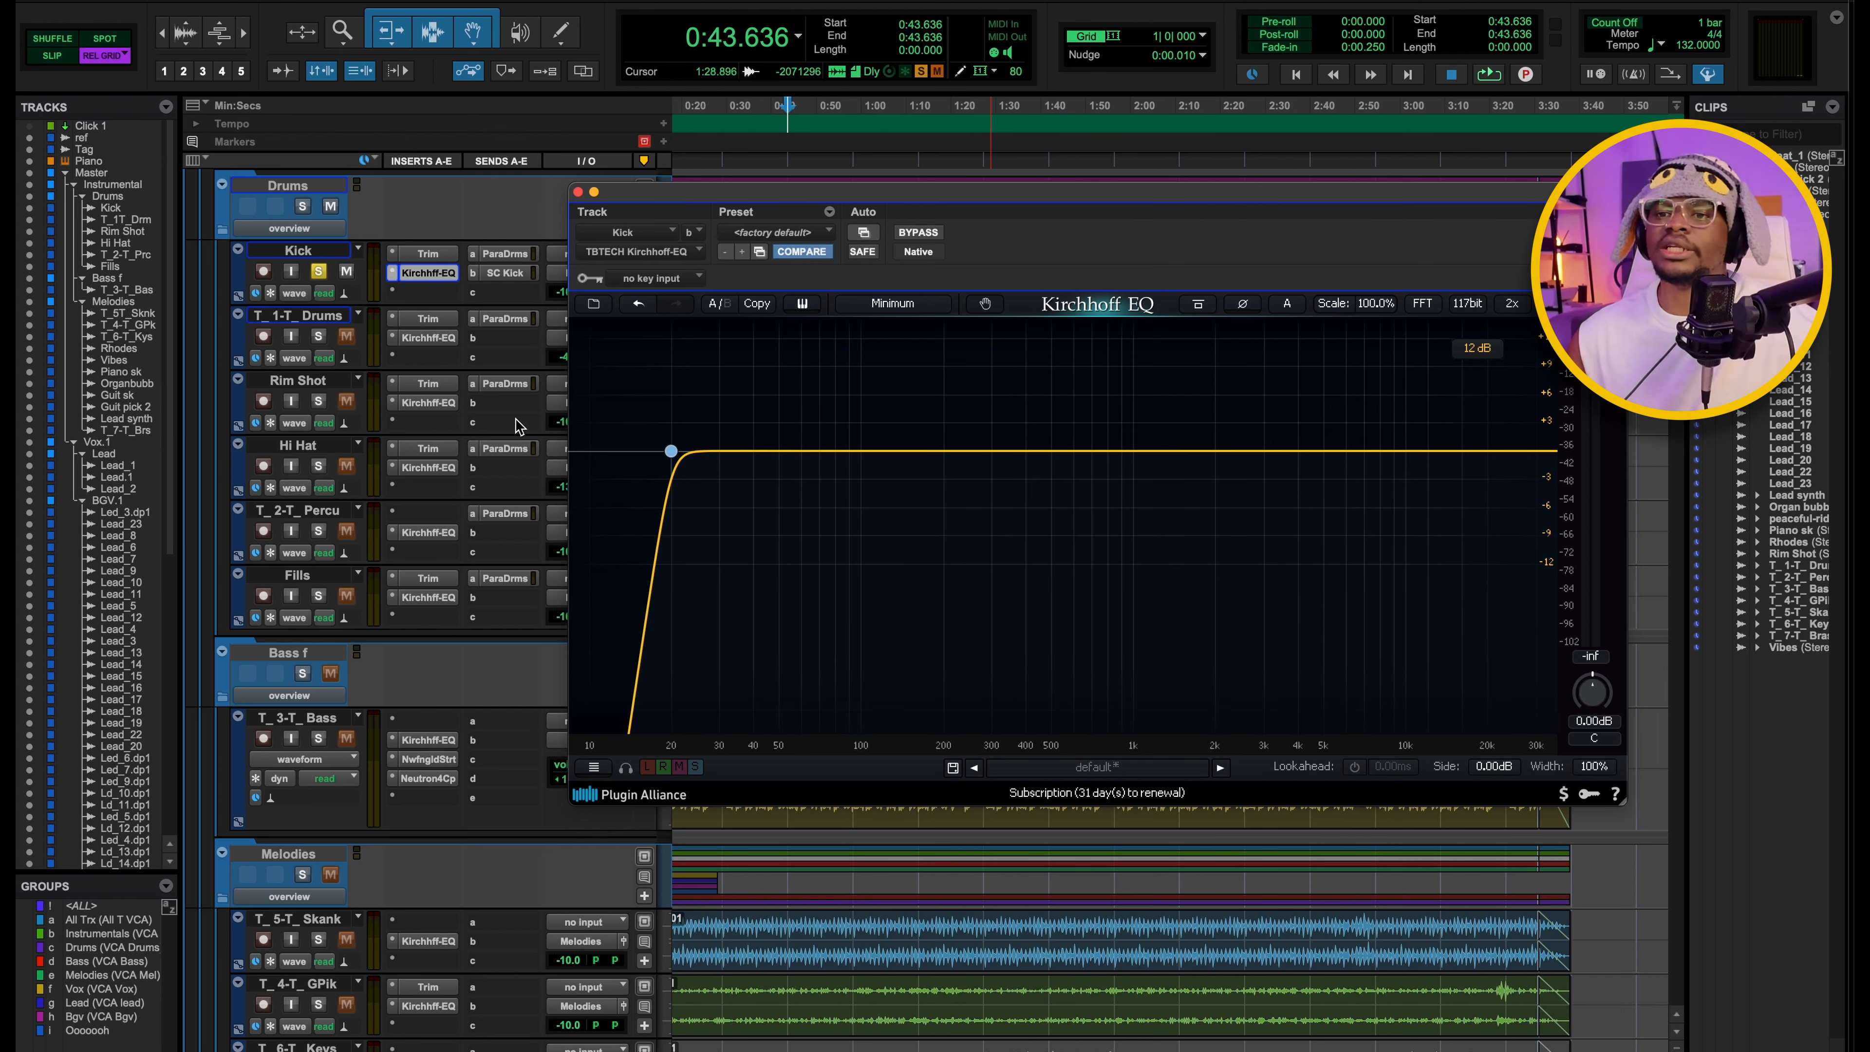
pyautogui.click(670, 451)
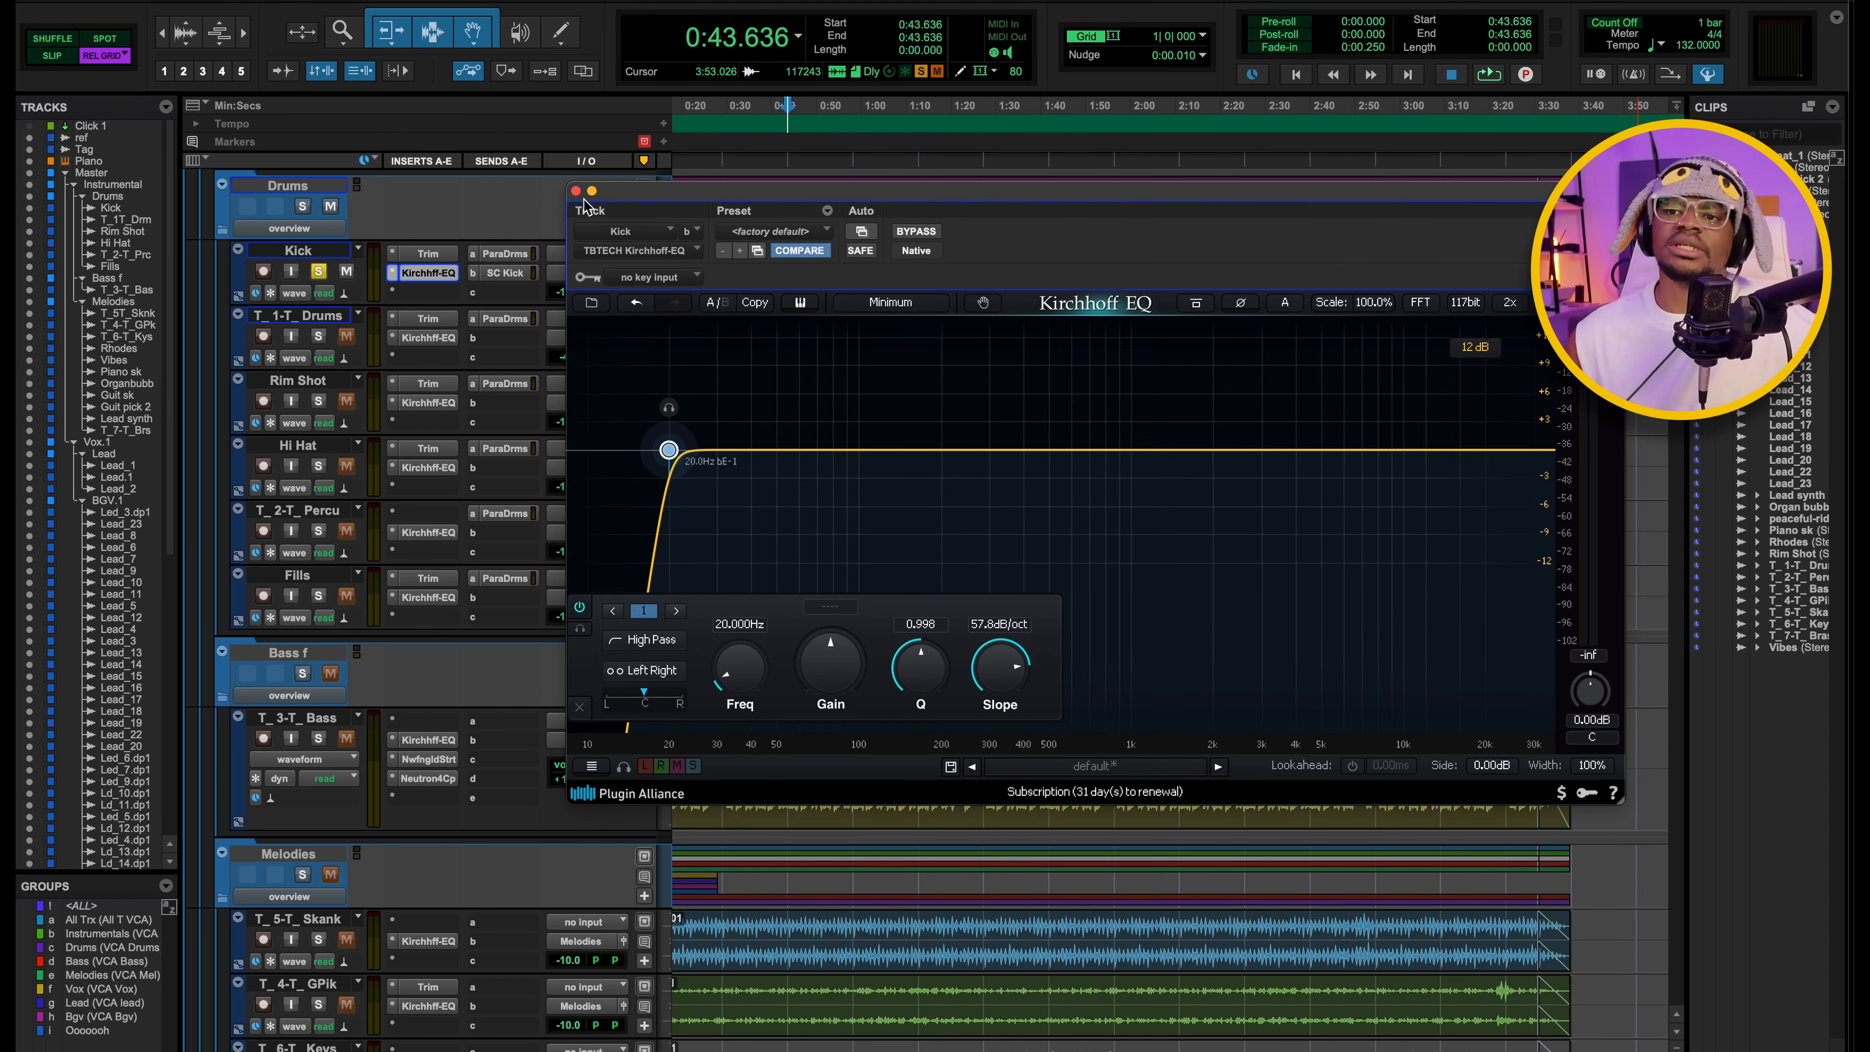
pyautogui.click(577, 191)
# Solo and play the T_1-T_Drums track and inspect the high-pass filter in its Kirchhoff EQ.
pyautogui.click(318, 336)
pyautogui.press('space')
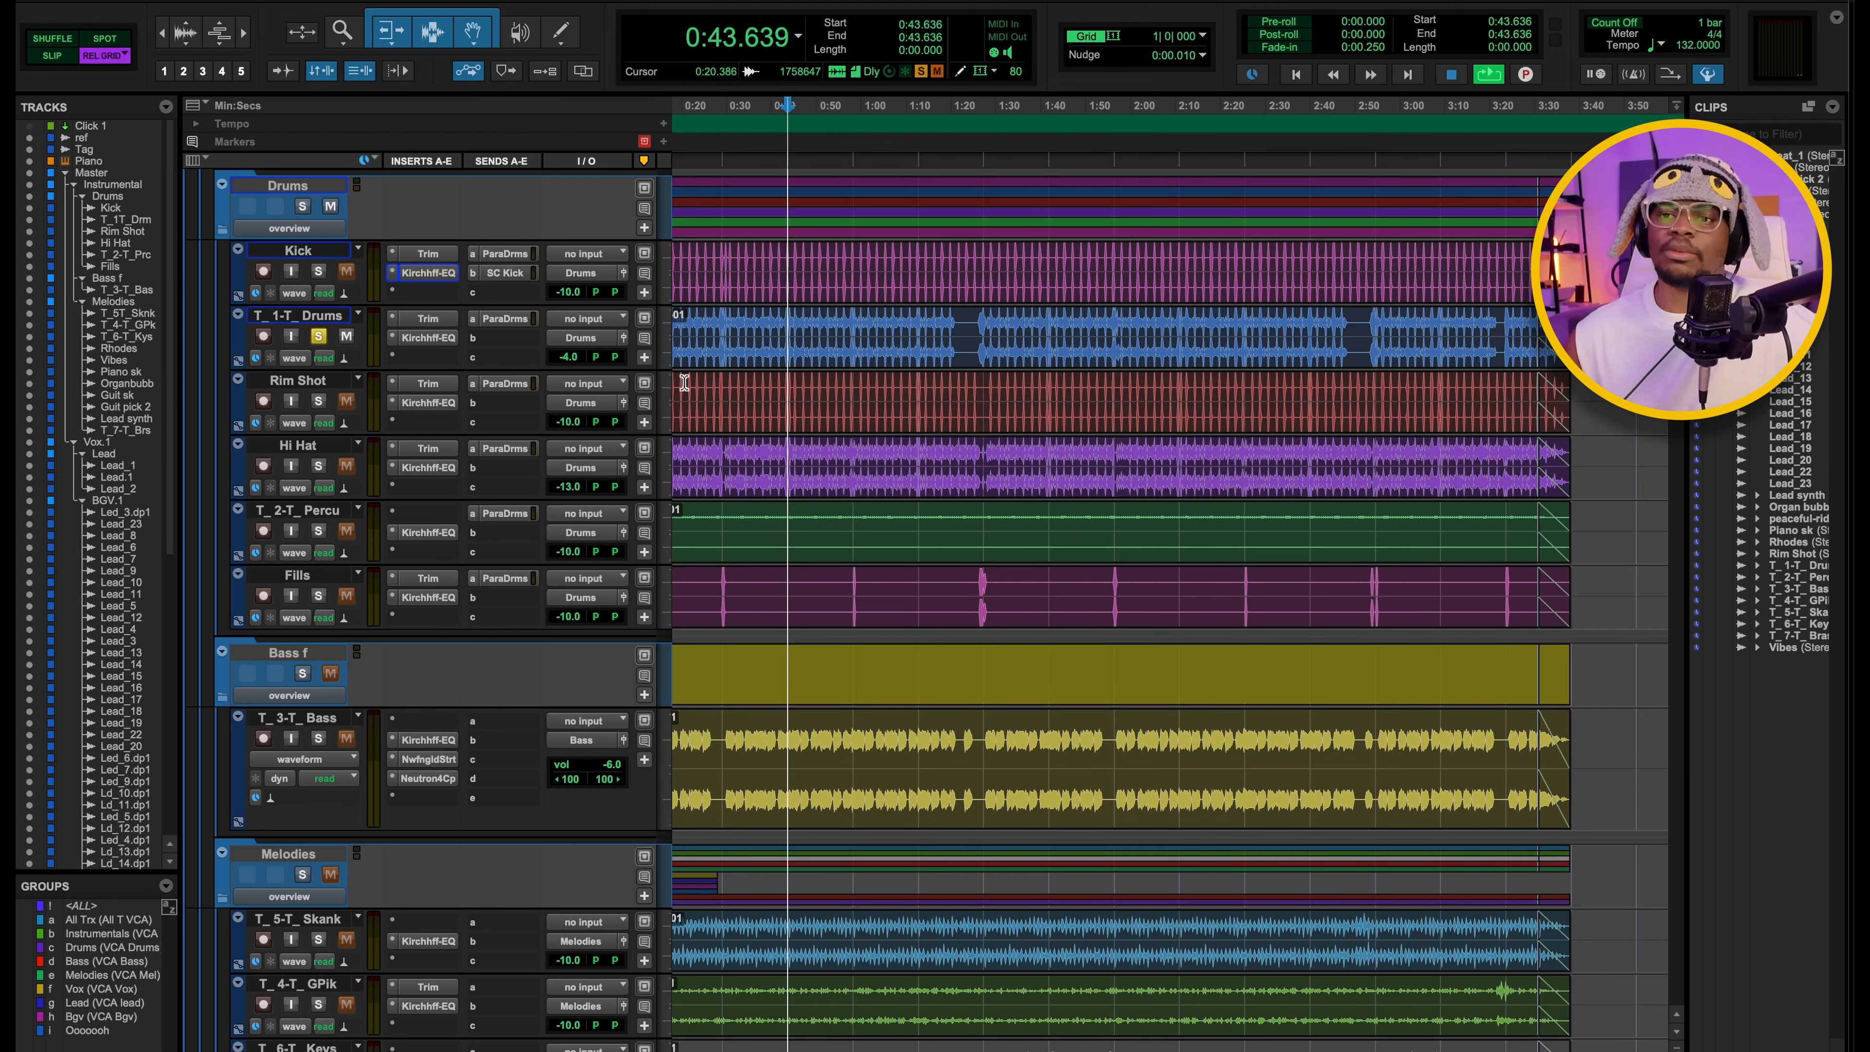
pyautogui.press('space')
pyautogui.click(423, 339)
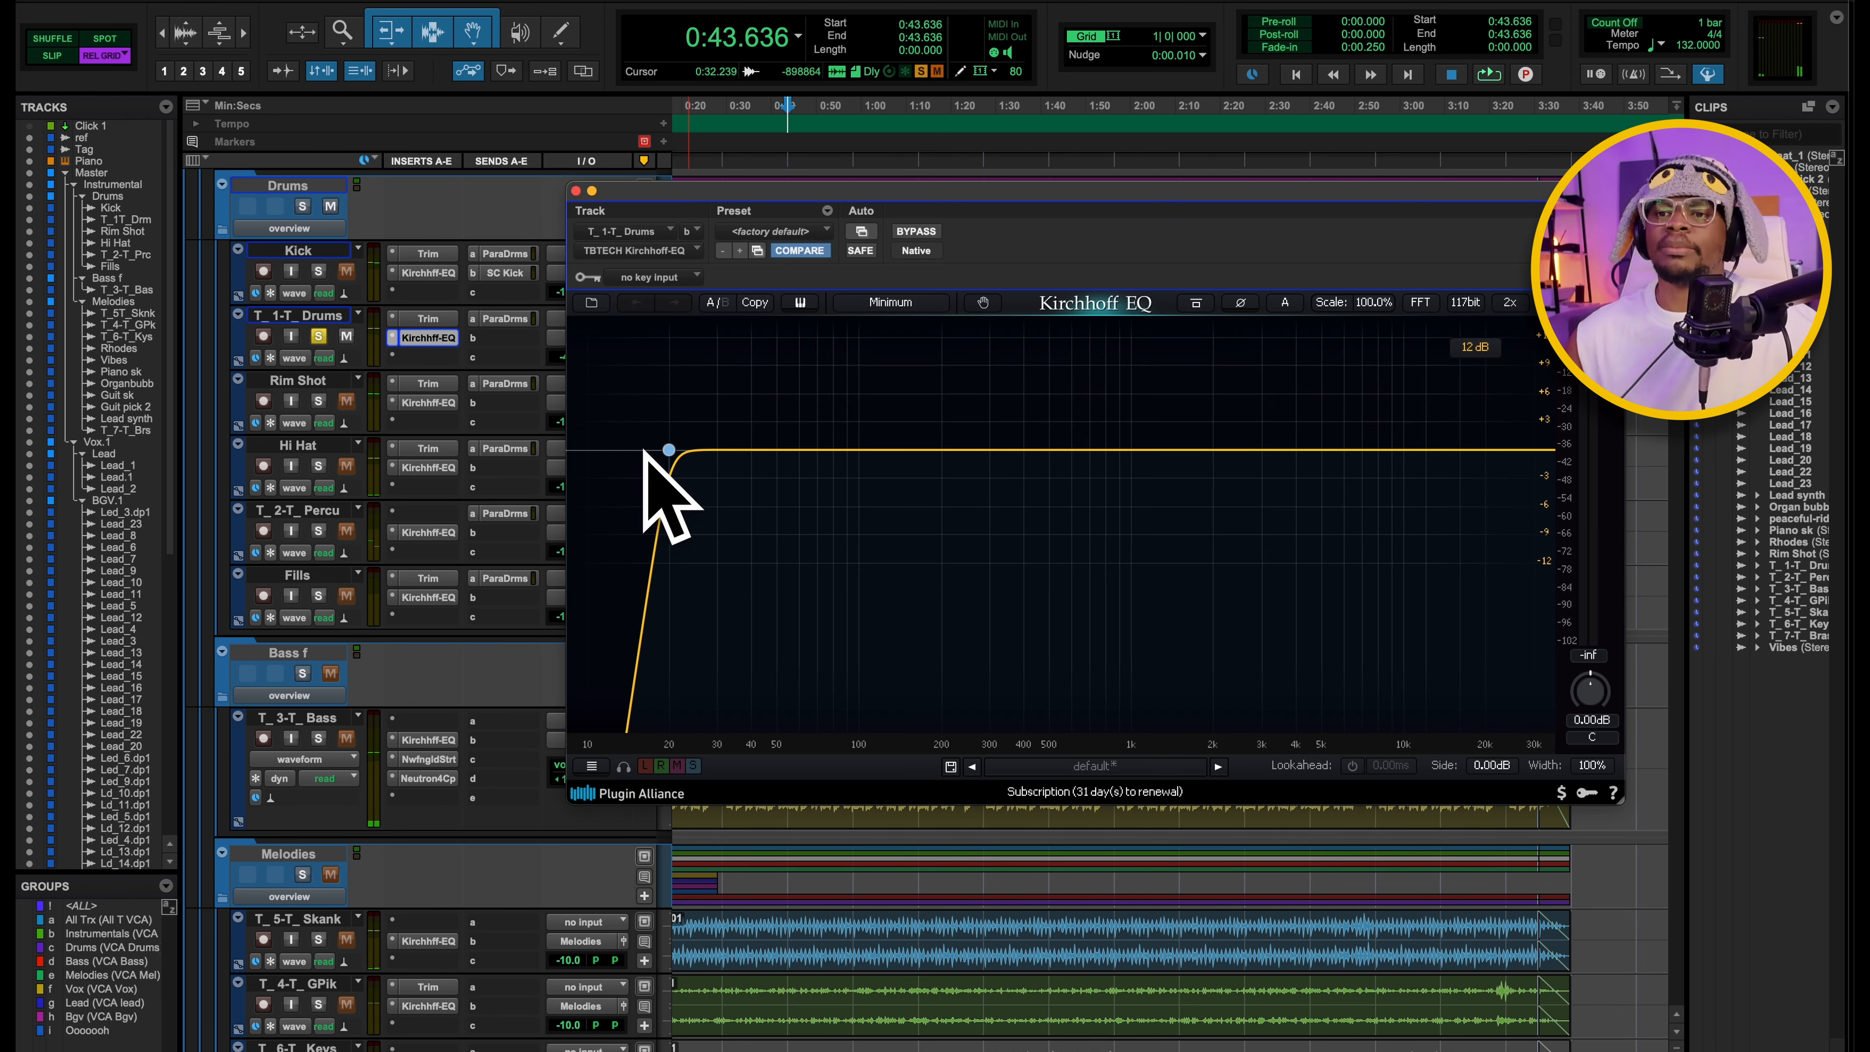
# Solo and play the Rim Shot track while examining the high-pass filter and spectrum in its Kirchhoff EQ.
pyautogui.click(318, 401)
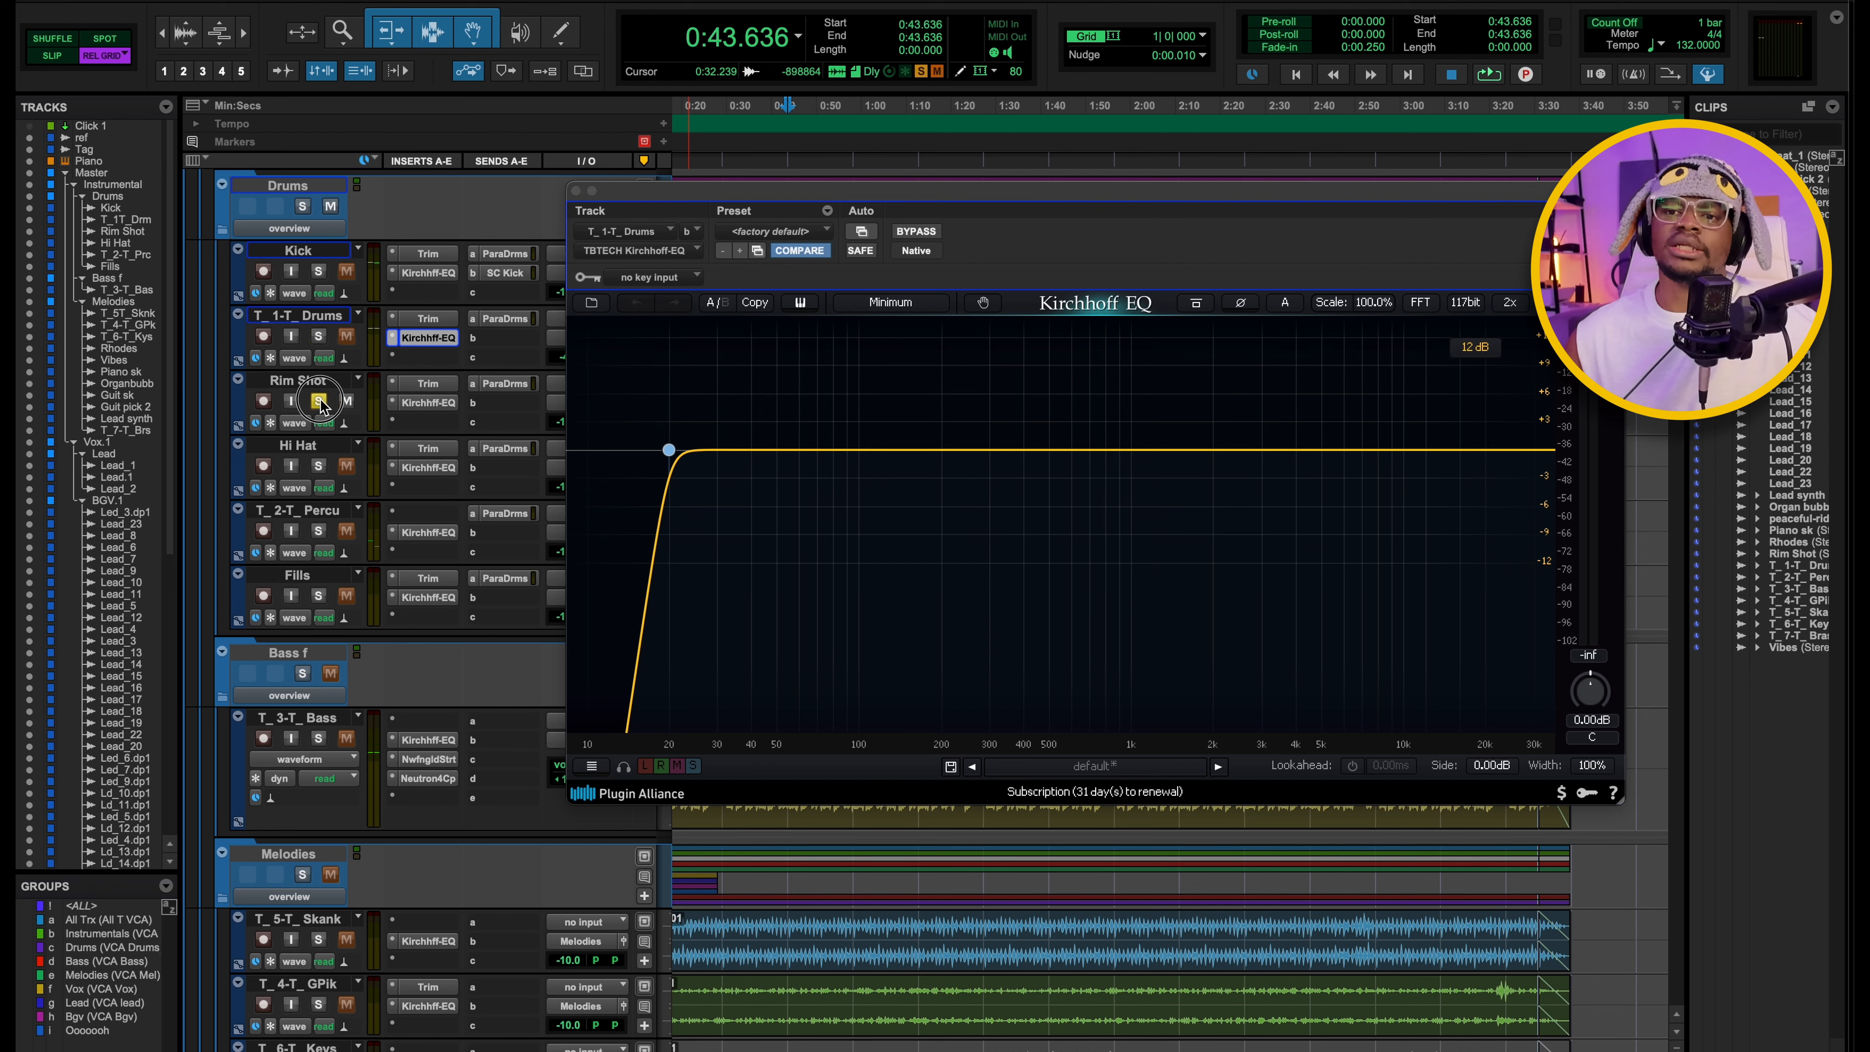
pyautogui.press('space')
pyautogui.click(429, 403)
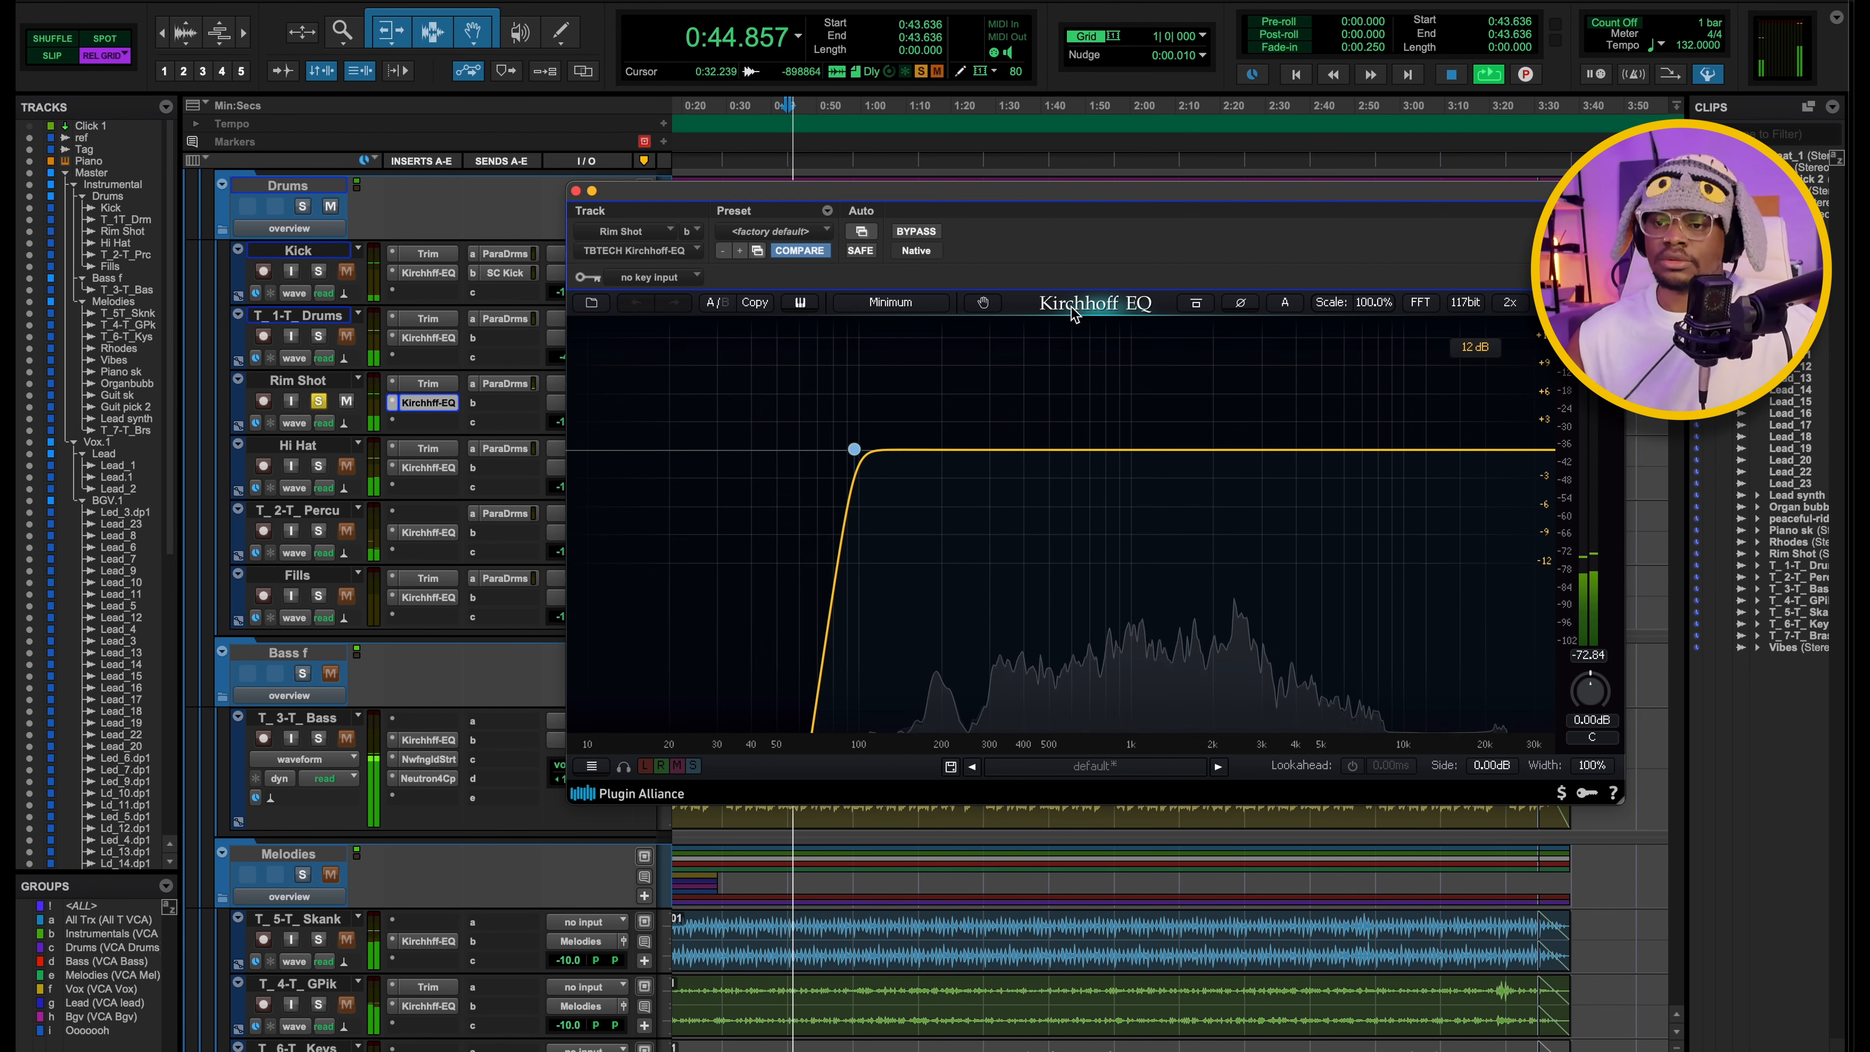
pyautogui.press('space')
pyautogui.click(854, 449)
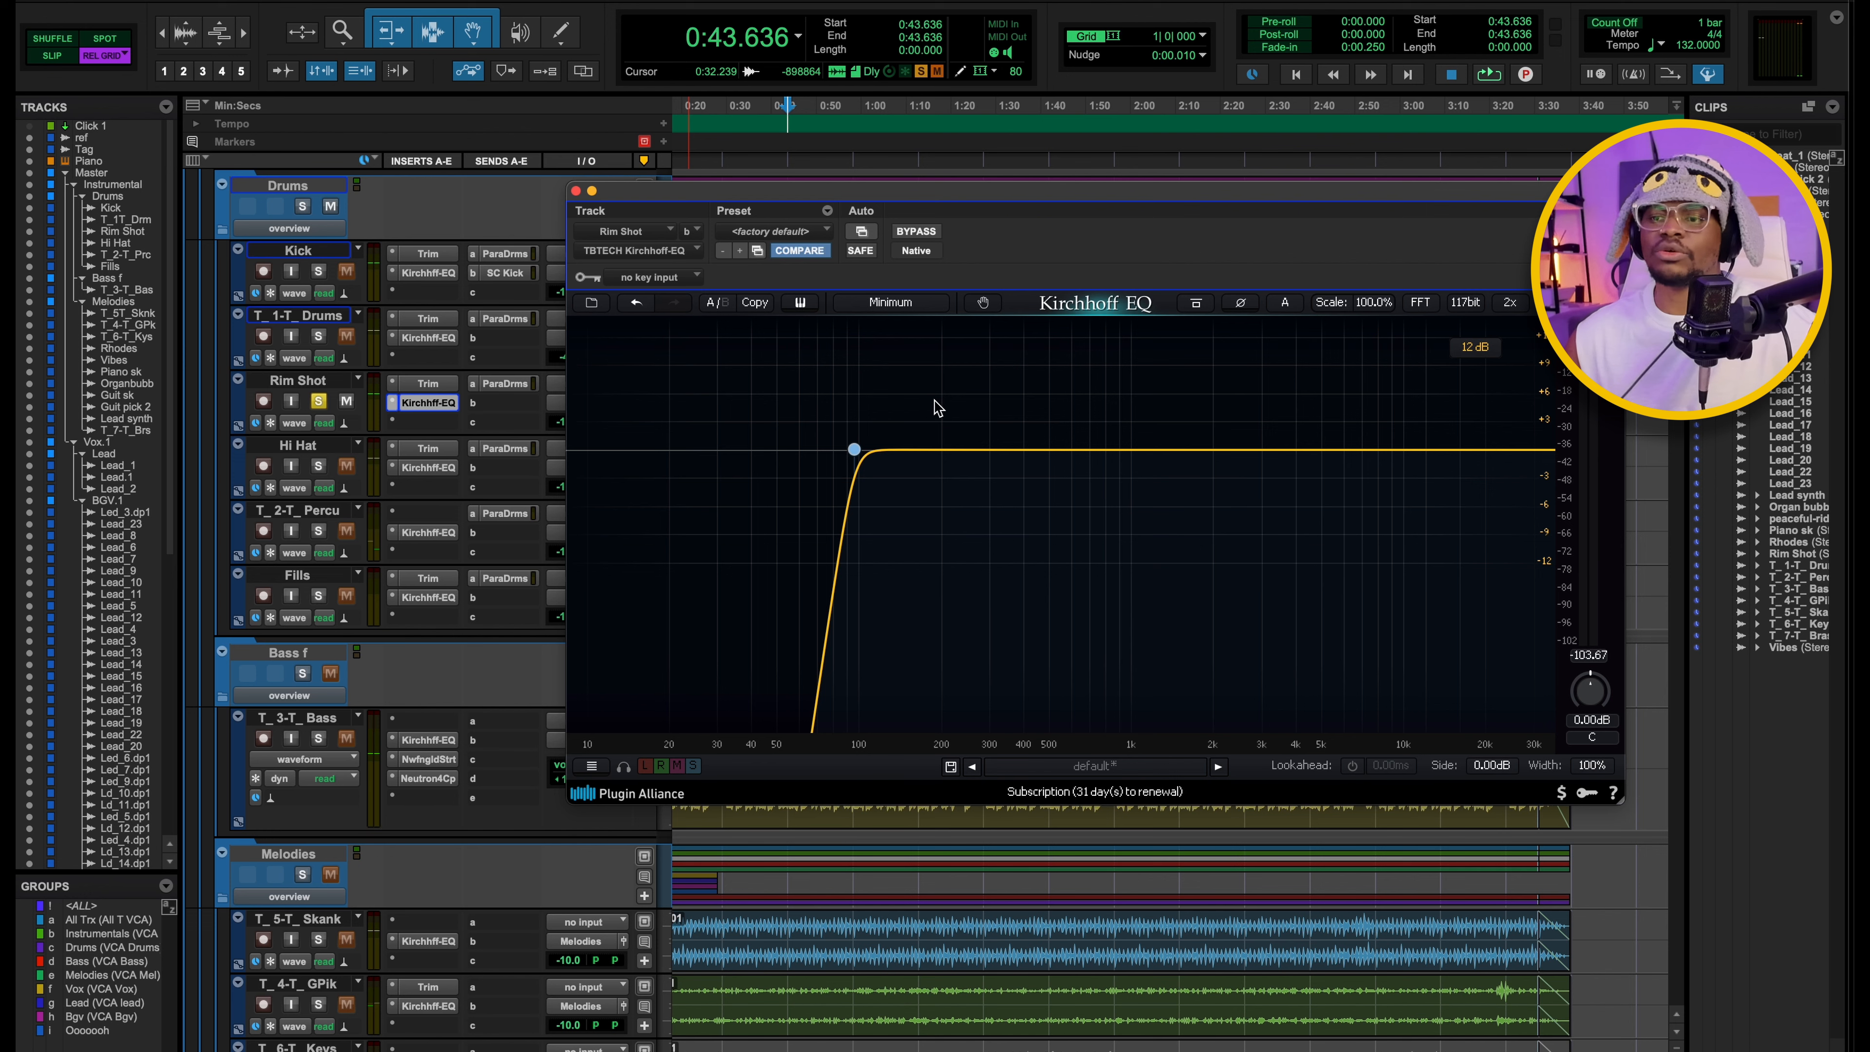
pyautogui.press('space')
pyautogui.press('space')
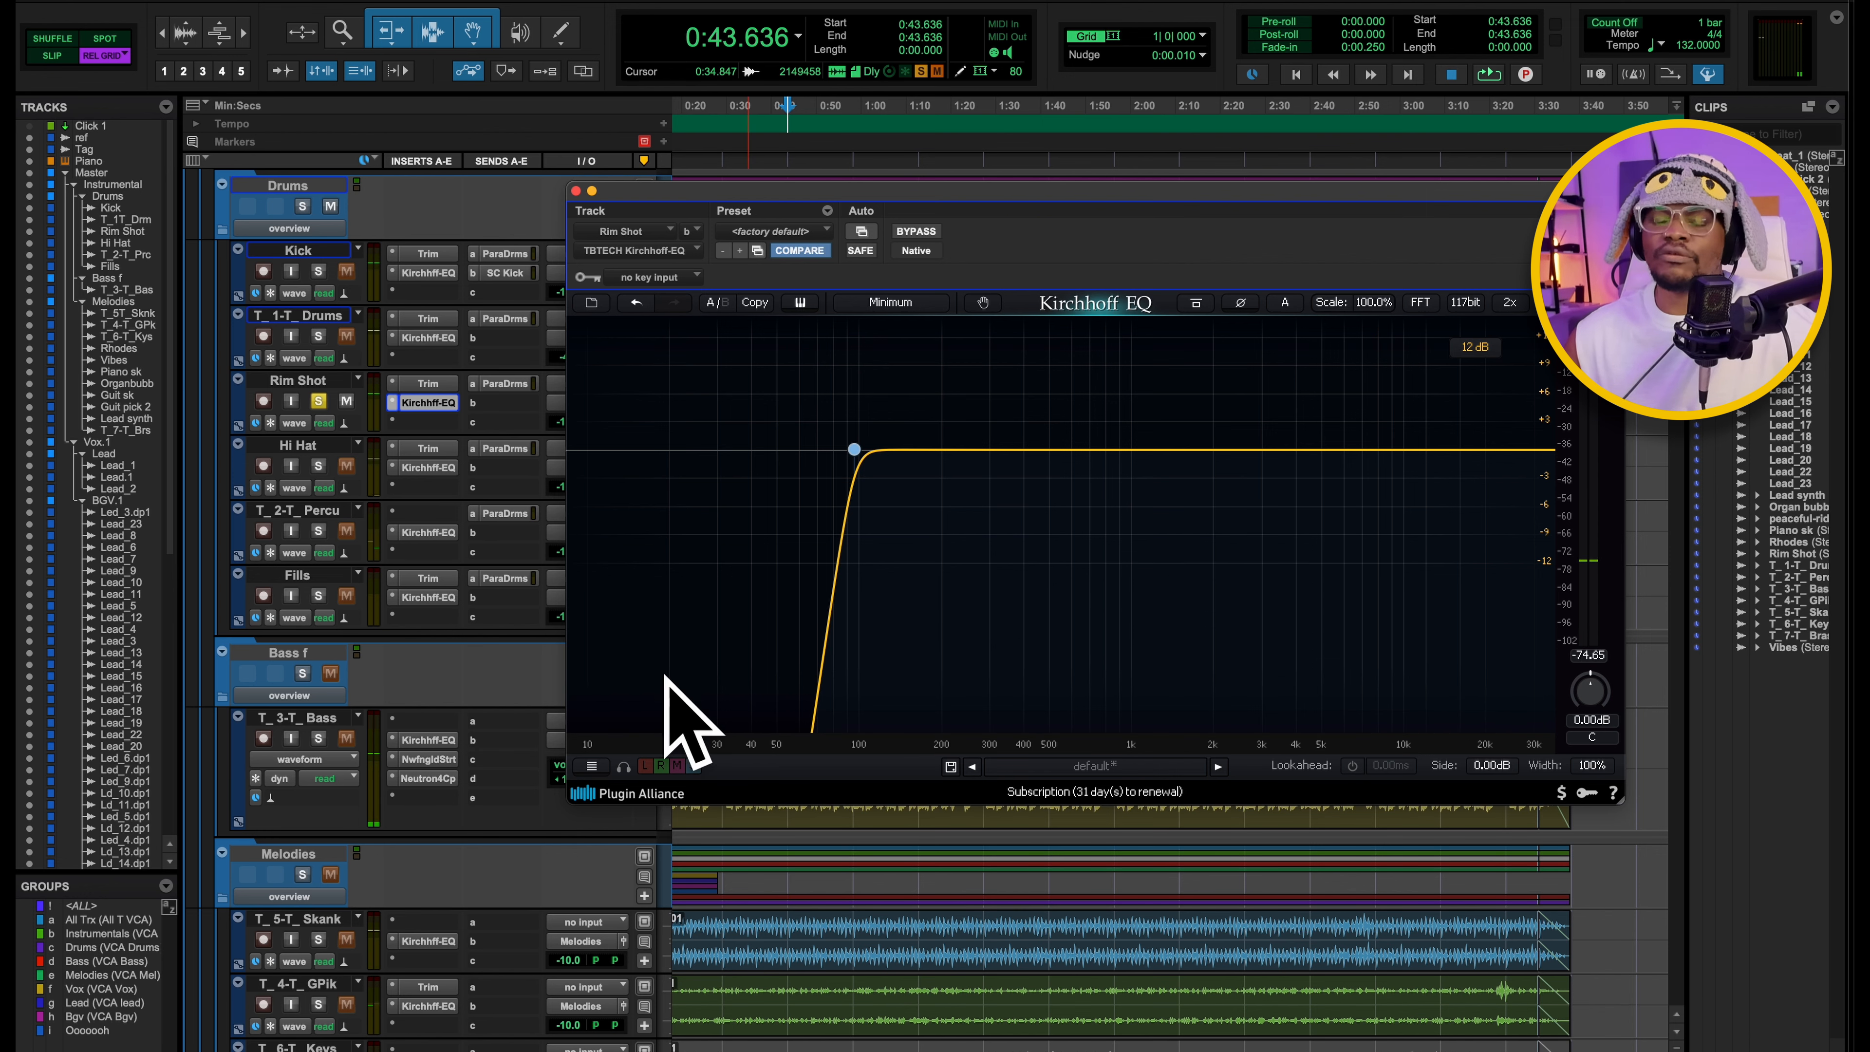
# Audition the Rim Shot's high-pass band on its own while sweeping it down to about 66 Hz, and undo the change.
pyautogui.moveTo(854, 449)
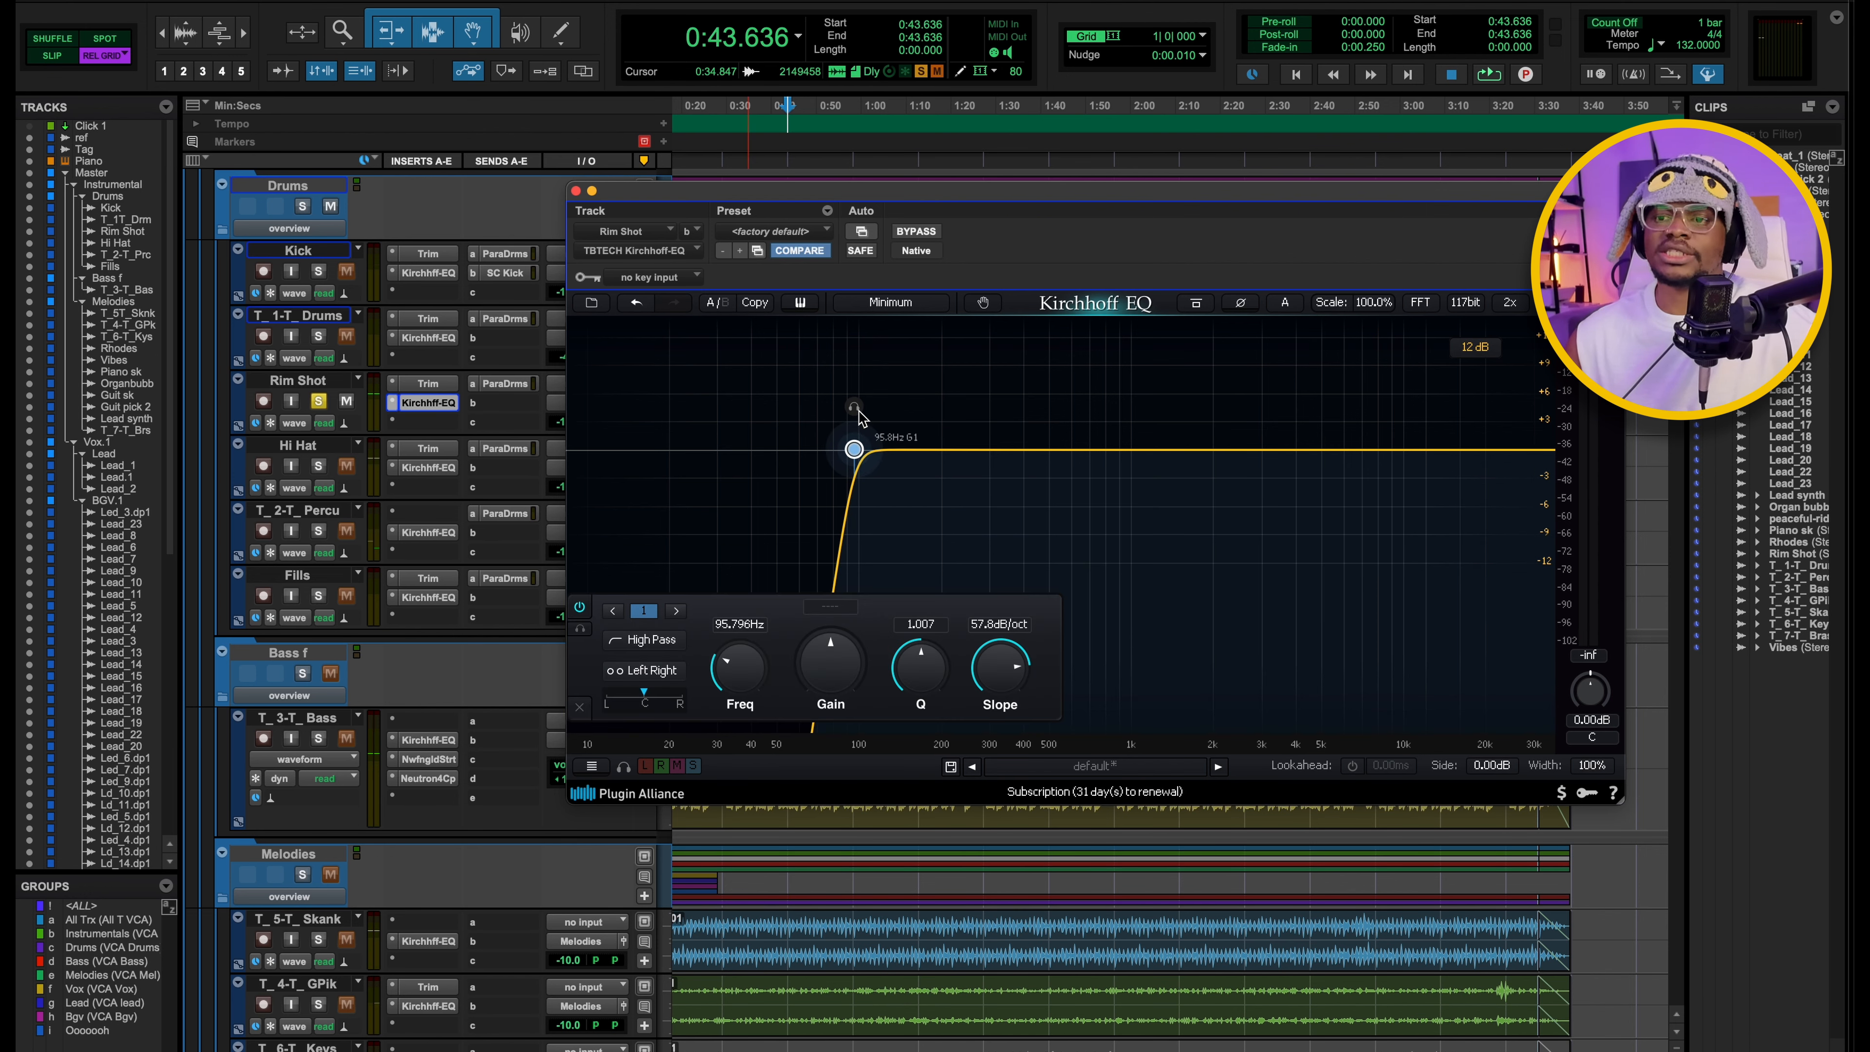
pyautogui.press('space')
pyautogui.moveTo(856, 406); pyautogui.dragTo(812, 413)
pyautogui.press('space')
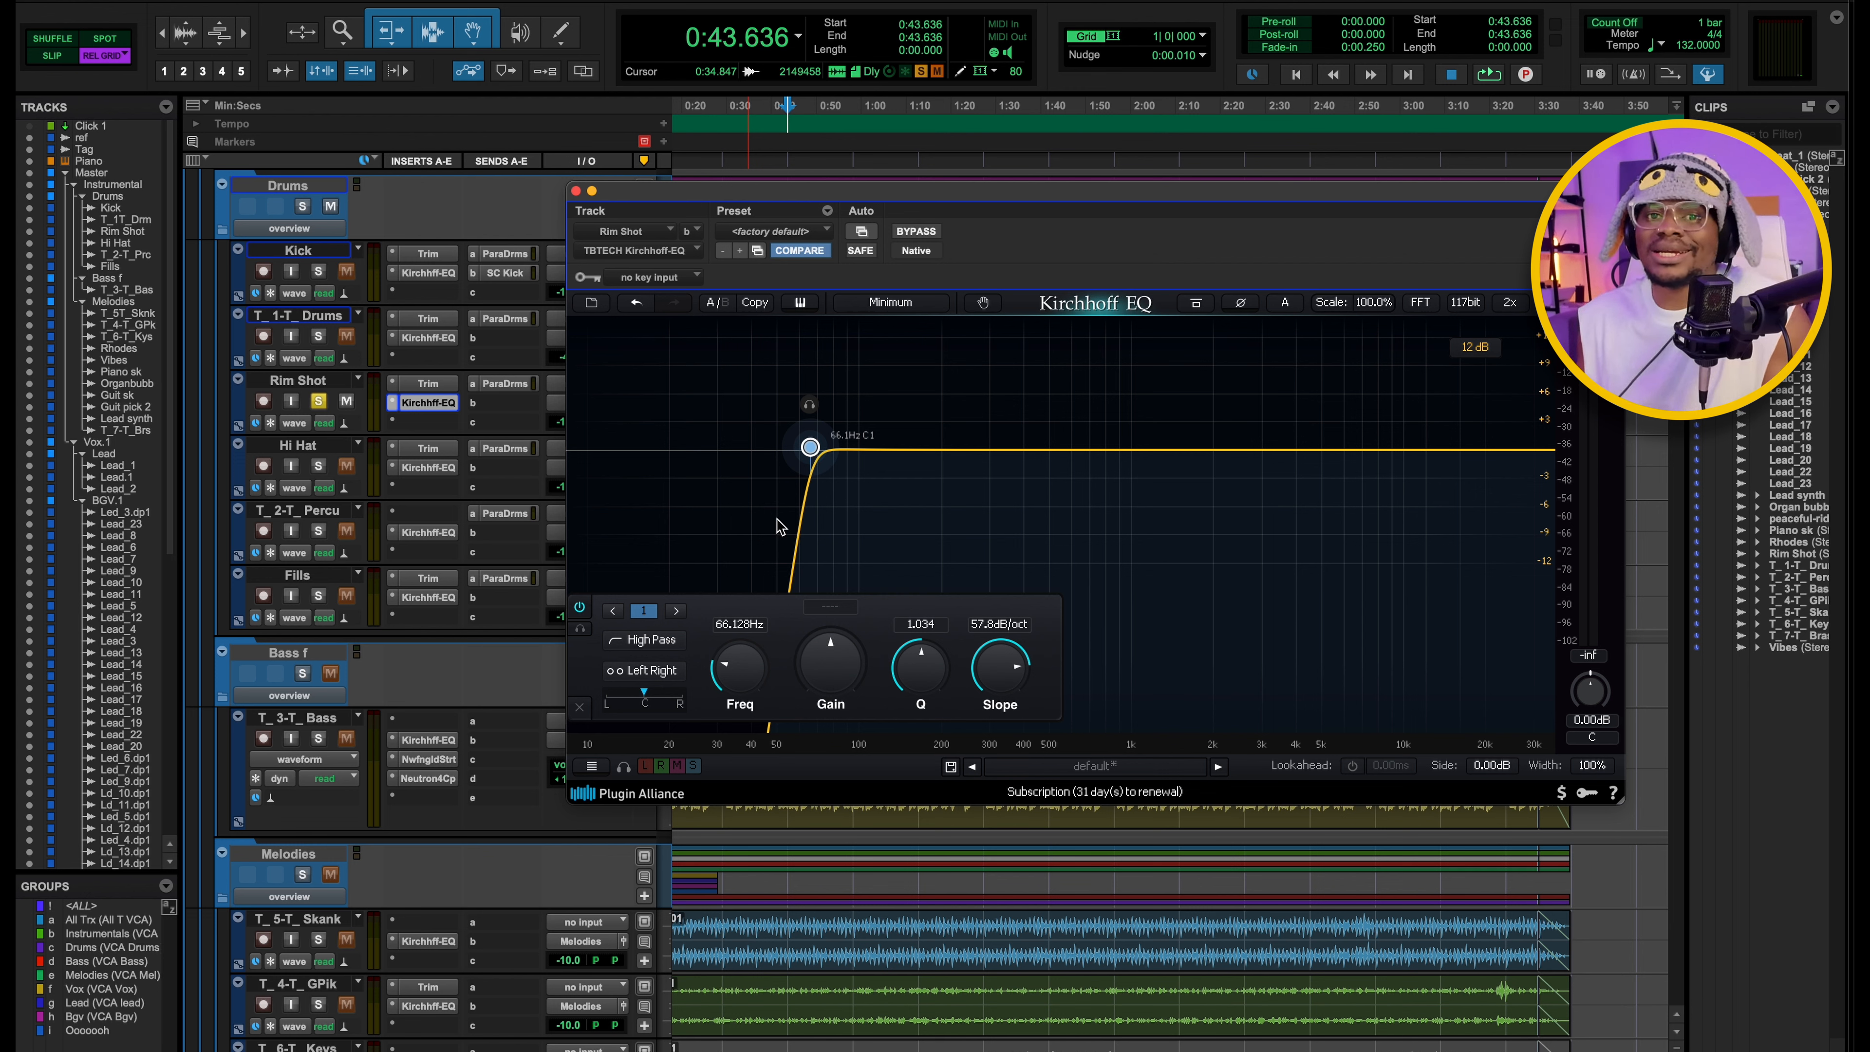
pyautogui.click(636, 302)
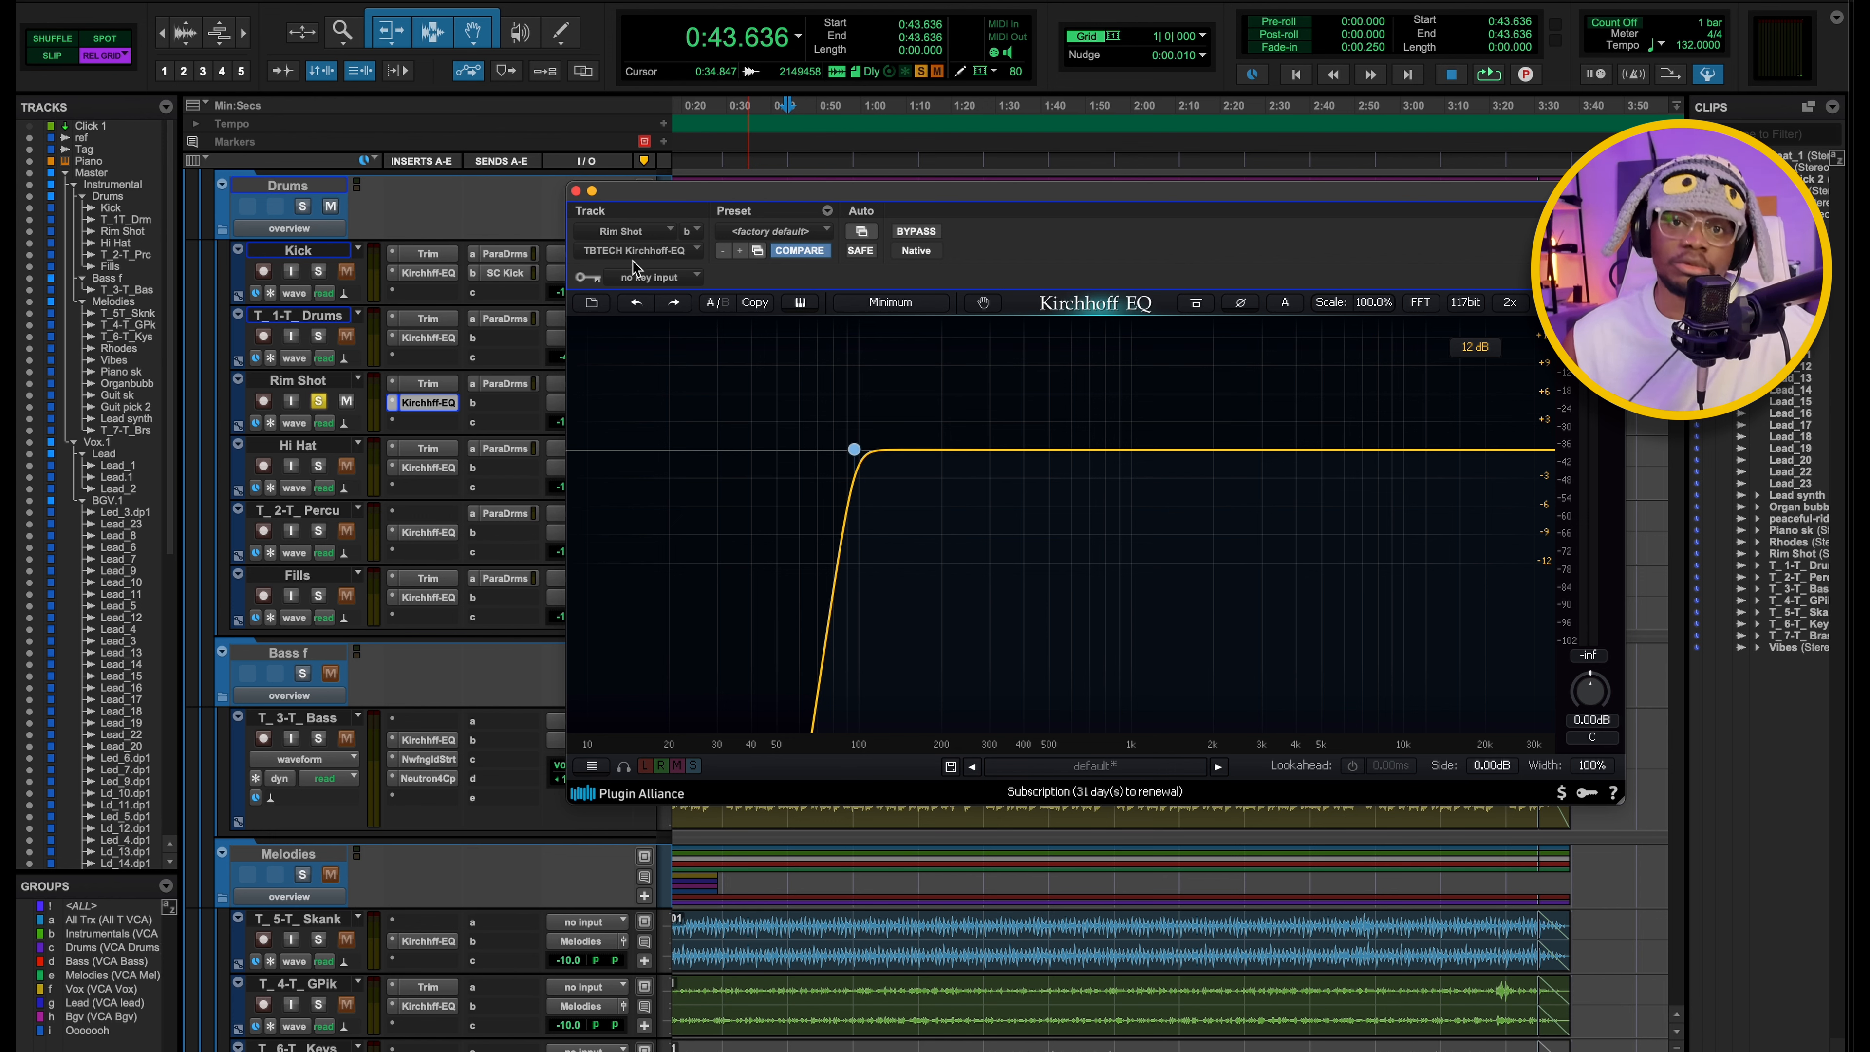
# Solo and play the Hi Hat track and examine the high-pass band in its Kirchhoff EQ.
pyautogui.click(322, 464)
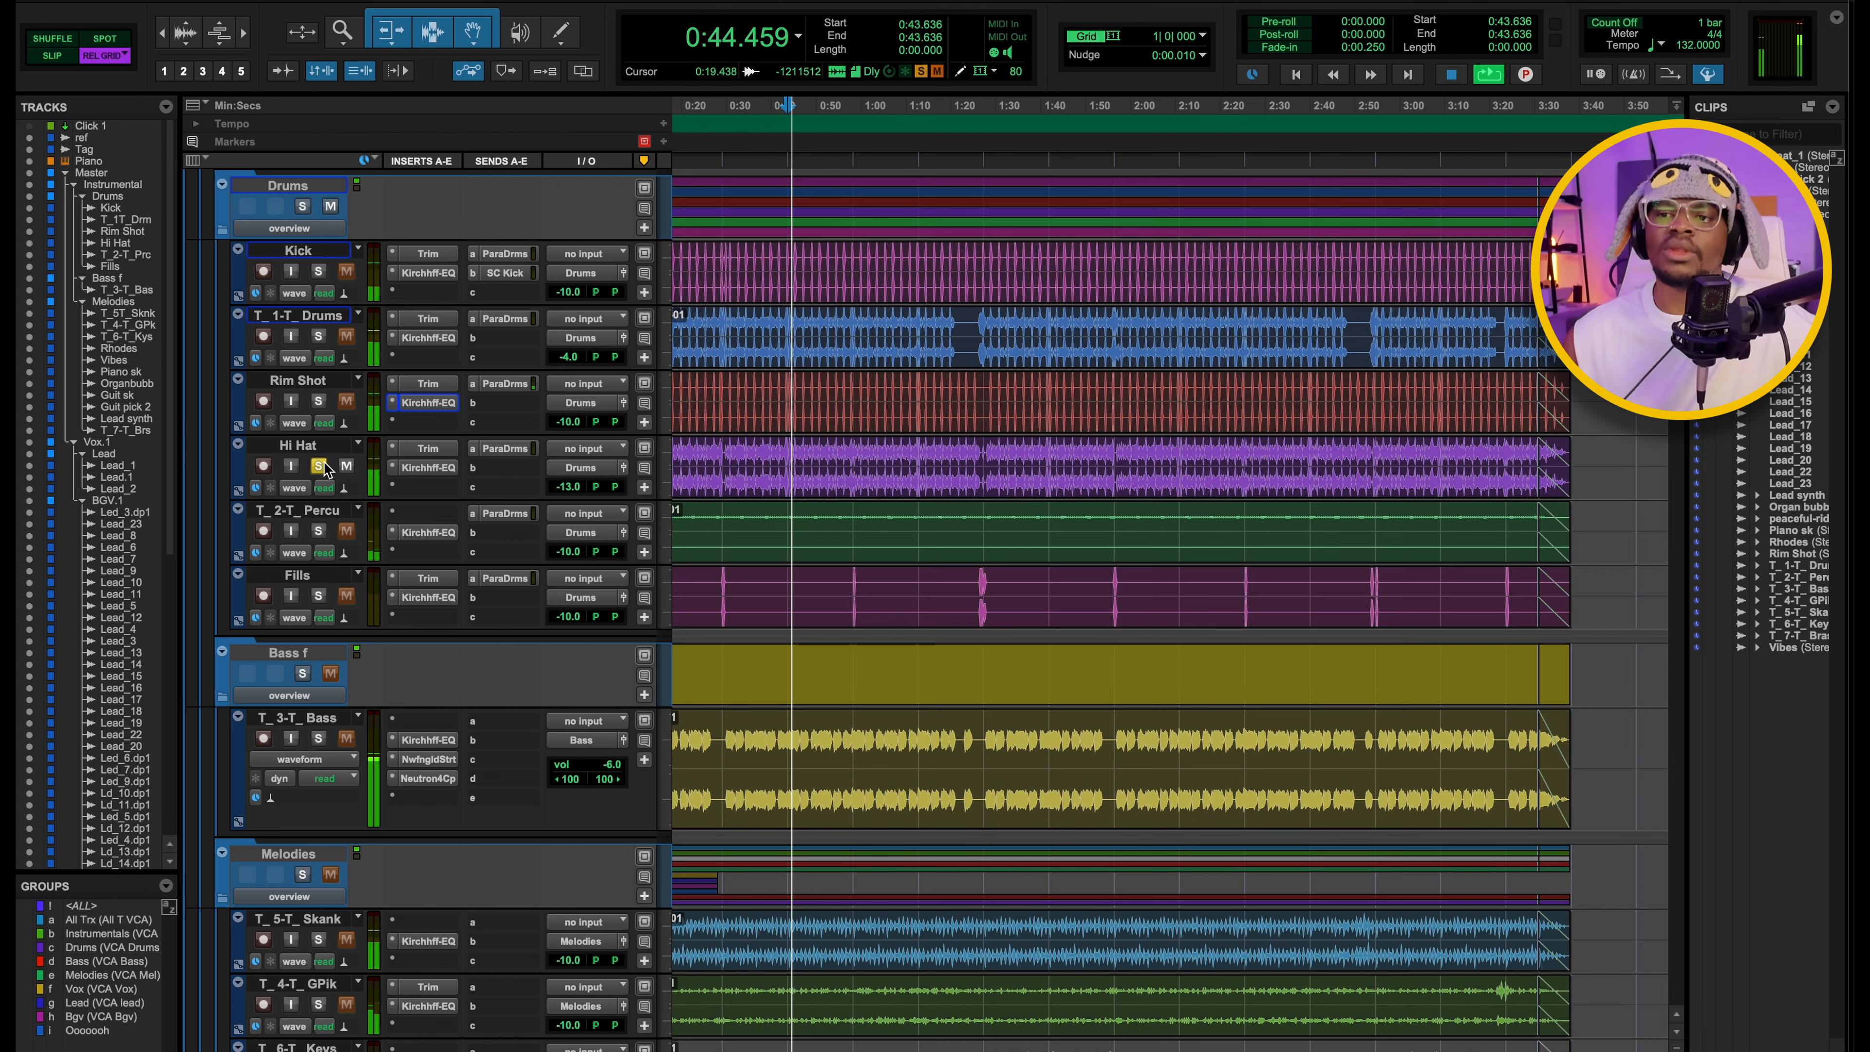
pyautogui.click(426, 470)
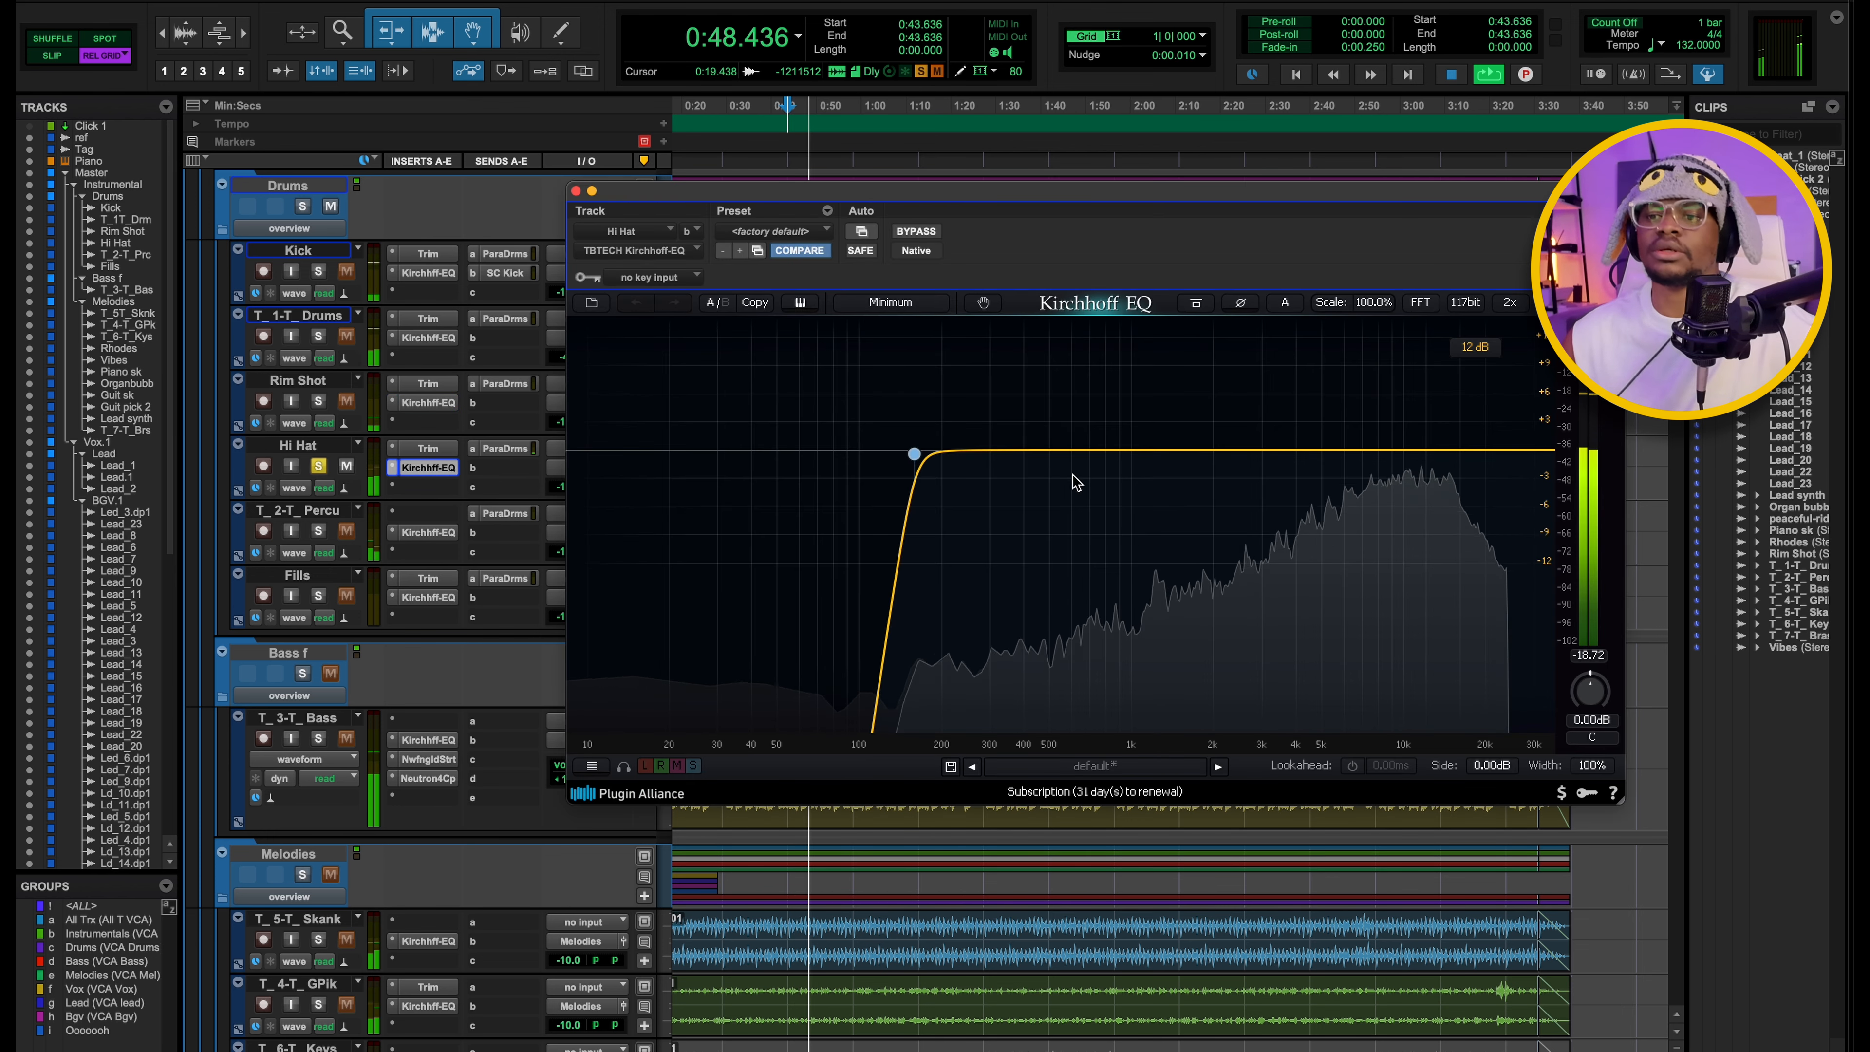
pyautogui.press('space')
pyautogui.click(913, 457)
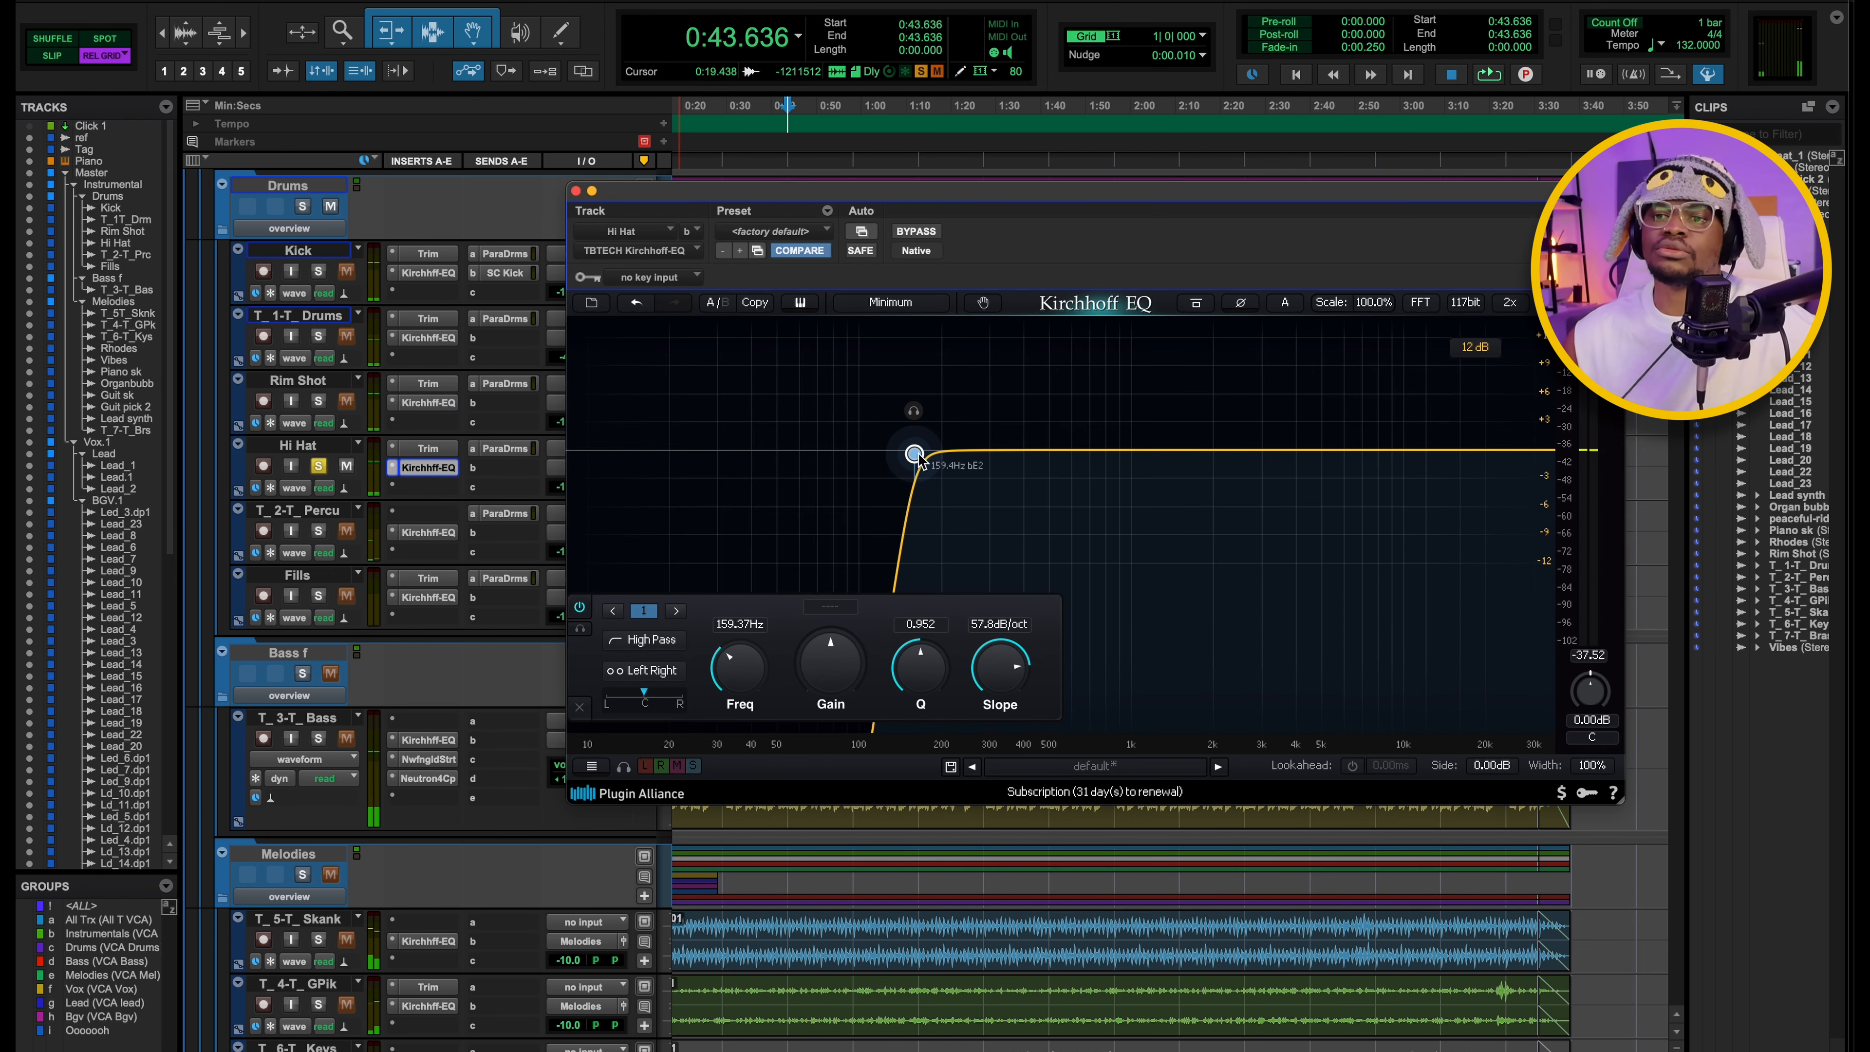
pyautogui.click(575, 191)
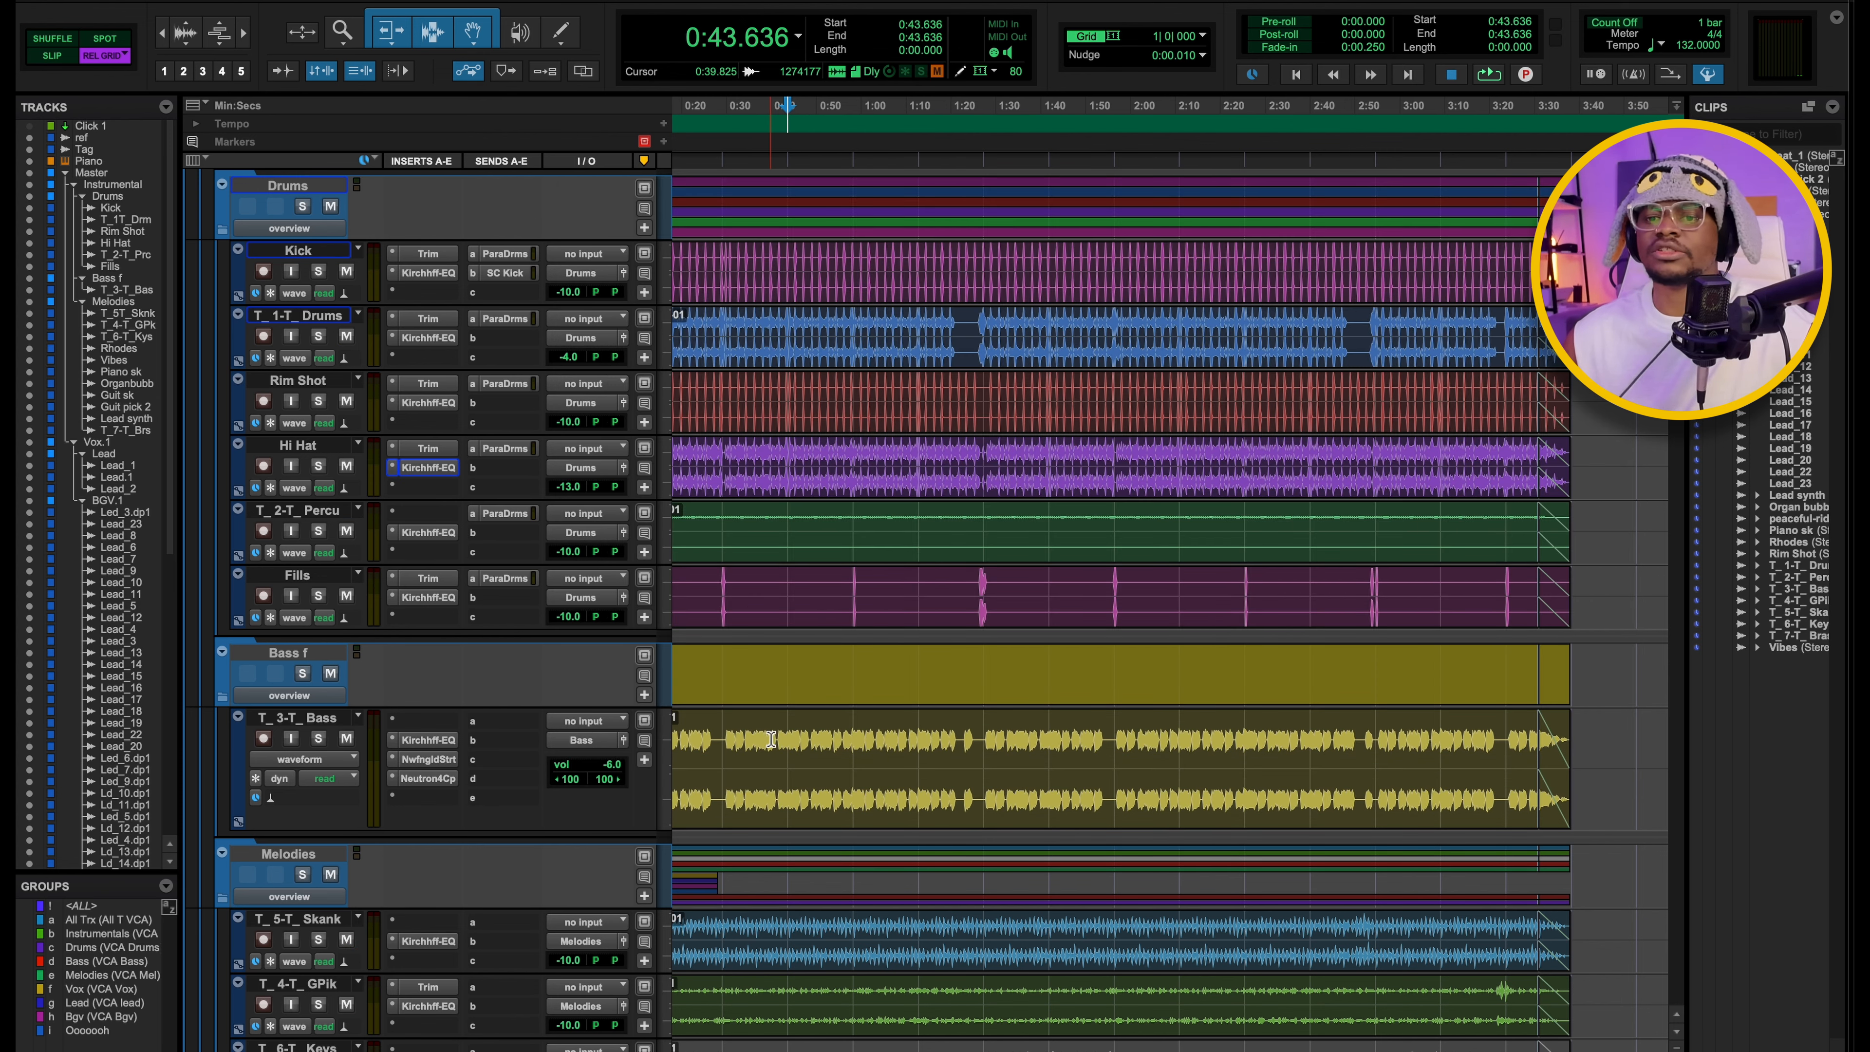
# Find the T_3-T_ Bass track below the drums, solo it and play it from 0:43.636.
pyautogui.scroll(-3, 771, 739)
pyautogui.scroll(5, 711, 348)
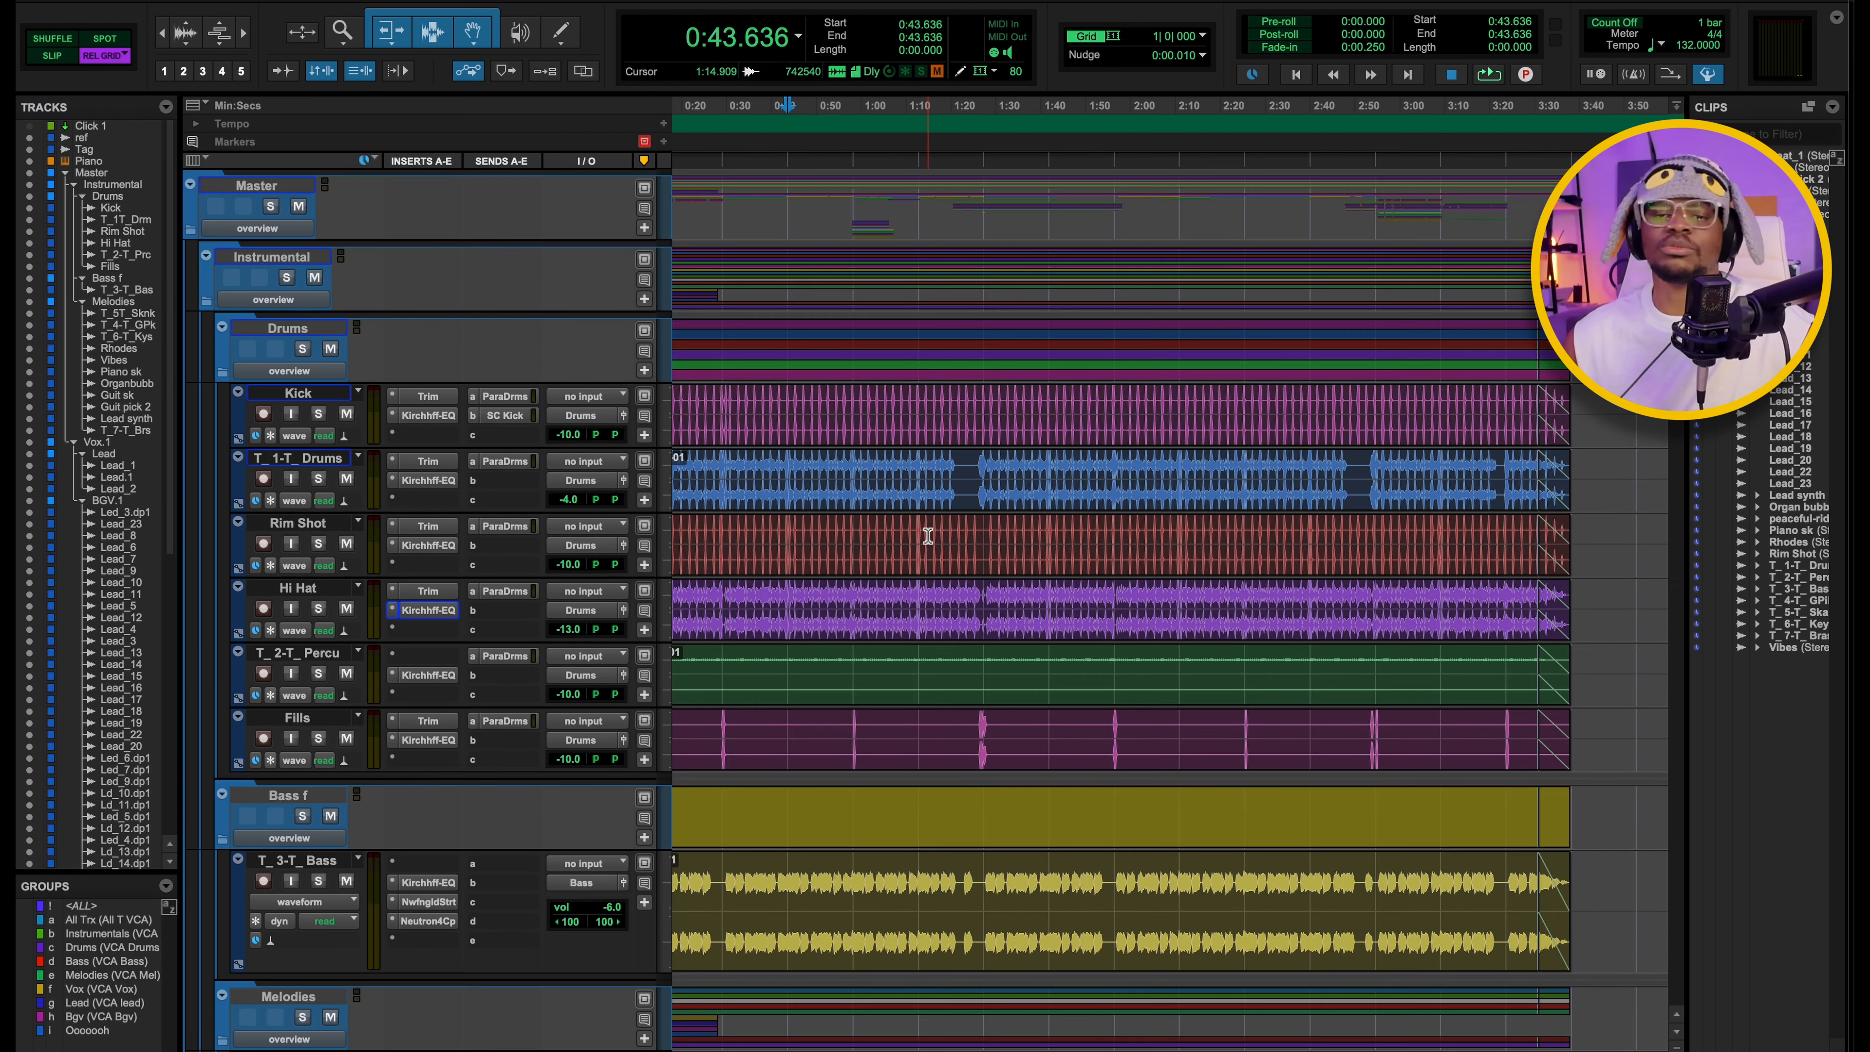
pyautogui.scroll(-4, 1069, 660)
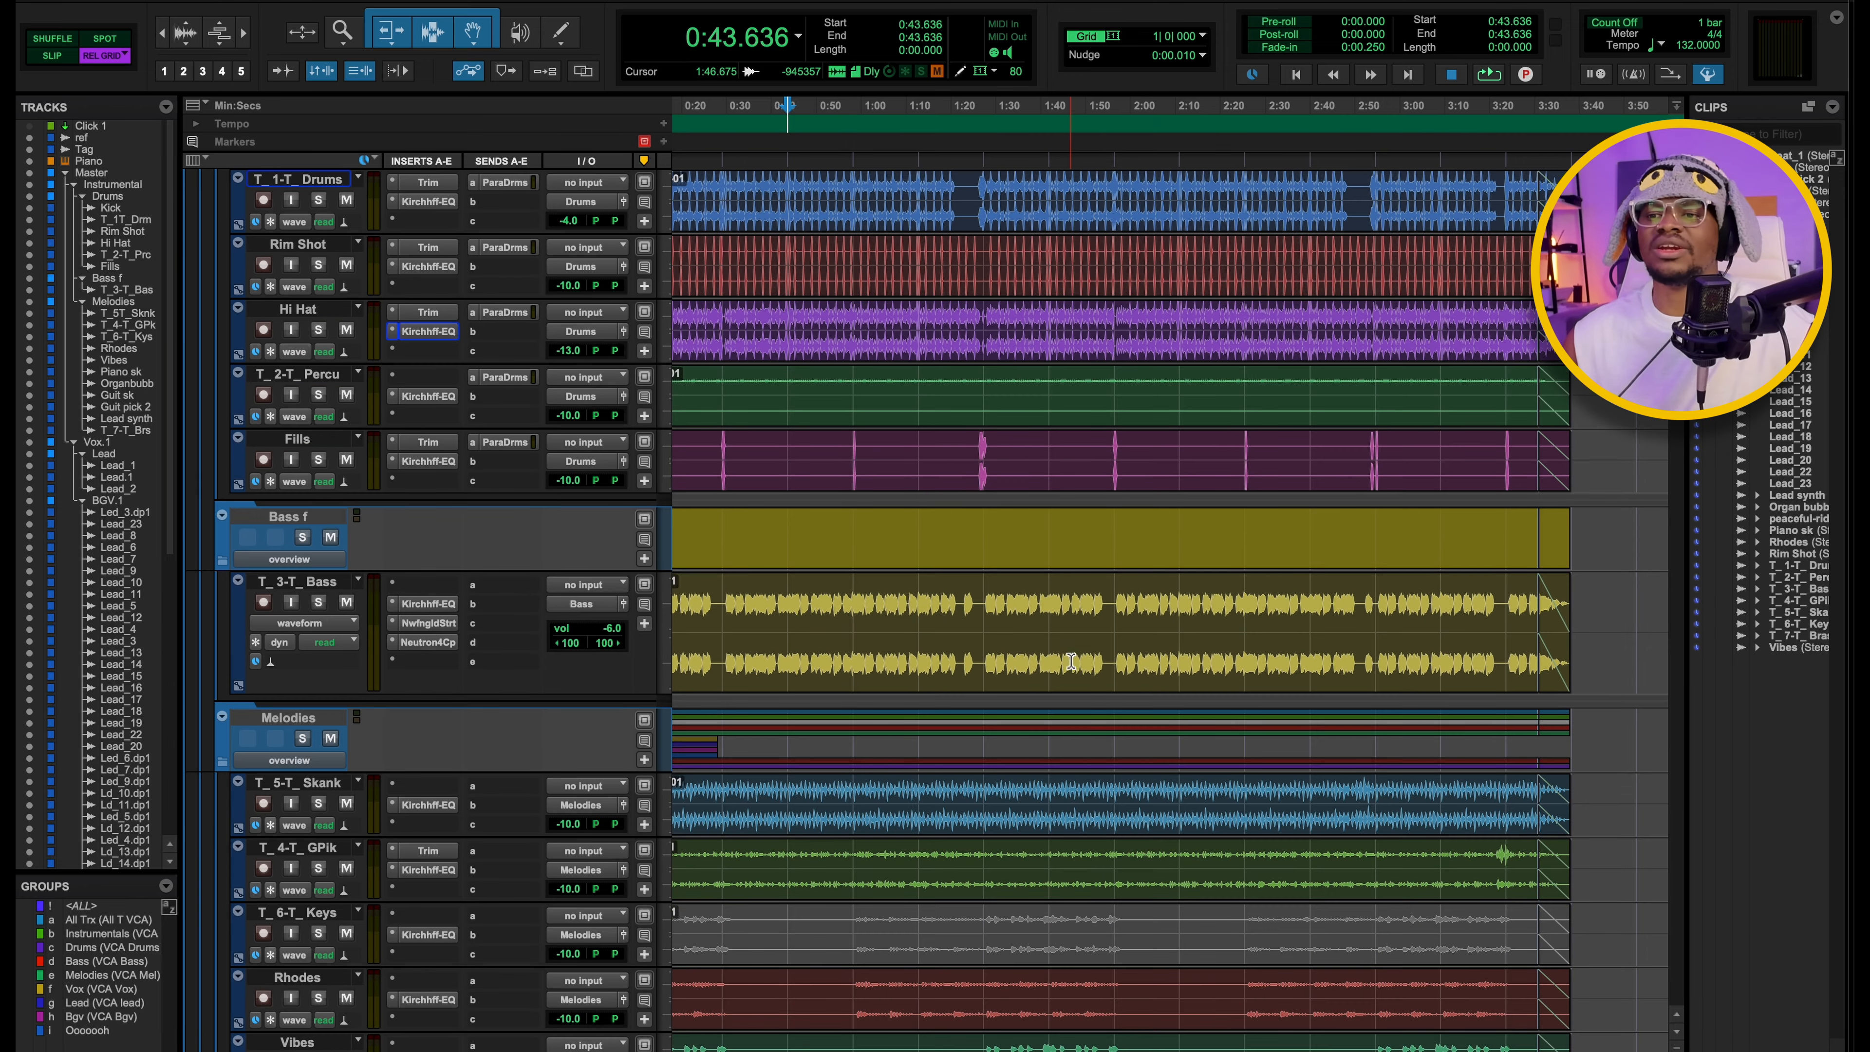
pyautogui.scroll(-4, 1070, 661)
pyautogui.scroll(8, 1068, 656)
pyautogui.scroll(-5, 981, 764)
pyautogui.press('space')
pyautogui.press('space')
pyautogui.click(318, 537)
pyautogui.press('space')
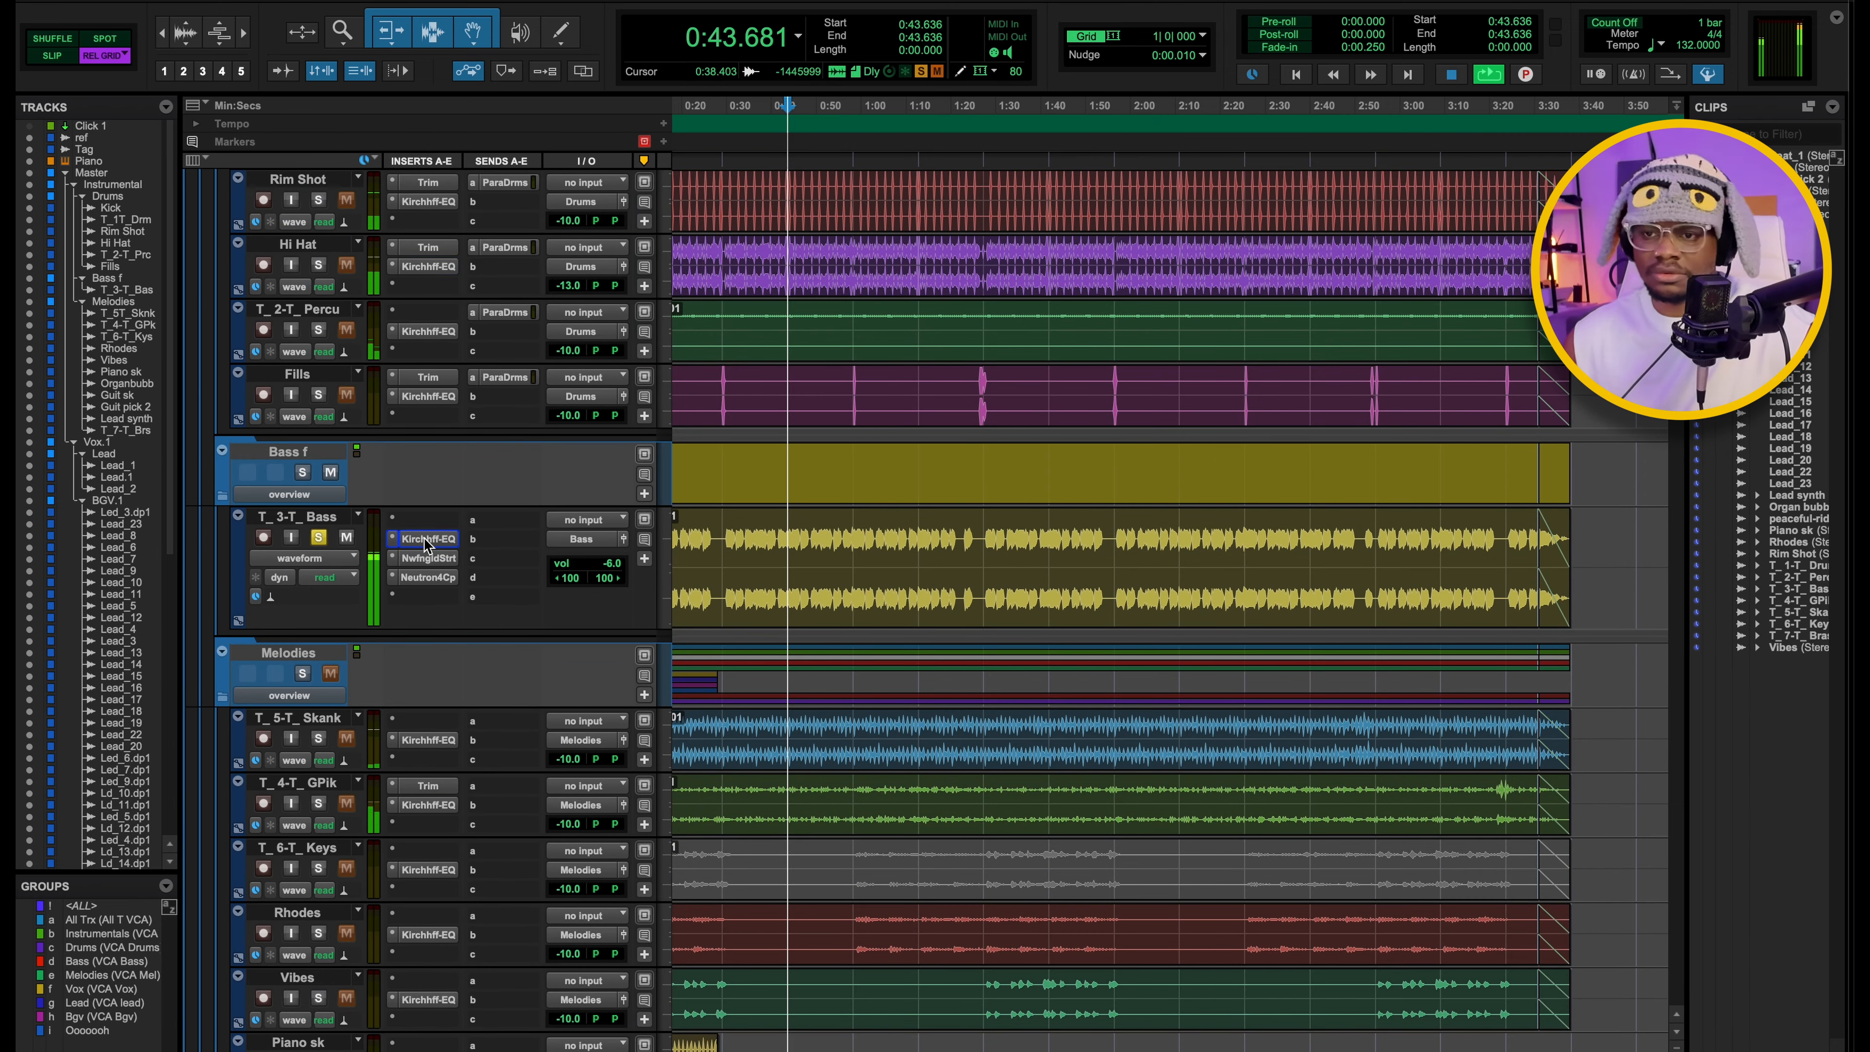
pyautogui.press('space')
# Examine the high-pass band in the T_3-T_ Bass track's Kirchhoff EQ and close the plugin.
pyautogui.click(424, 538)
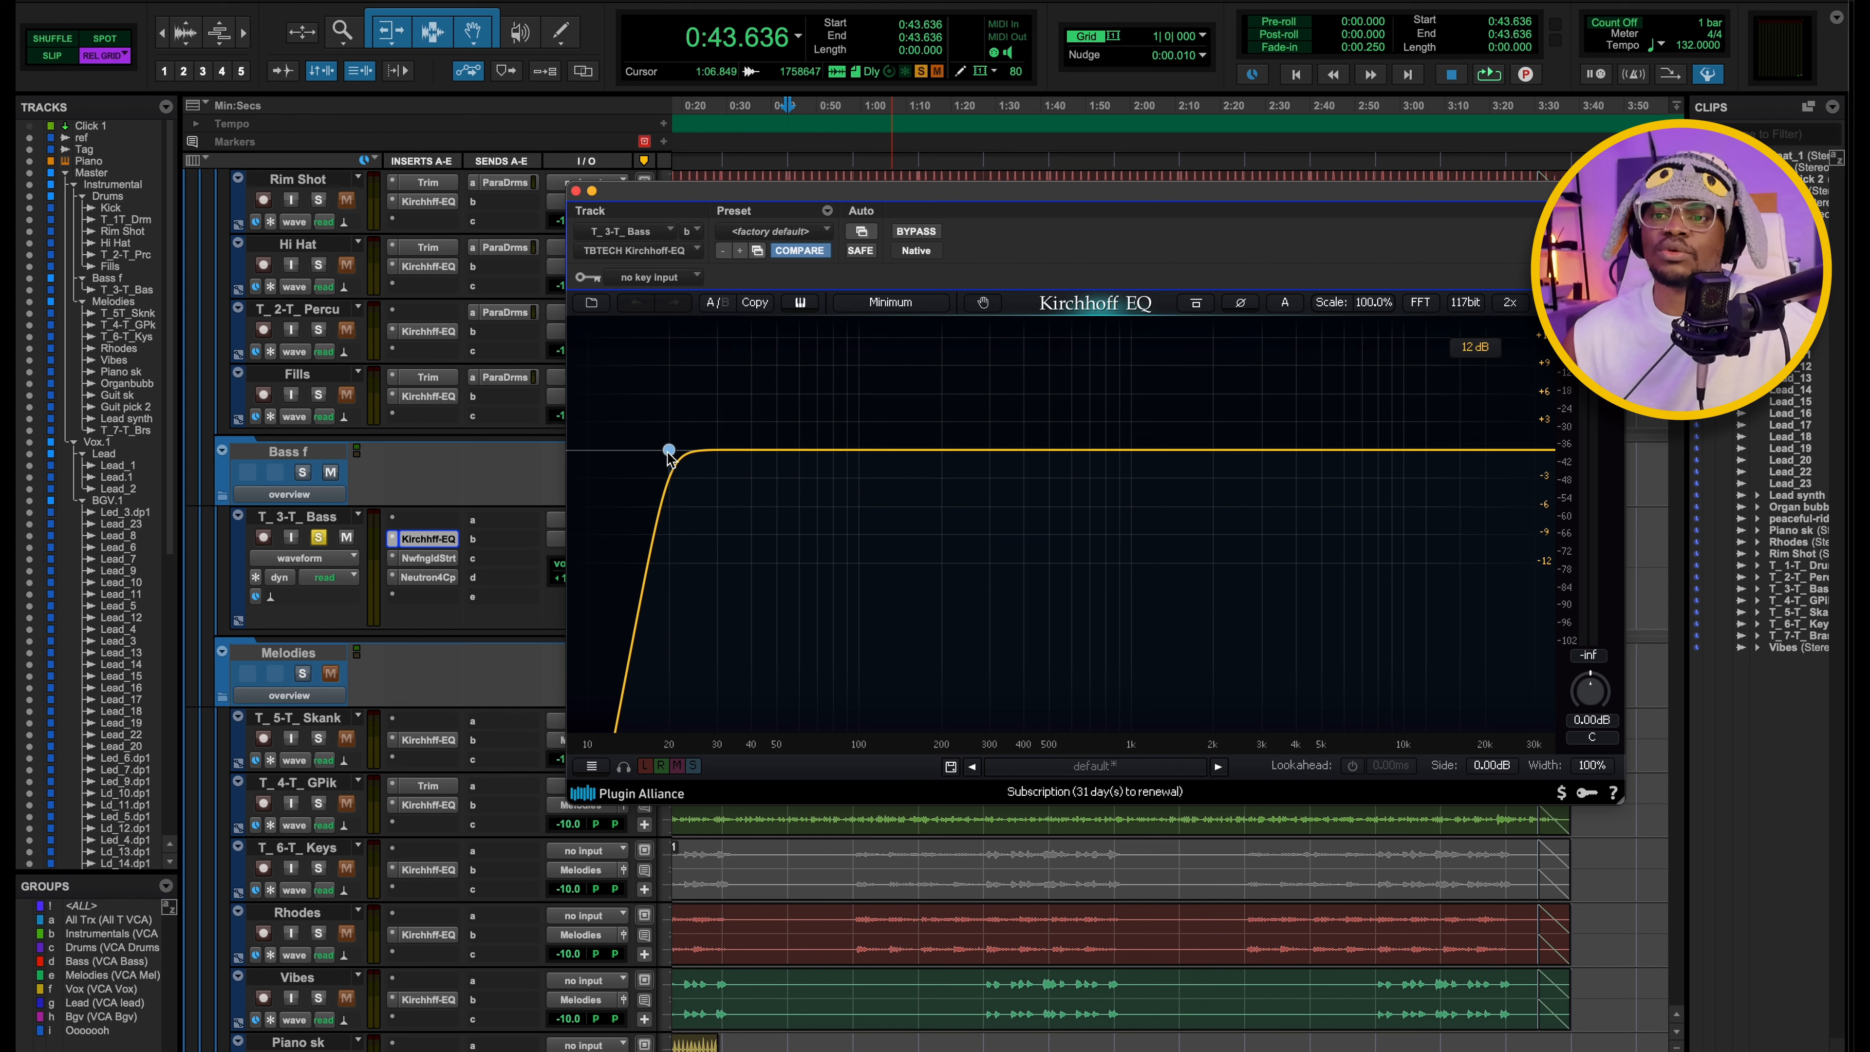
pyautogui.click(669, 451)
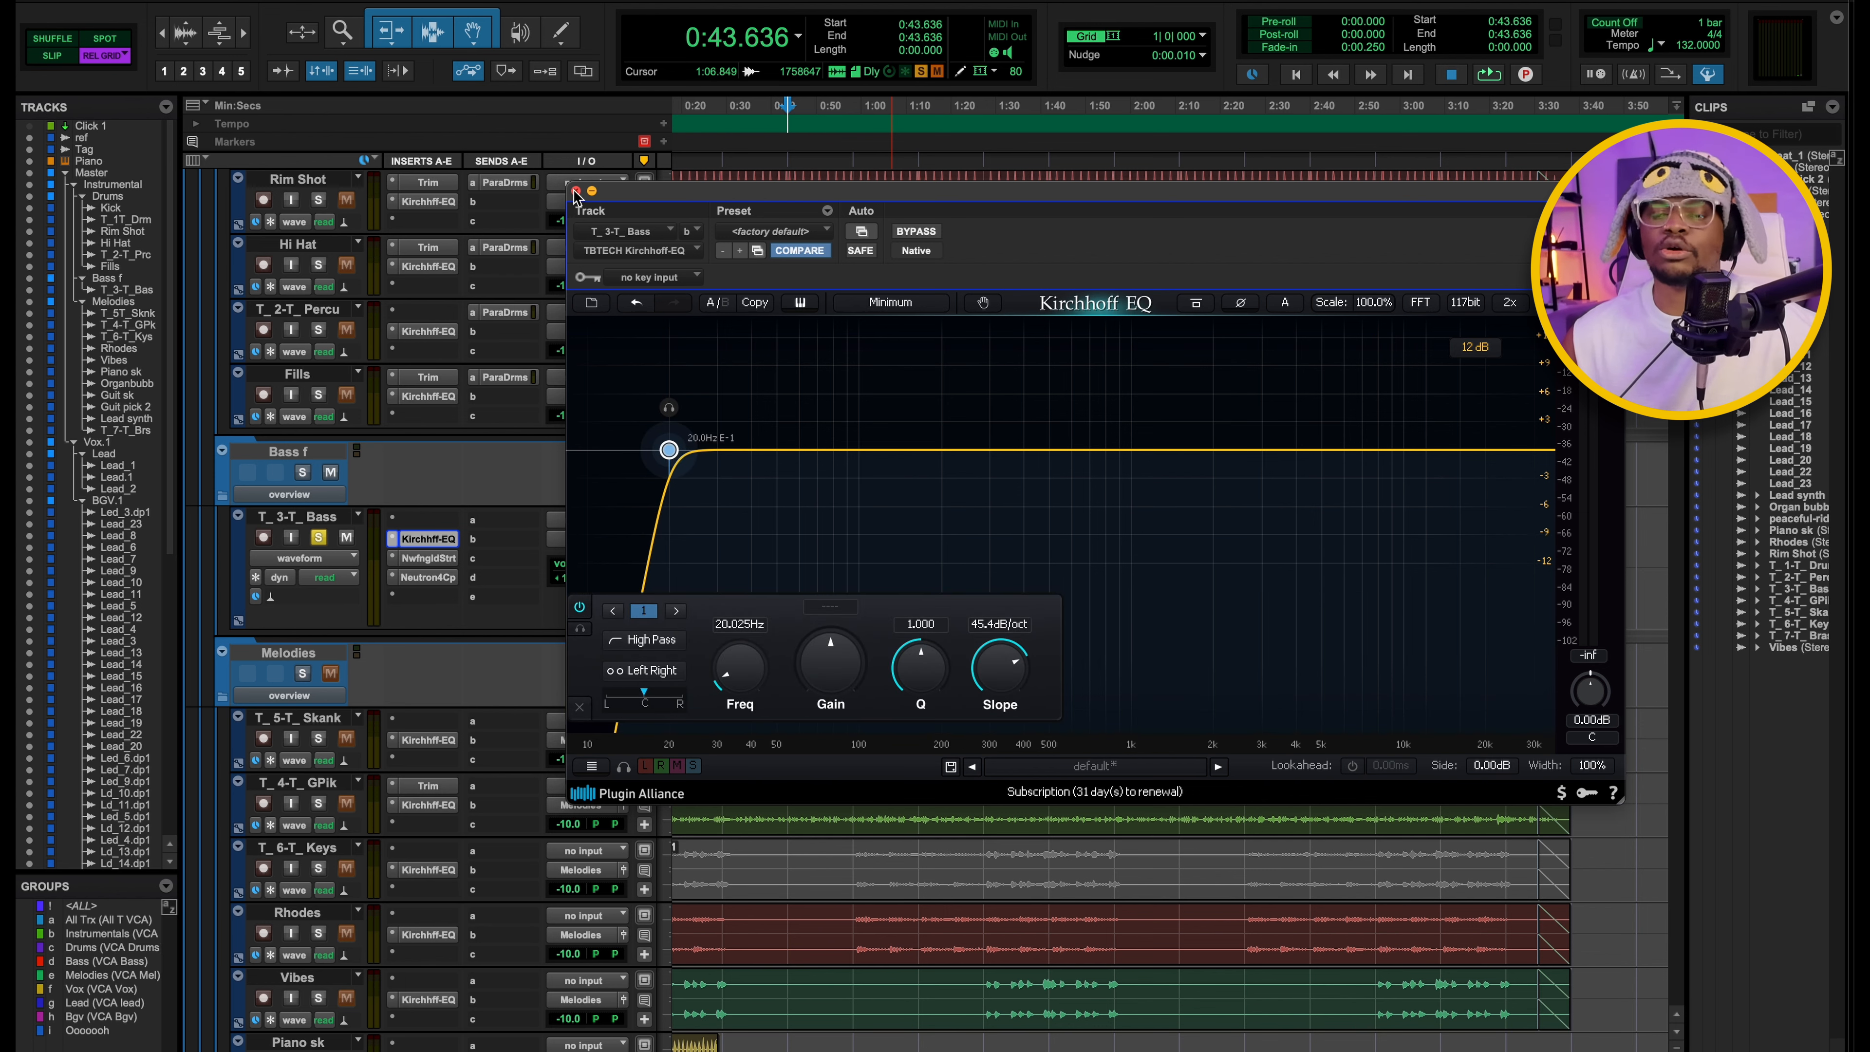
pyautogui.click(576, 191)
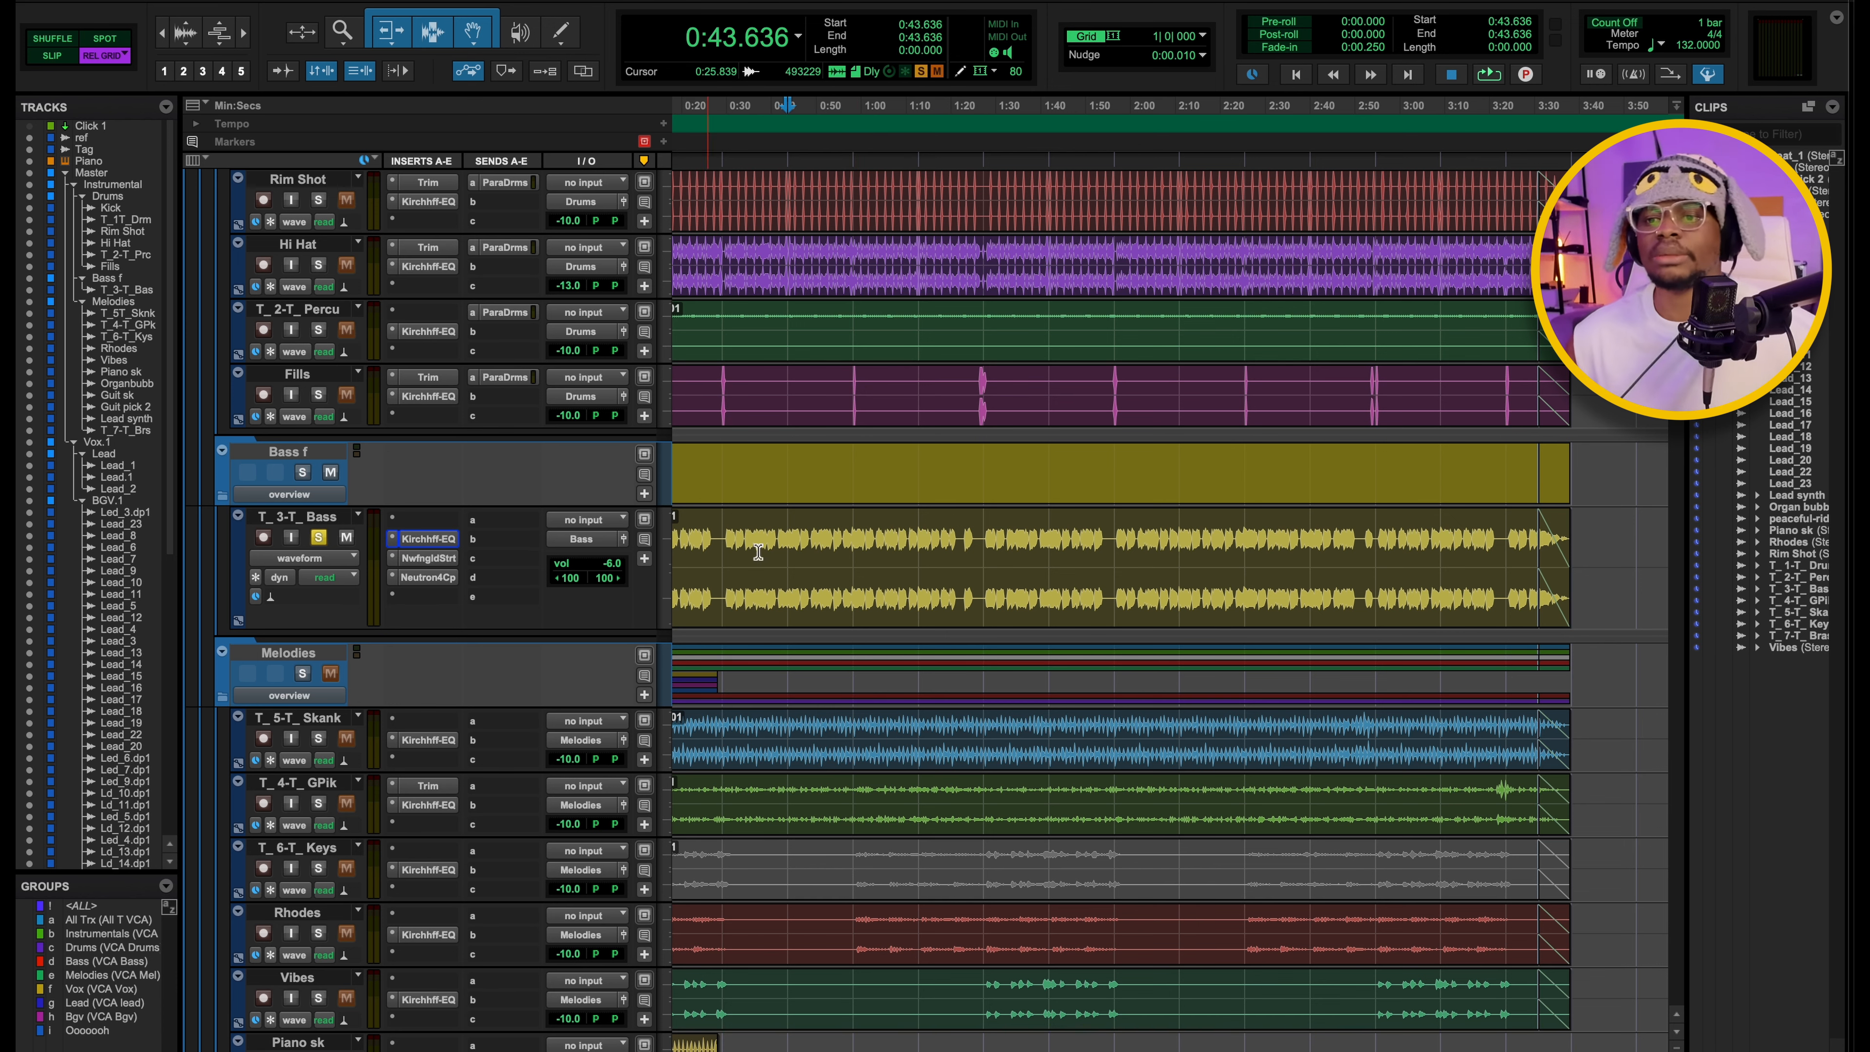
# Open the Newfangled Saturate plugin on the T_3-T_ Bass track to review its spectral clipper settings.
pyautogui.scroll(-7, 910, 434)
pyautogui.scroll(6, 910, 435)
pyautogui.click(423, 492)
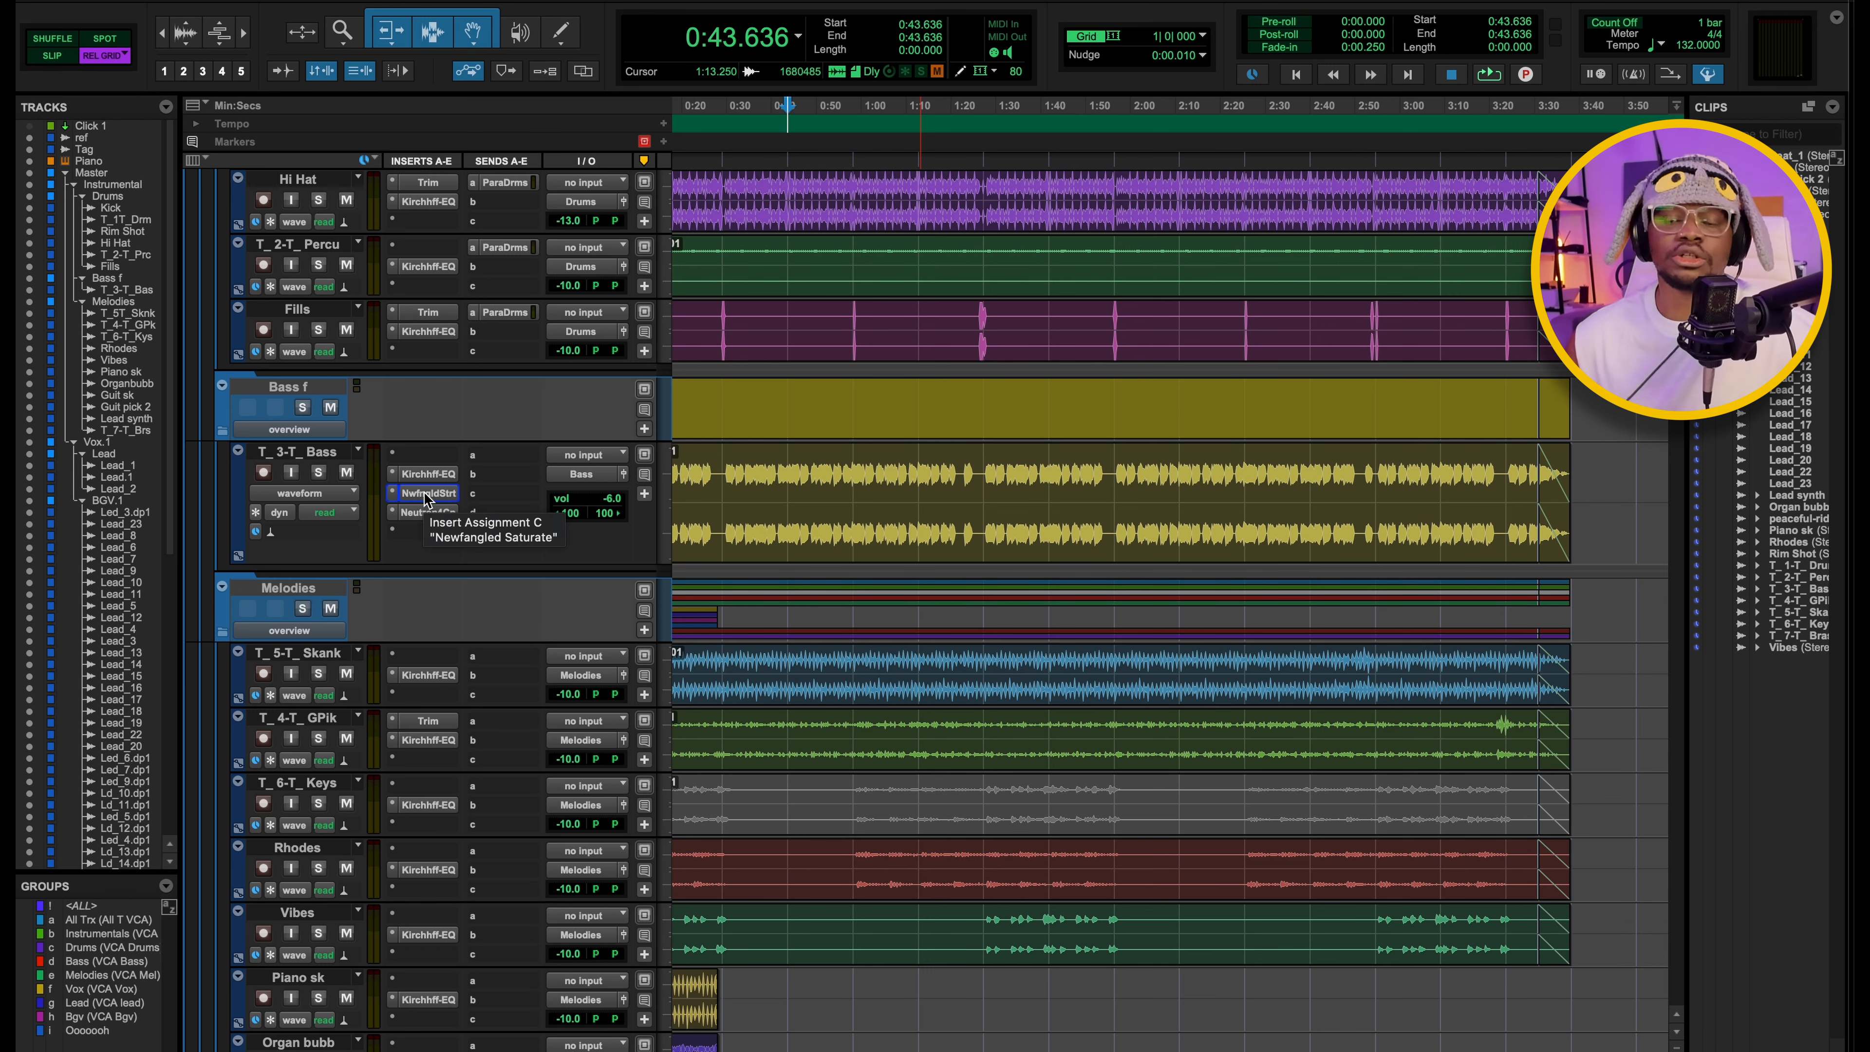
pyautogui.click(424, 494)
pyautogui.moveTo(1011, 198); pyautogui.dragTo(1011, 192)
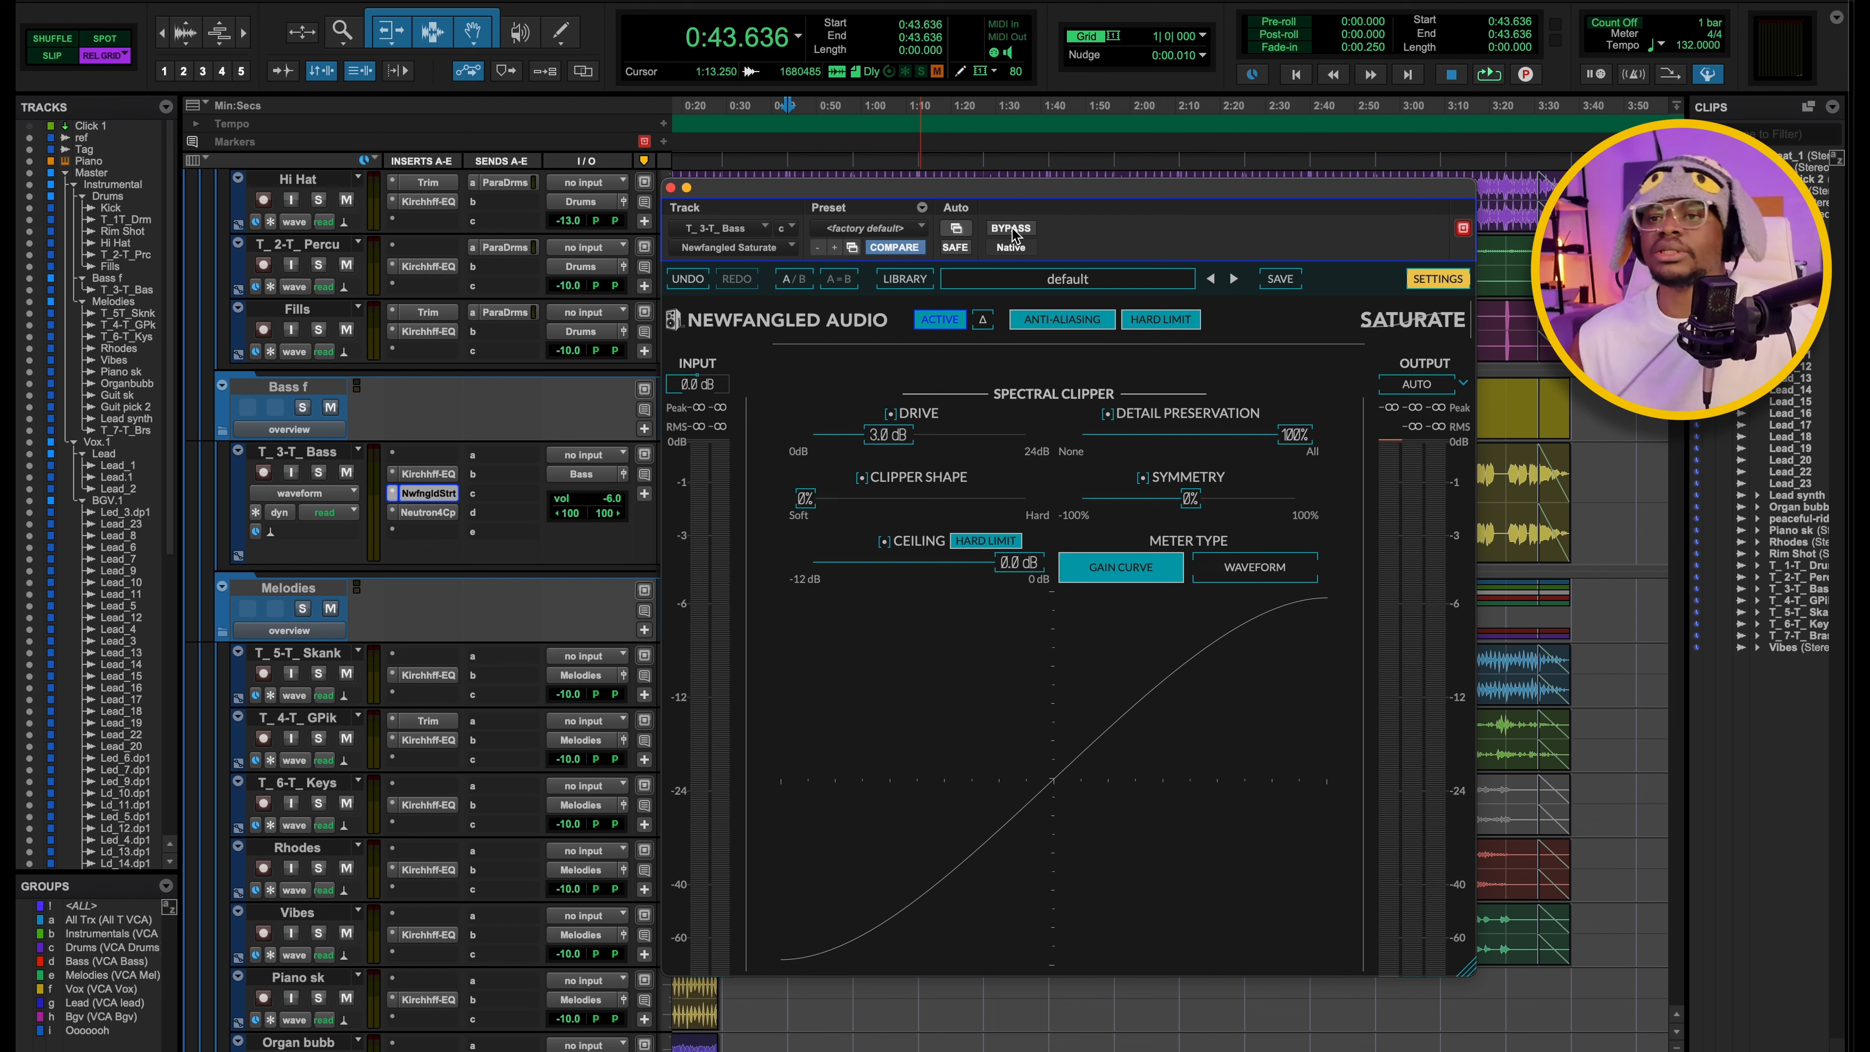
# Play the soloed bass from 0:43.636 and compare its sound with the Saturate plugin bypassed and active.
pyautogui.click(1011, 227)
pyautogui.hotkey('shift', 's')
pyautogui.press('space')
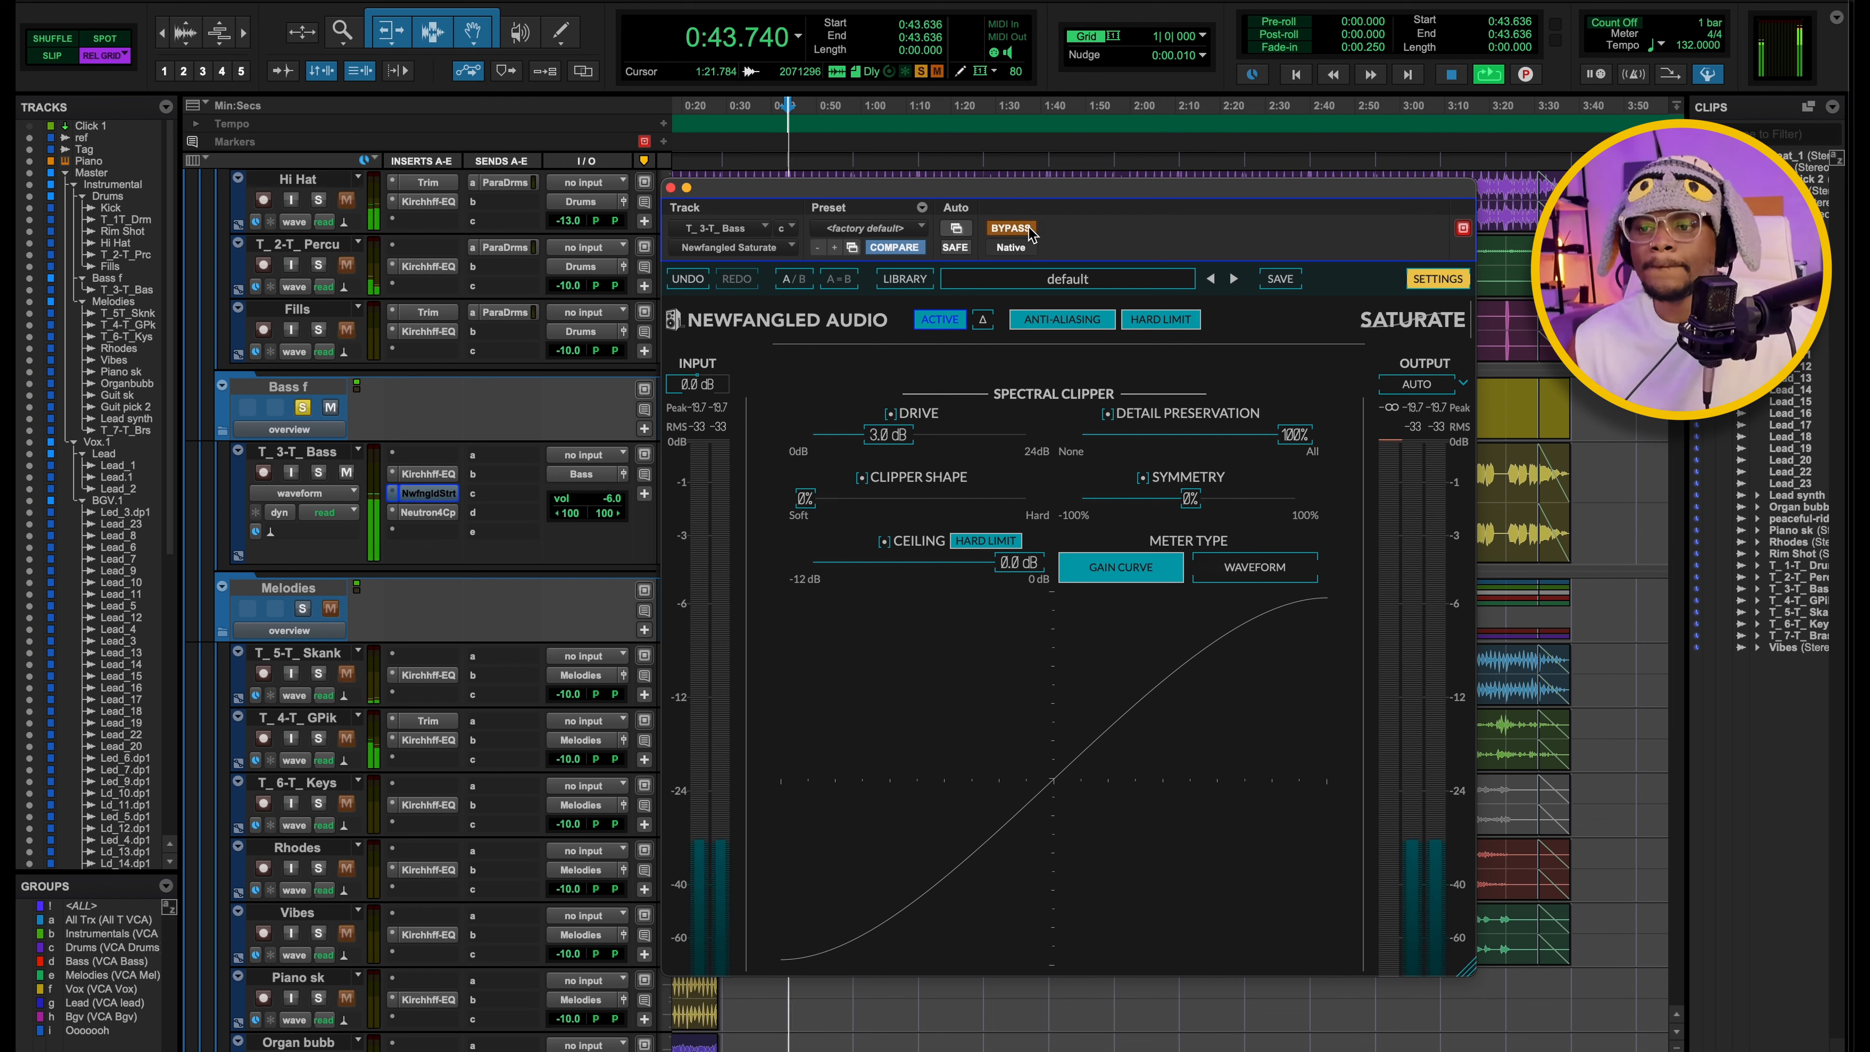
pyautogui.press('space')
pyautogui.click(1029, 231)
pyautogui.press('space')
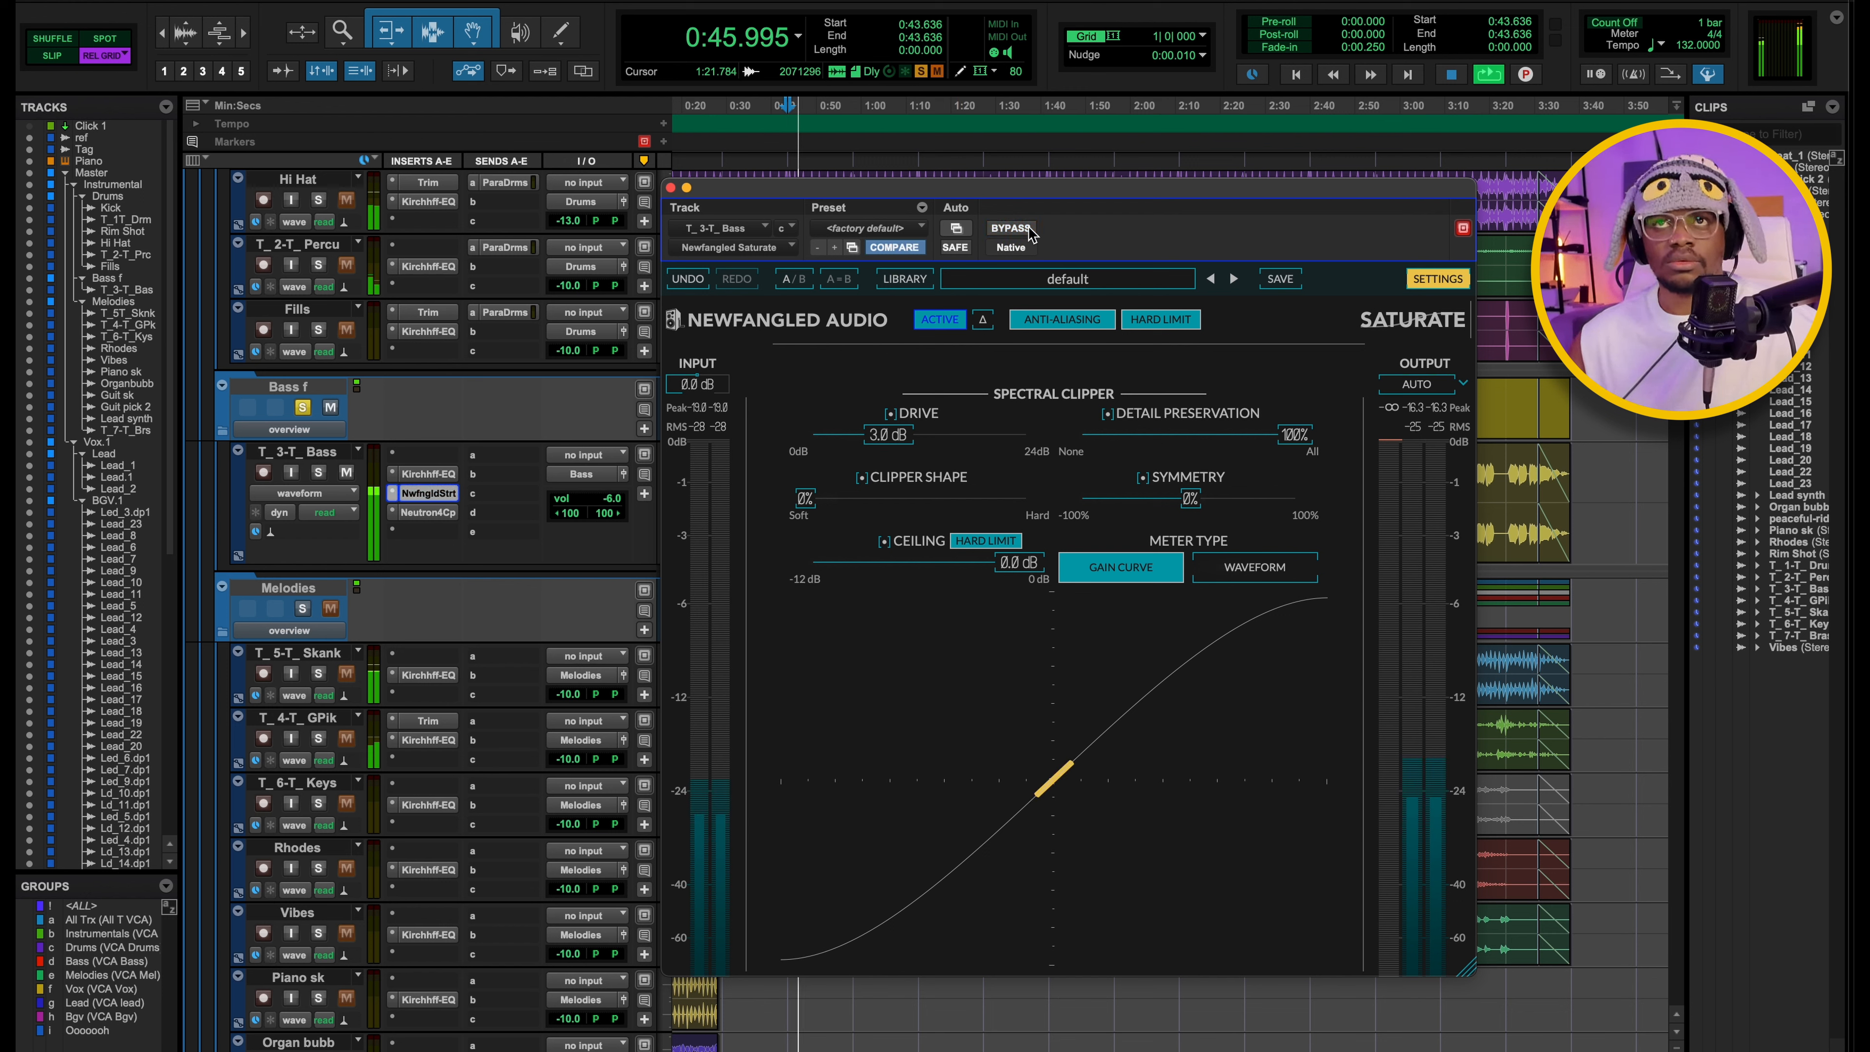
pyautogui.click(1030, 232)
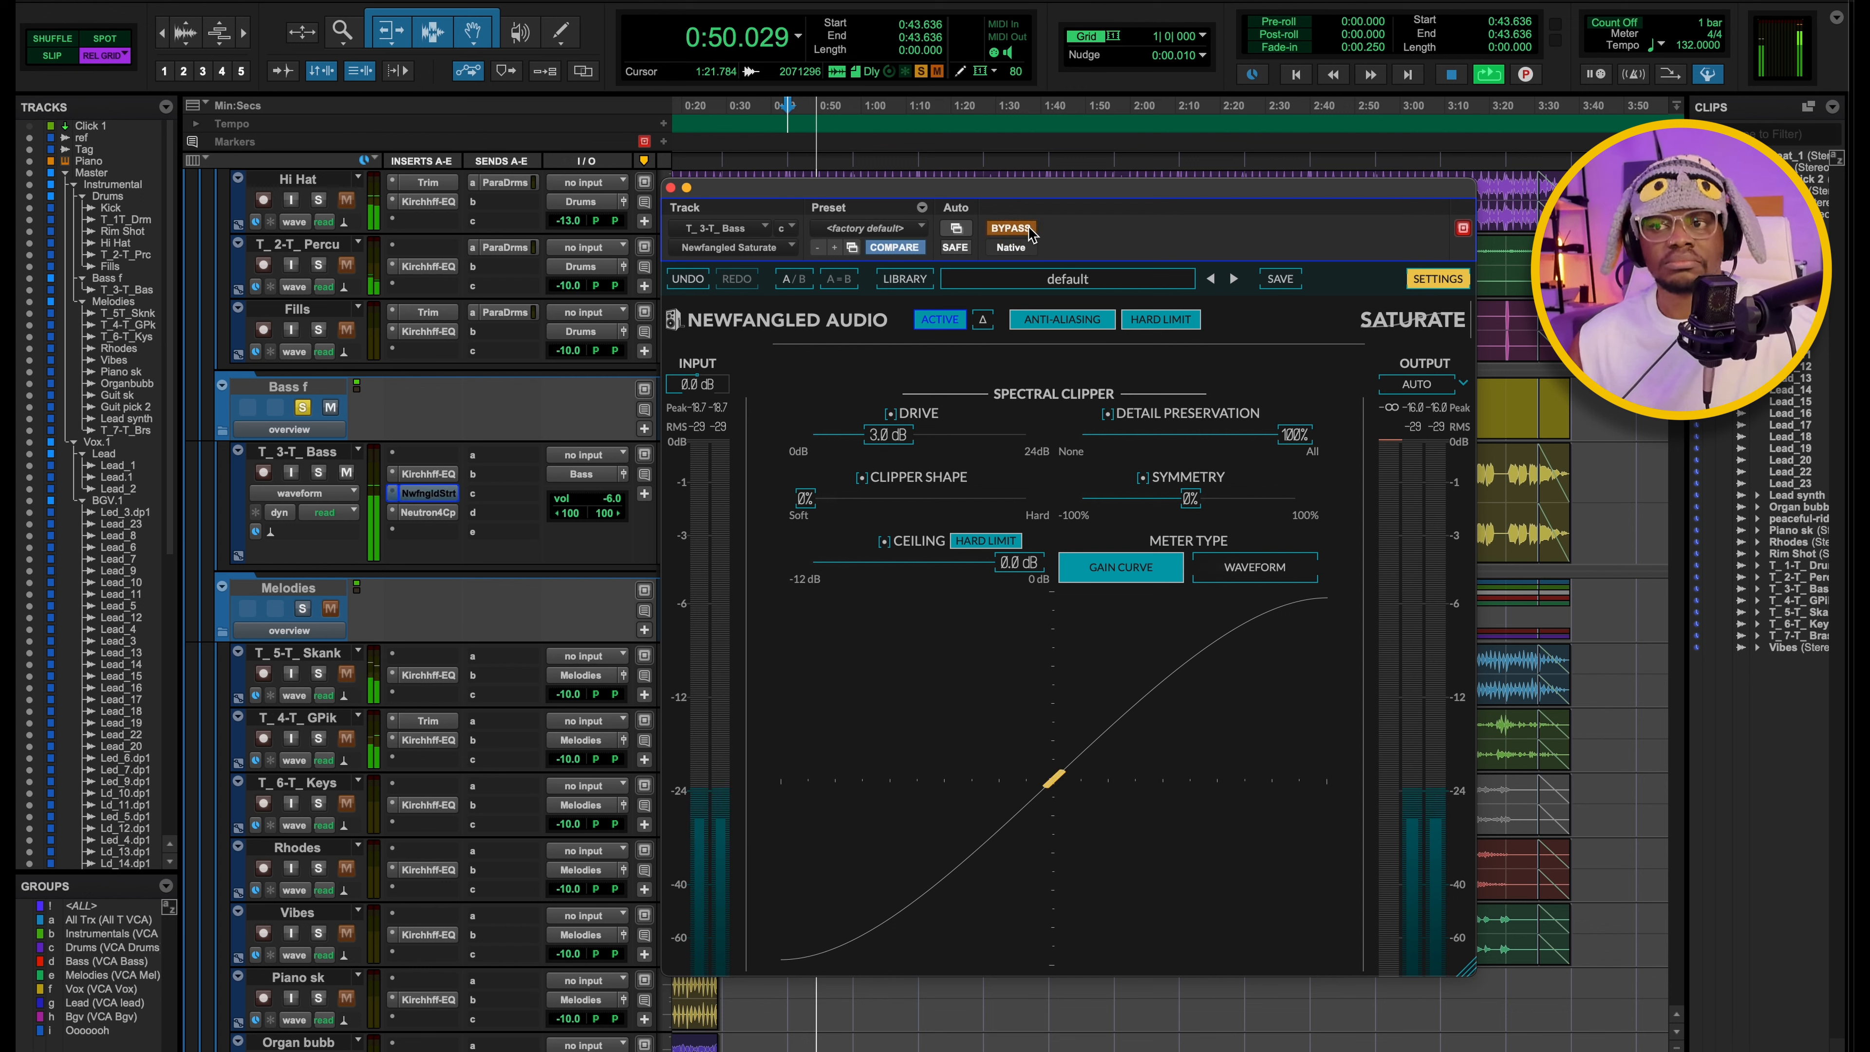
pyautogui.click(1029, 232)
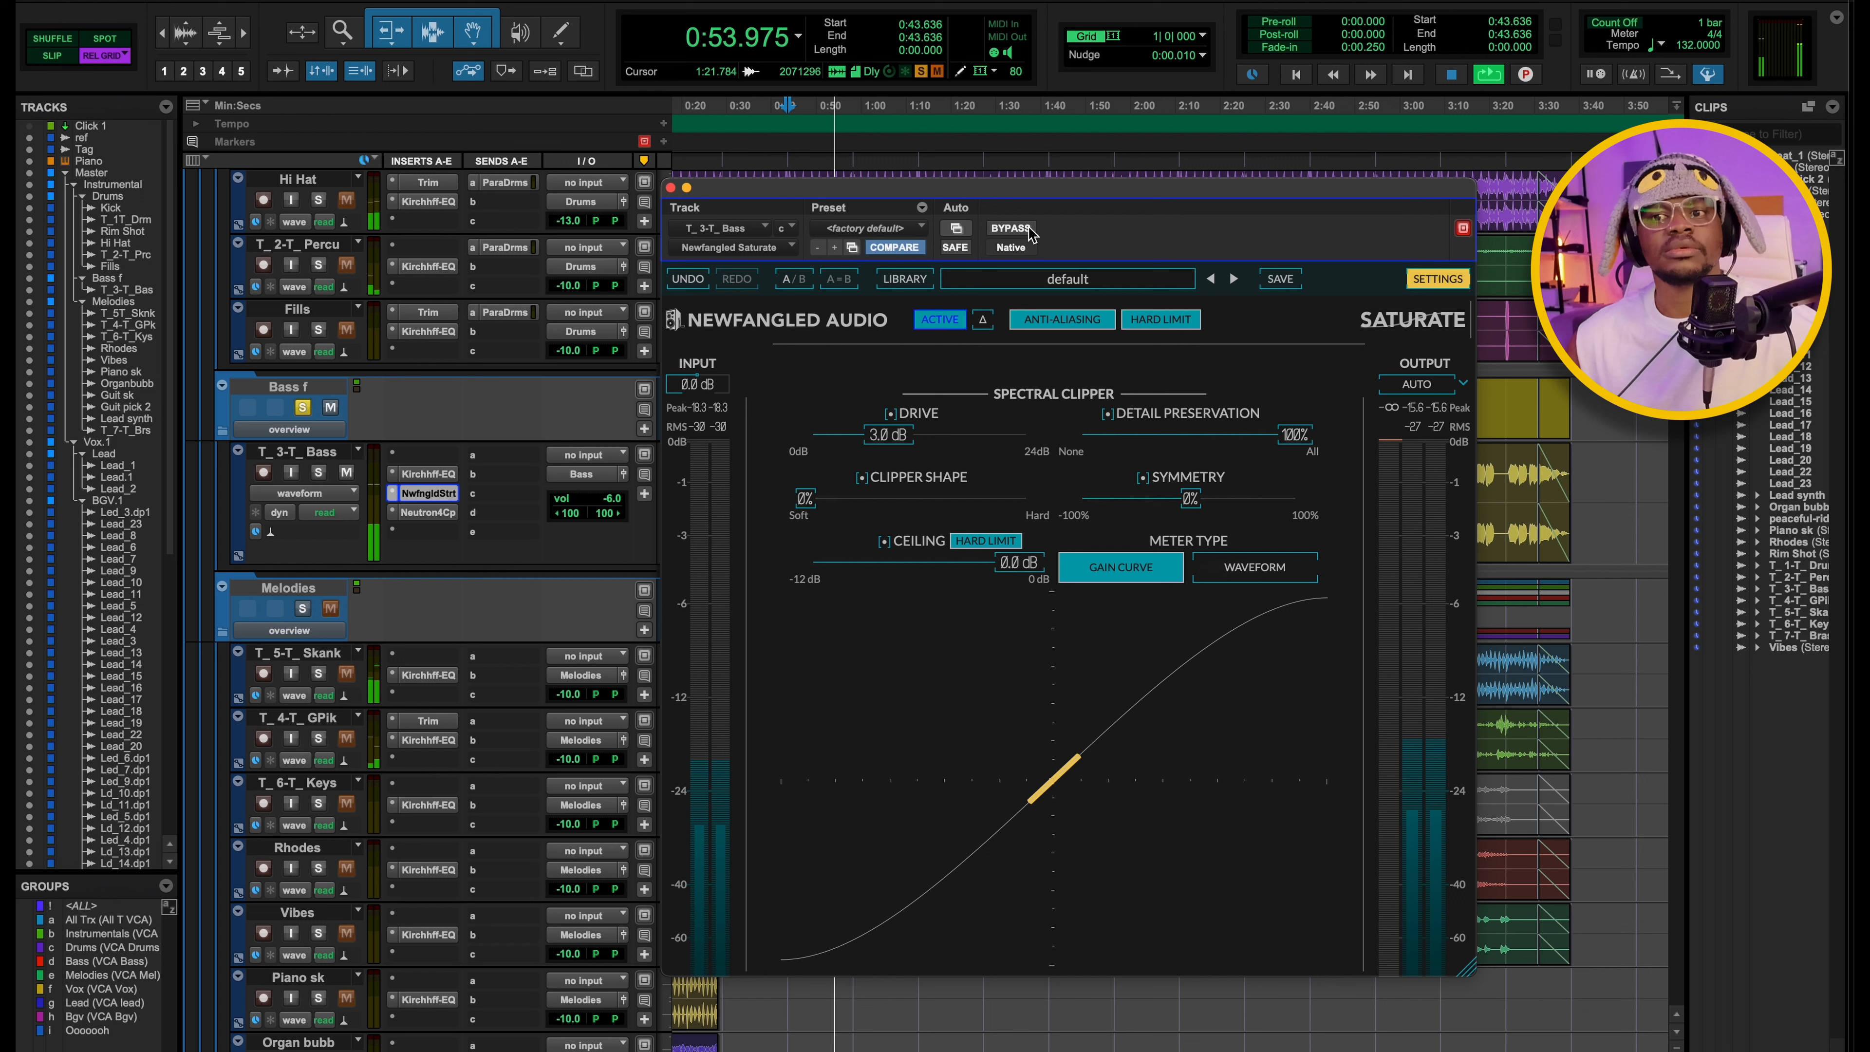
pyautogui.press('space')
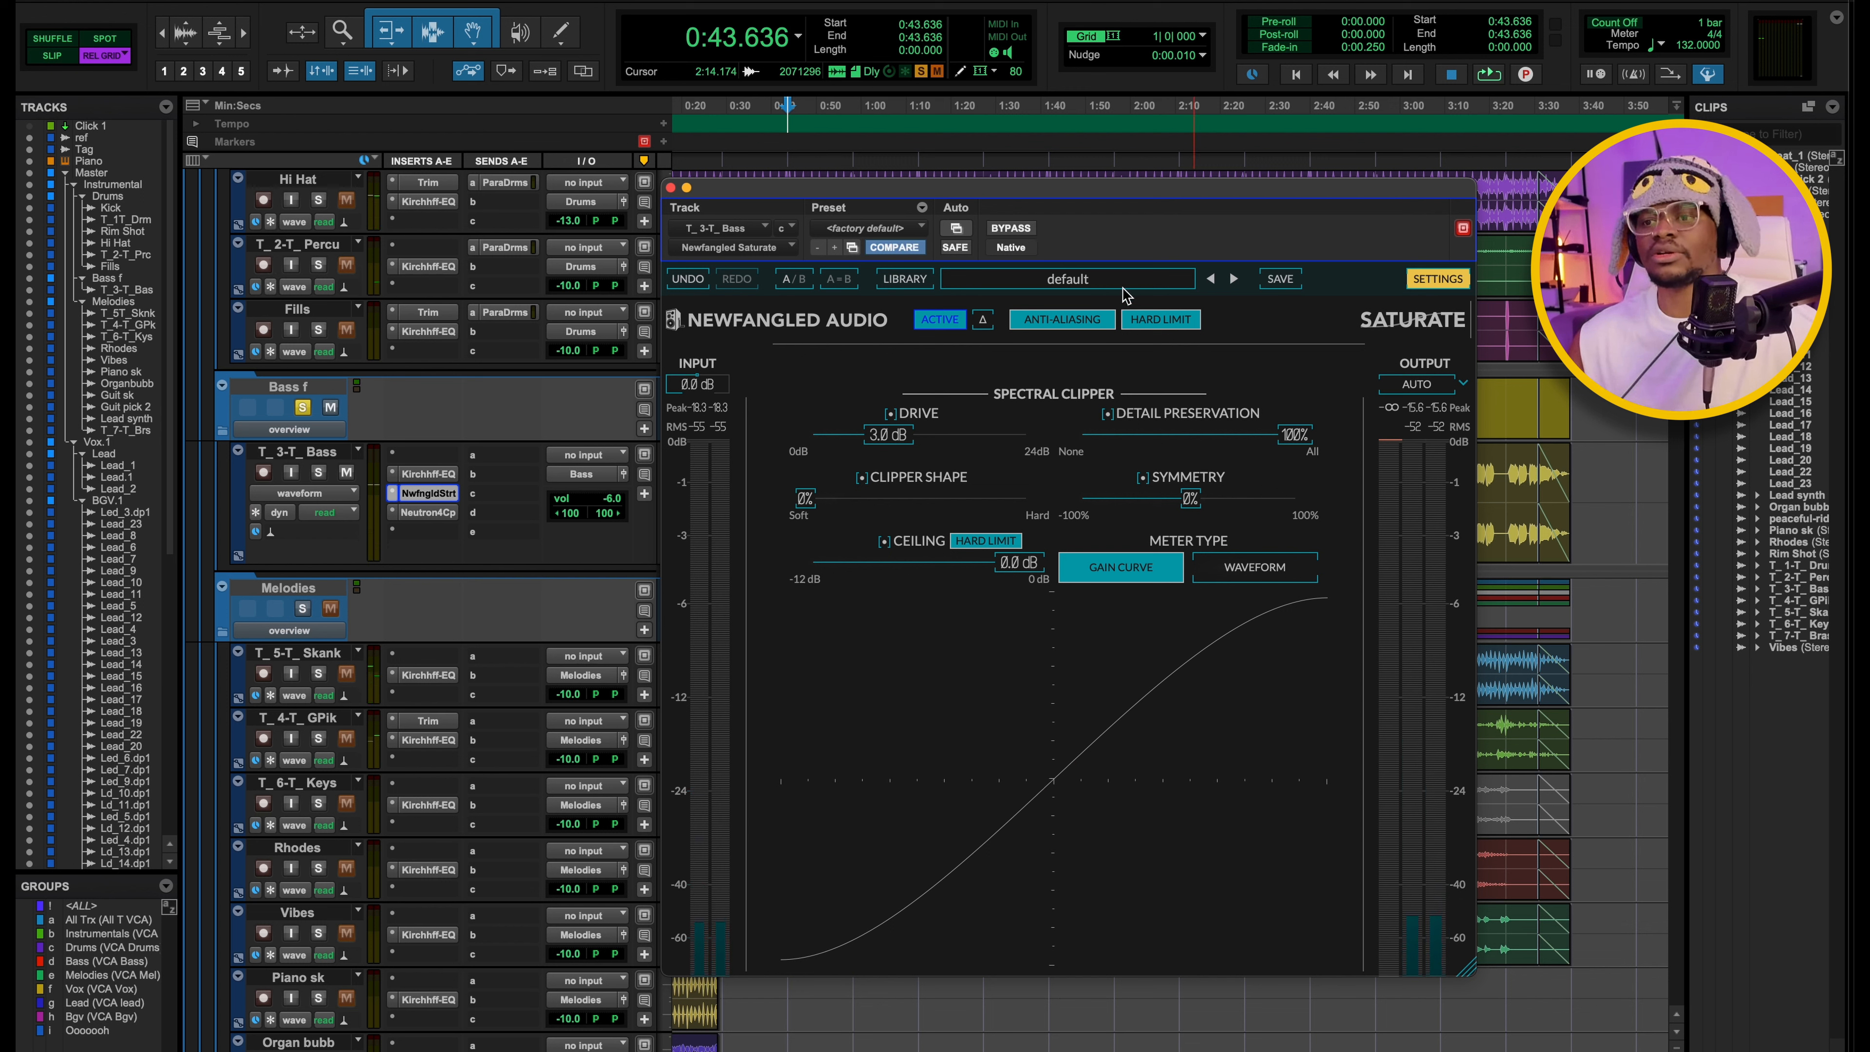
# Try a spectral clipper drive of about 18.1 dB on the bass during playback and restore it to 3.0 dB.
pyautogui.press('space')
pyautogui.moveTo(889, 435); pyautogui.dragTo(1016, 437)
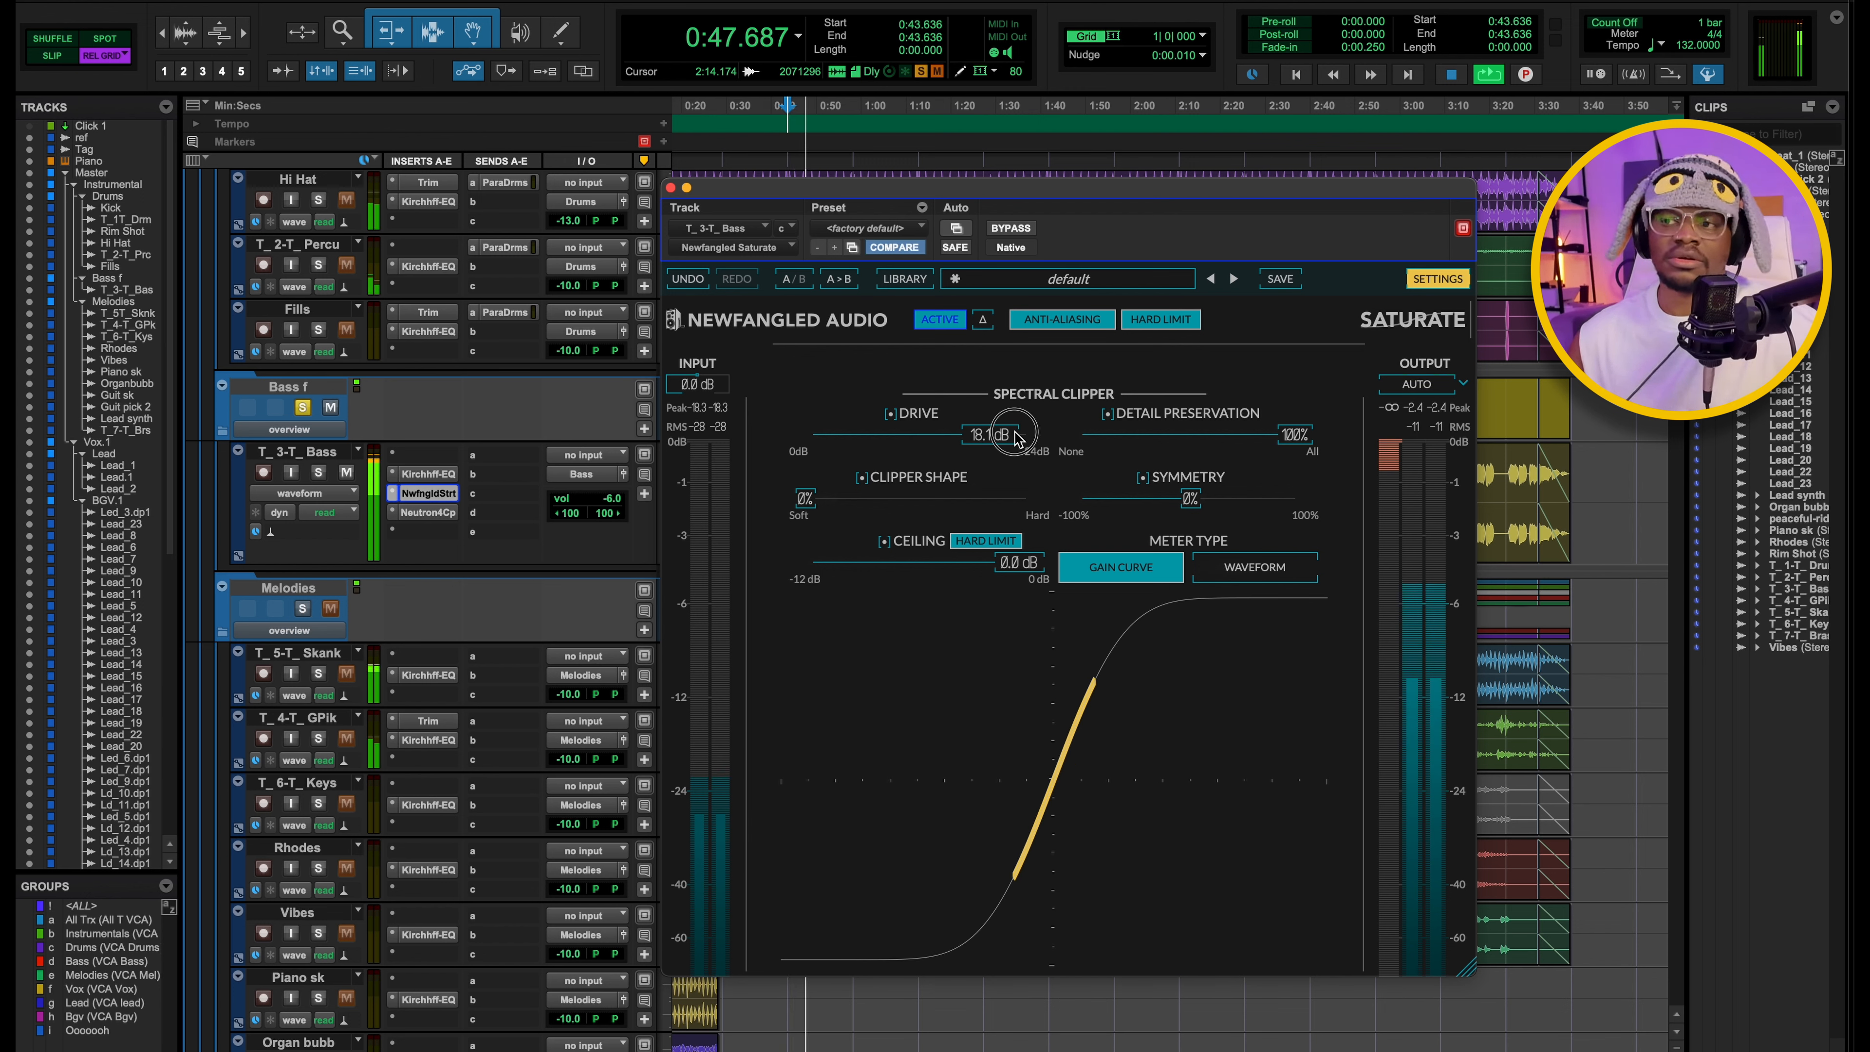
pyautogui.press('space')
pyautogui.moveTo(1016, 438); pyautogui.dragTo(880, 448)
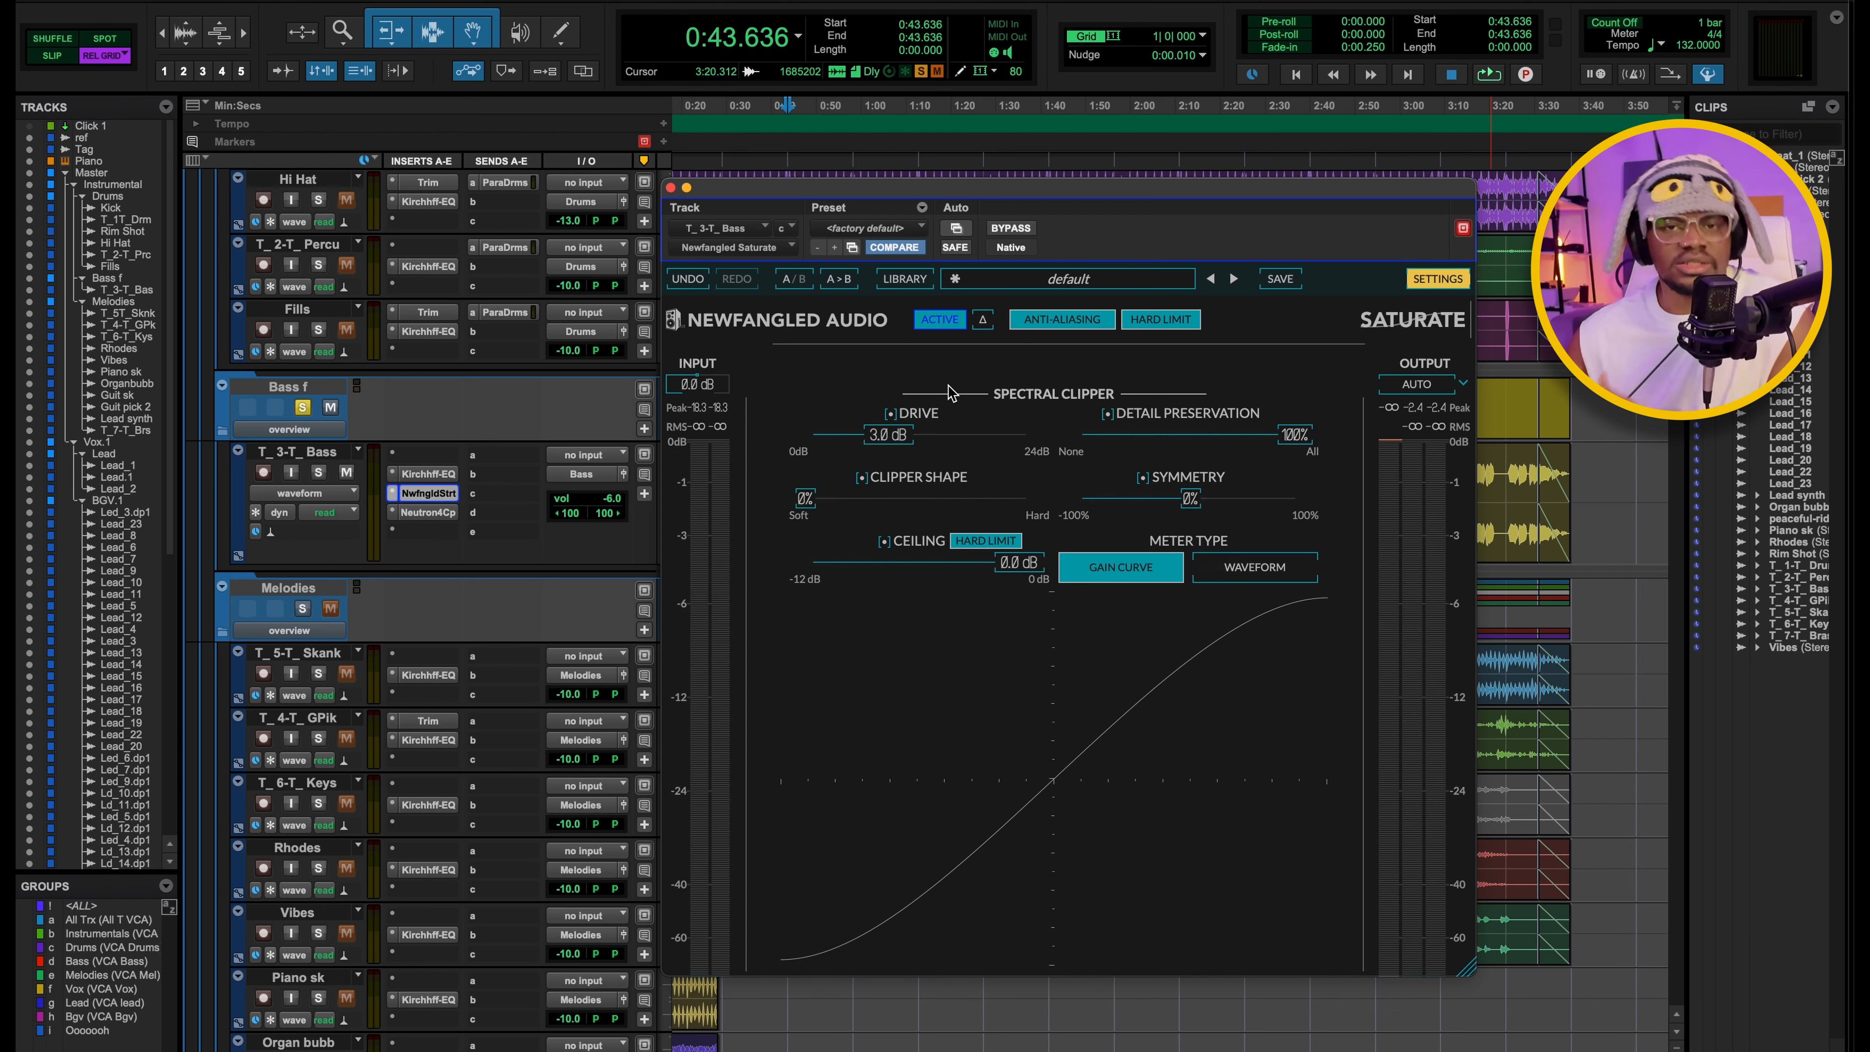
# Close the Saturate plugin and open the Neutron 4 Compressor on the T_3-T_ Bass track to review its settings.
pyautogui.click(423, 493)
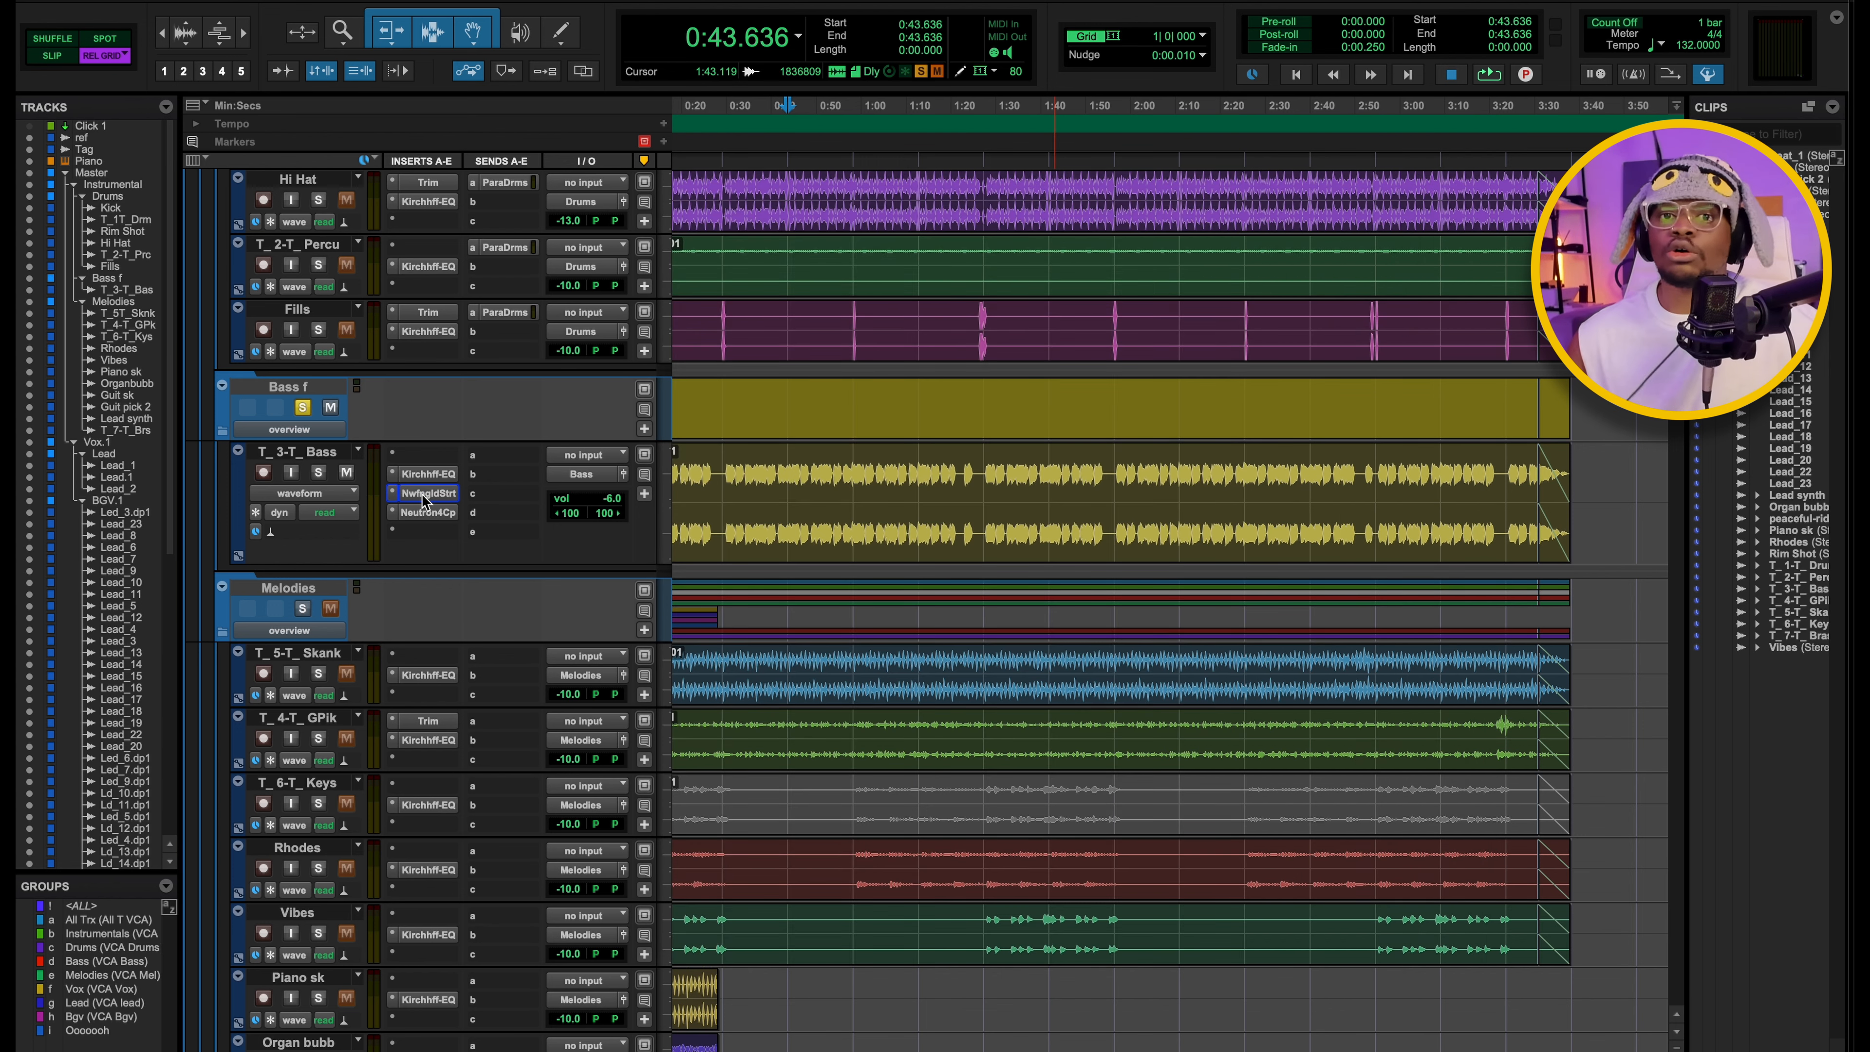
pyautogui.click(422, 494)
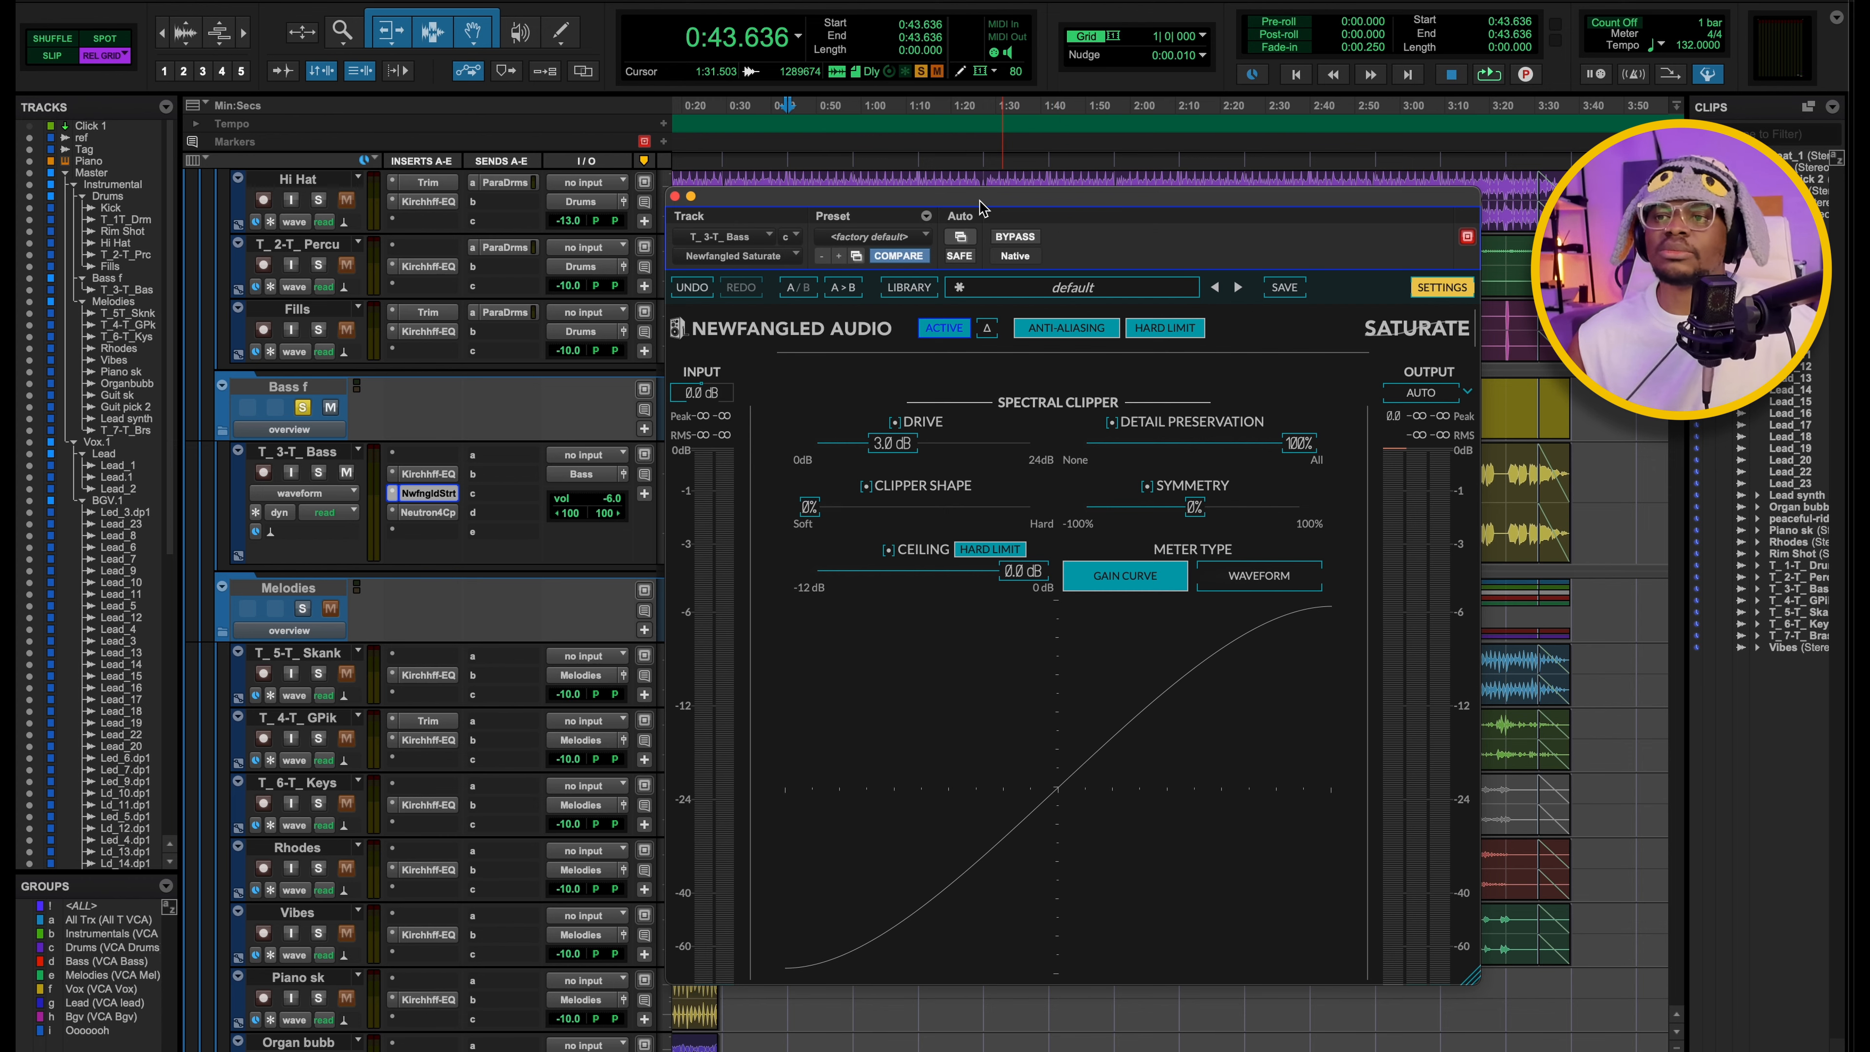
pyautogui.moveTo(979, 201); pyautogui.dragTo(988, 179)
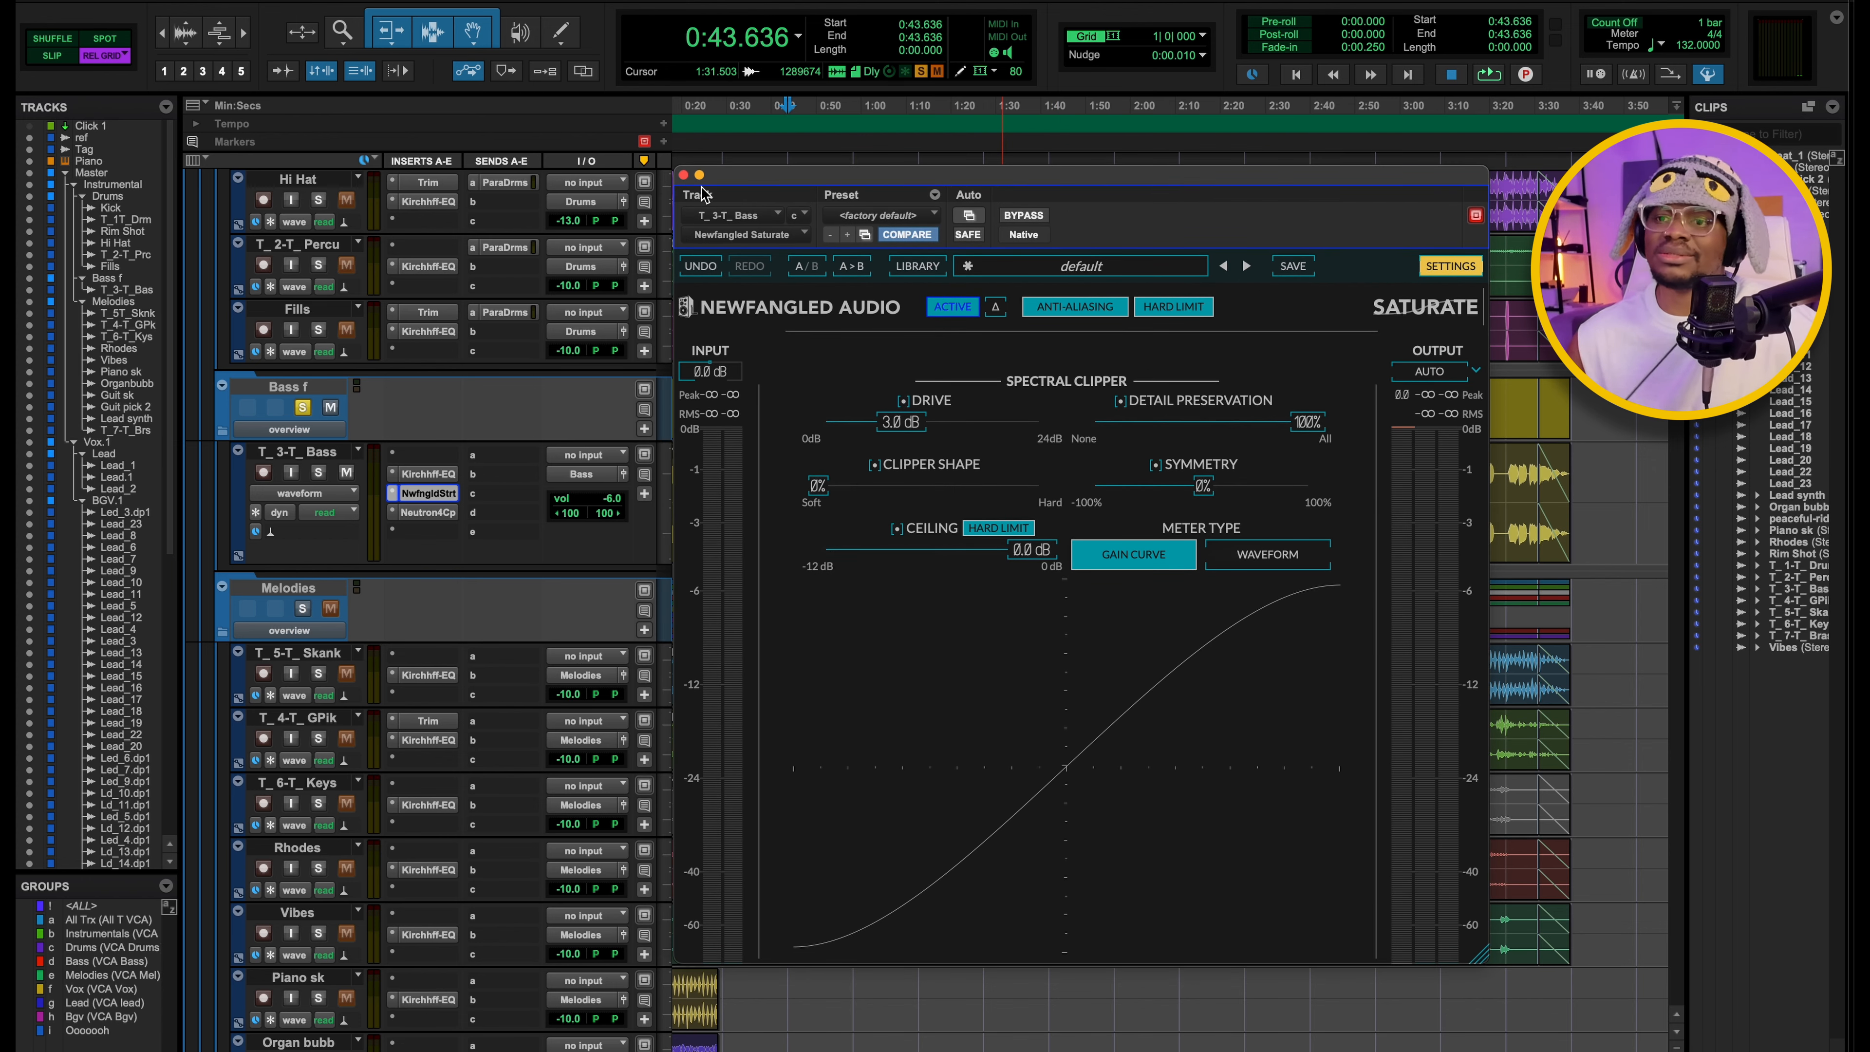
pyautogui.click(684, 175)
pyautogui.click(426, 516)
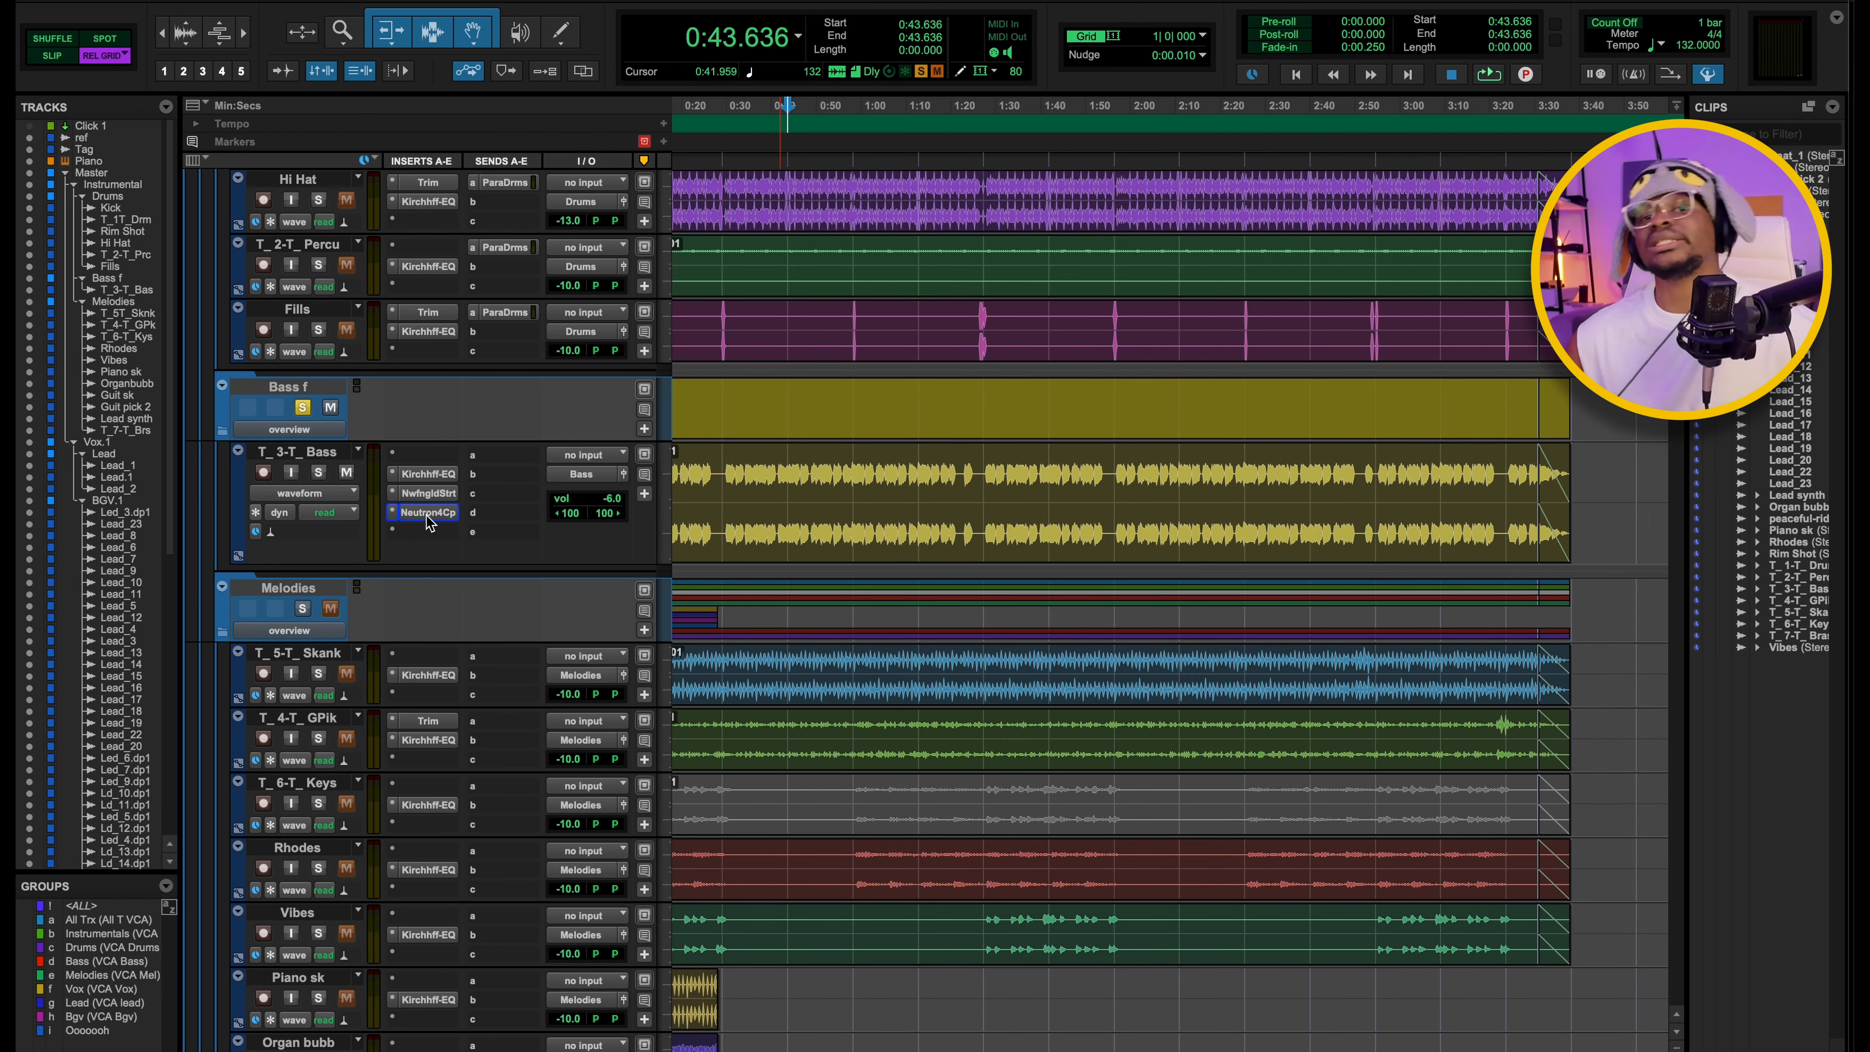
pyautogui.click(429, 513)
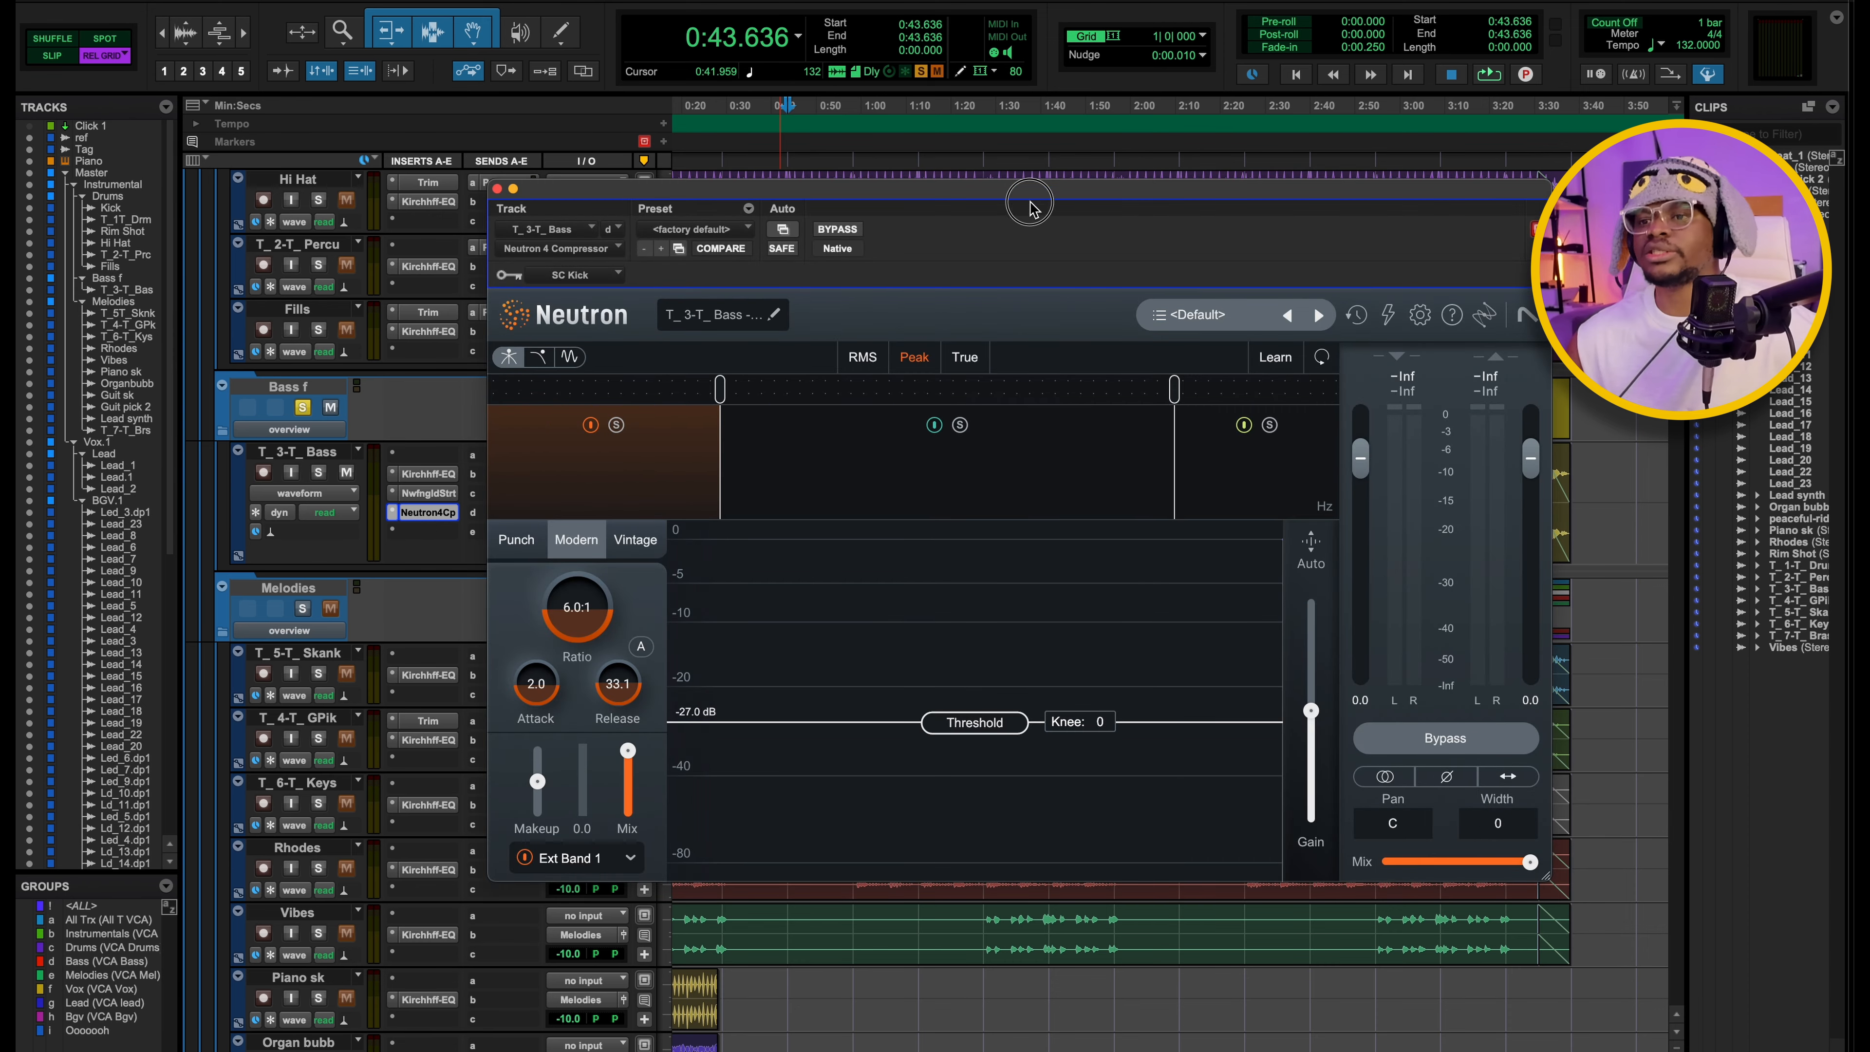
pyautogui.moveTo(975, 203); pyautogui.dragTo(1035, 269)
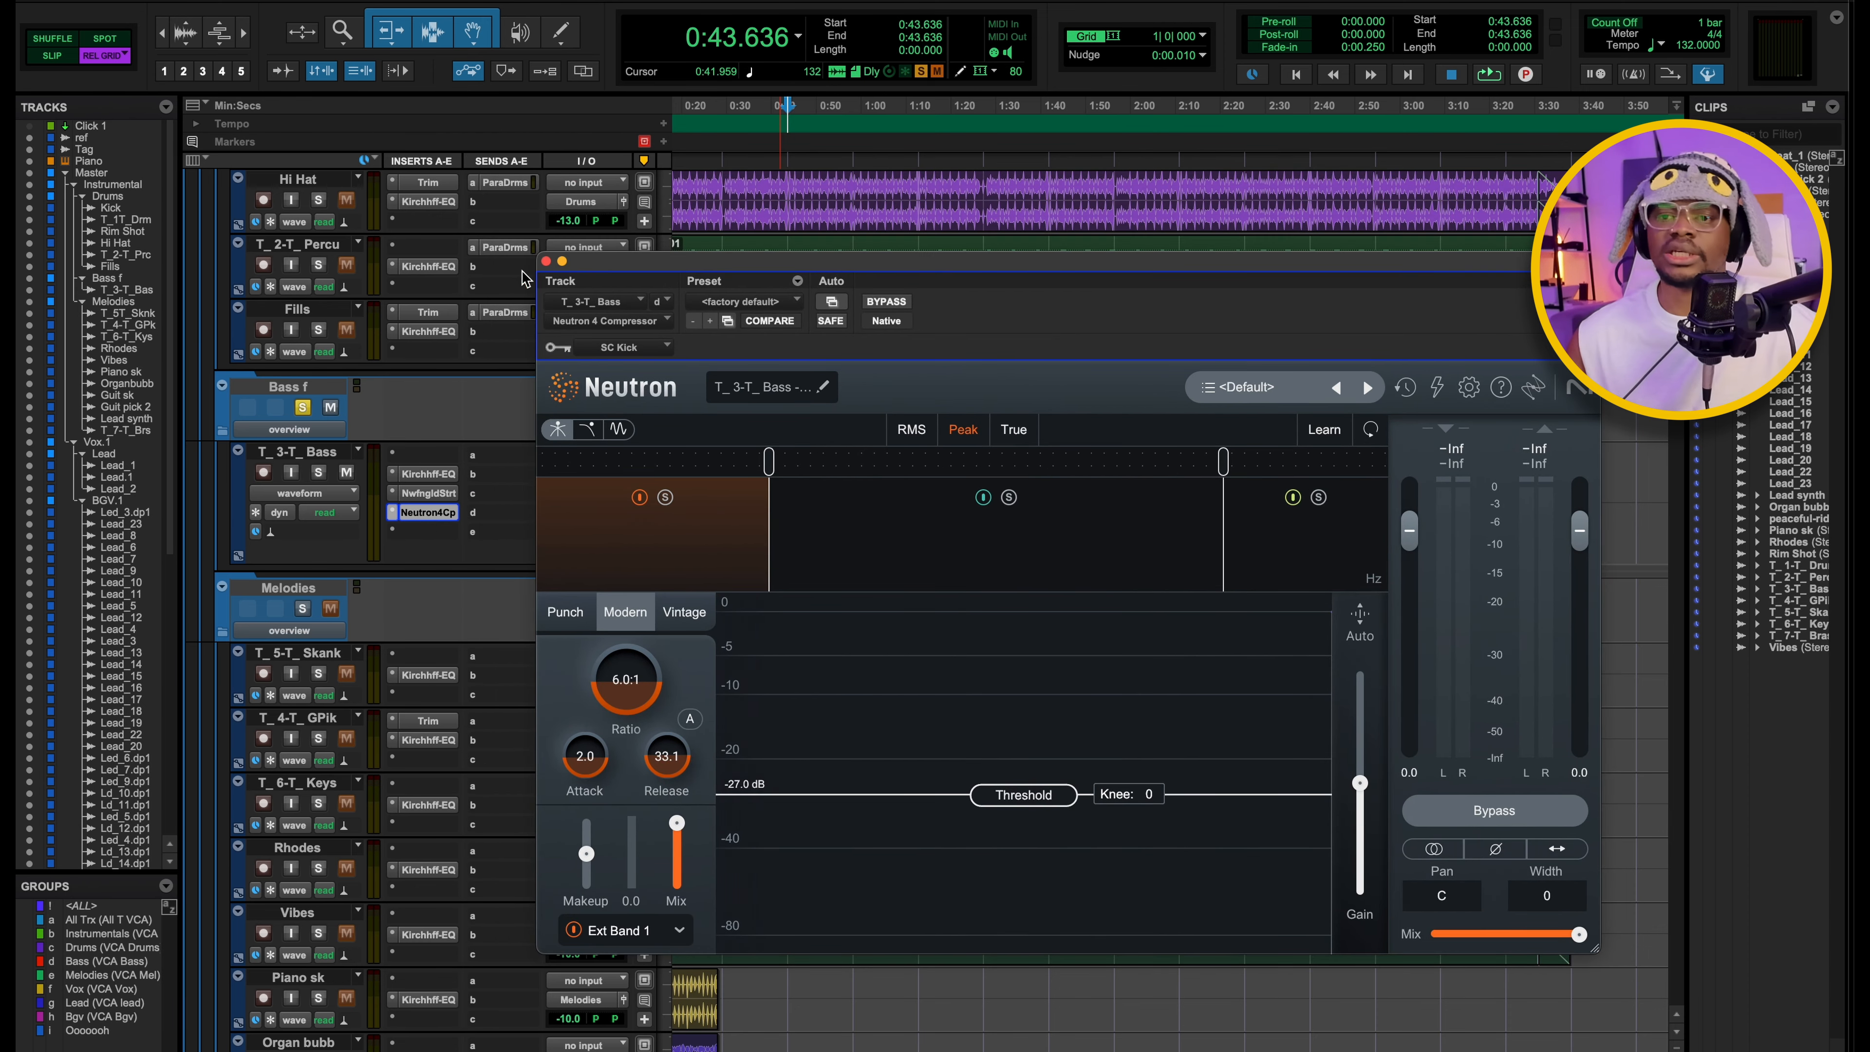
pyautogui.moveTo(771, 272); pyautogui.dragTo(754, 256)
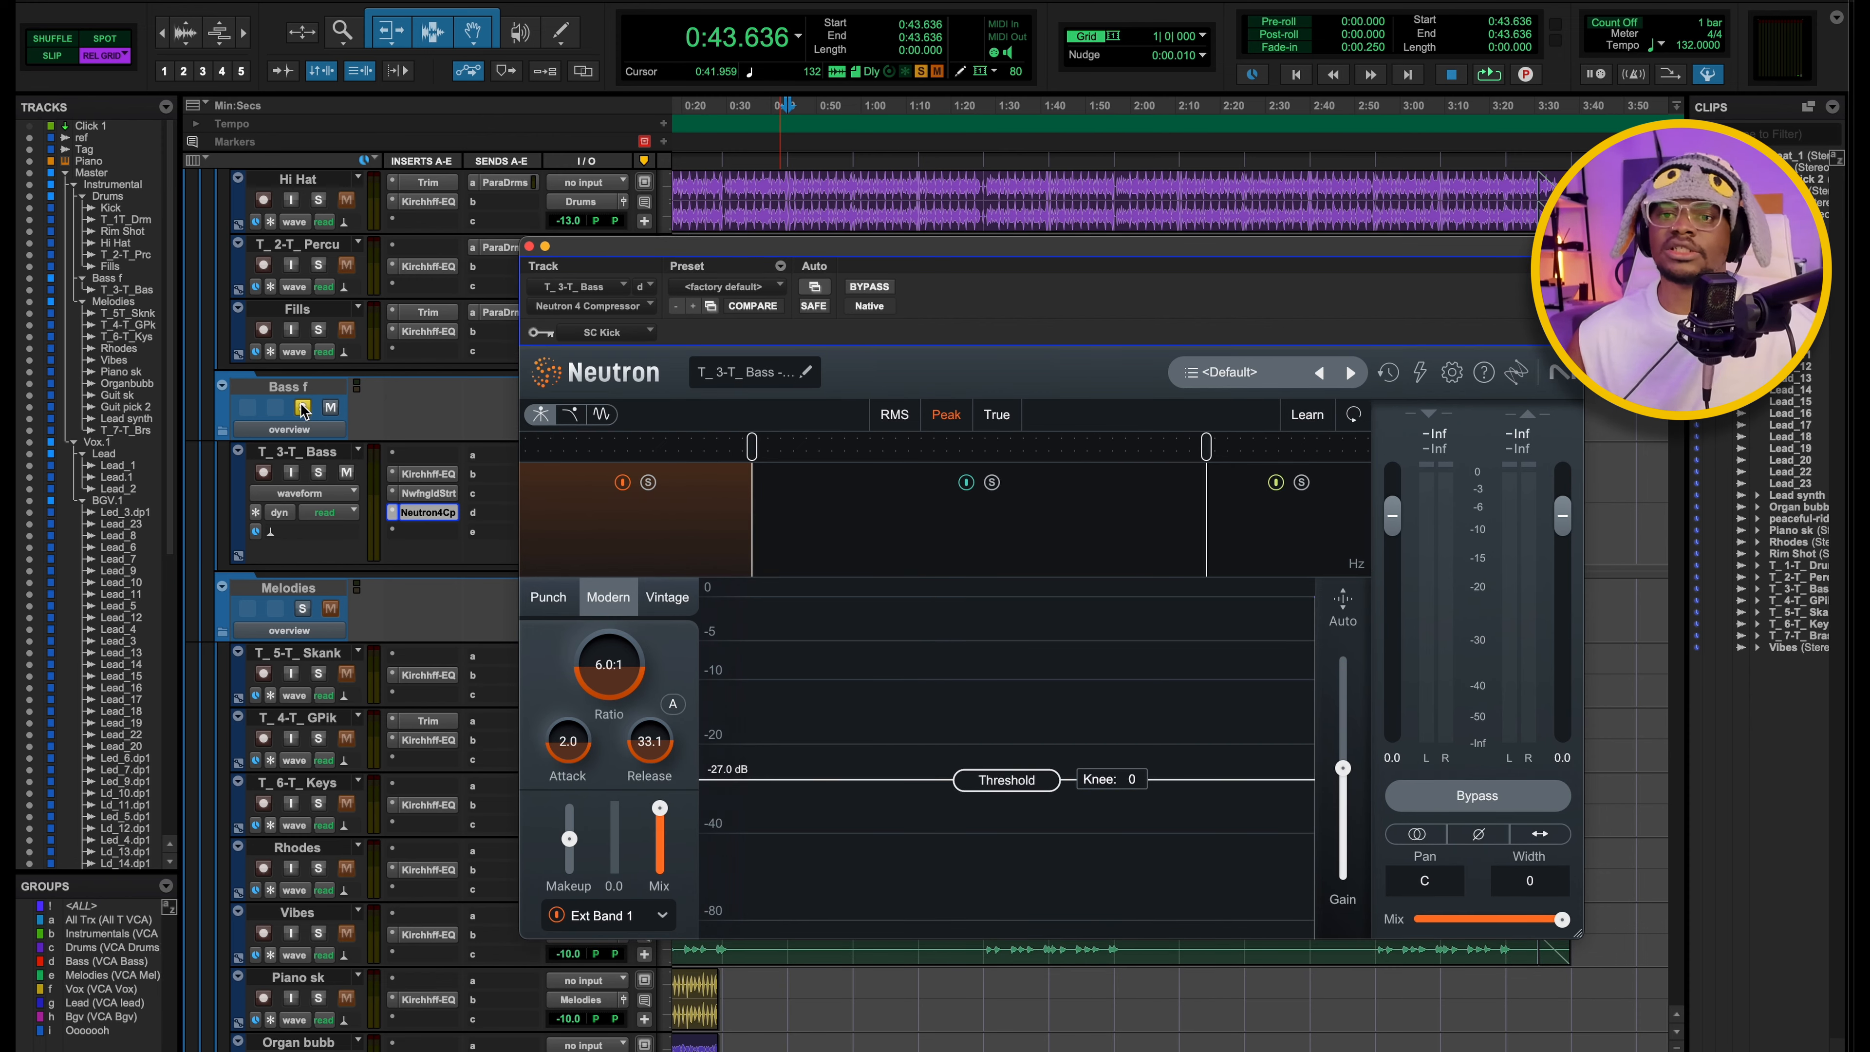
# Play the soloed bass from 0:43.636 and examine how the SC Kick key input triggers the Neutron compressor's low band.
pyautogui.scroll(10, 358, 363)
pyautogui.scroll(-9, 278, 480)
pyautogui.press('space')
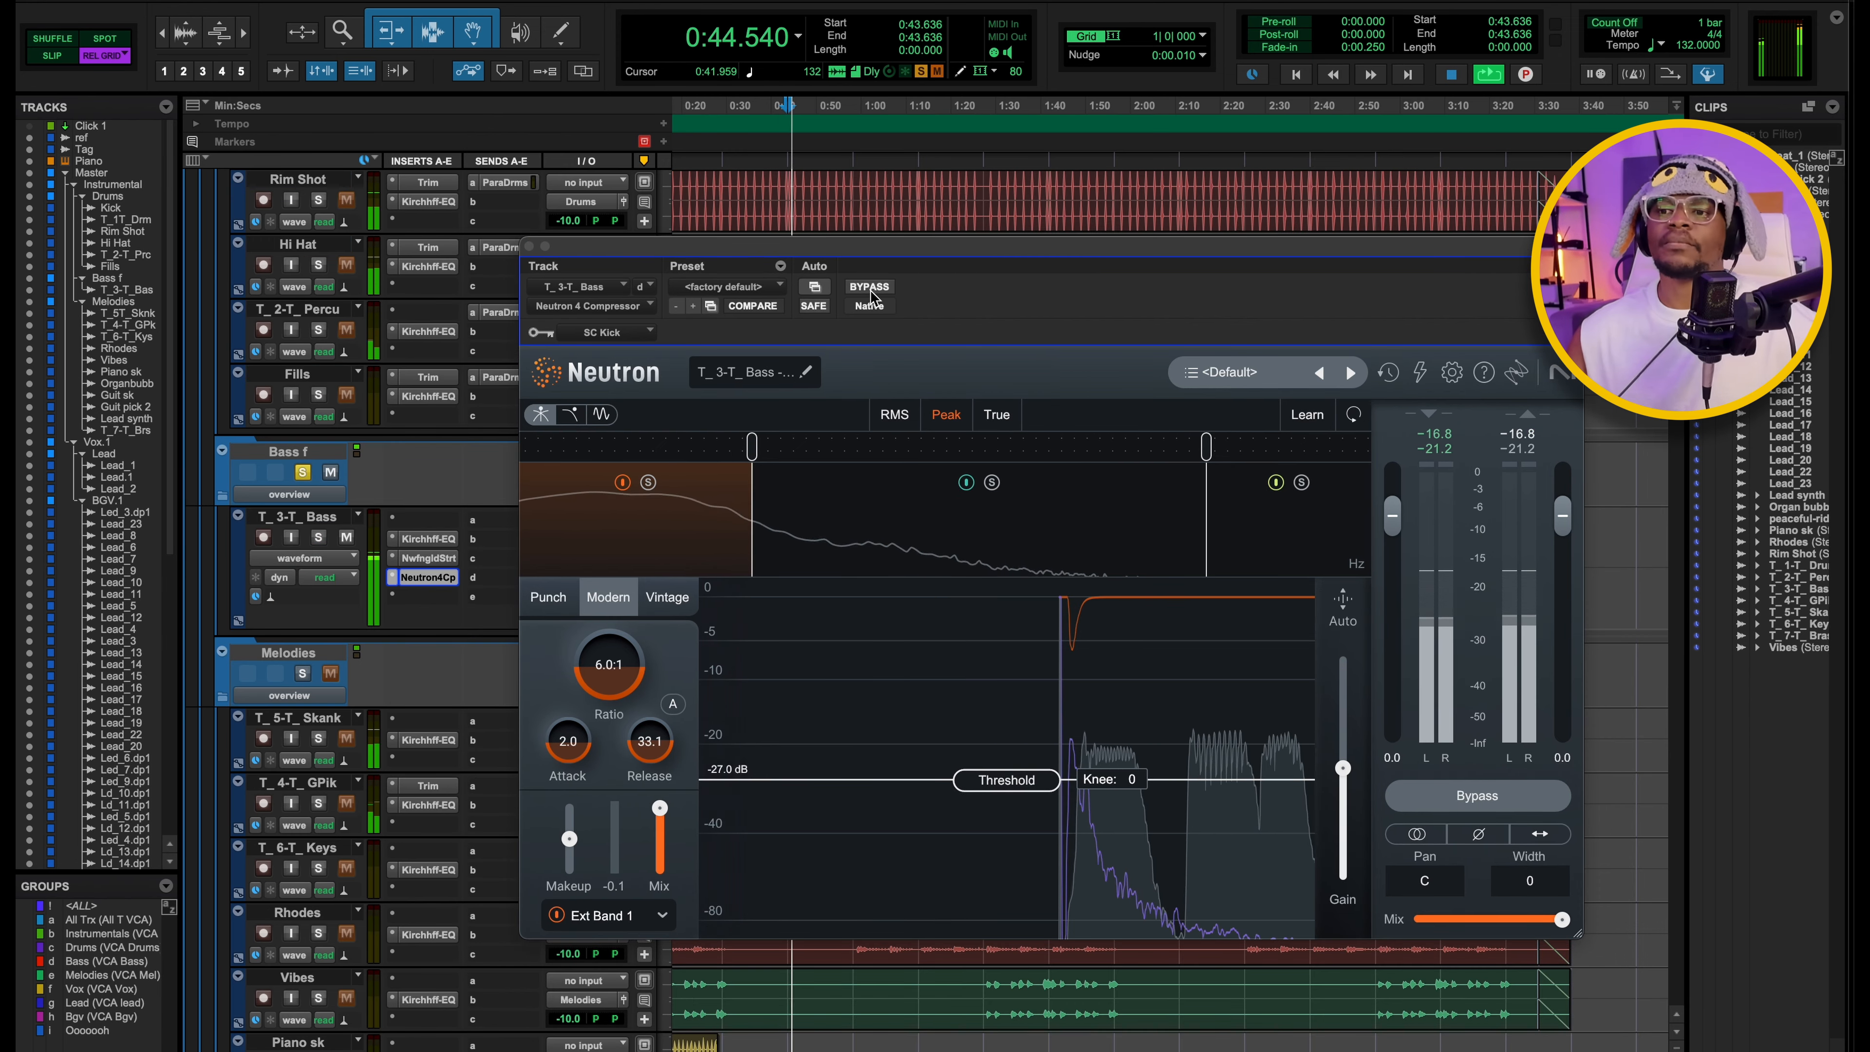
pyautogui.moveTo(1055, 280); pyautogui.dragTo(1017, 230)
pyautogui.press('space')
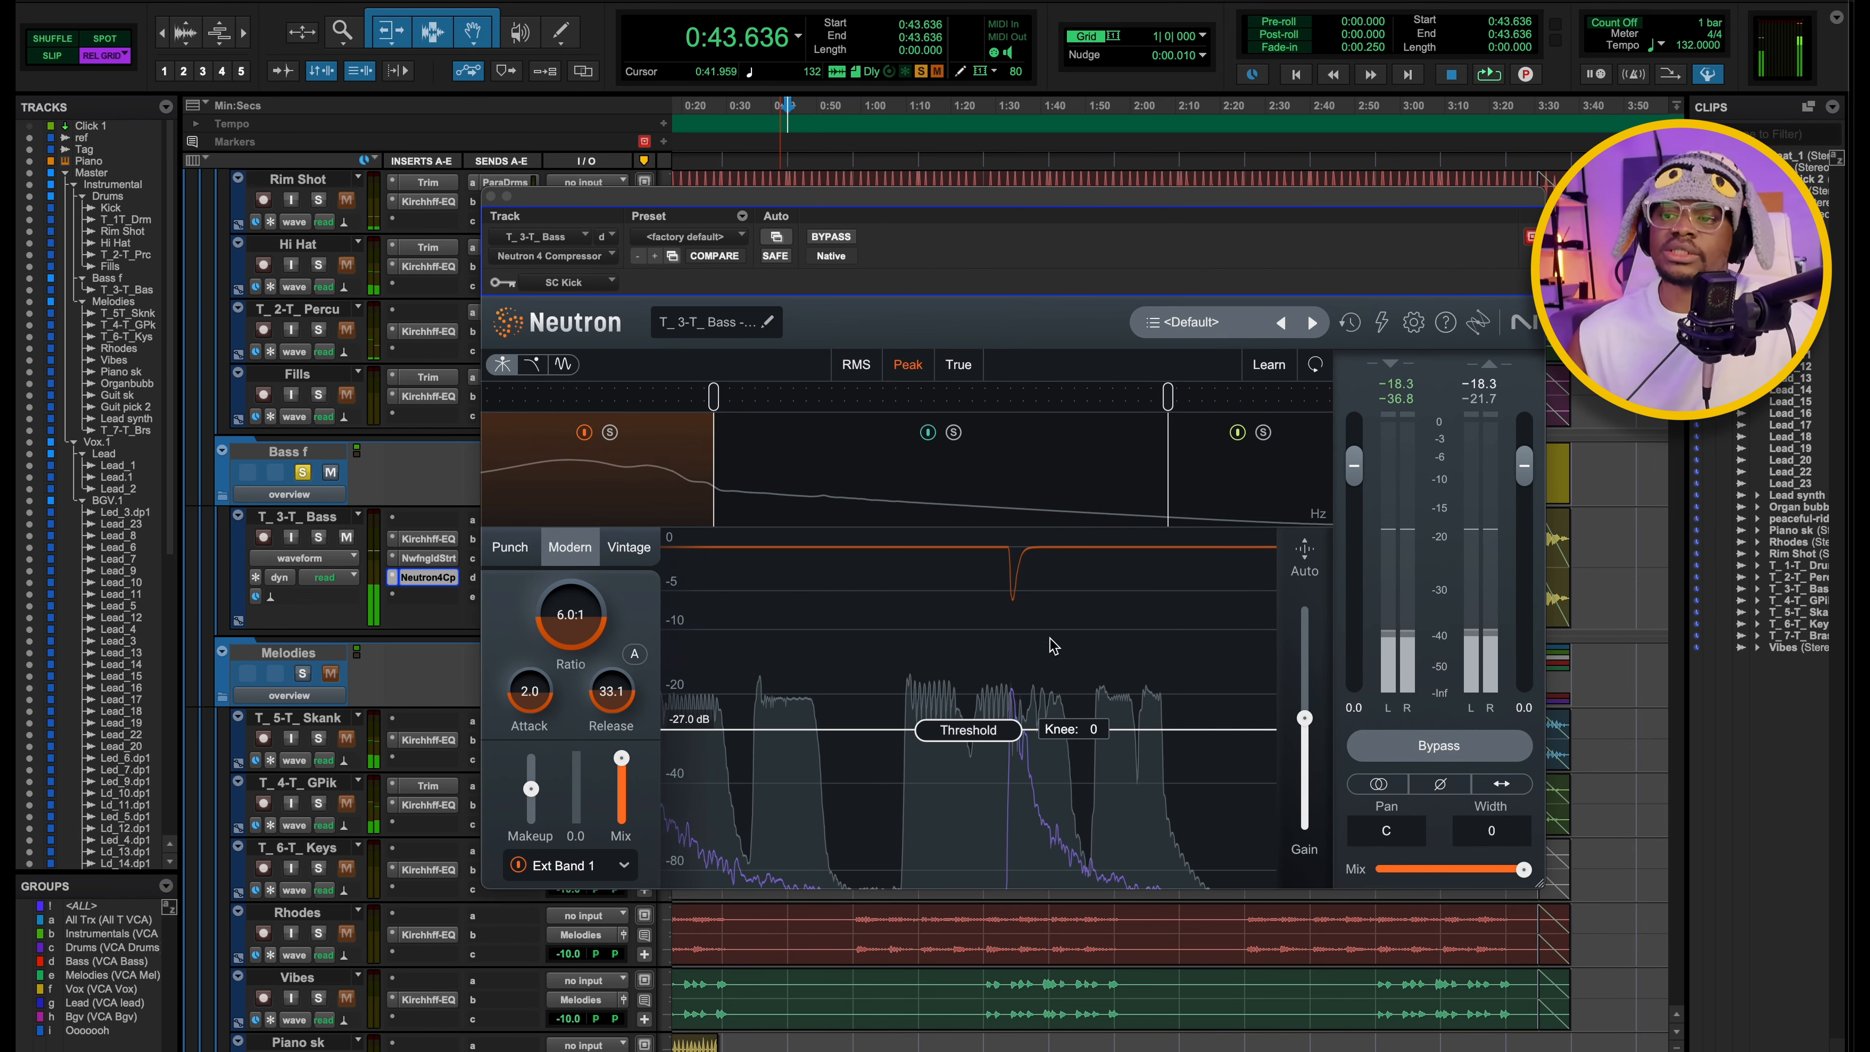
pyautogui.press('space')
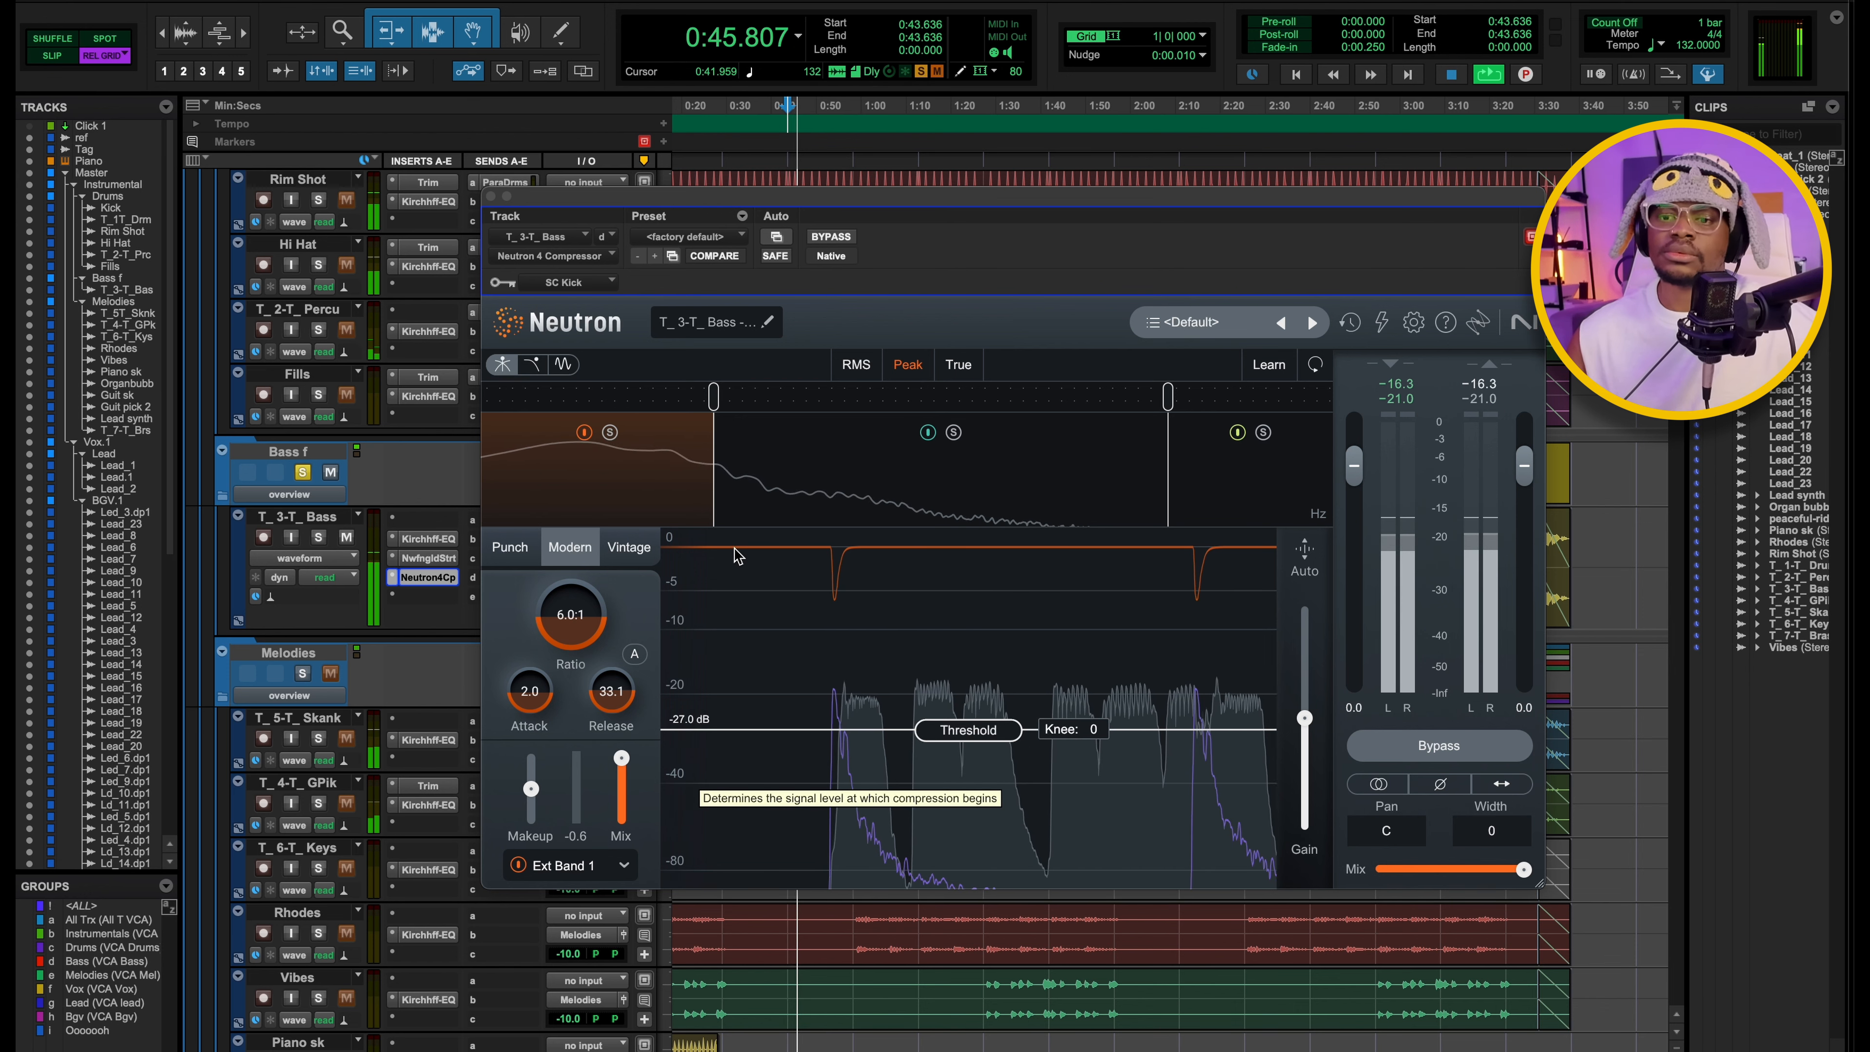
pyautogui.press('space')
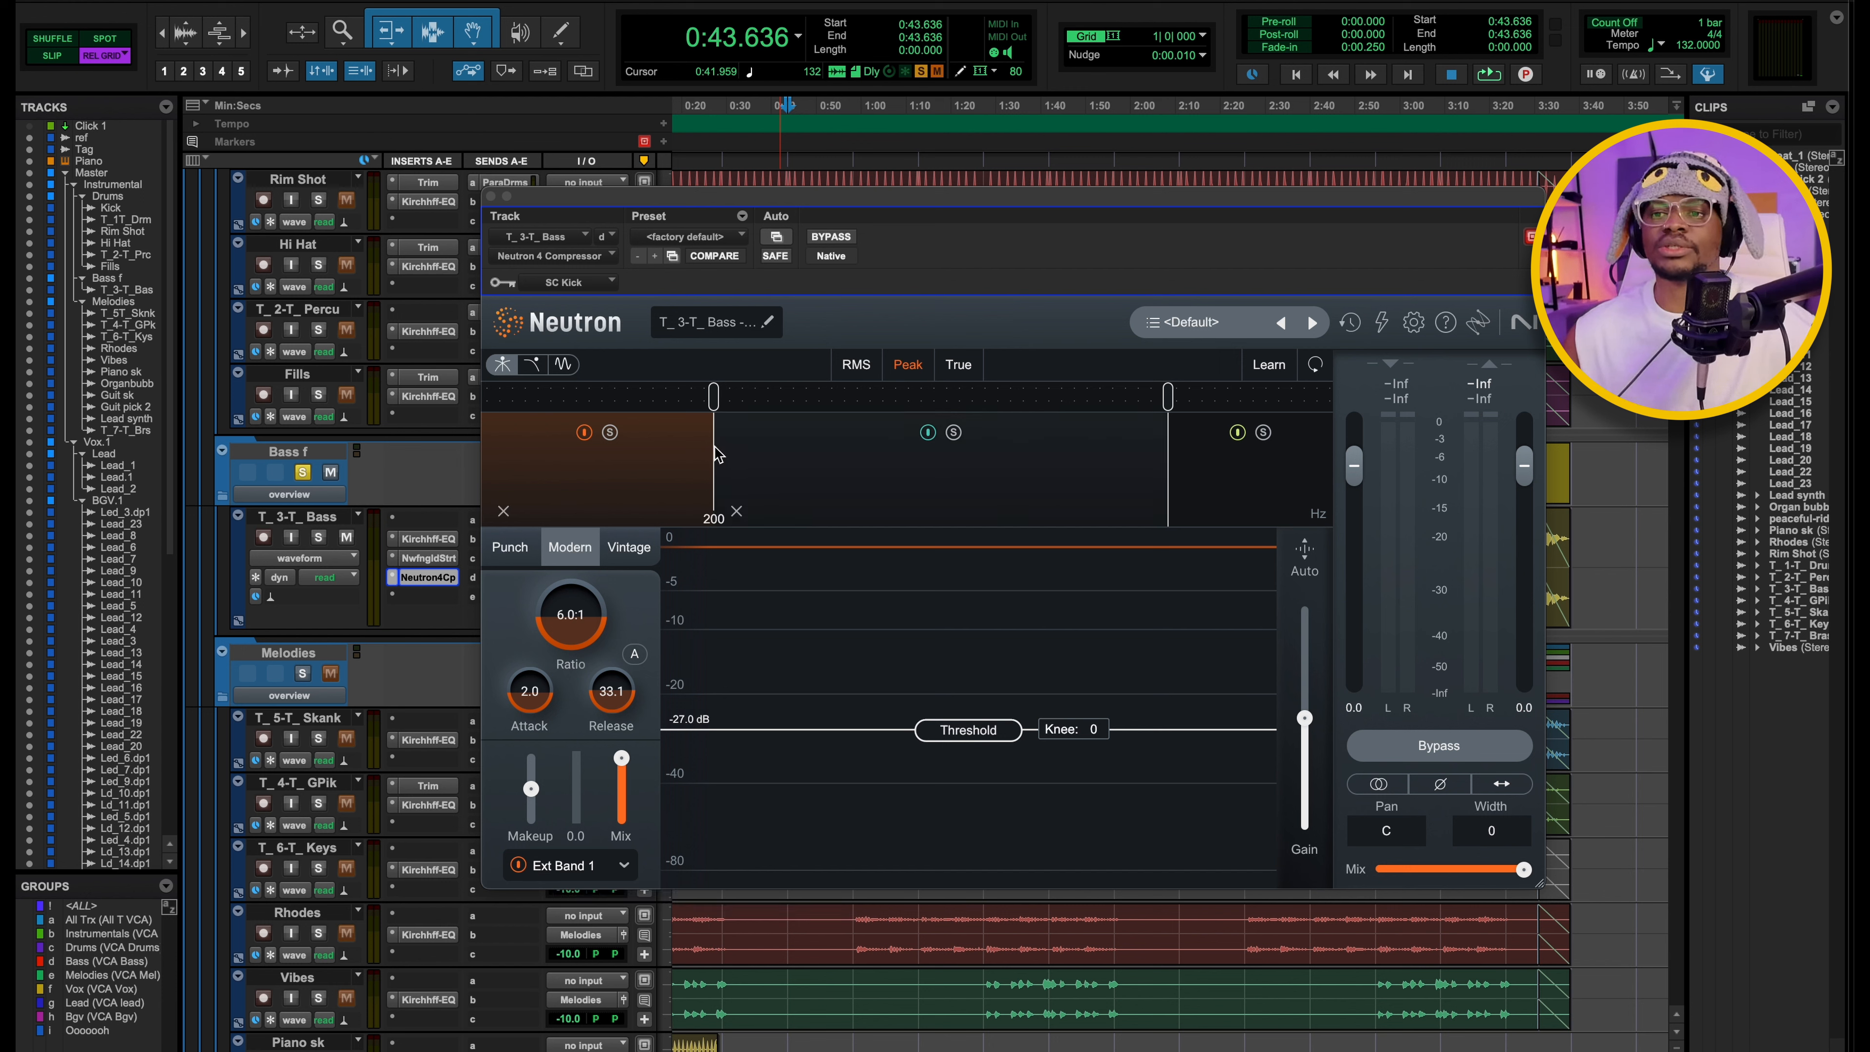
# Close the Neutron compressor and switch the solo from the bass folder to the T_5-T_ Skank track for playback from 0:43.636.
pyautogui.click(491, 197)
pyautogui.click(301, 474)
pyautogui.scroll(-5, 1118, 773)
pyautogui.hscroll(-2, 1118, 774)
pyautogui.click(319, 473)
pyautogui.press('space')
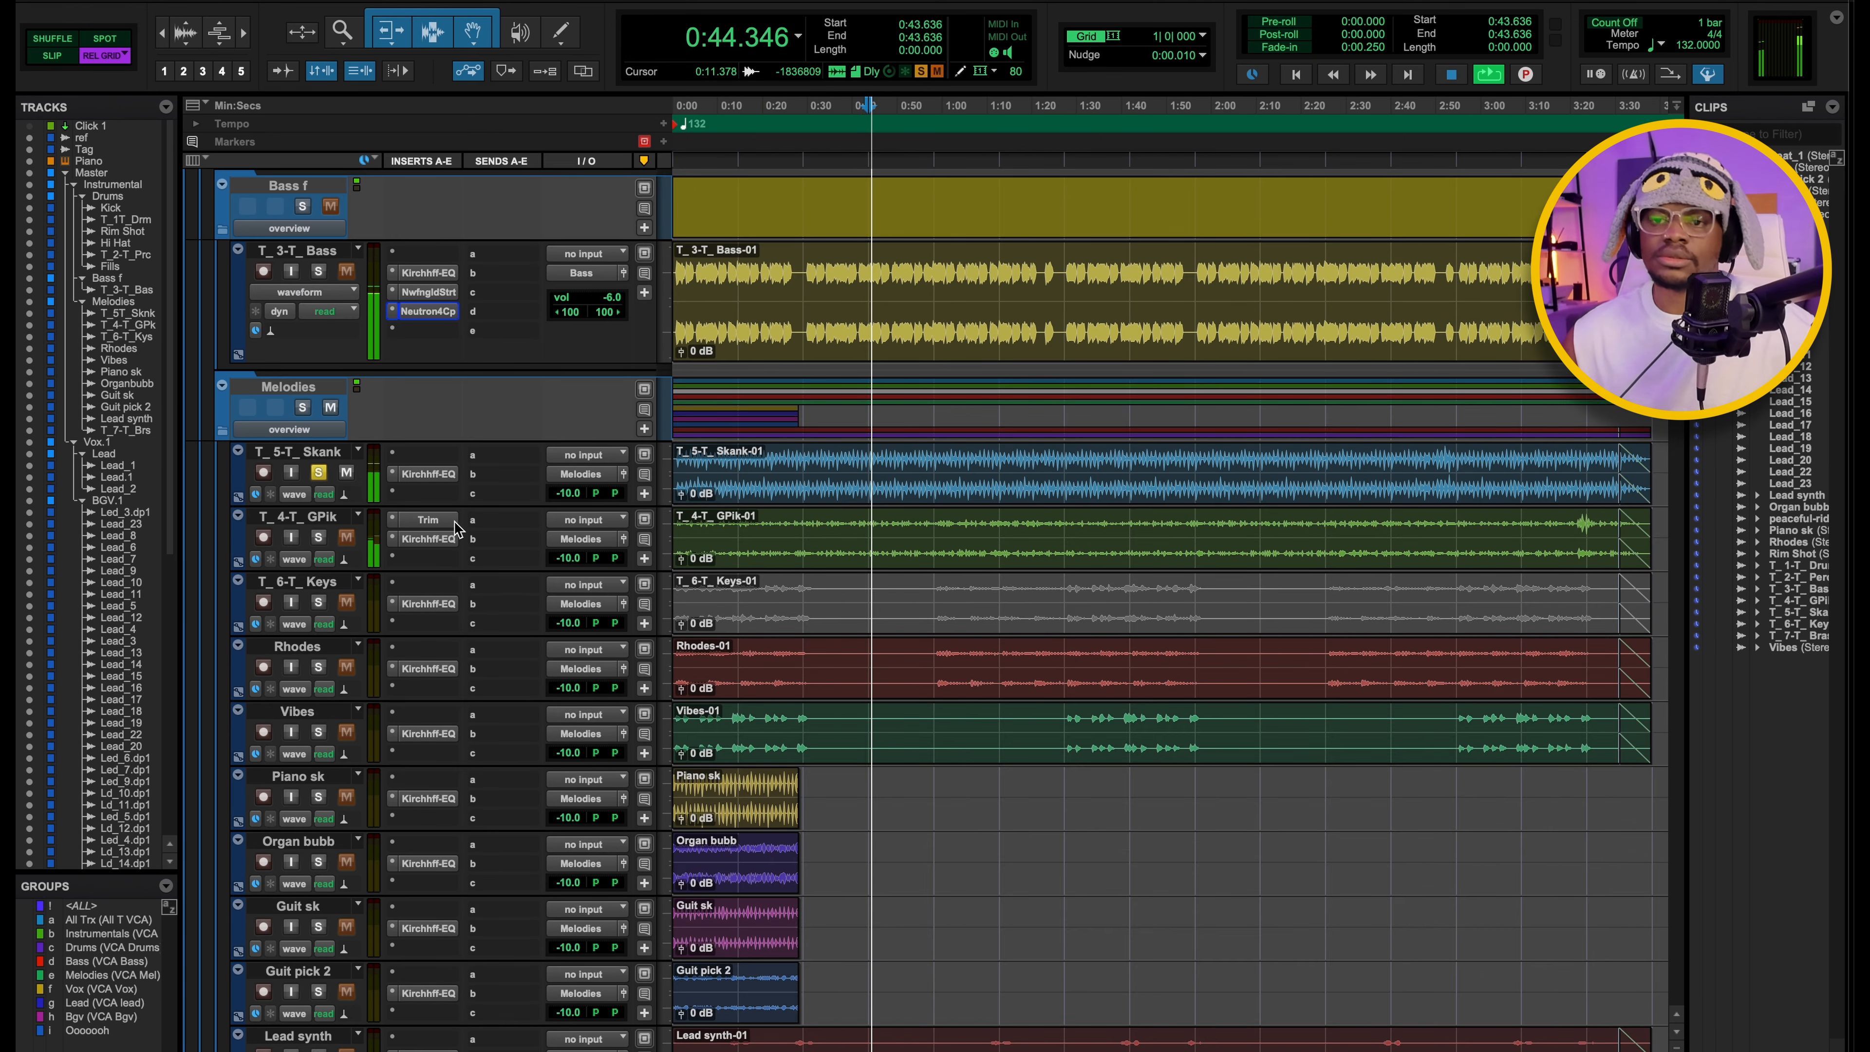
# Stop playback, examine the high-pass band in the T_5-T_ Skank track's Kirchhoff EQ and close the plugin.
pyautogui.press('space')
pyautogui.click(428, 474)
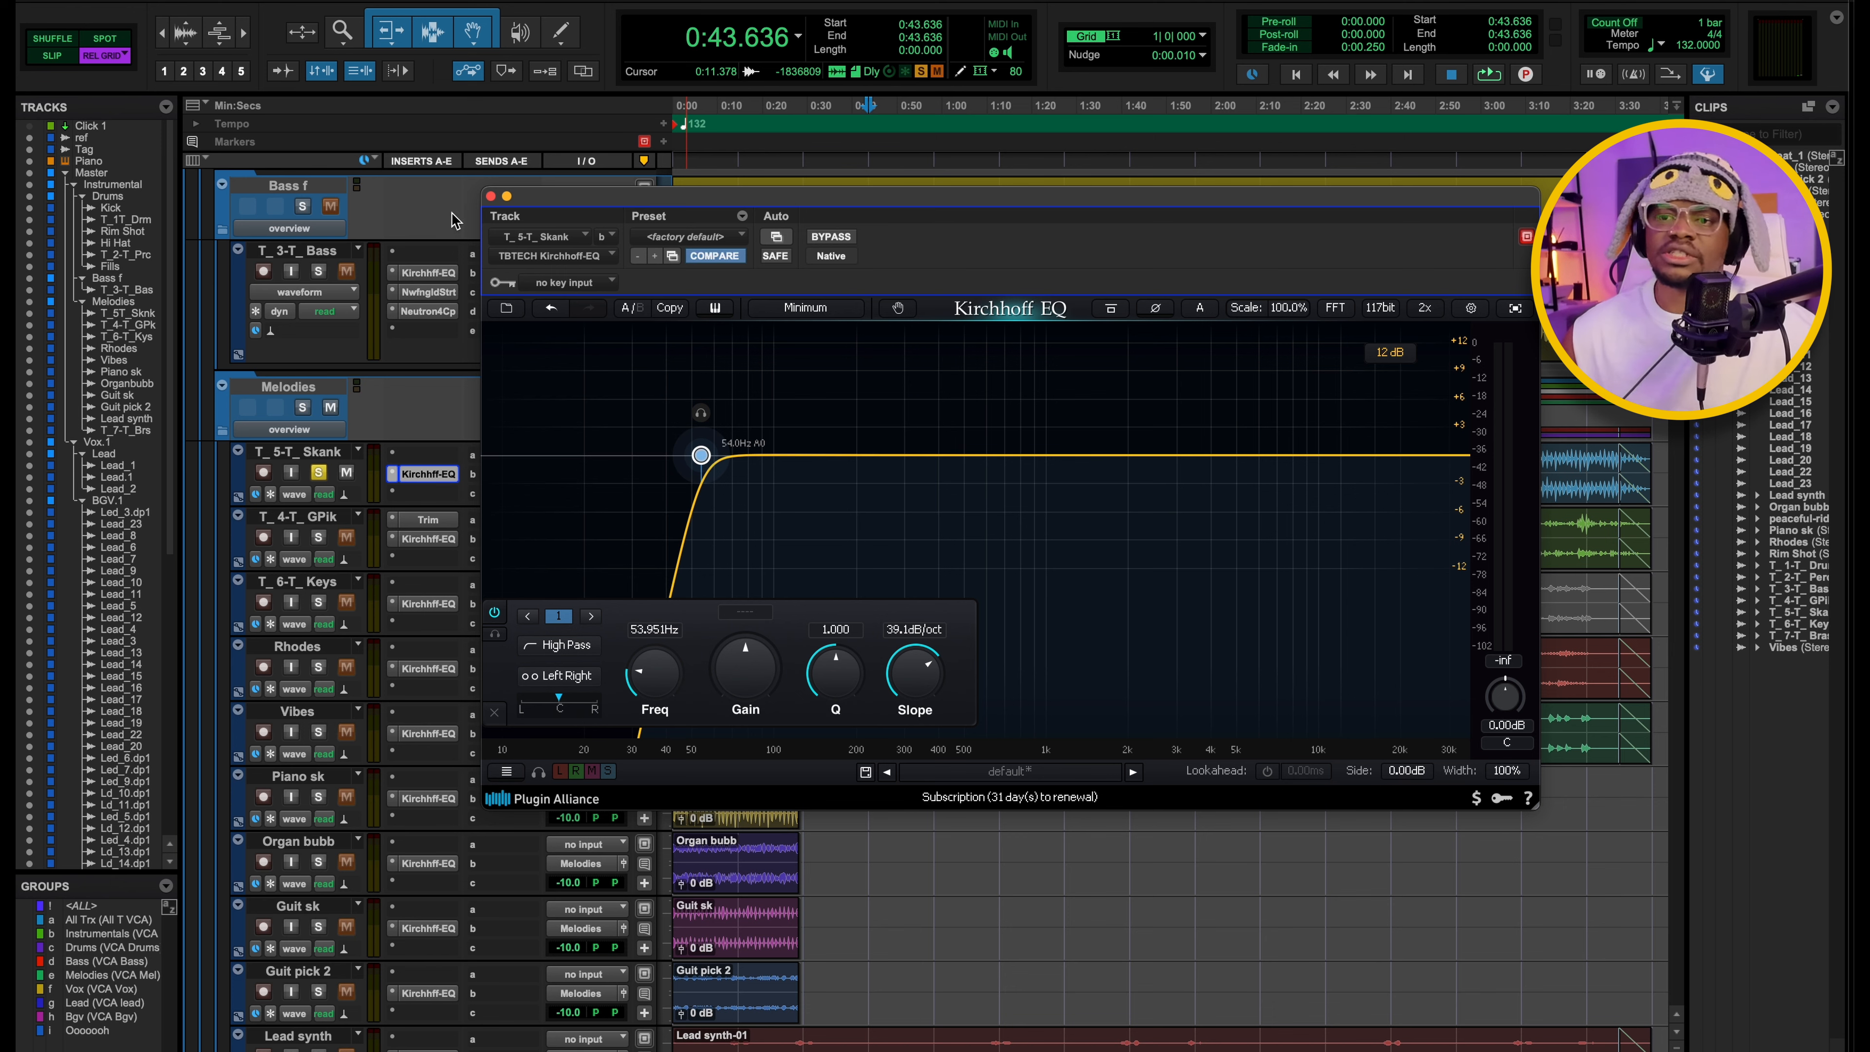
pyautogui.click(490, 195)
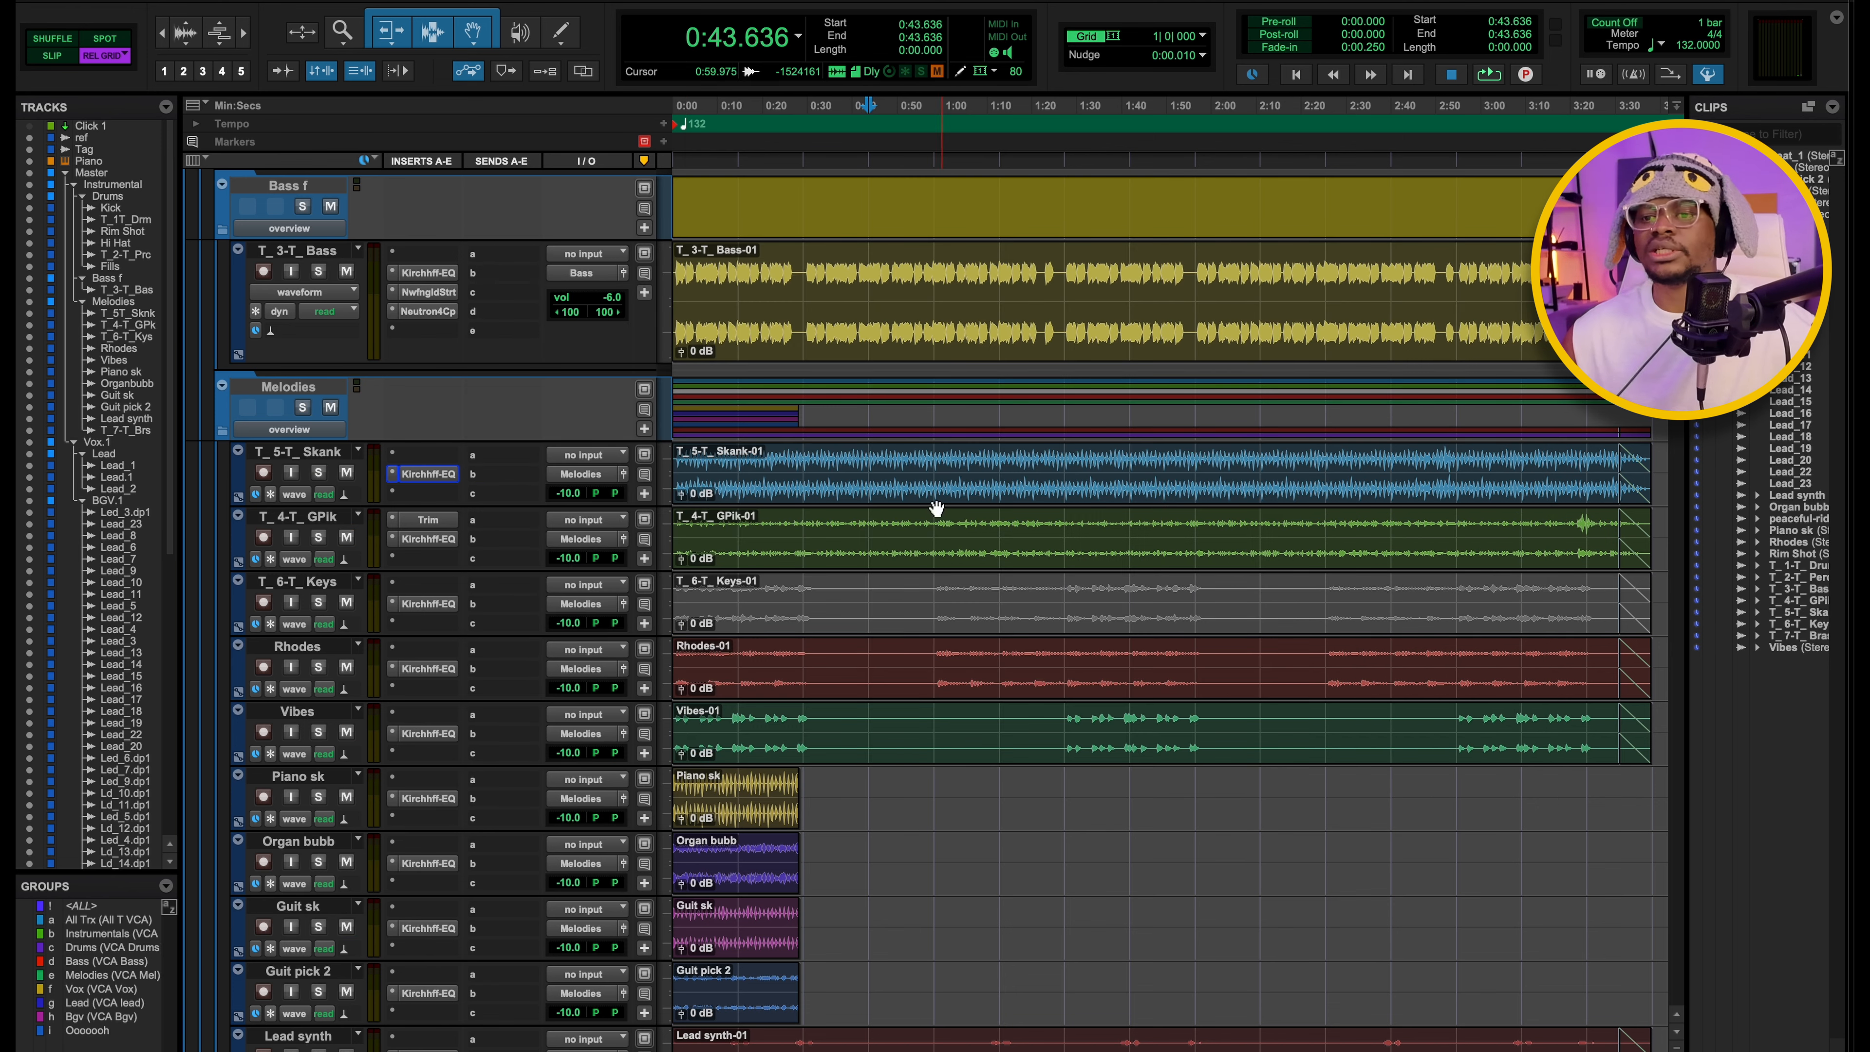
# Open the Rhodes track's Kirchhoff EQ, and solo and play the track from 1:00.000.
pyautogui.scroll(-8, 910, 518)
pyautogui.scroll(1, 724, 440)
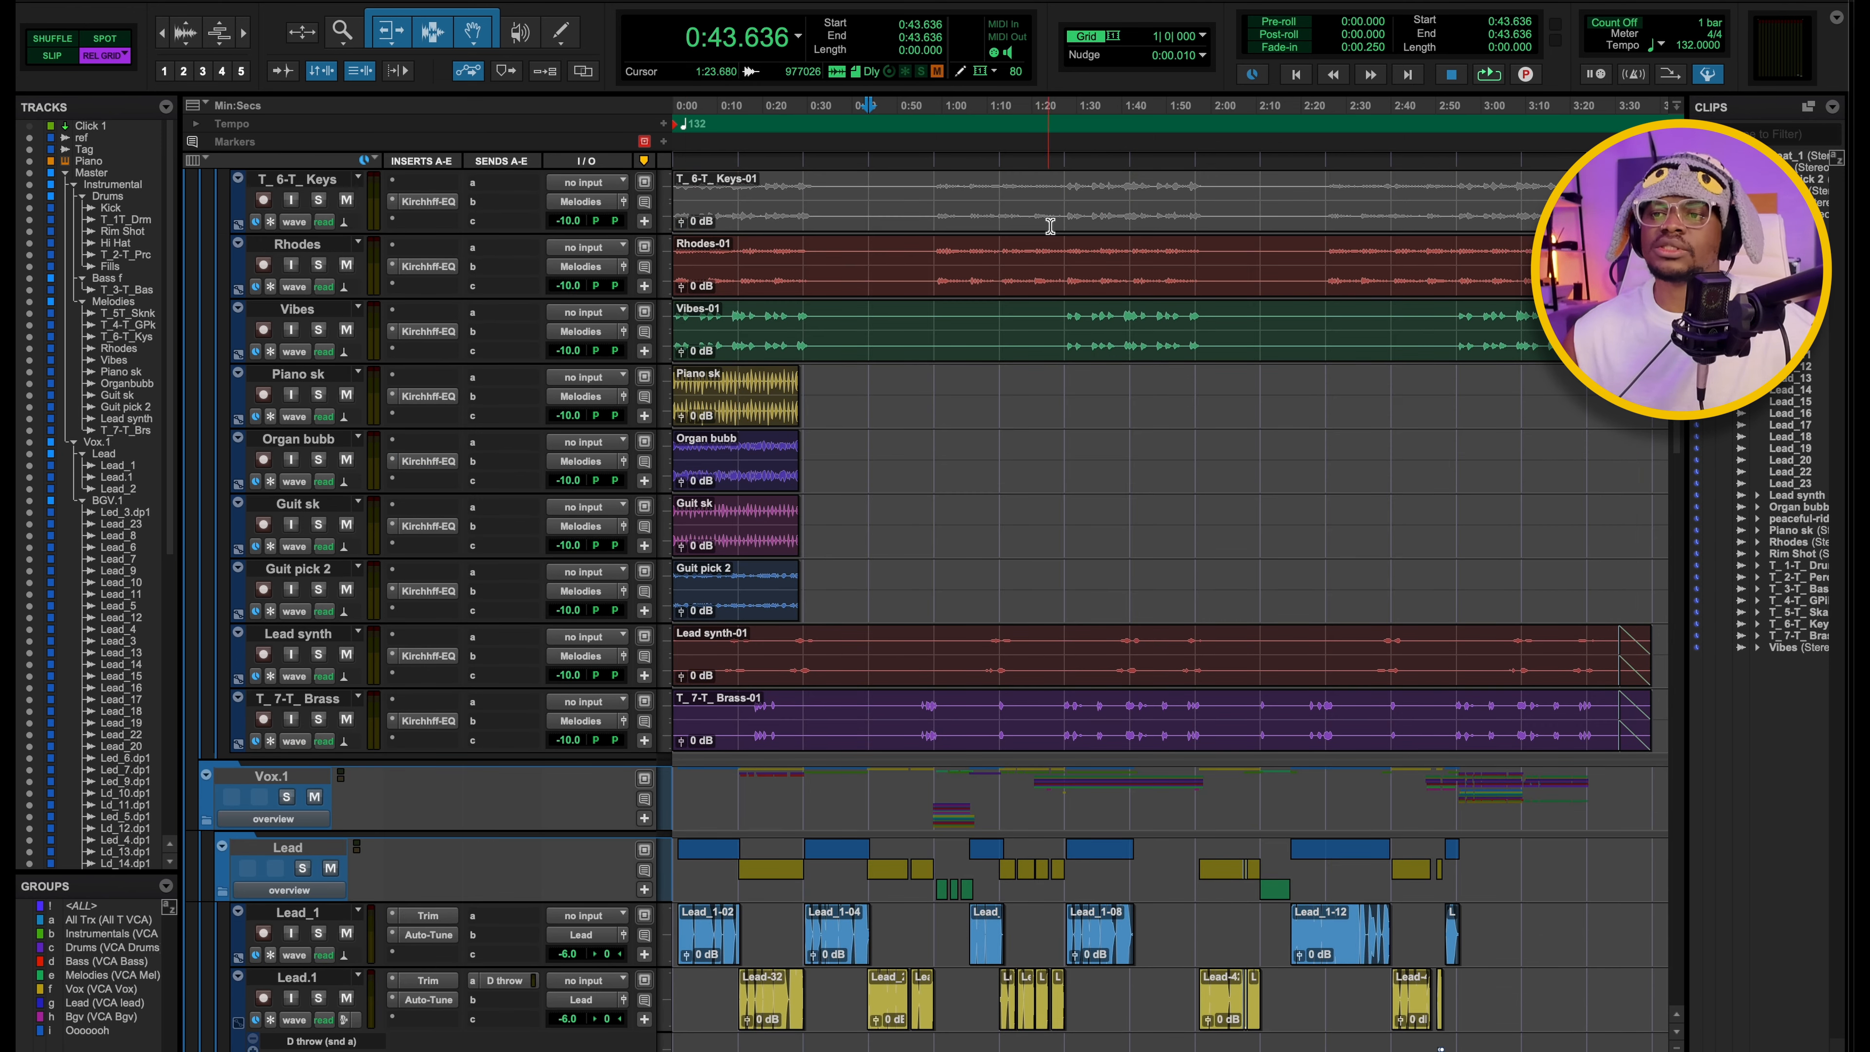
pyautogui.click(436, 265)
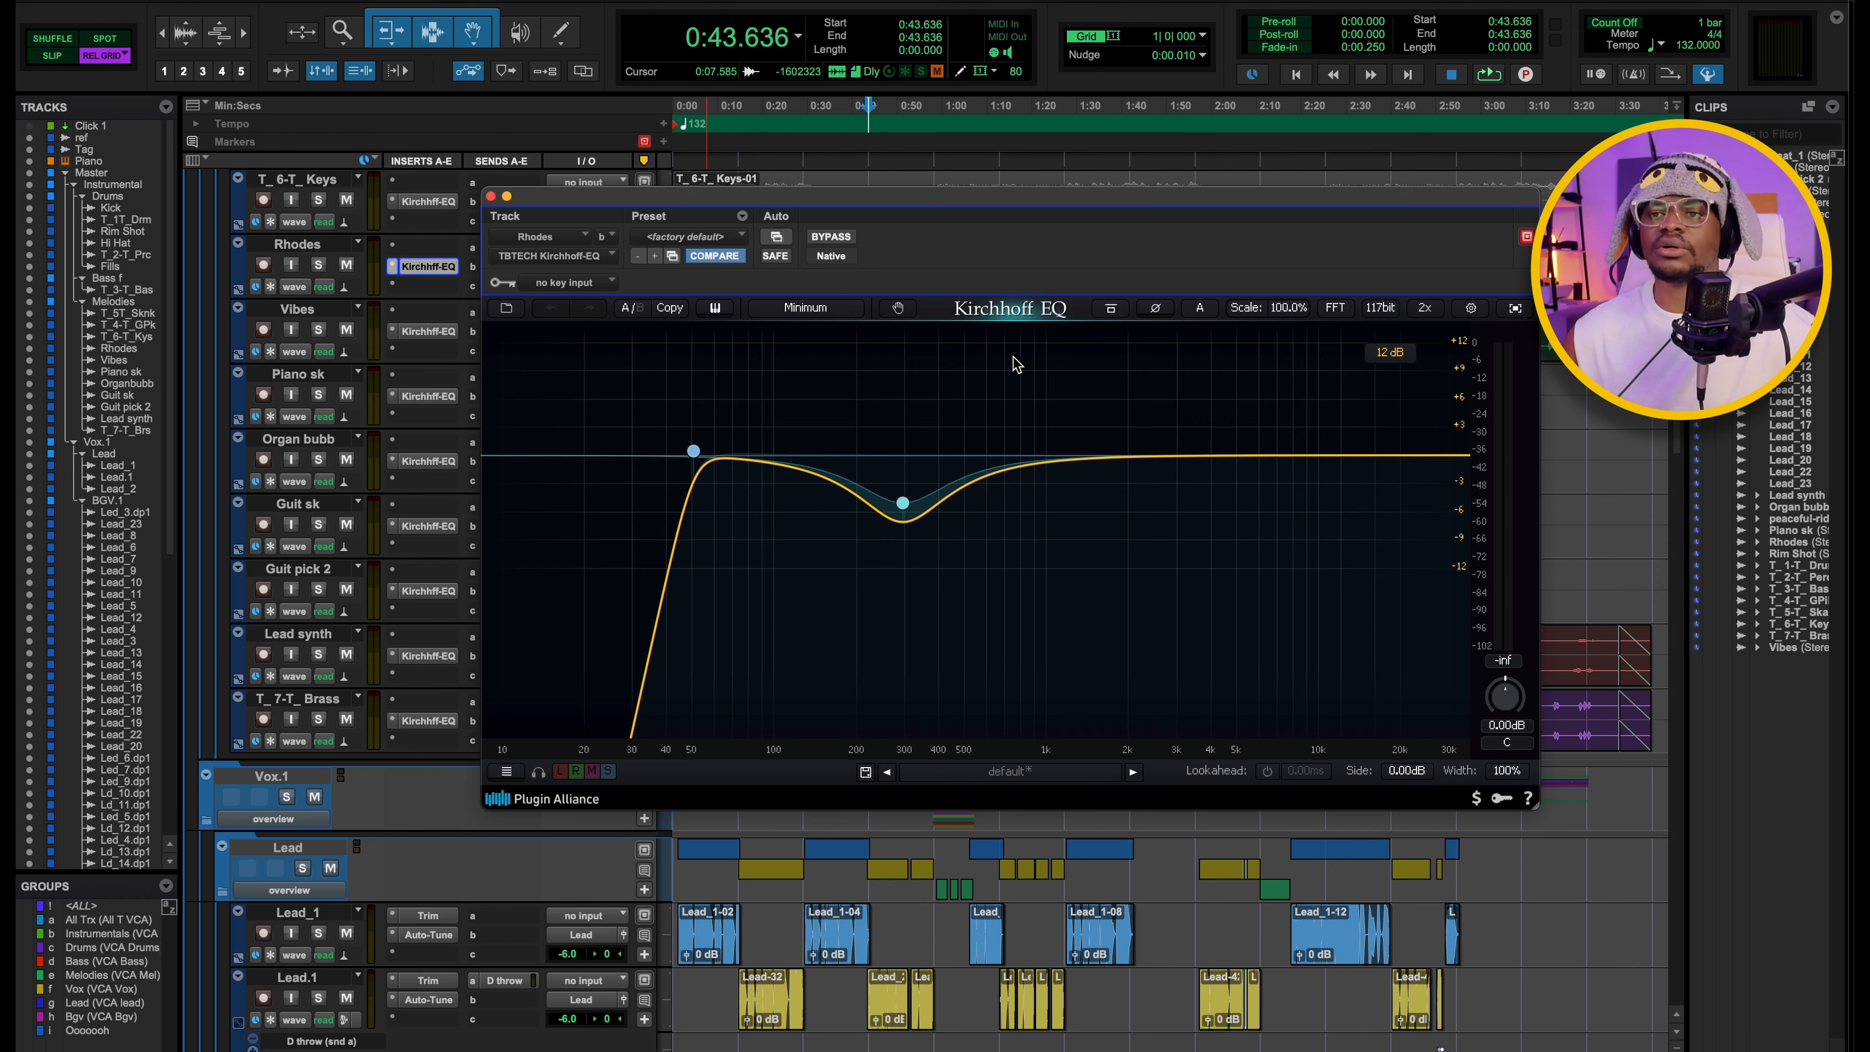
pyautogui.moveTo(986, 213); pyautogui.dragTo(1030, 273)
pyautogui.click(928, 125)
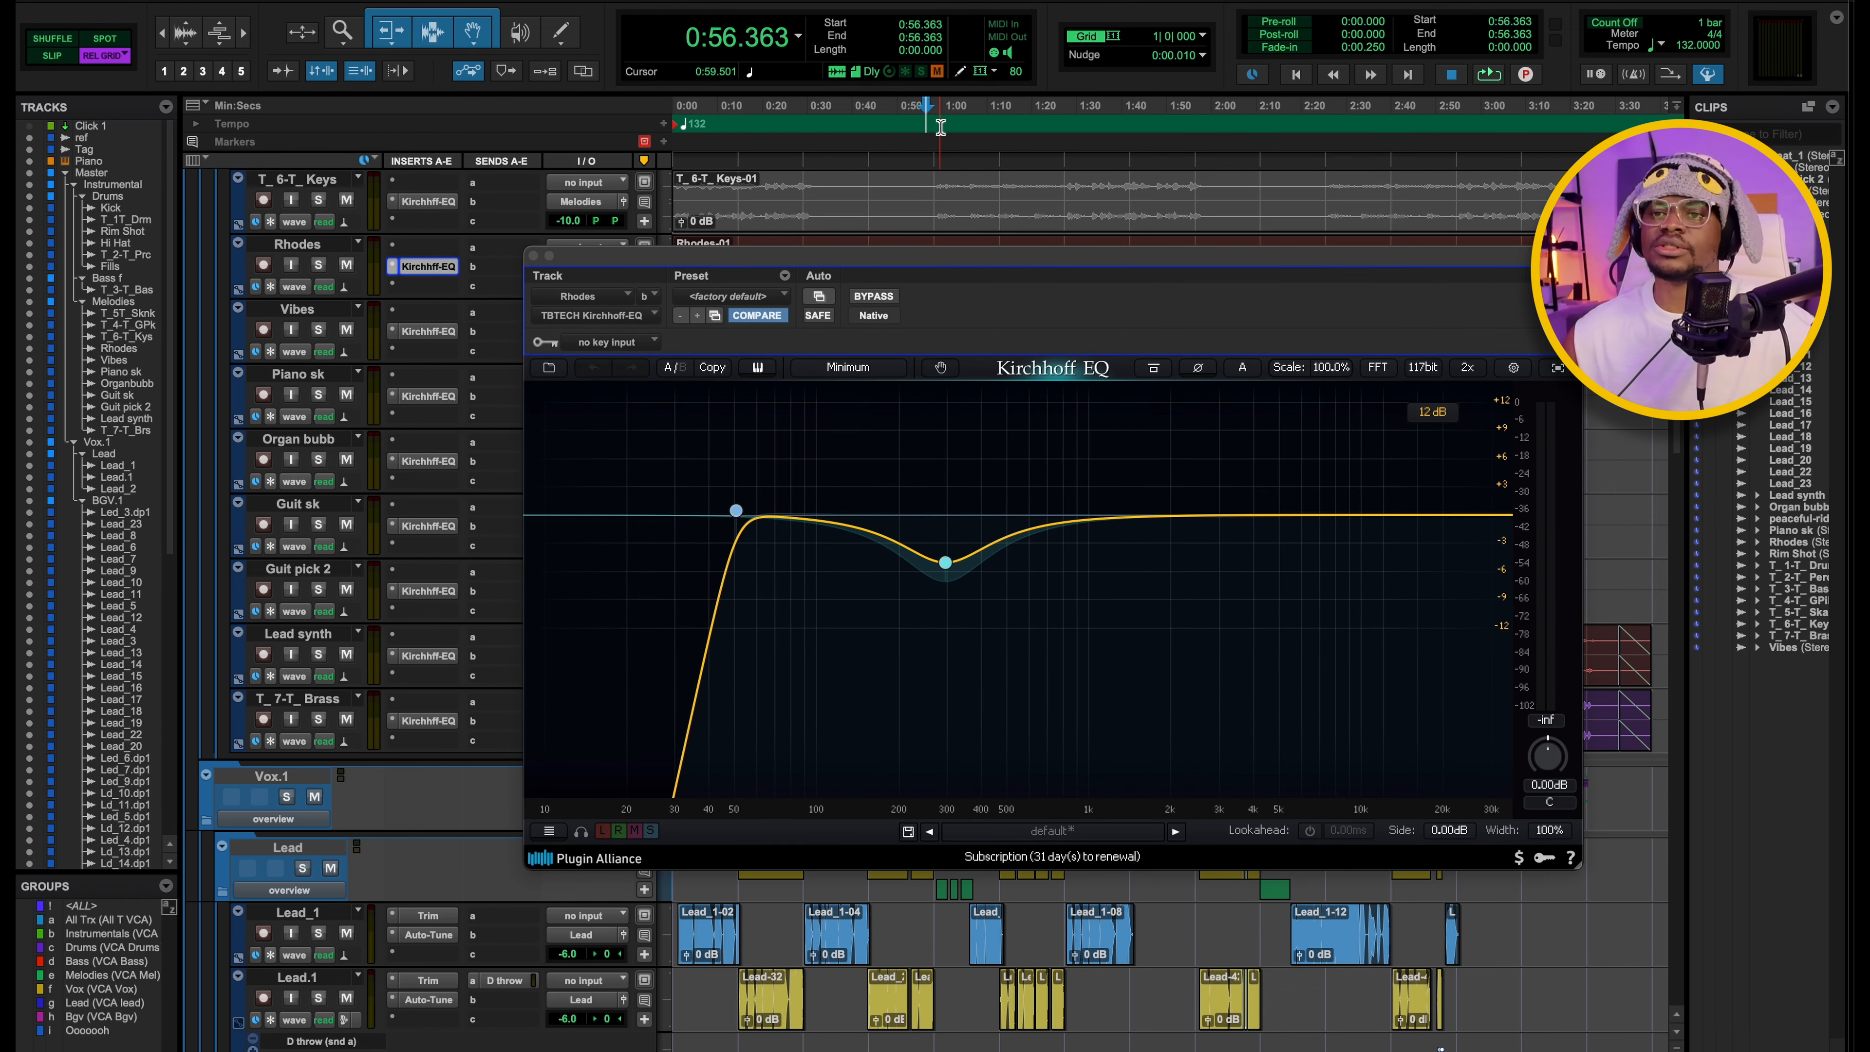
pyautogui.click(944, 125)
pyautogui.press('space')
pyautogui.click(318, 265)
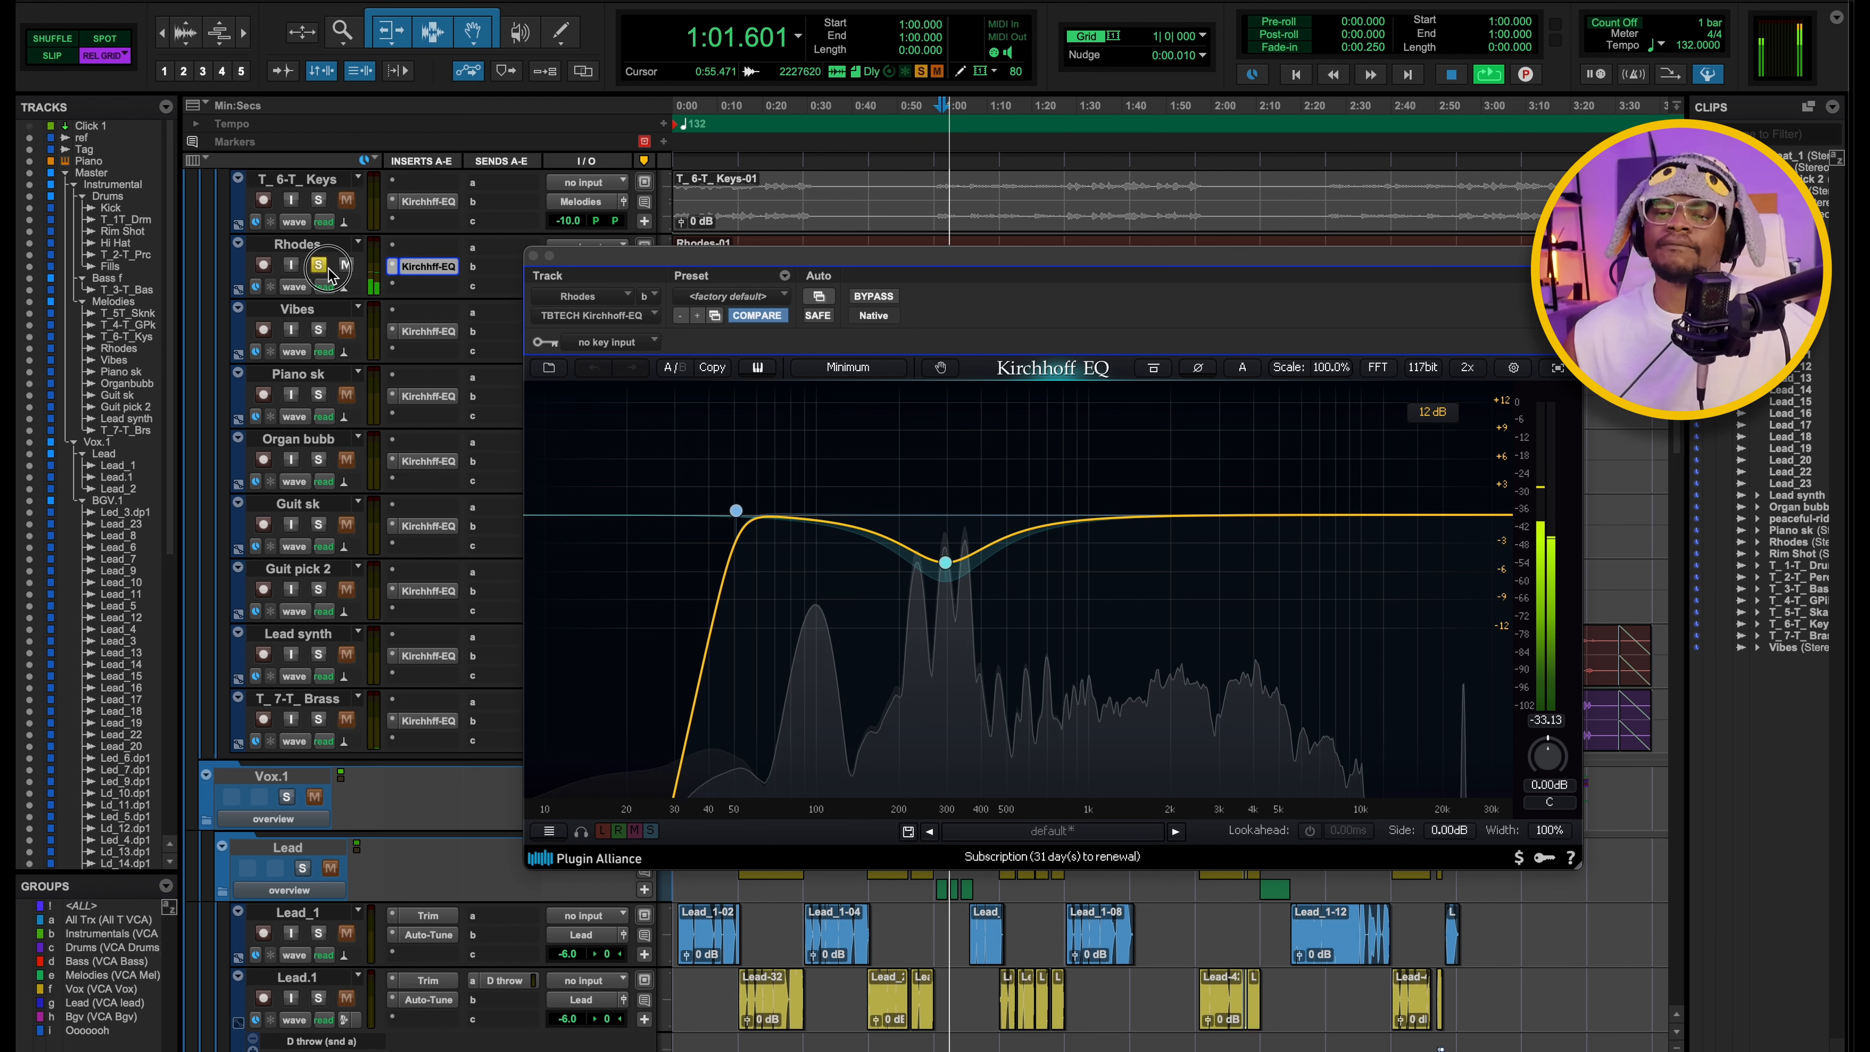
# Examine the dynamic bell band in the Rhodes track's Kirchhoff EQ and close the plugin.
pyautogui.click(945, 563)
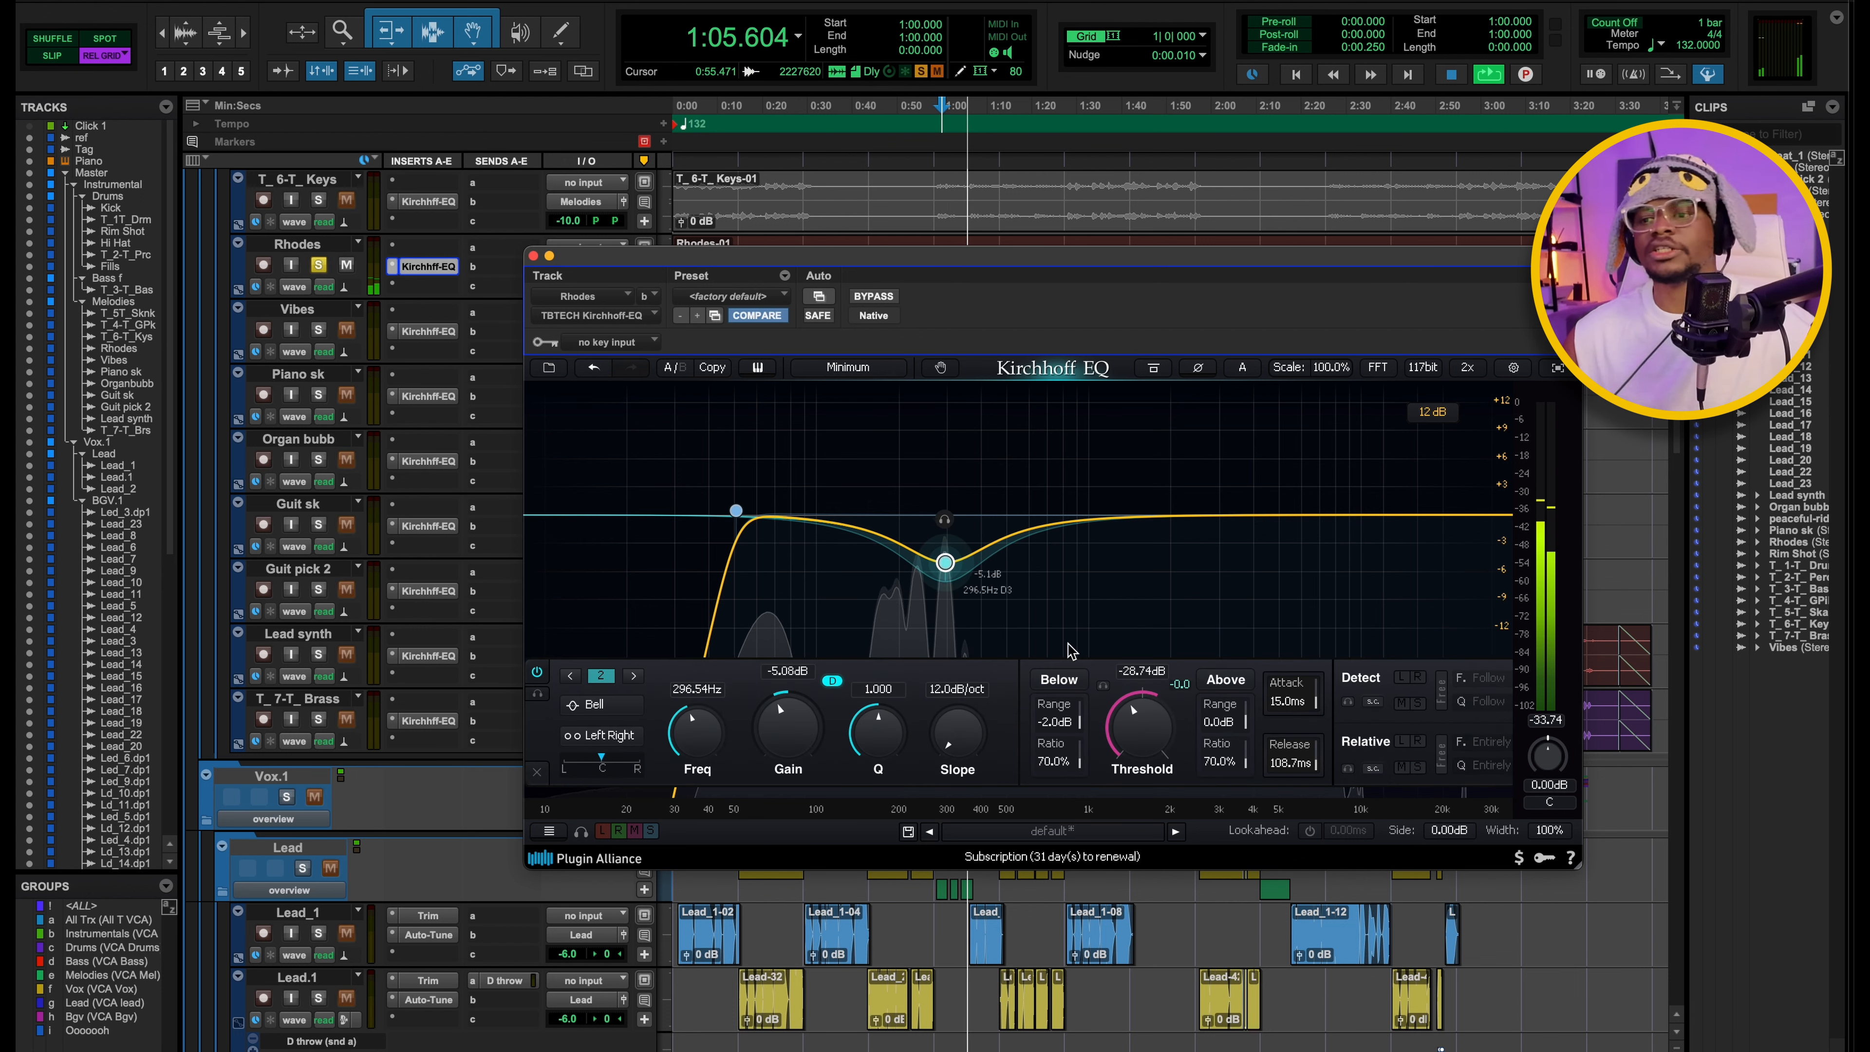
pyautogui.press('space')
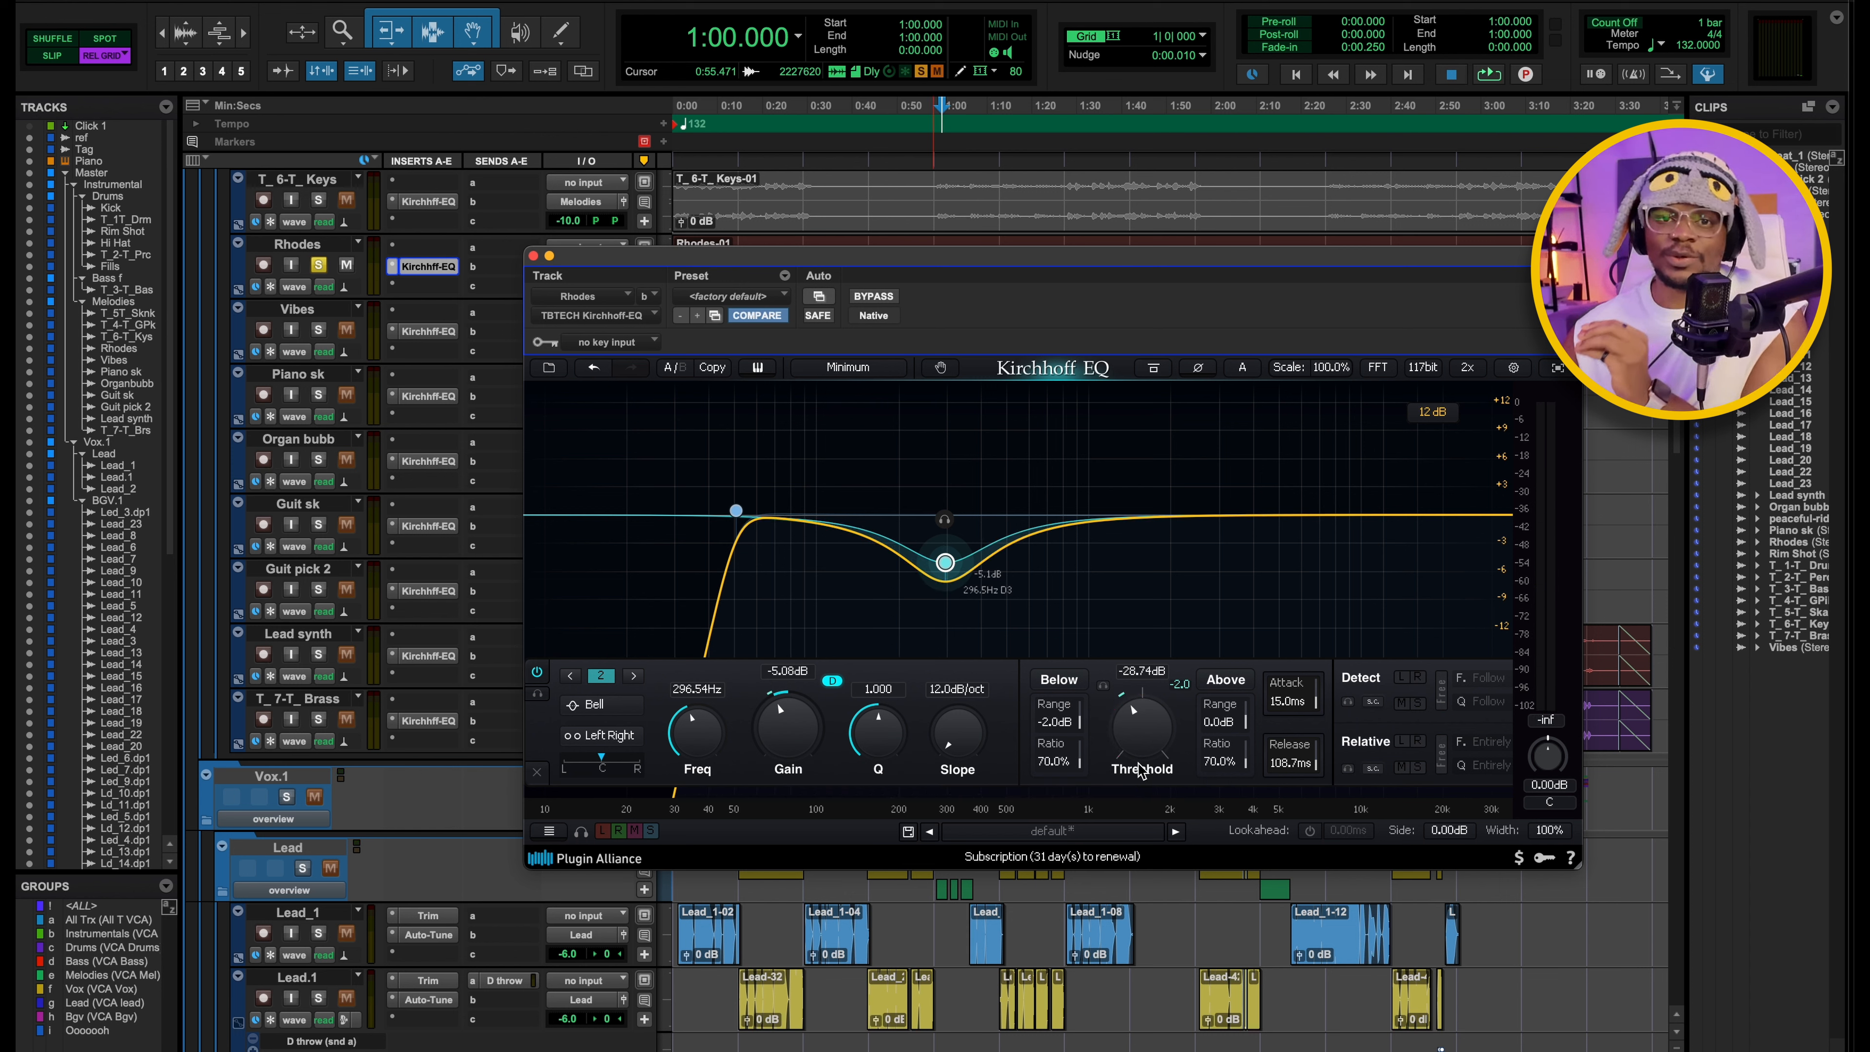
pyautogui.click(533, 257)
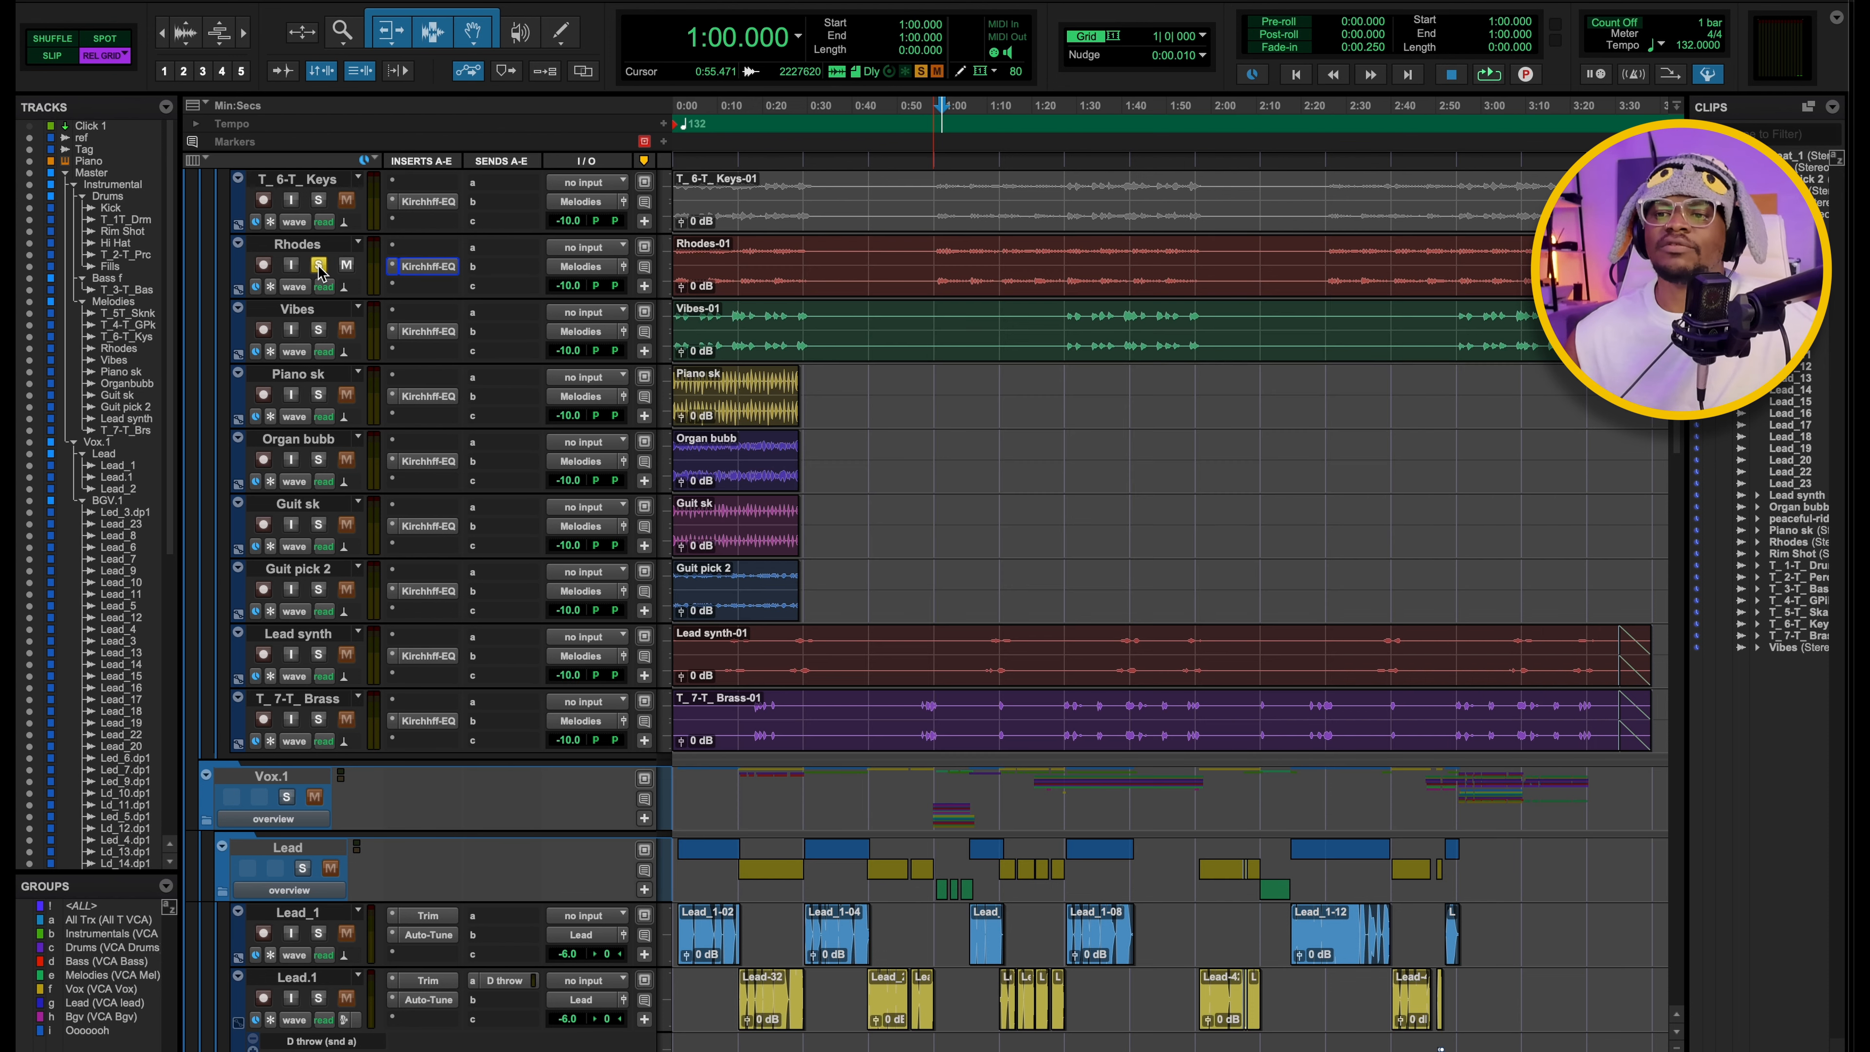
# Solo the Lead synth track and play it from 1:38.181.
pyautogui.click(307, 637)
pyautogui.click(318, 654)
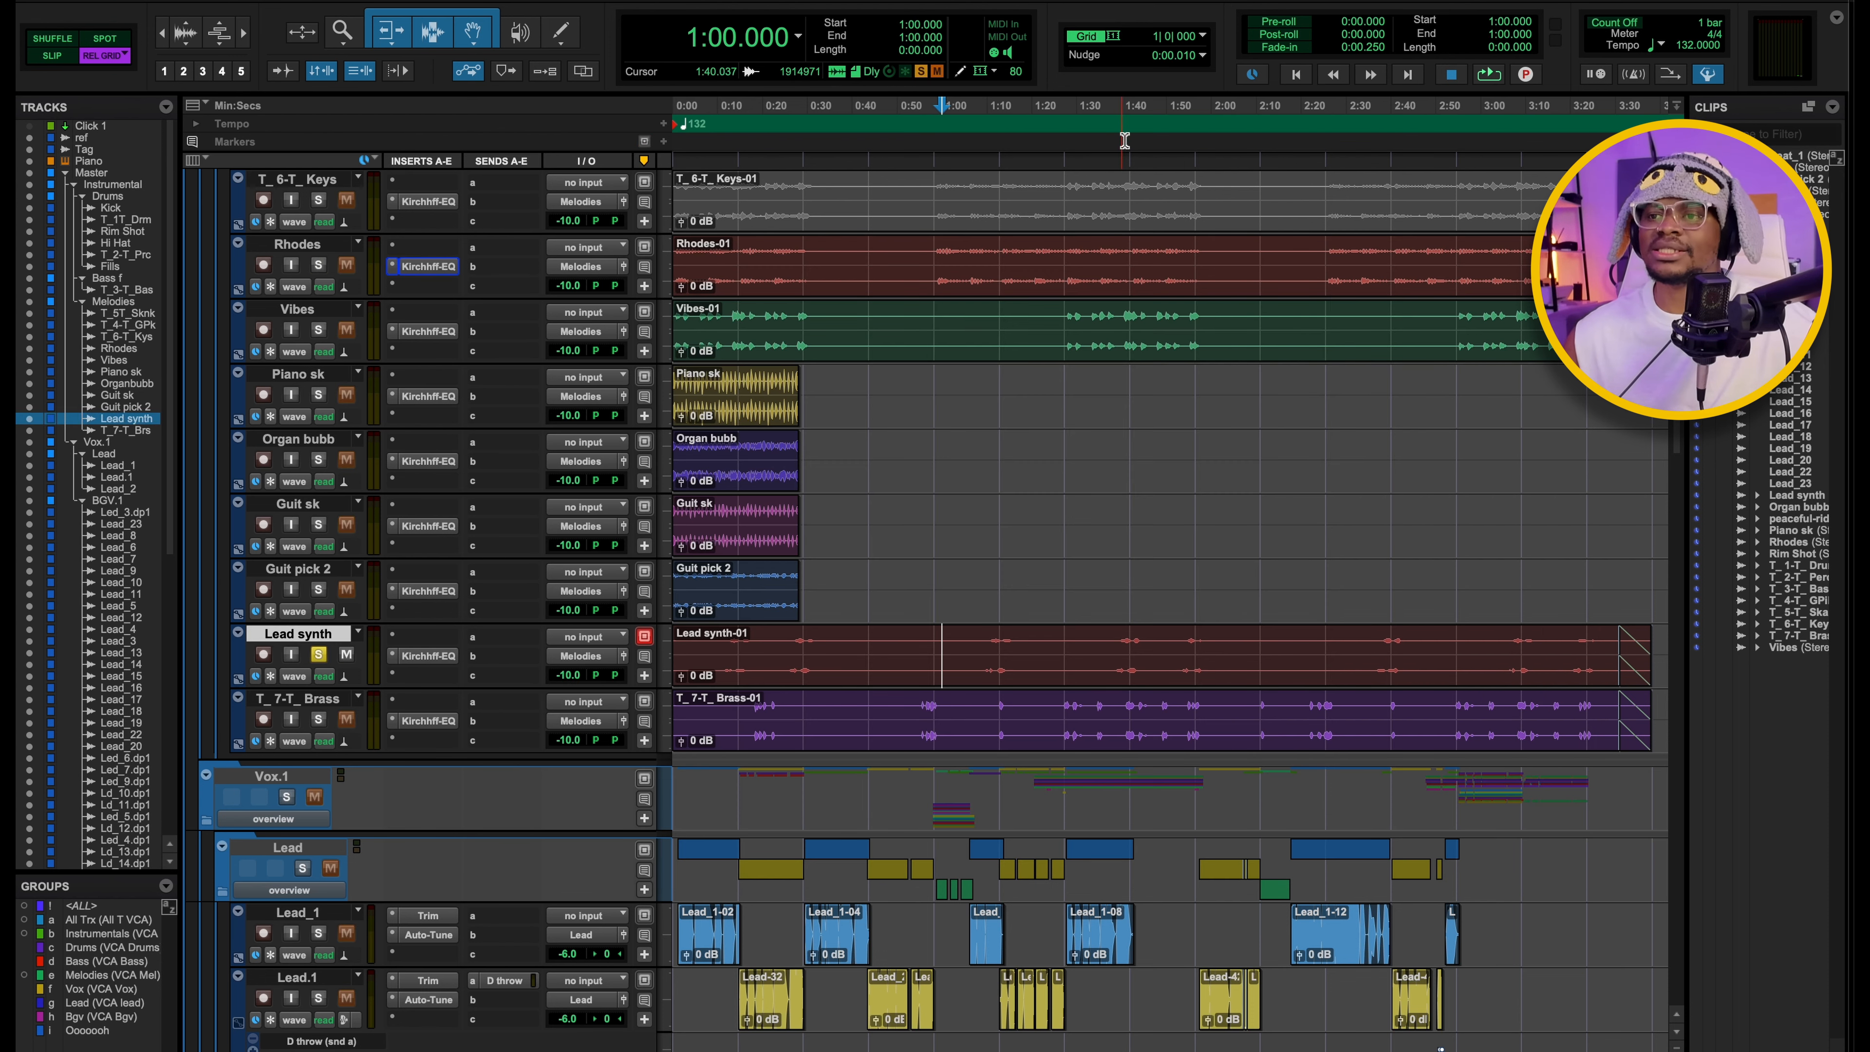
pyautogui.click(1113, 151)
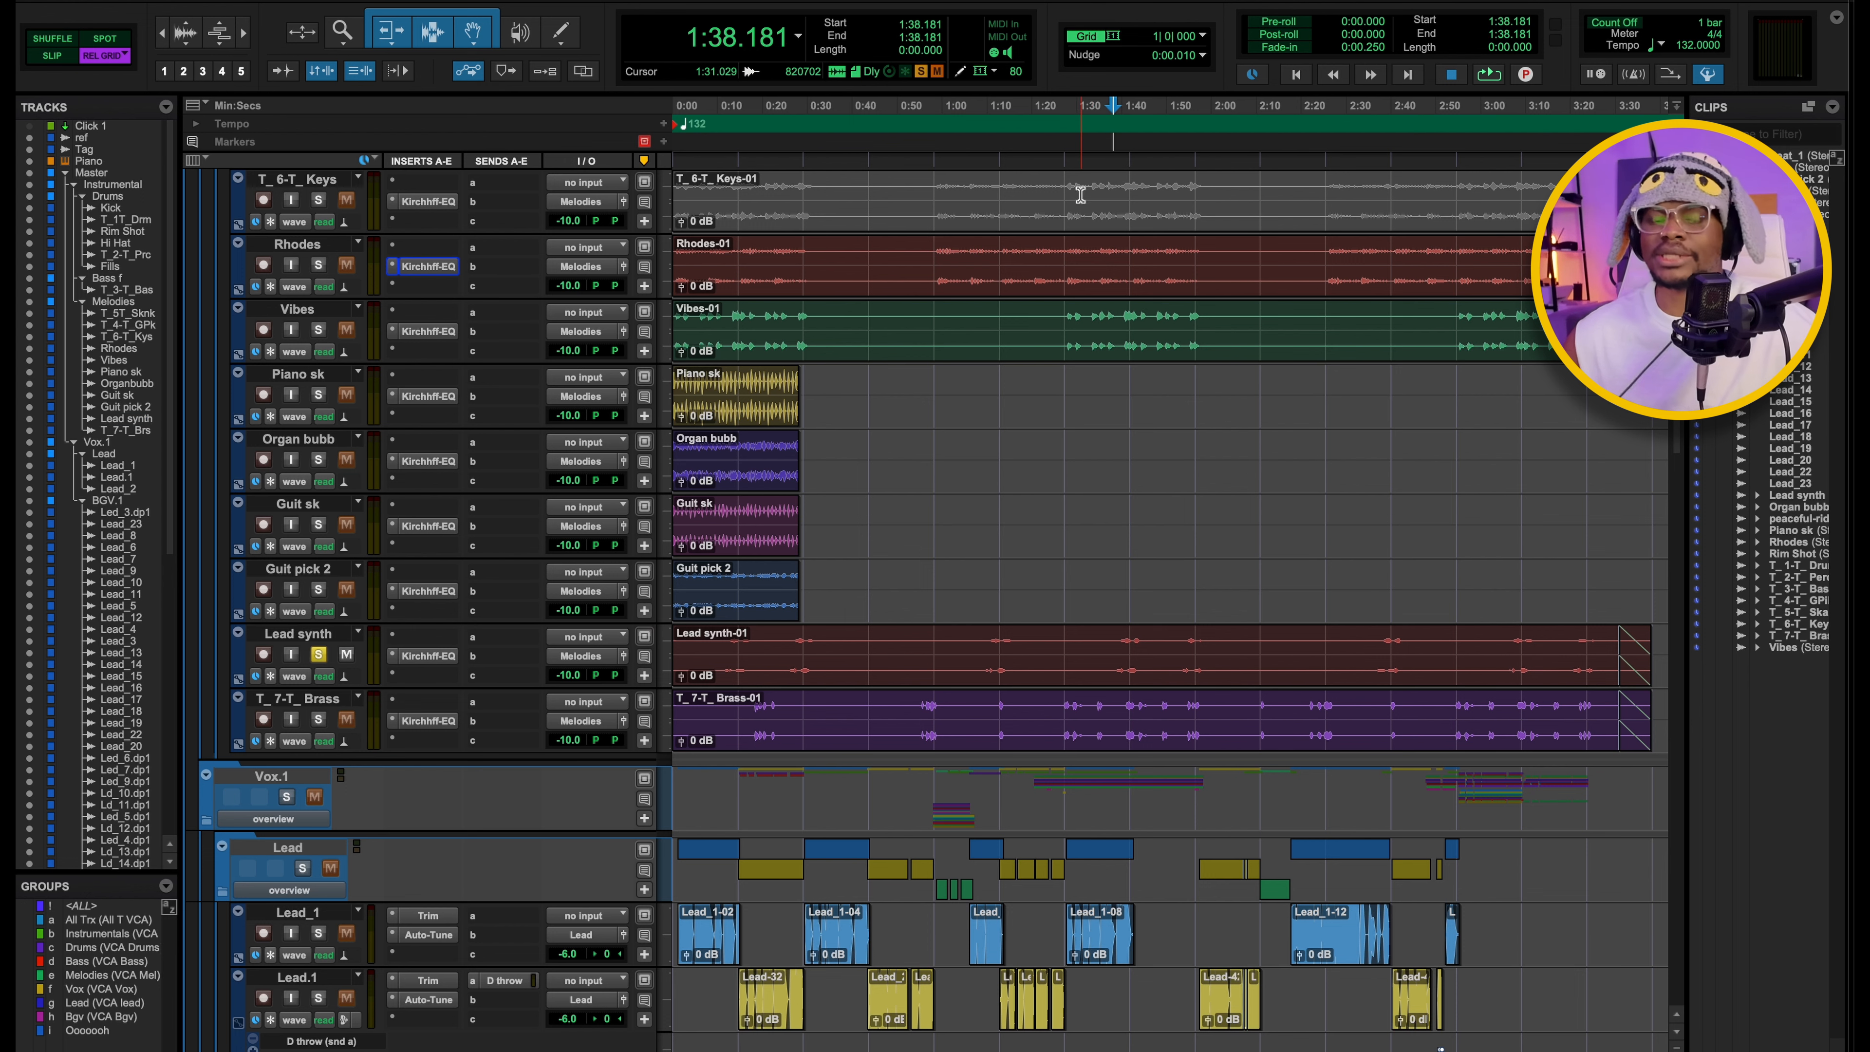
pyautogui.press('space')
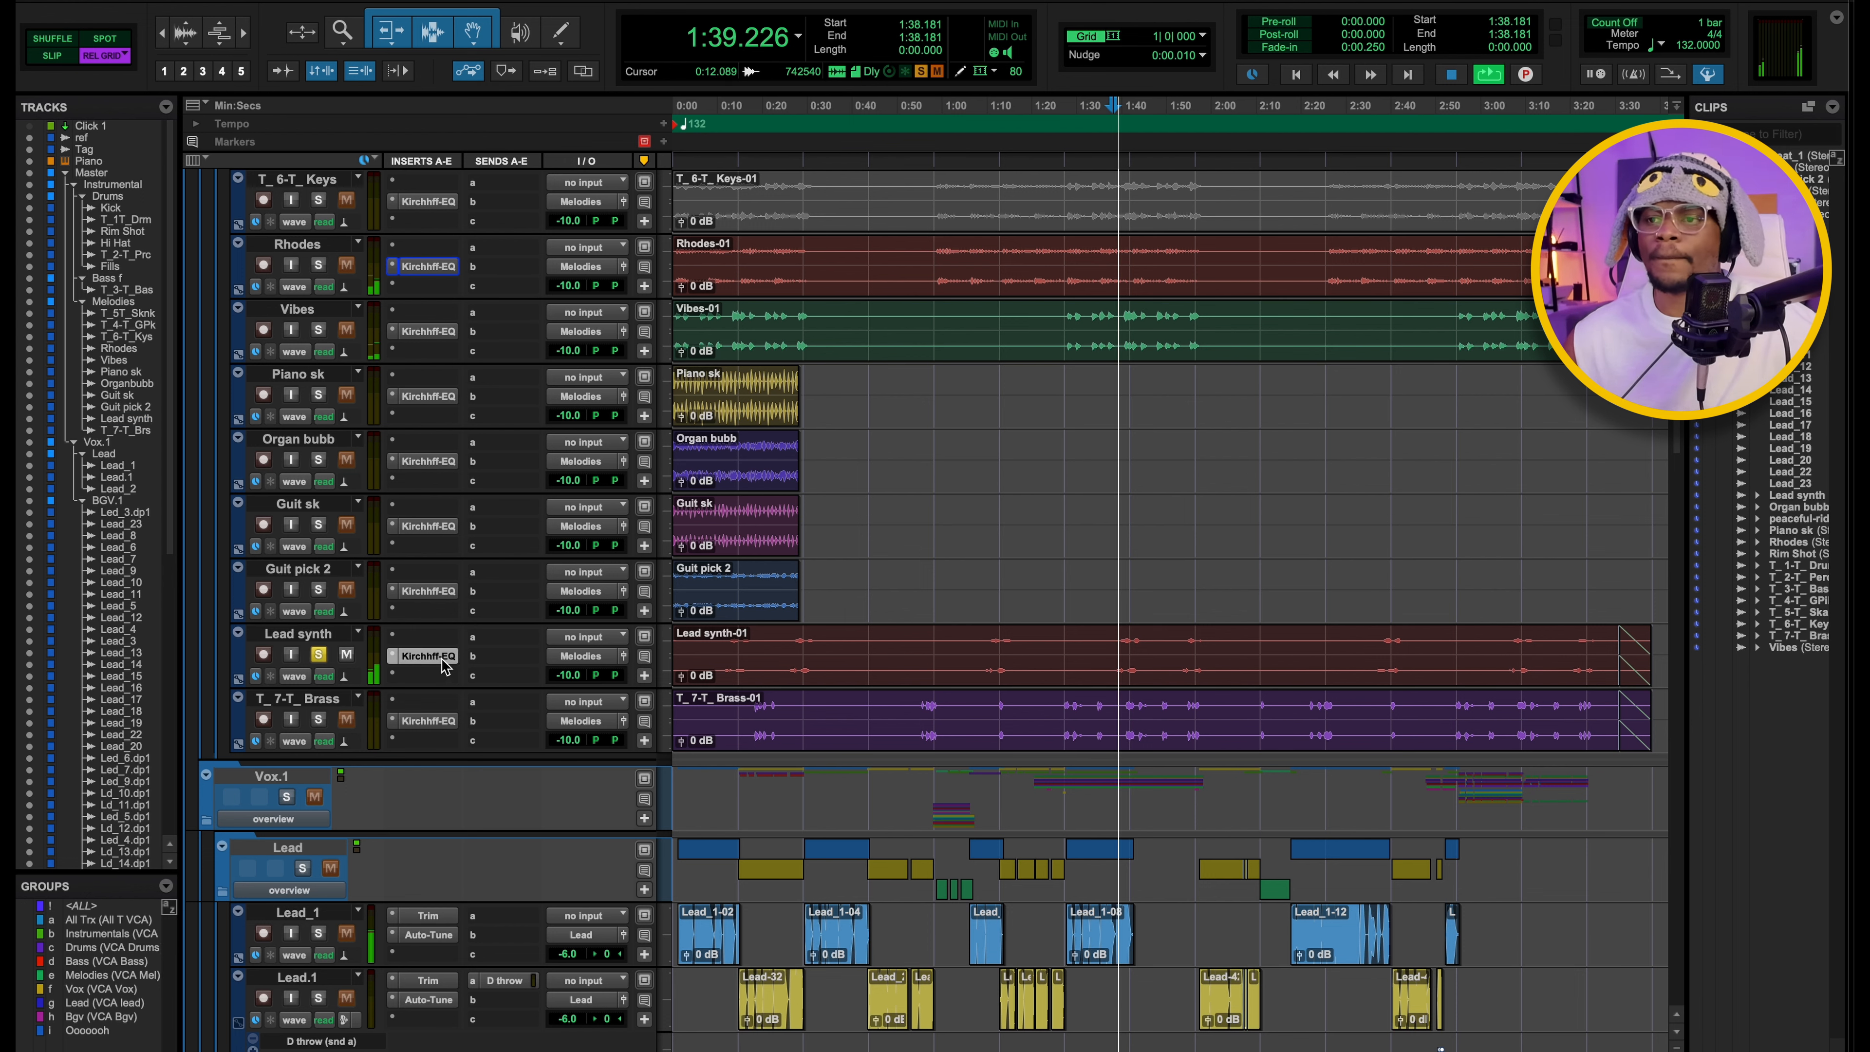
# Open the Lead synth track's Kirchhoff EQ and audition its third bell band in isolation during playback from 1:38.181.
pyautogui.click(441, 660)
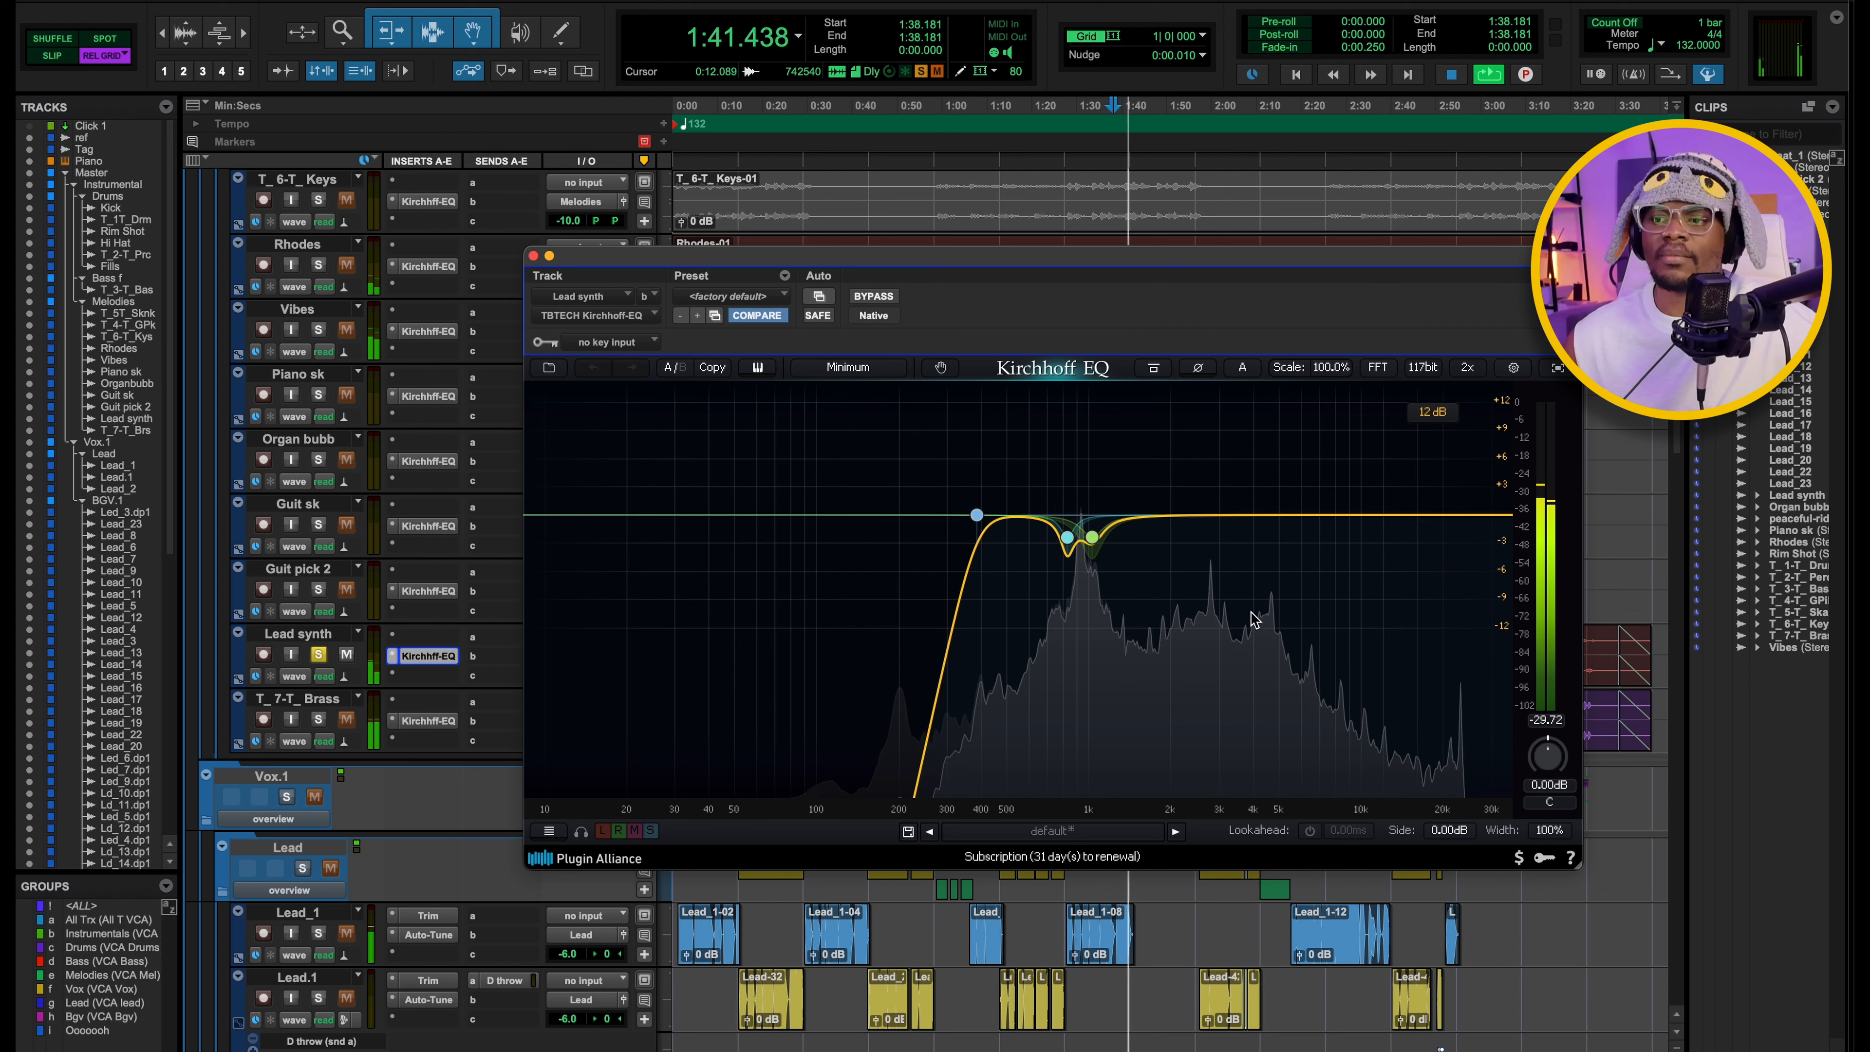
pyautogui.press('space')
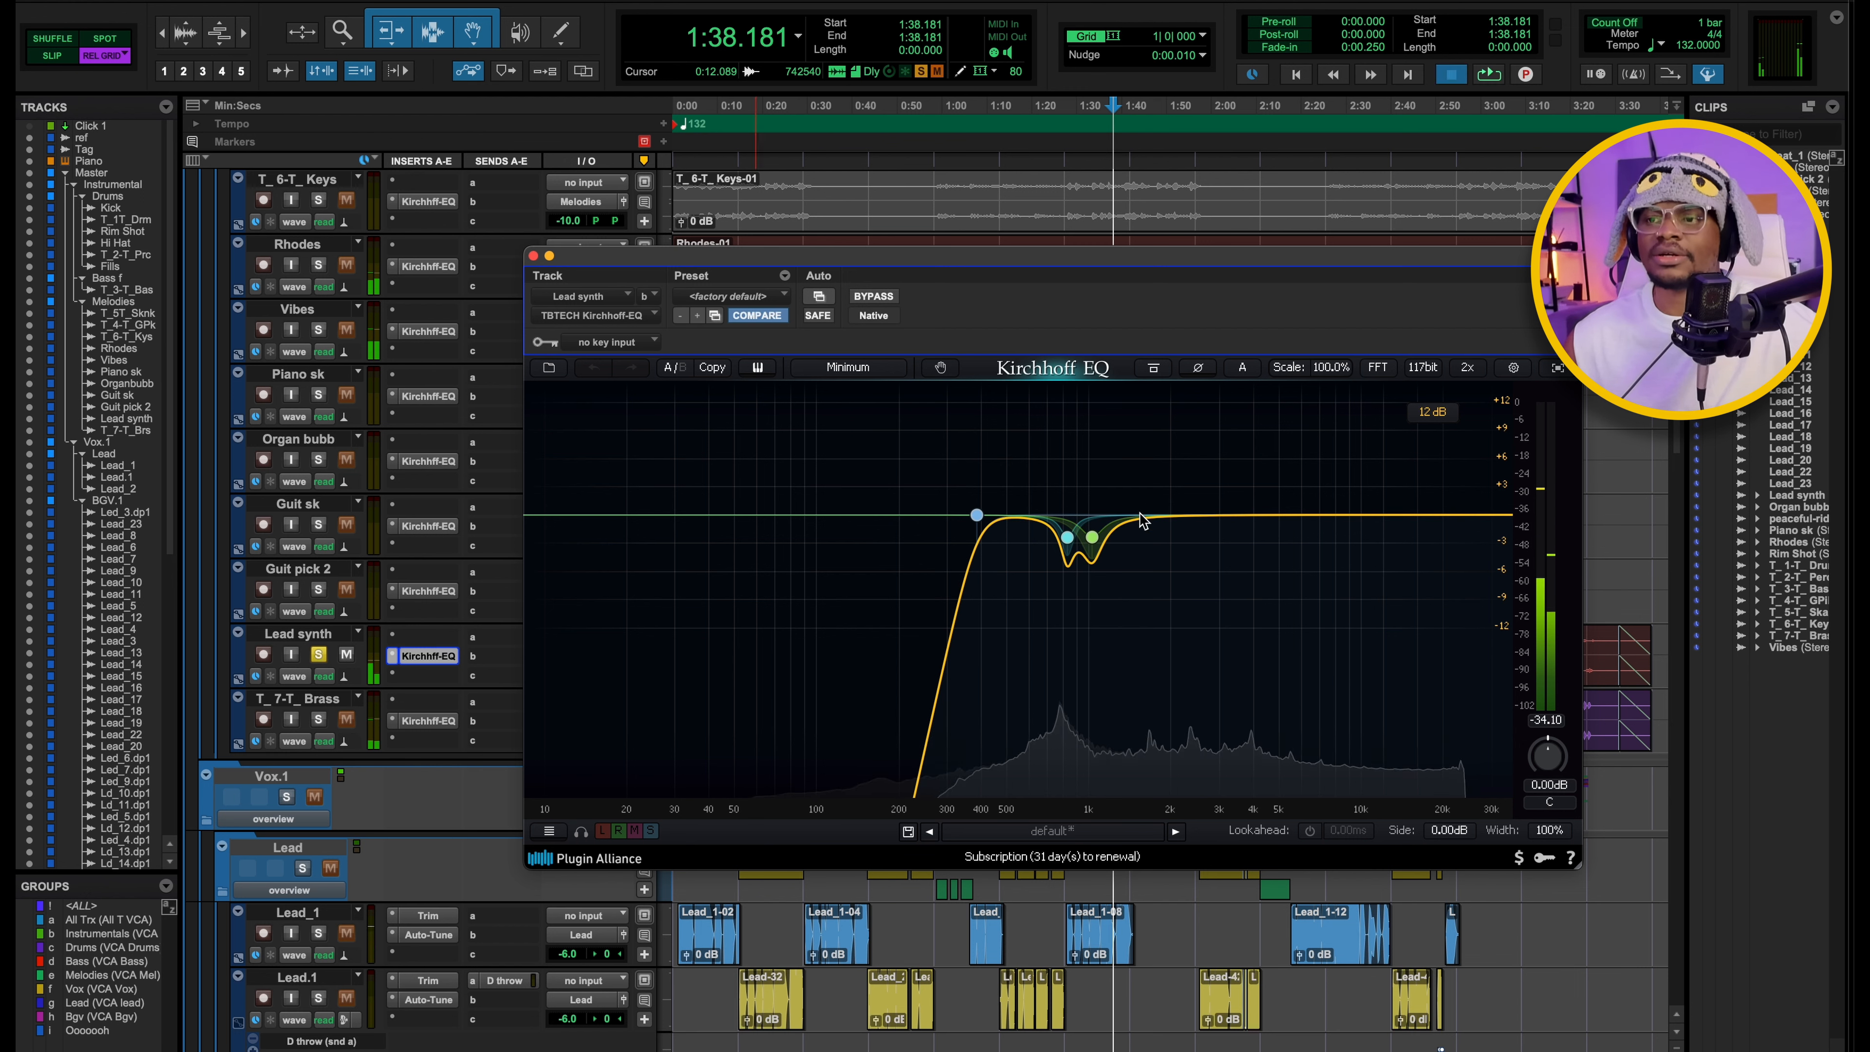
pyautogui.click(1092, 537)
pyautogui.press('space')
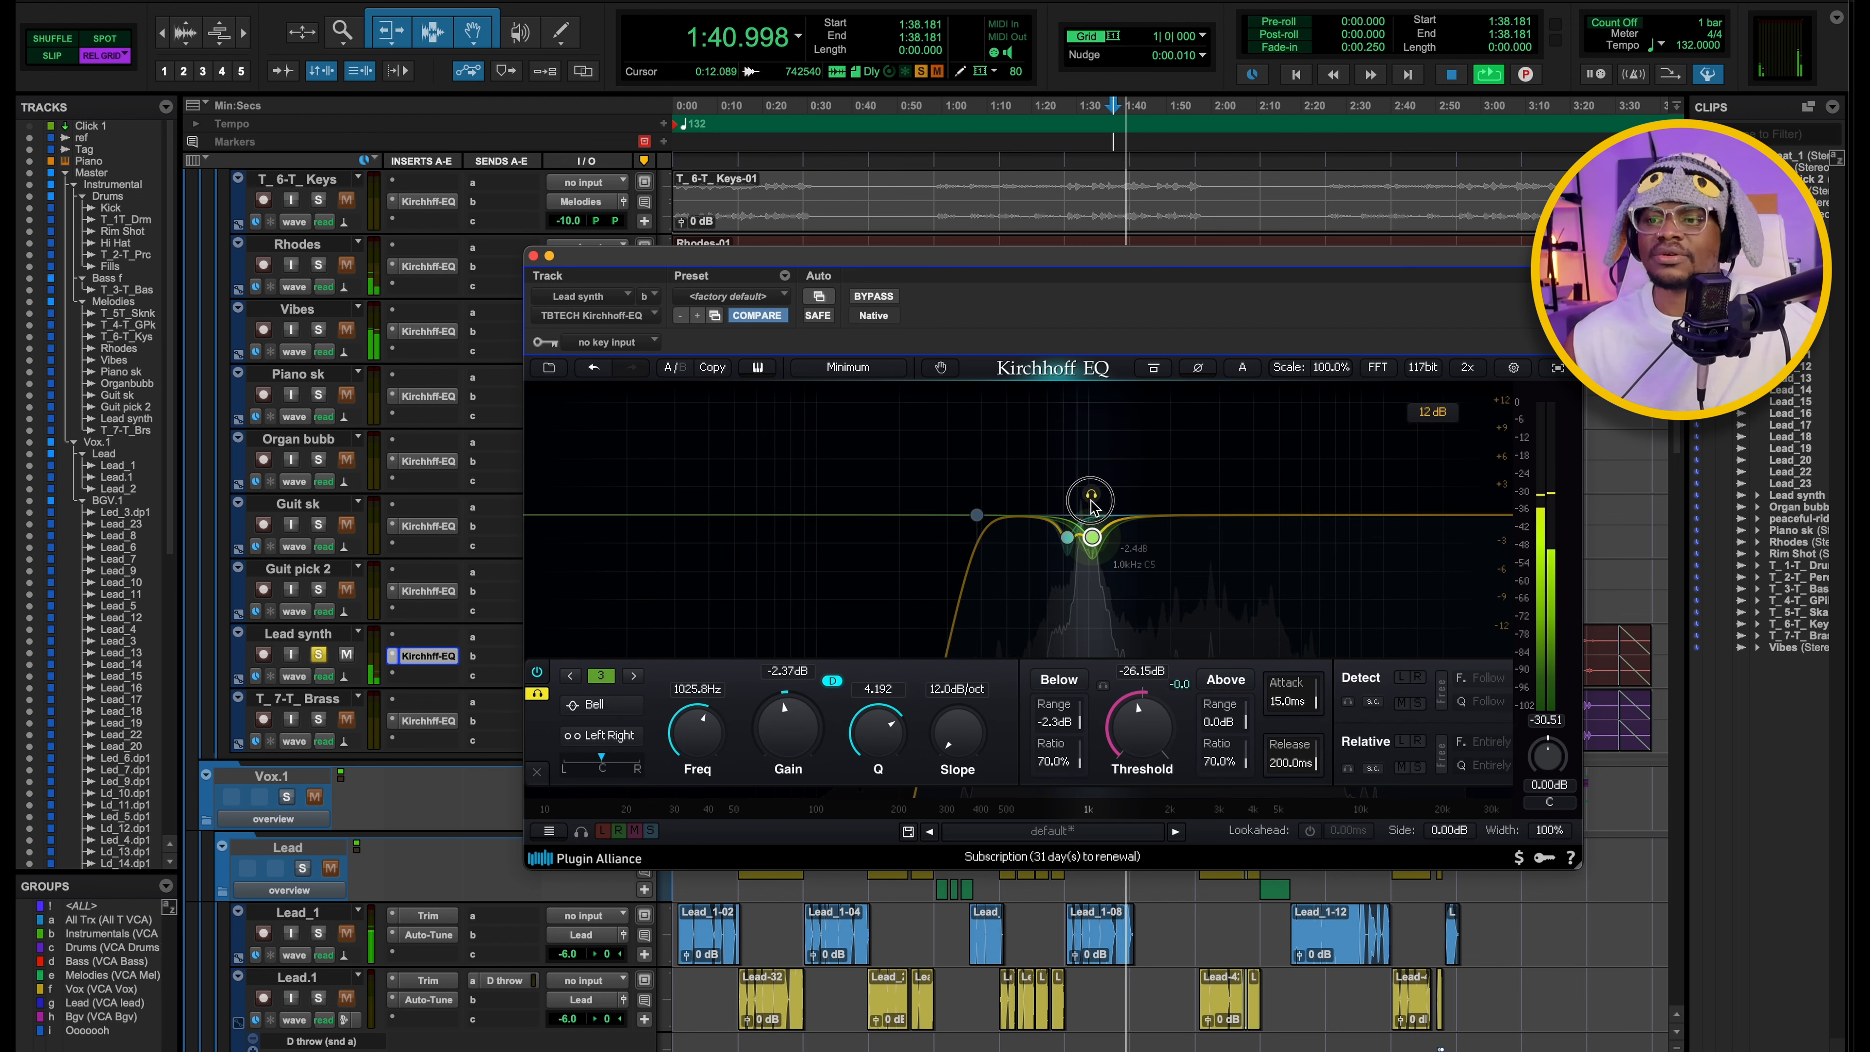
pyautogui.press('space')
pyautogui.click(1092, 507)
pyautogui.press('space')
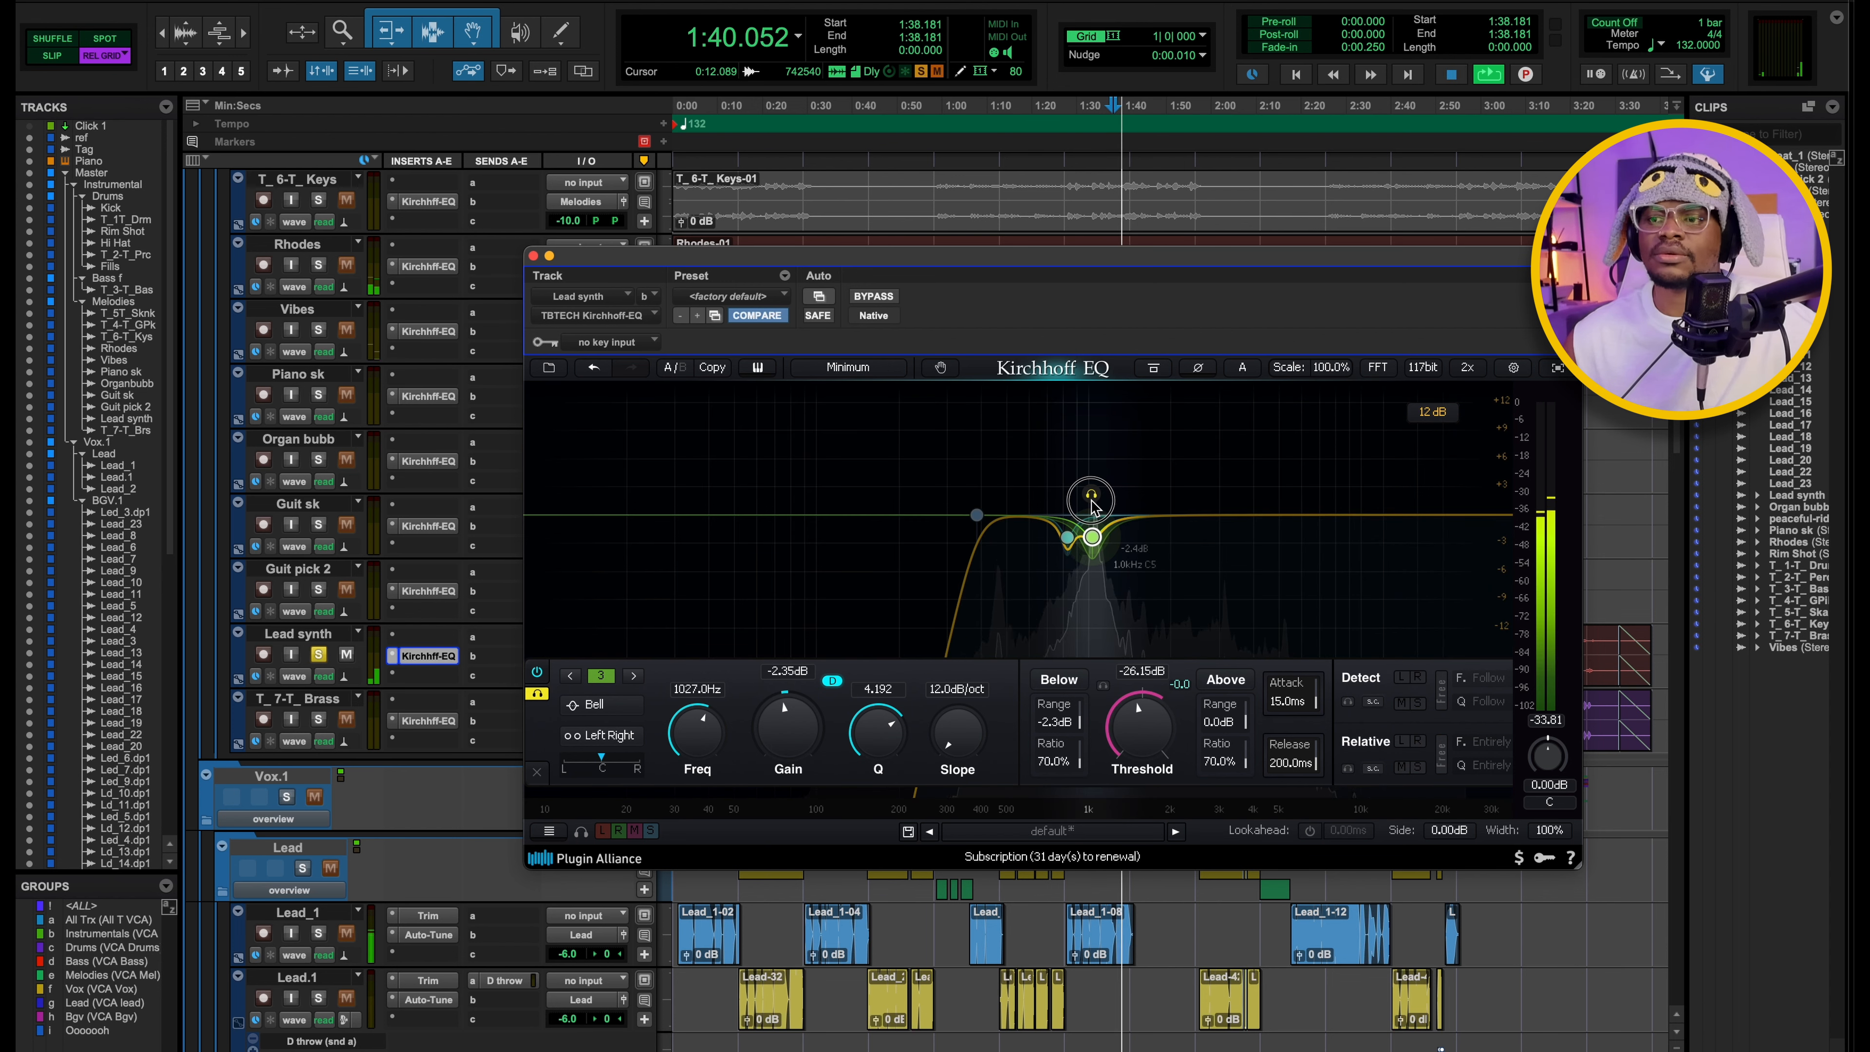
# Stop playback, inspect the second bell band of the Lead synth's Kirchhoff EQ and close the plugin.
pyautogui.press('space')
pyautogui.click(1067, 537)
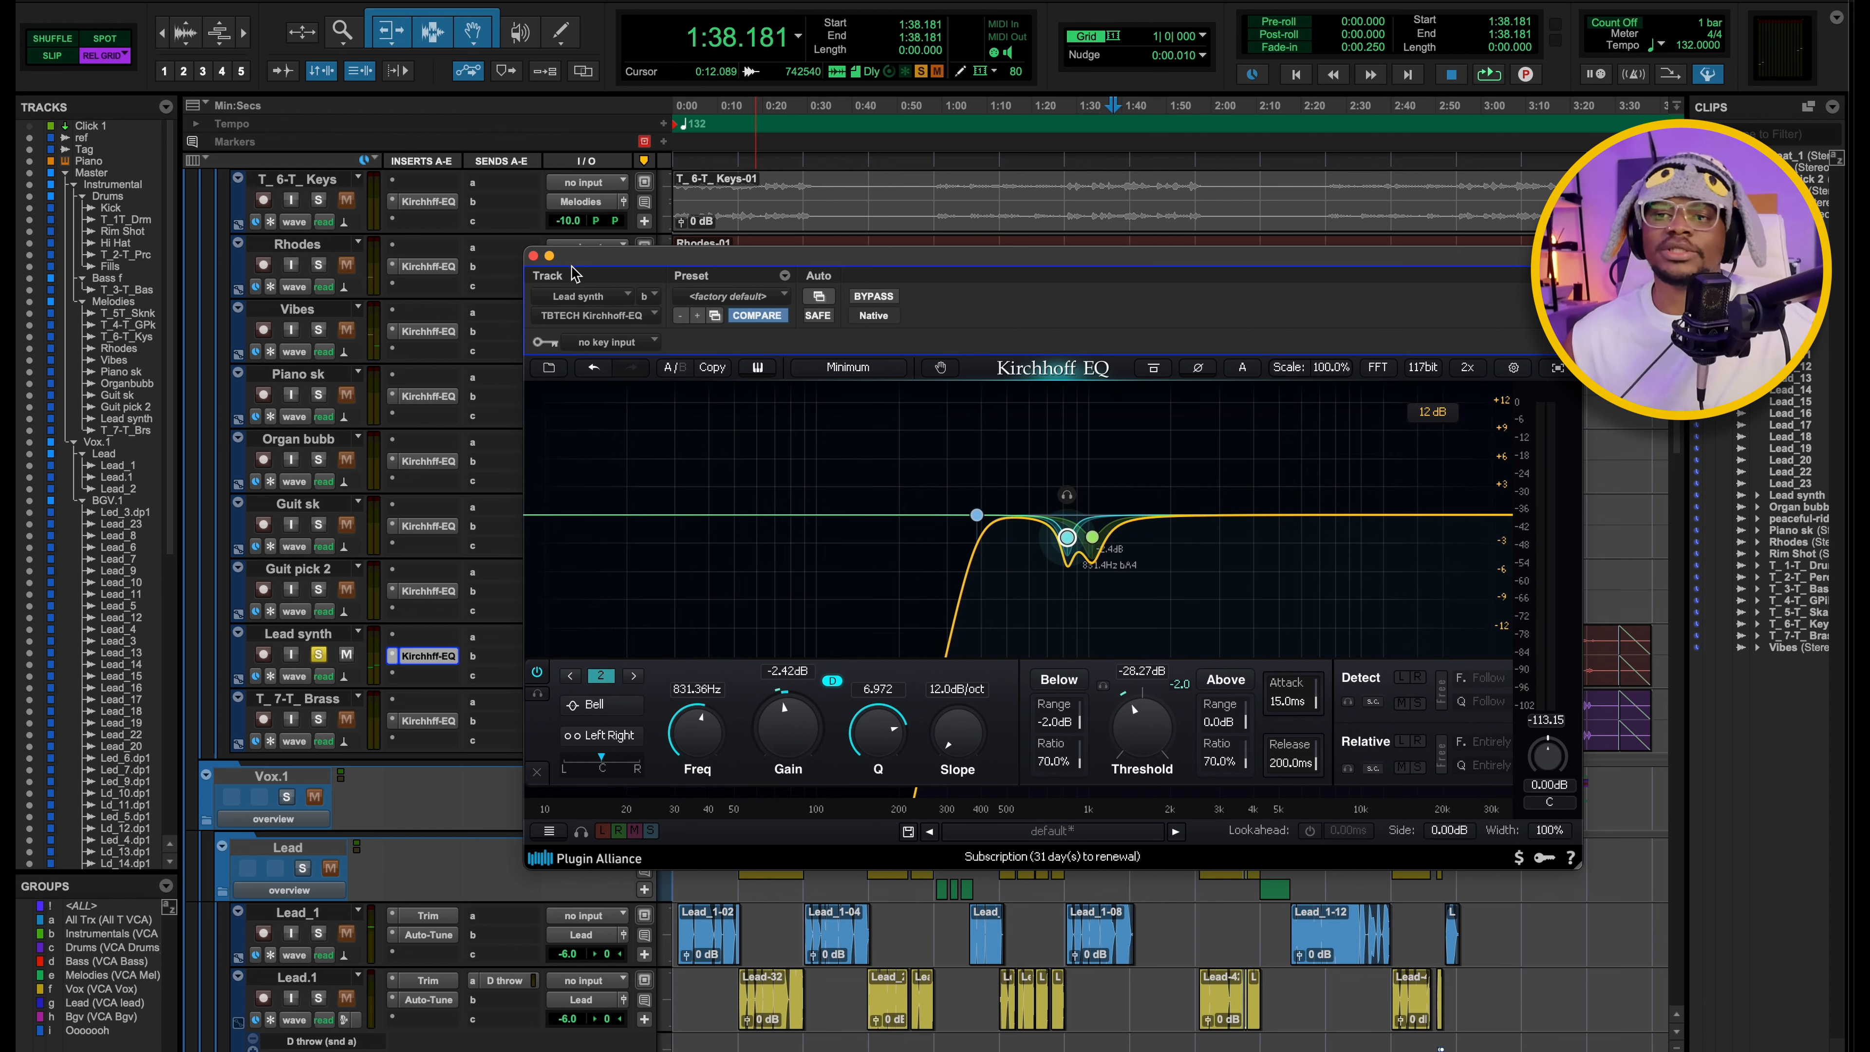
pyautogui.click(533, 256)
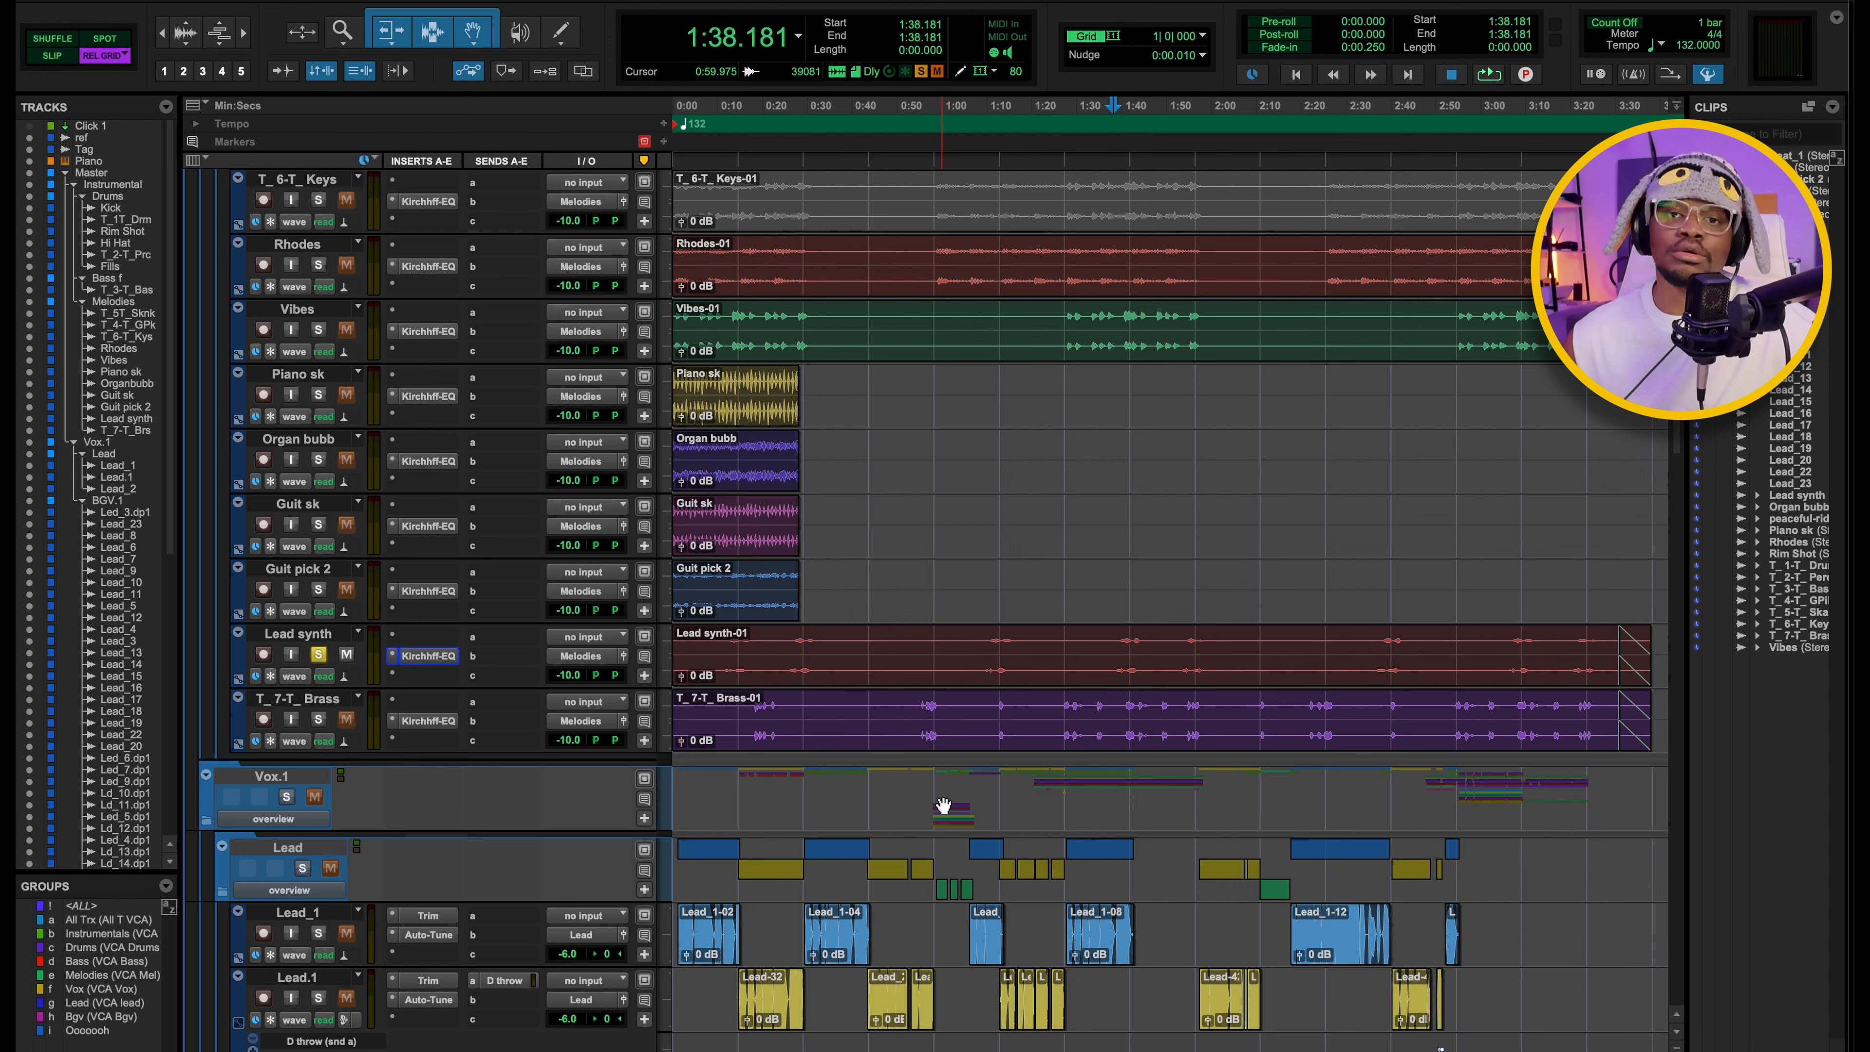
# Solo the T_7-T_Brass track, play it from 1:38.181 and examine its Kirchhoff EQ curve.
pyautogui.press('space')
pyautogui.keyDown('super'); pyautogui.click(318, 719); pyautogui.keyUp('super')
pyautogui.click(427, 720)
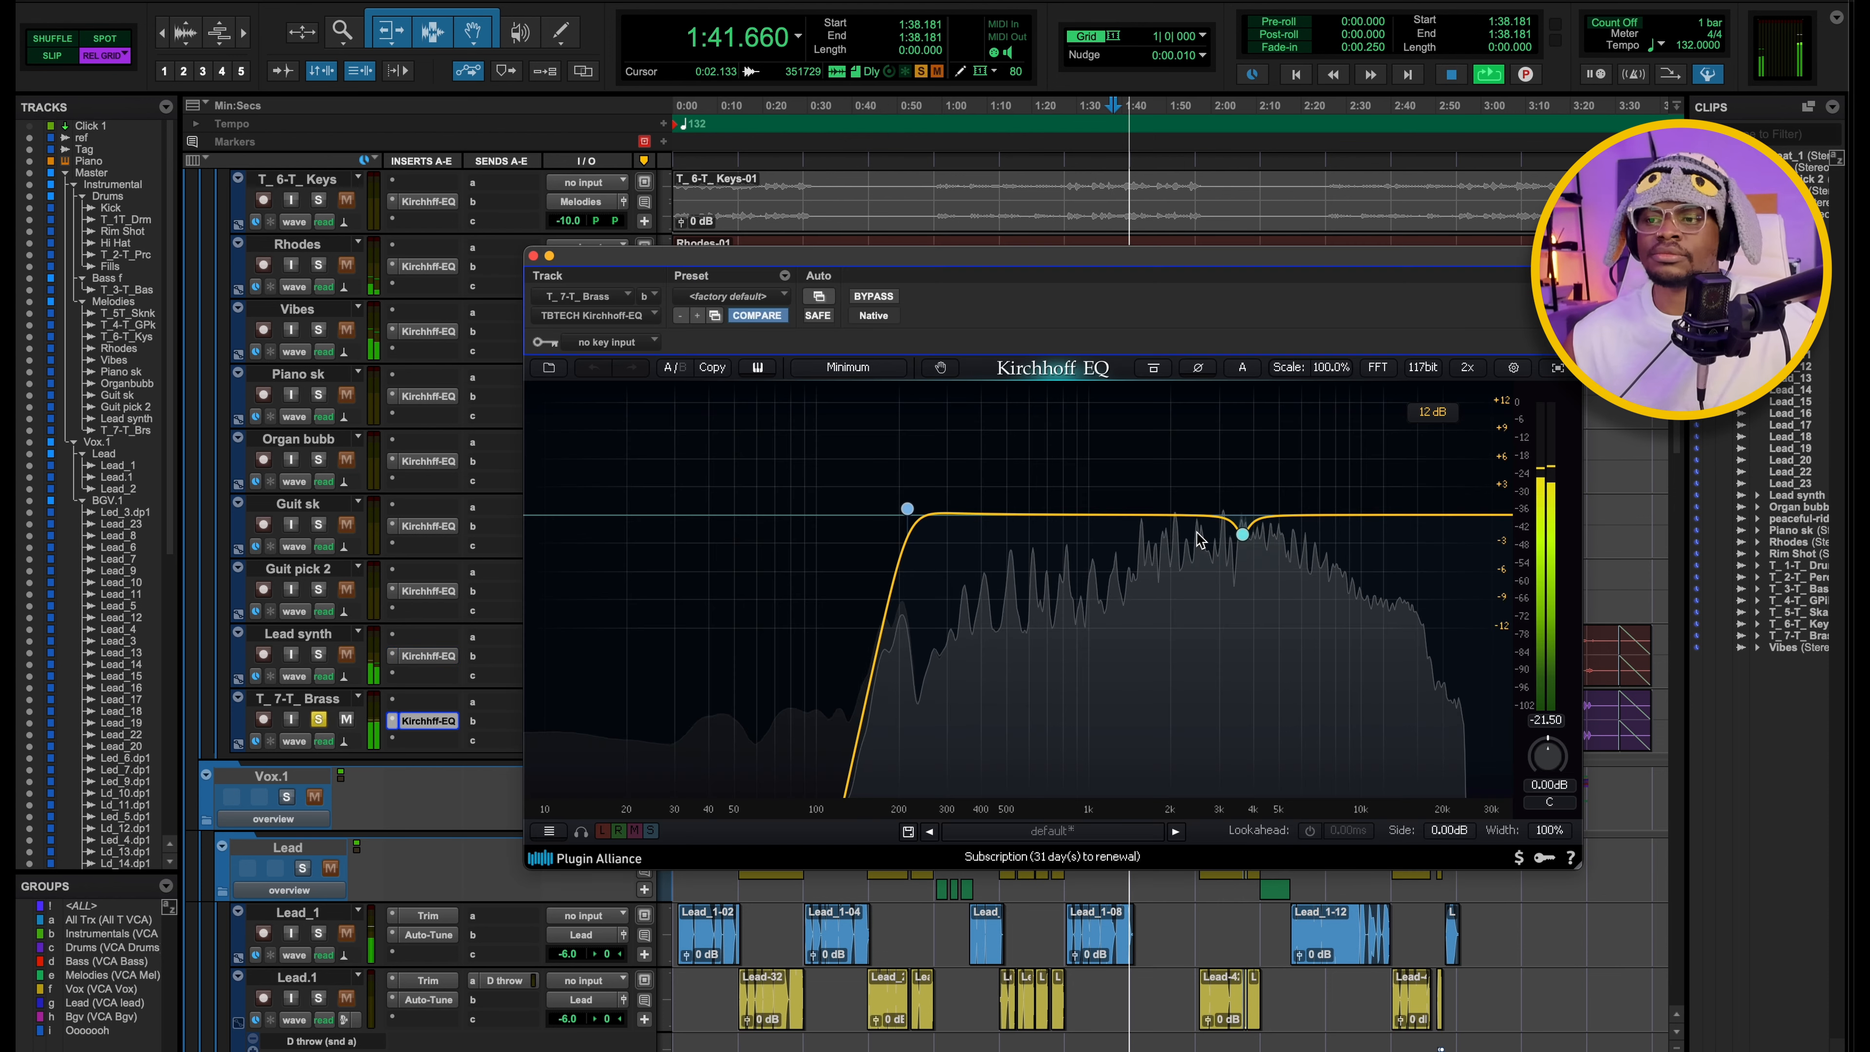
pyautogui.press('space')
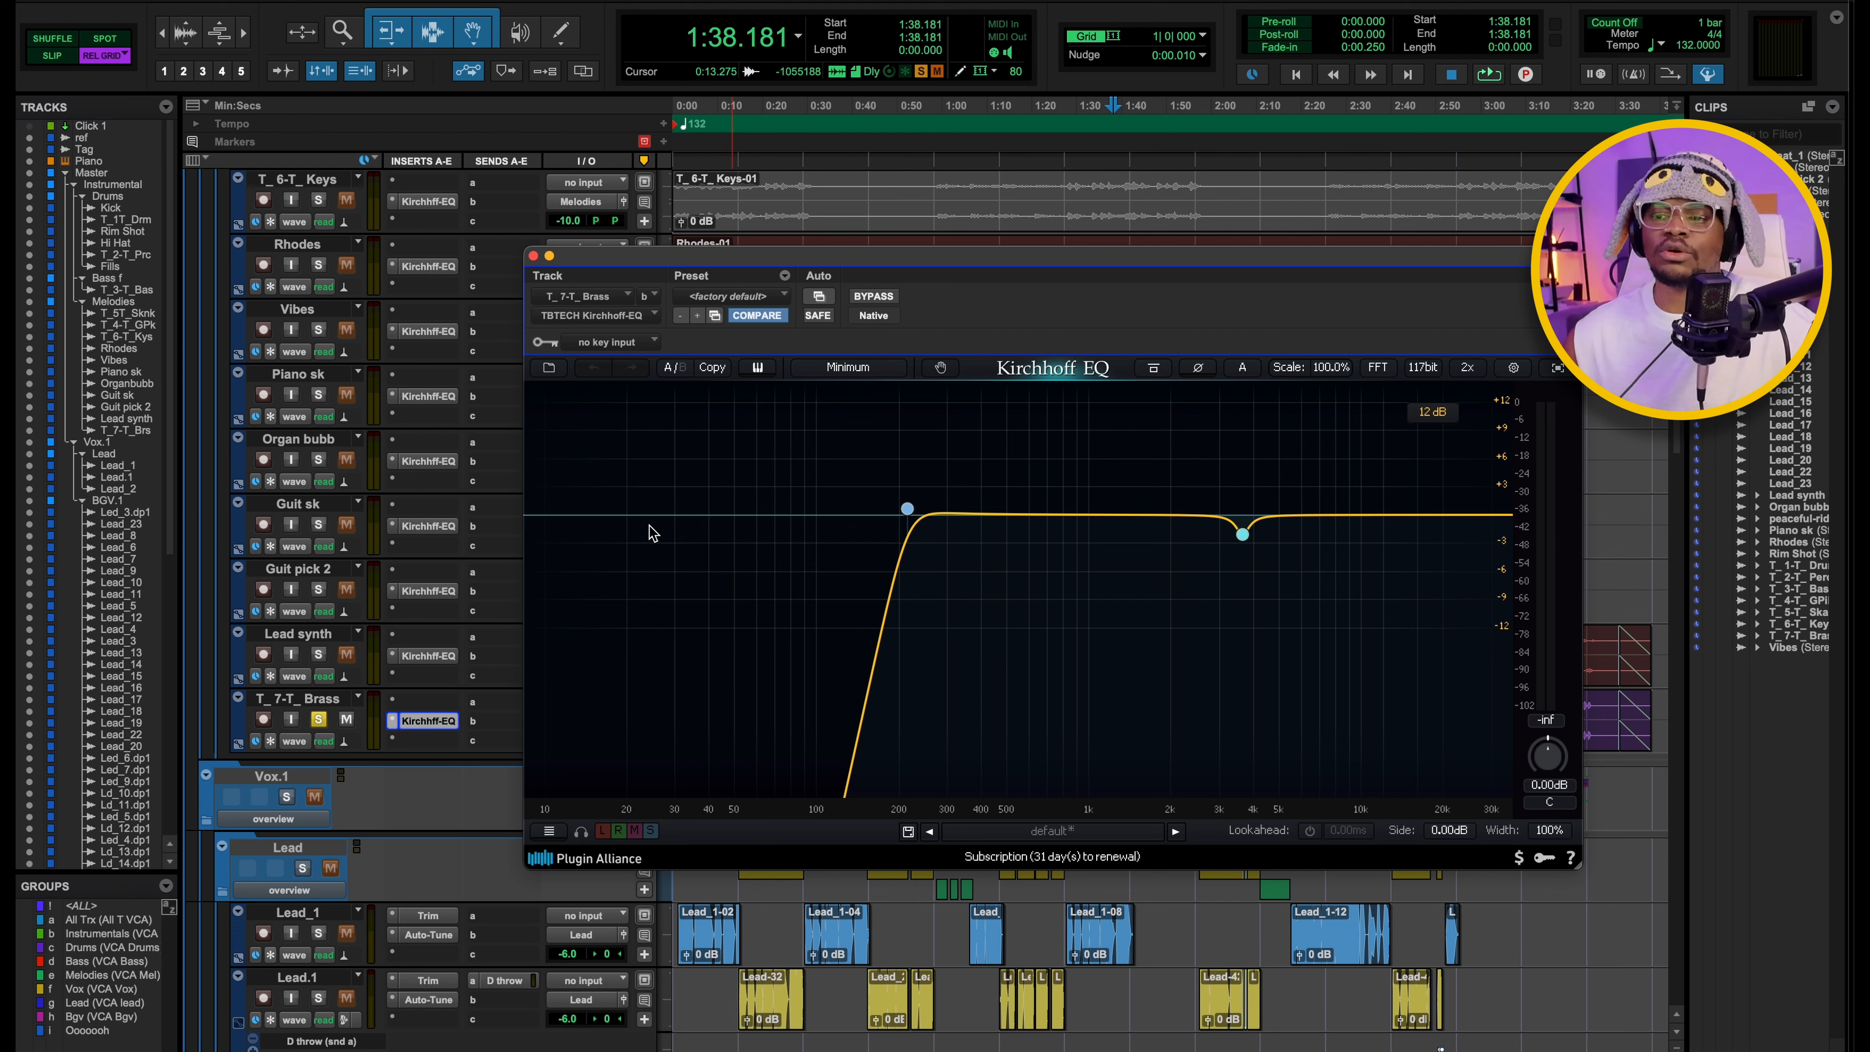
pyautogui.press('space')
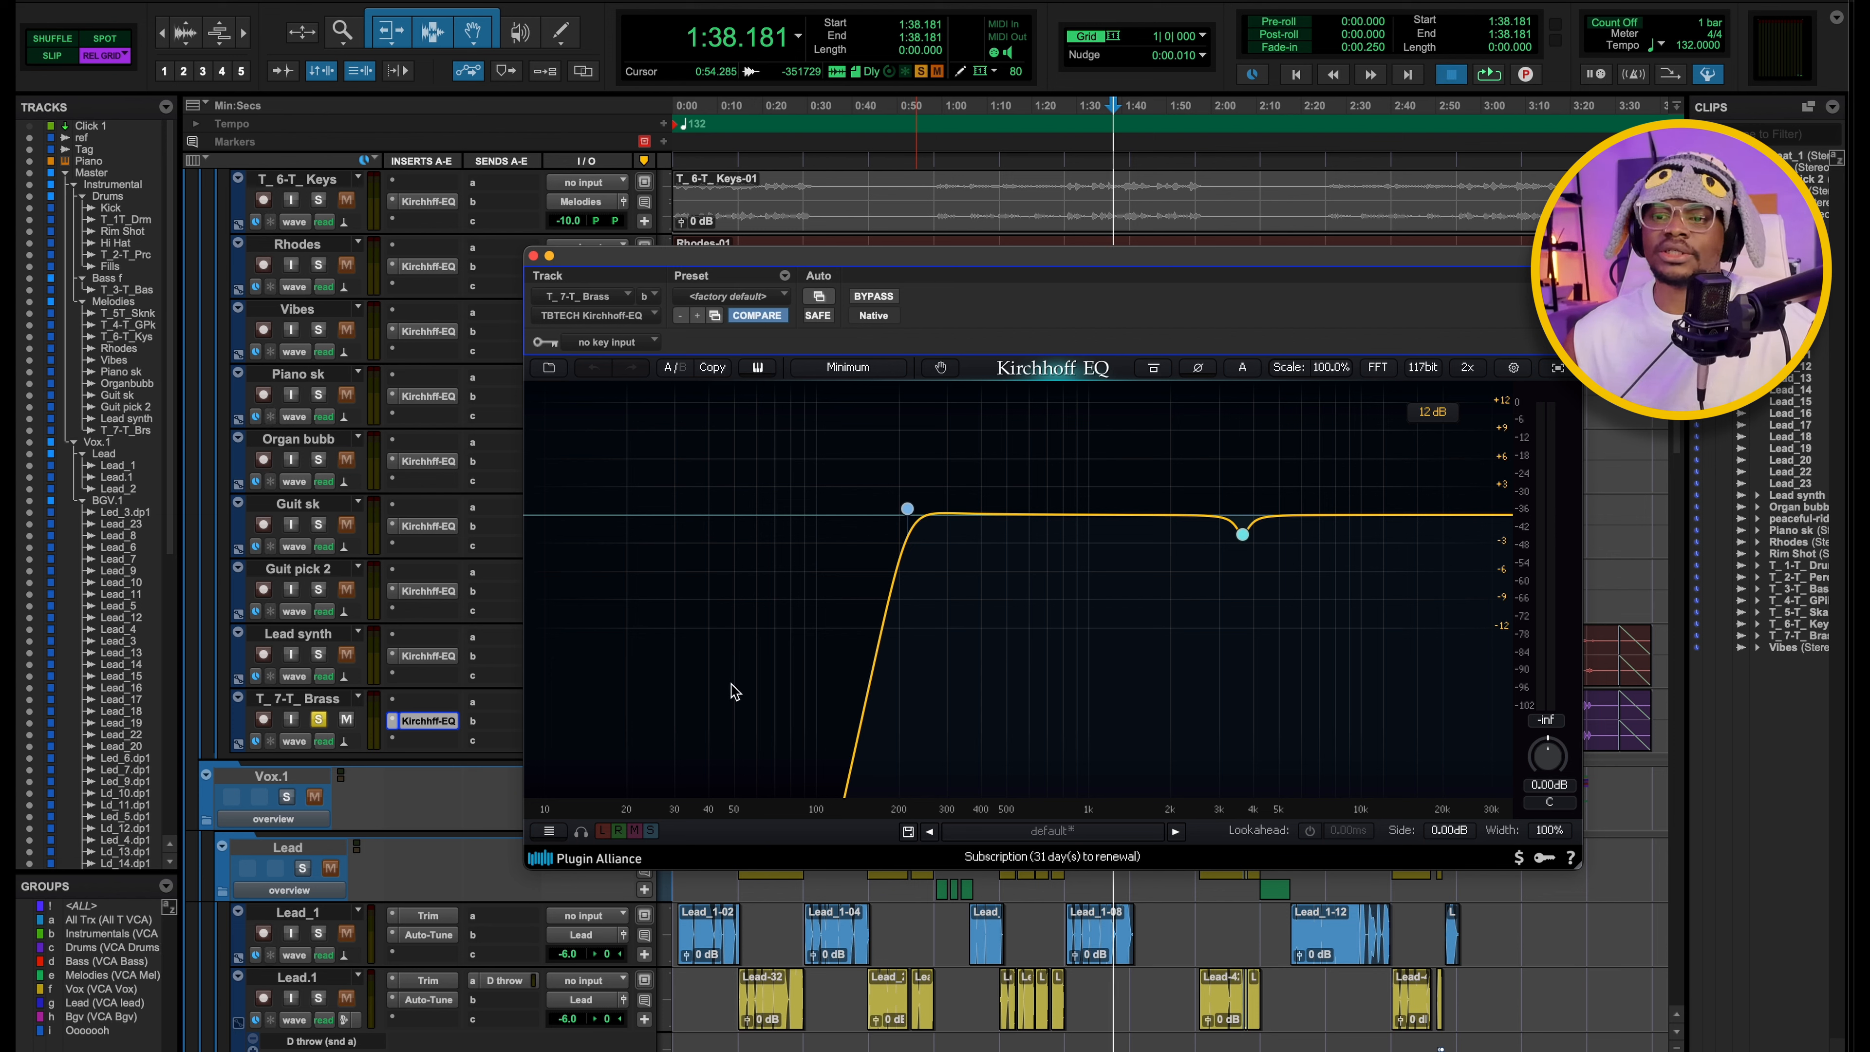
pyautogui.press('space')
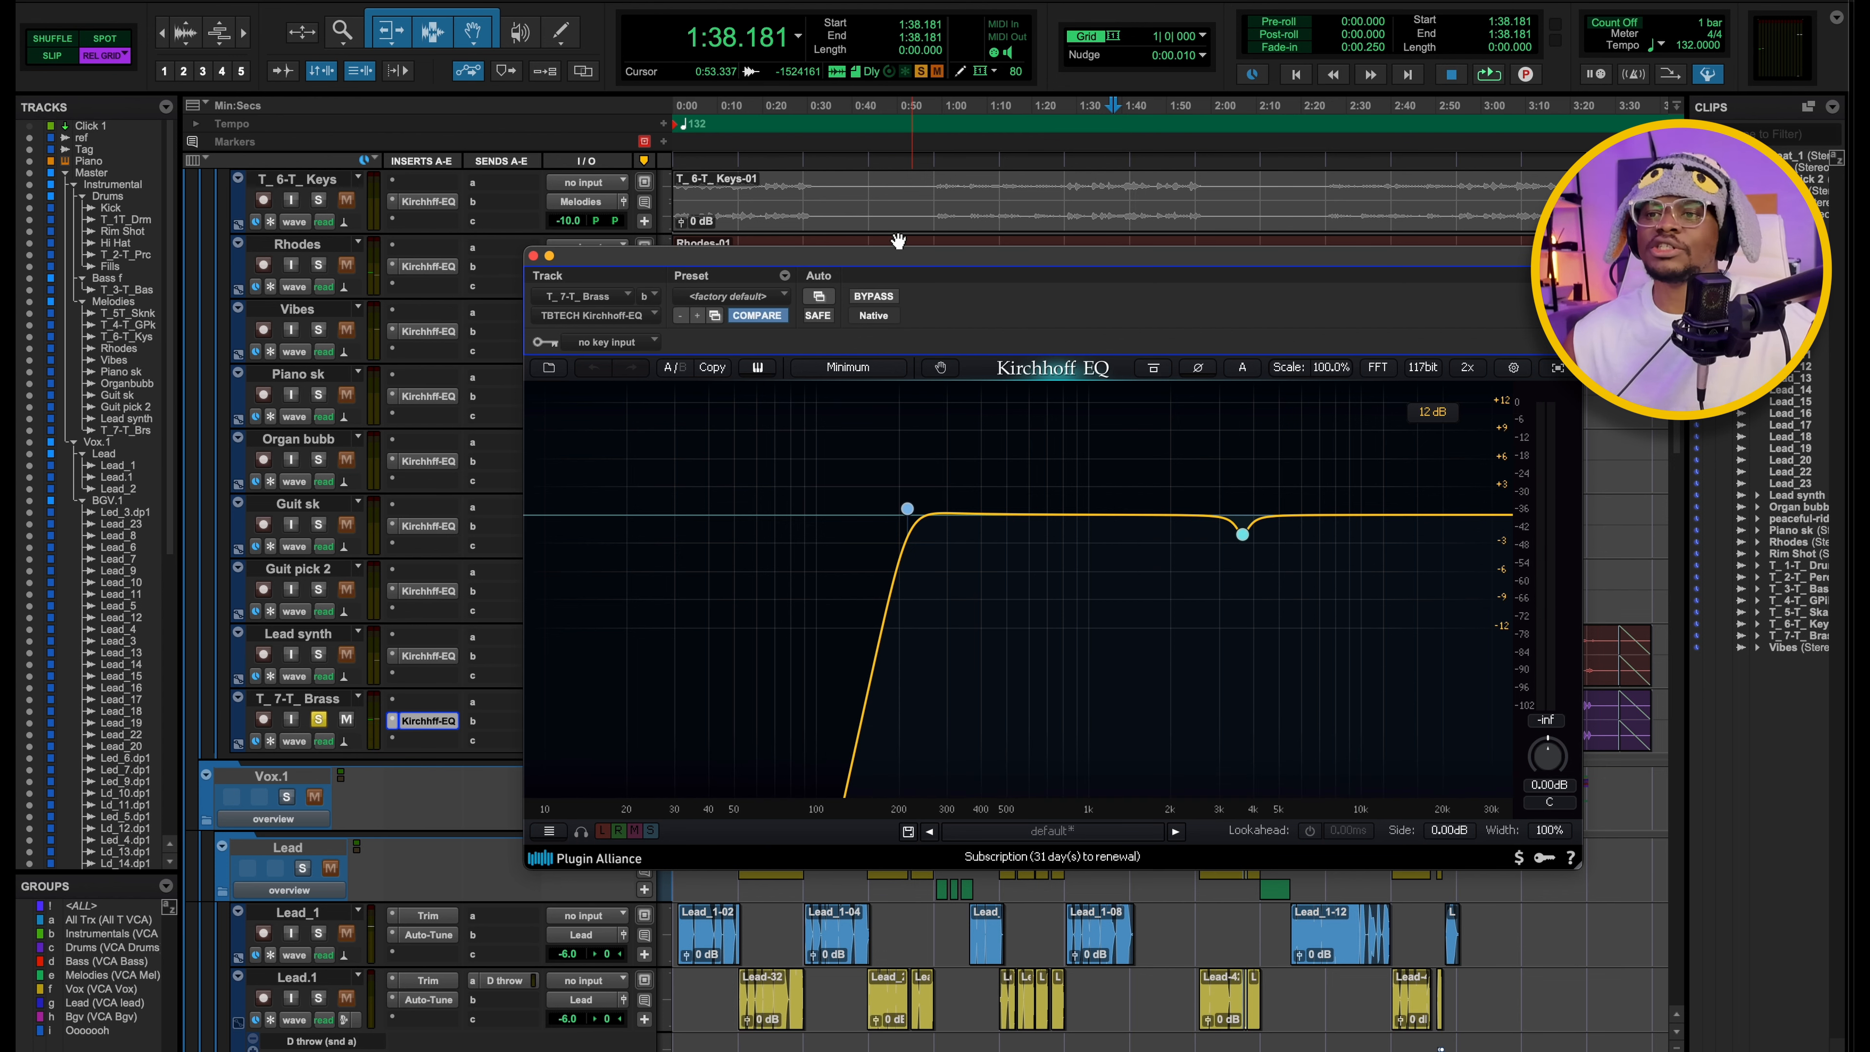
pyautogui.moveTo(913, 262); pyautogui.dragTo(853, 240)
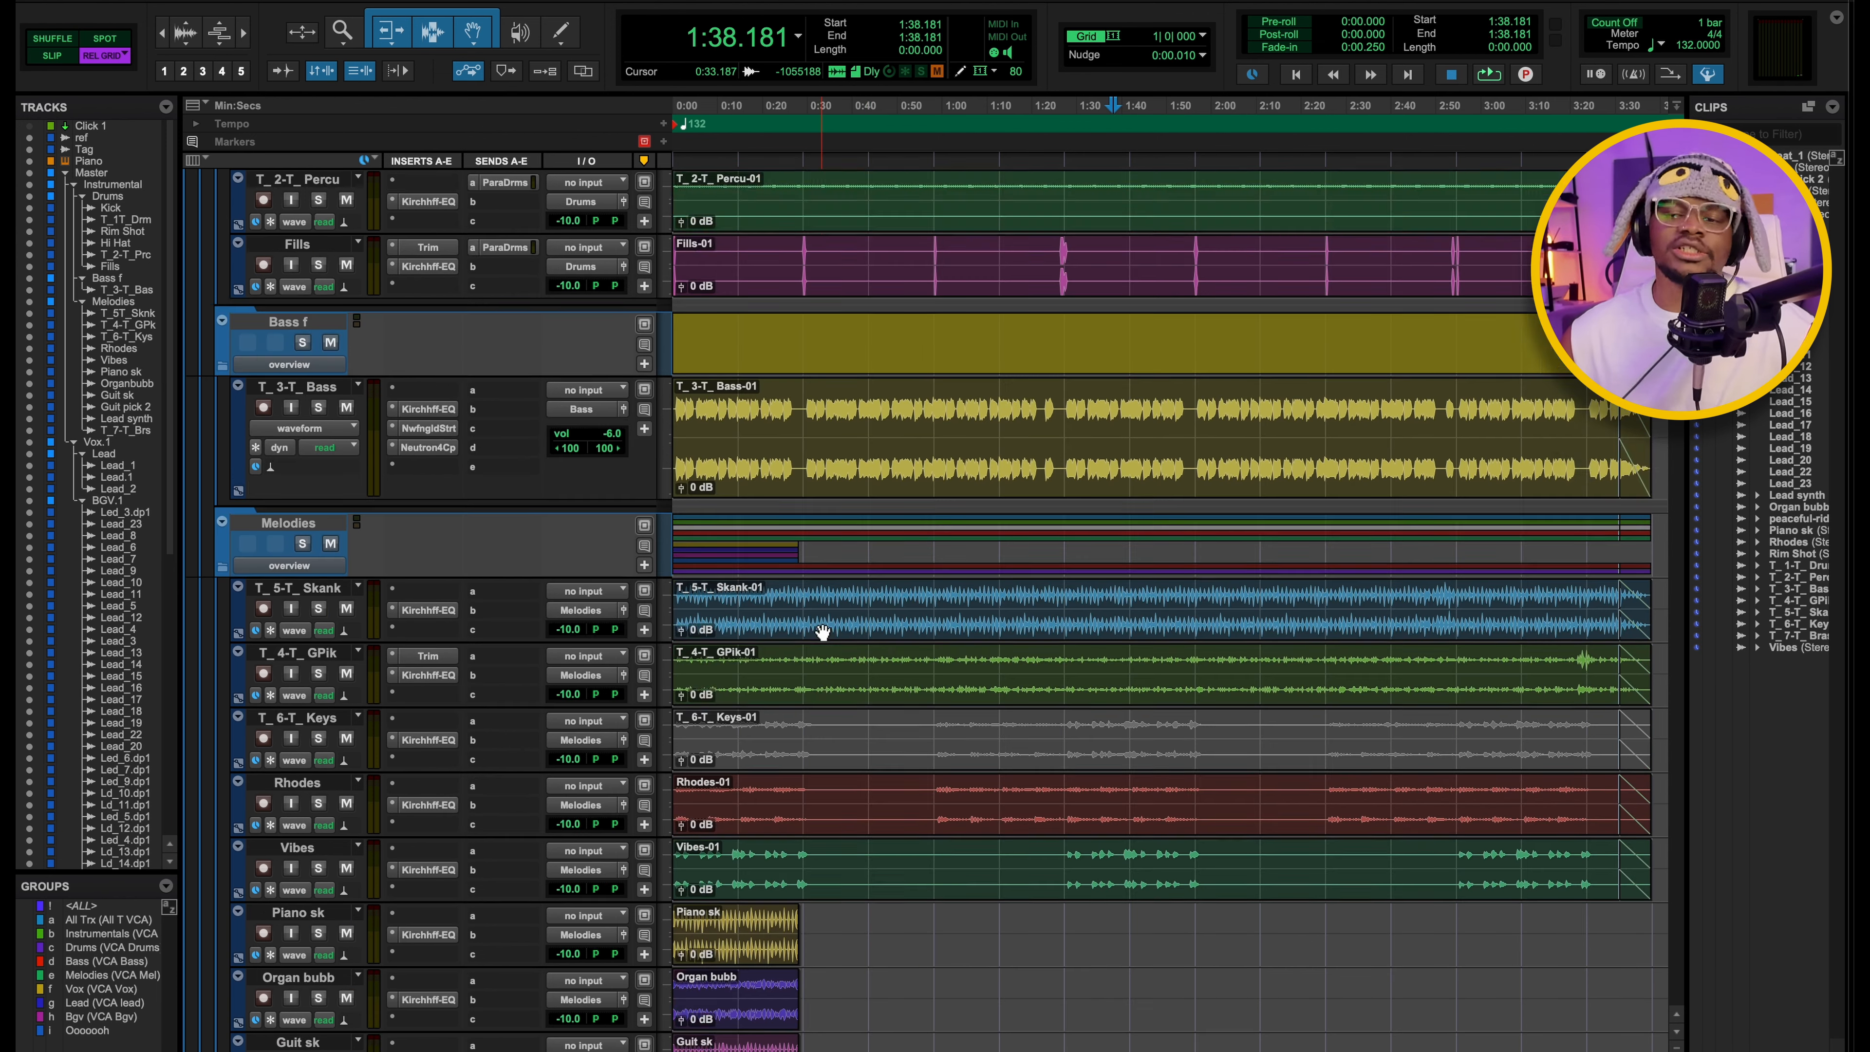
# Select the Kick track in the Drums folder and switch to the Mix window.
pyautogui.scroll(8, 822, 633)
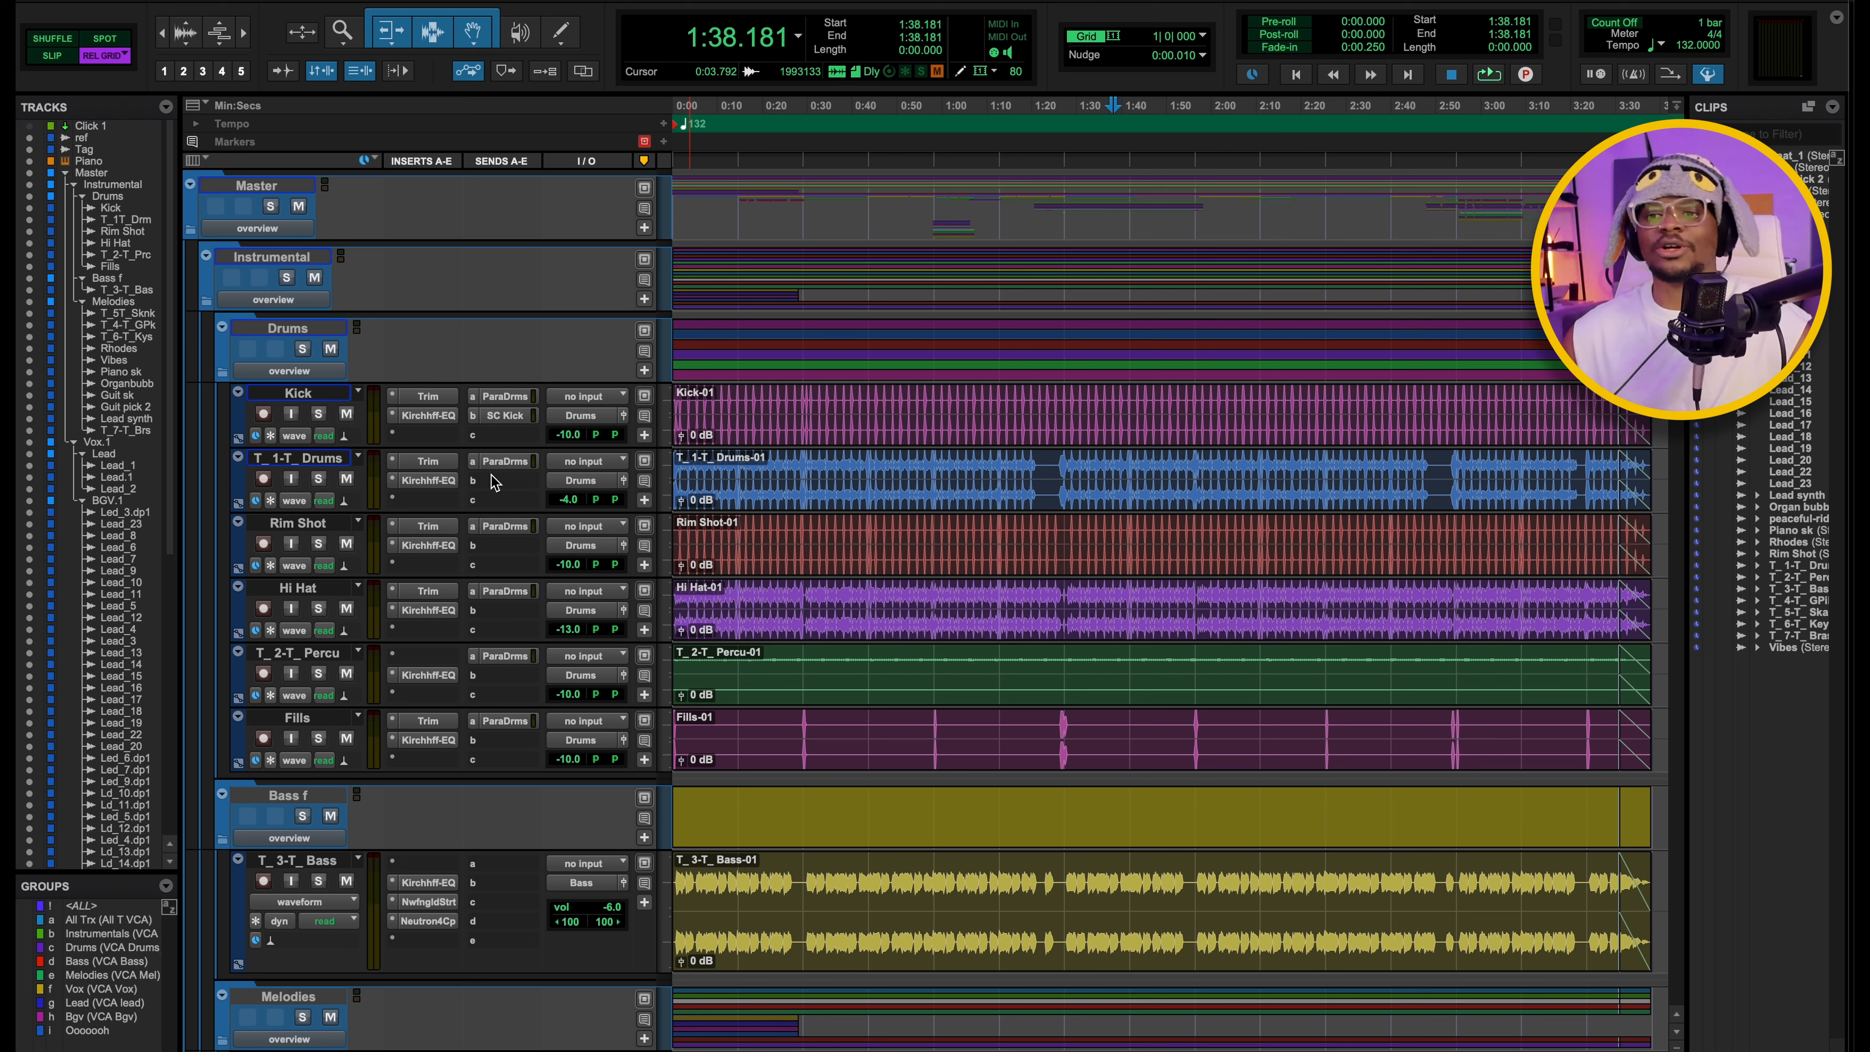
pyautogui.click(313, 393)
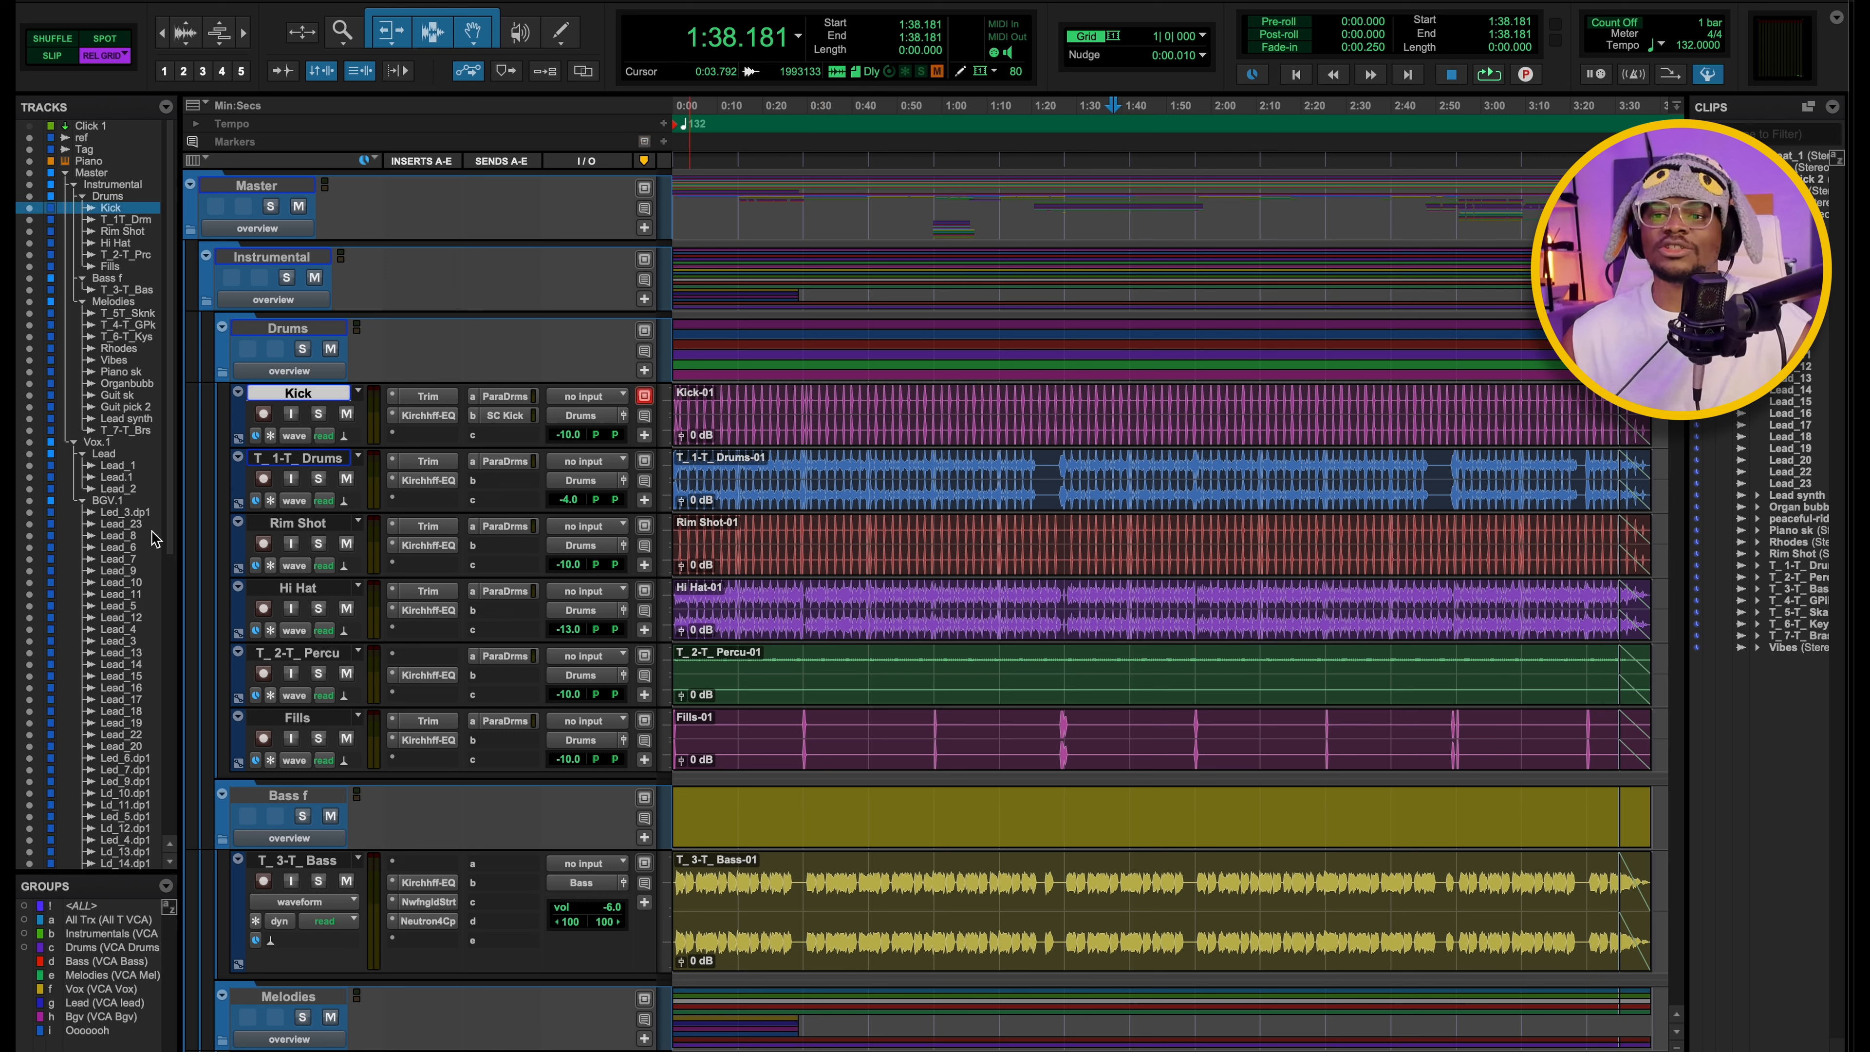
pyautogui.press('super+equal')
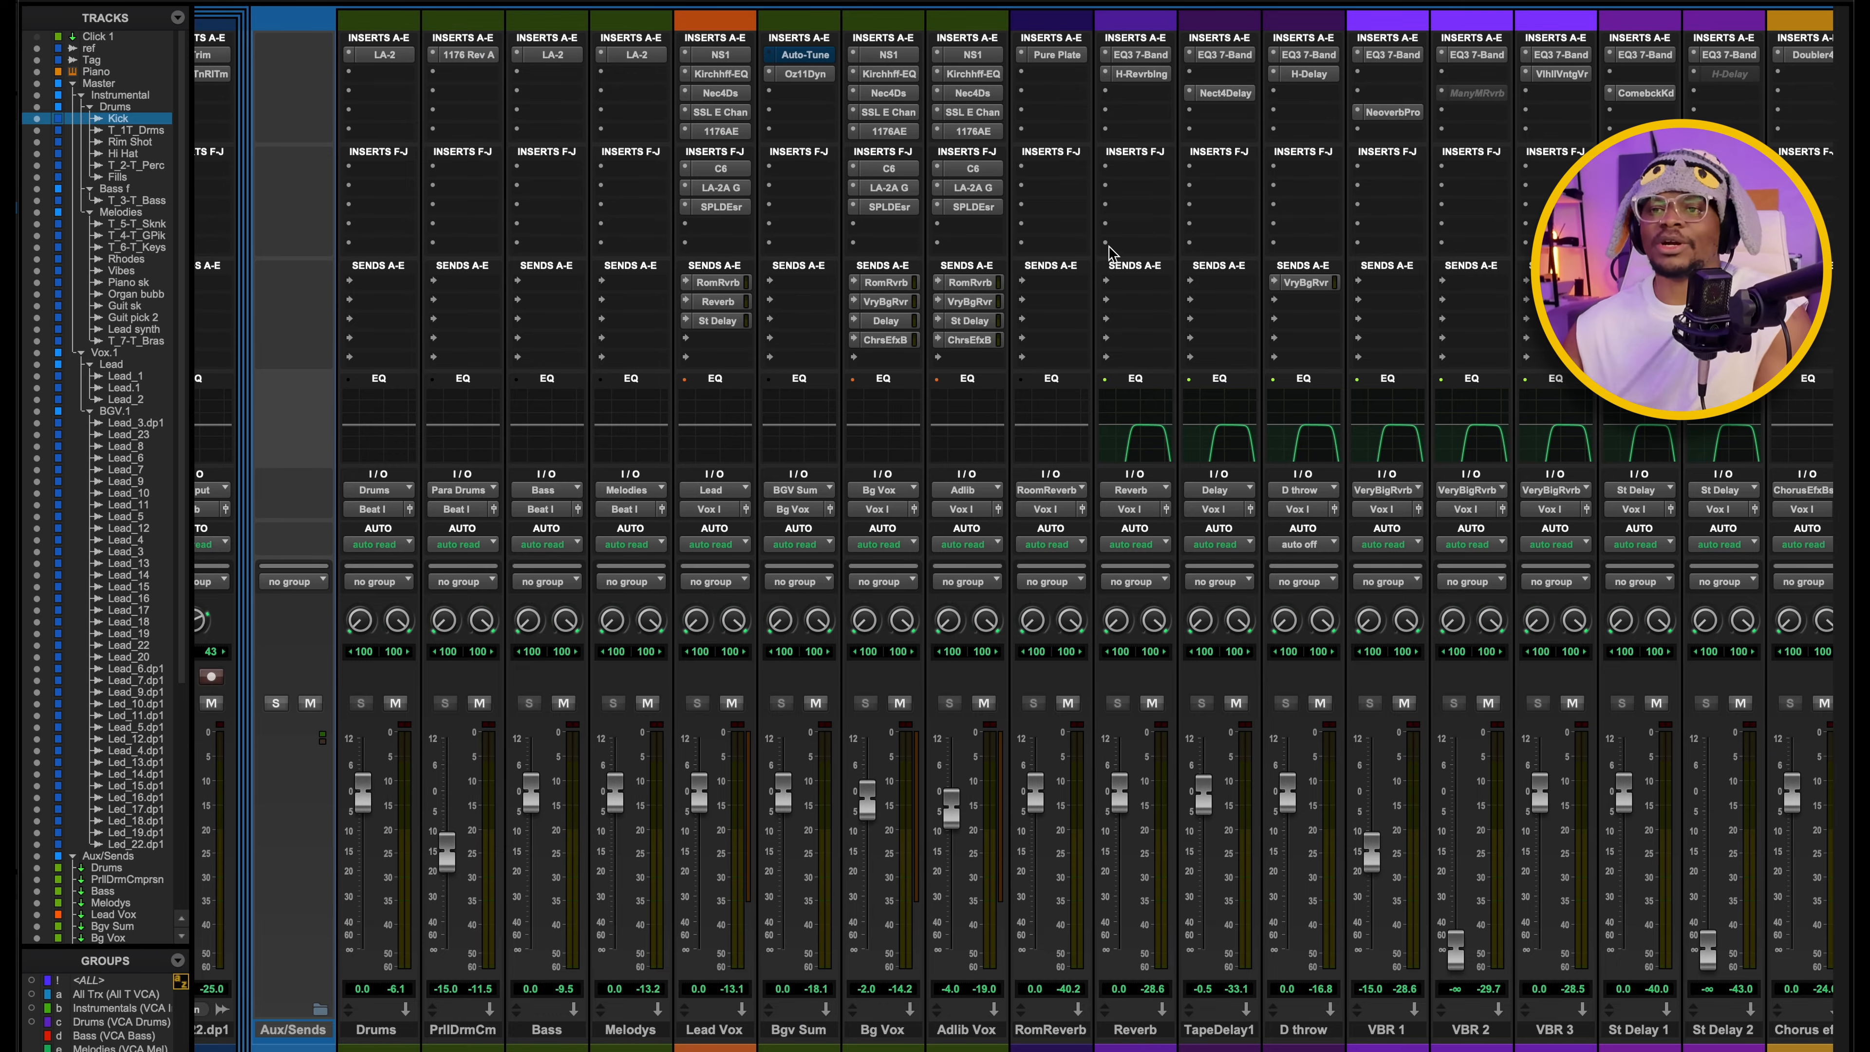
# Open the Drums aux's Teletronix LA-2, examine it alongside the drum tracks and close it.
pyautogui.hscroll(-5, 913, 218)
pyautogui.click(705, 54)
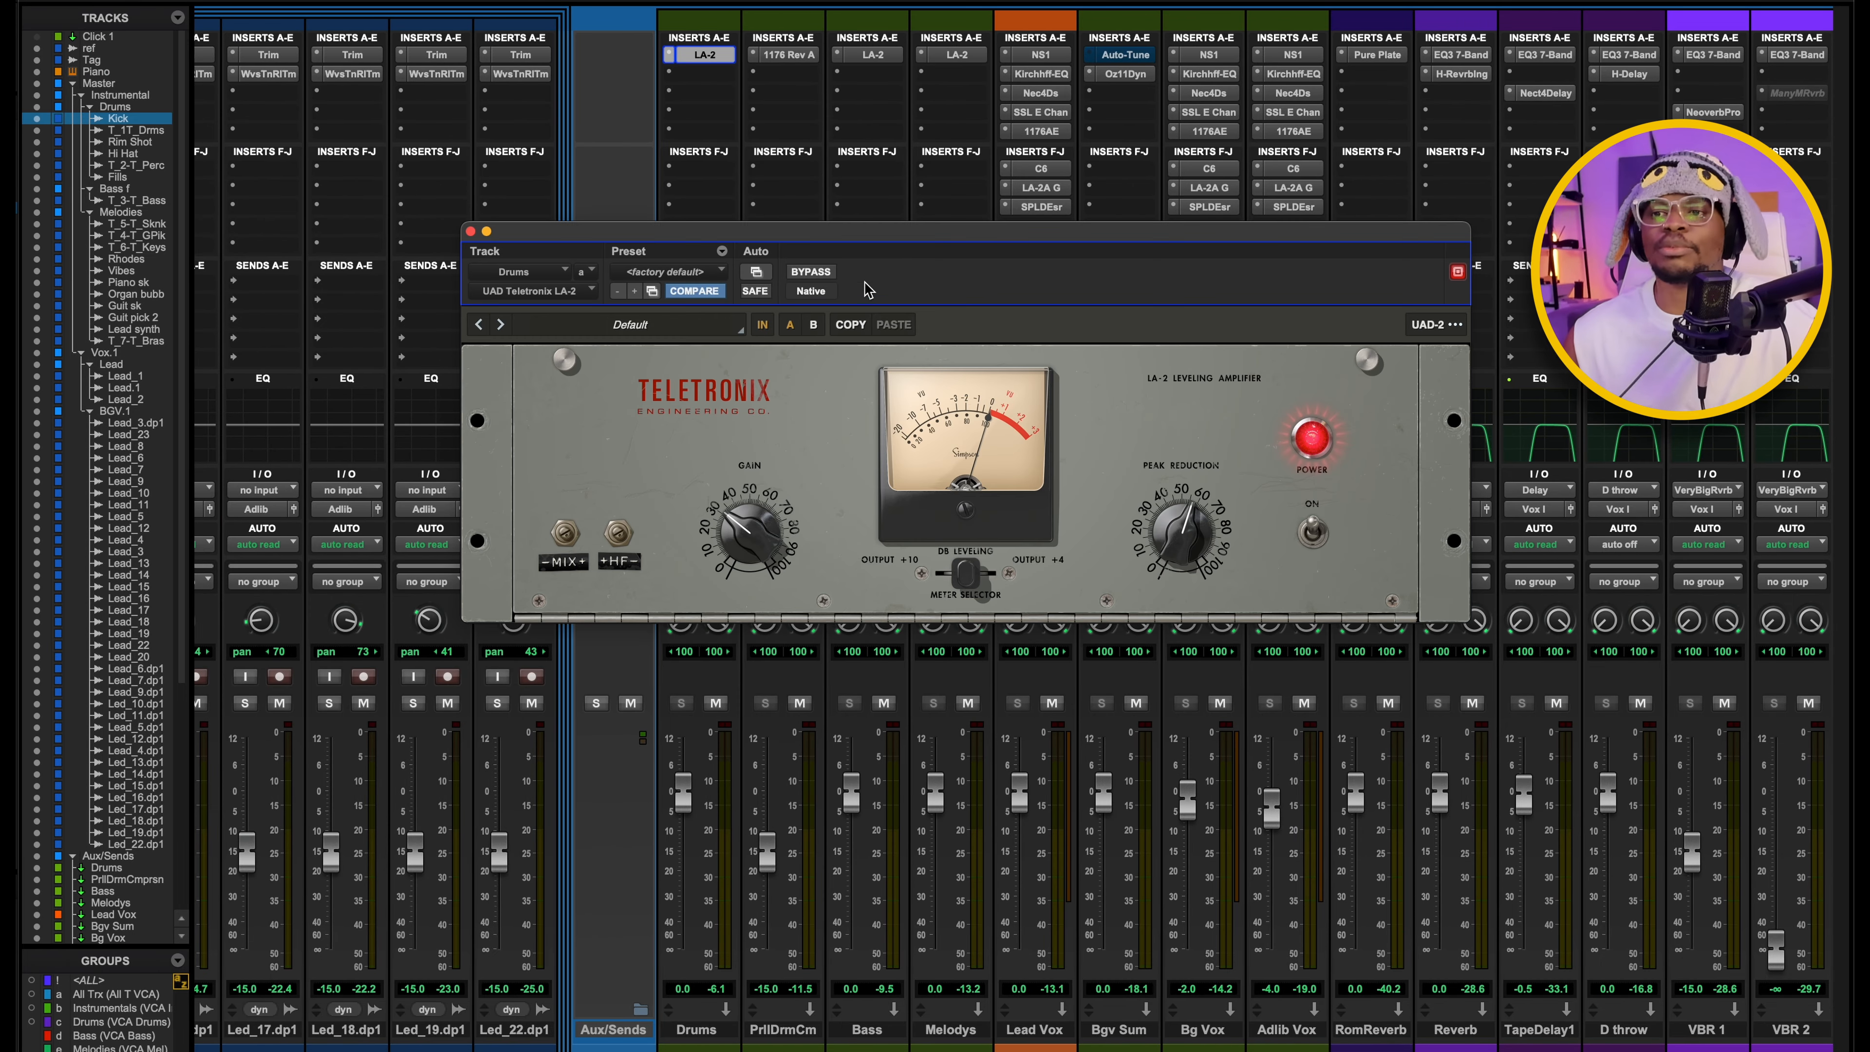
pyautogui.moveTo(825, 233); pyautogui.dragTo(925, 216)
pyautogui.hscroll(-20, 280, 283)
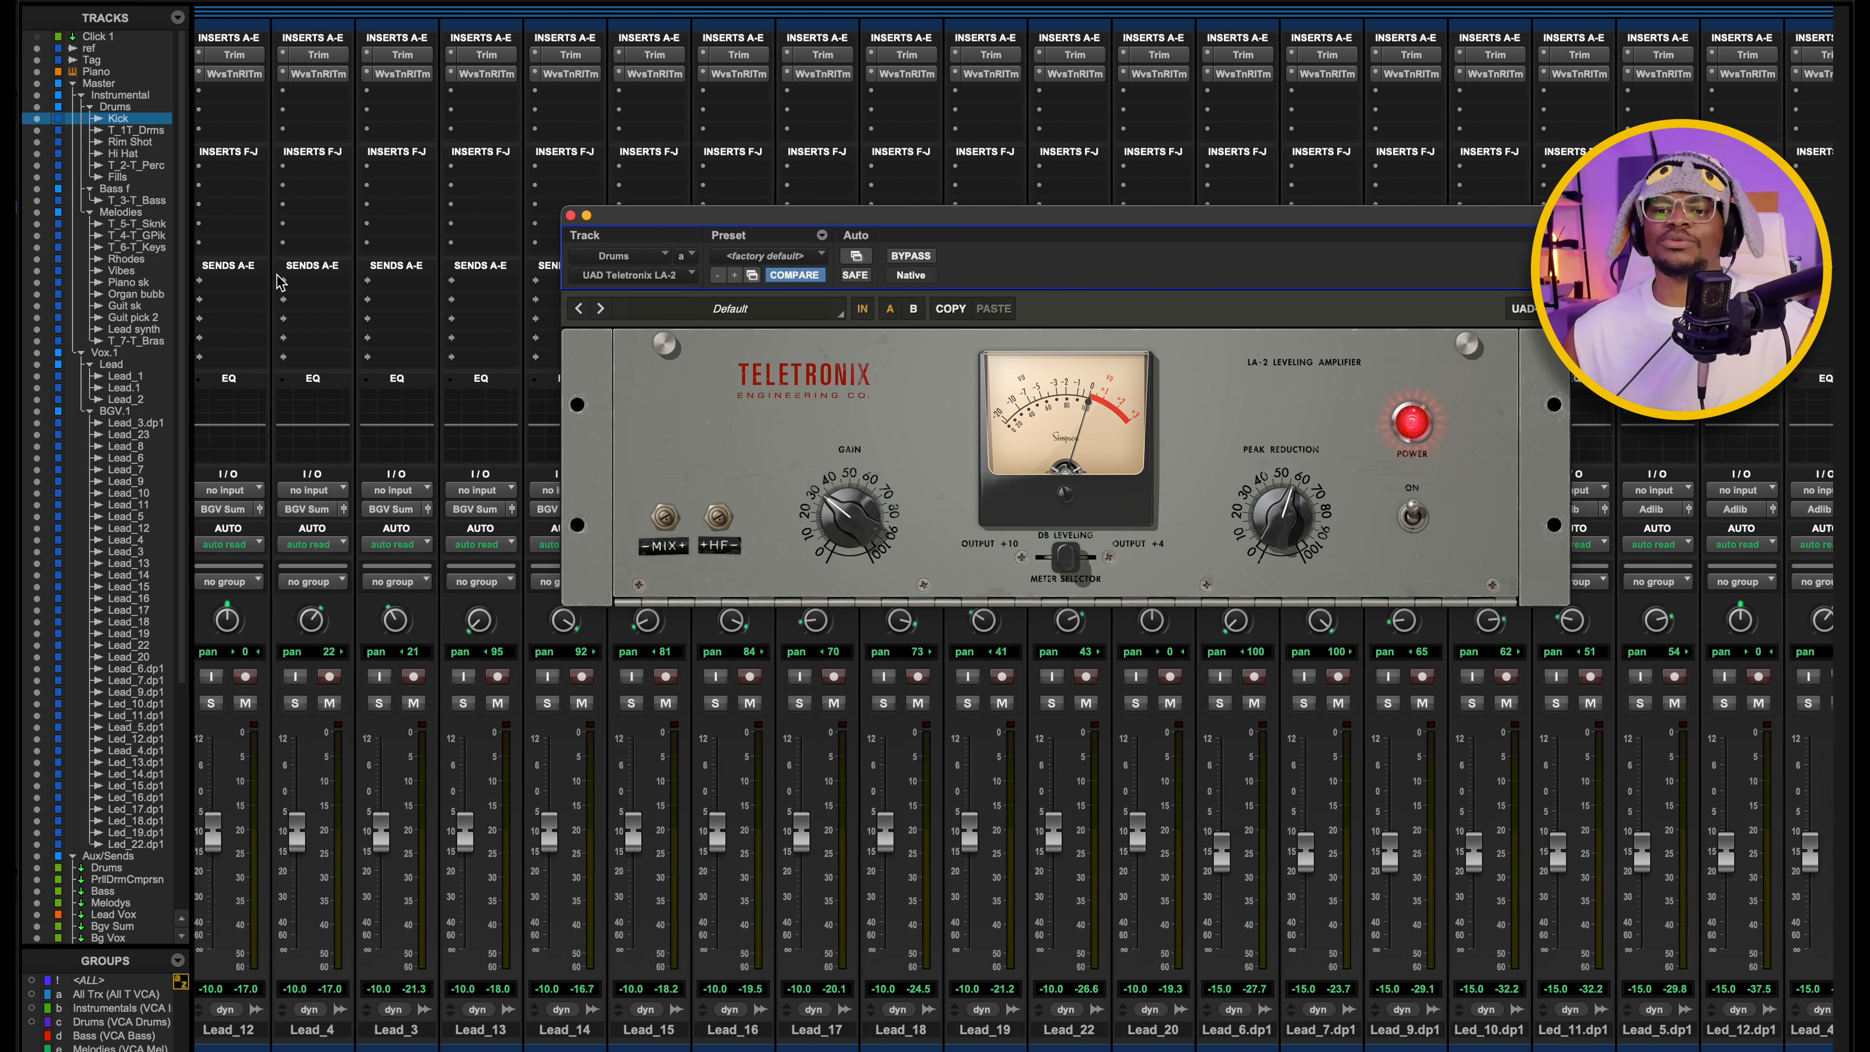
pyautogui.hscroll(-2, 278, 283)
pyautogui.hscroll(-15, 532, 823)
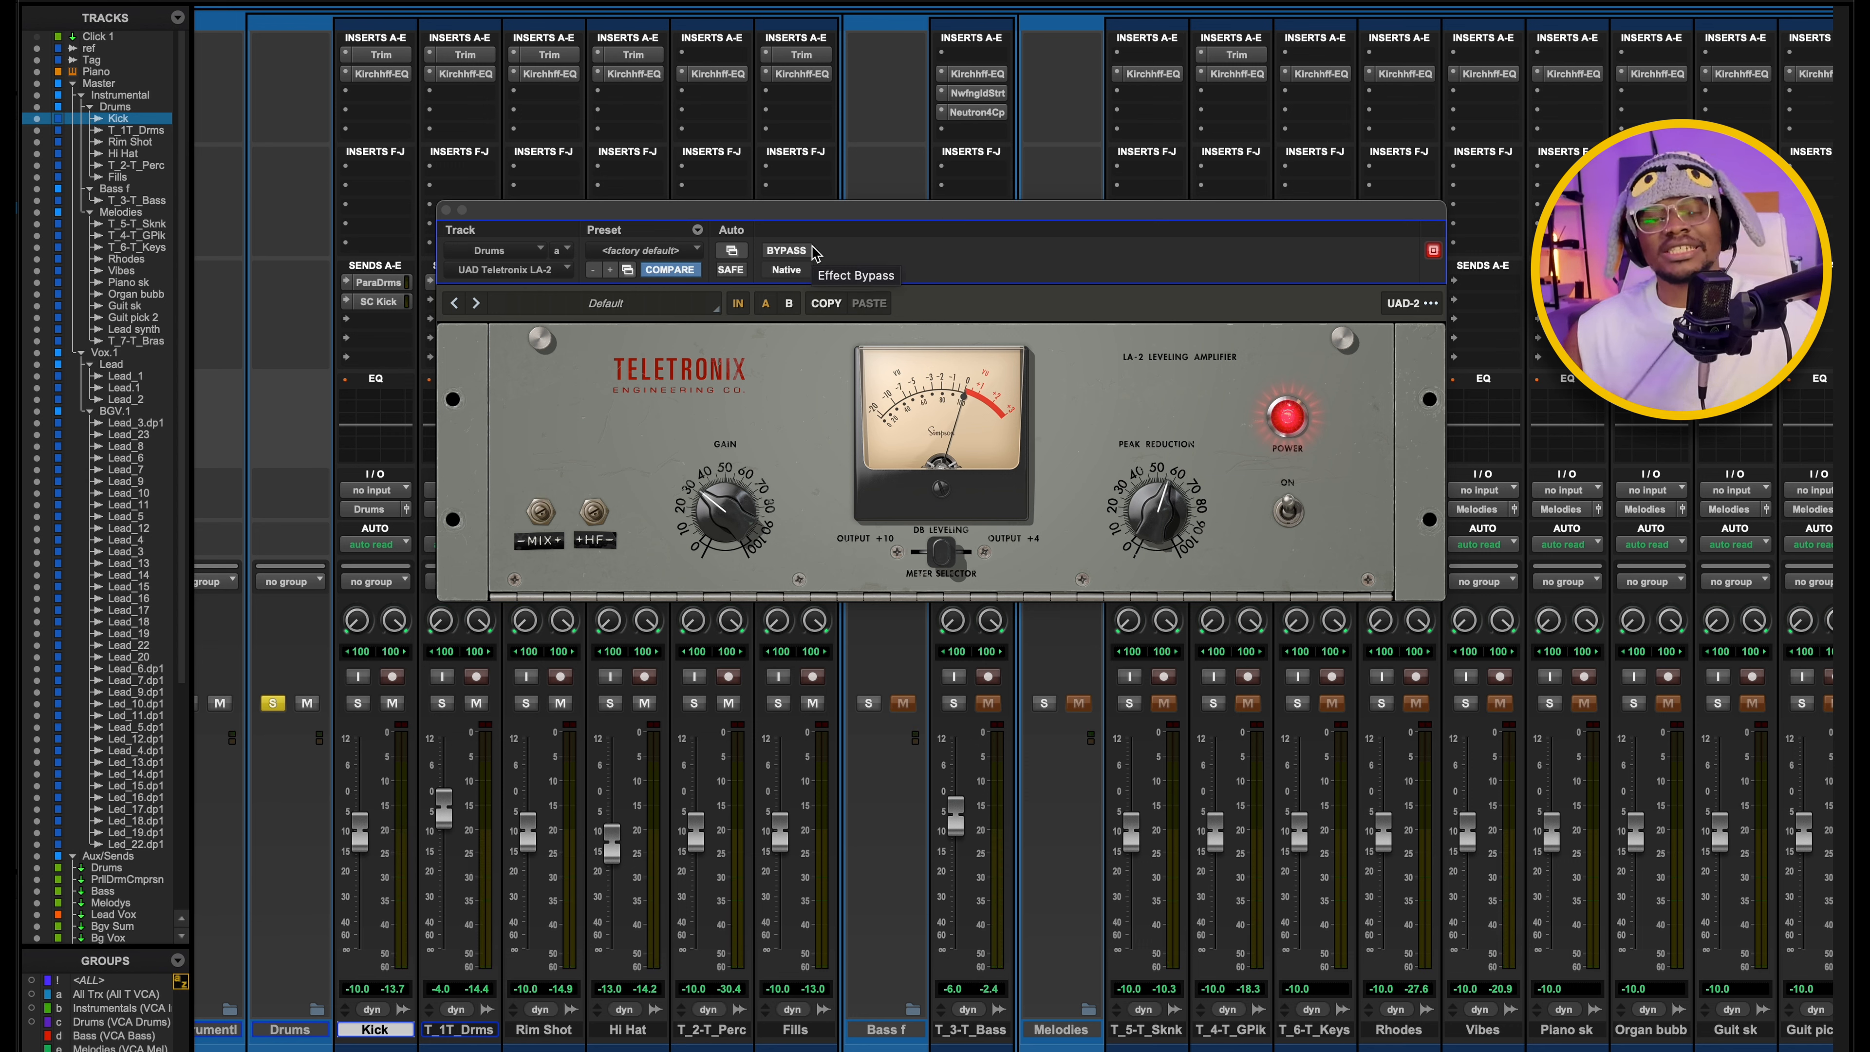
pyautogui.click(447, 211)
# Review the drum tracks' ParaDrms sends and open the 1176 Rev A compressor on the parallel drum compression aux.
pyautogui.hscroll(-5, 844, 302)
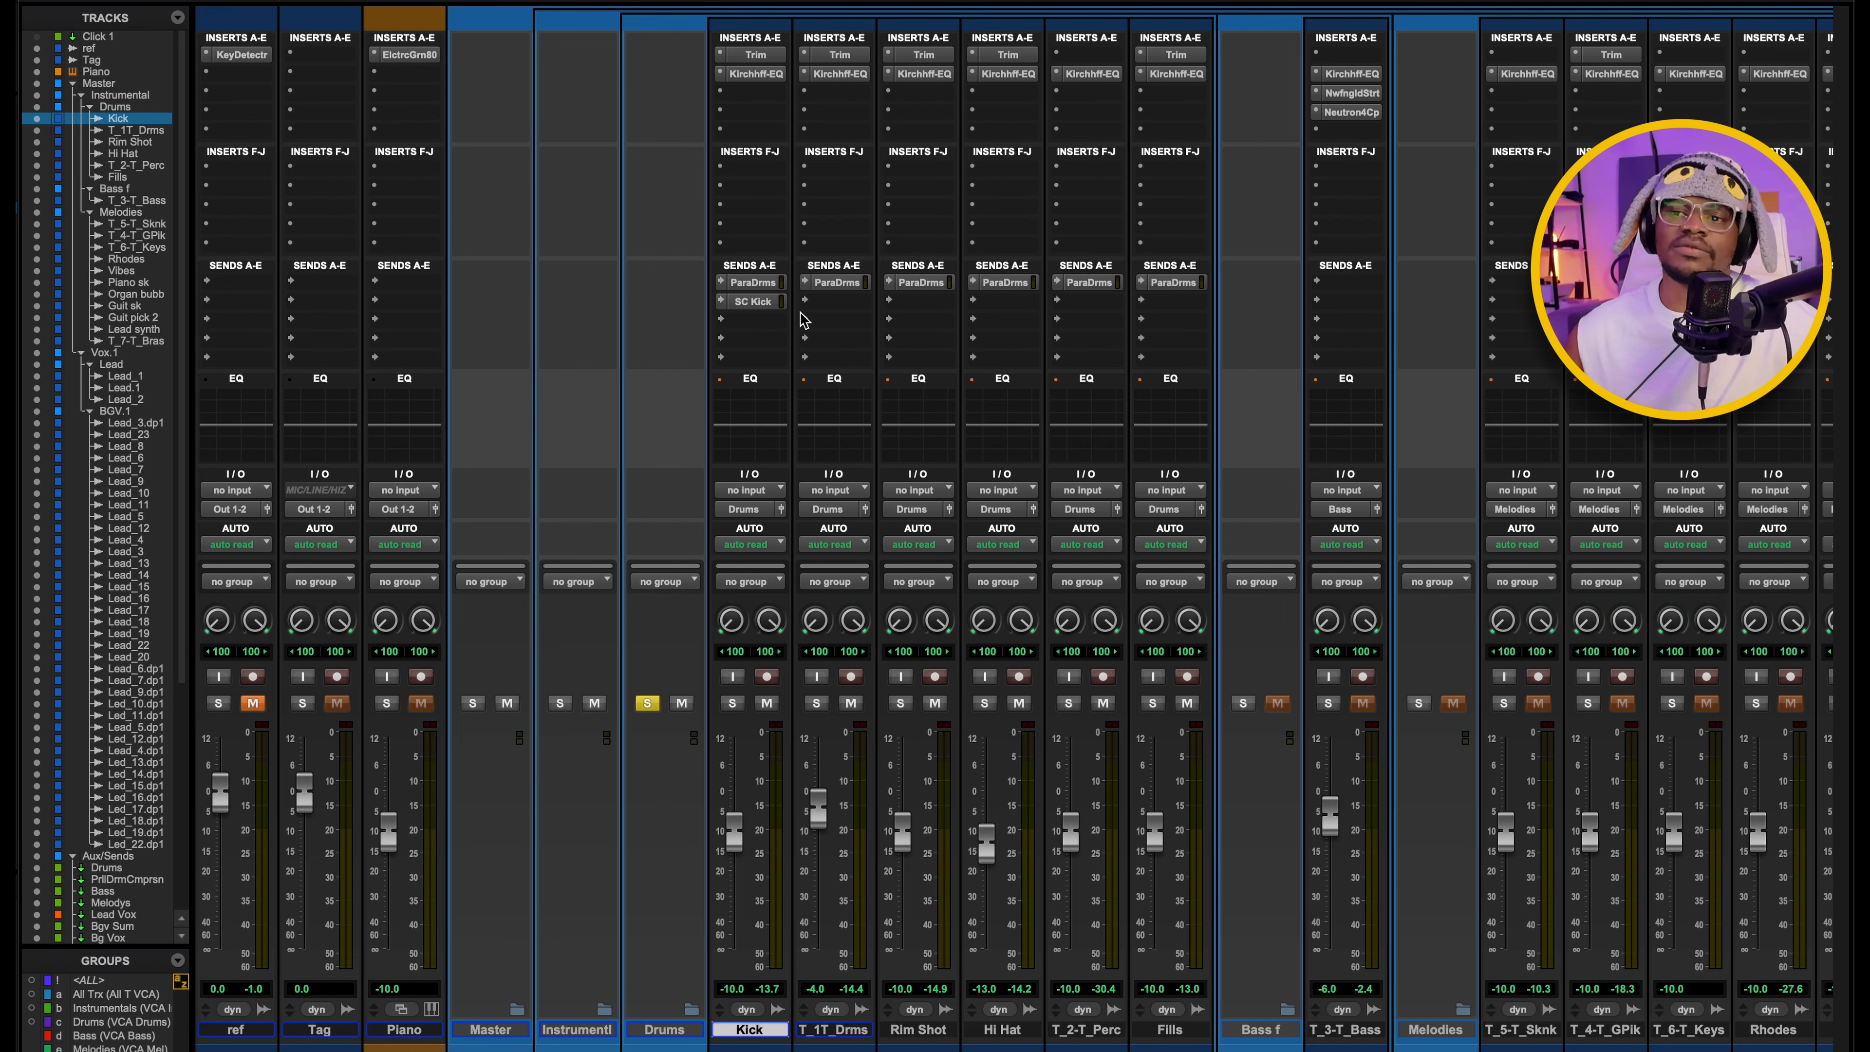
pyautogui.hscroll(15, 1111, 567)
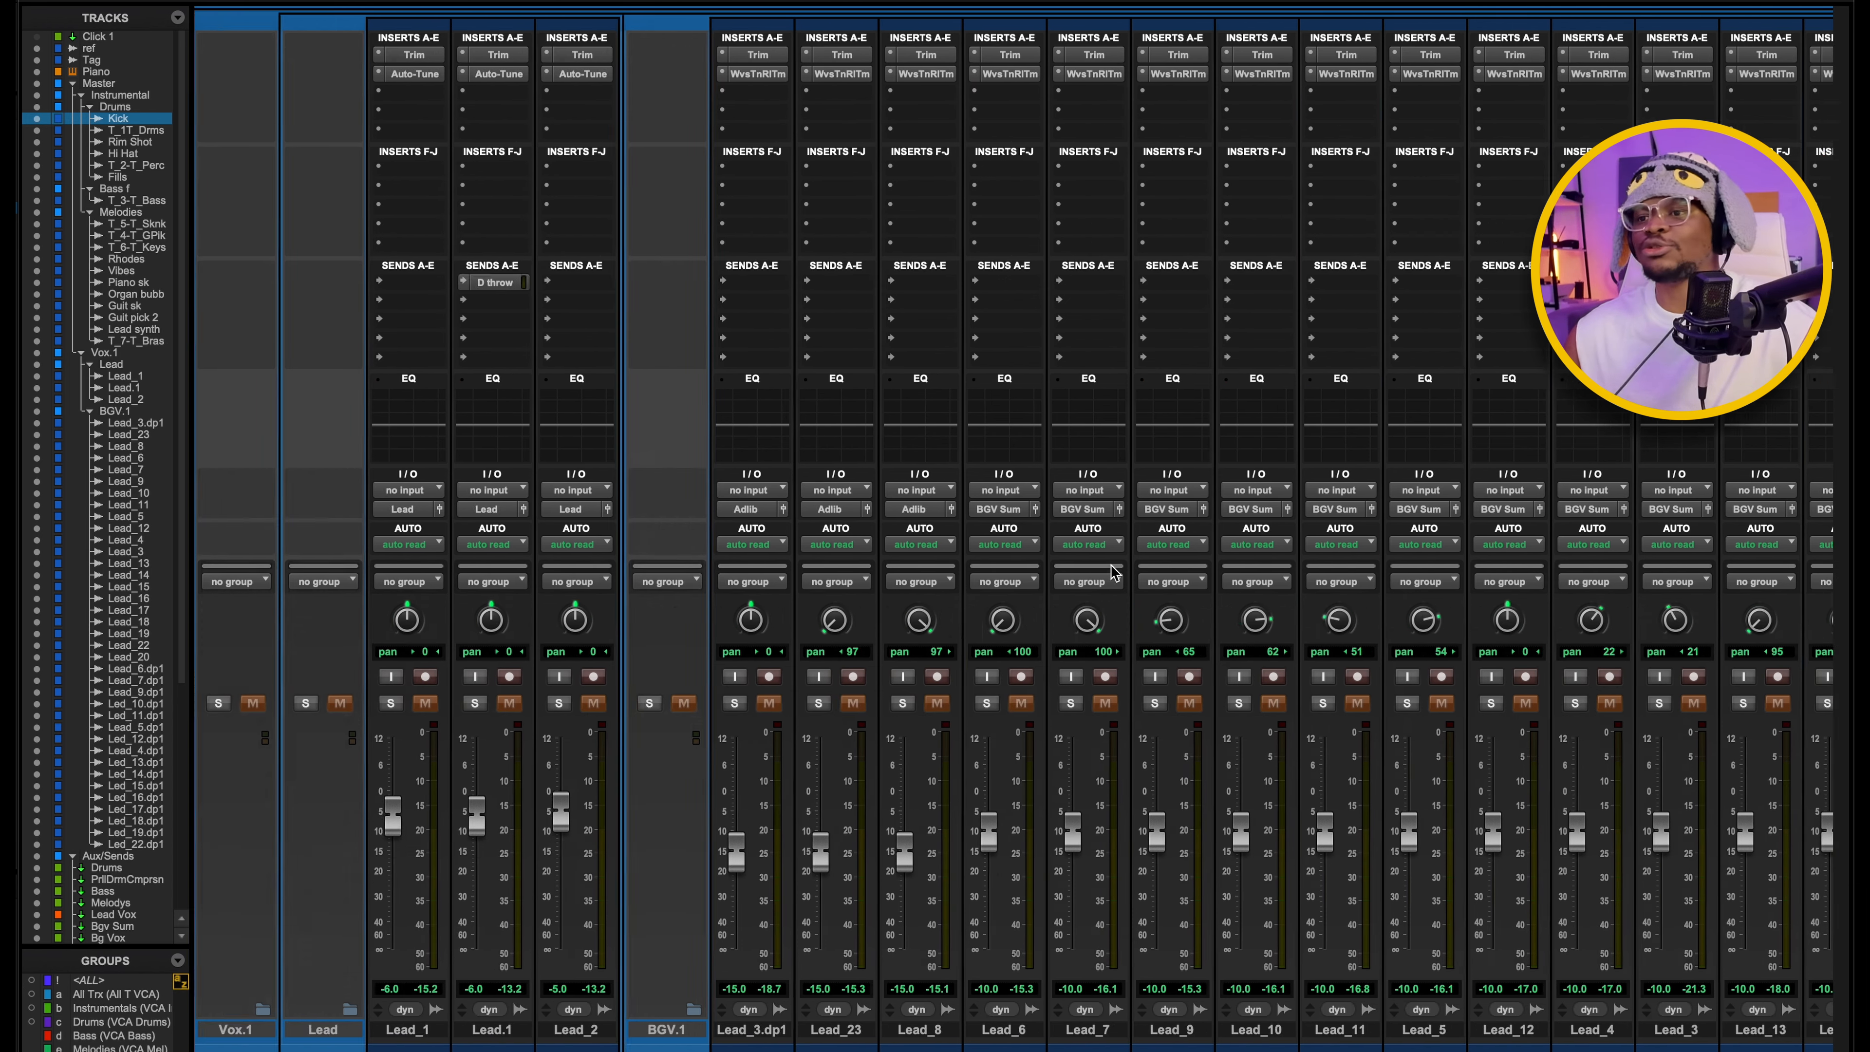
pyautogui.hscroll(10, 1123, 565)
pyautogui.click(534, 54)
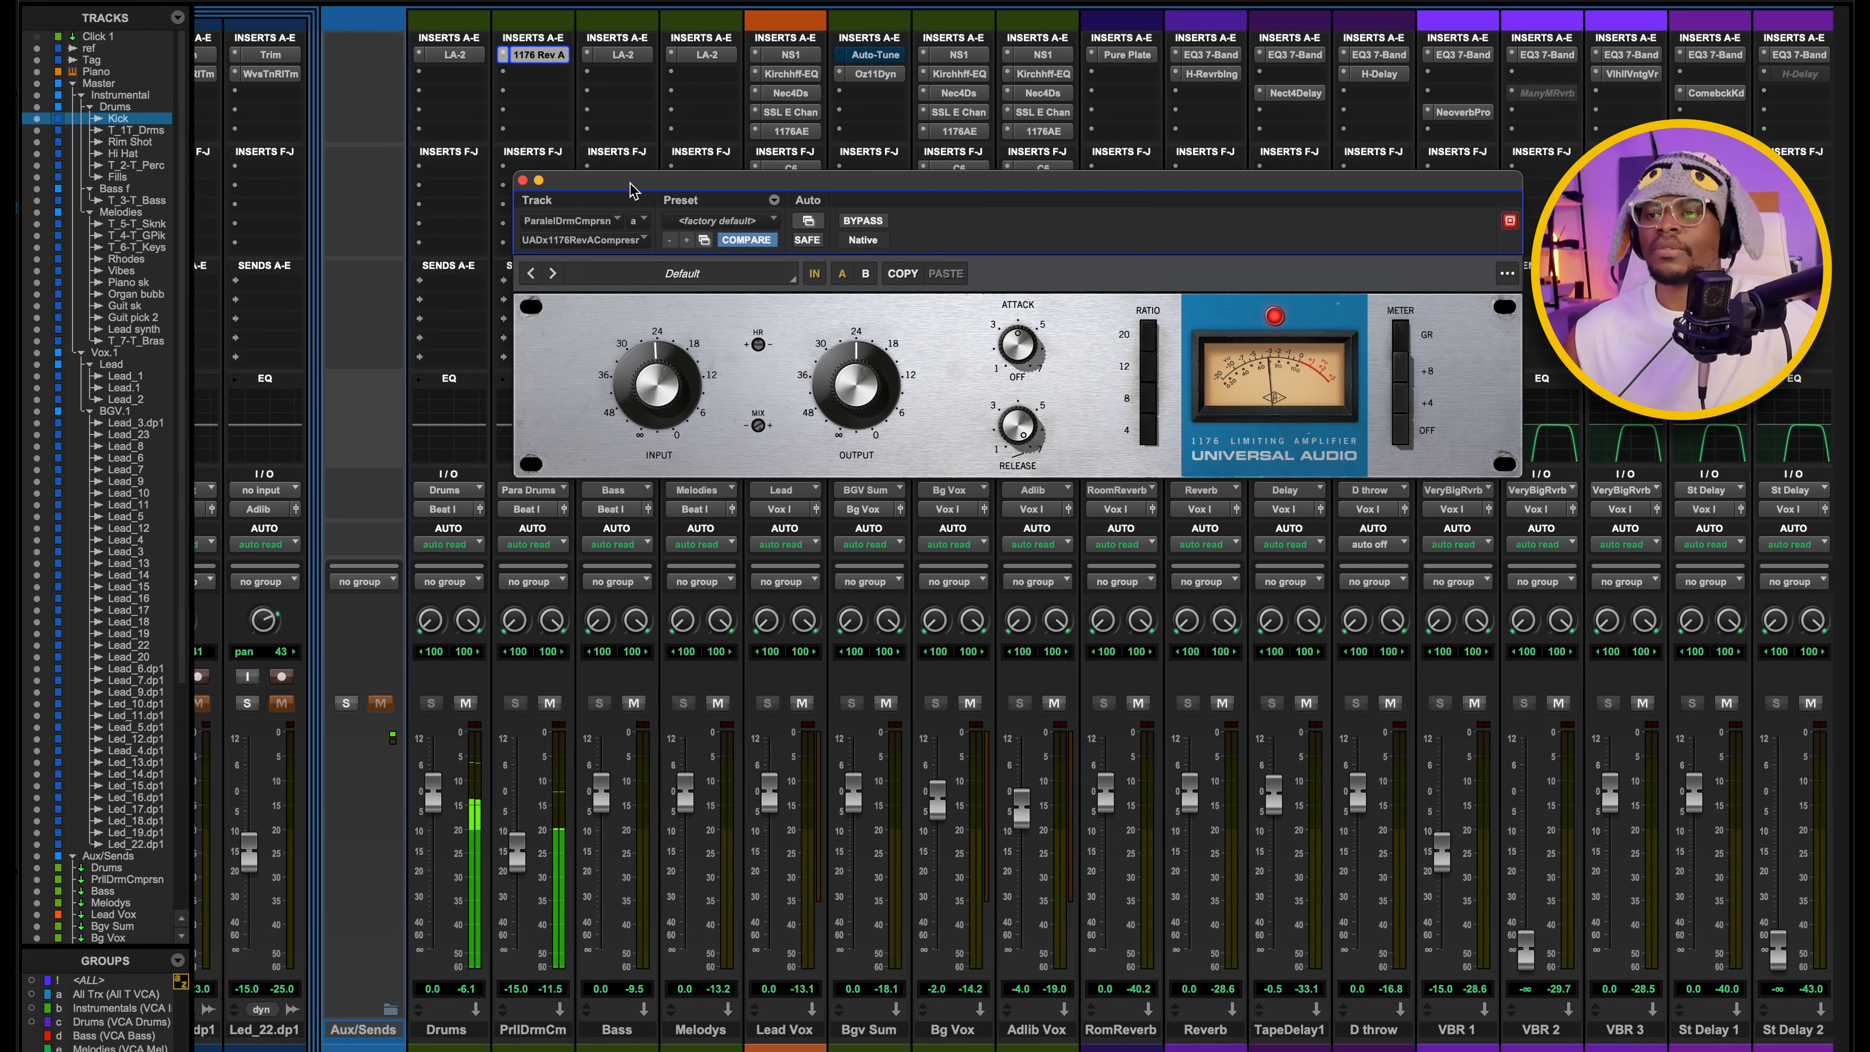
pyautogui.moveTo(630, 192); pyautogui.dragTo(749, 187)
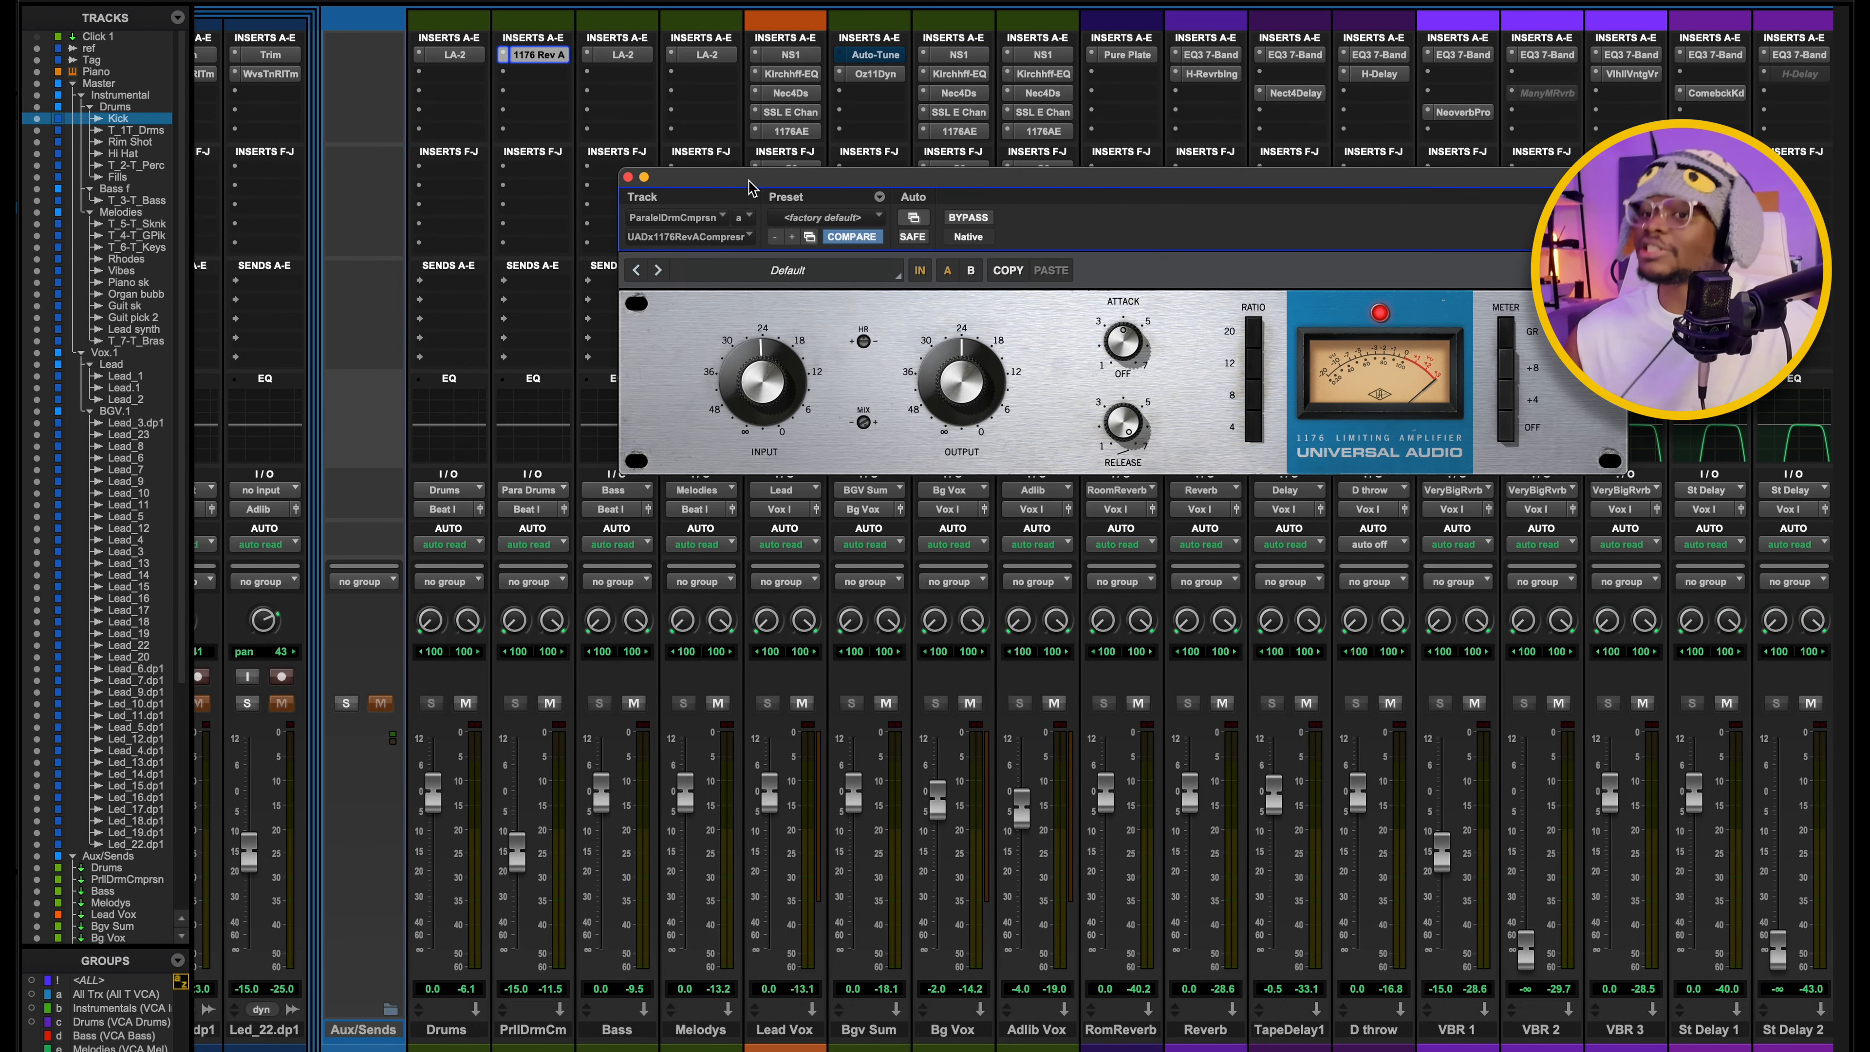
# Compare the drums with the parallel compression aux muted and unmuted during playback, then stop and close the 1176.
pyautogui.hscroll(-1, 445, 170)
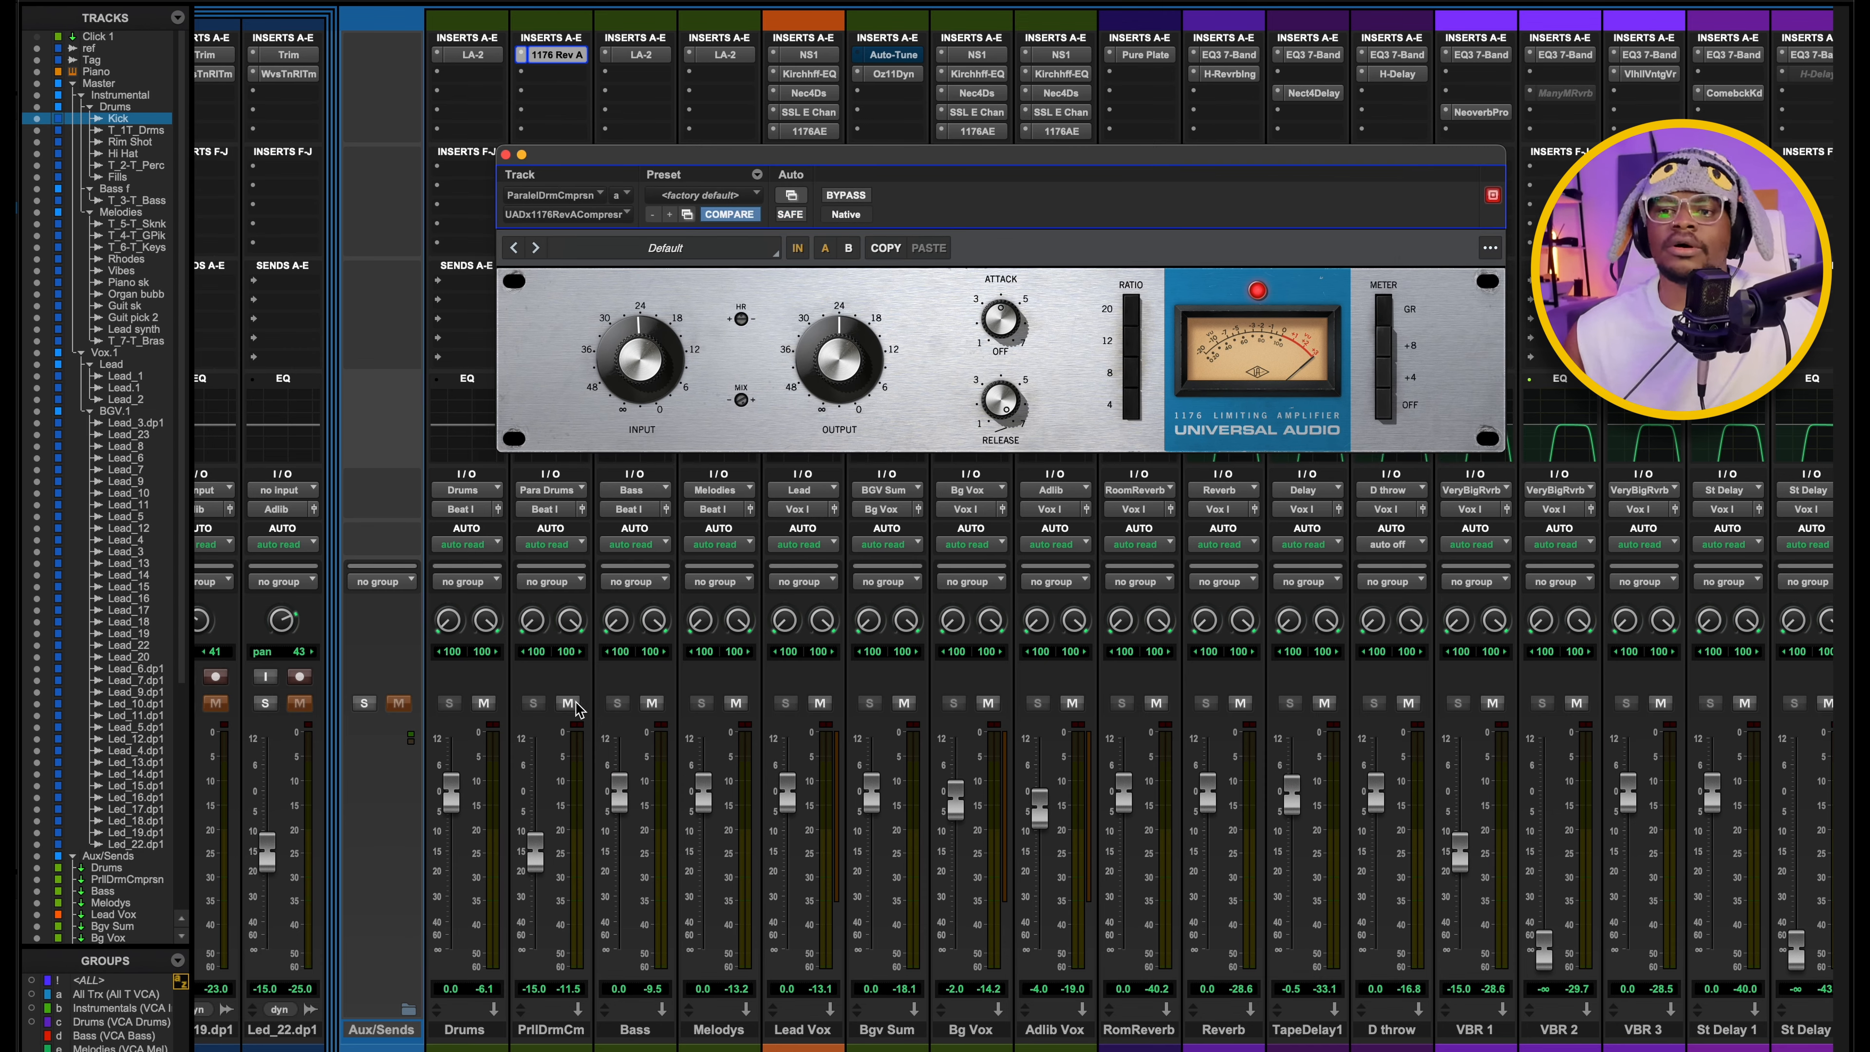
pyautogui.click(574, 706)
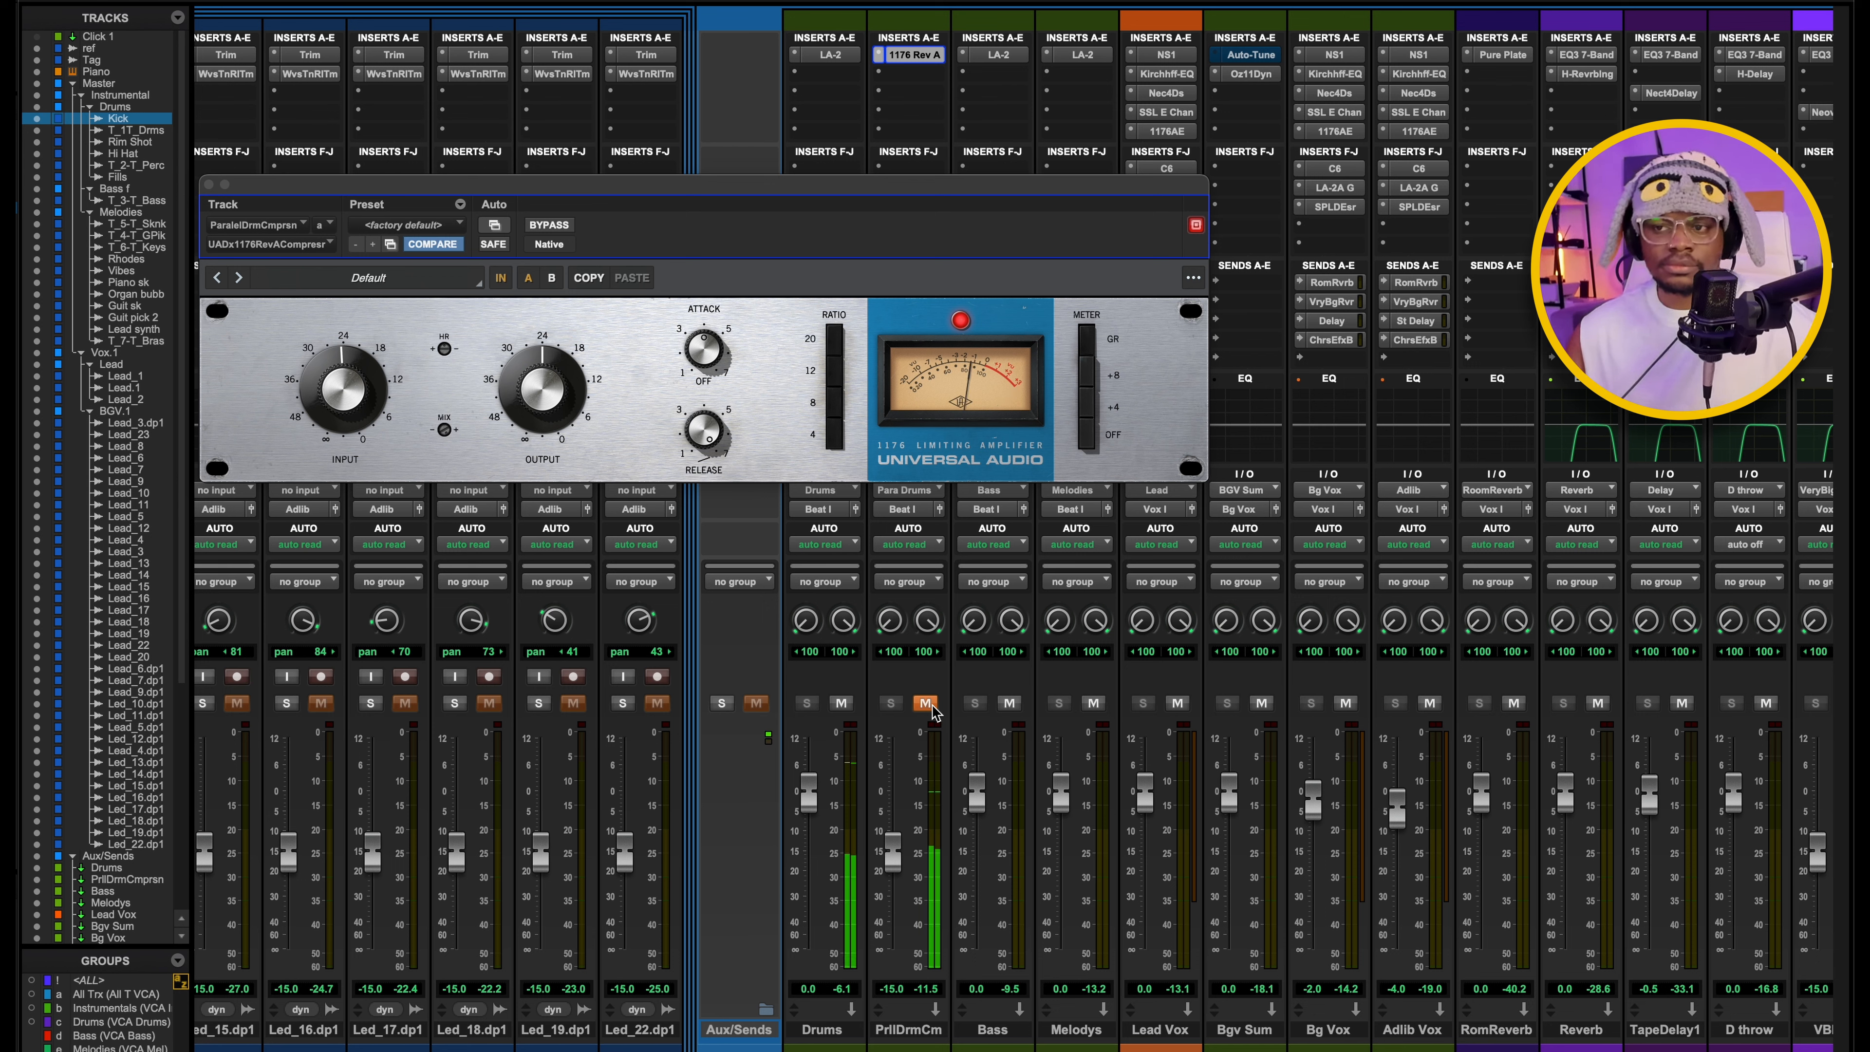
pyautogui.click(926, 704)
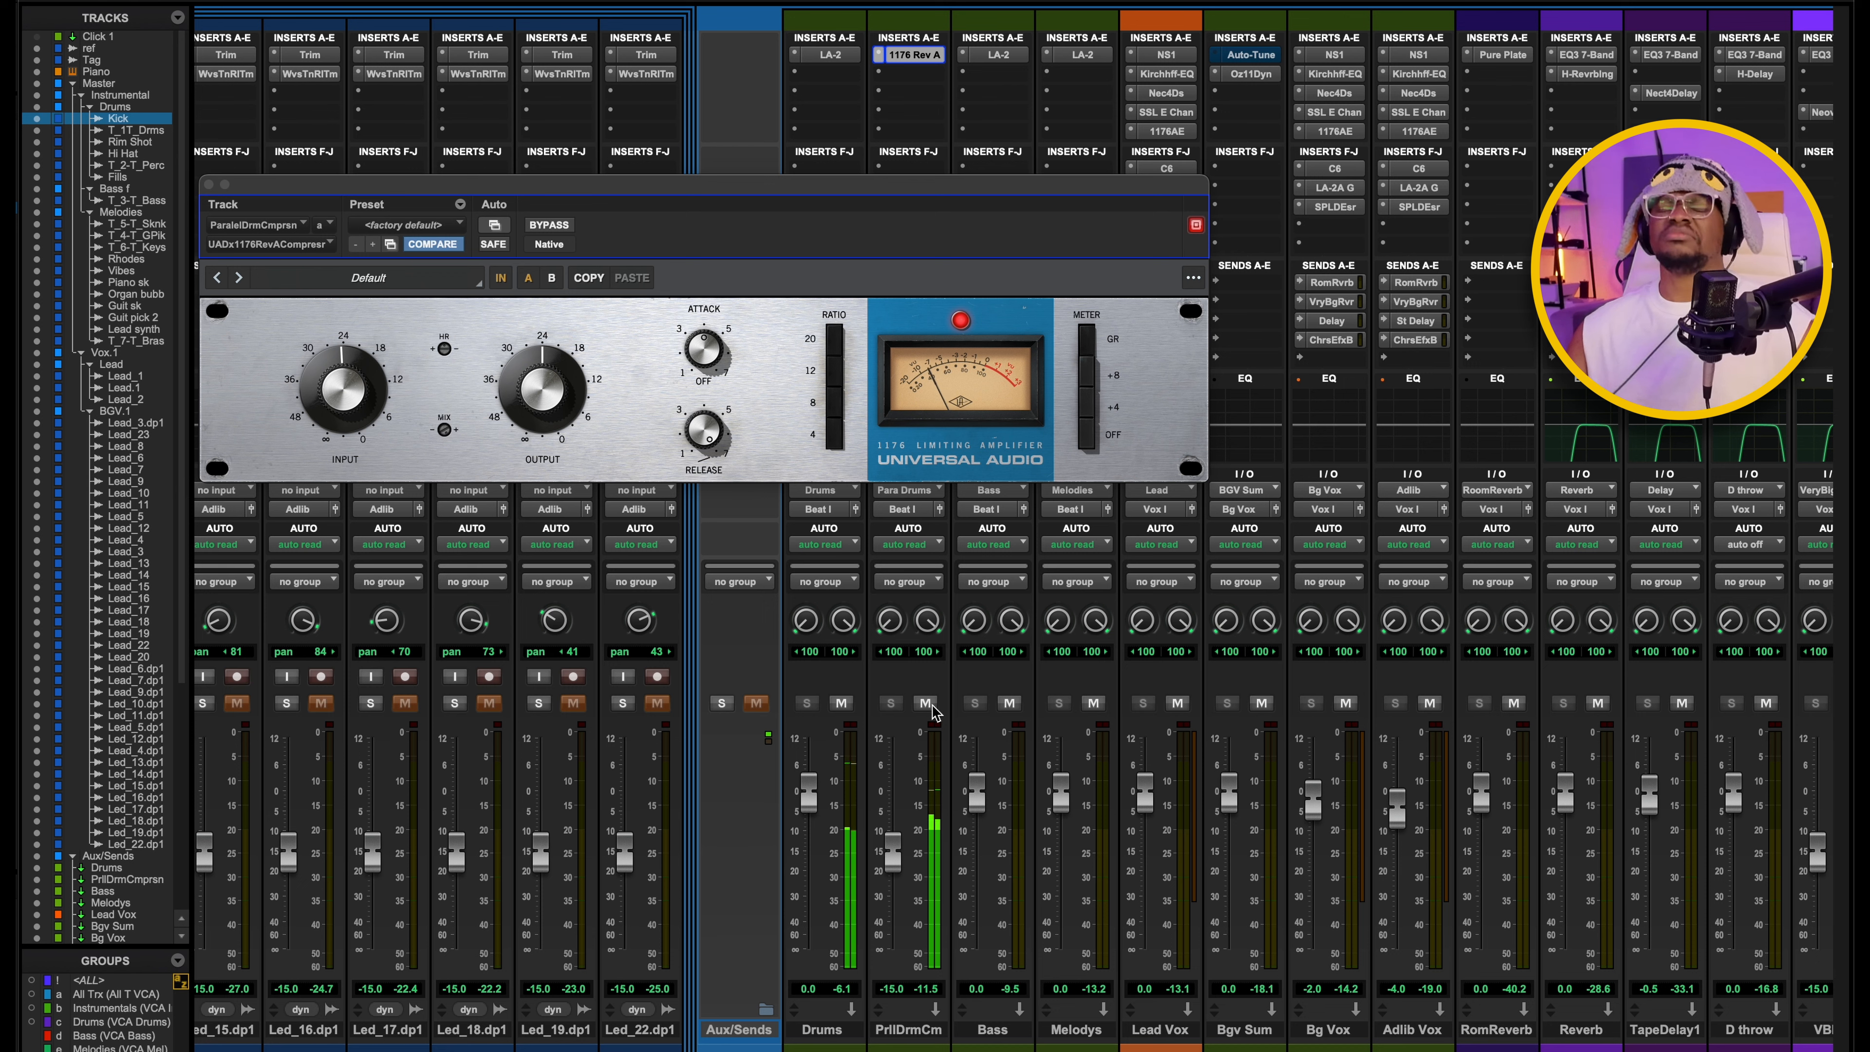
pyautogui.press('space')
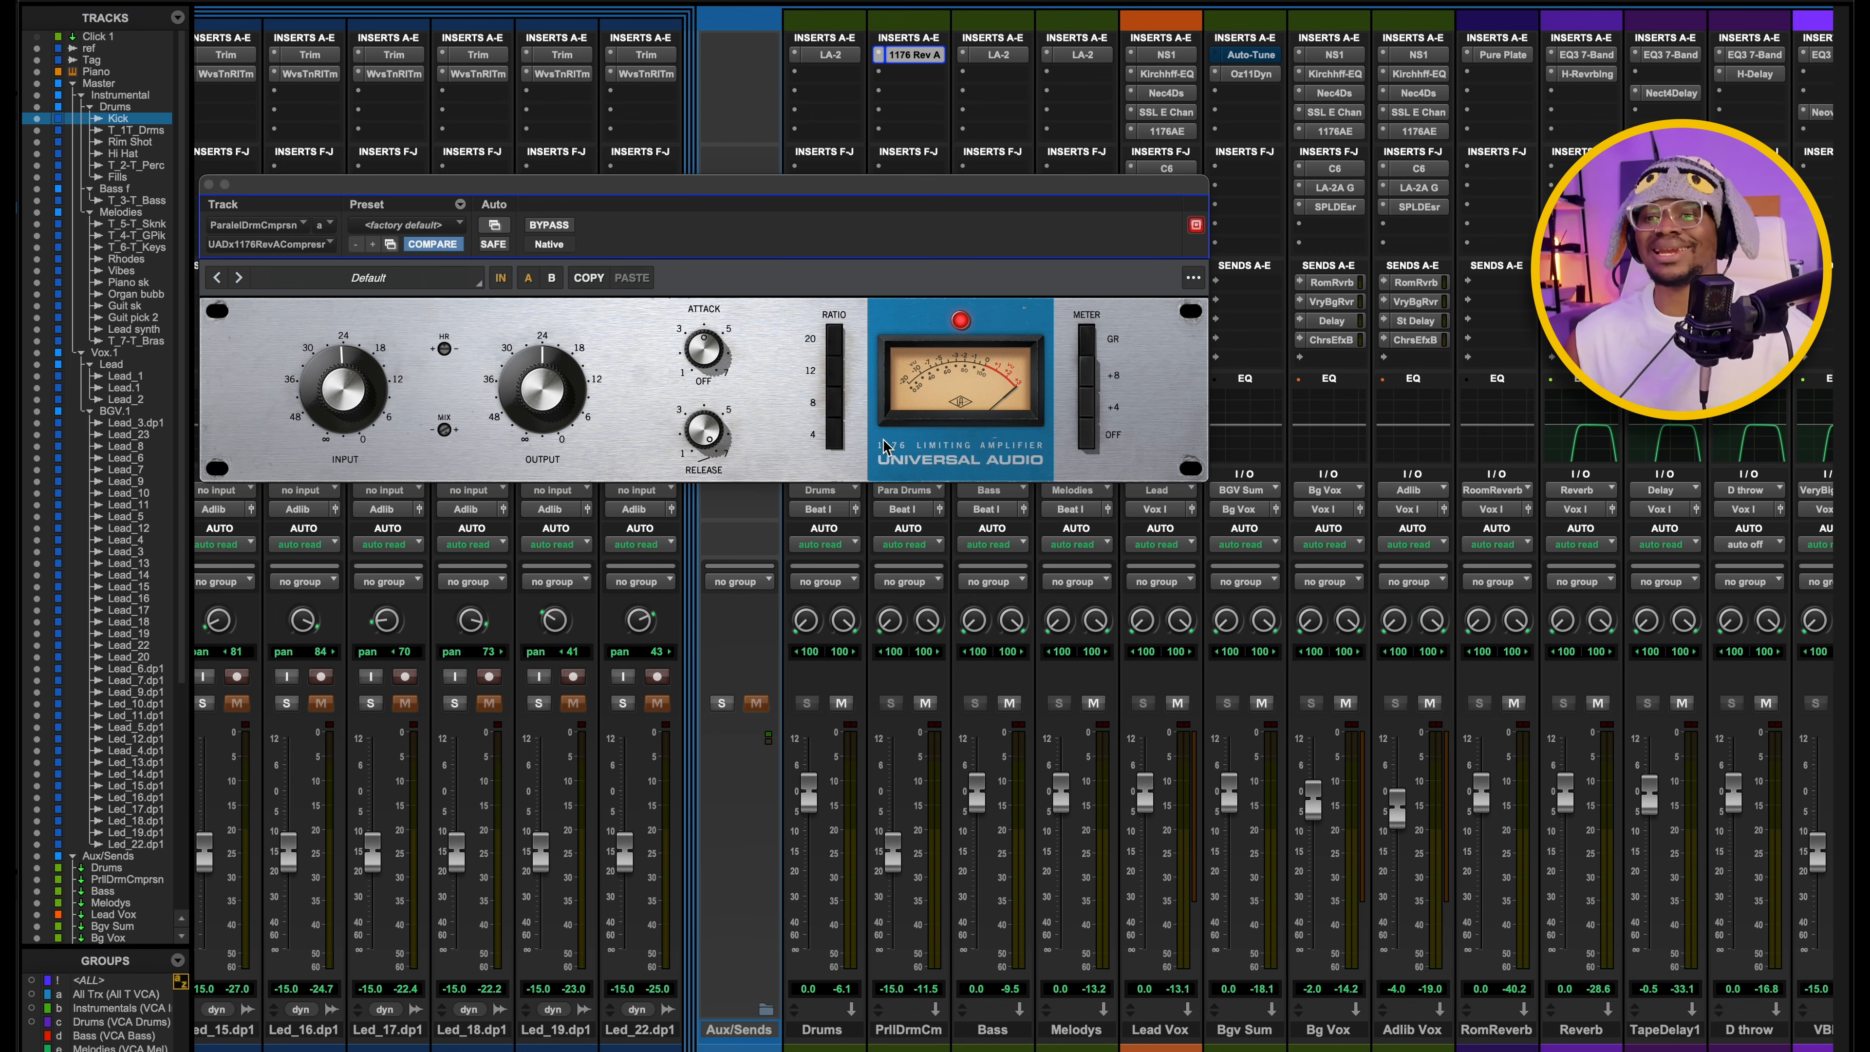
pyautogui.click(208, 185)
# Solo the bass, examine the Teletronix LA-2 on the Bass aux and close the plugin.
pyautogui.hscroll(-10, 985, 560)
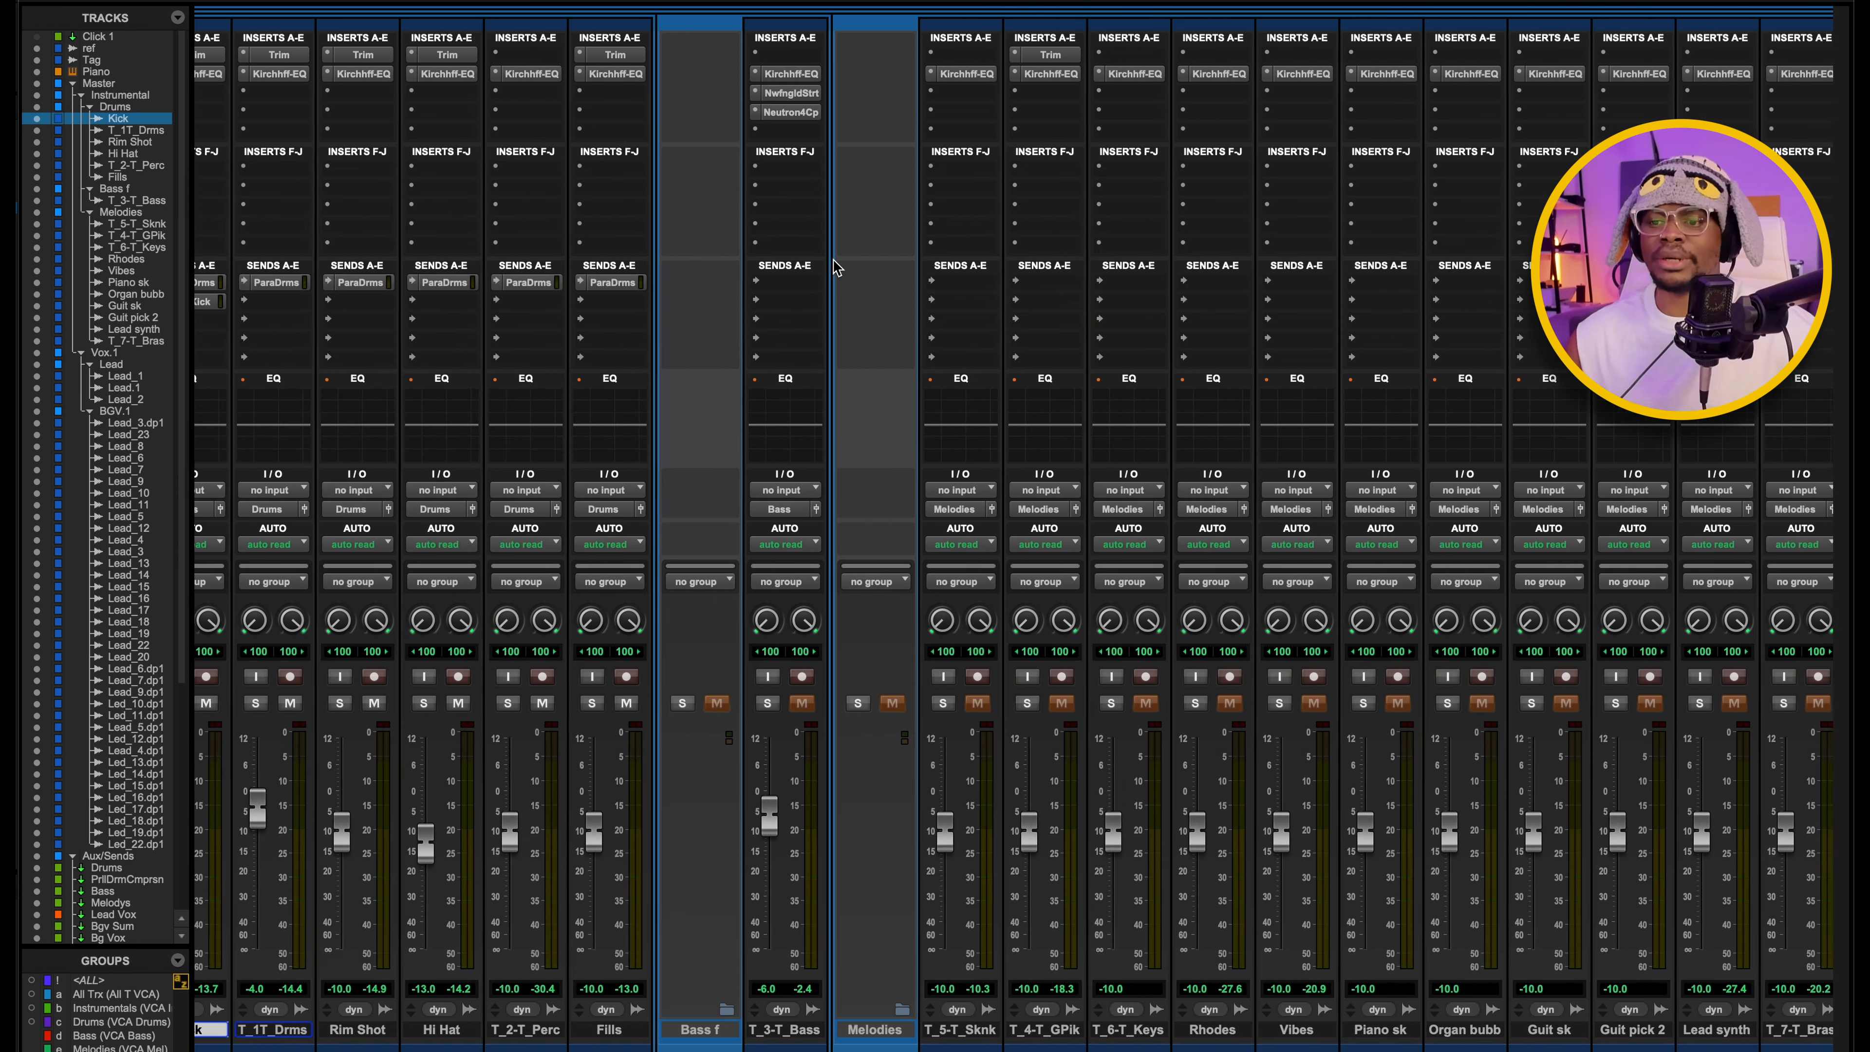
pyautogui.hscroll(-5, 985, 560)
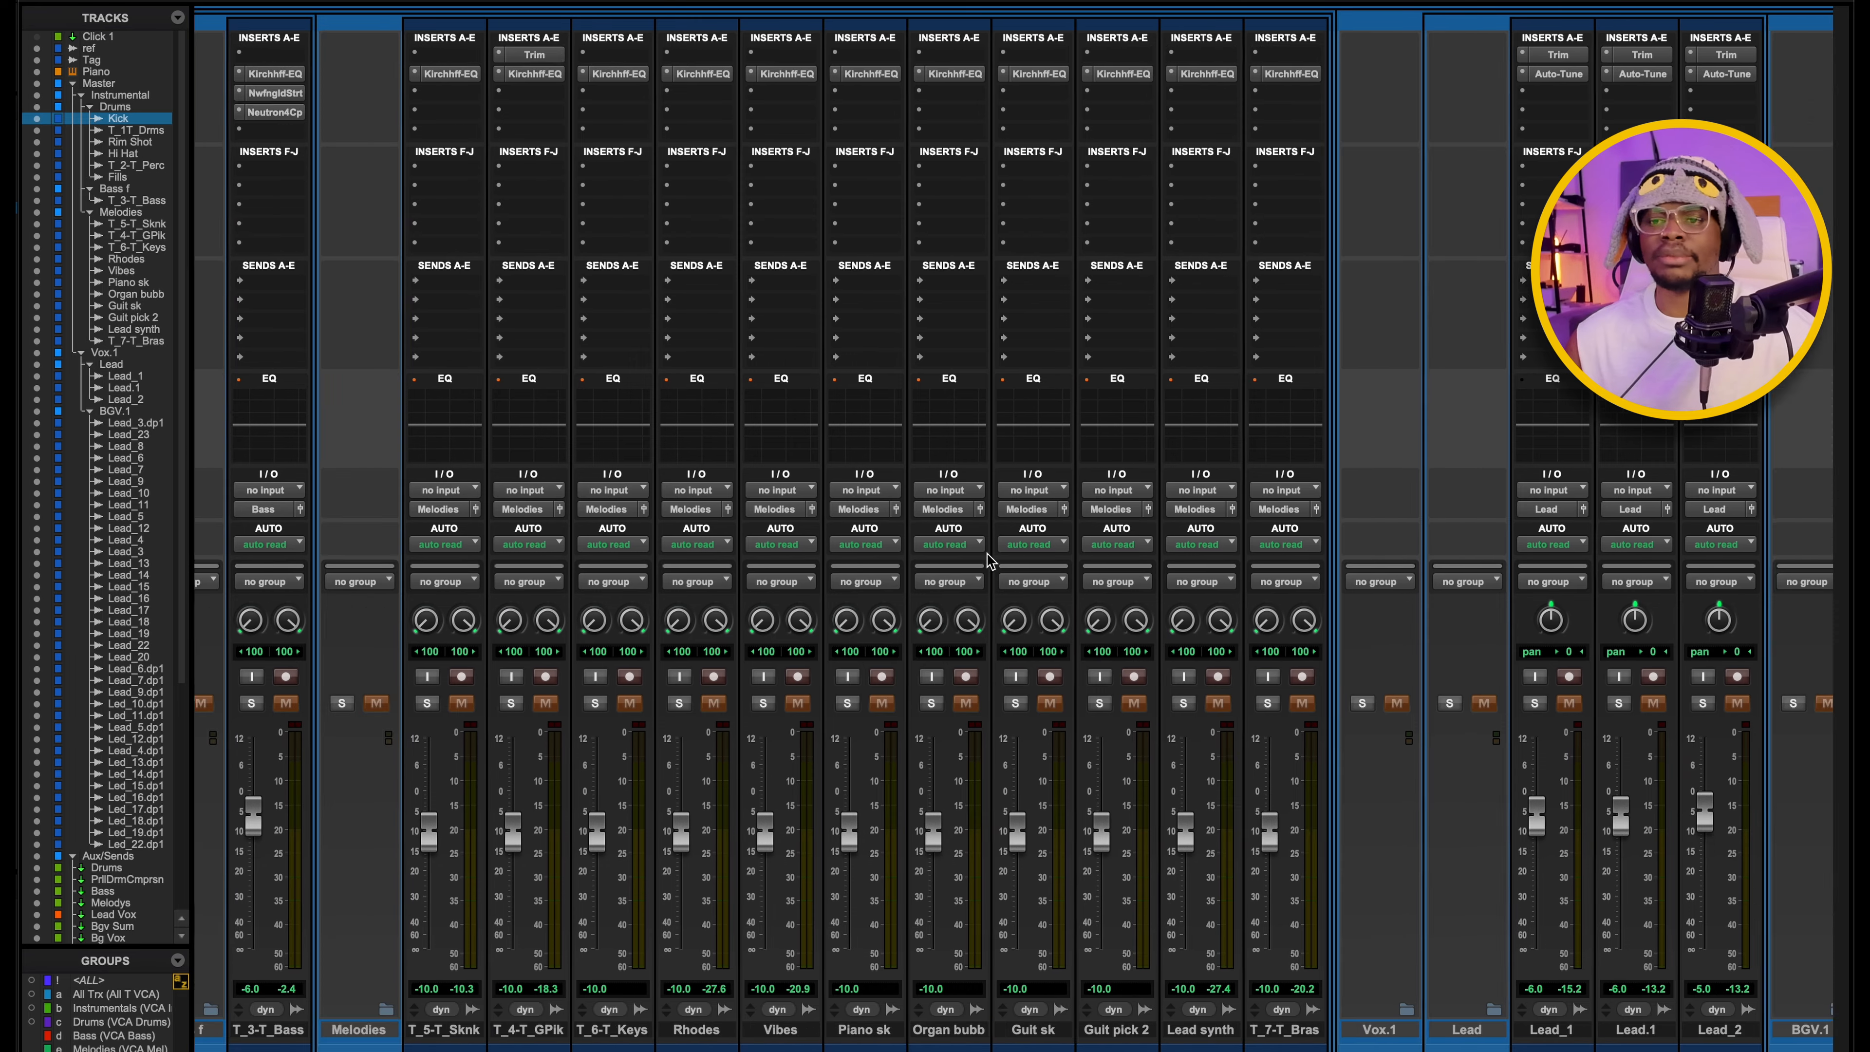
pyautogui.click(252, 704)
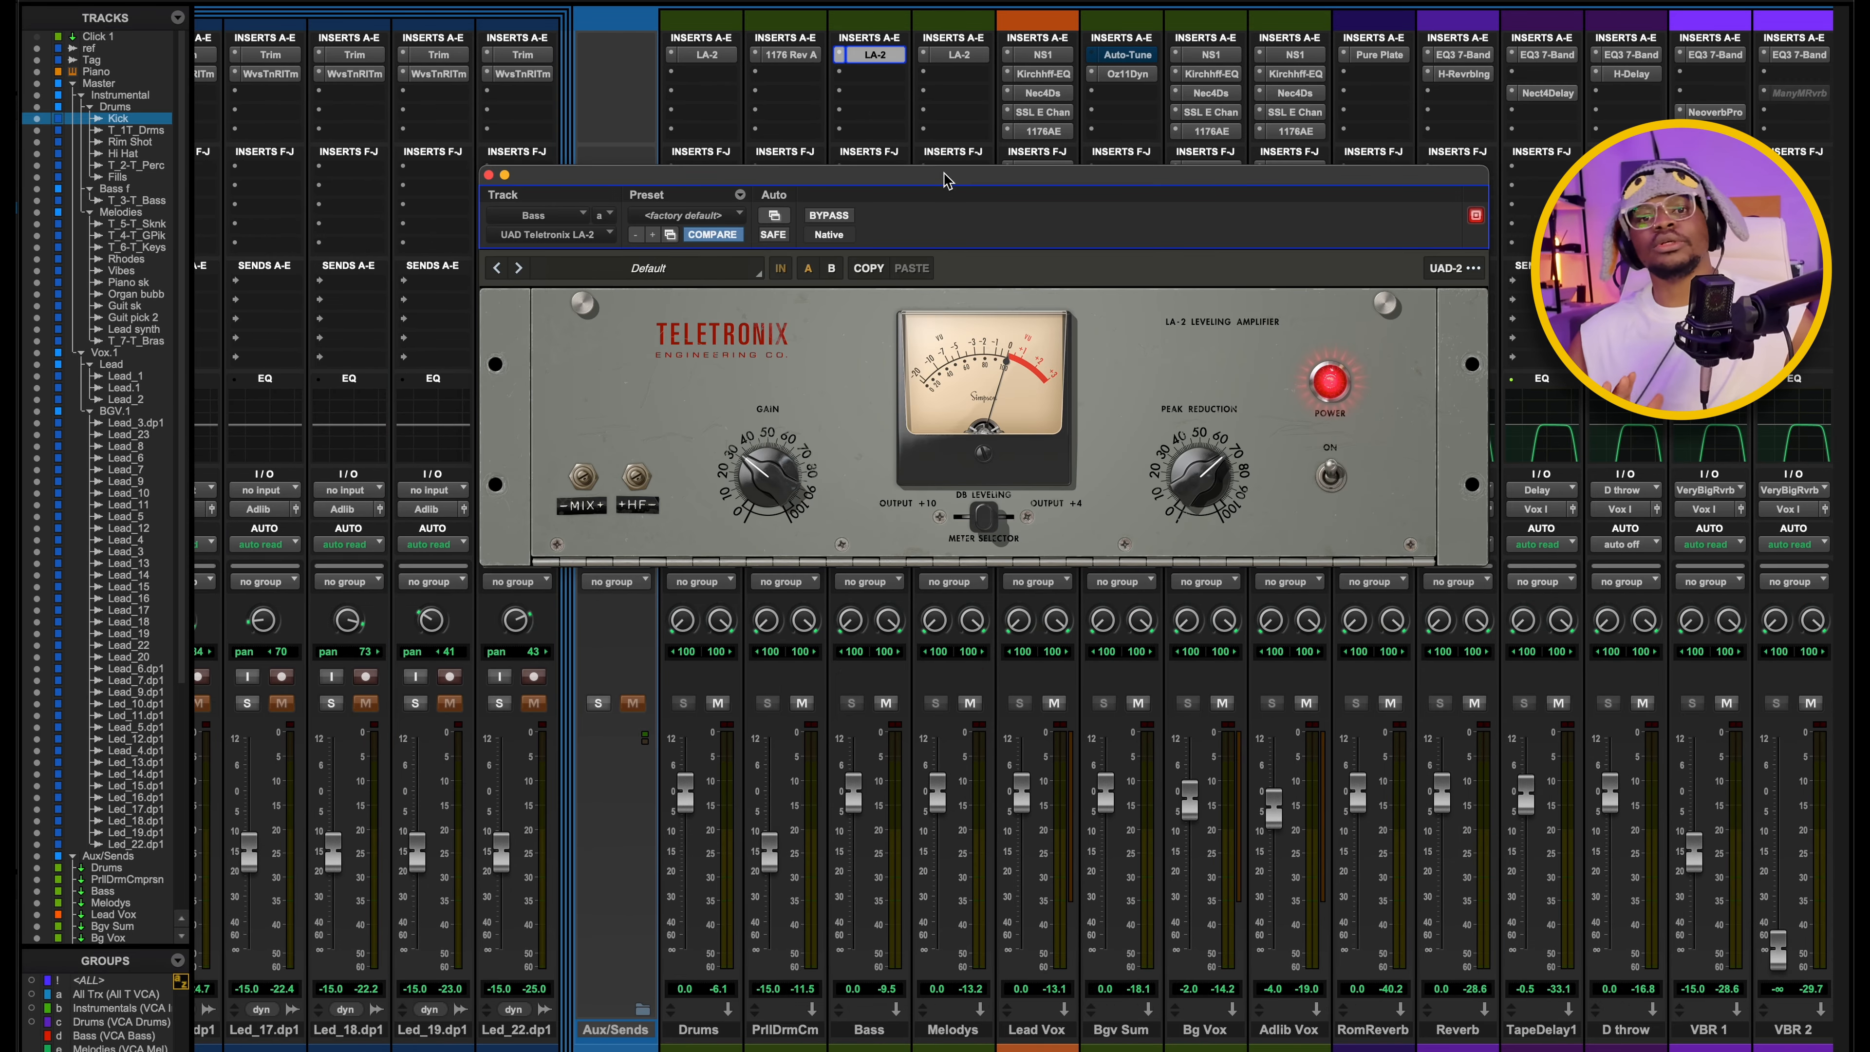
pyautogui.moveTo(946, 180)
pyautogui.mouseDown()
pyautogui.moveTo(895, 163)
pyautogui.moveTo(954, 164)
pyautogui.mouseUp()
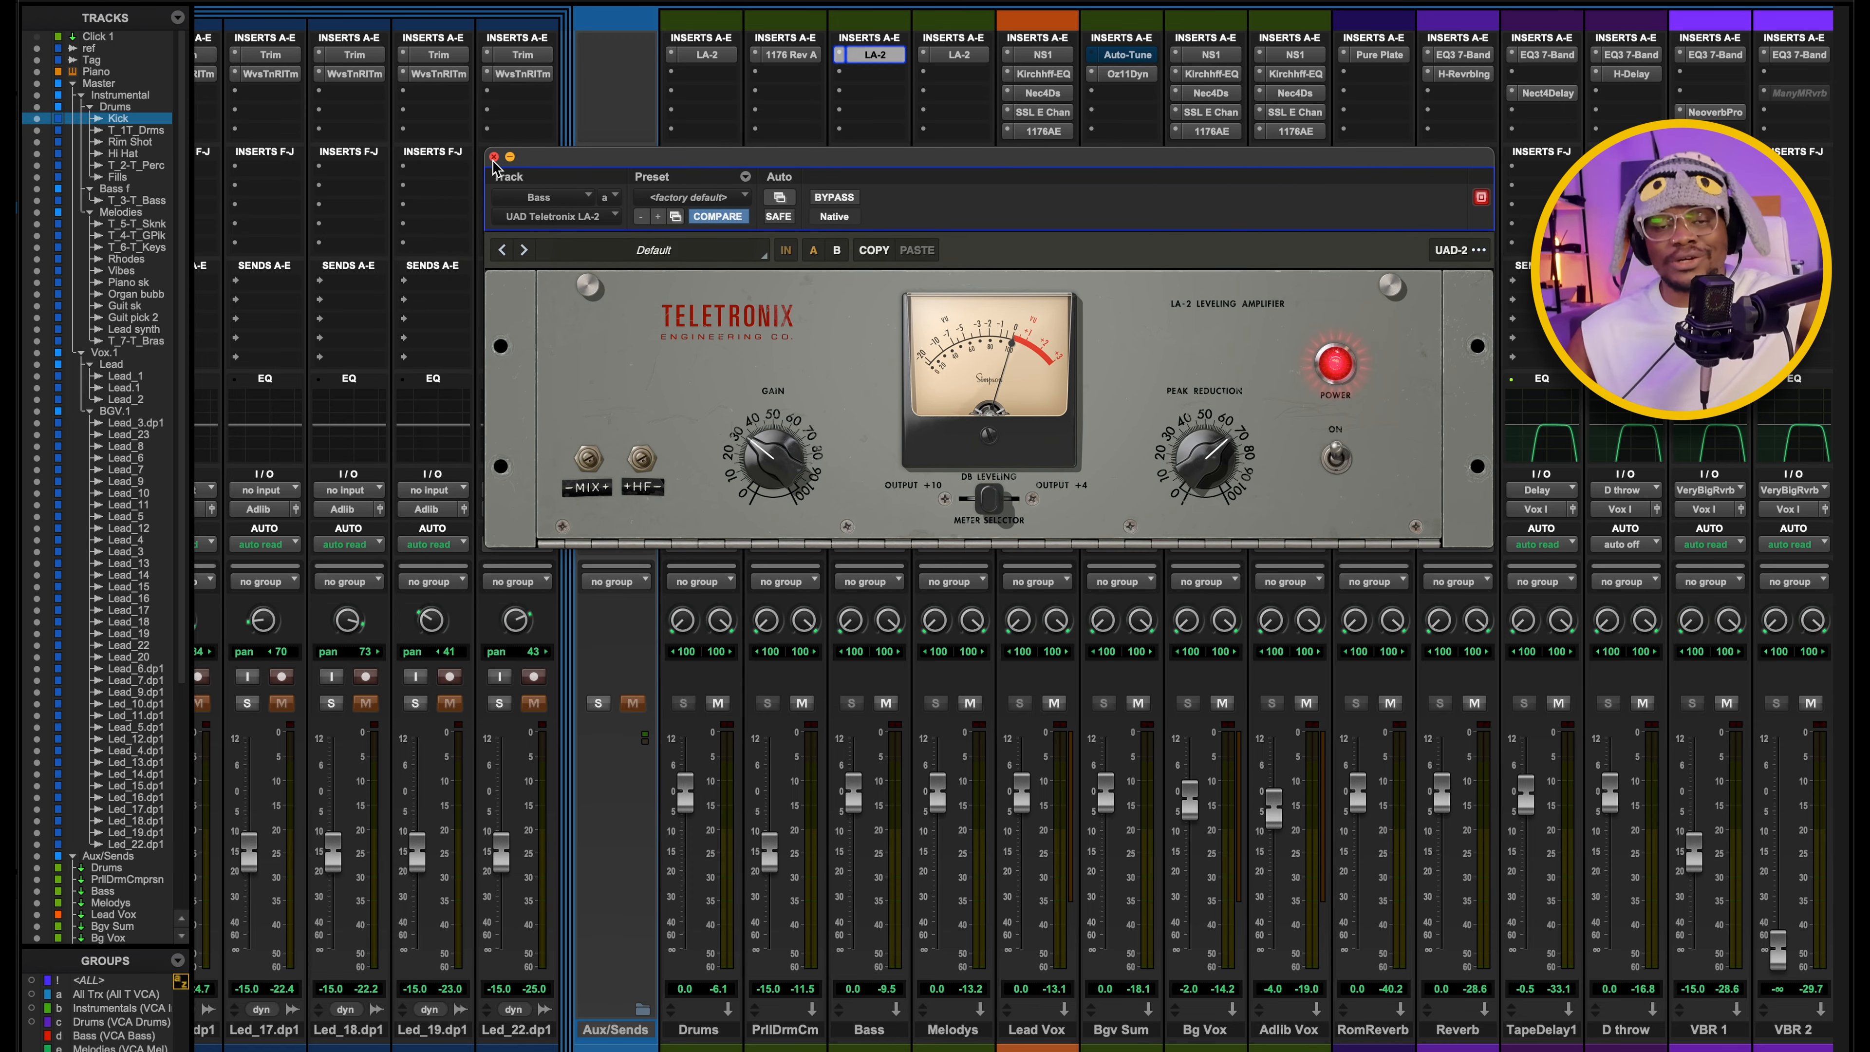
pyautogui.moveTo(493, 165); pyautogui.dragTo(422, 223)
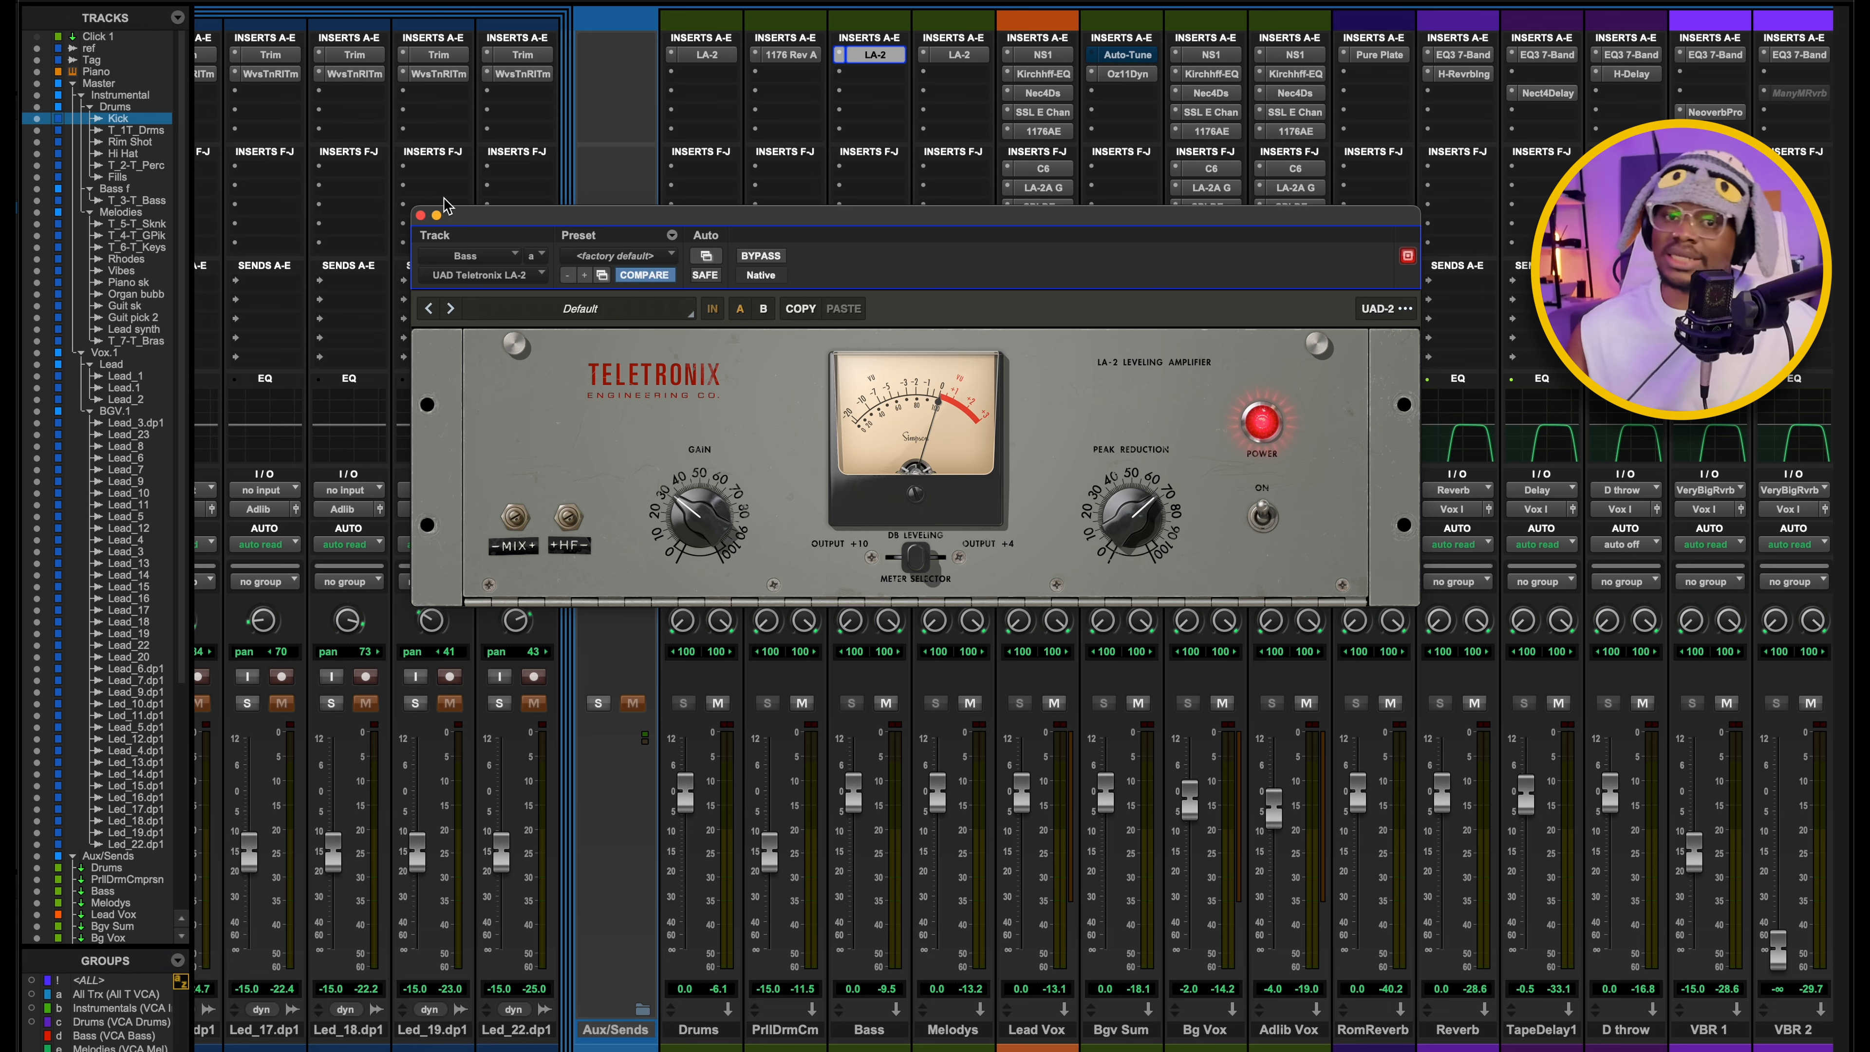
pyautogui.moveTo(876, 221)
pyautogui.mouseDown()
pyautogui.moveTo(865, 107)
pyautogui.moveTo(883, 212)
pyautogui.mouseUp()
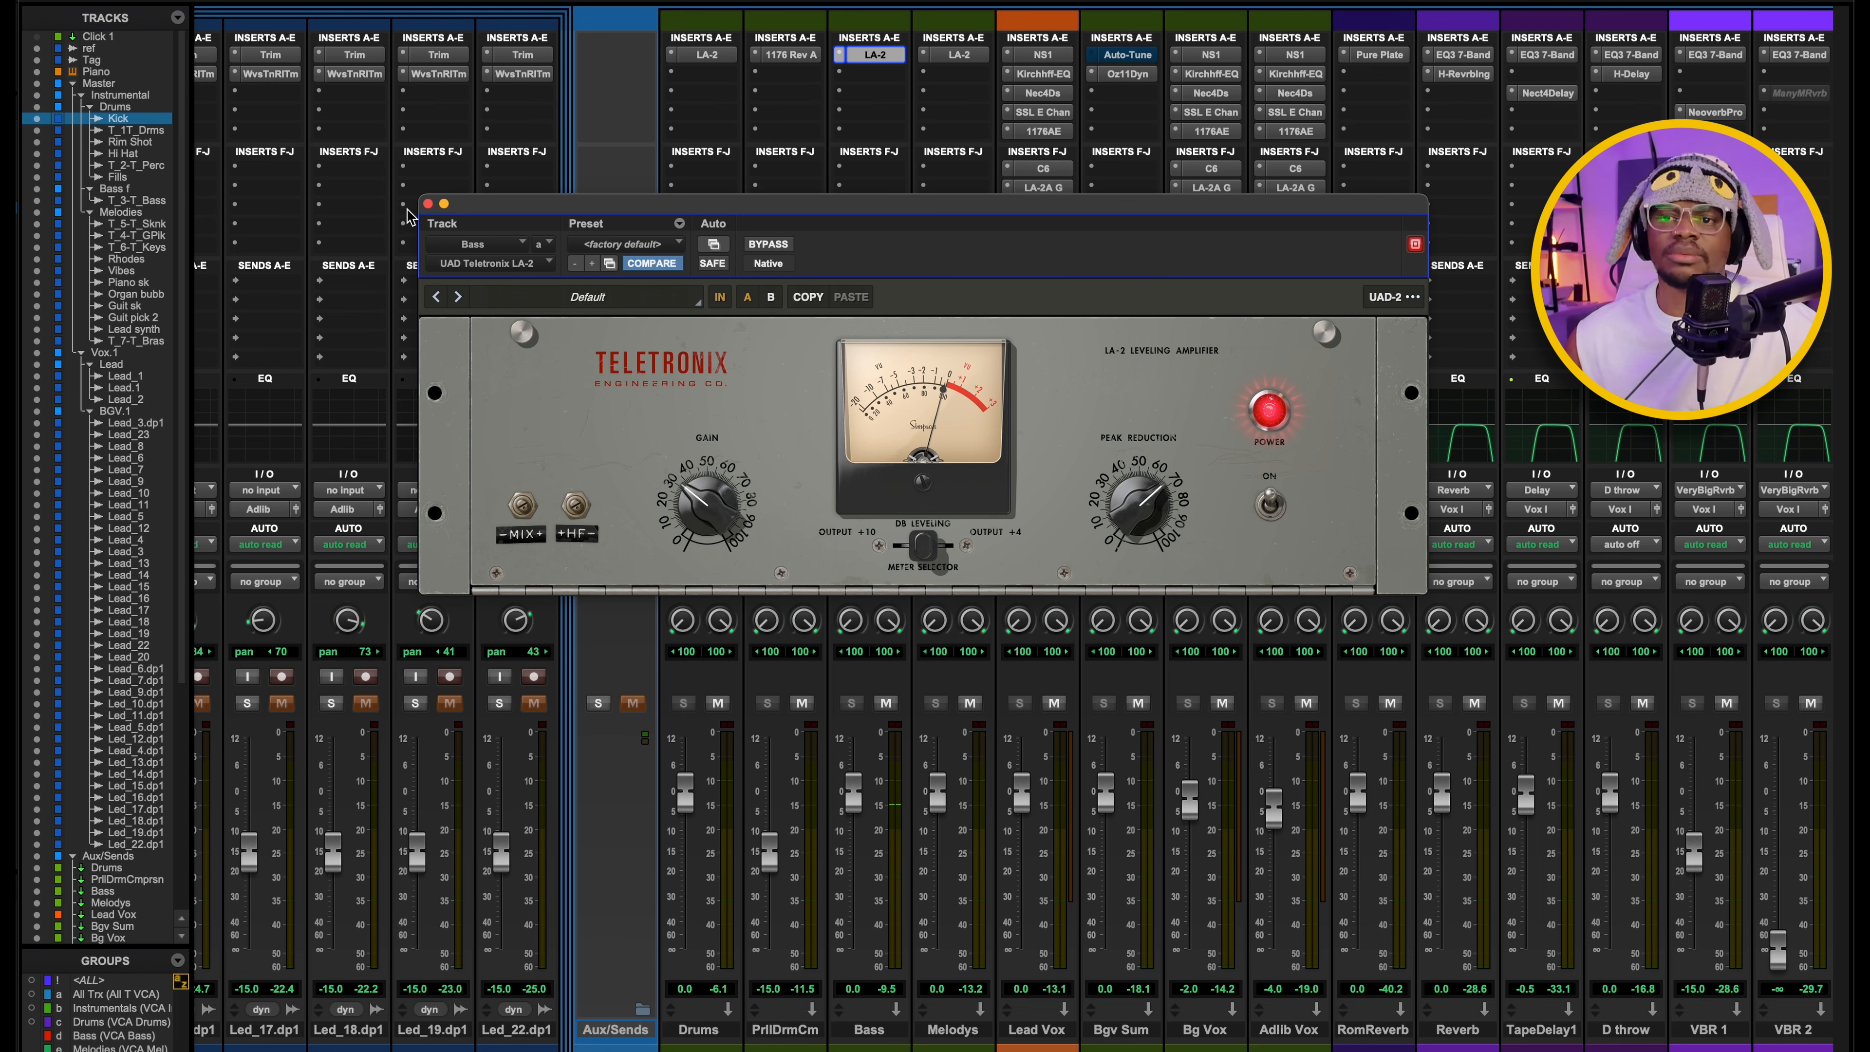
pyautogui.click(427, 203)
# Open the Teletronix LA-2 on the Melodys aux and solo the Melodies folder.
pyautogui.click(959, 55)
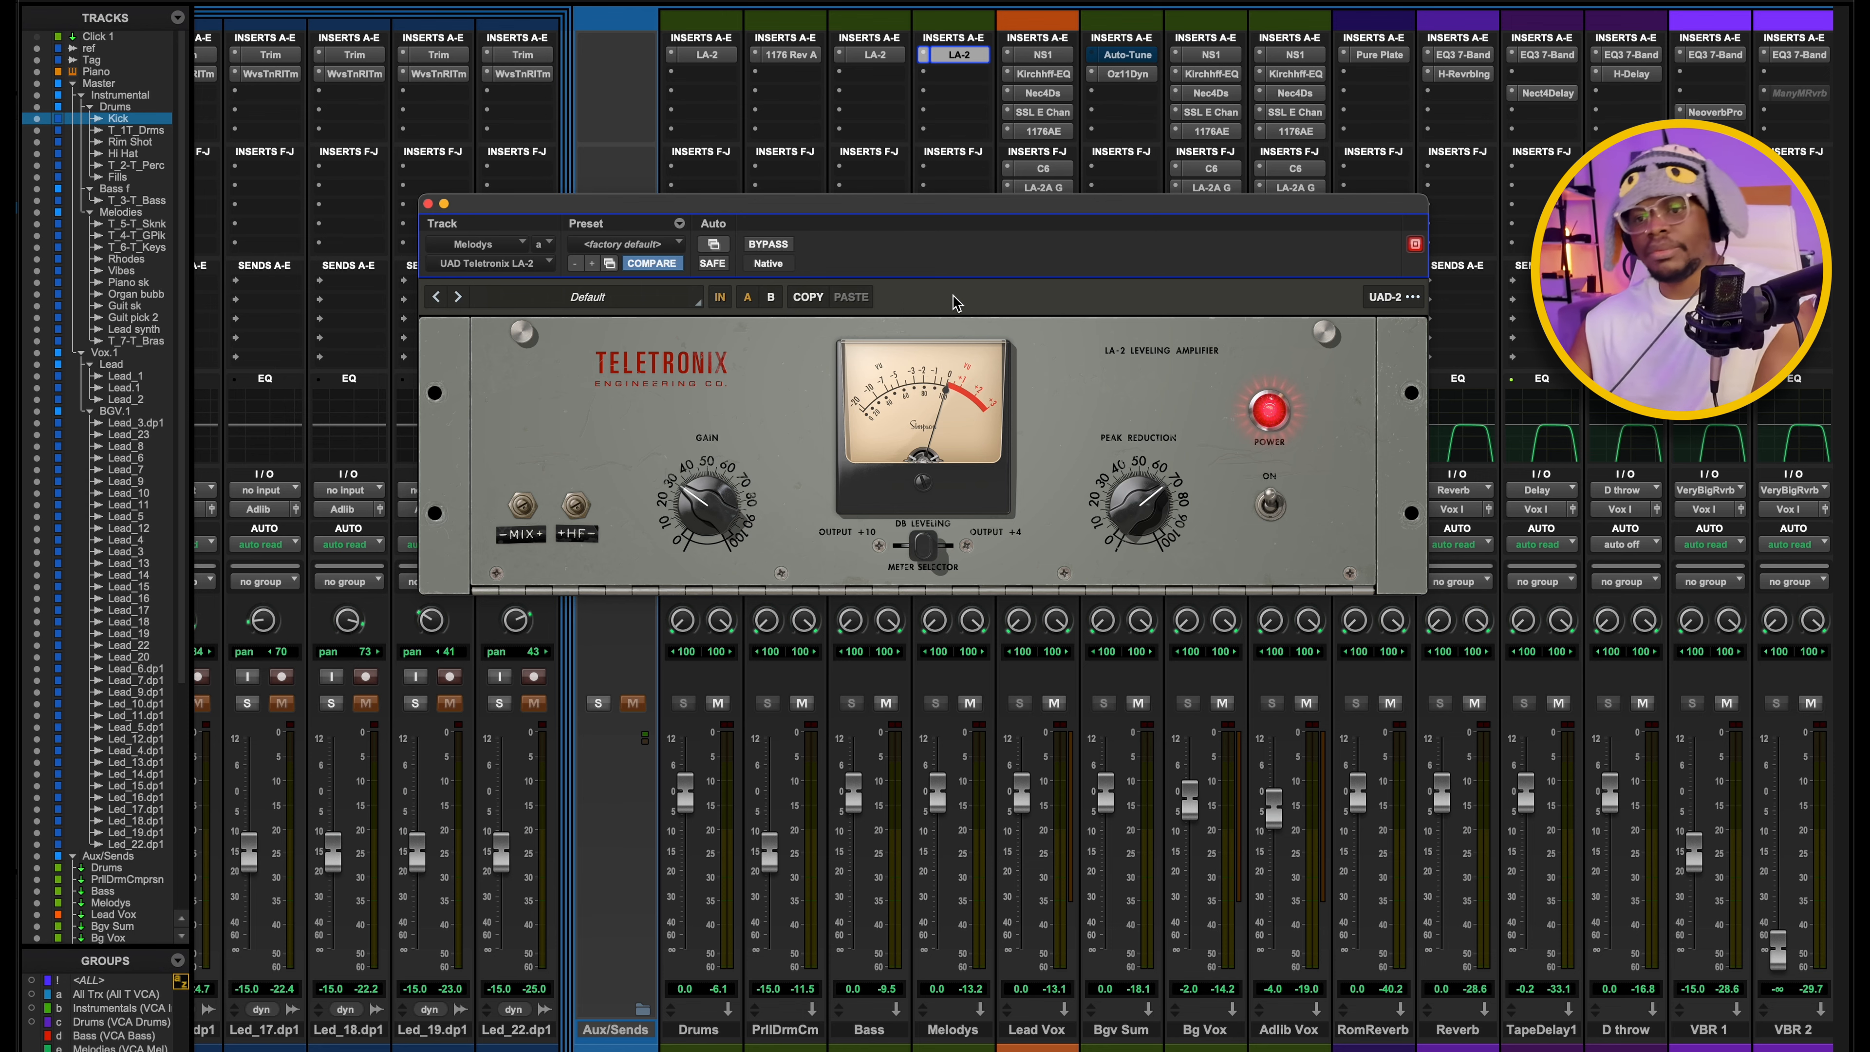
pyautogui.hscroll(-15, 570, 823)
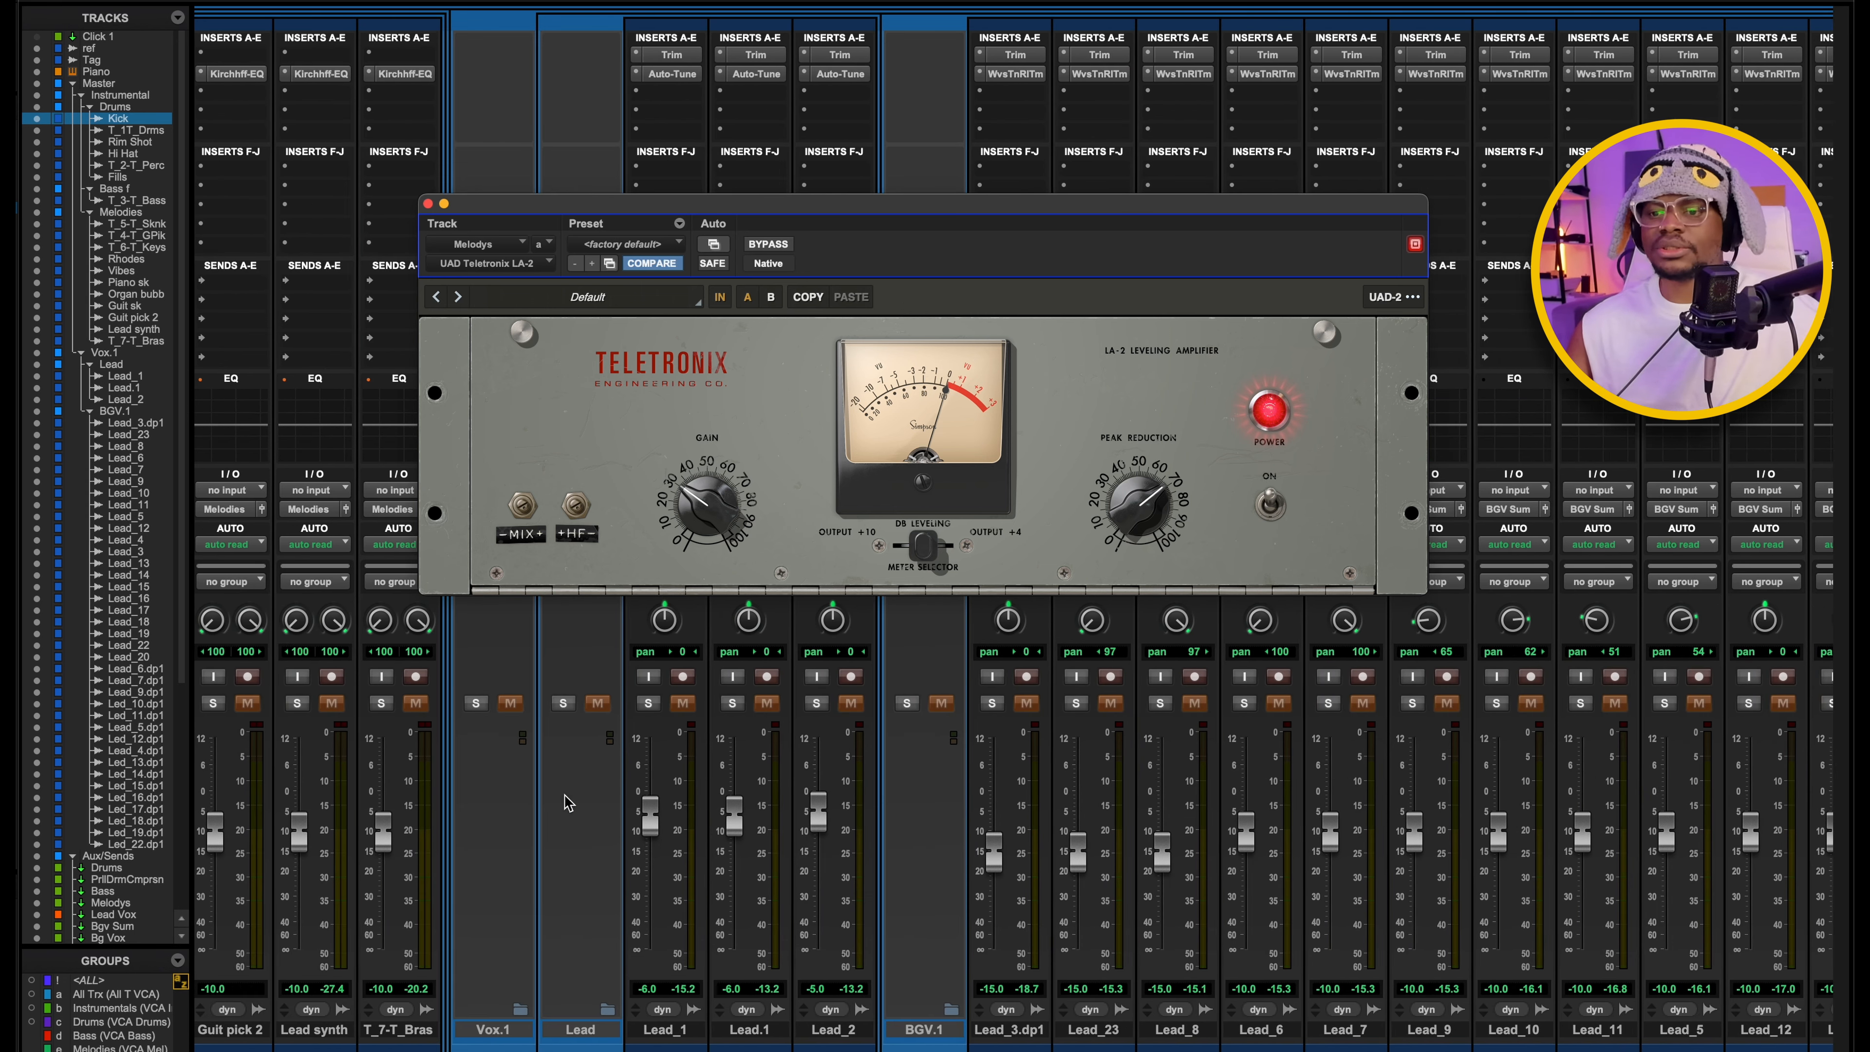
pyautogui.hscroll(-19, 699, 716)
pyautogui.click(672, 702)
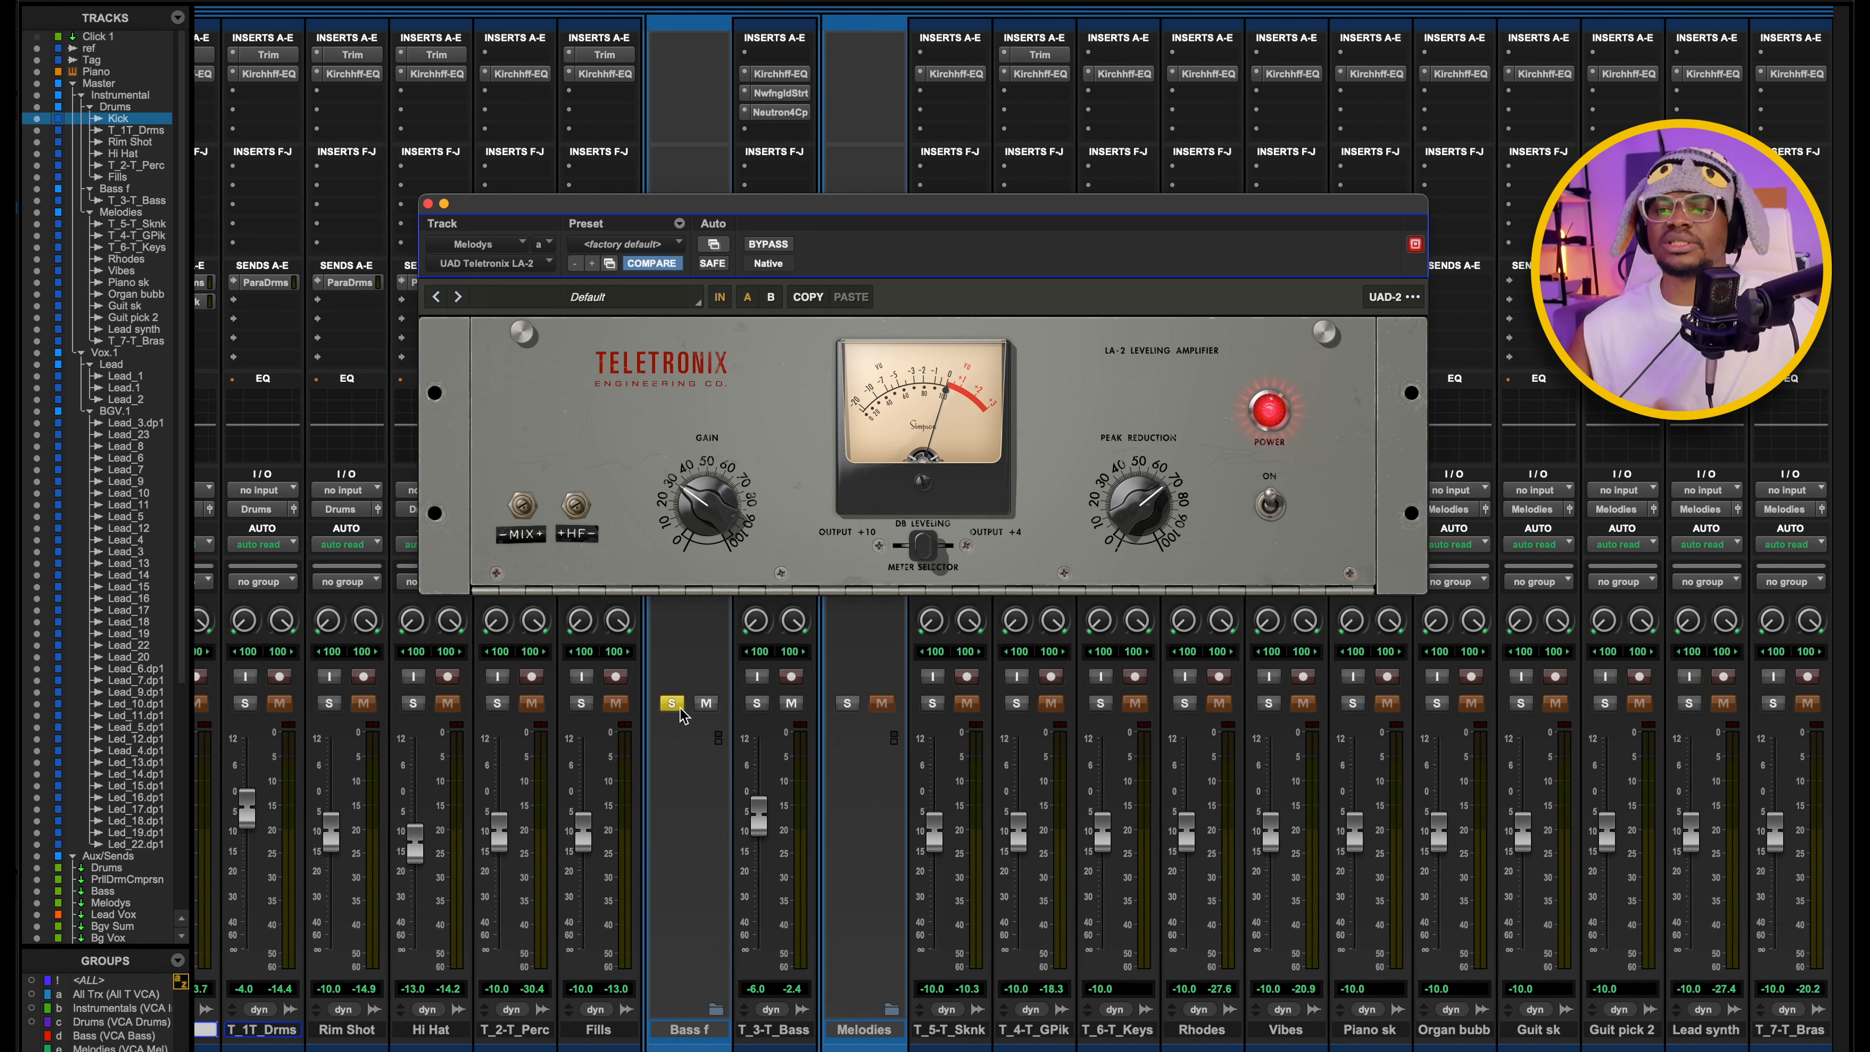
pyautogui.hscroll(8, 824, 704)
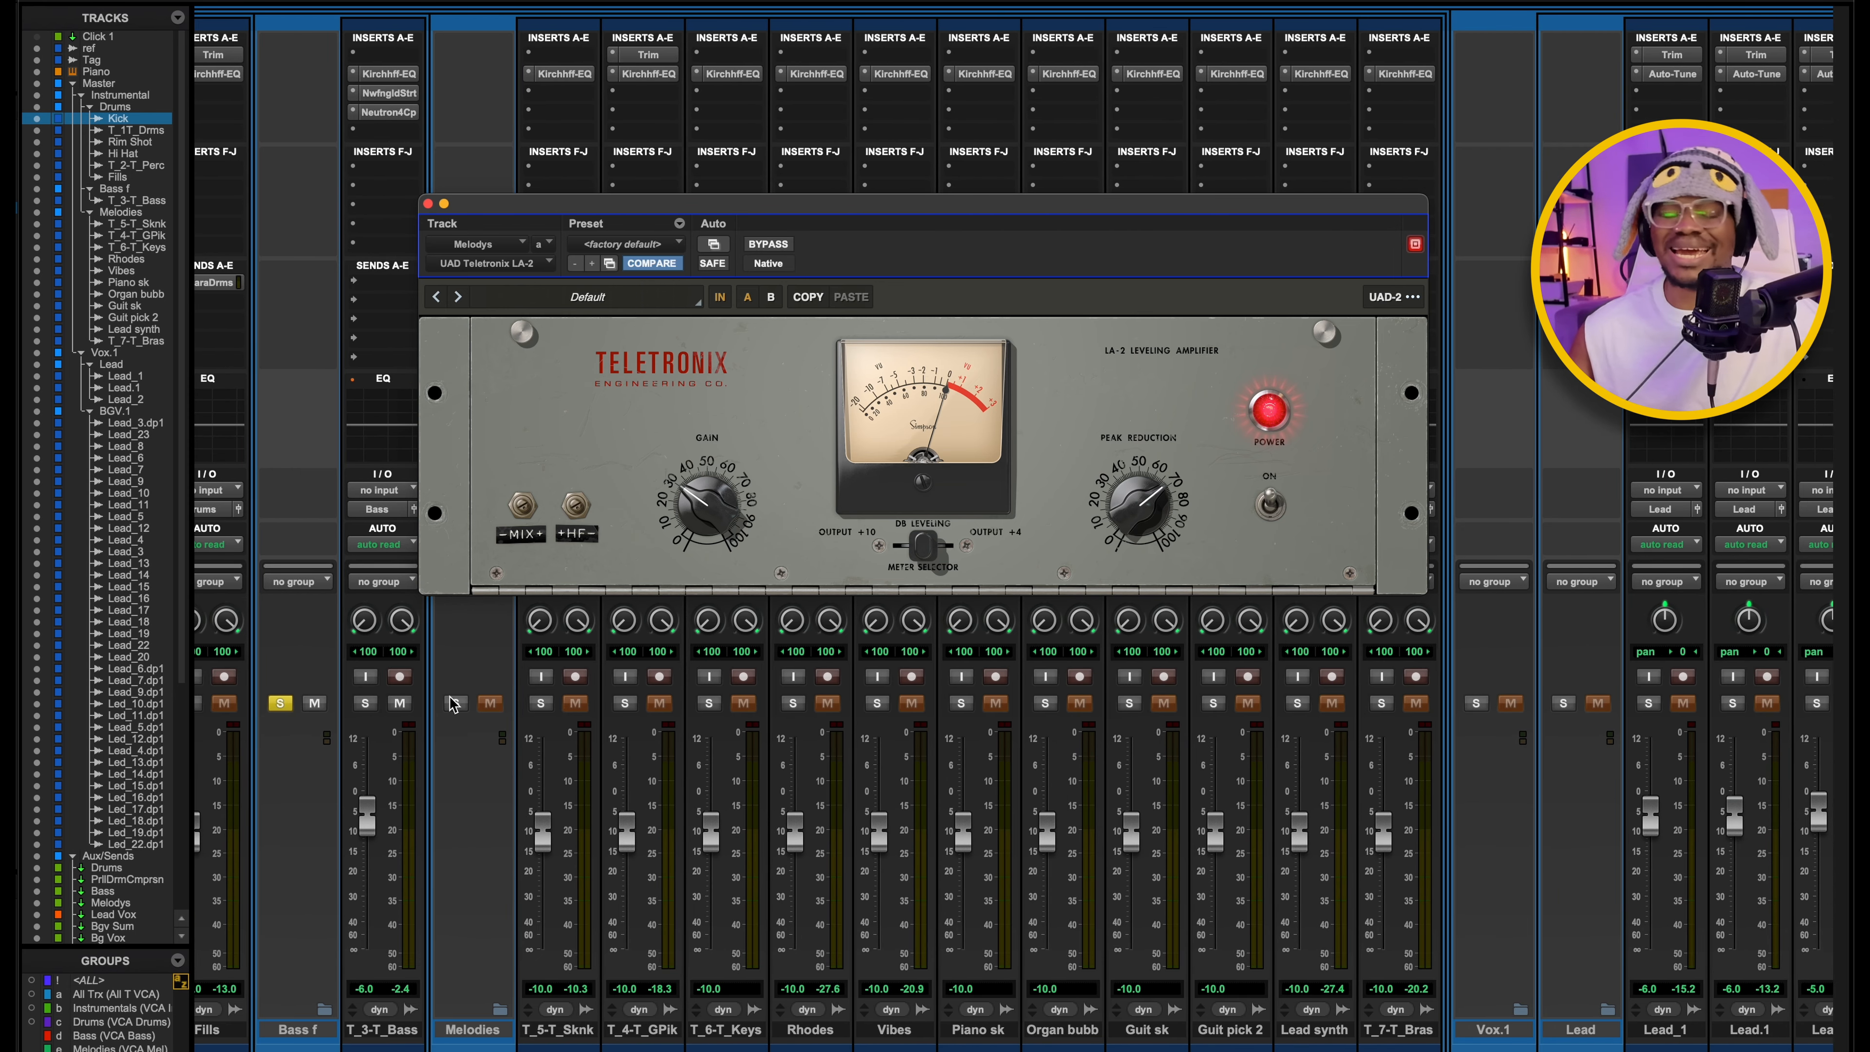
pyautogui.click(456, 703)
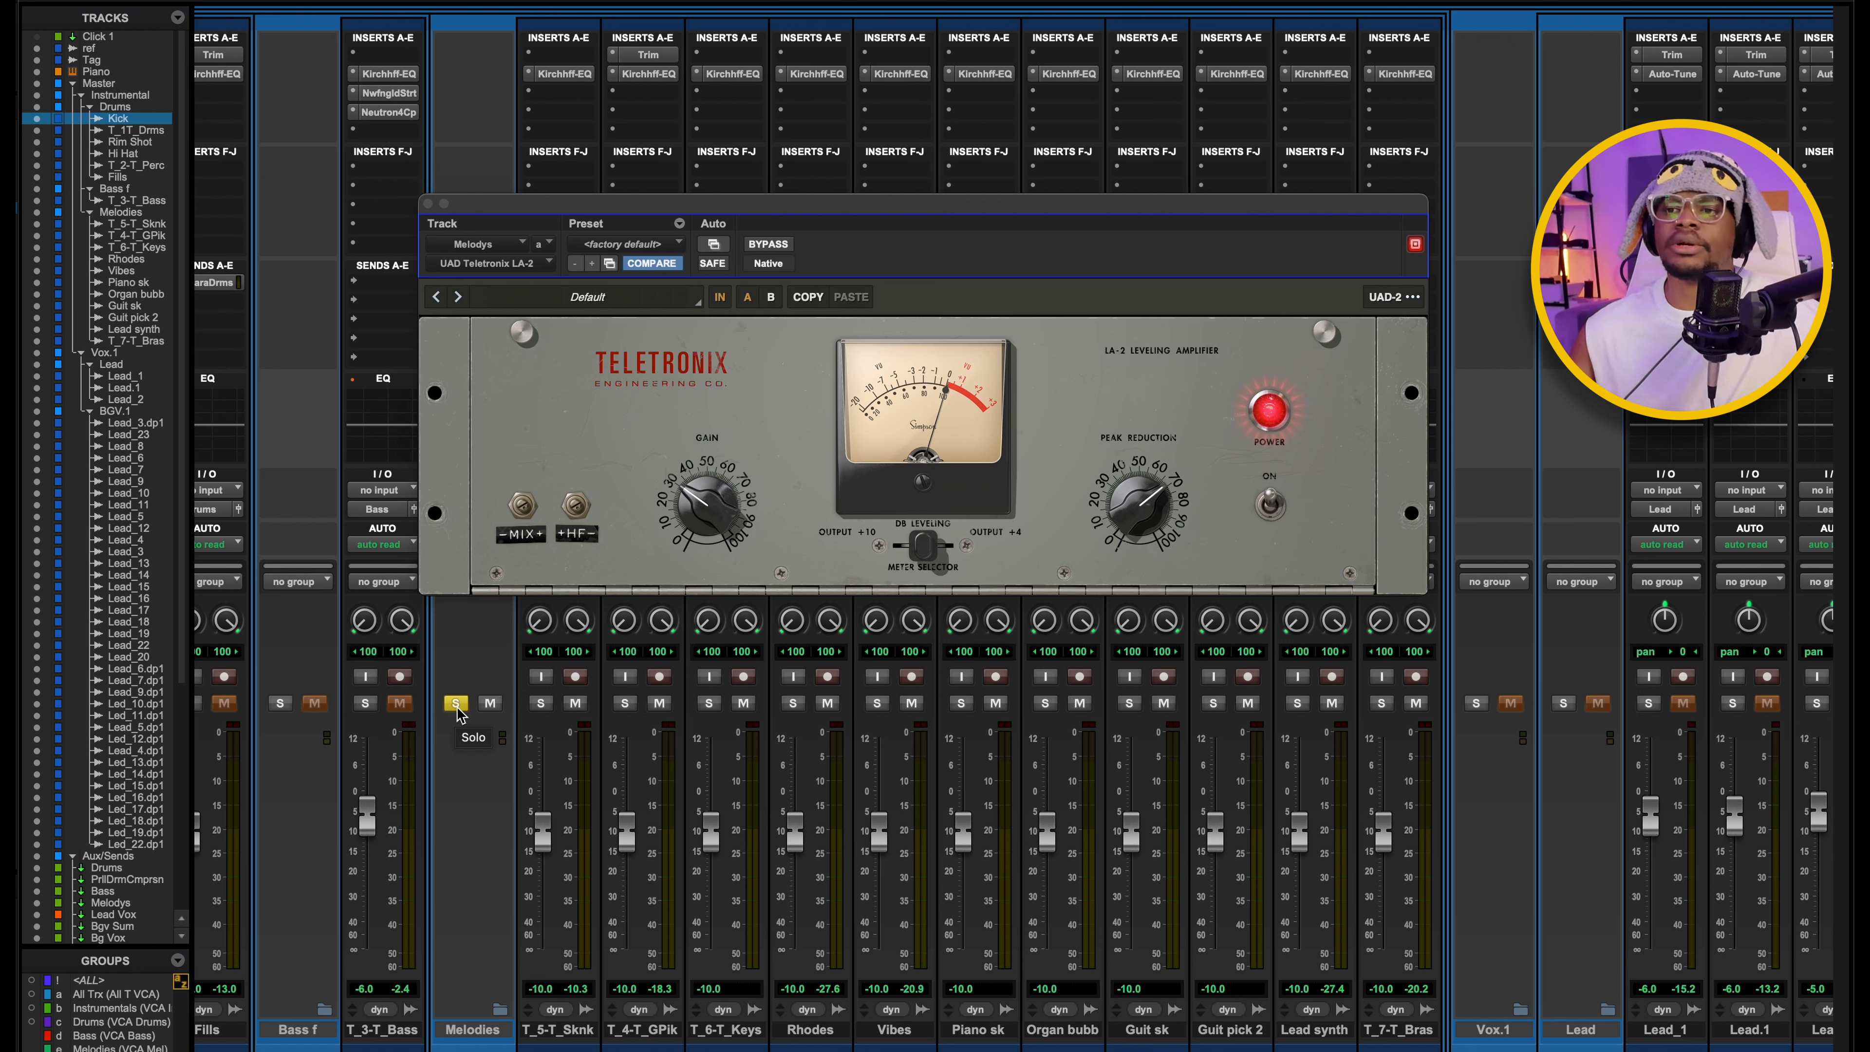
# Play the soloed melodies to watch the LA-2's gain reduction, stop playback and return to the aux channels.
pyautogui.press('space')
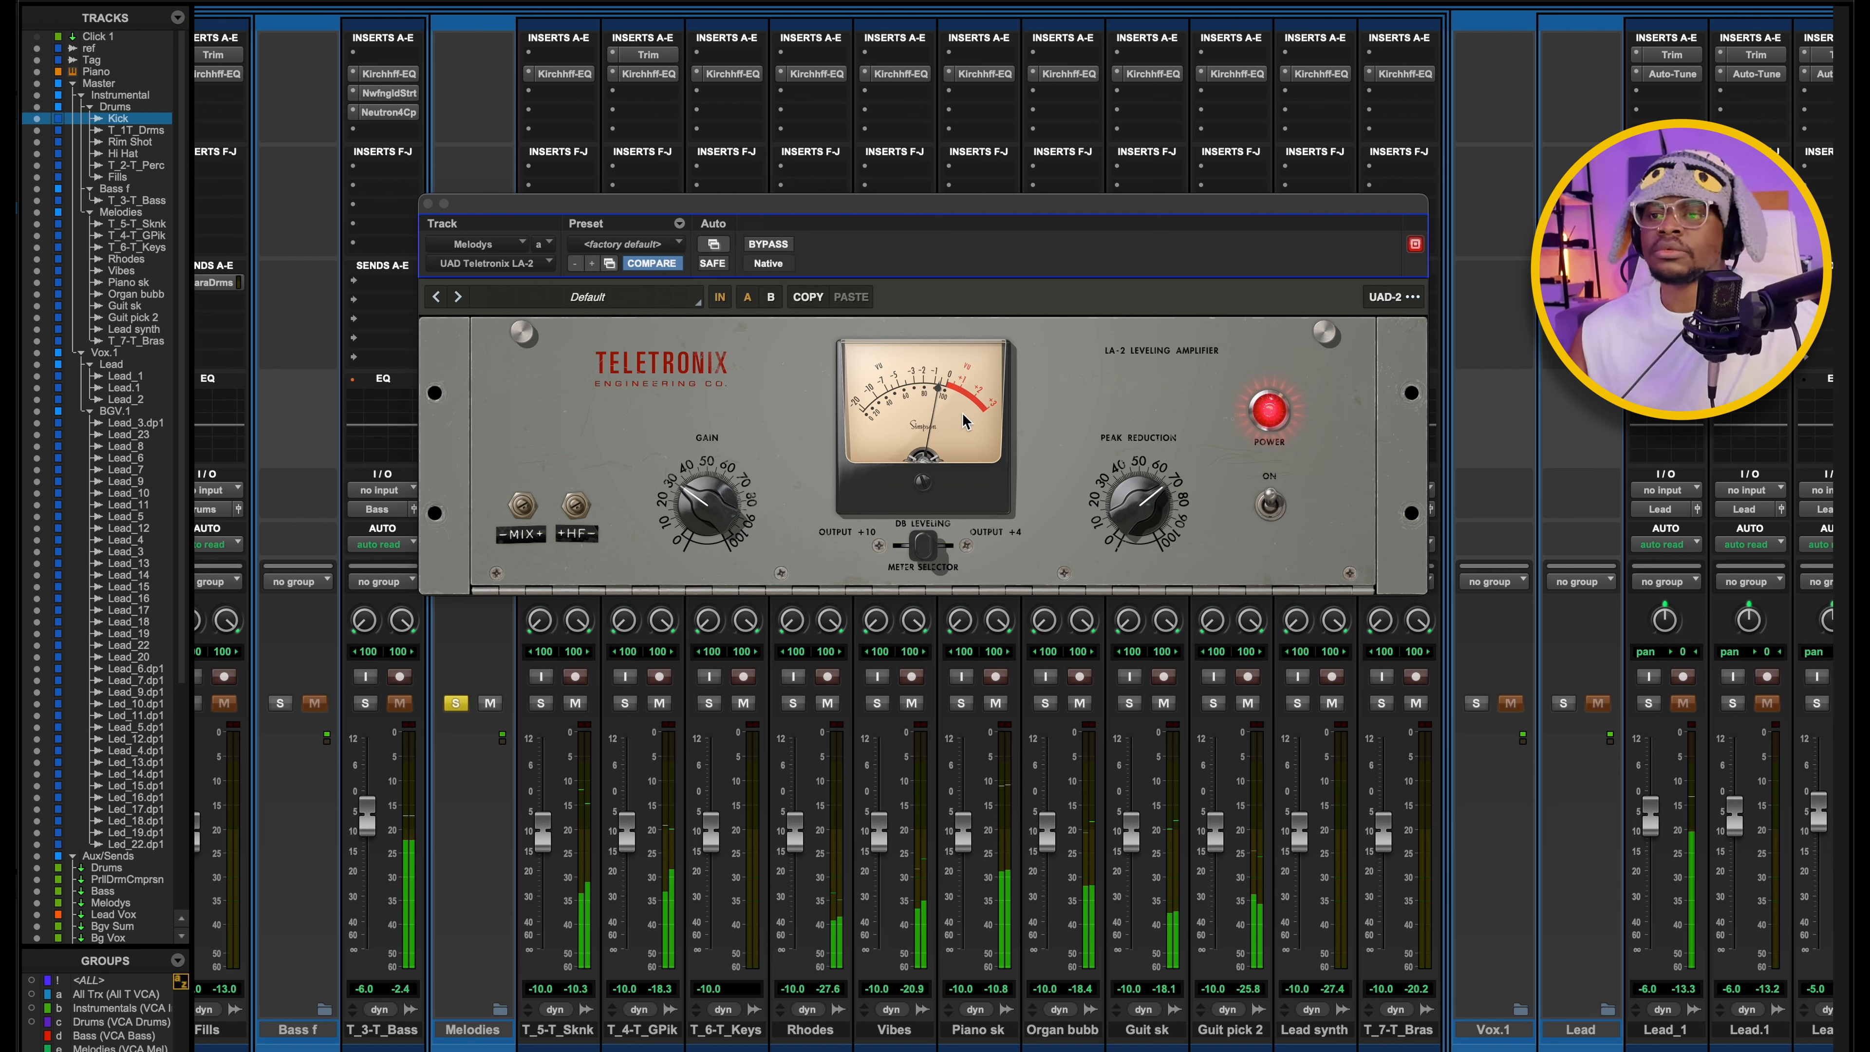
pyautogui.press('space')
pyautogui.moveTo(781, 204); pyautogui.dragTo(836, 232)
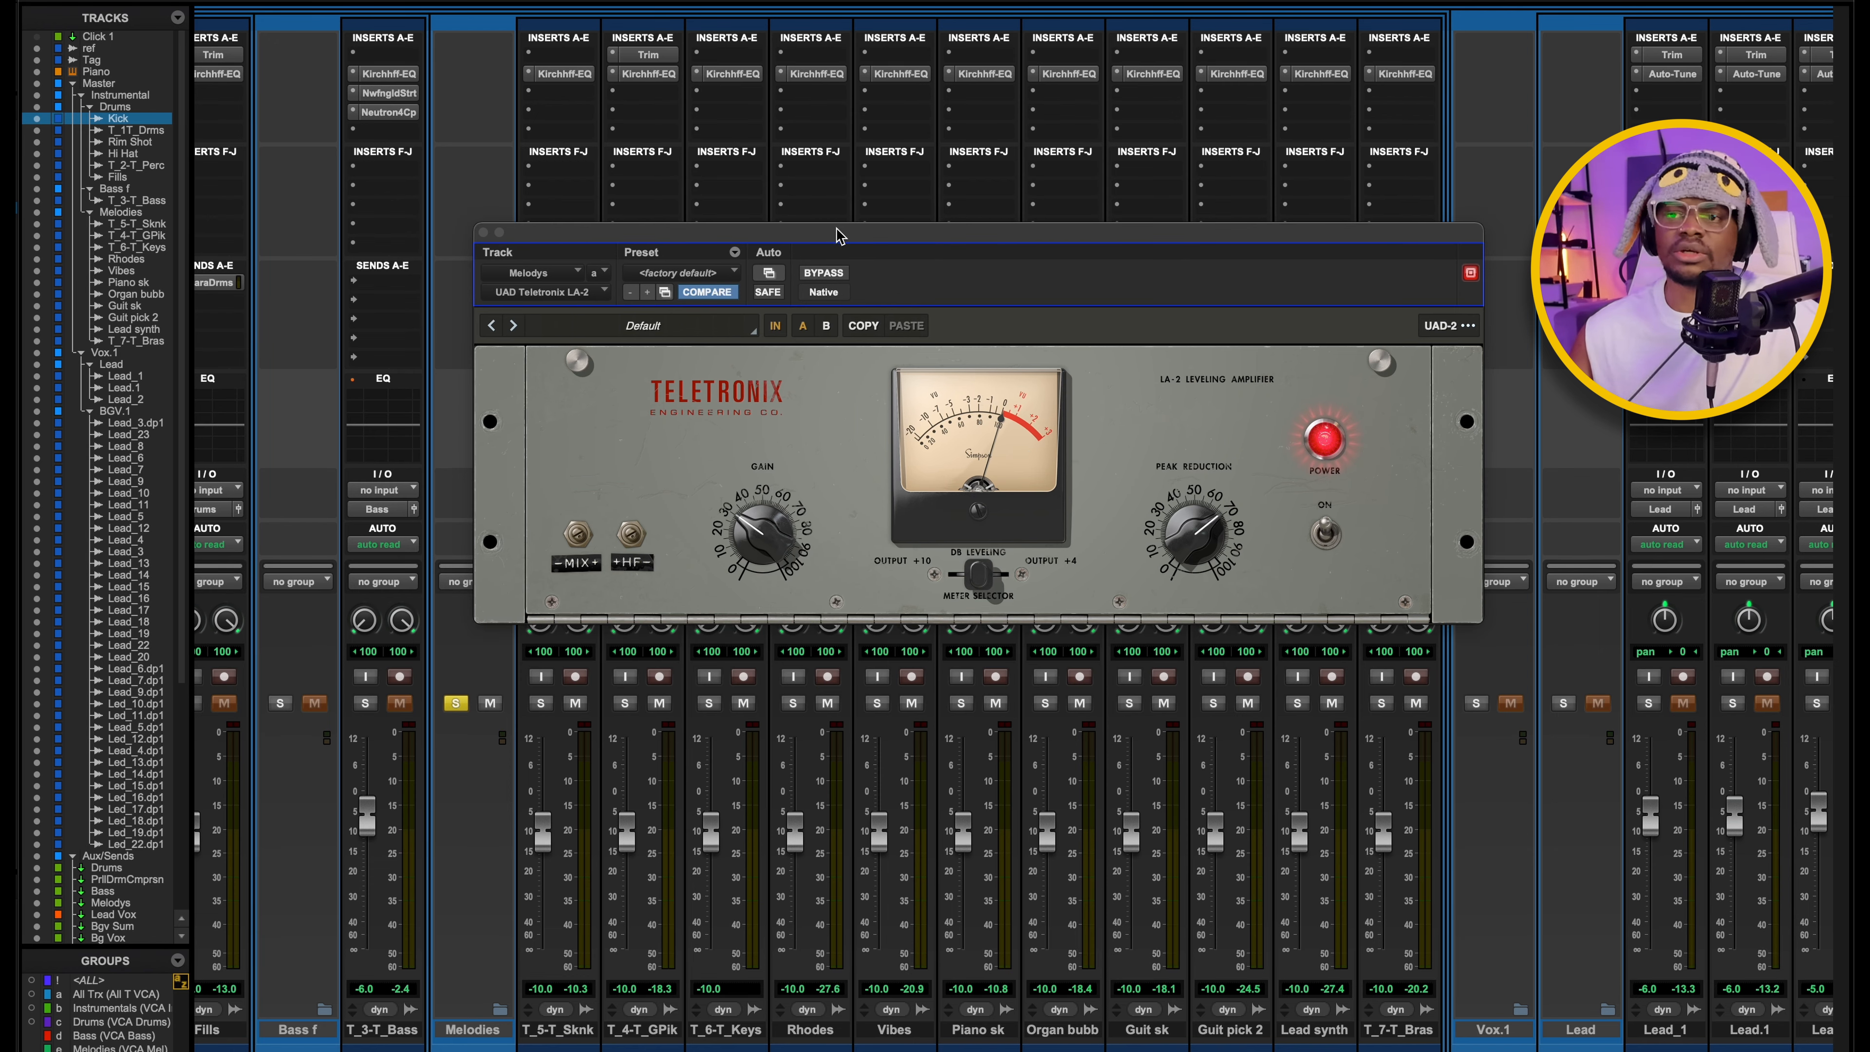
pyautogui.moveTo(837, 236); pyautogui.dragTo(863, 221)
pyautogui.hscroll(20, 959, 151)
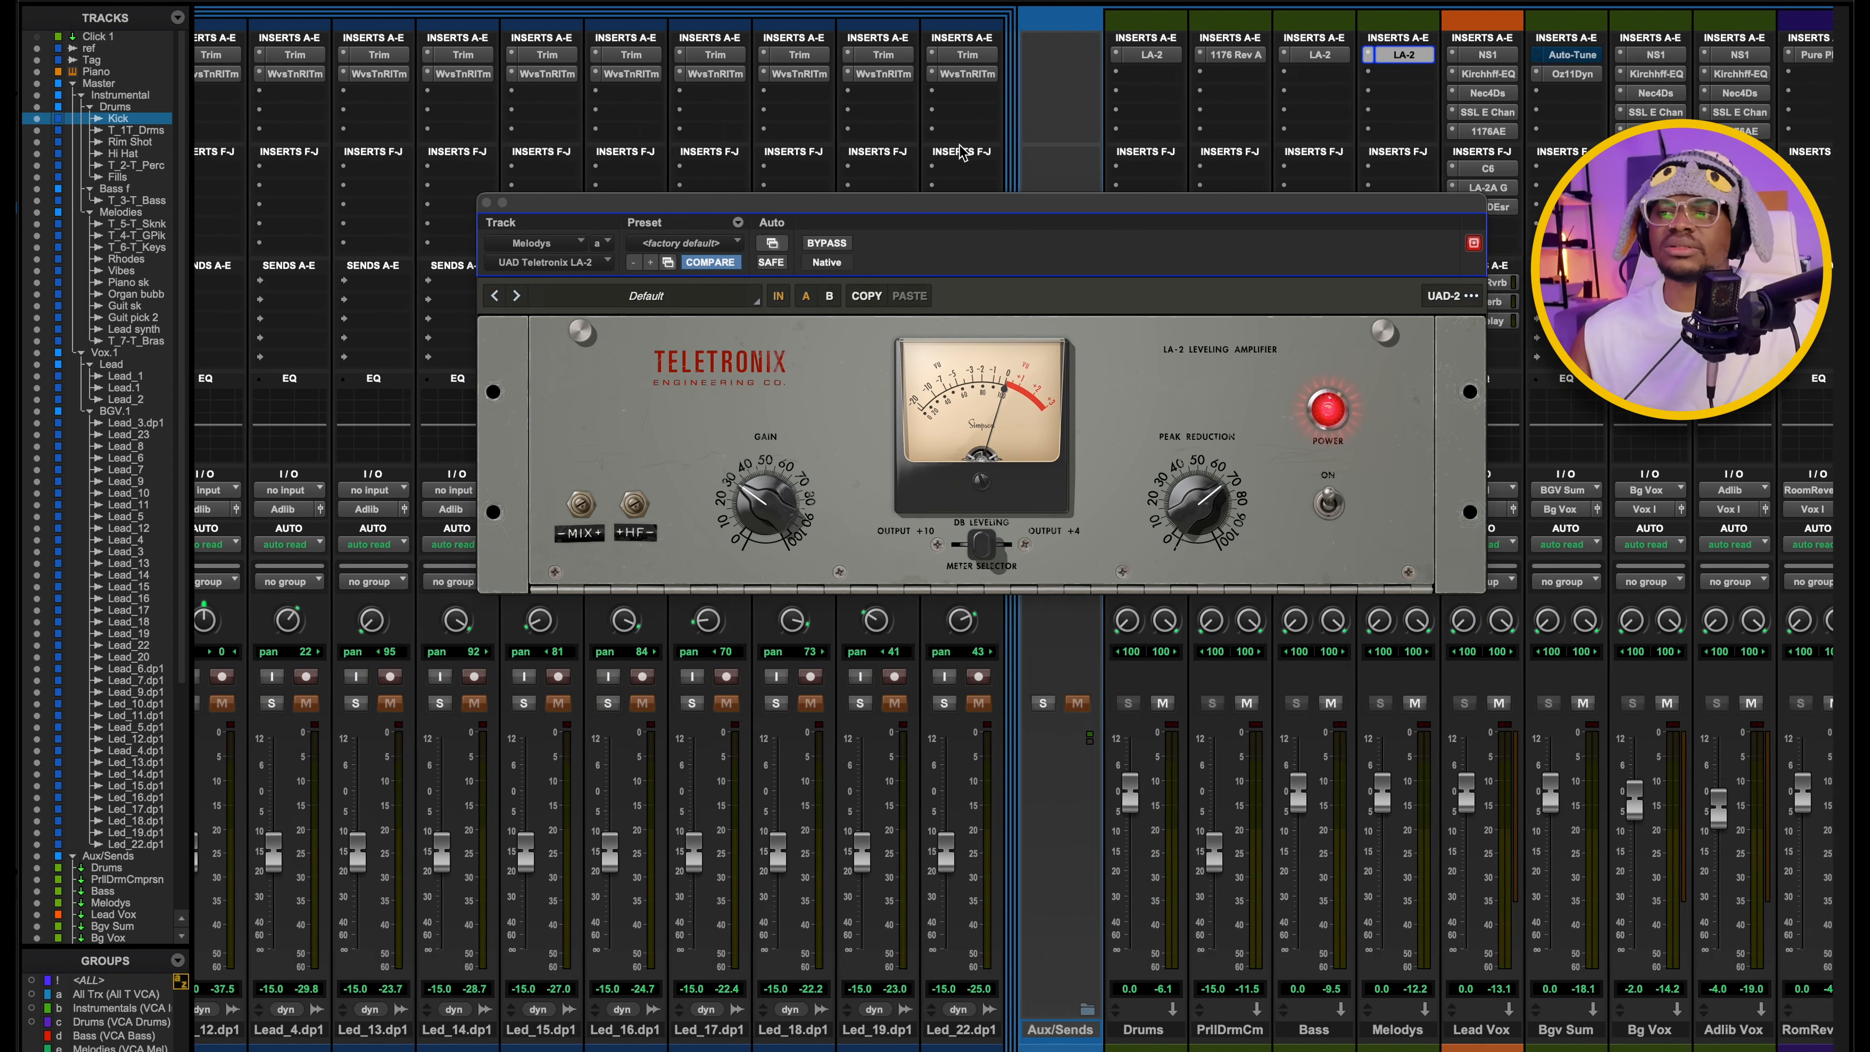
# Look over the vocal and effects aux channels, close the LA-2, return to the track timeline and stop playback.
pyautogui.hscroll(2, 959, 151)
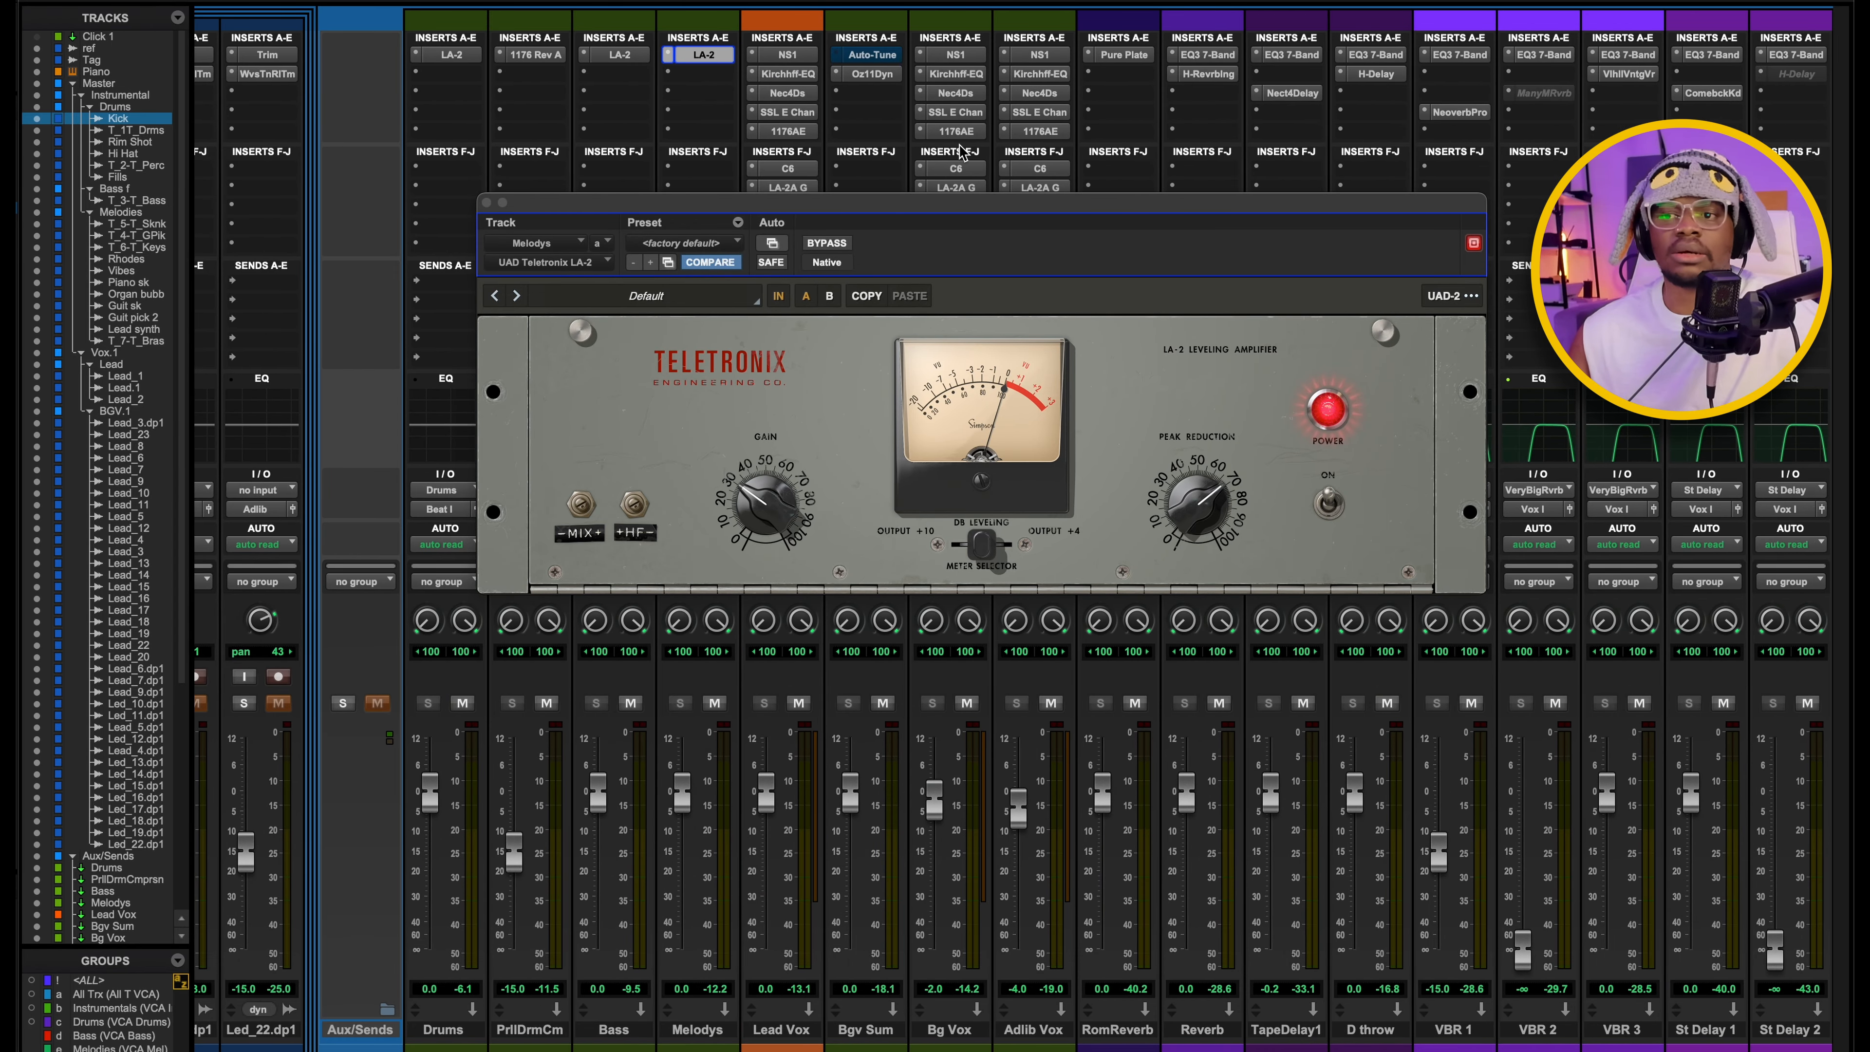
pyautogui.hscroll(2, 920, 168)
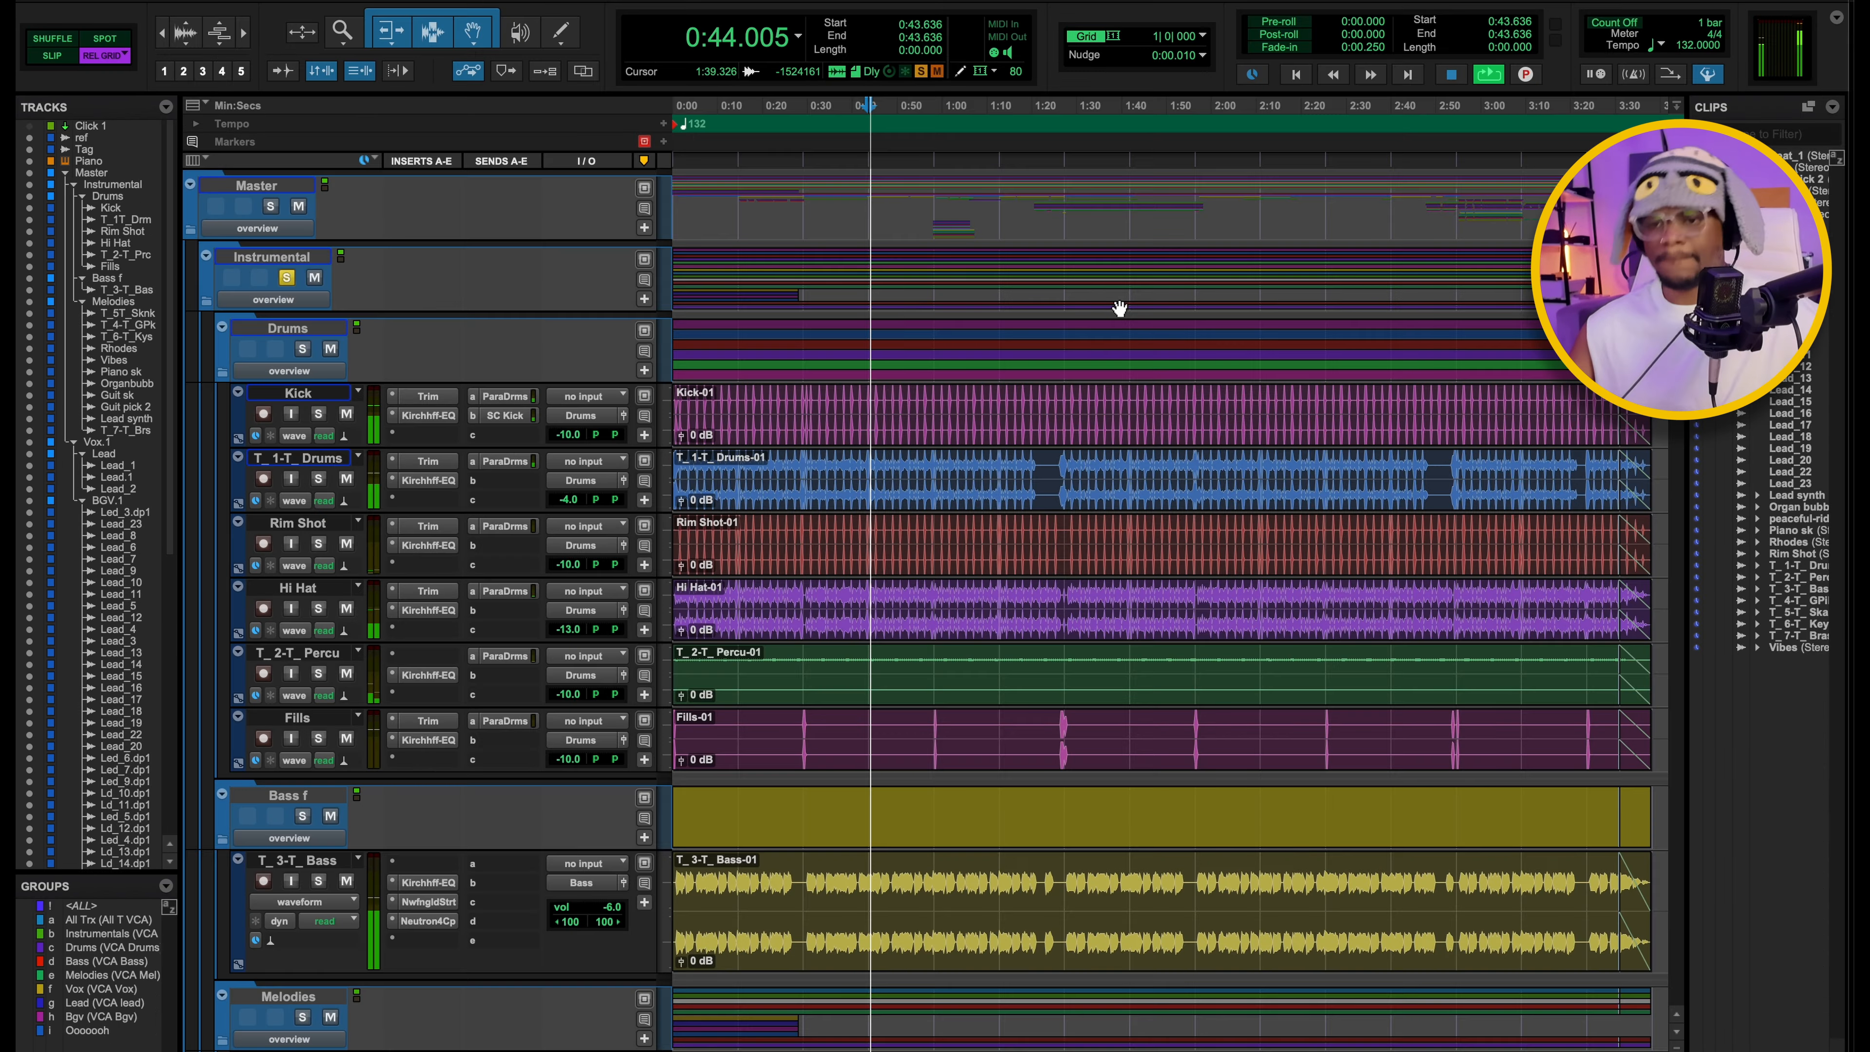
pyautogui.scroll(-5, 1118, 303)
pyautogui.scroll(-5, 1105, 304)
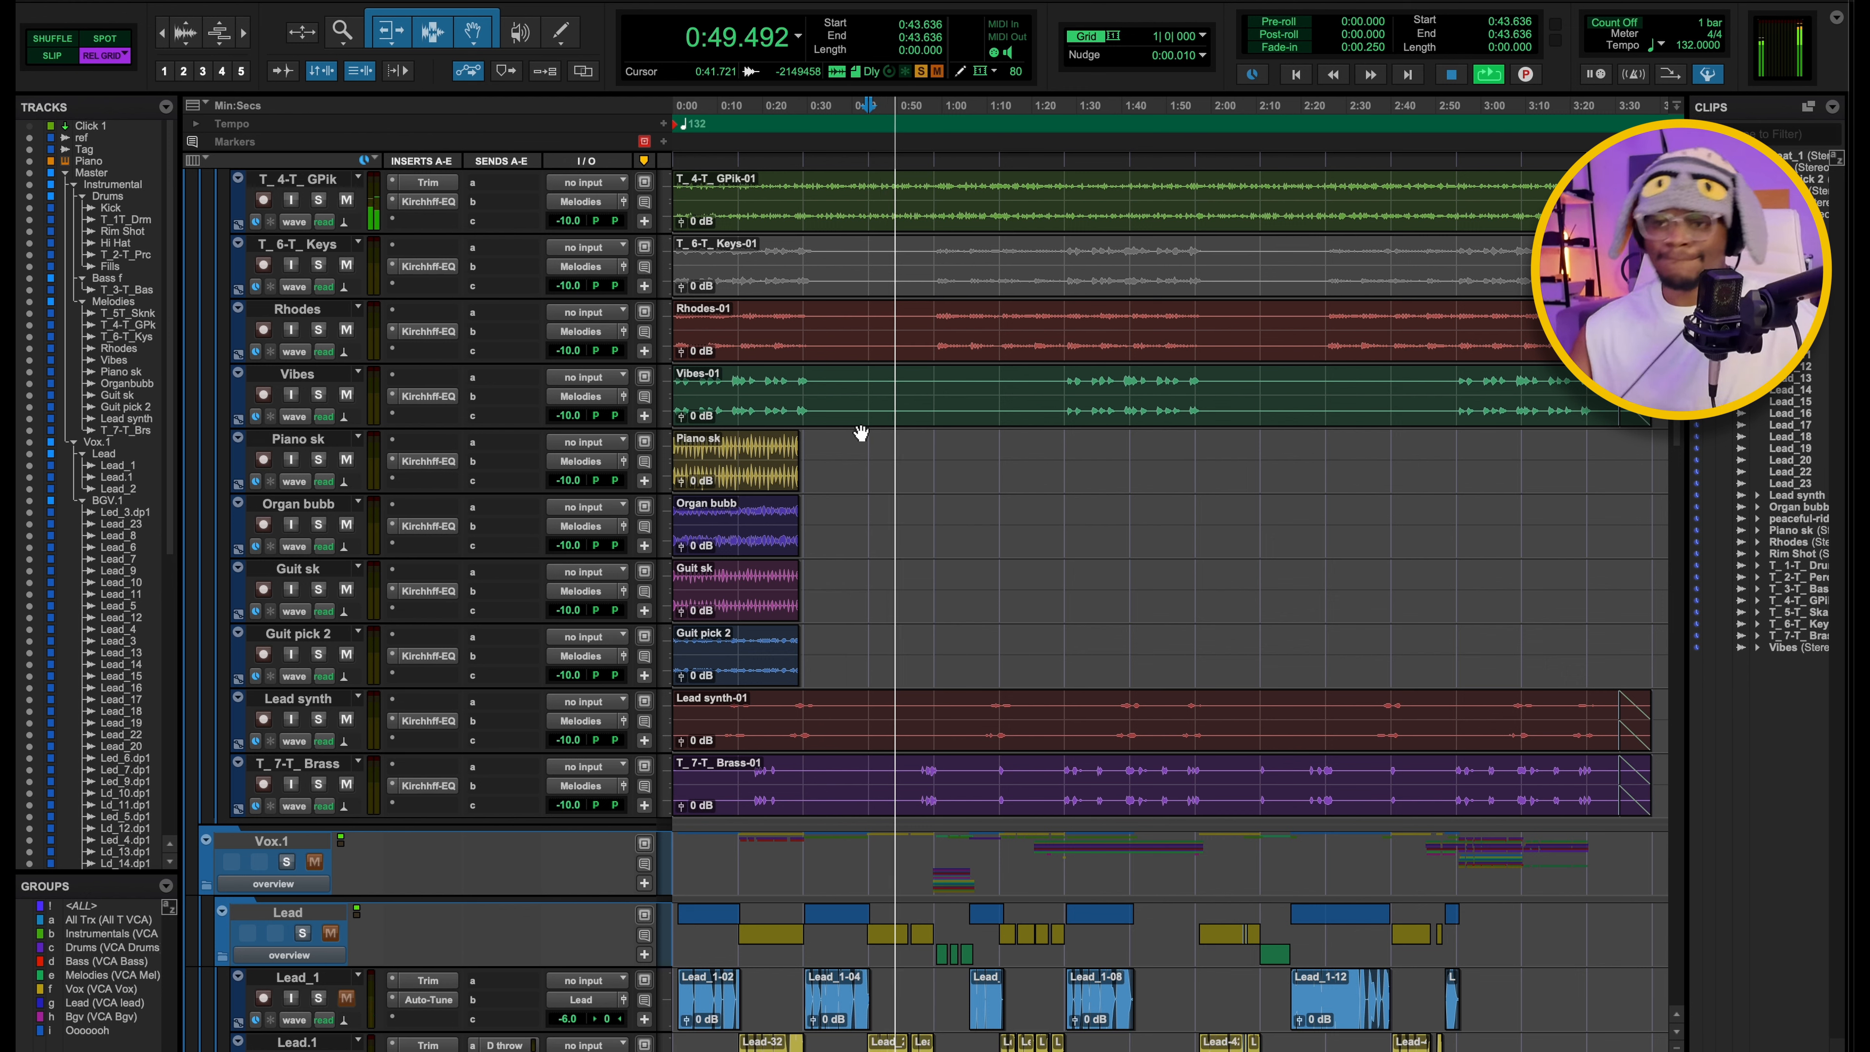
pyautogui.press('space')
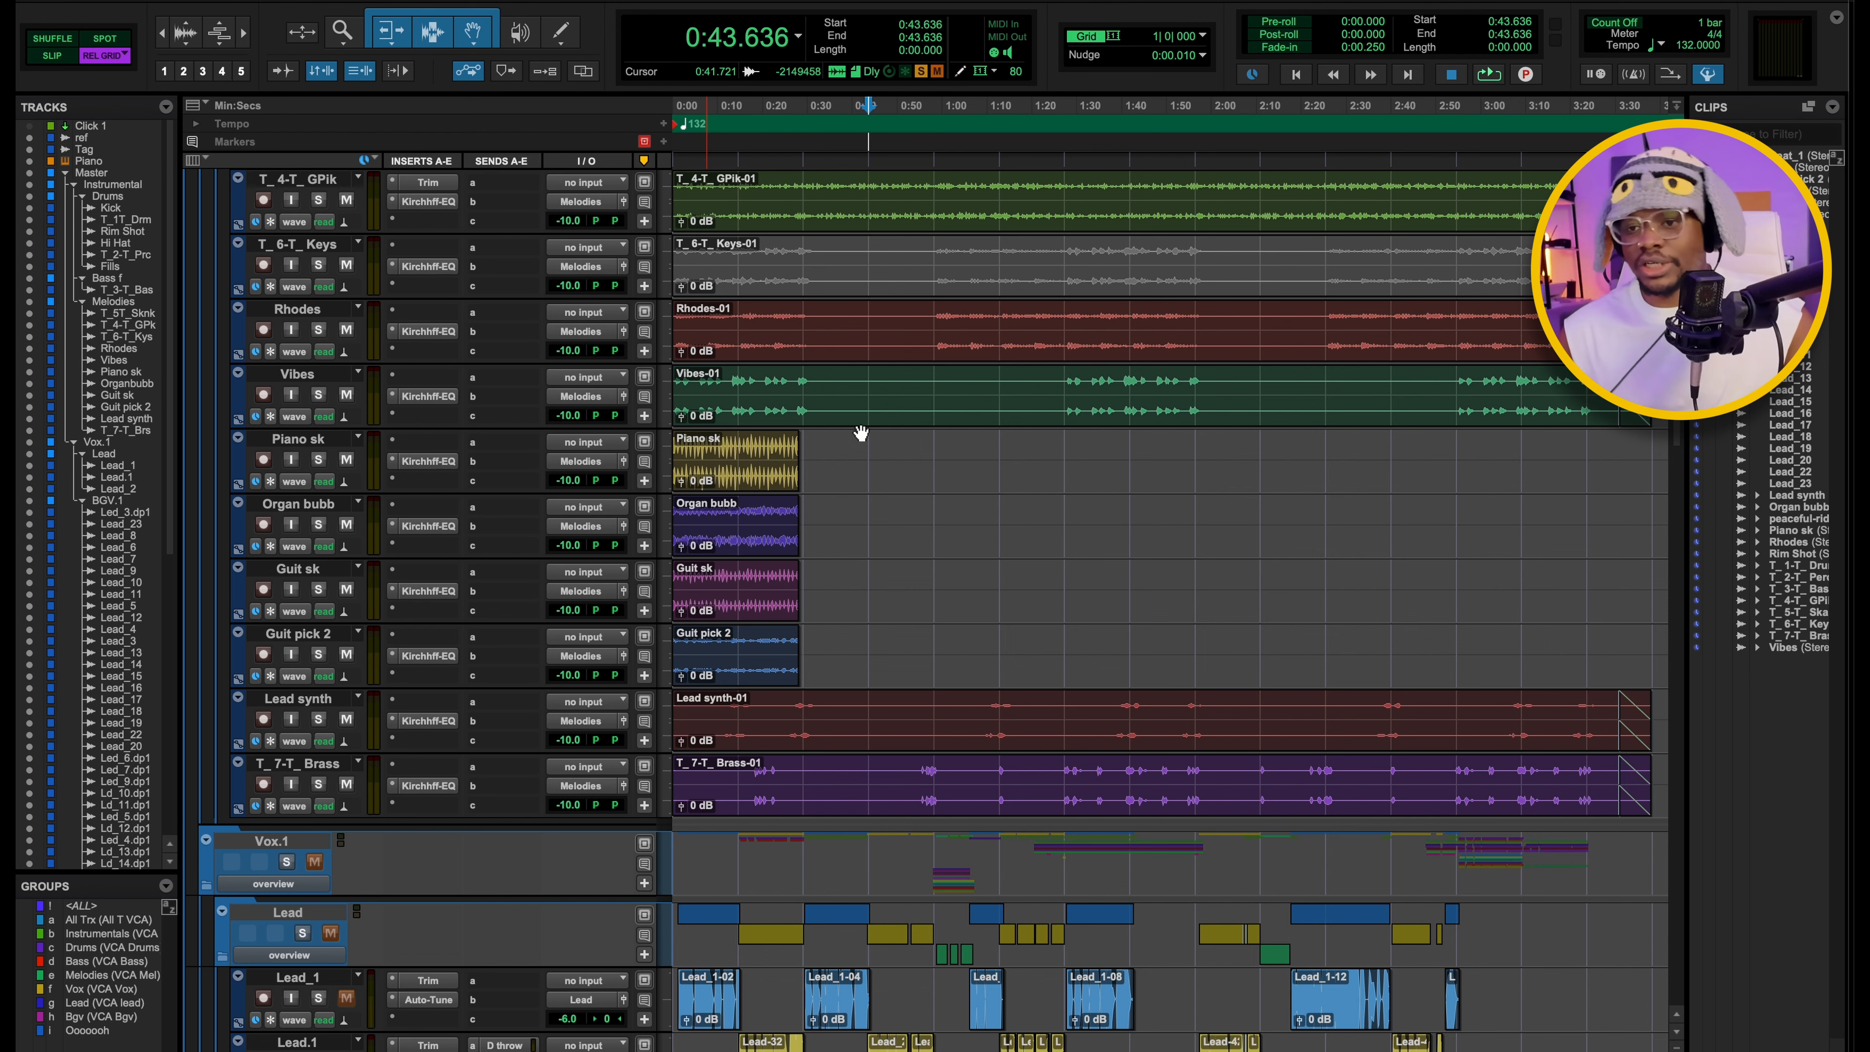
# Clear the melodies solo and play the full mix with the vocals from 0:43.636, then stop.
pyautogui.scroll(-2, 944, 680)
pyautogui.scroll(-4, 980, 635)
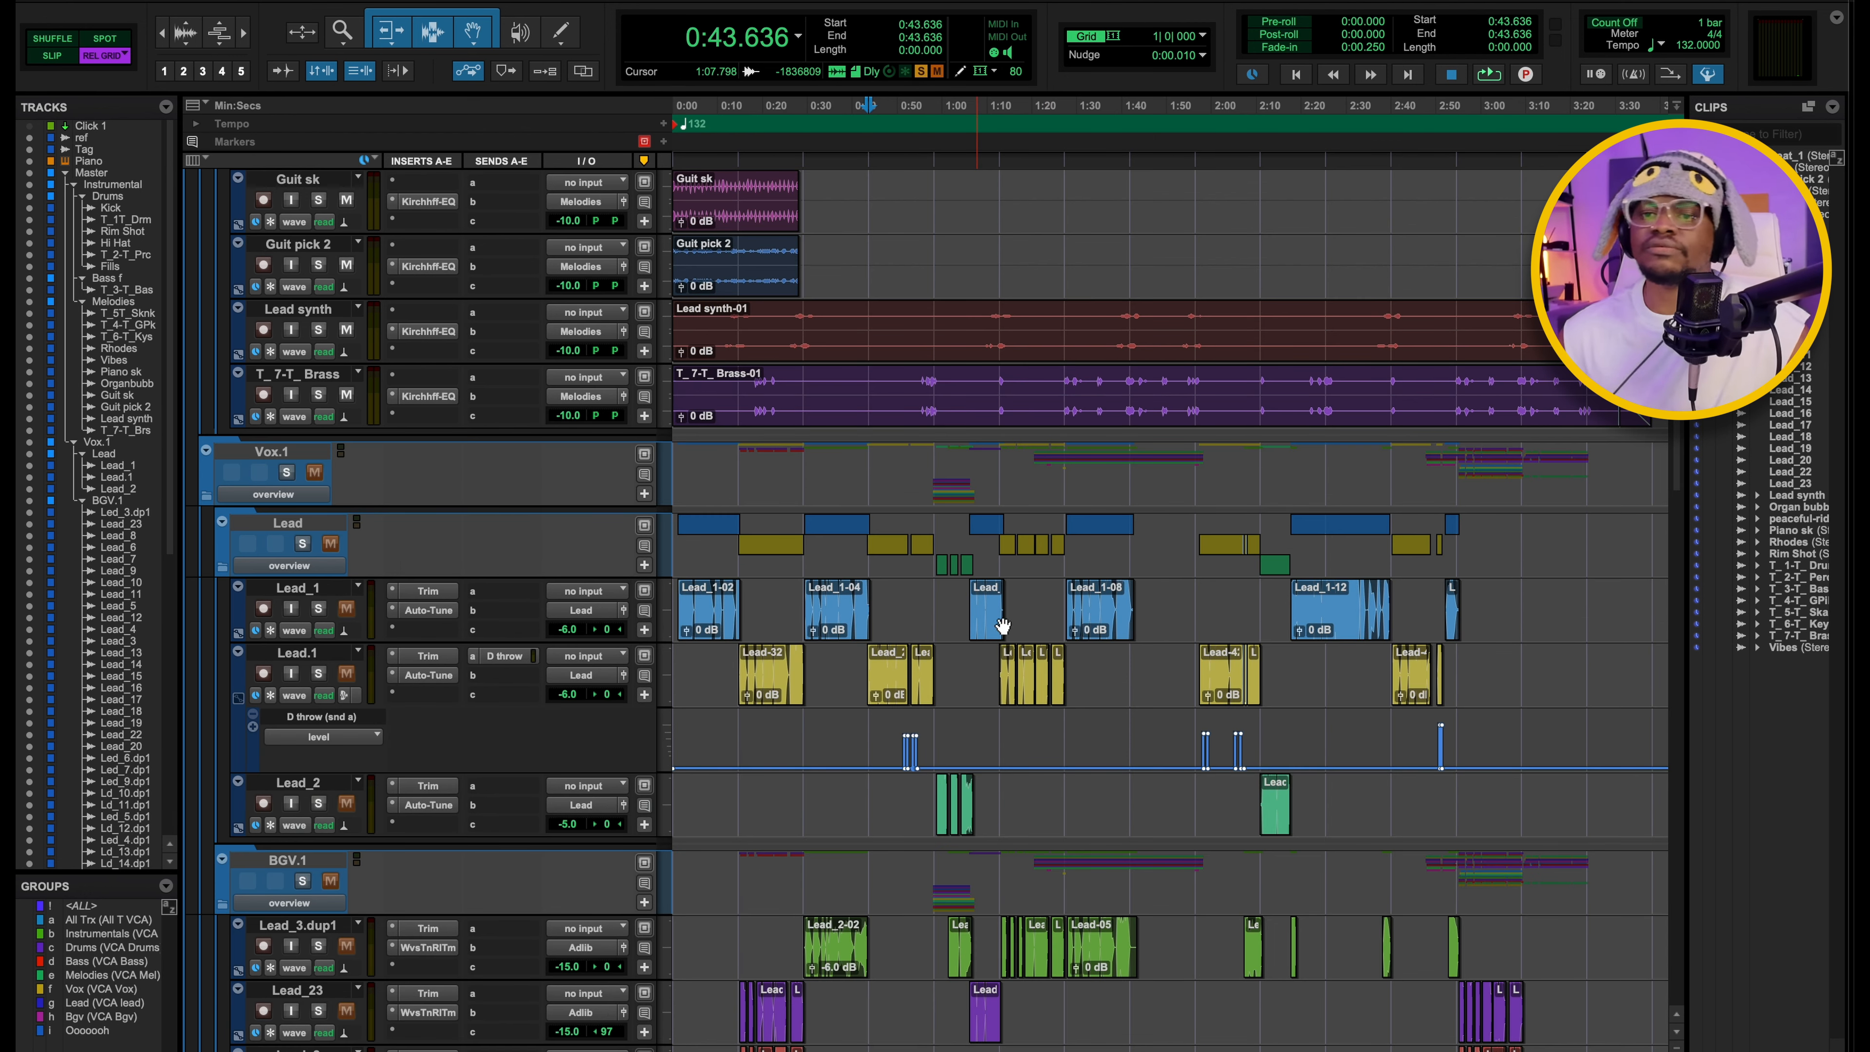
pyautogui.click(287, 472)
pyautogui.press('space')
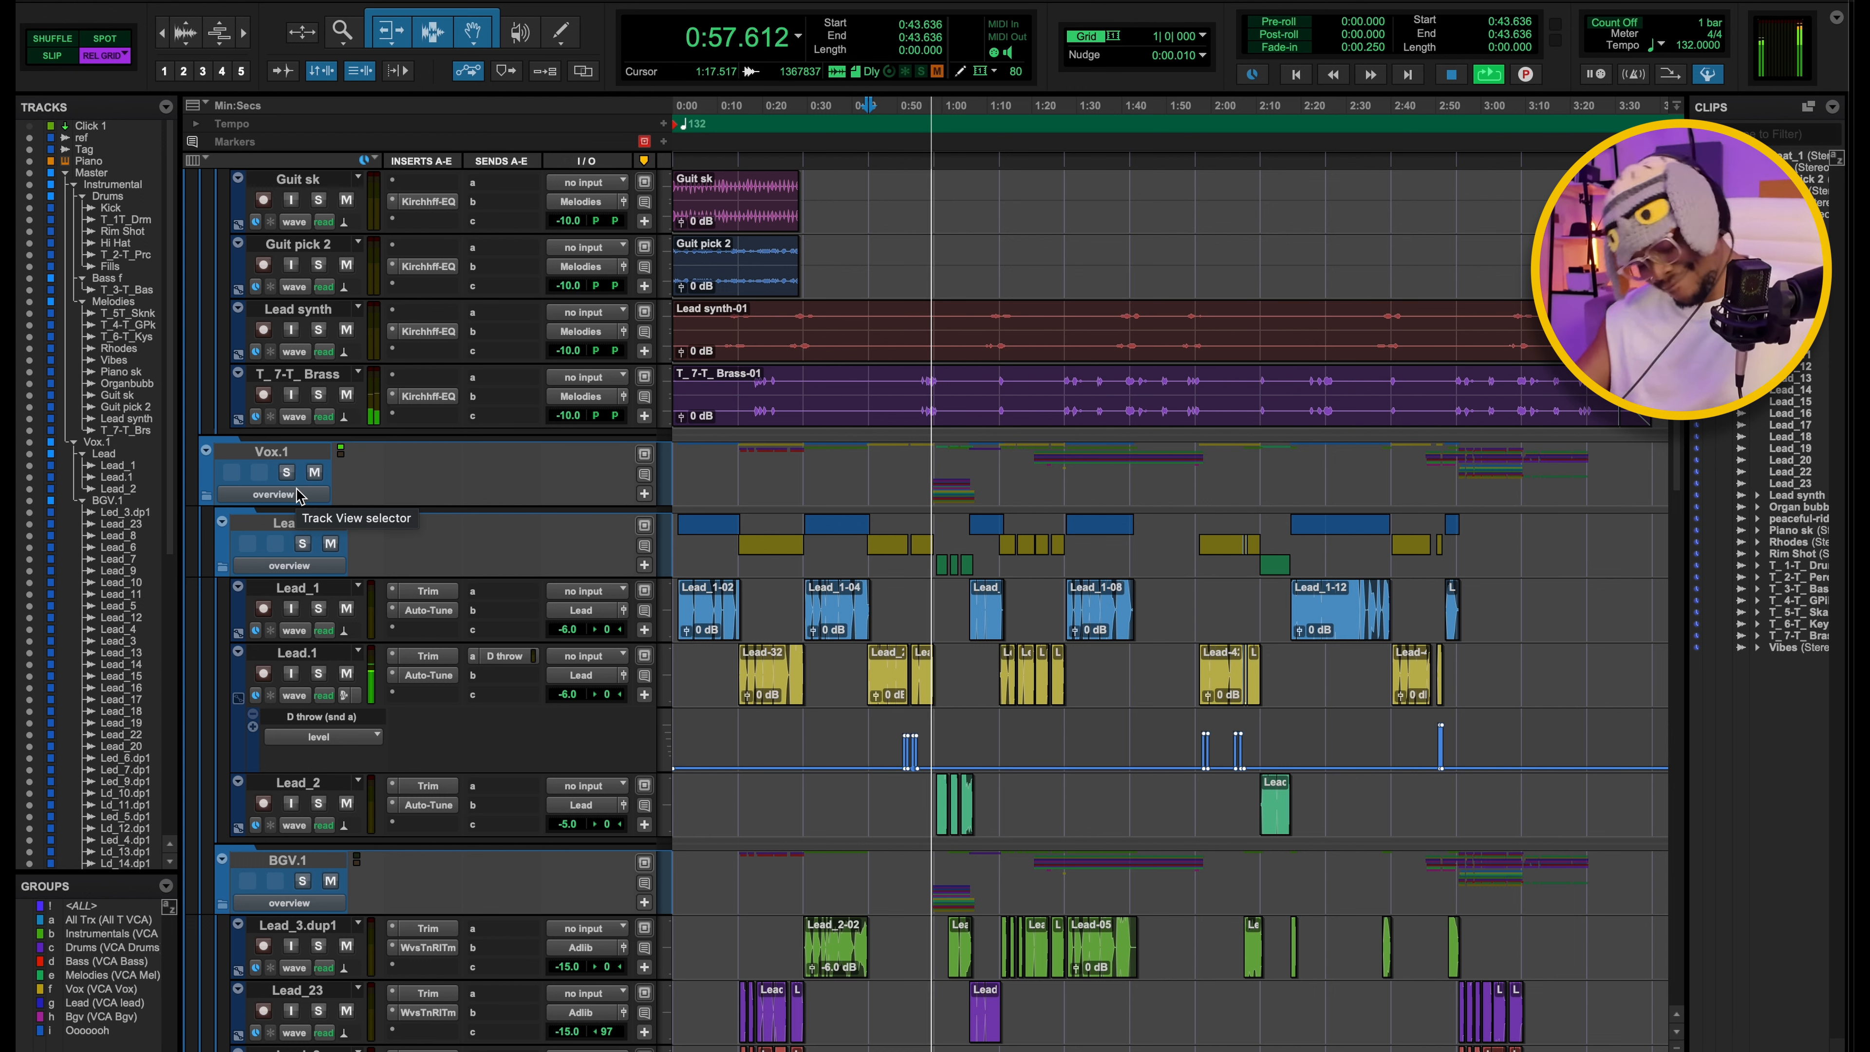
pyautogui.press('space')
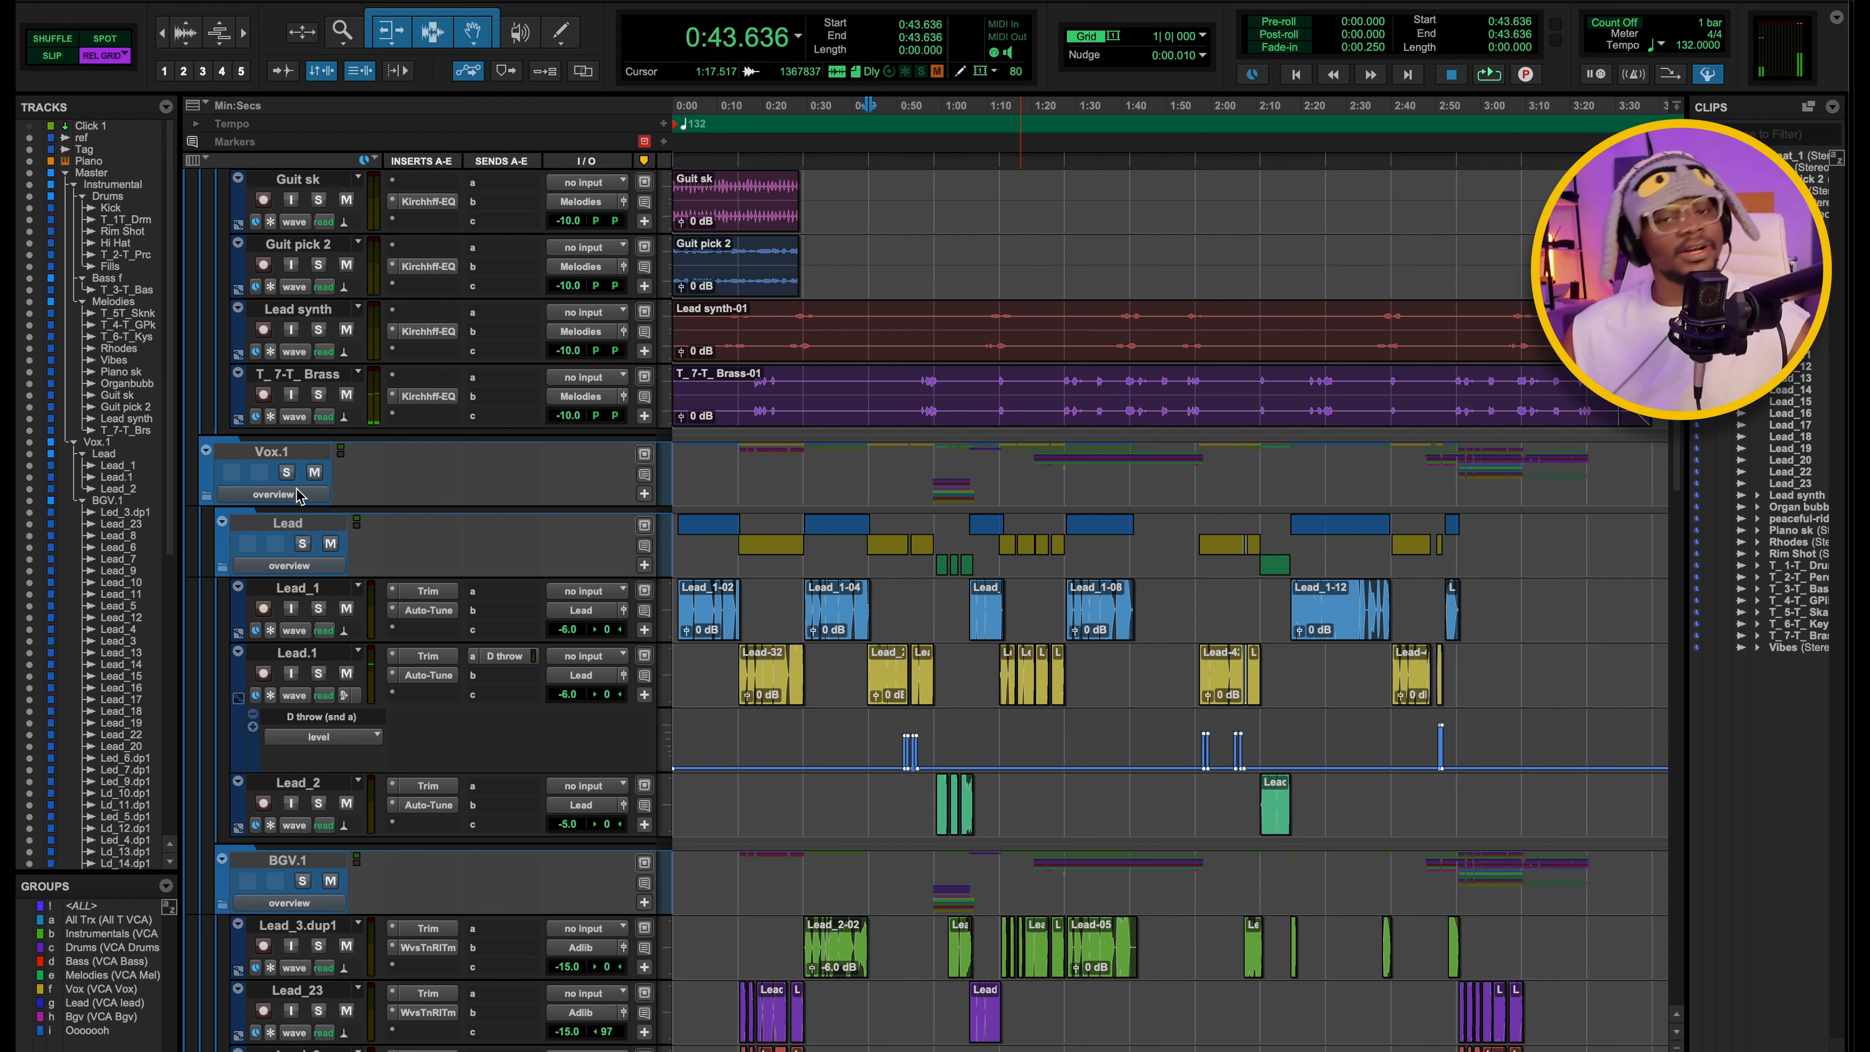
# Solo Lead.1 in place of Lead_1 and examine the Trim plugin on the Lead.1 track.
pyautogui.scroll(-3, 897, 495)
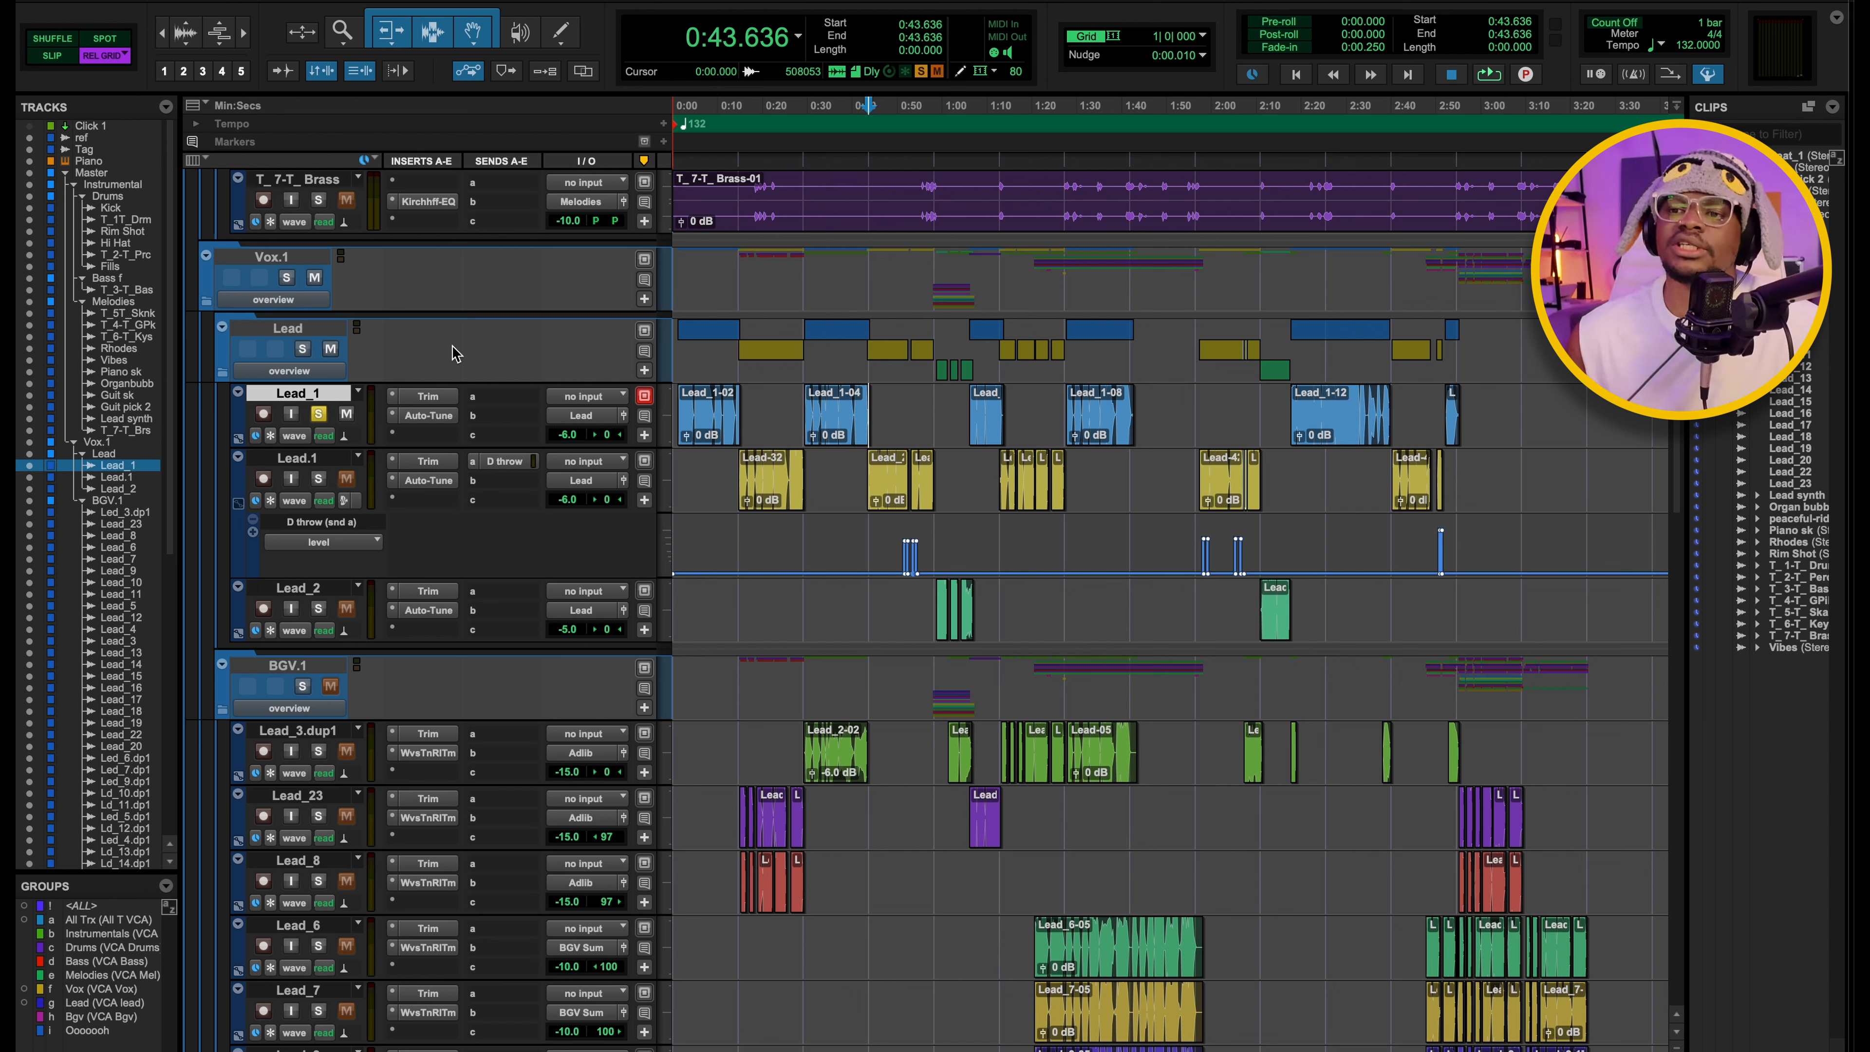
pyautogui.click(425, 463)
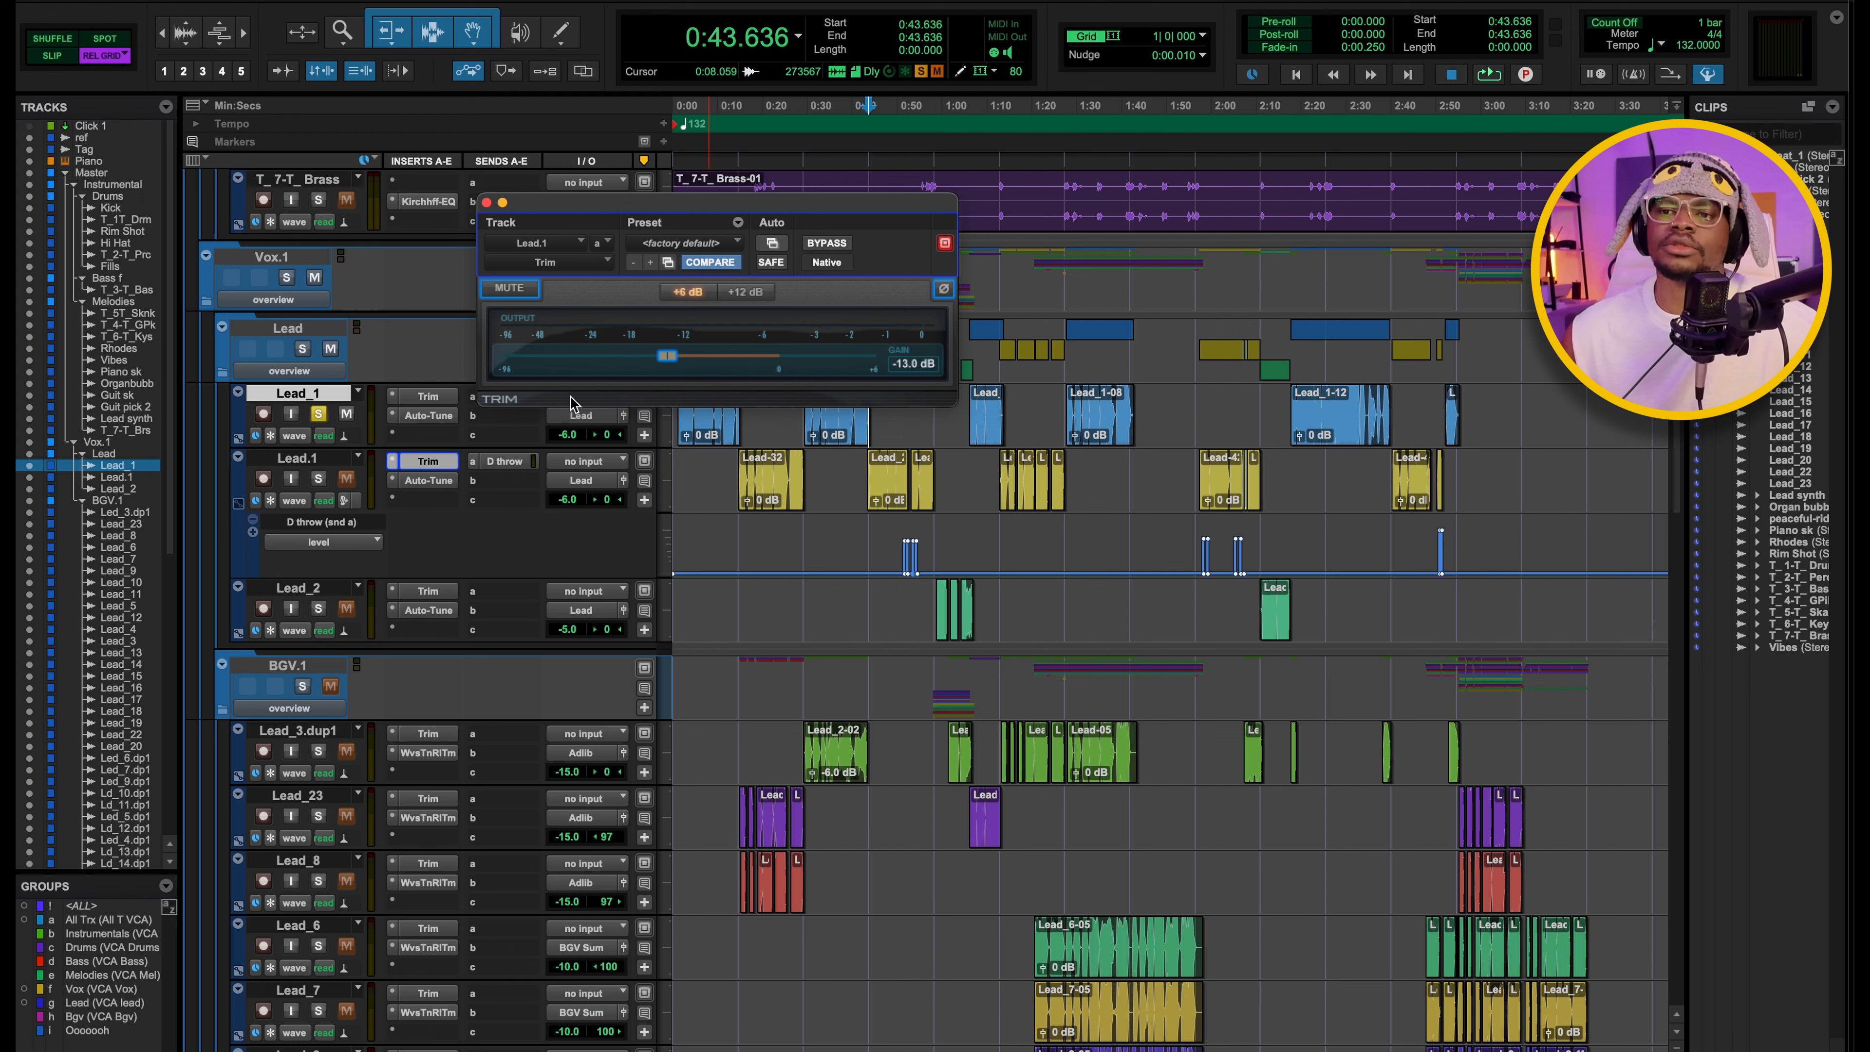
pyautogui.click(486, 202)
pyautogui.click(318, 479)
pyautogui.click(318, 414)
pyautogui.click(424, 462)
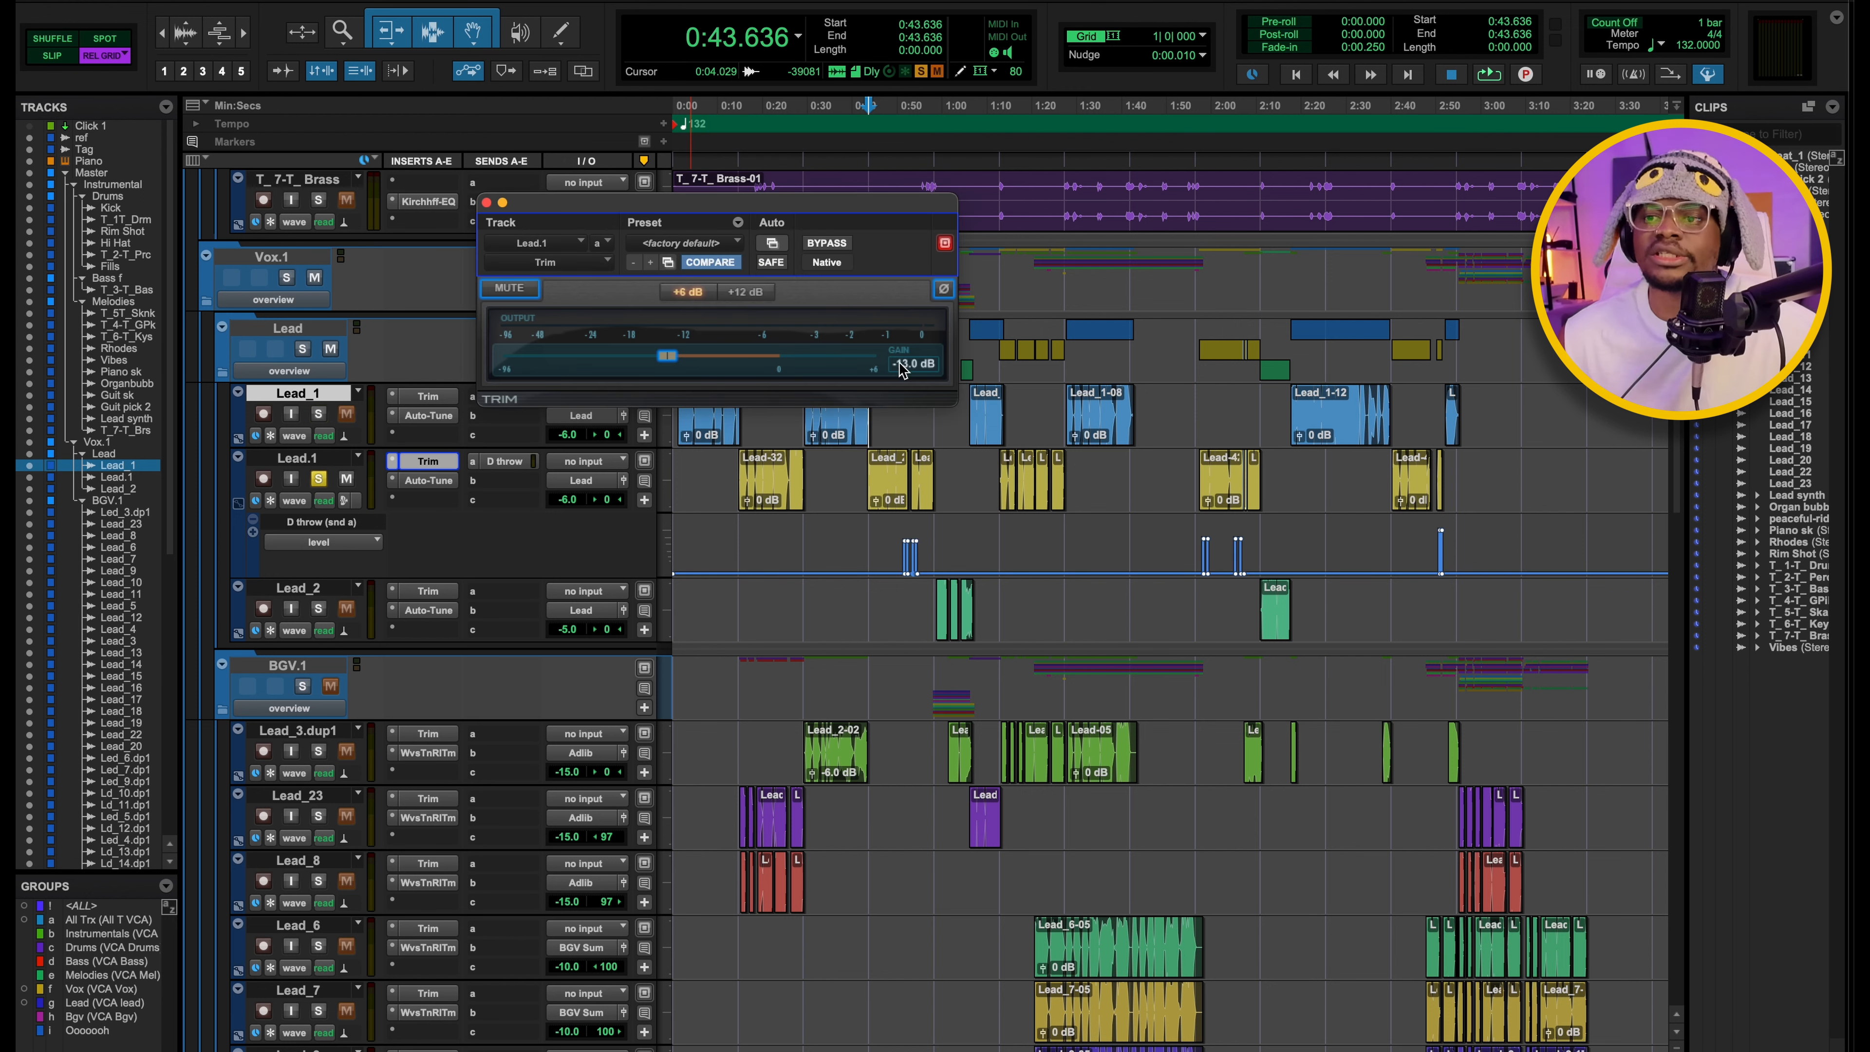
pyautogui.moveTo(645, 210); pyautogui.dragTo(830, 225)
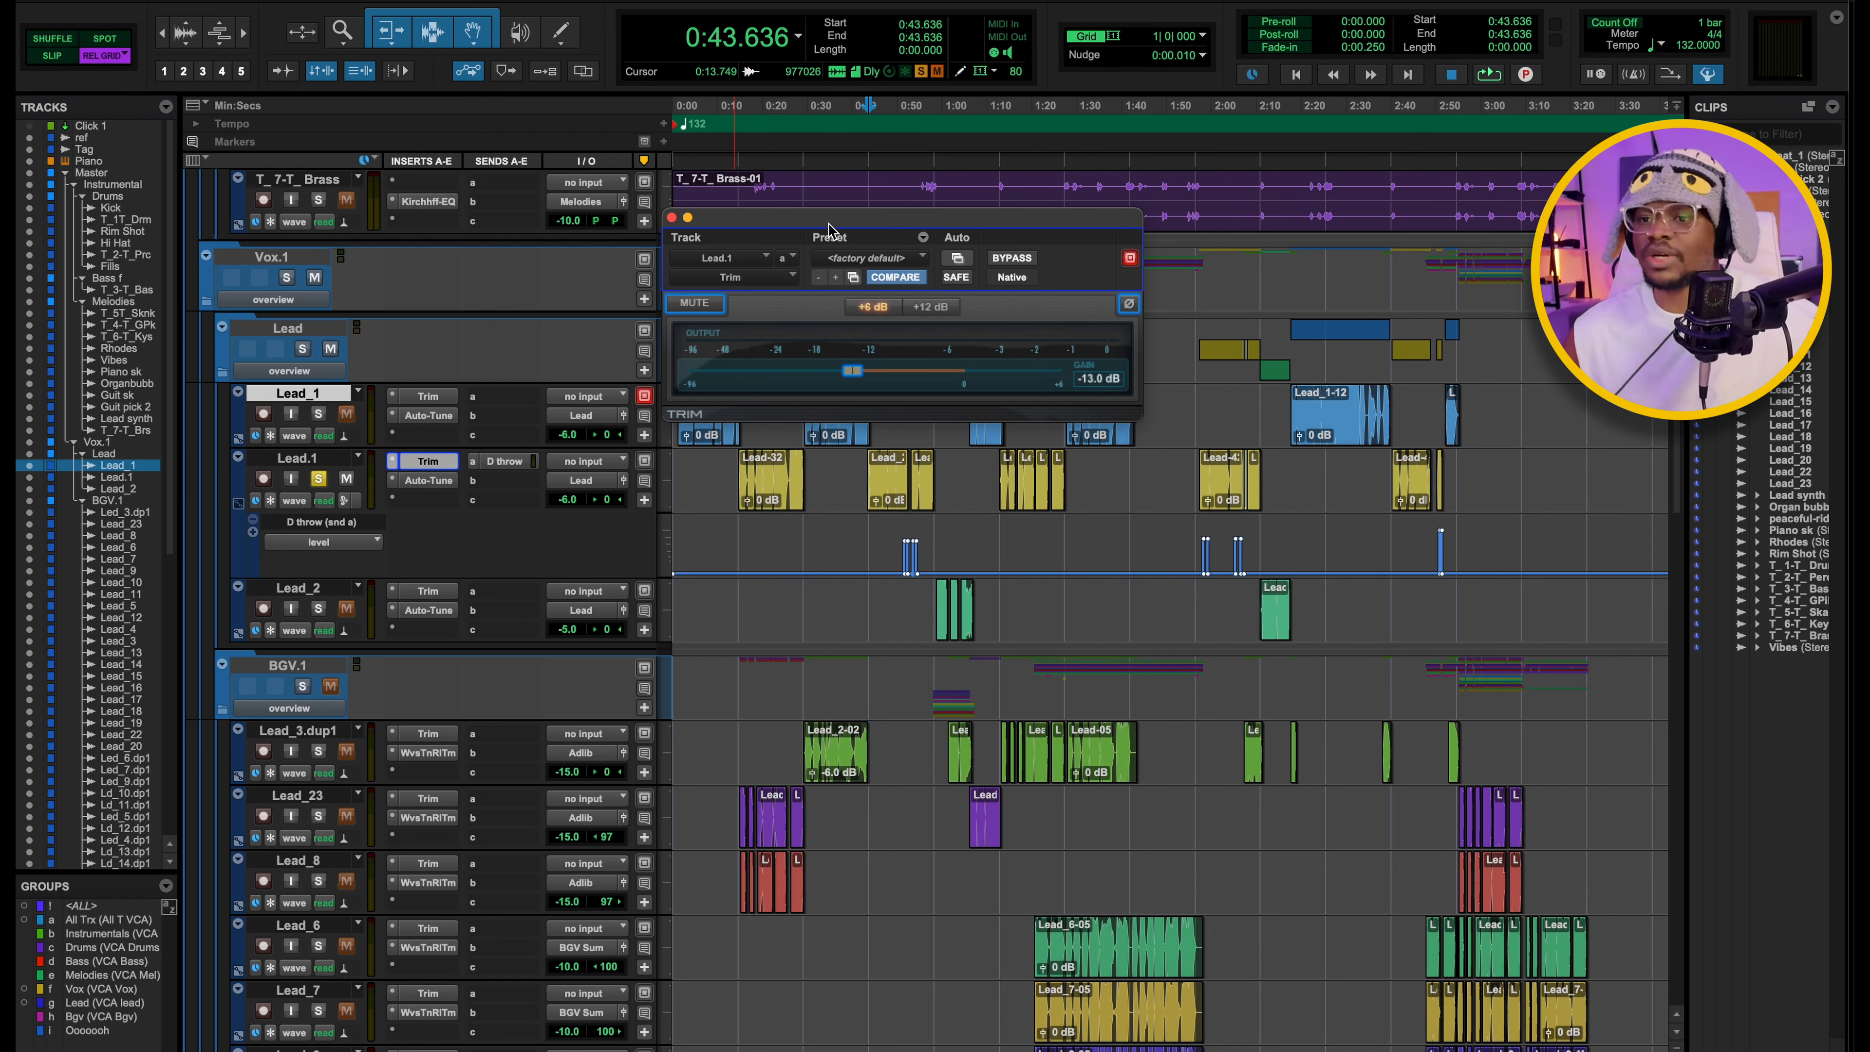
# Check the lead vocal channel levels in the mixer, return to the track timeline and close the Trim plugin.
pyautogui.press('super+equal')
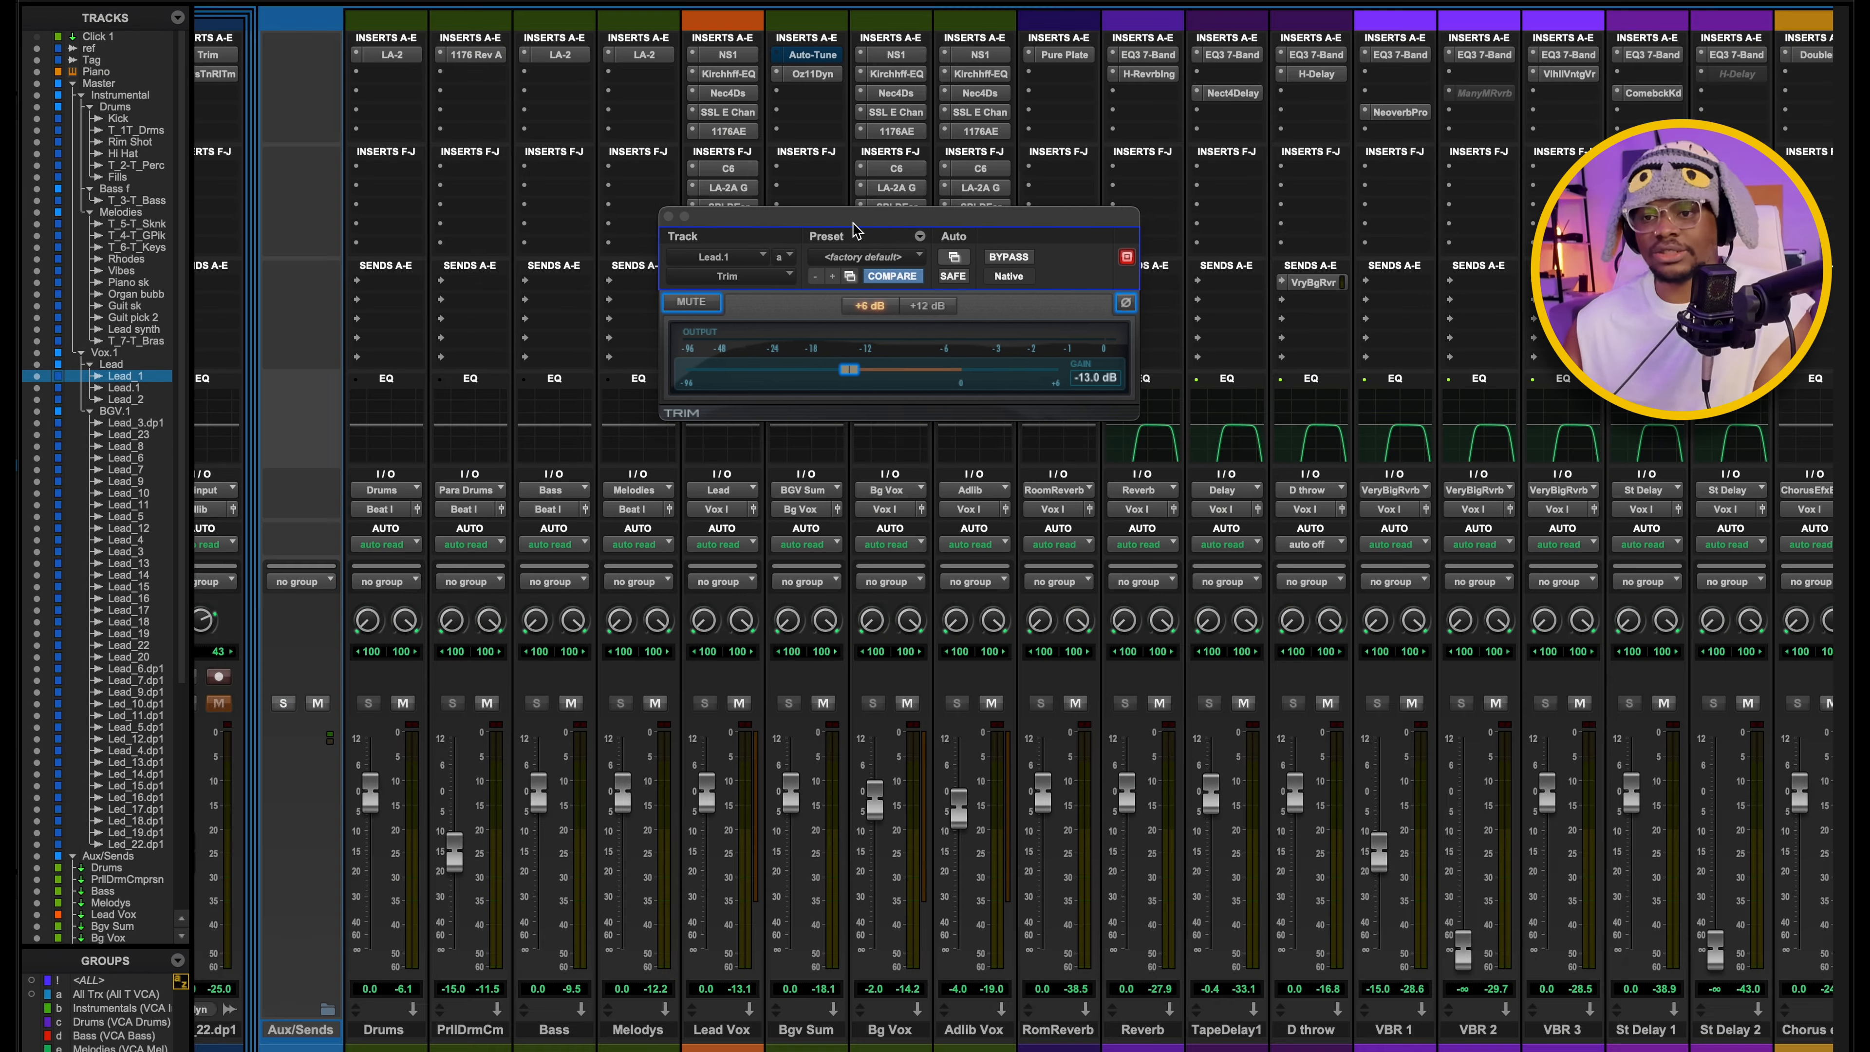
pyautogui.hscroll(-20, 653, 525)
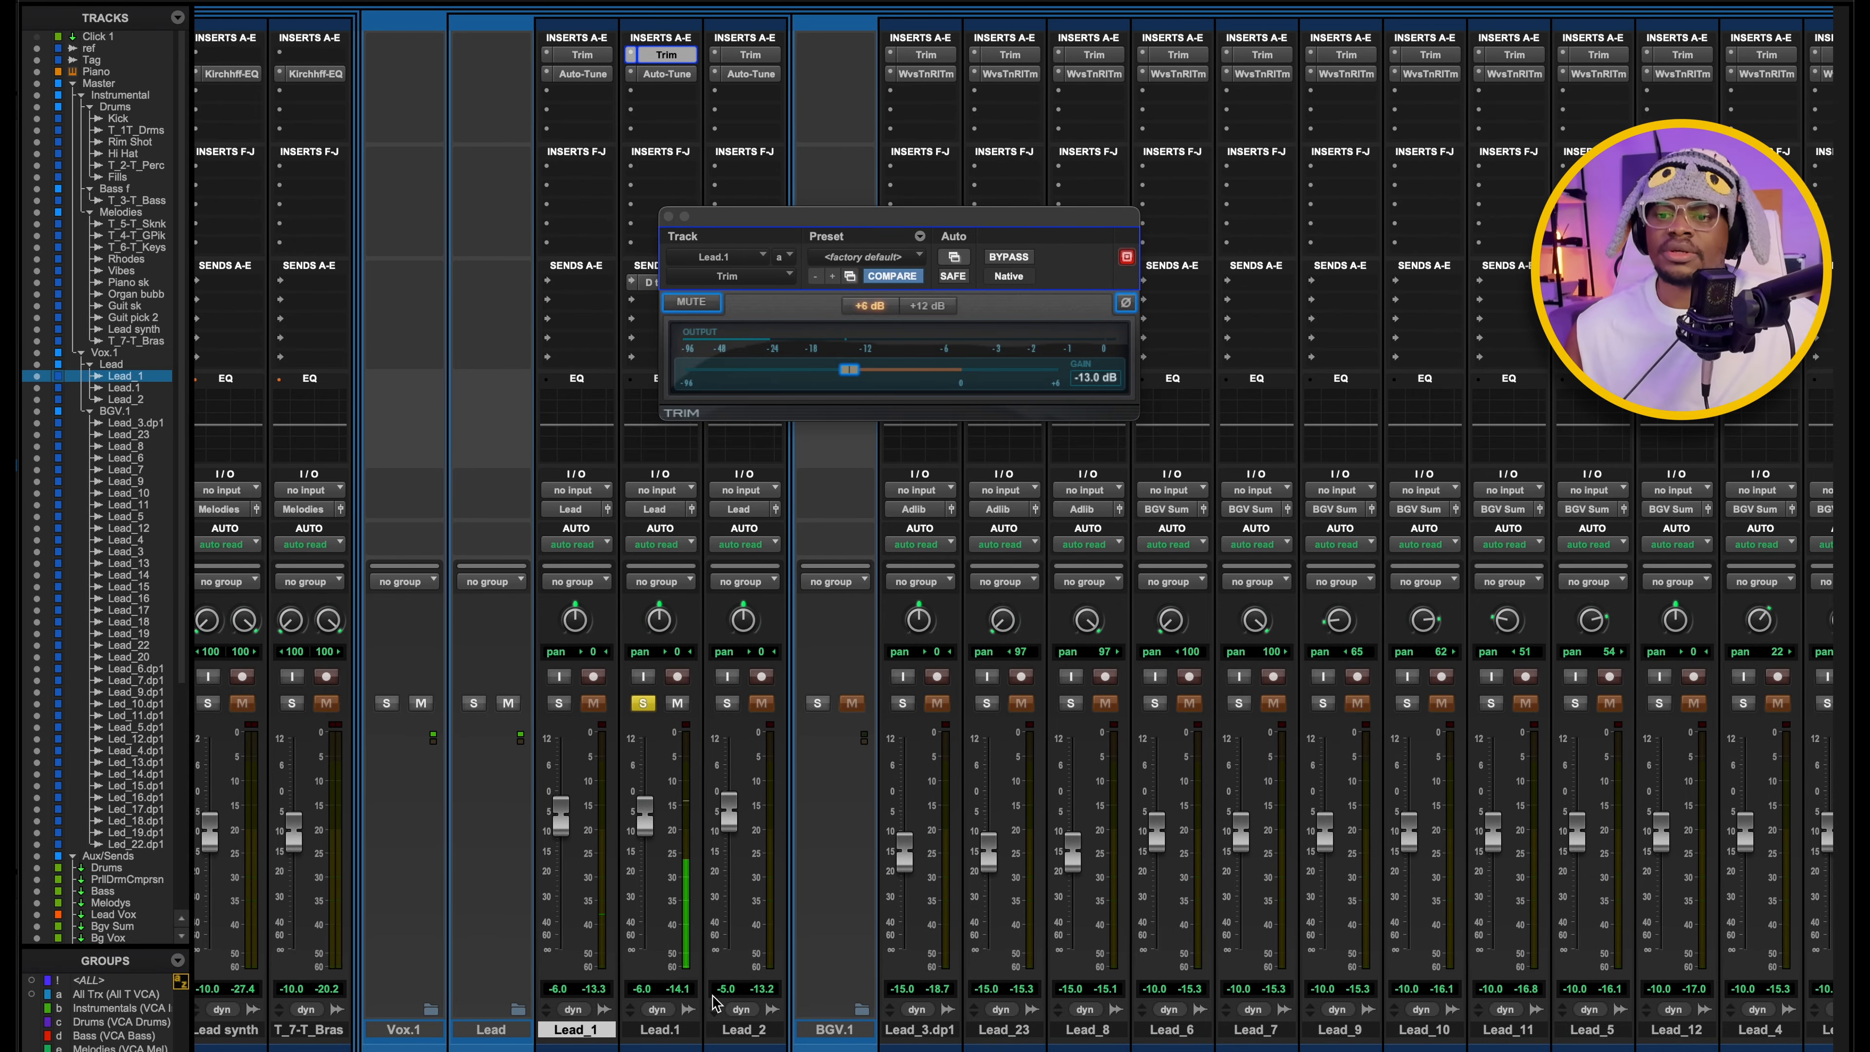
pyautogui.hscroll(-2, 708, 1006)
pyautogui.press('super+equal')
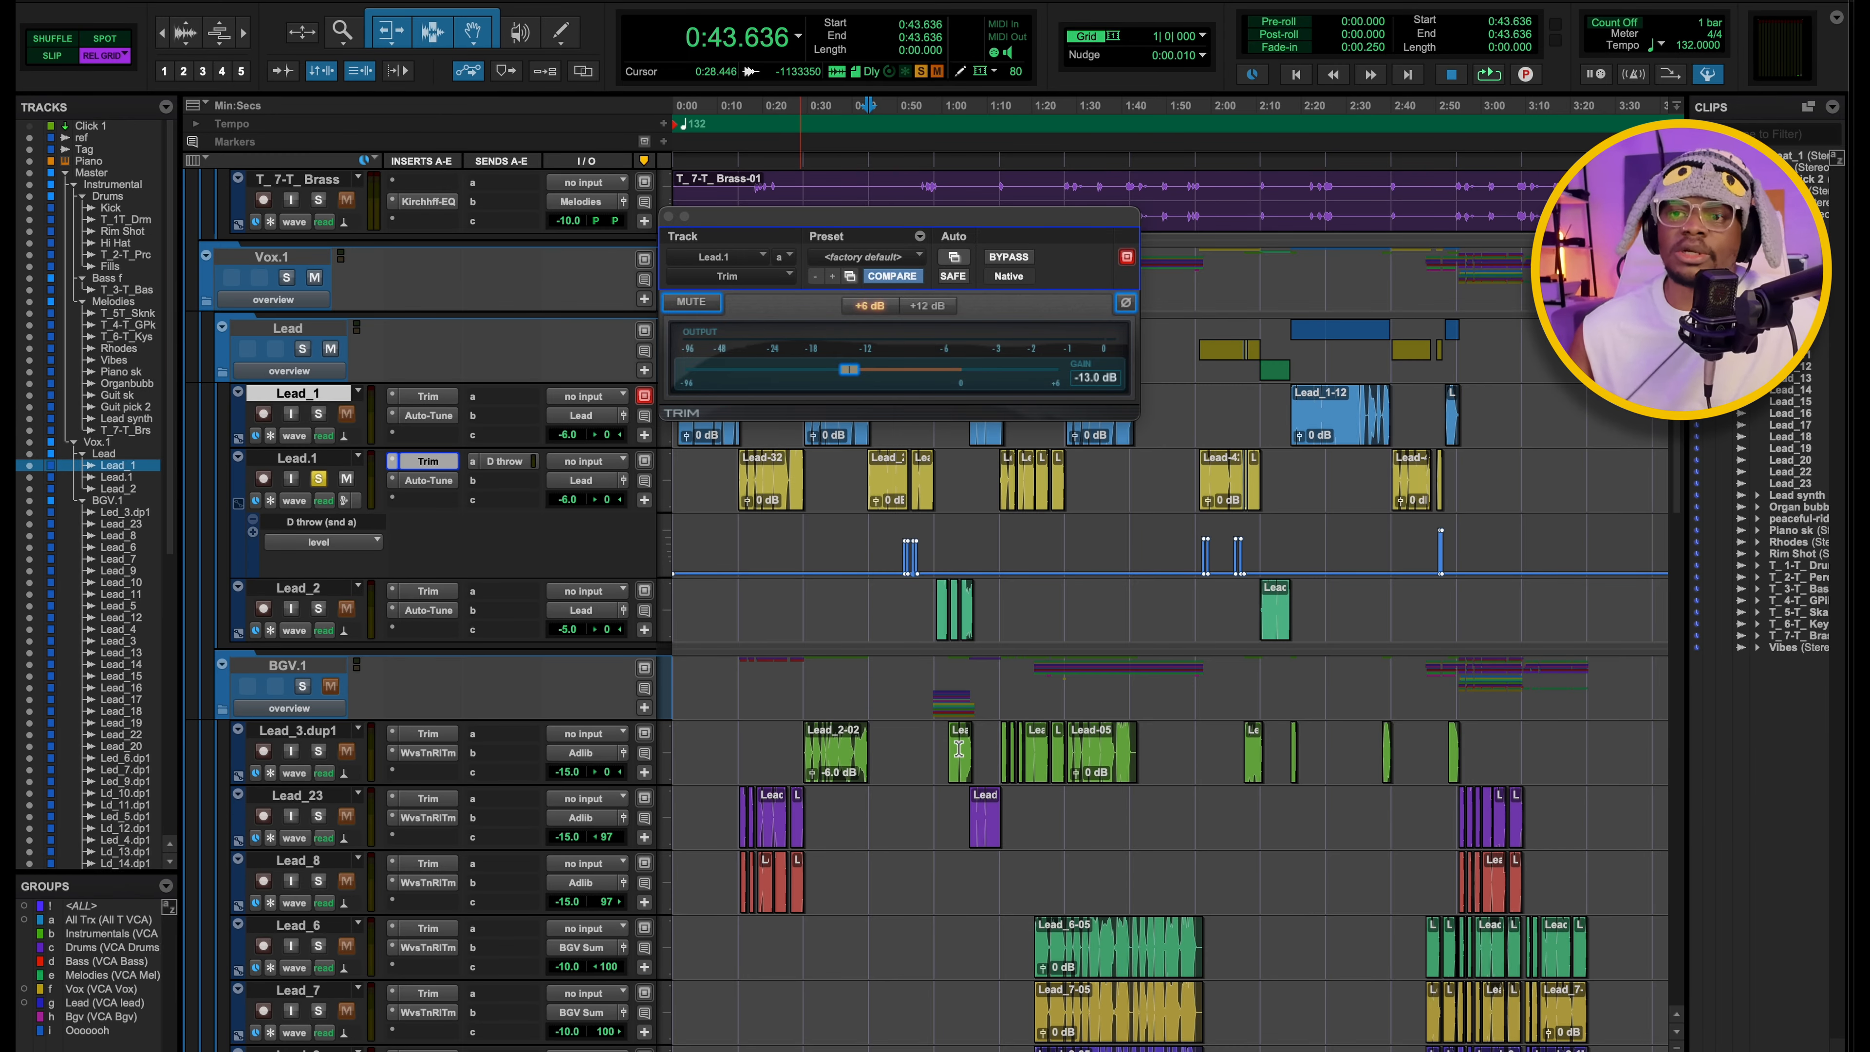
pyautogui.click(668, 216)
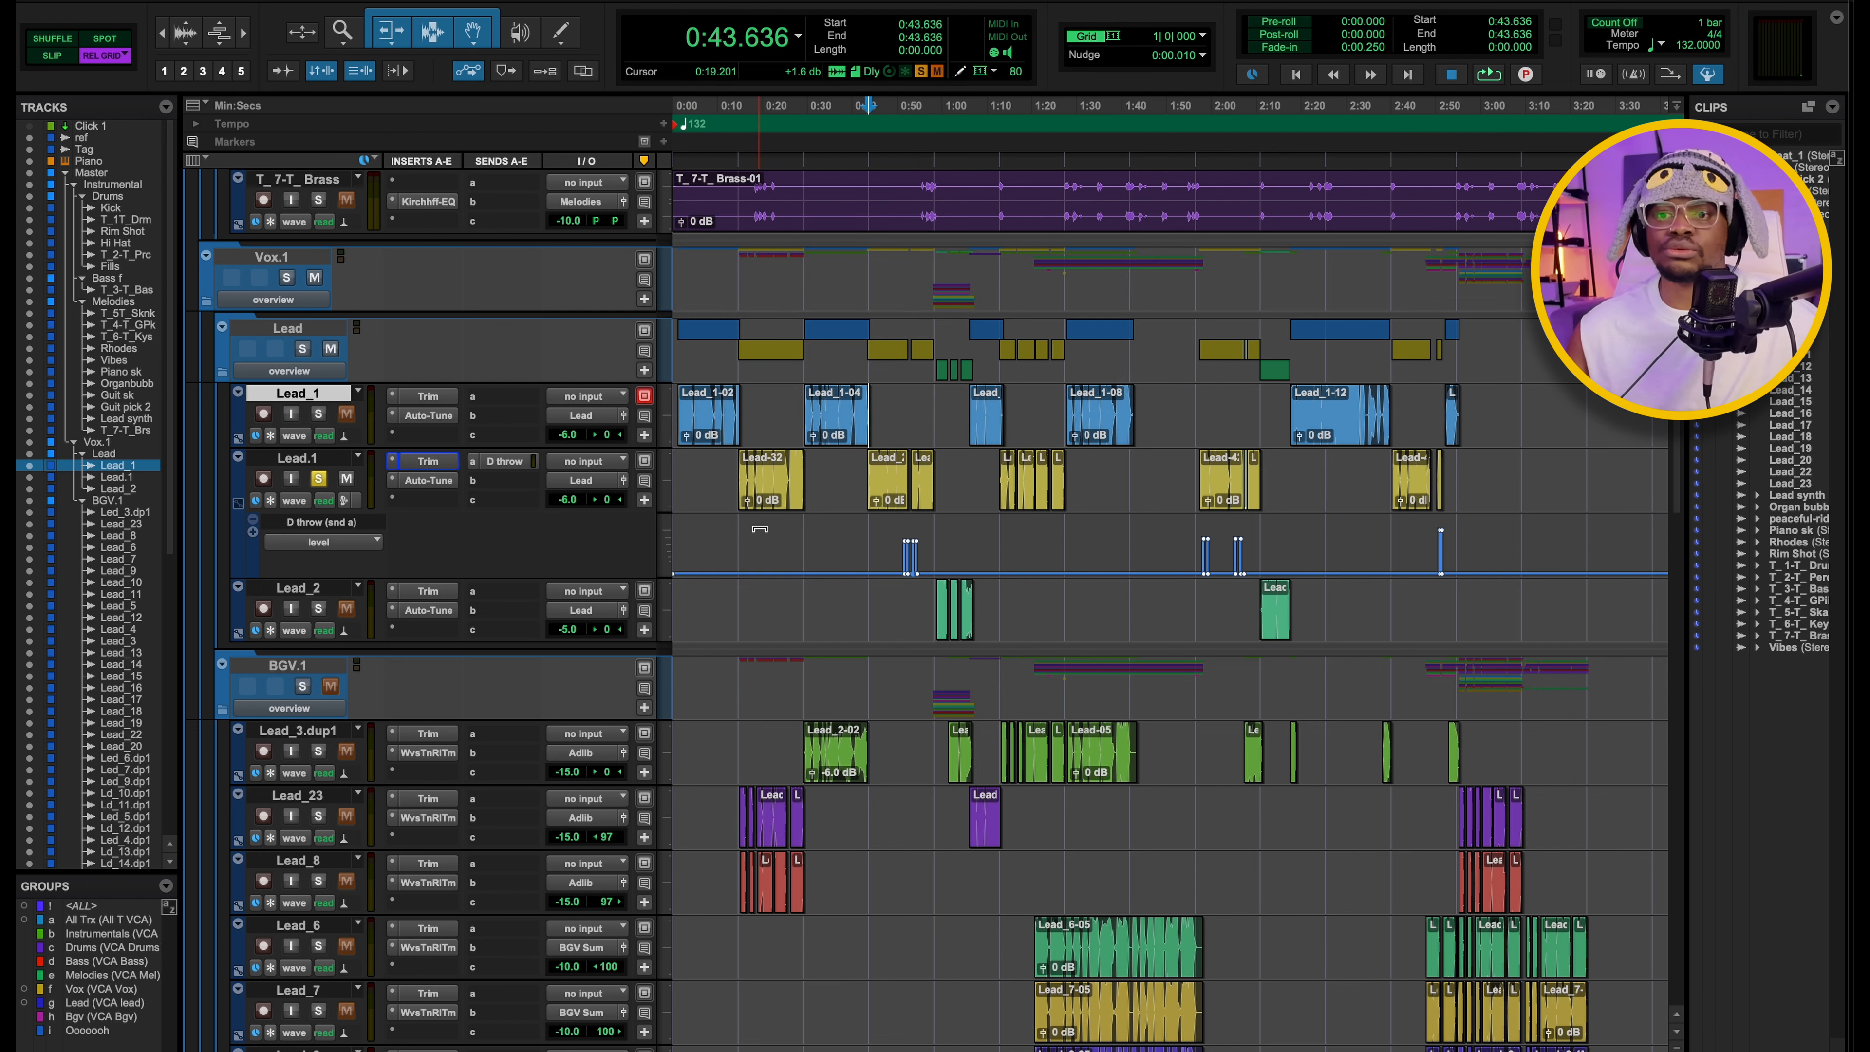
# Open Auto-Tune Realtime Advanced on Lead.1 to review its key, scale and retune settings, and close it.
pyautogui.click(429, 480)
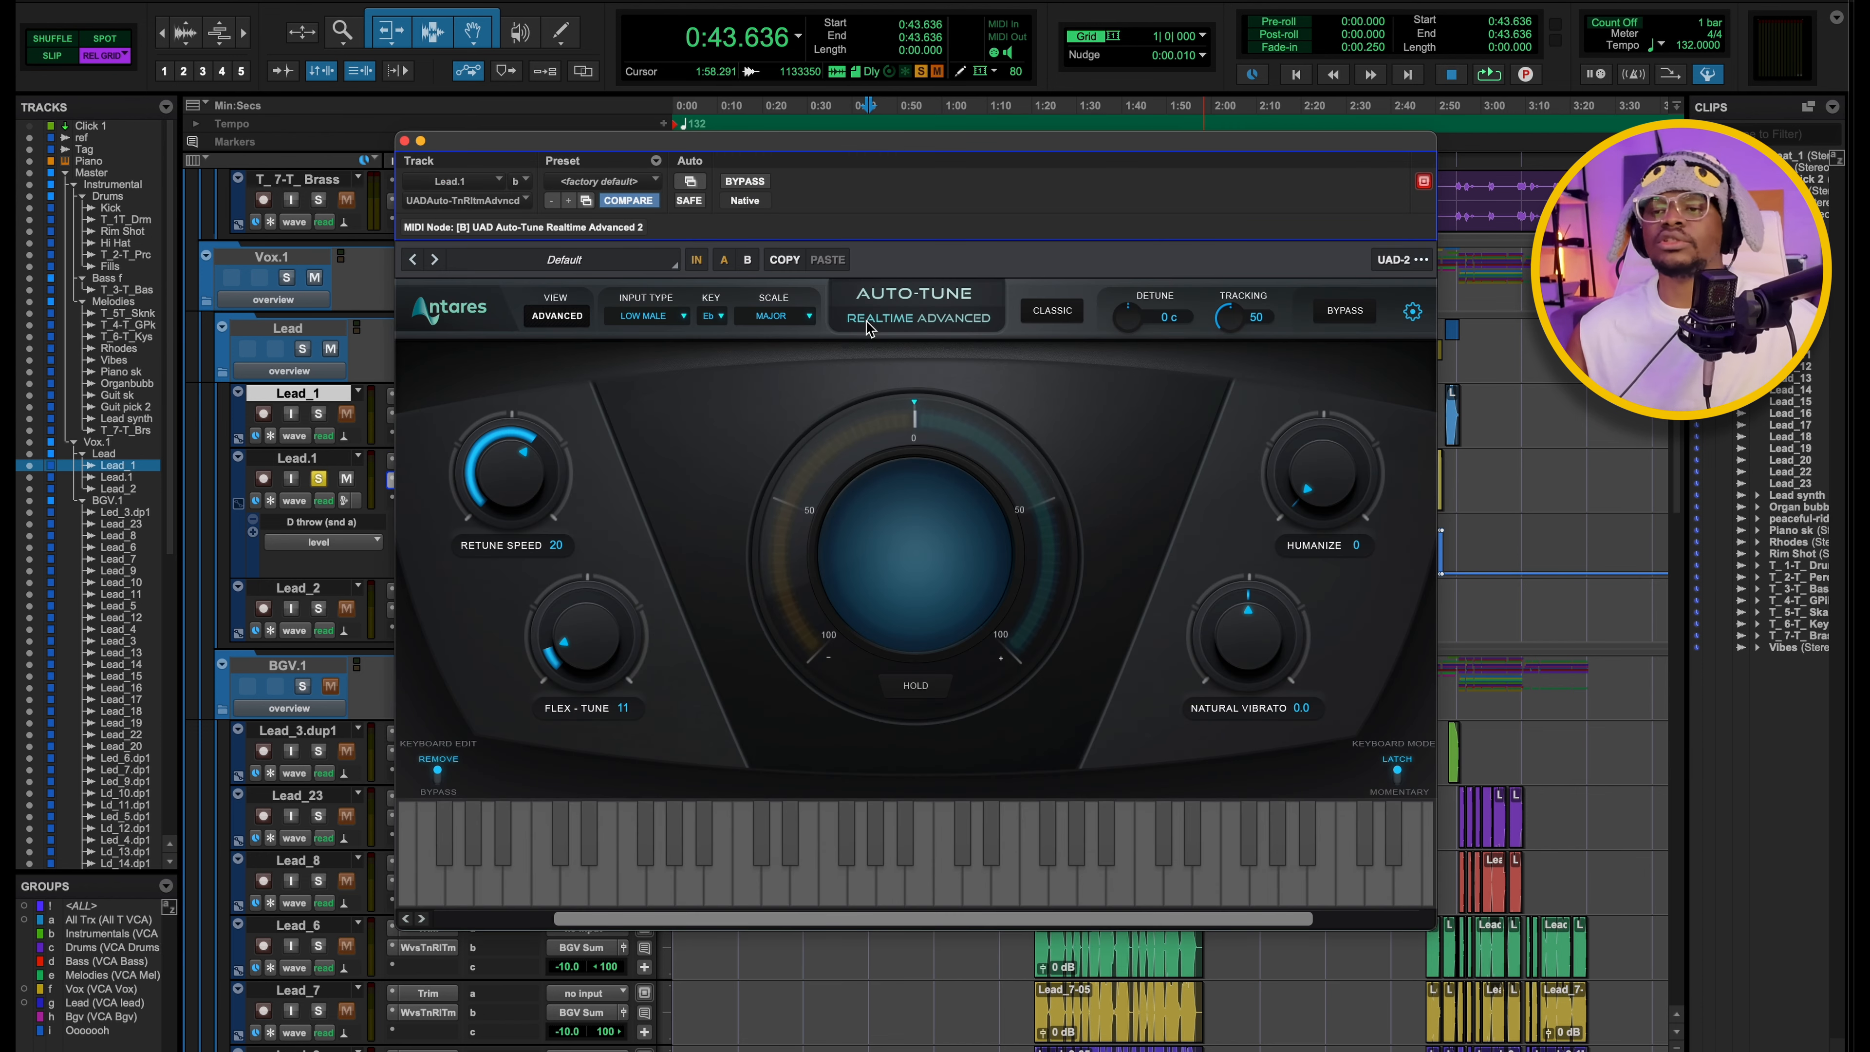
pyautogui.moveTo(765, 159); pyautogui.dragTo(900, 165)
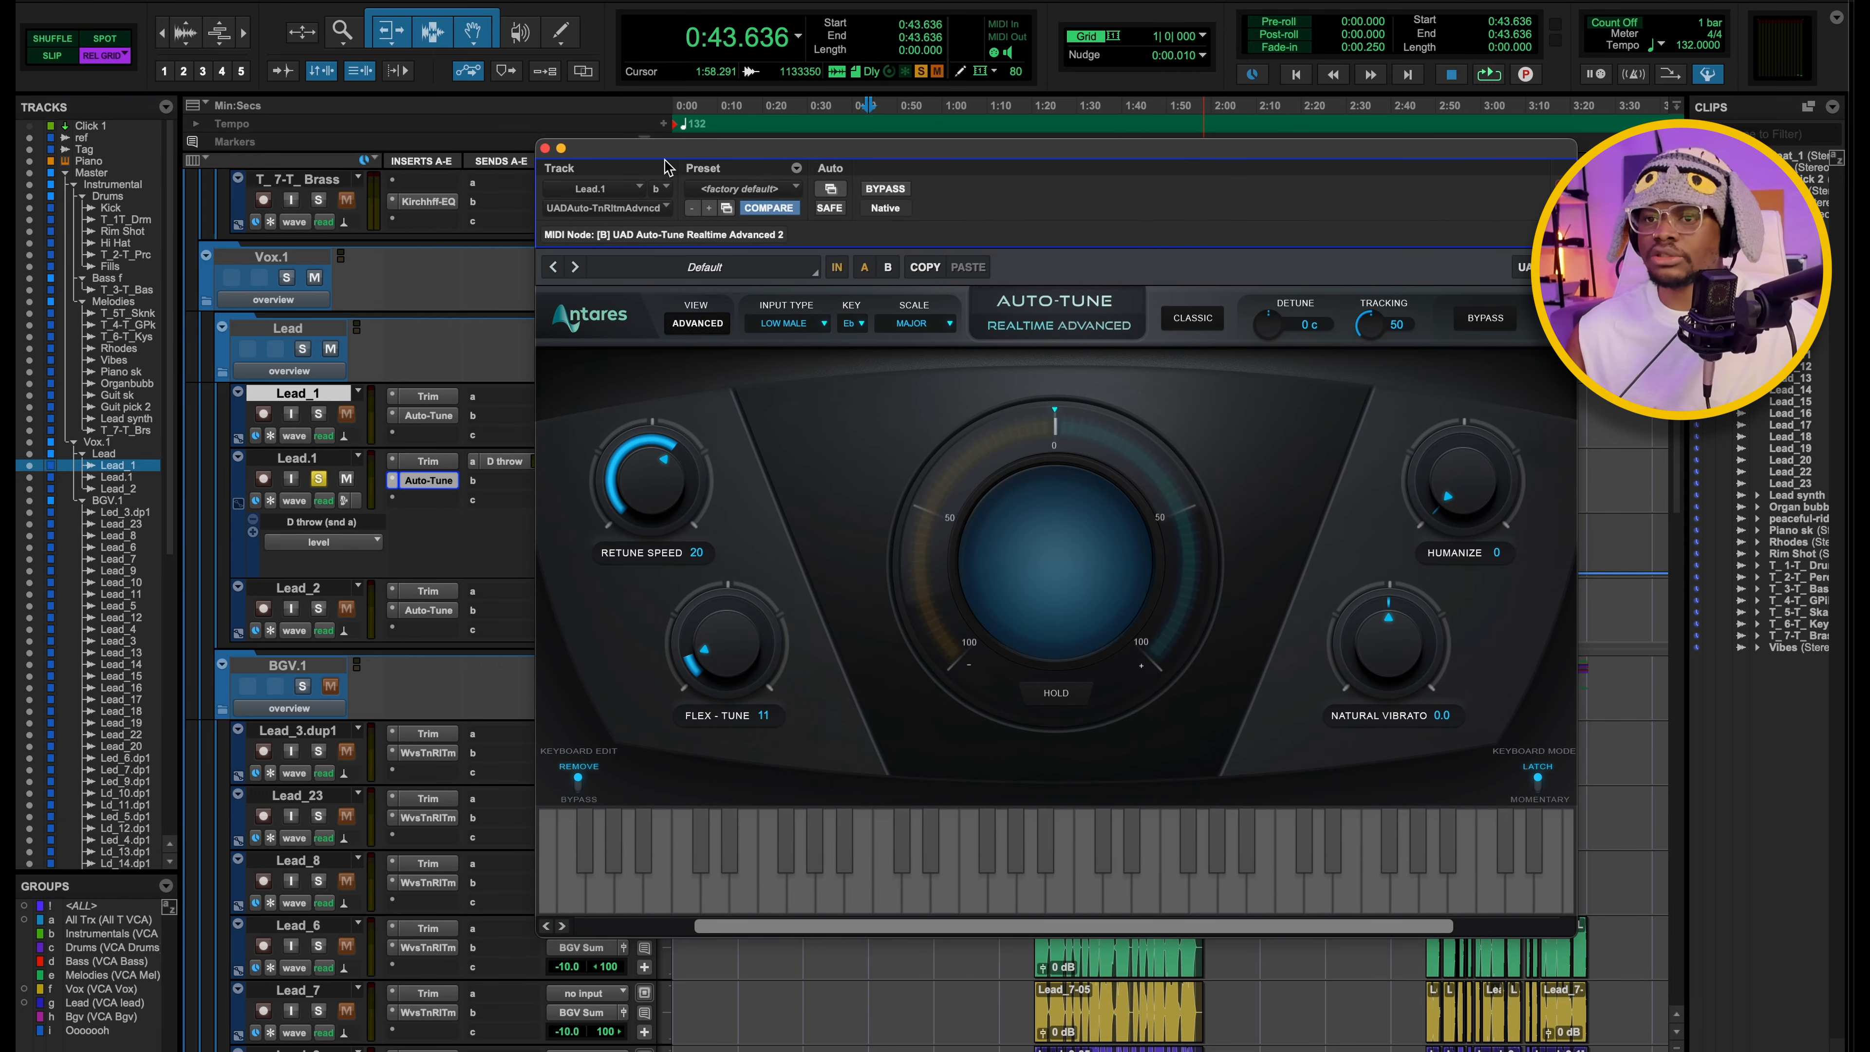
pyautogui.click(546, 150)
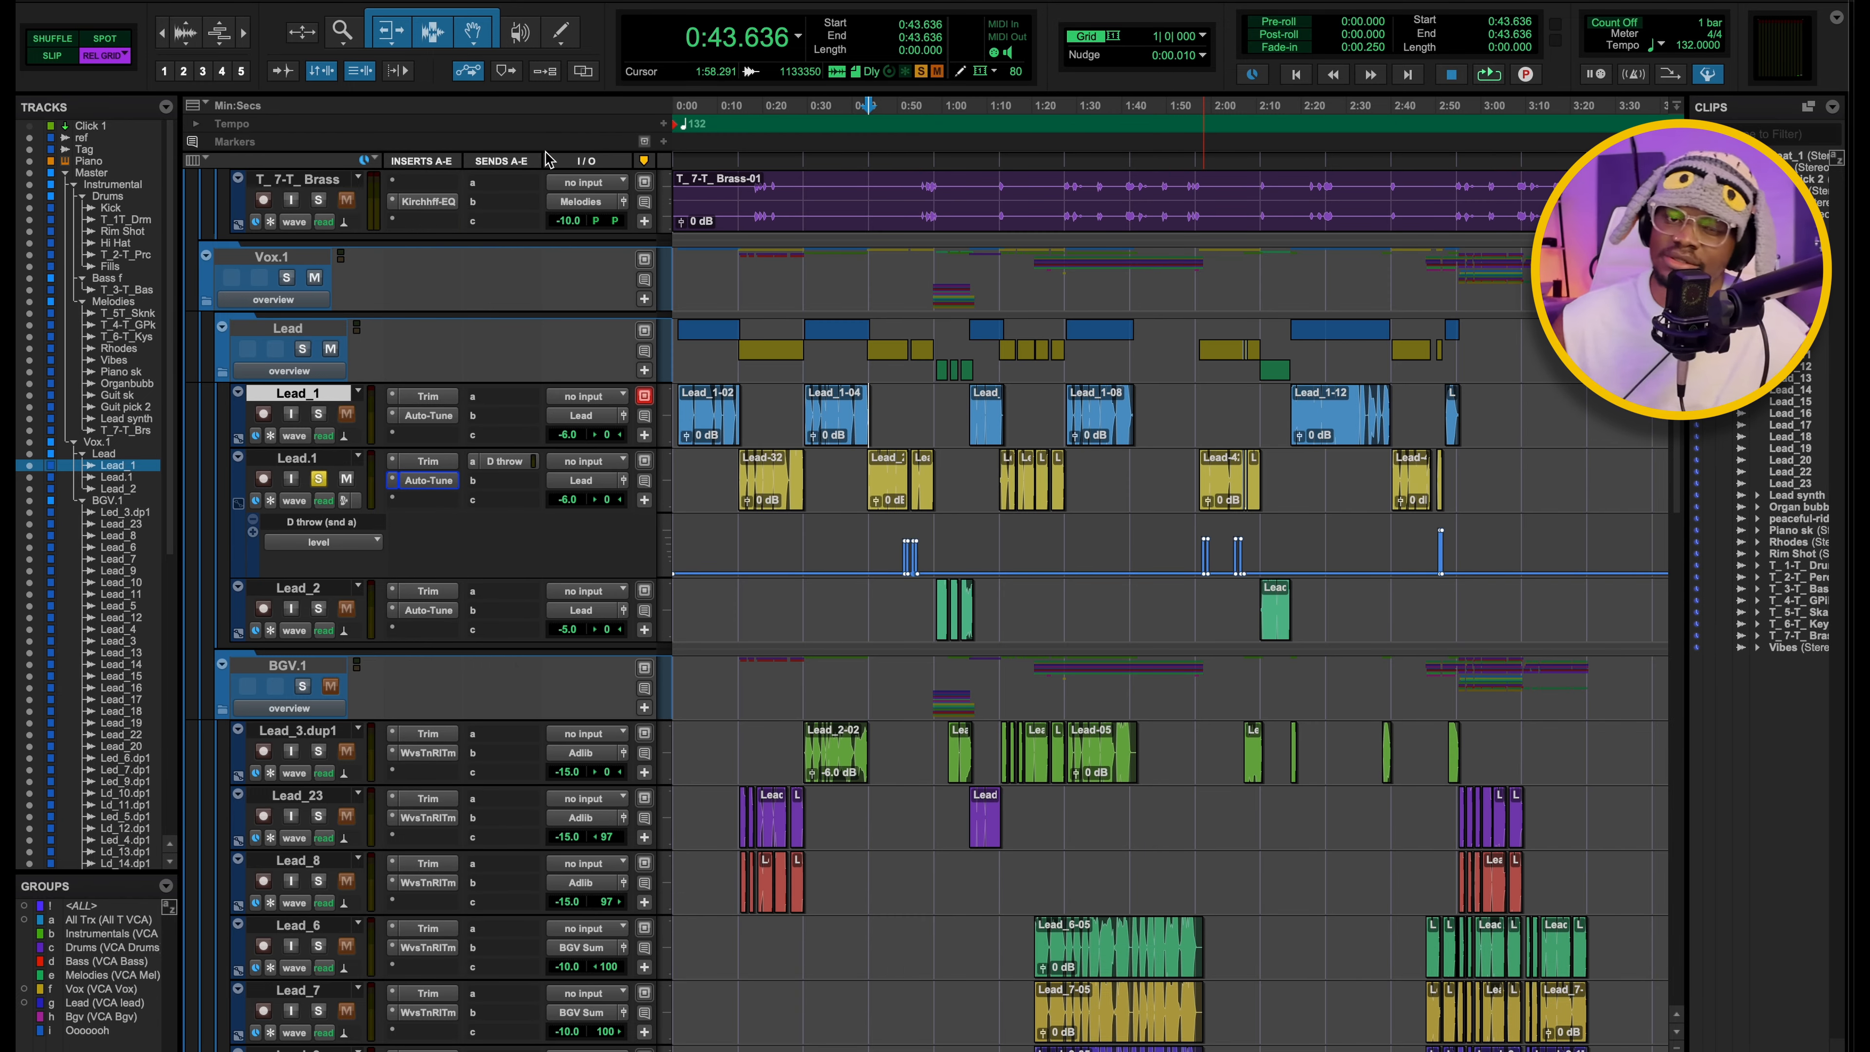
# Play Lead.1 soloed, unsolo it and play it within the full mix, then stop.
pyautogui.press('space')
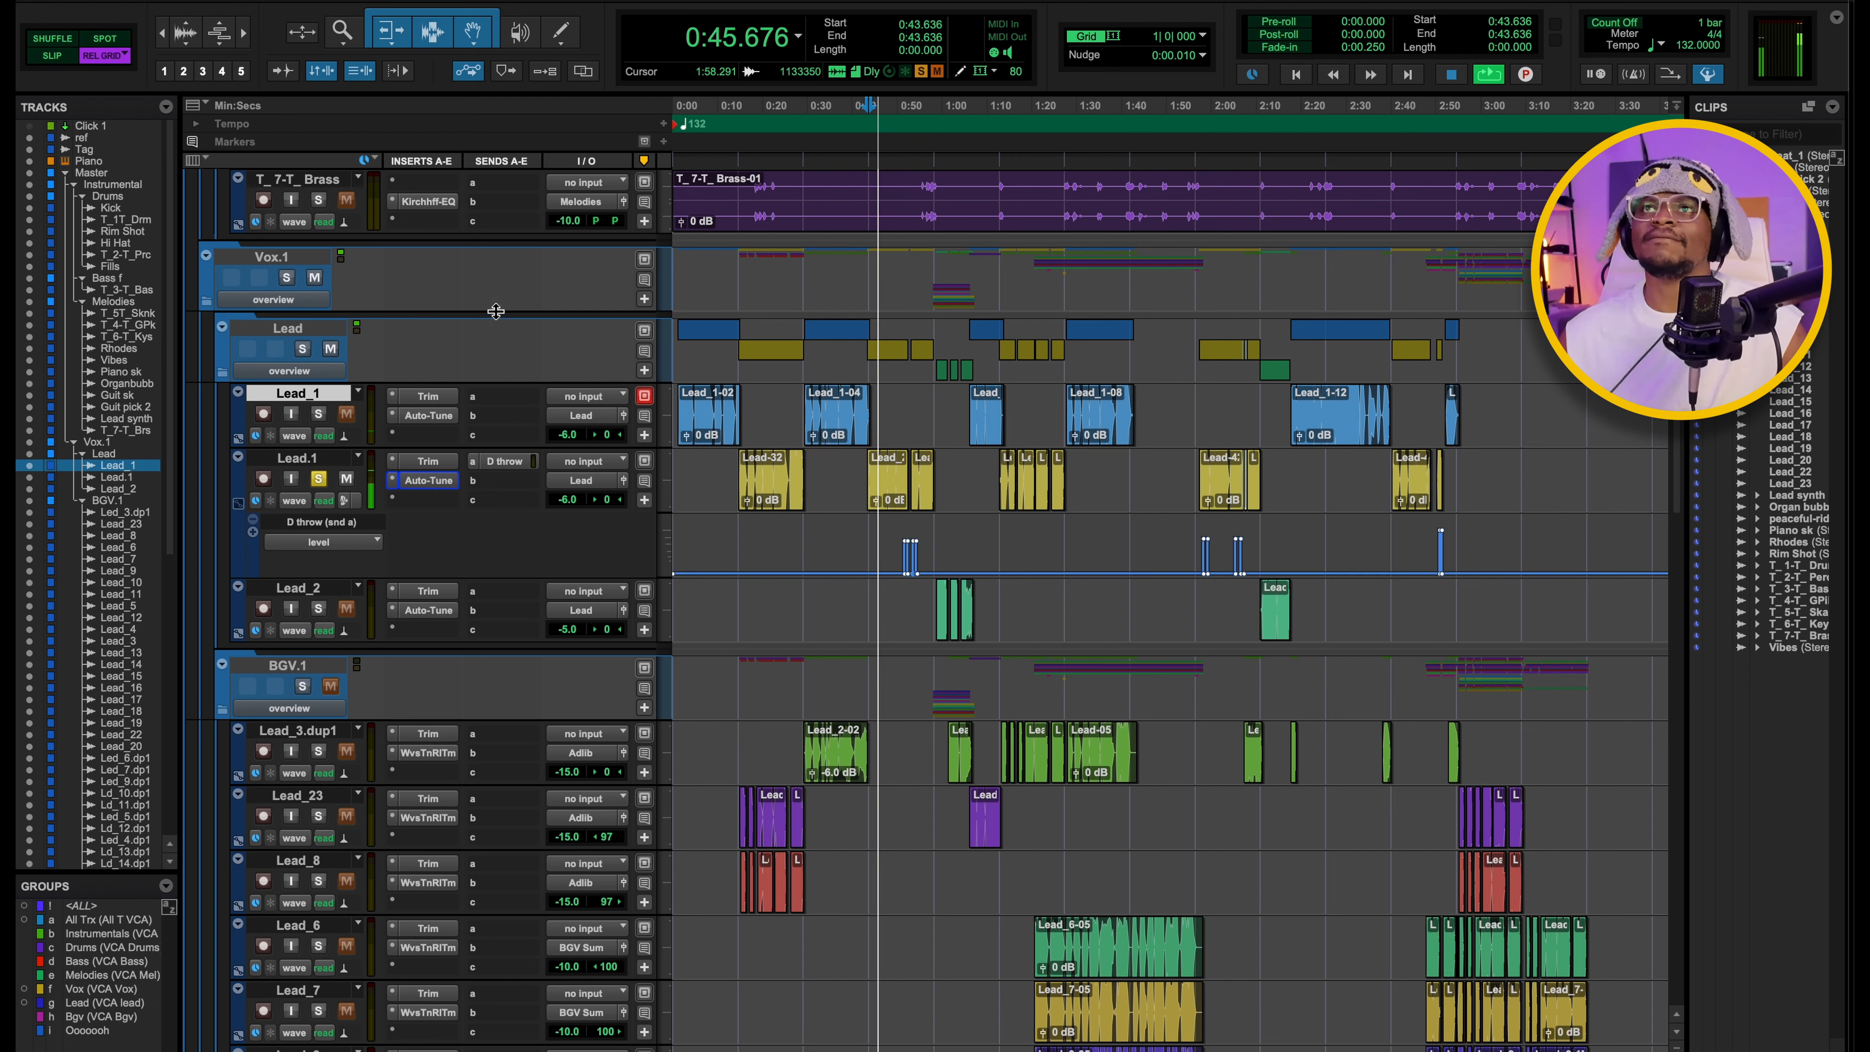
pyautogui.press('space')
pyautogui.click(318, 480)
pyautogui.press('space')
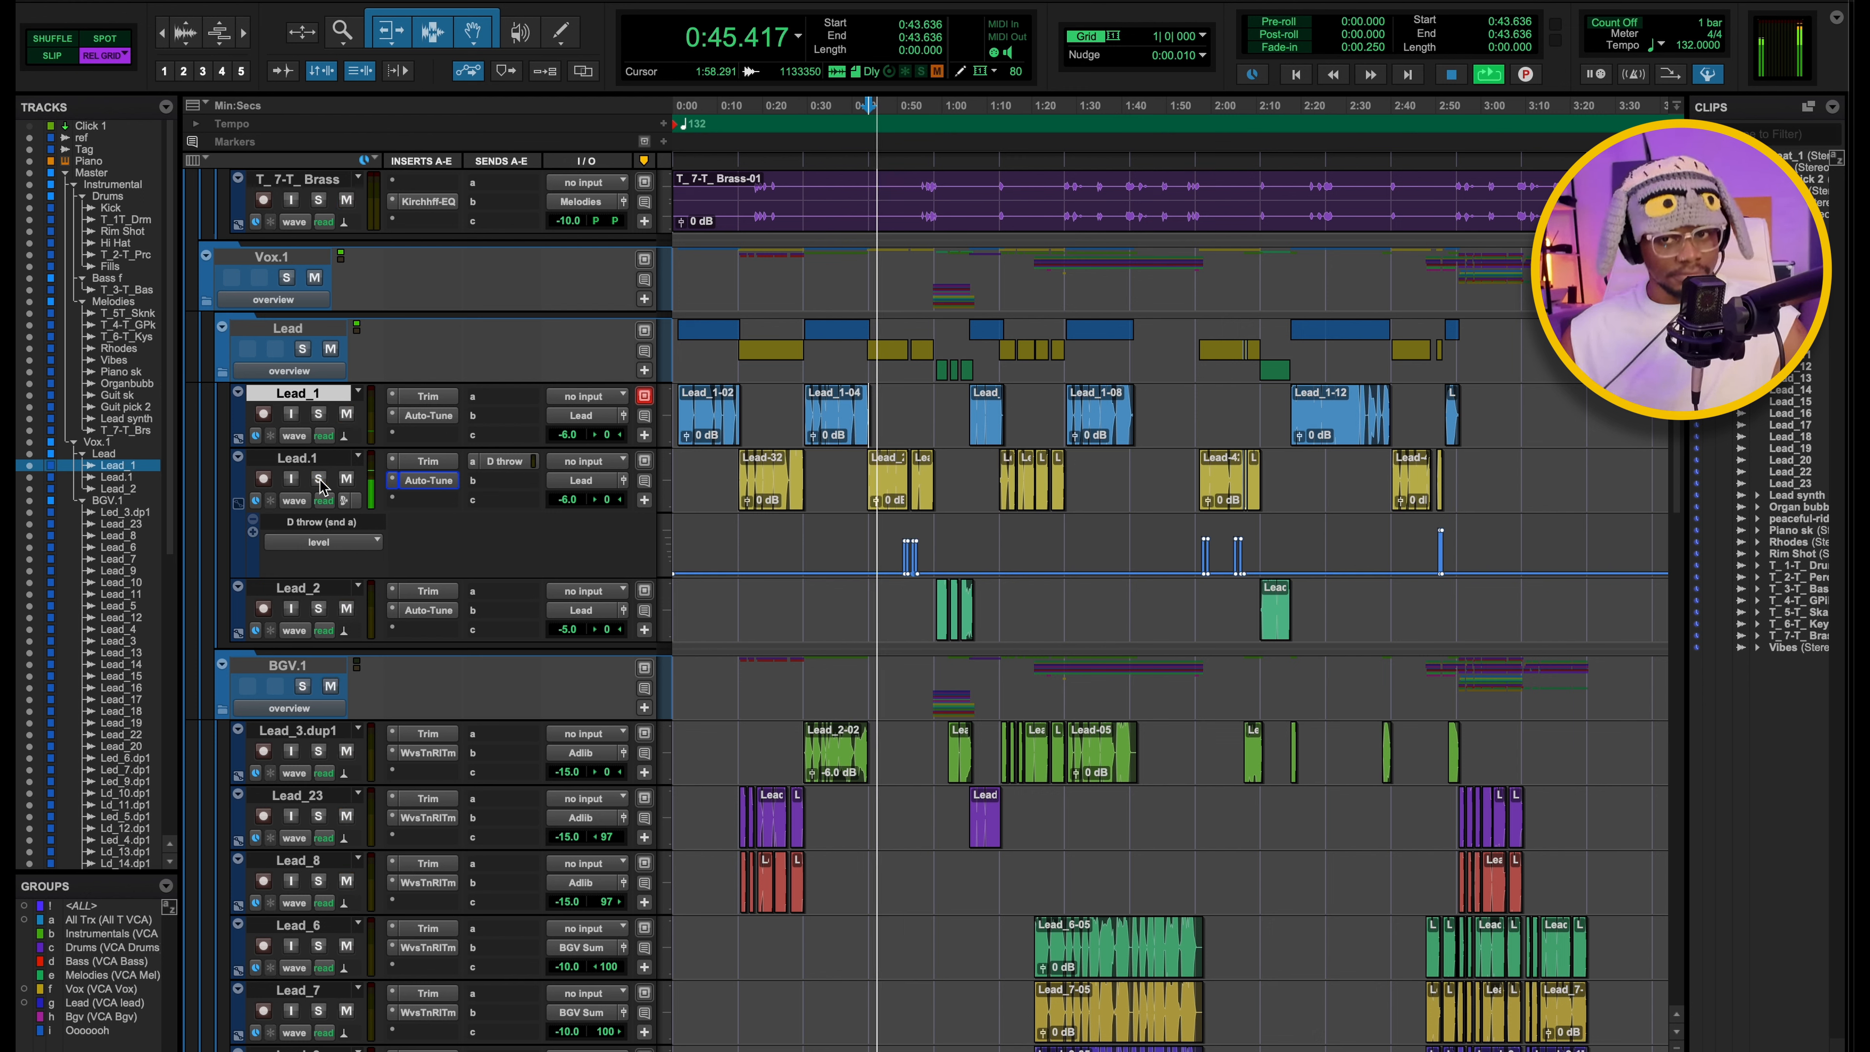
pyautogui.press('space')
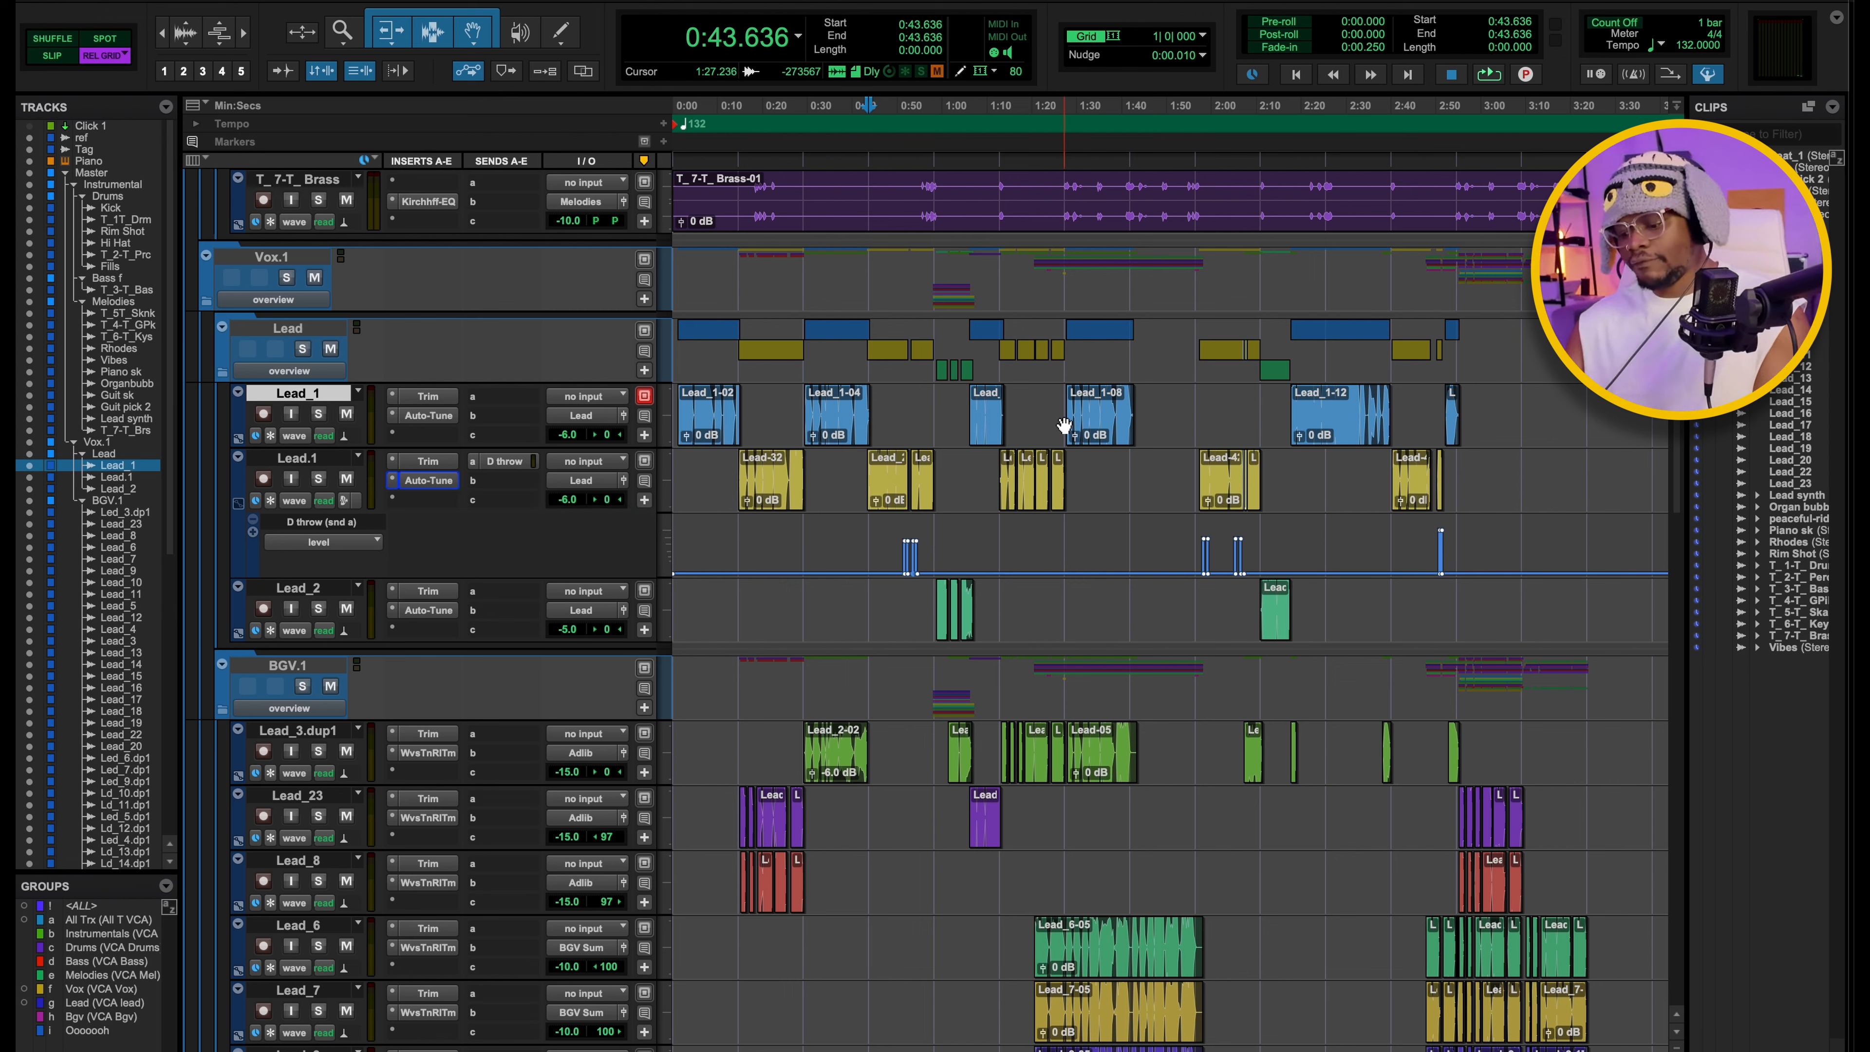
# View the inserts and sends on the vocal aux channels in the mixer, then return to the track timeline.
pyautogui.press('super+equal')
pyautogui.hscroll(10, 1022, 238)
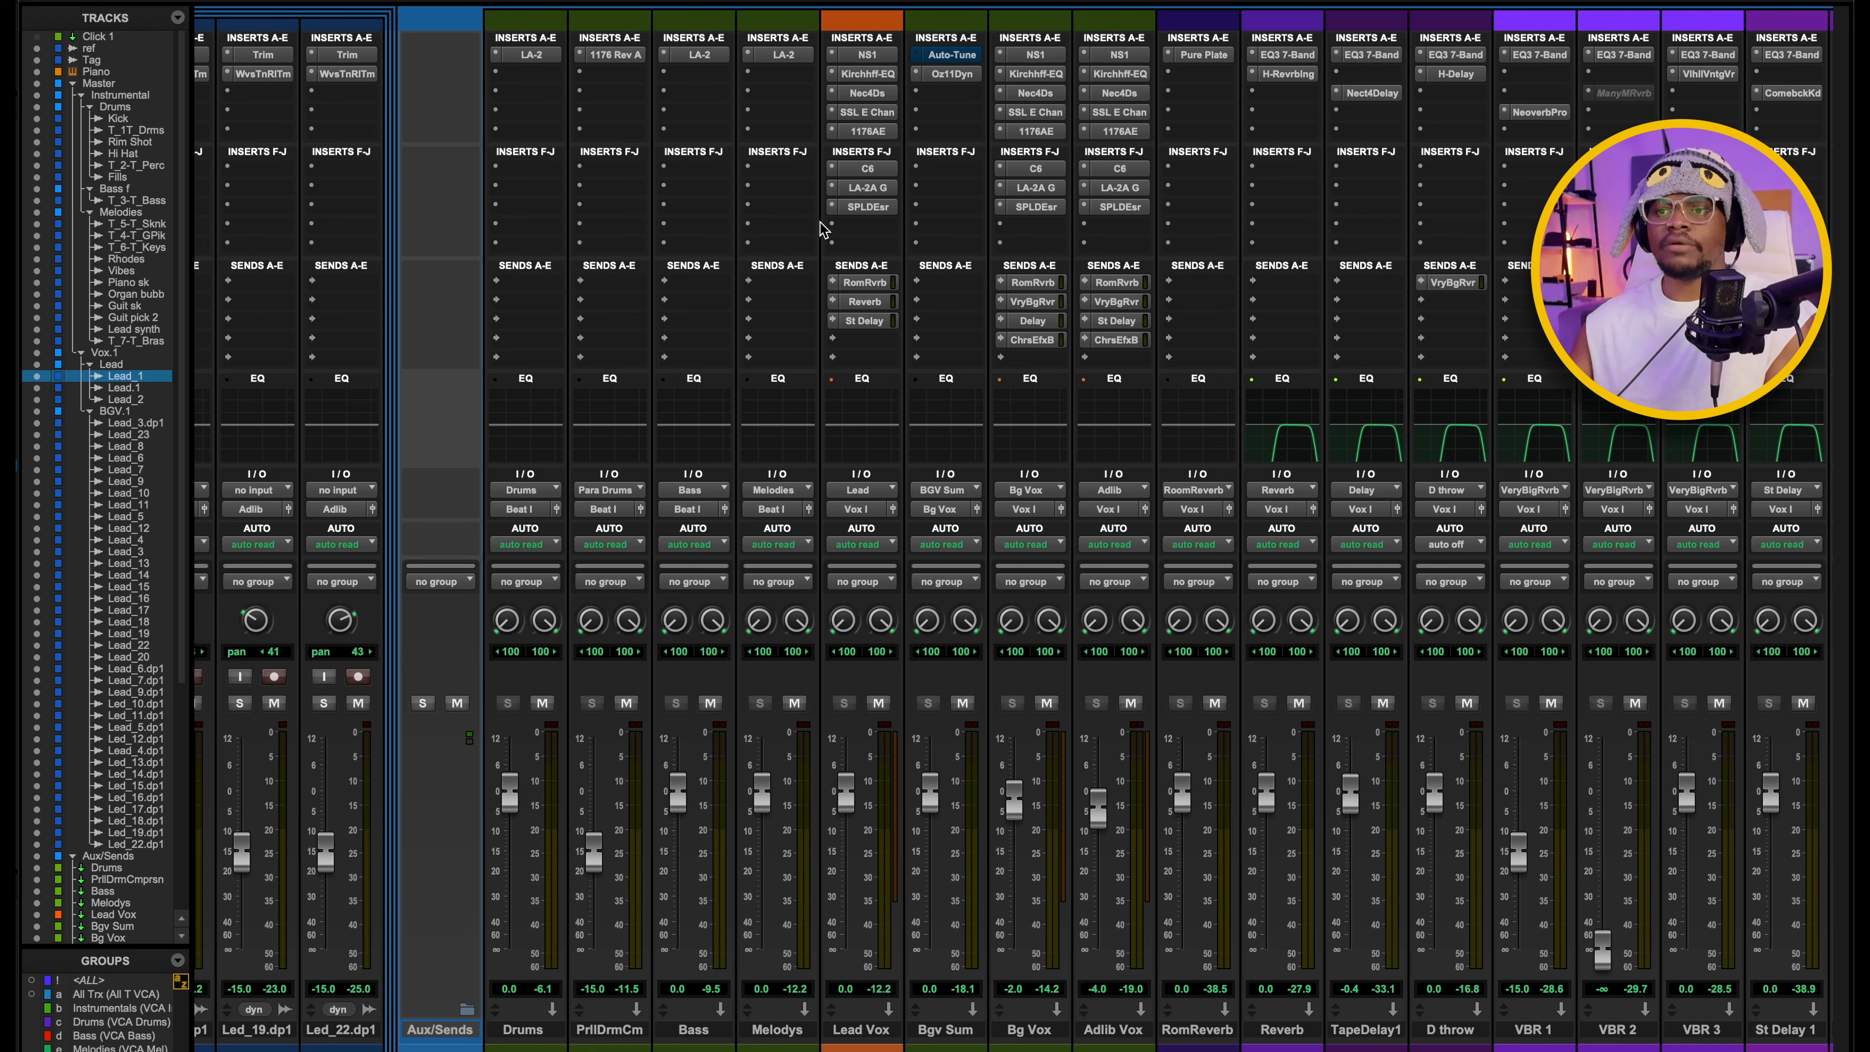
pyautogui.press('super+equal')
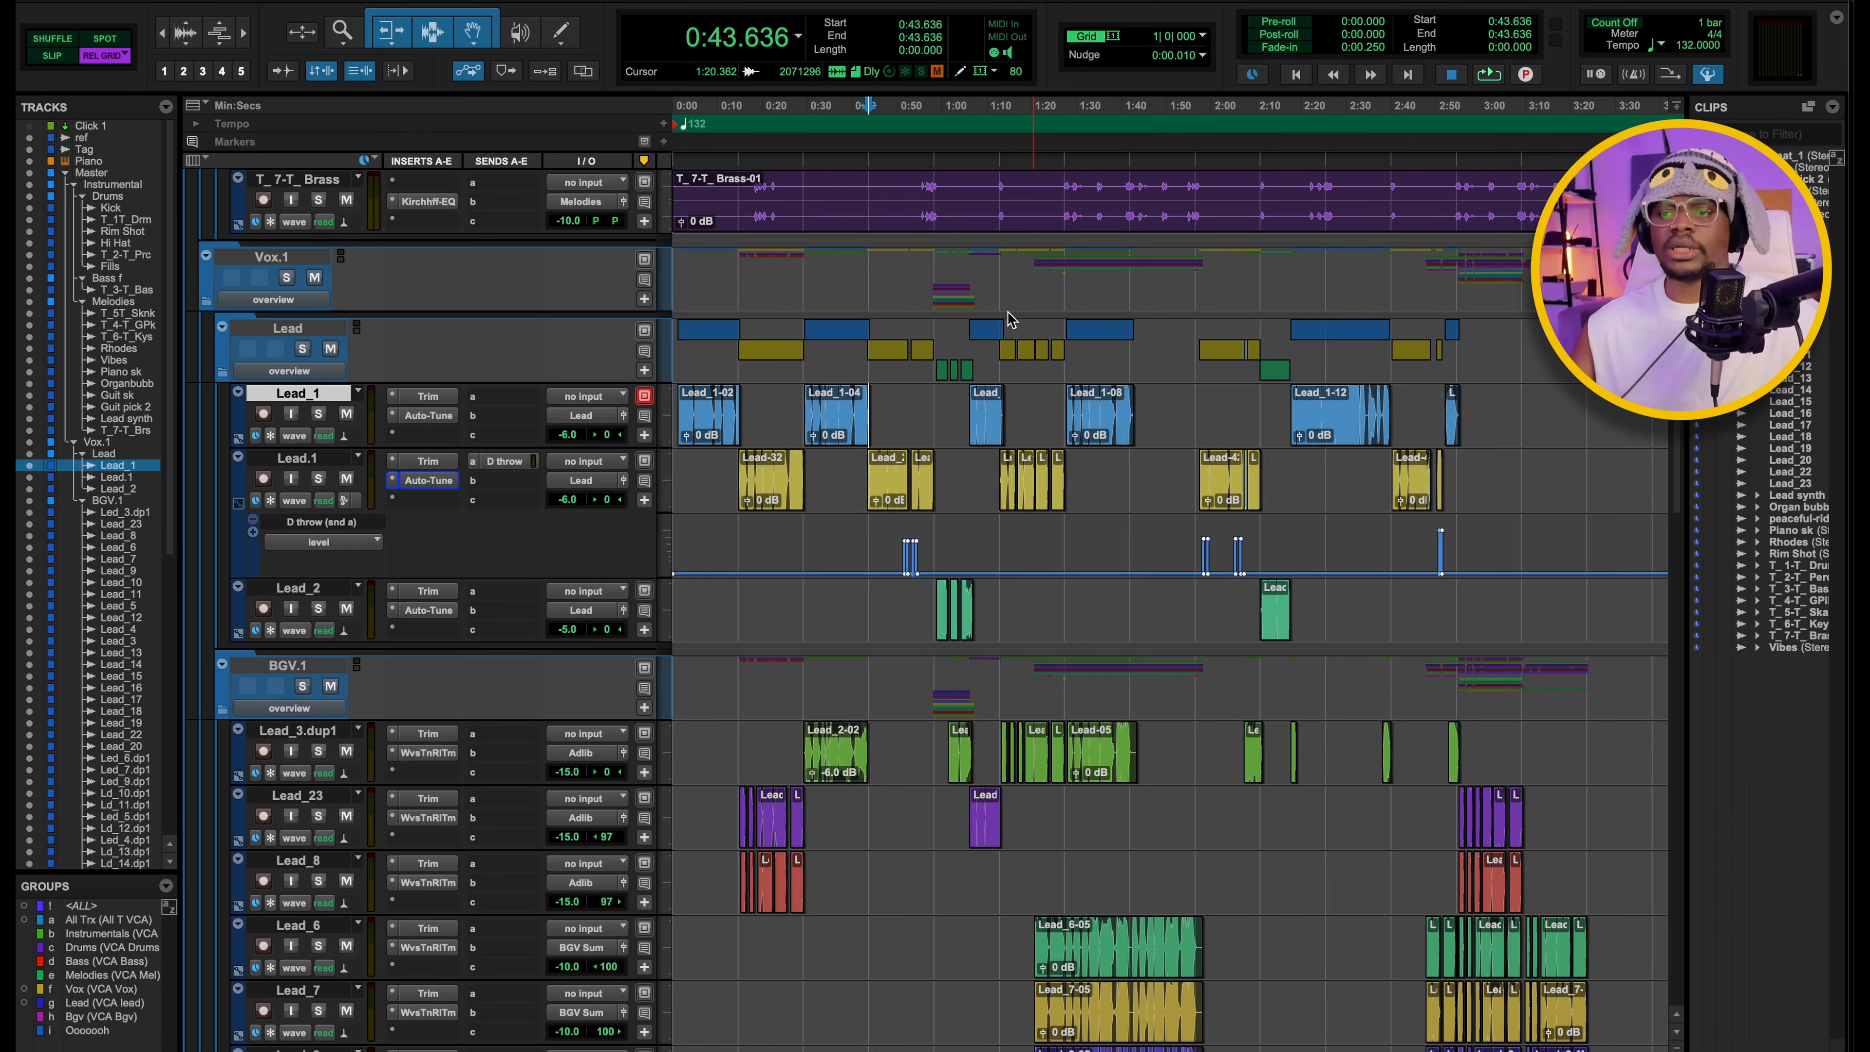
# Play the first Lead.1 delay throw from 0:49.090, toggling the Lead folder's solo on and off, then stop.
pyautogui.click(895, 144)
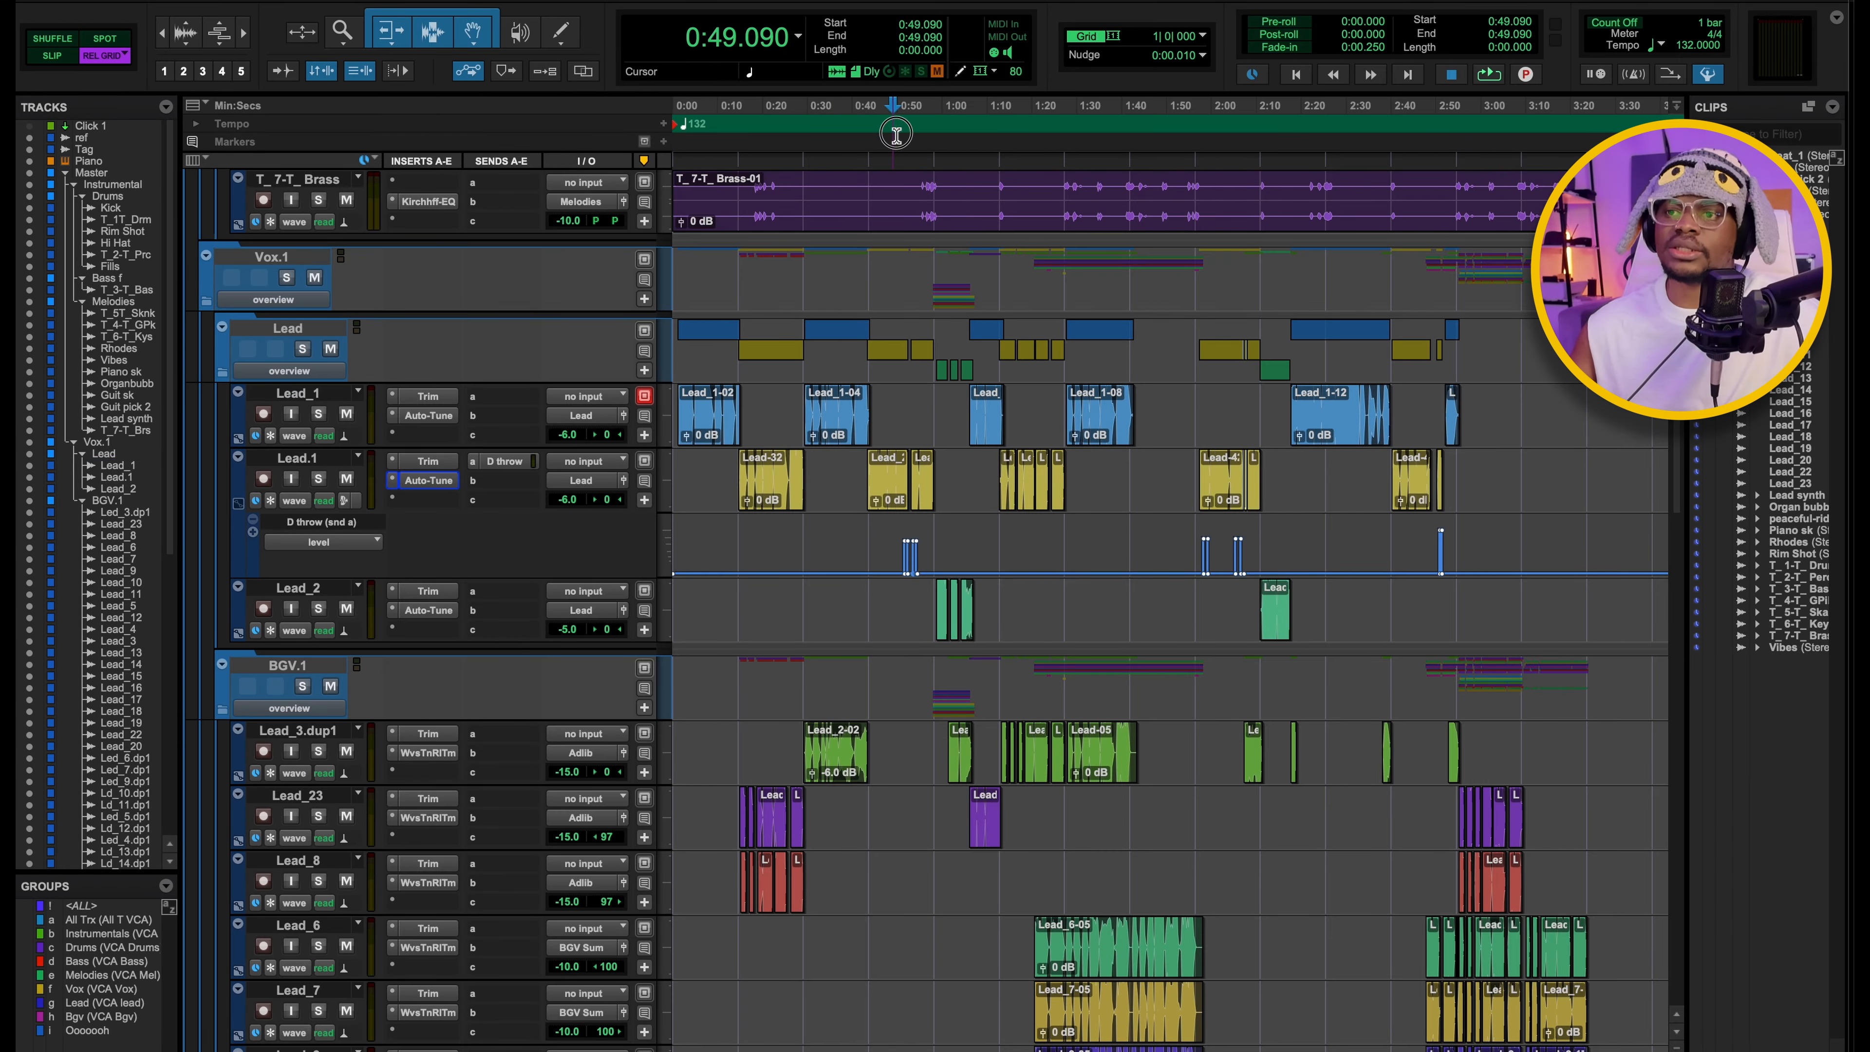
pyautogui.press('space')
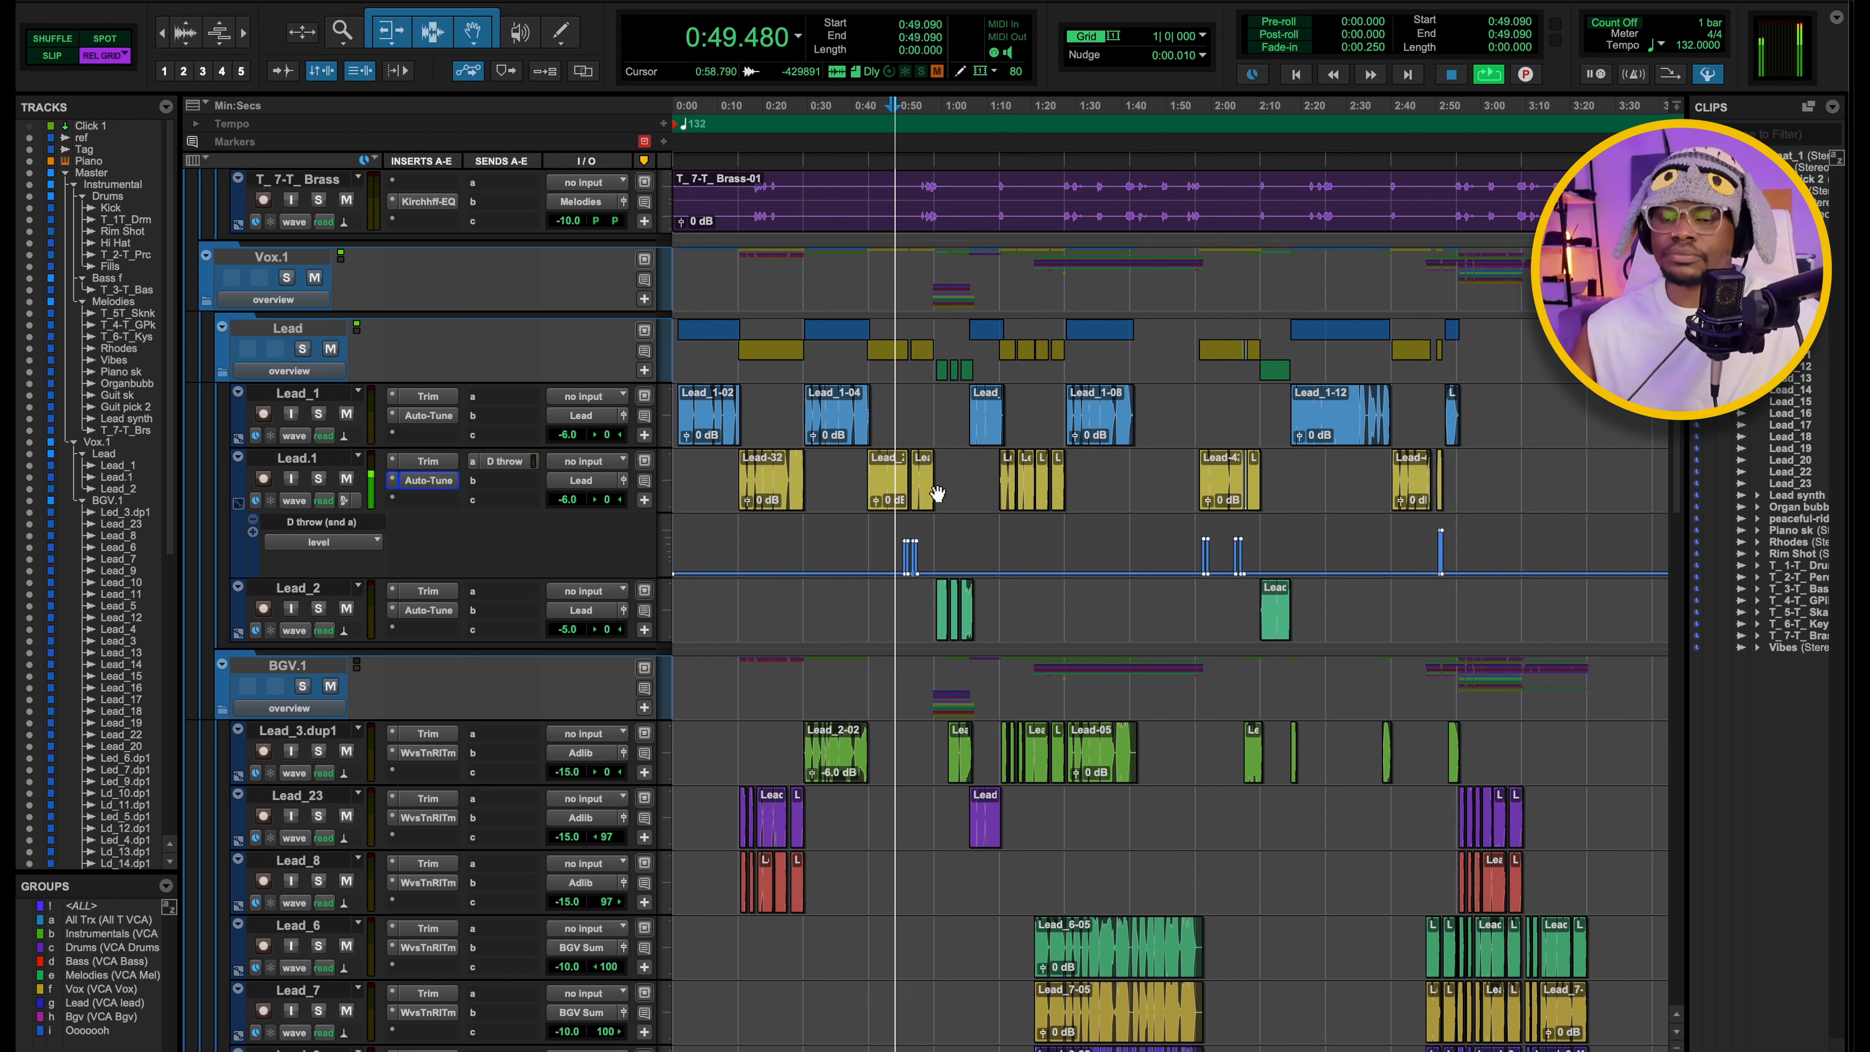
pyautogui.click(302, 349)
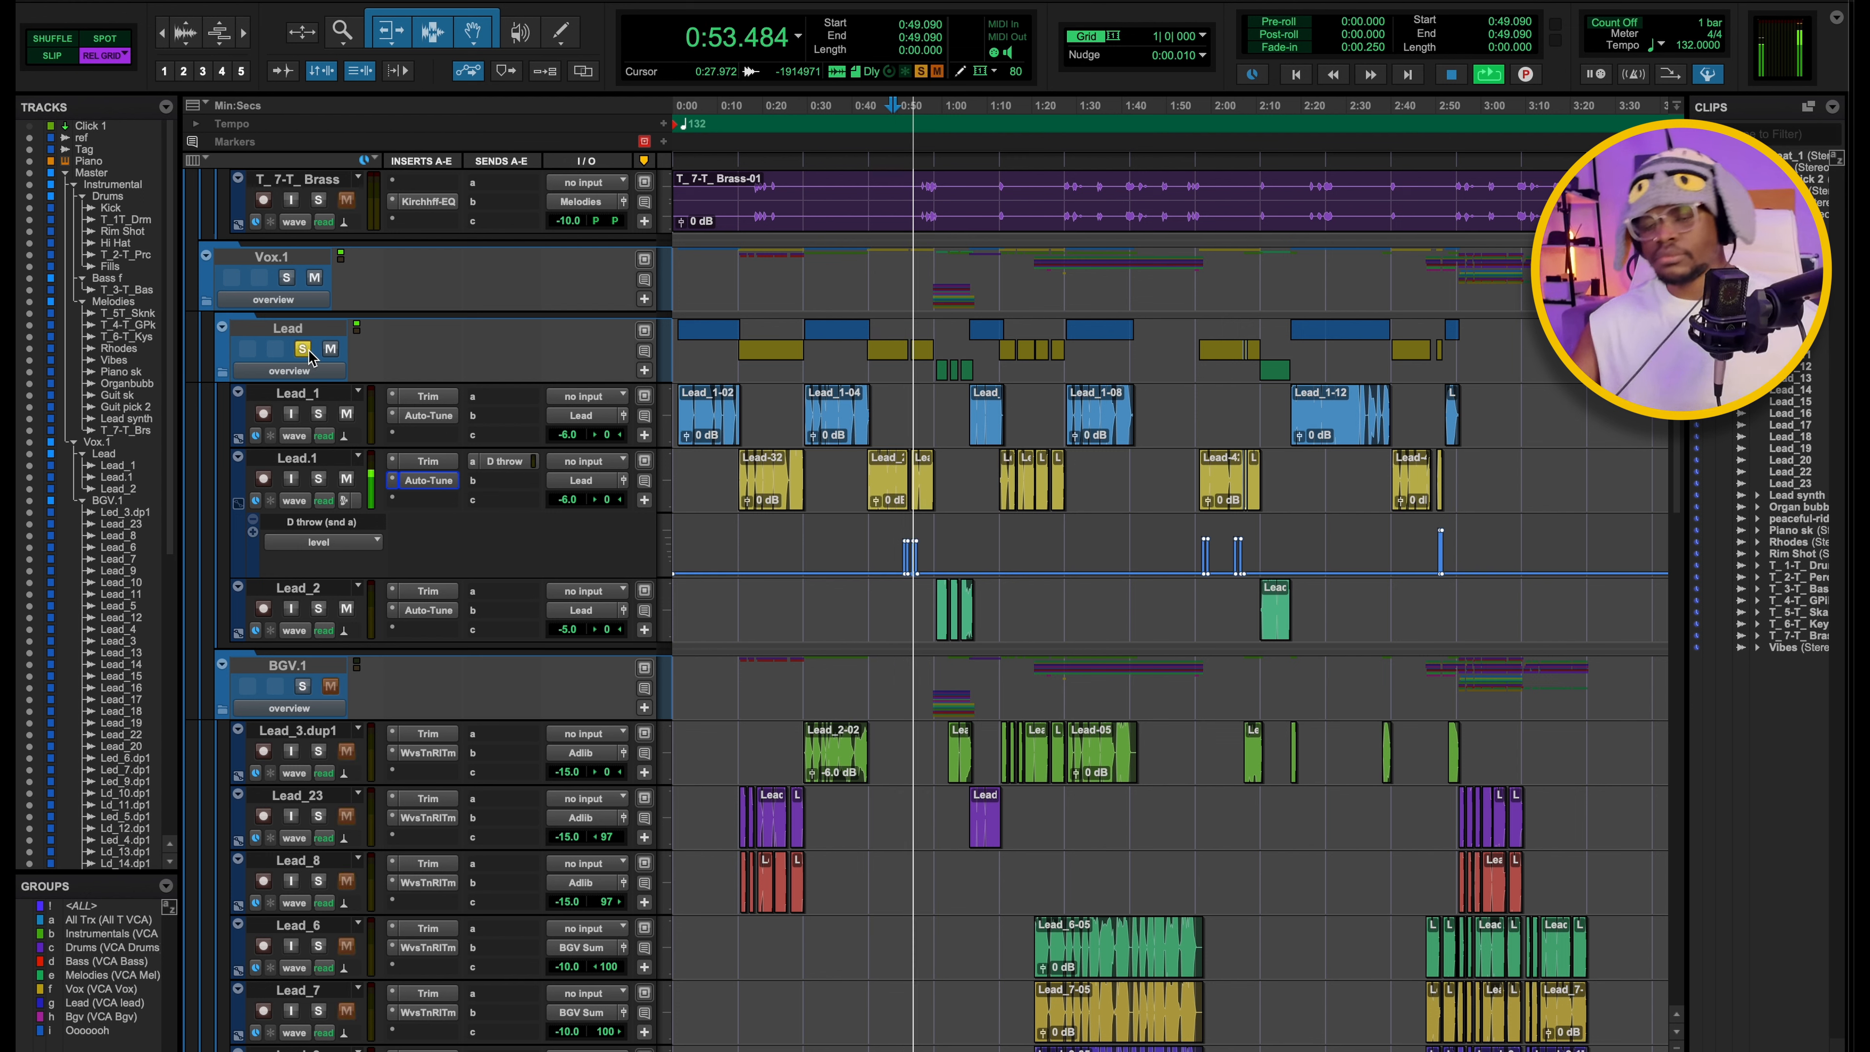
pyautogui.click(302, 349)
pyautogui.press('space')
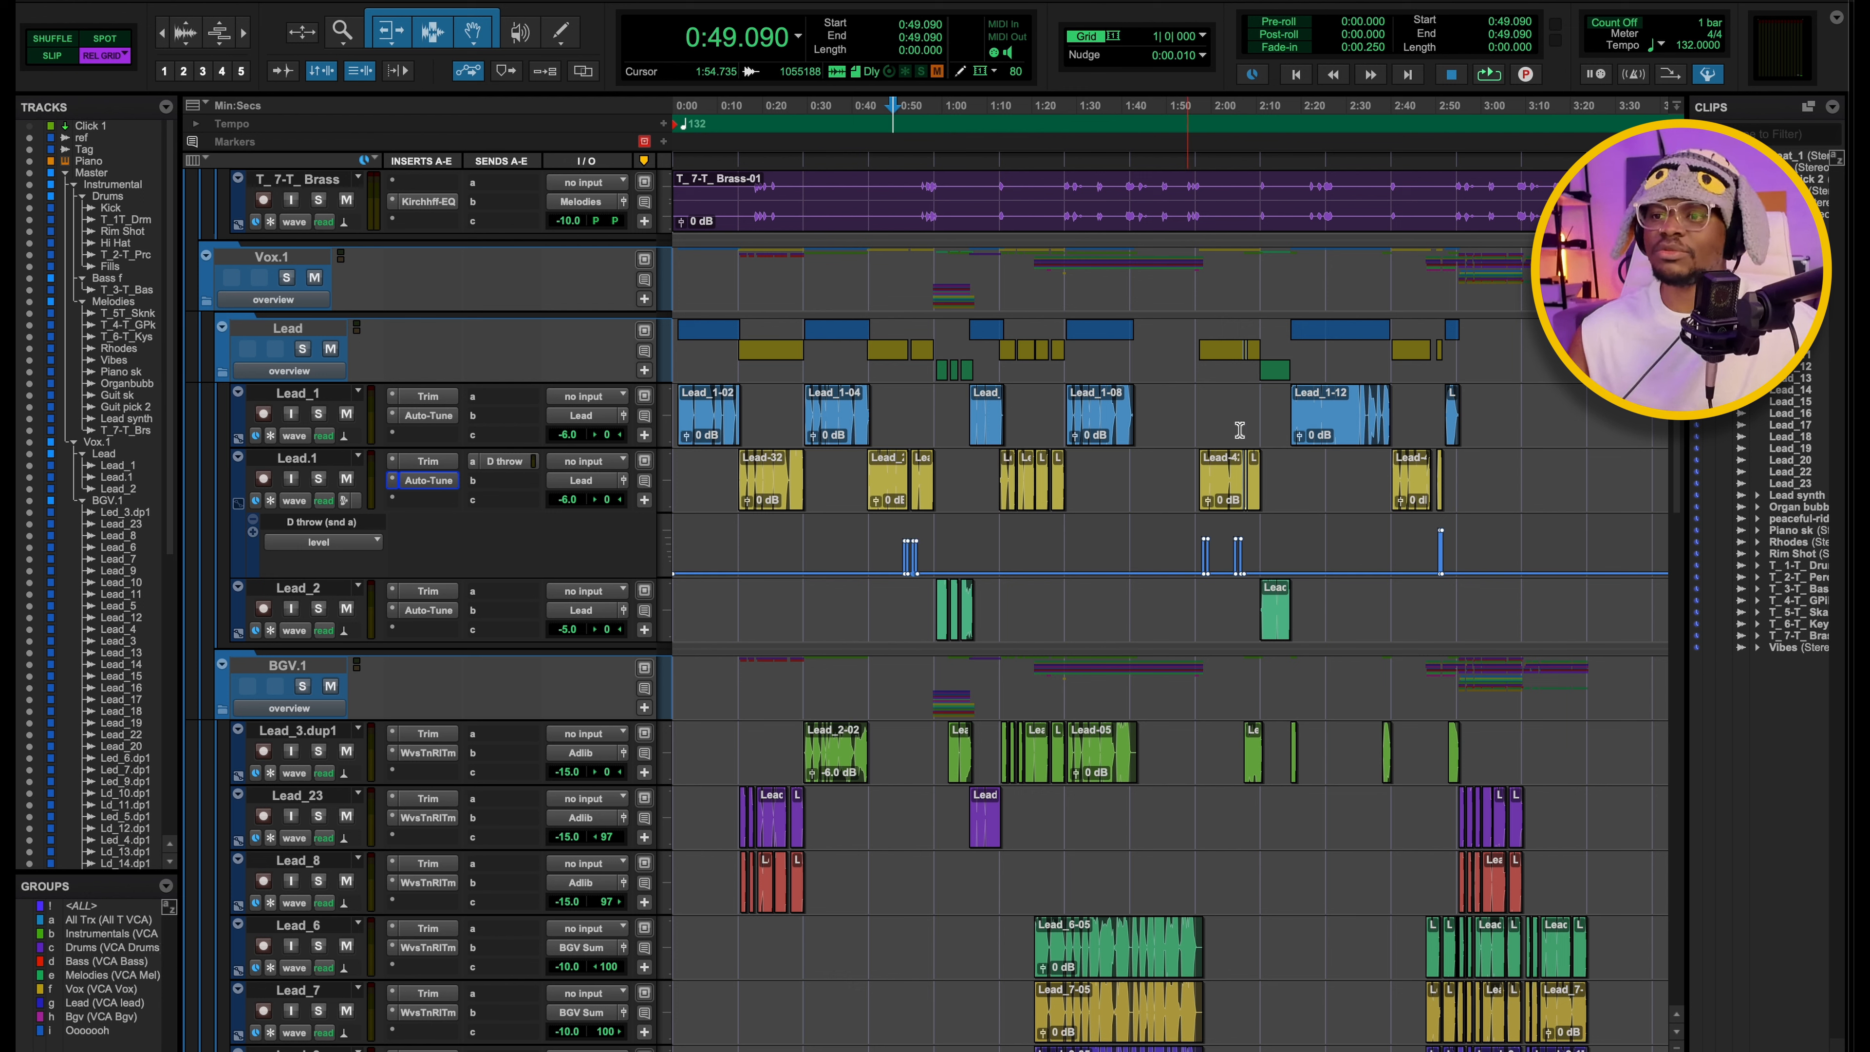
# Audition the other Lead.1 delay throws from 1:56.363 and 2:47.272, stopping playback after each.
pyautogui.click(1196, 144)
pyautogui.press('space')
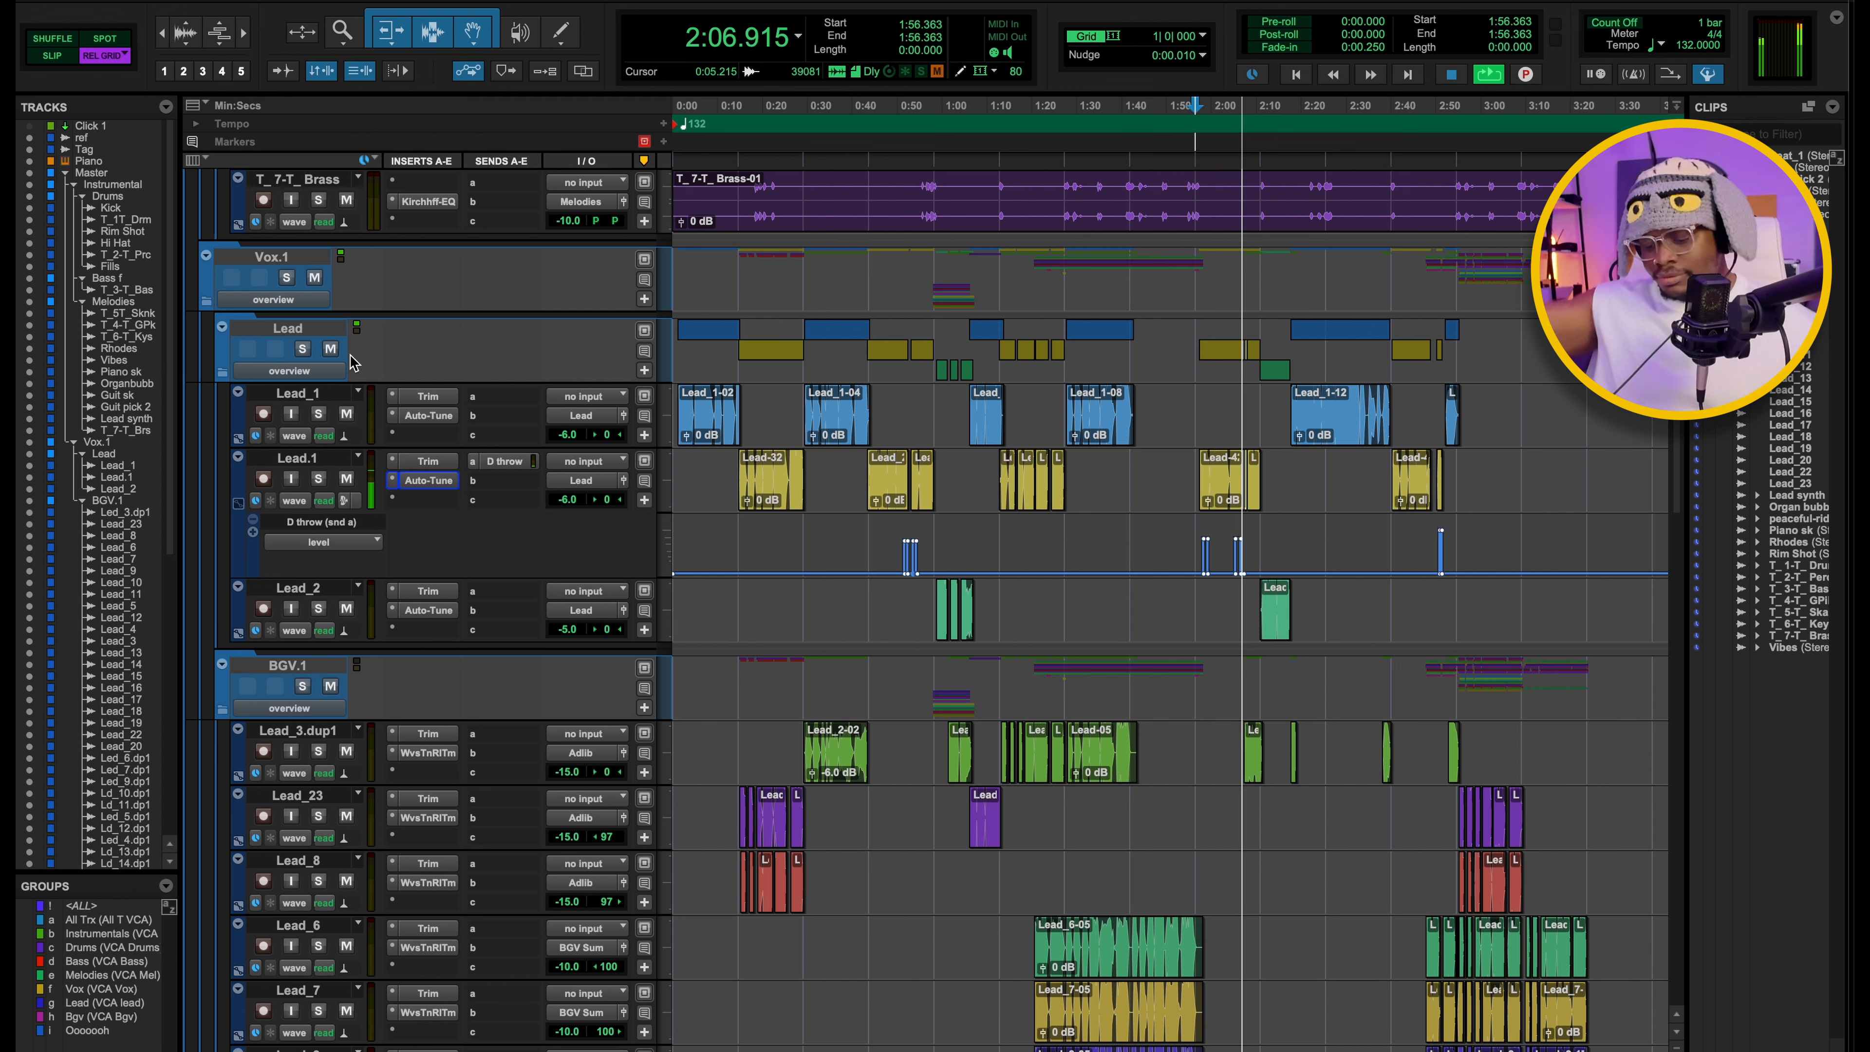
pyautogui.press('space')
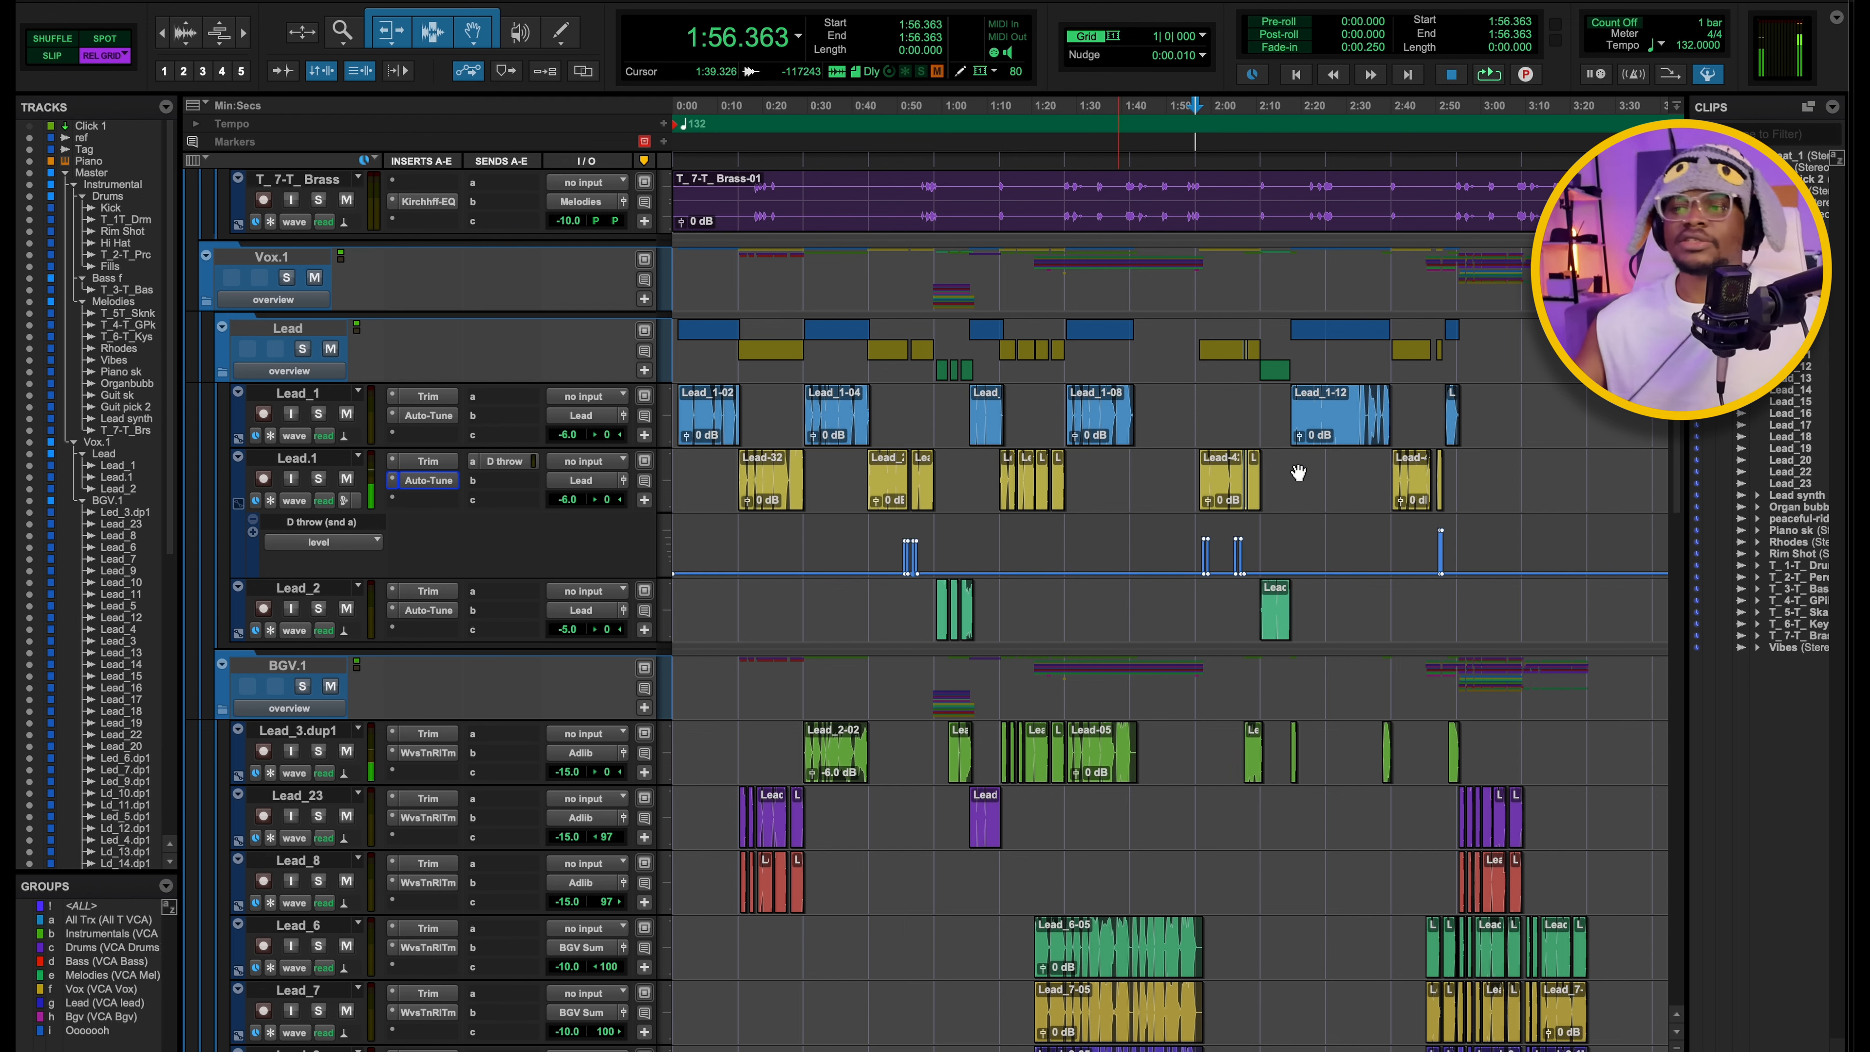
pyautogui.click(1425, 140)
pyautogui.press('space')
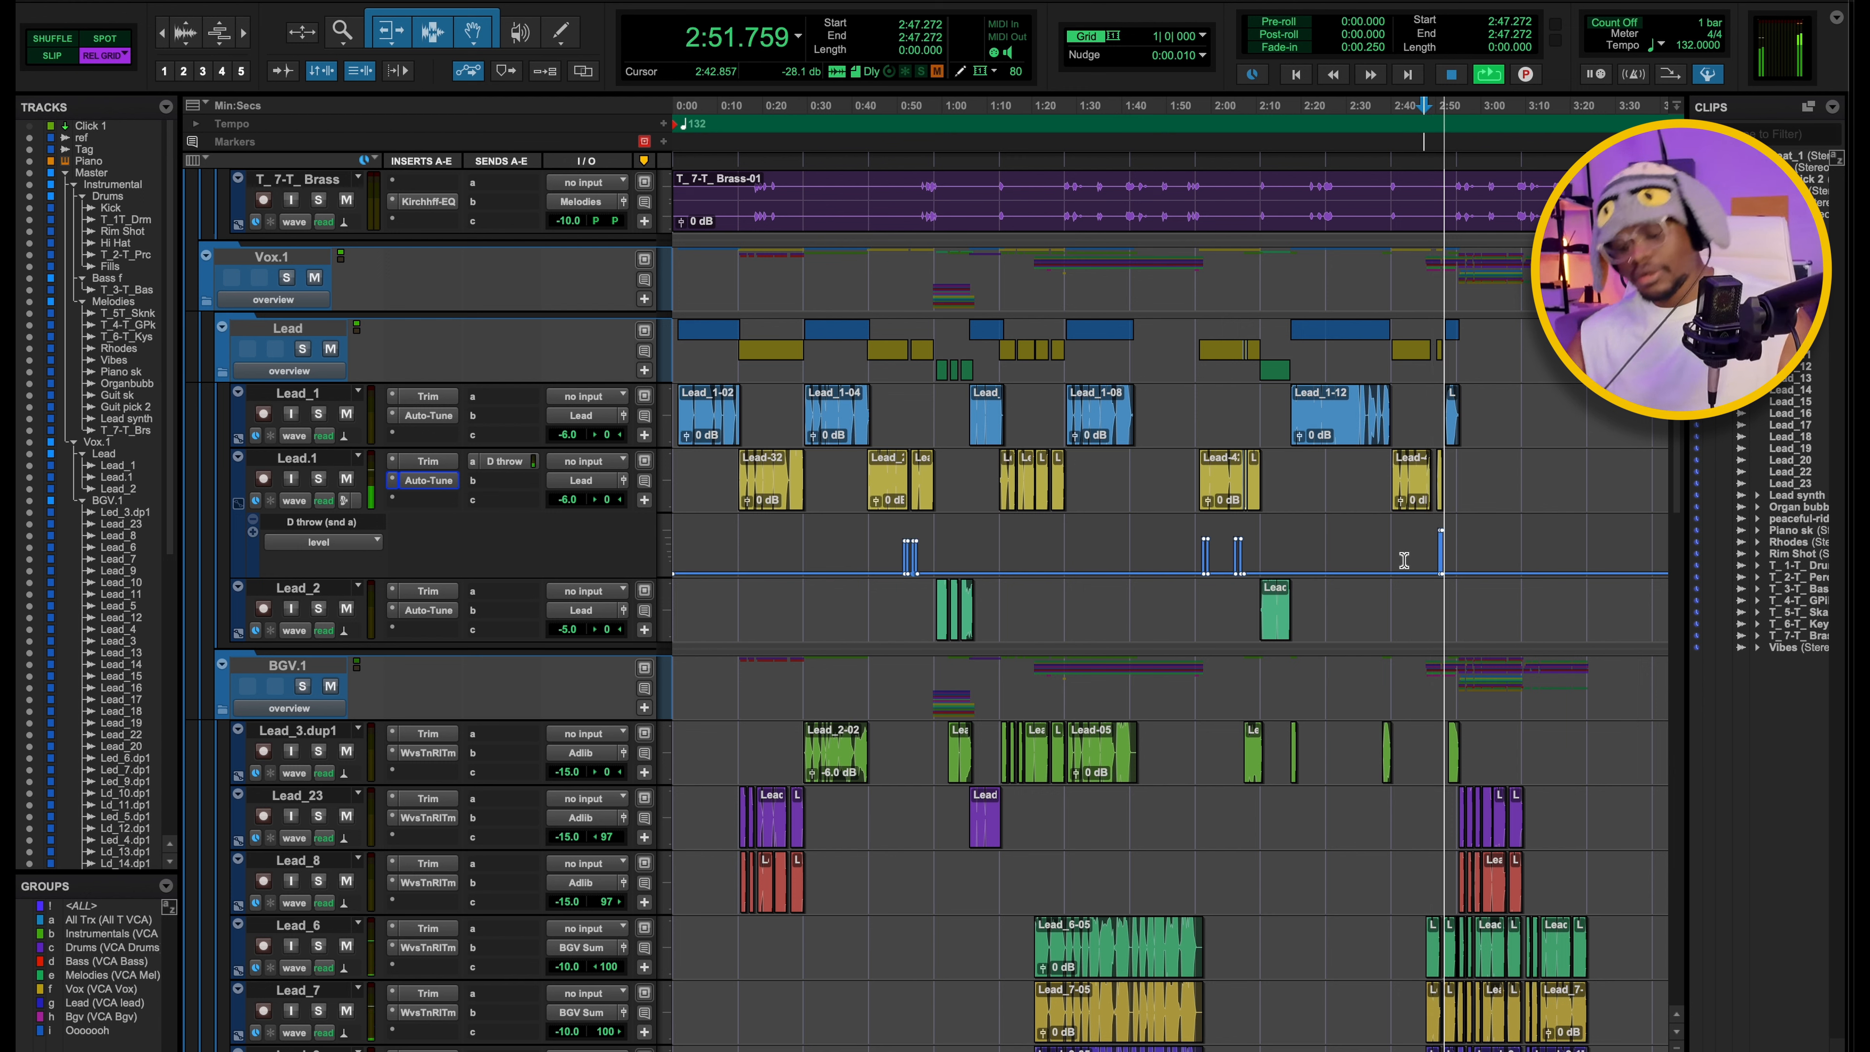
pyautogui.press('space')
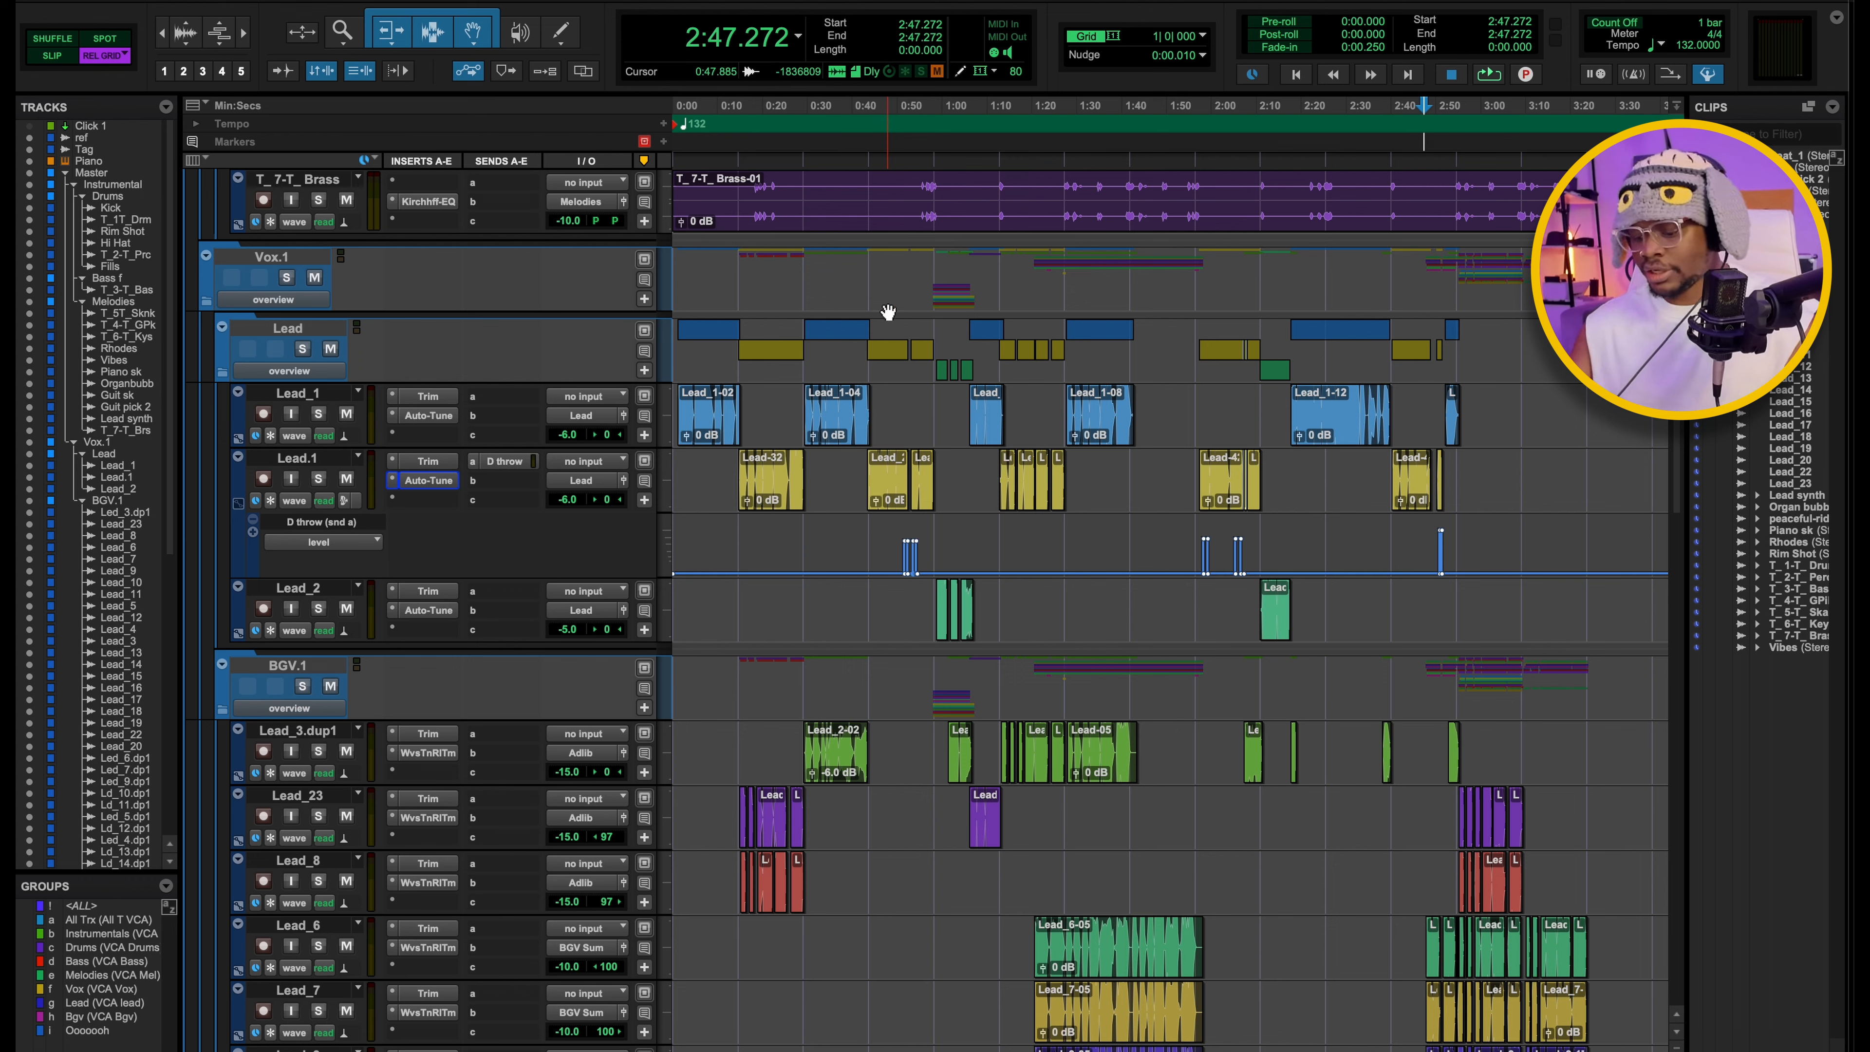
# Open the H-Delay on the D throw aux to examine it, then return to the aux channels.
pyautogui.hotkey('ctrl', '=')
pyautogui.hscroll(15, 994, 349)
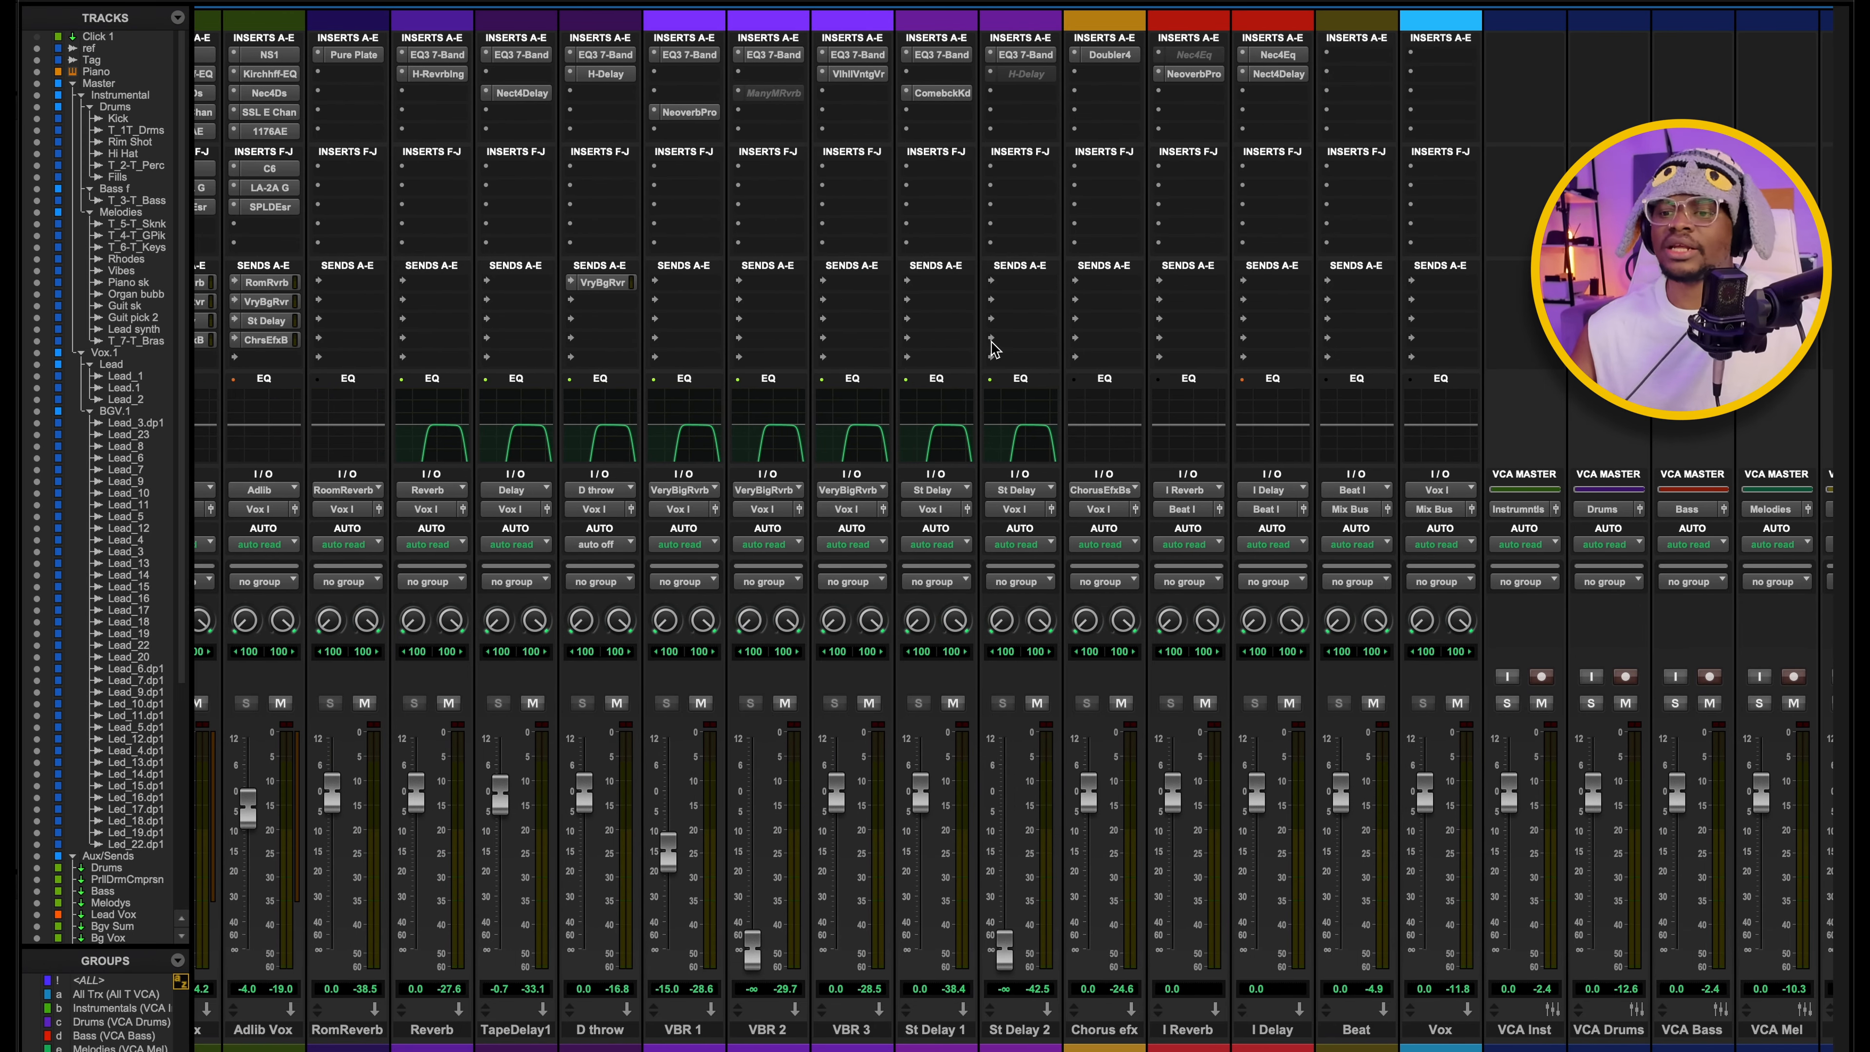
pyautogui.click(606, 73)
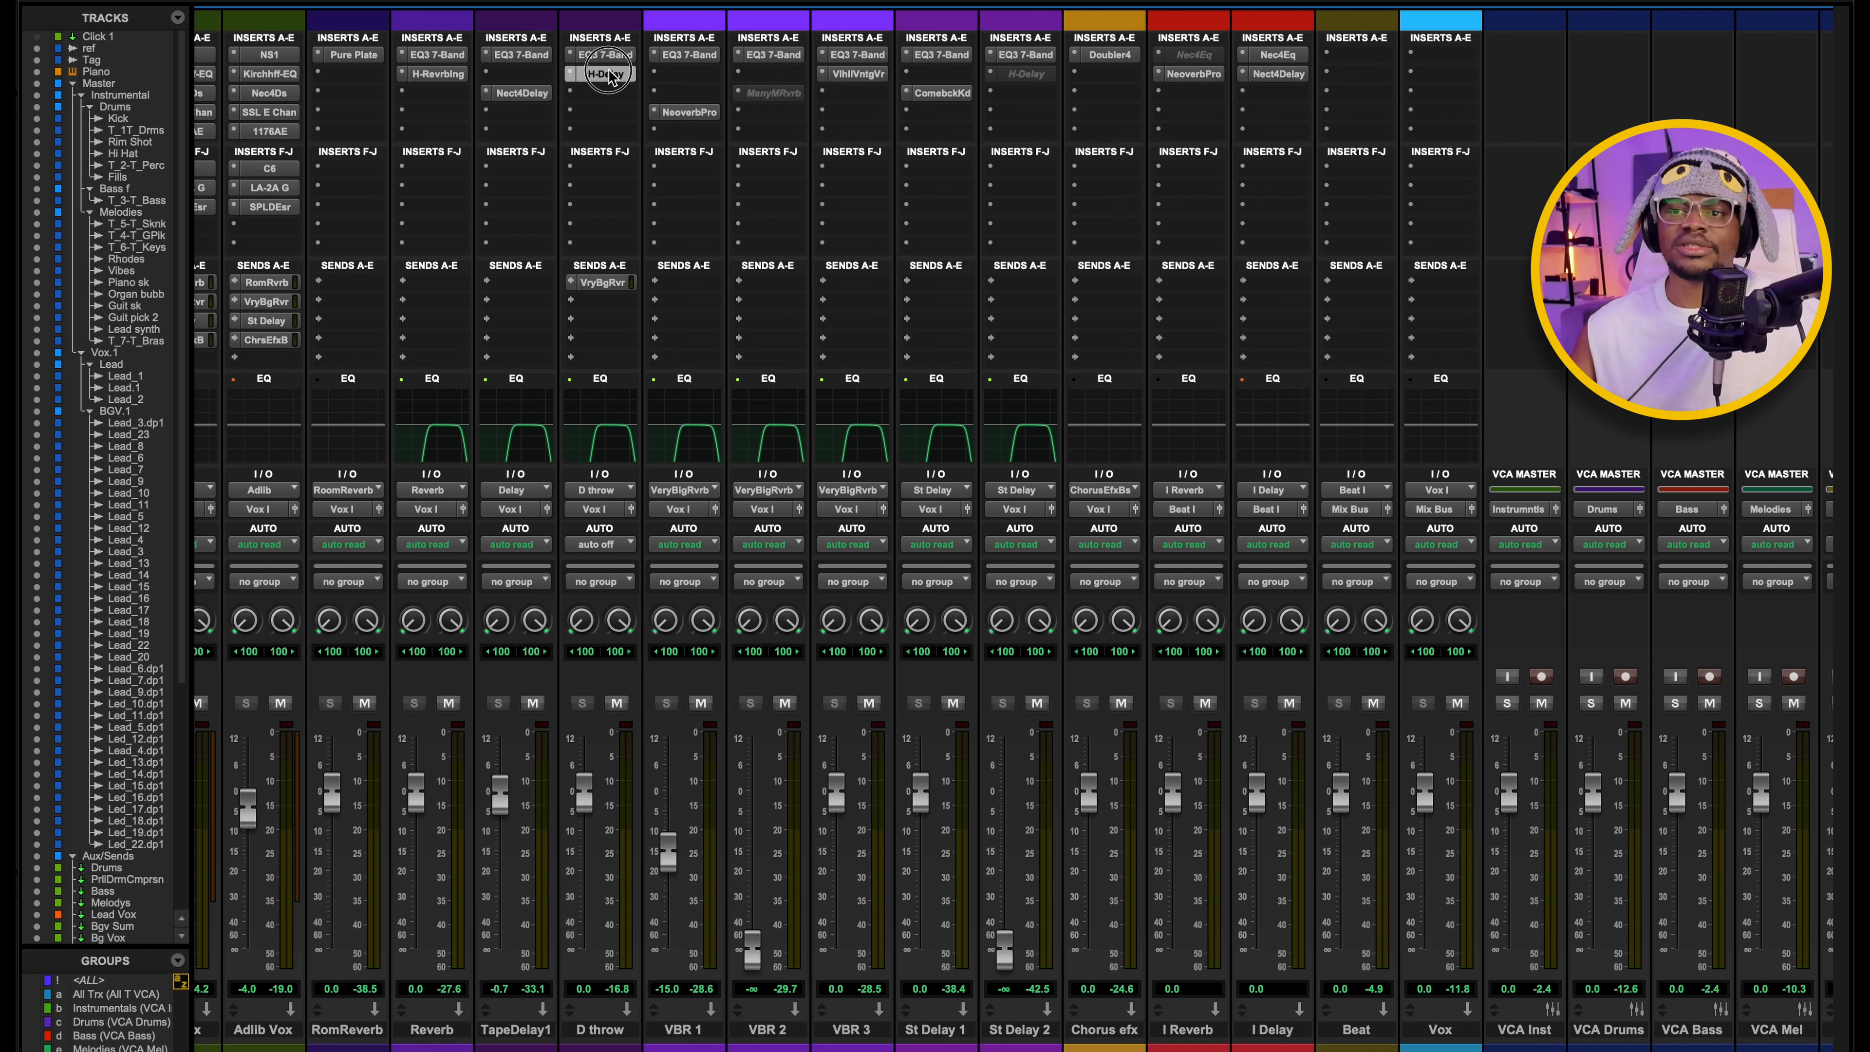
pyautogui.moveTo(905, 155); pyautogui.dragTo(897, 163)
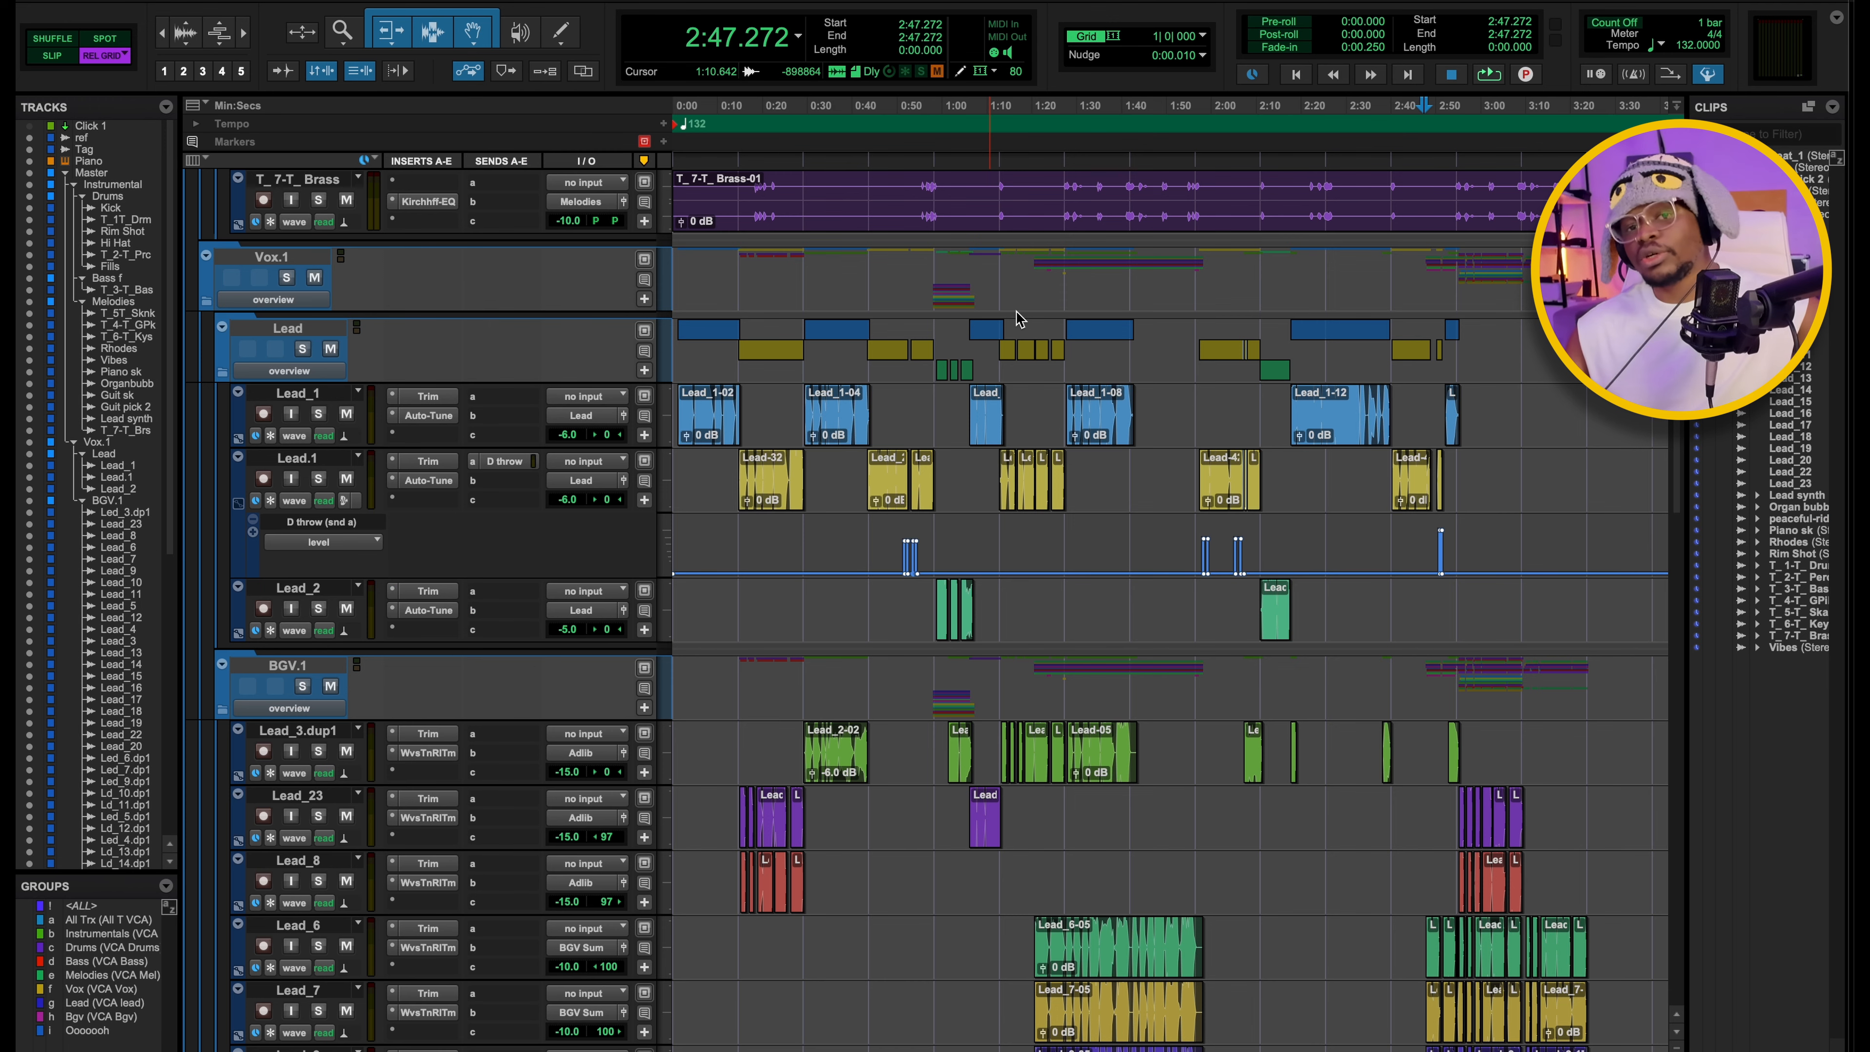
pyautogui.press('super+equal')
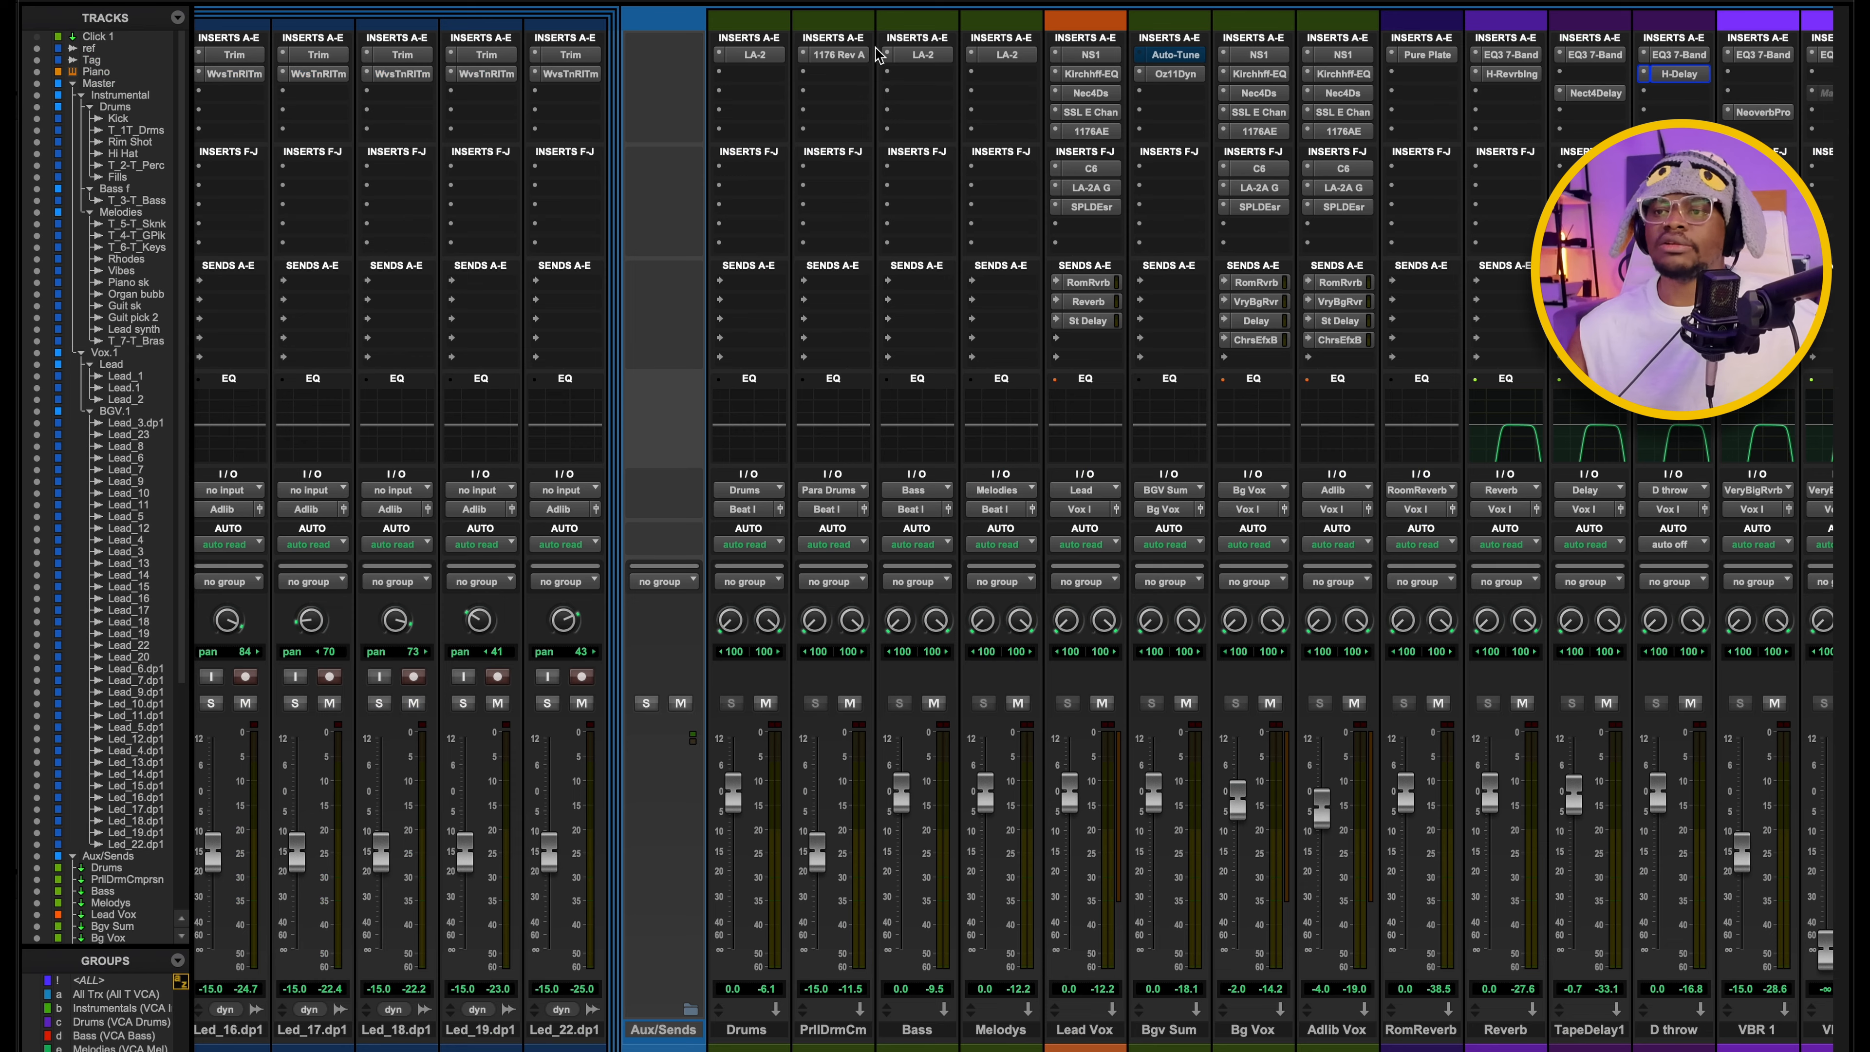
# Open the NS1 noise suppressor on the Lead Vox aux to examine its setting, then close it.
pyautogui.click(1089, 56)
pyautogui.hscroll(3, 823, 86)
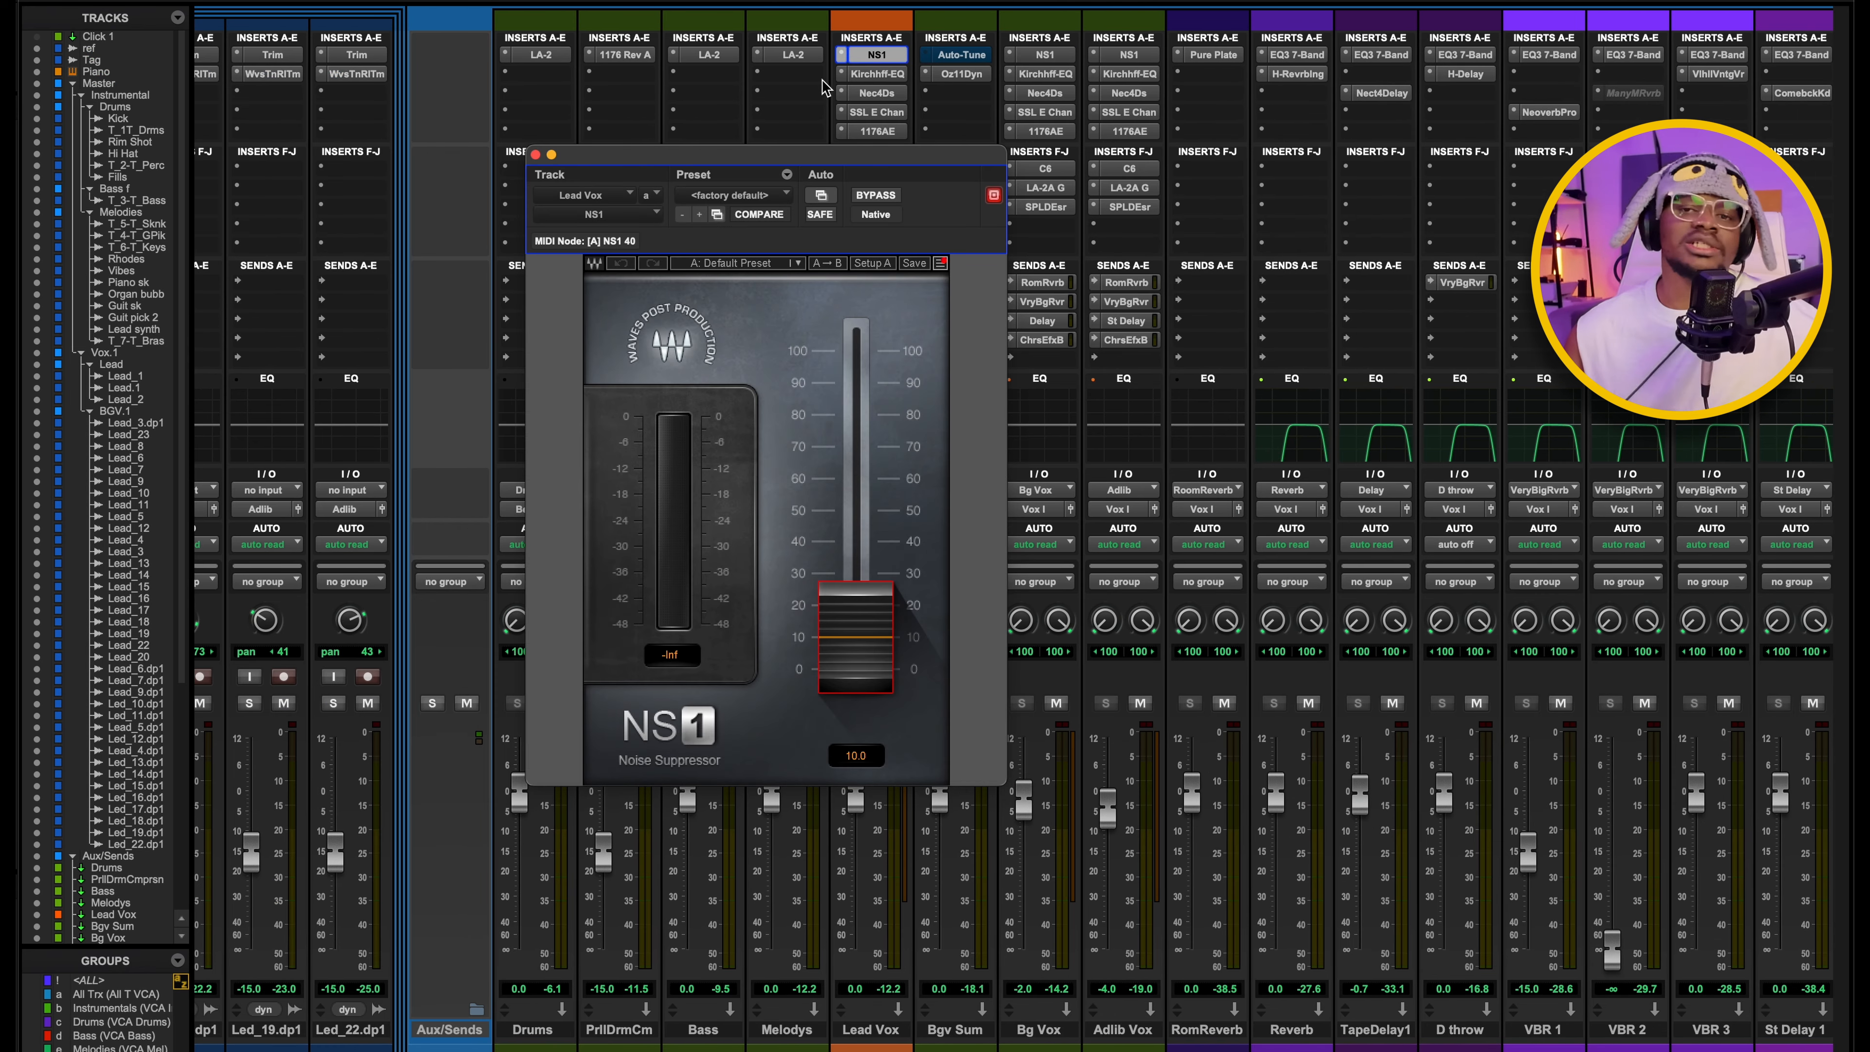
pyautogui.click(535, 155)
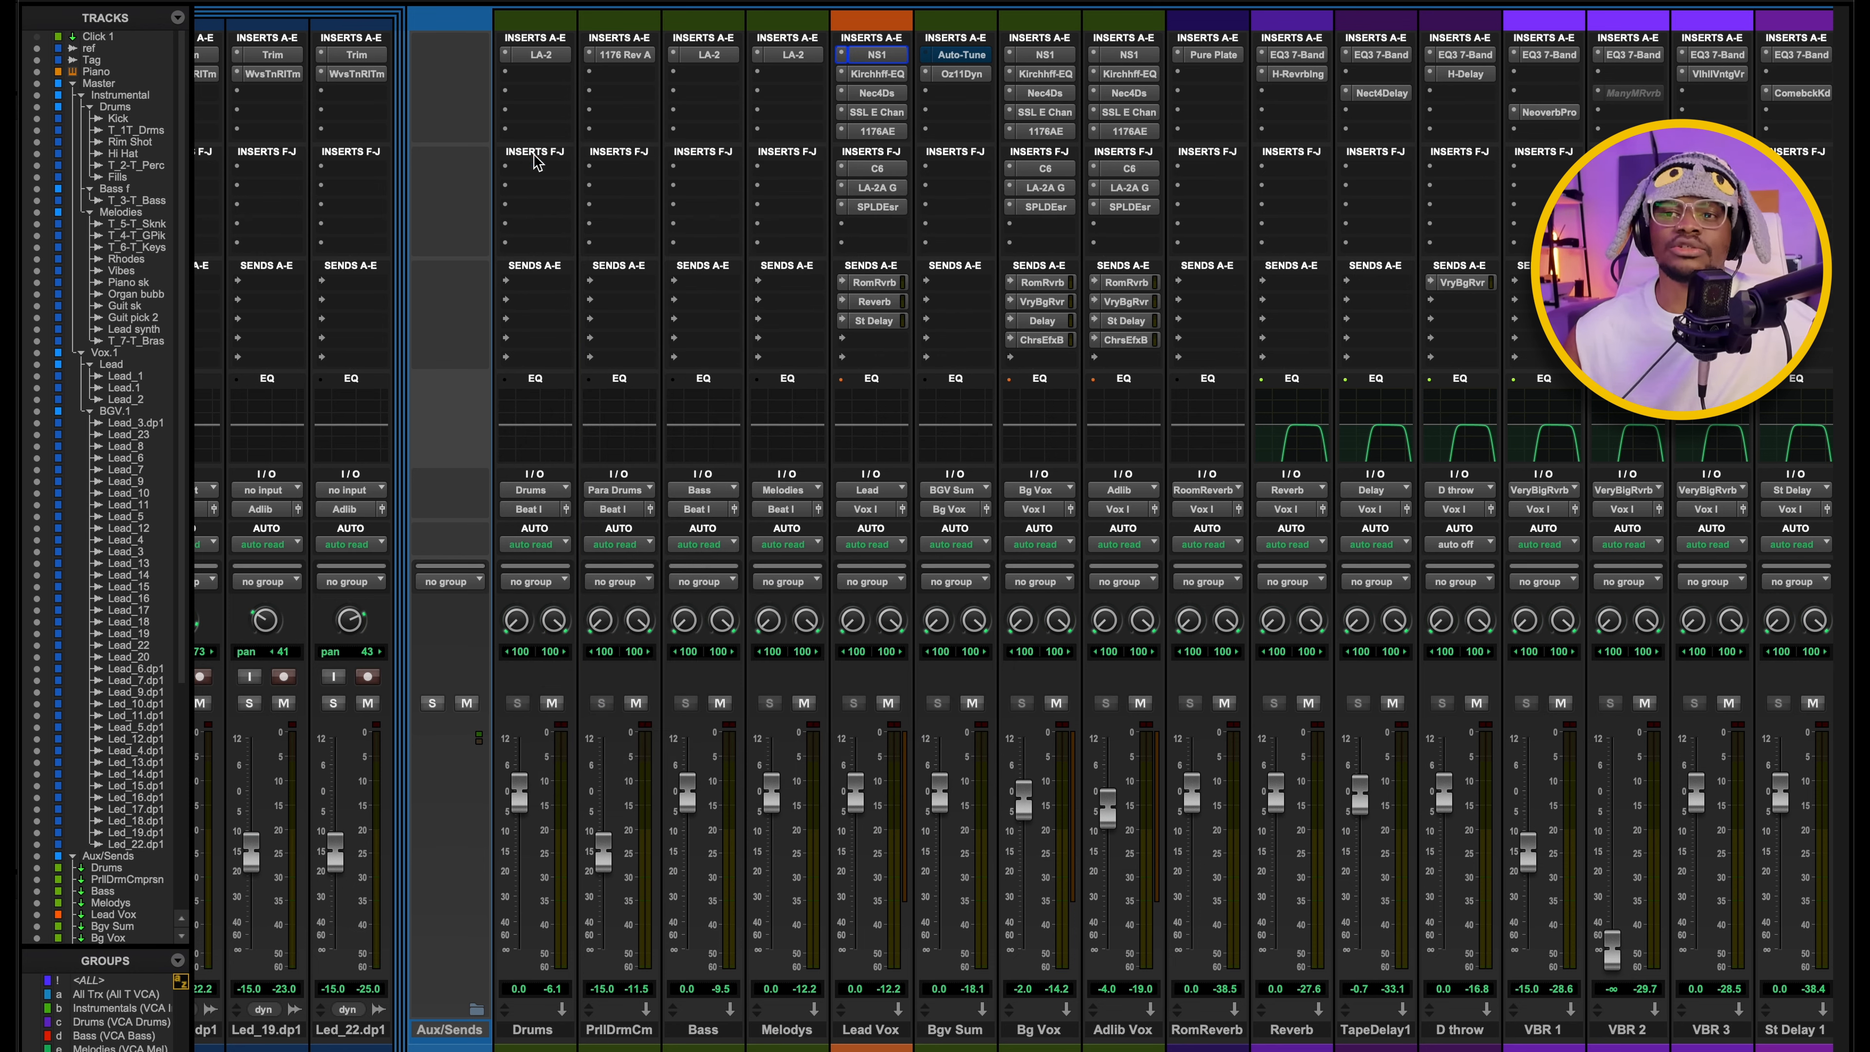
# Open the Lead Vox Kirchhoff-EQ to examine its curve and look over the EQ inserts on the other mixer channels.
pyautogui.click(875, 74)
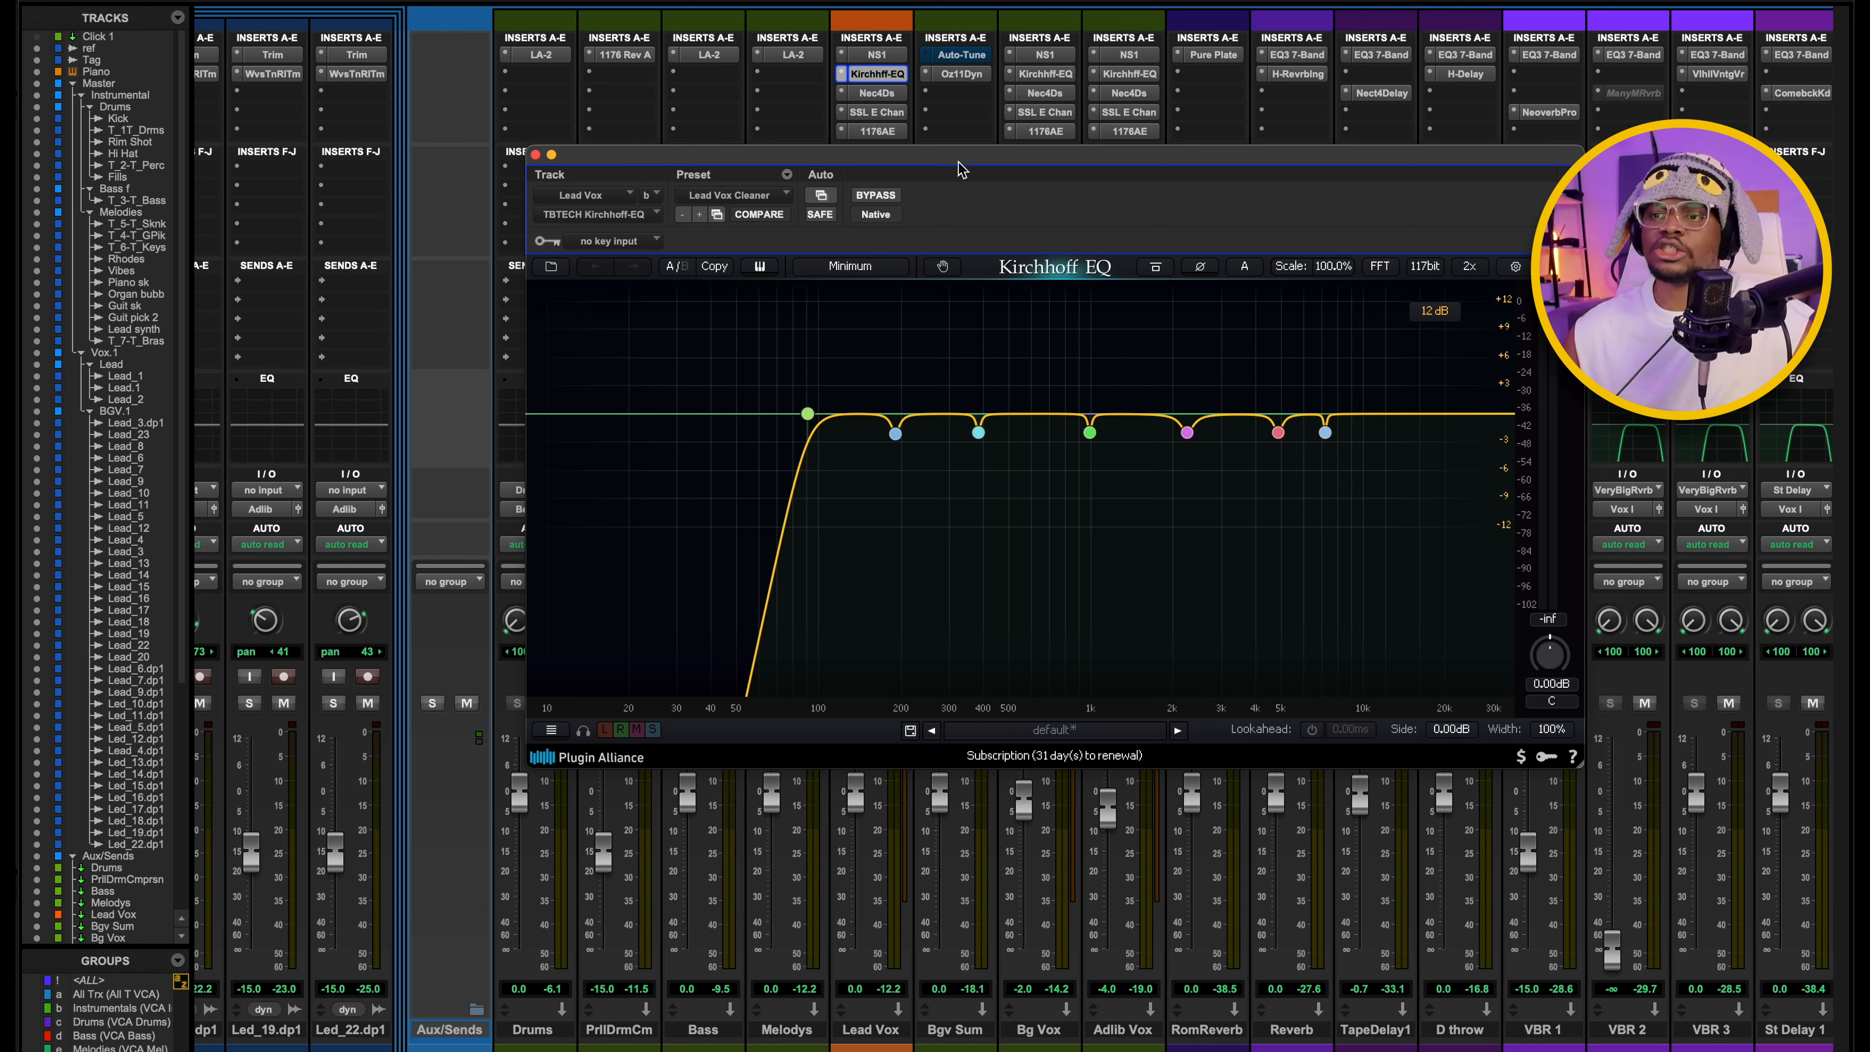
pyautogui.moveTo(956, 167); pyautogui.dragTo(888, 173)
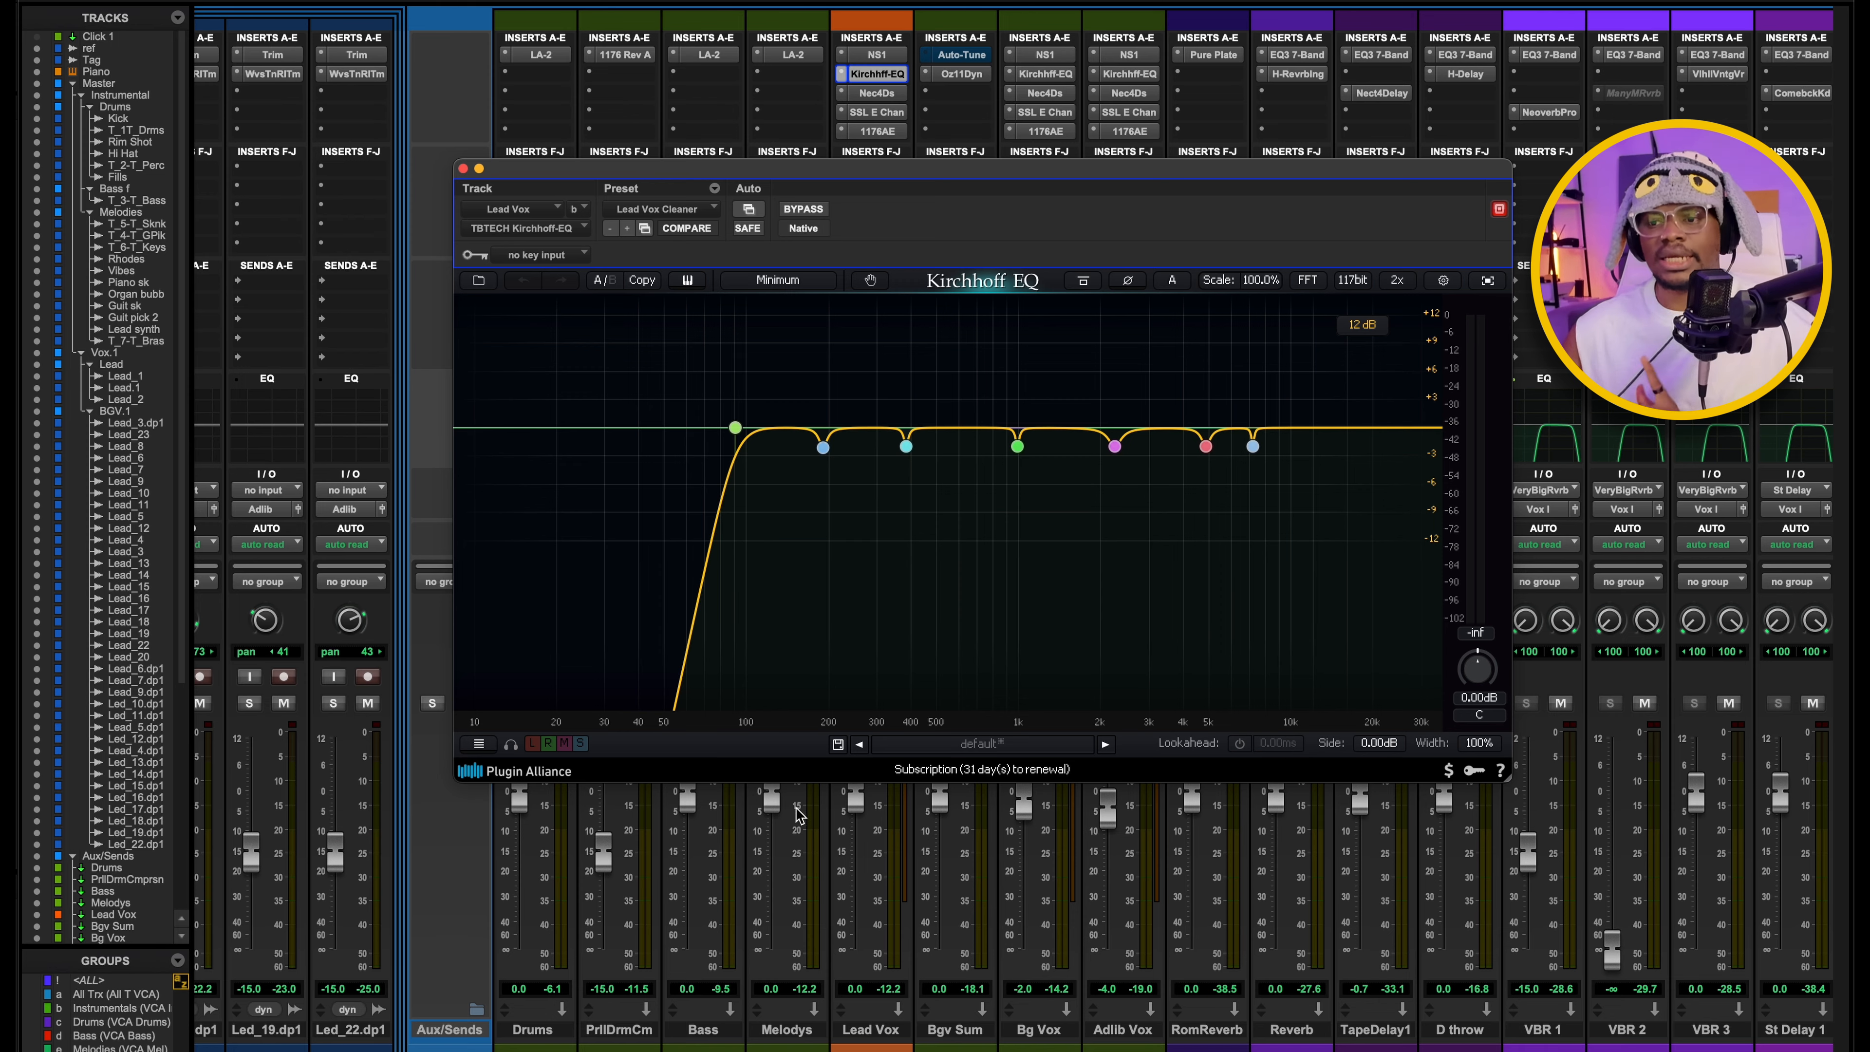
pyautogui.hscroll(-10, 766, 847)
pyautogui.hscroll(-15, 767, 812)
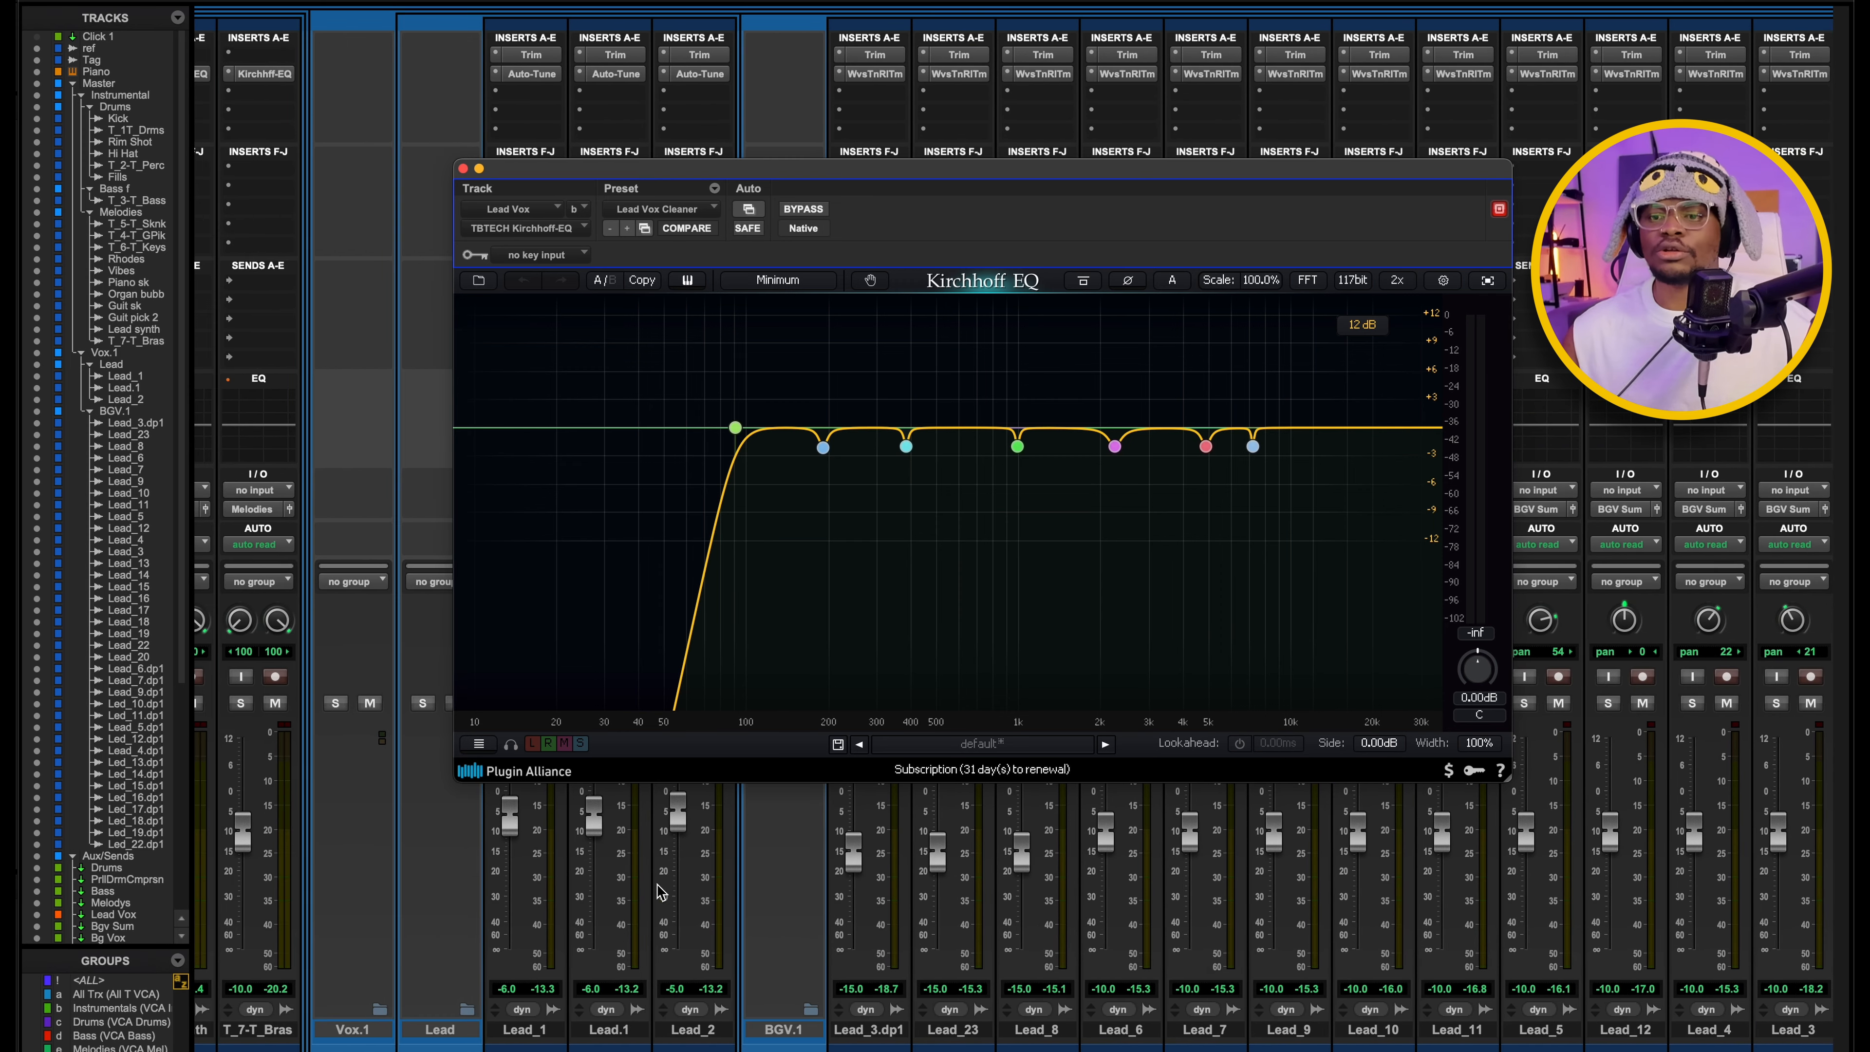
pyautogui.hscroll(-5, 714, 875)
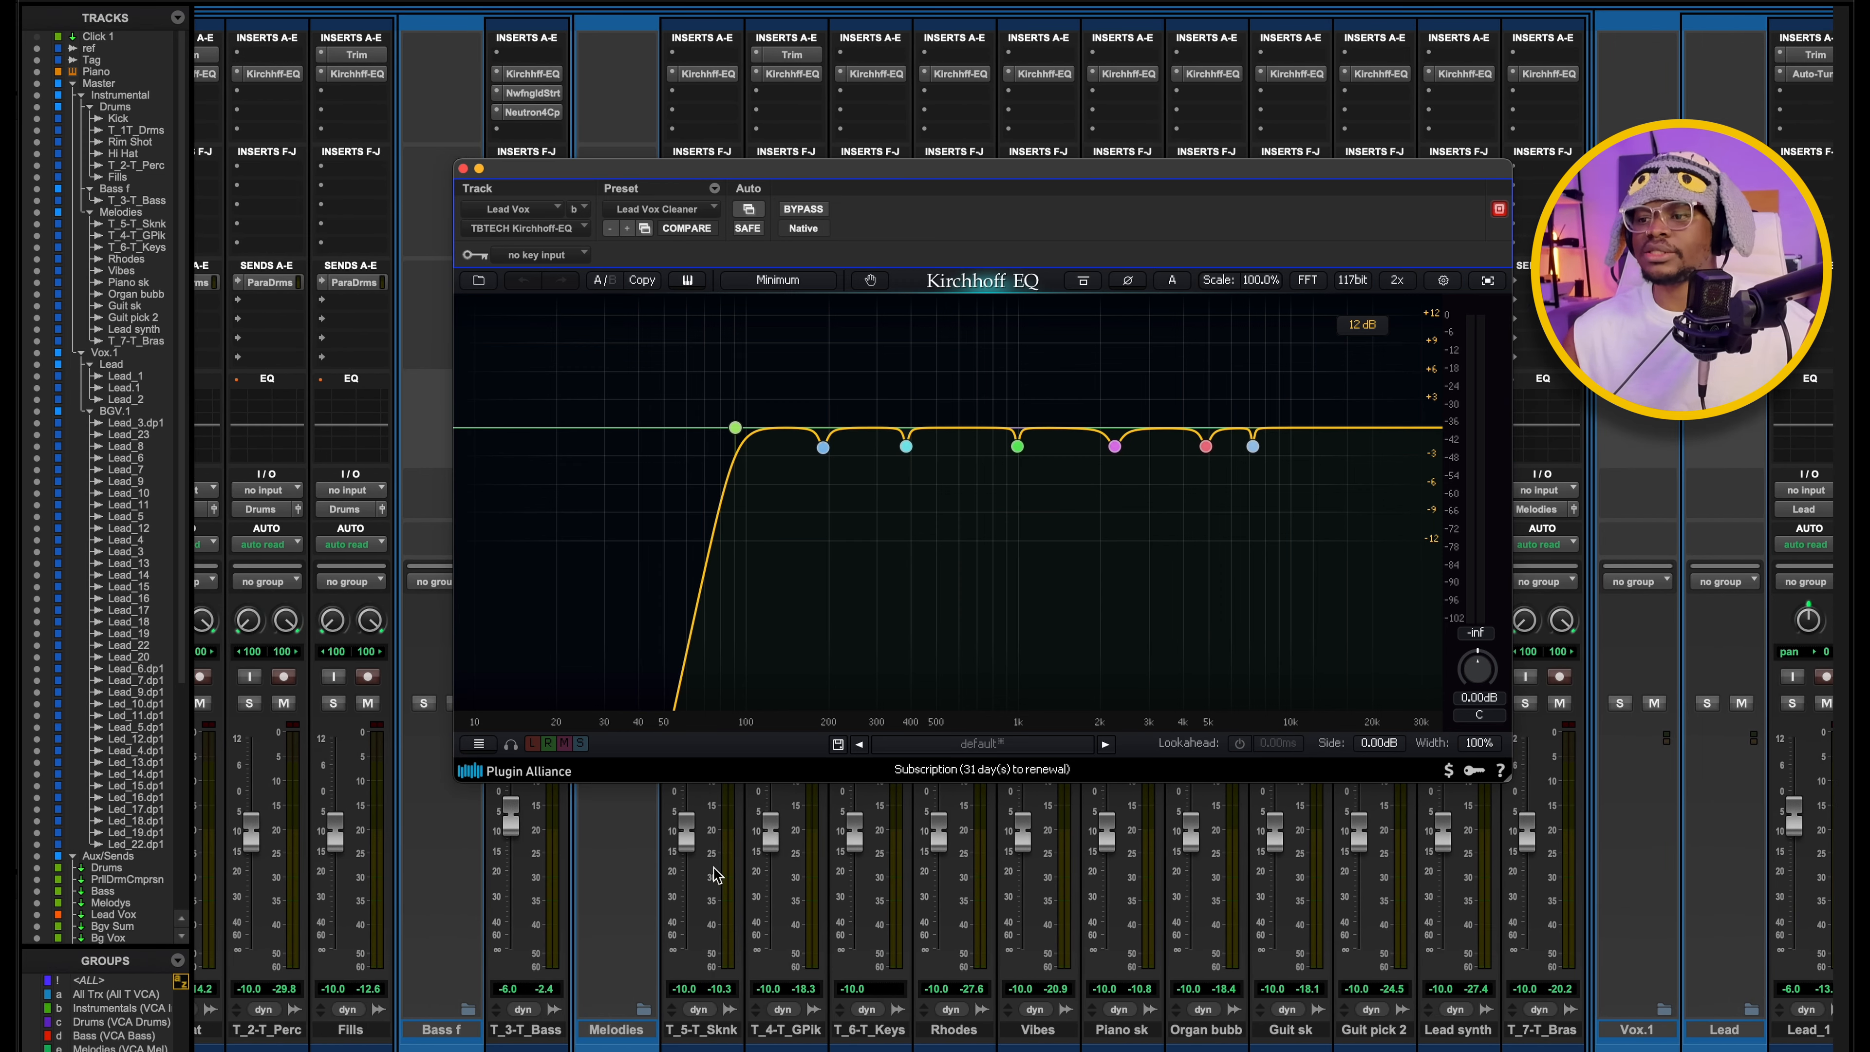
pyautogui.hscroll(20, 1490, 845)
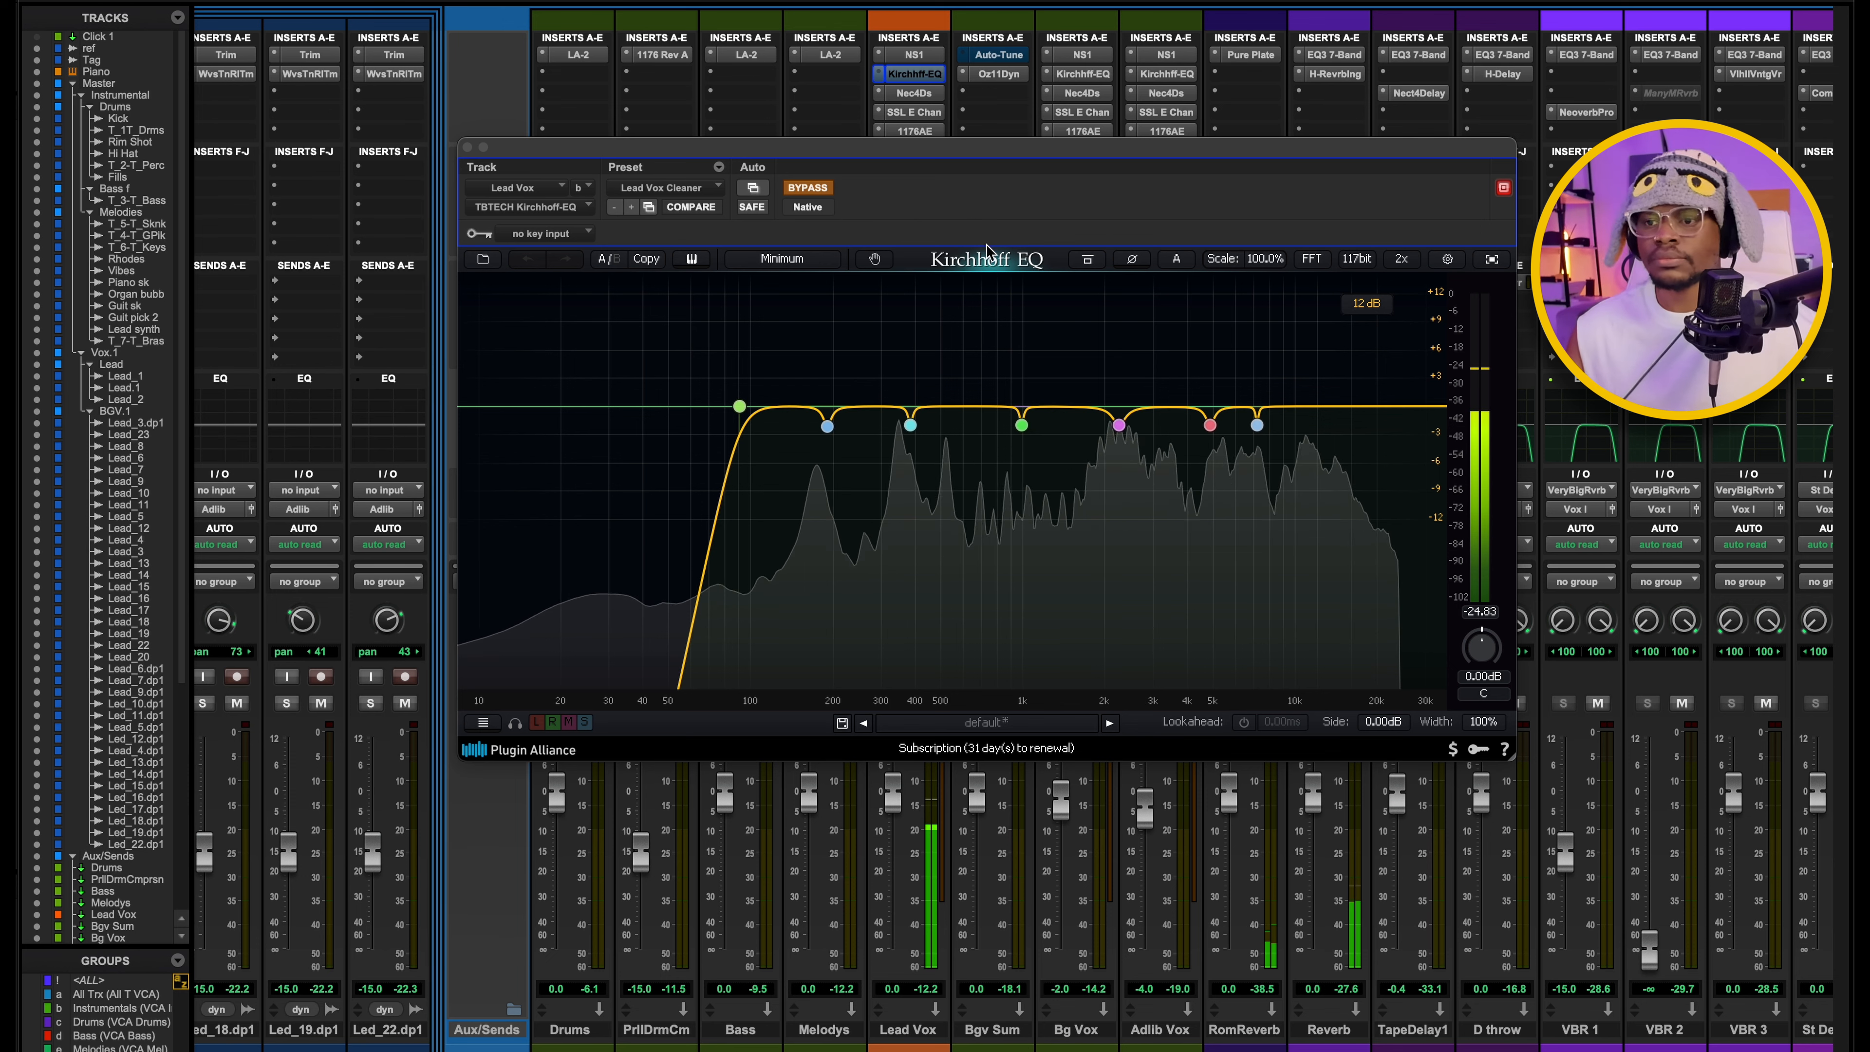
# Compare the lead vocal with the Kirchhoff-EQ bypassed and active during playback, then close the EQ.
pyautogui.press('space')
pyautogui.click(807, 188)
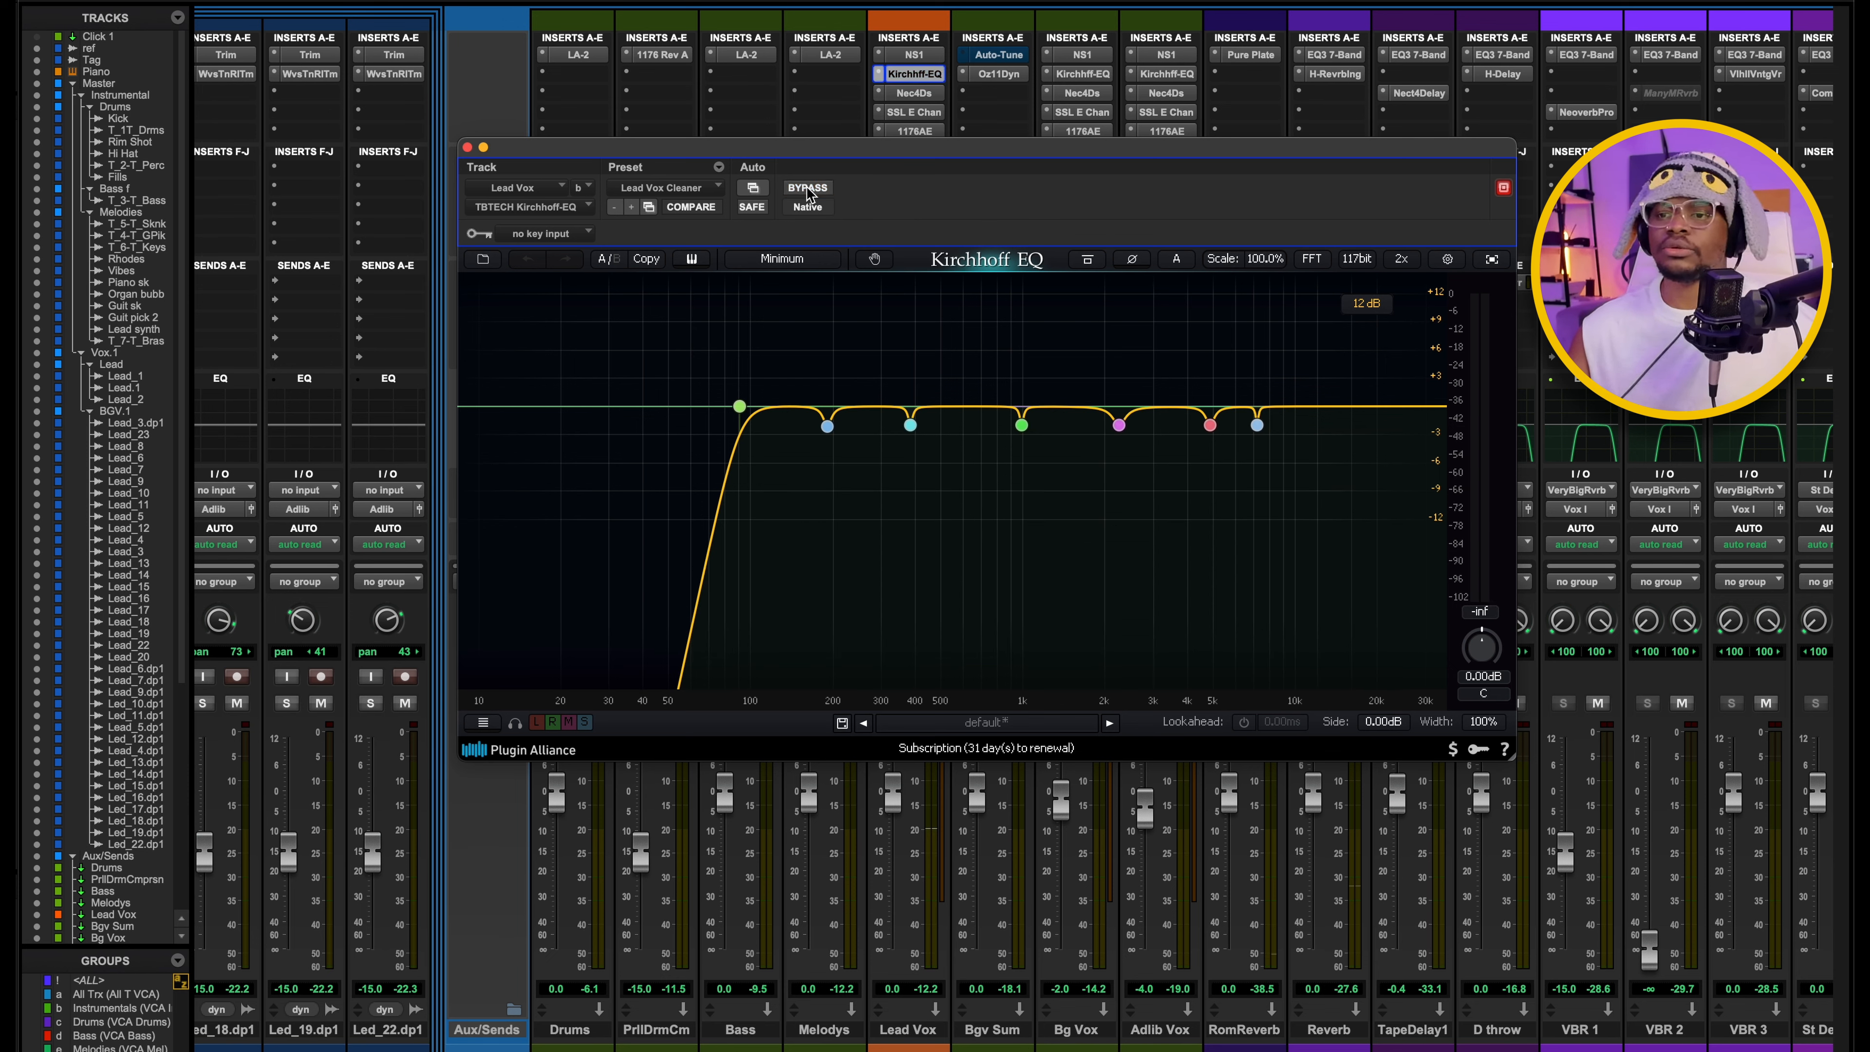
pyautogui.press('space')
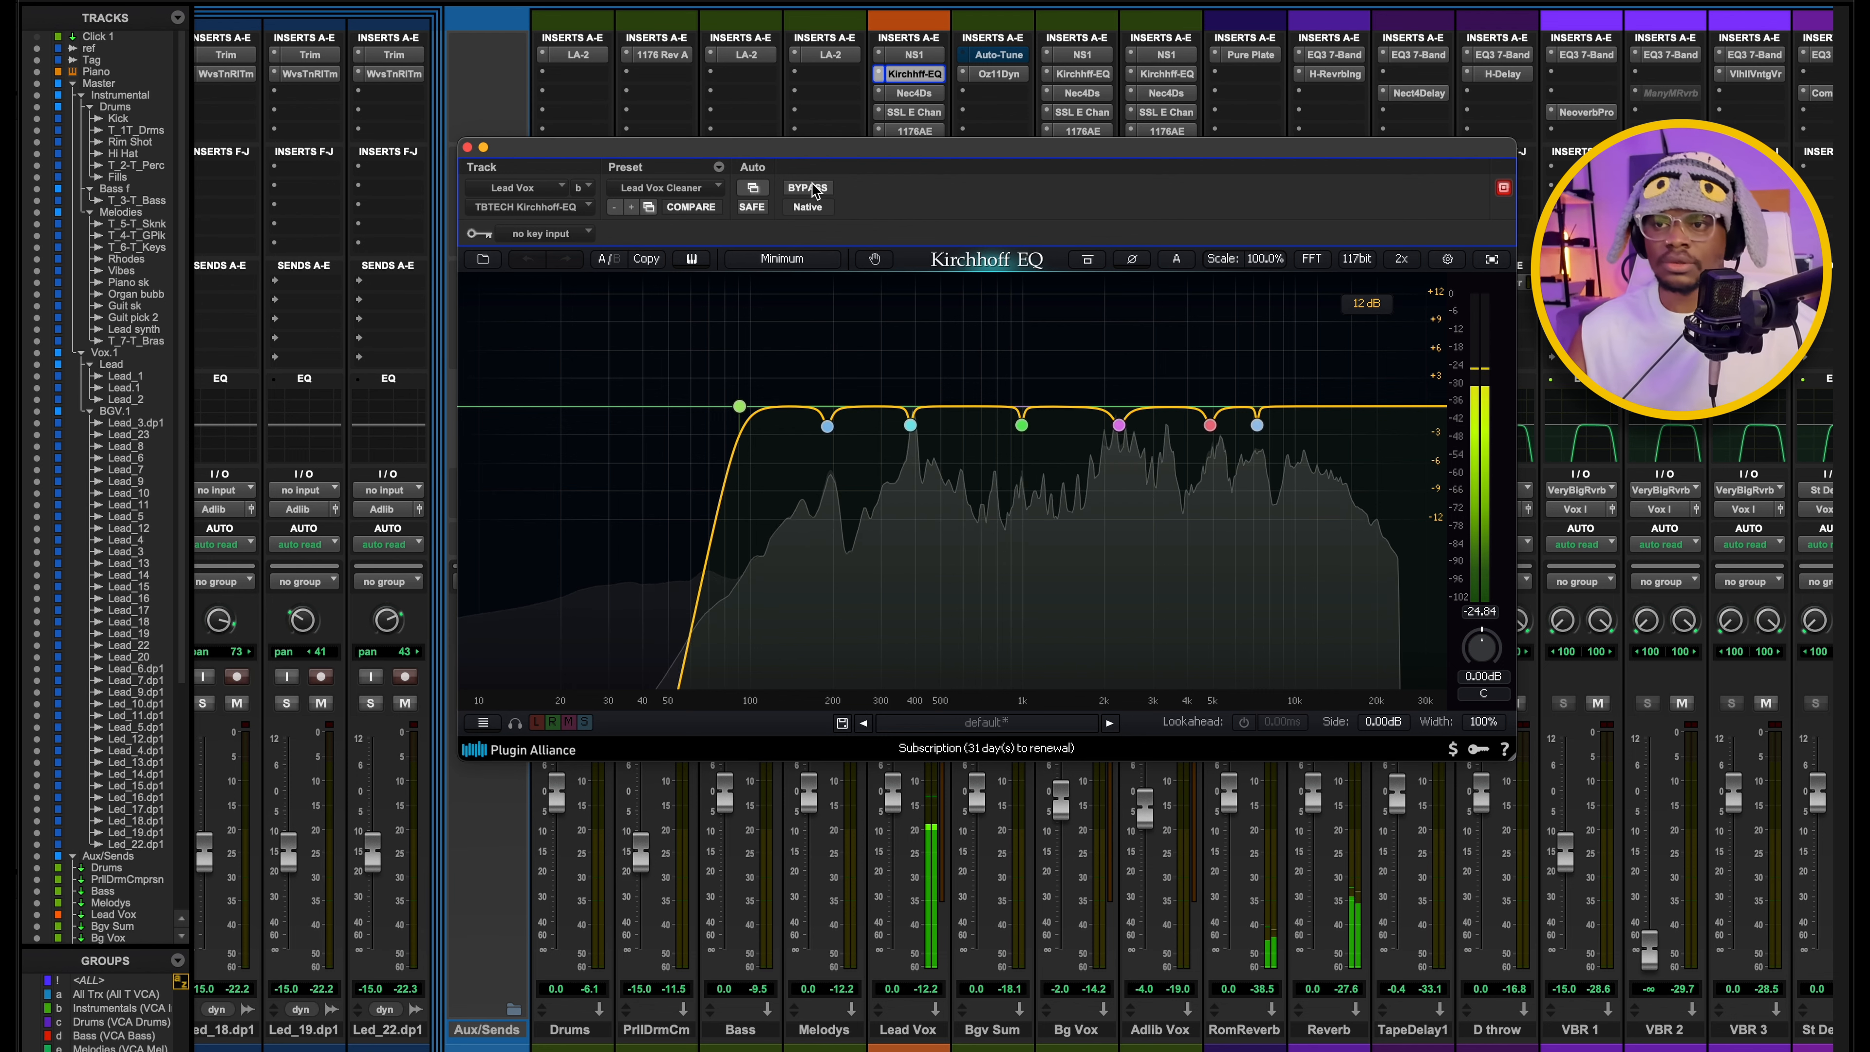
pyautogui.press('space')
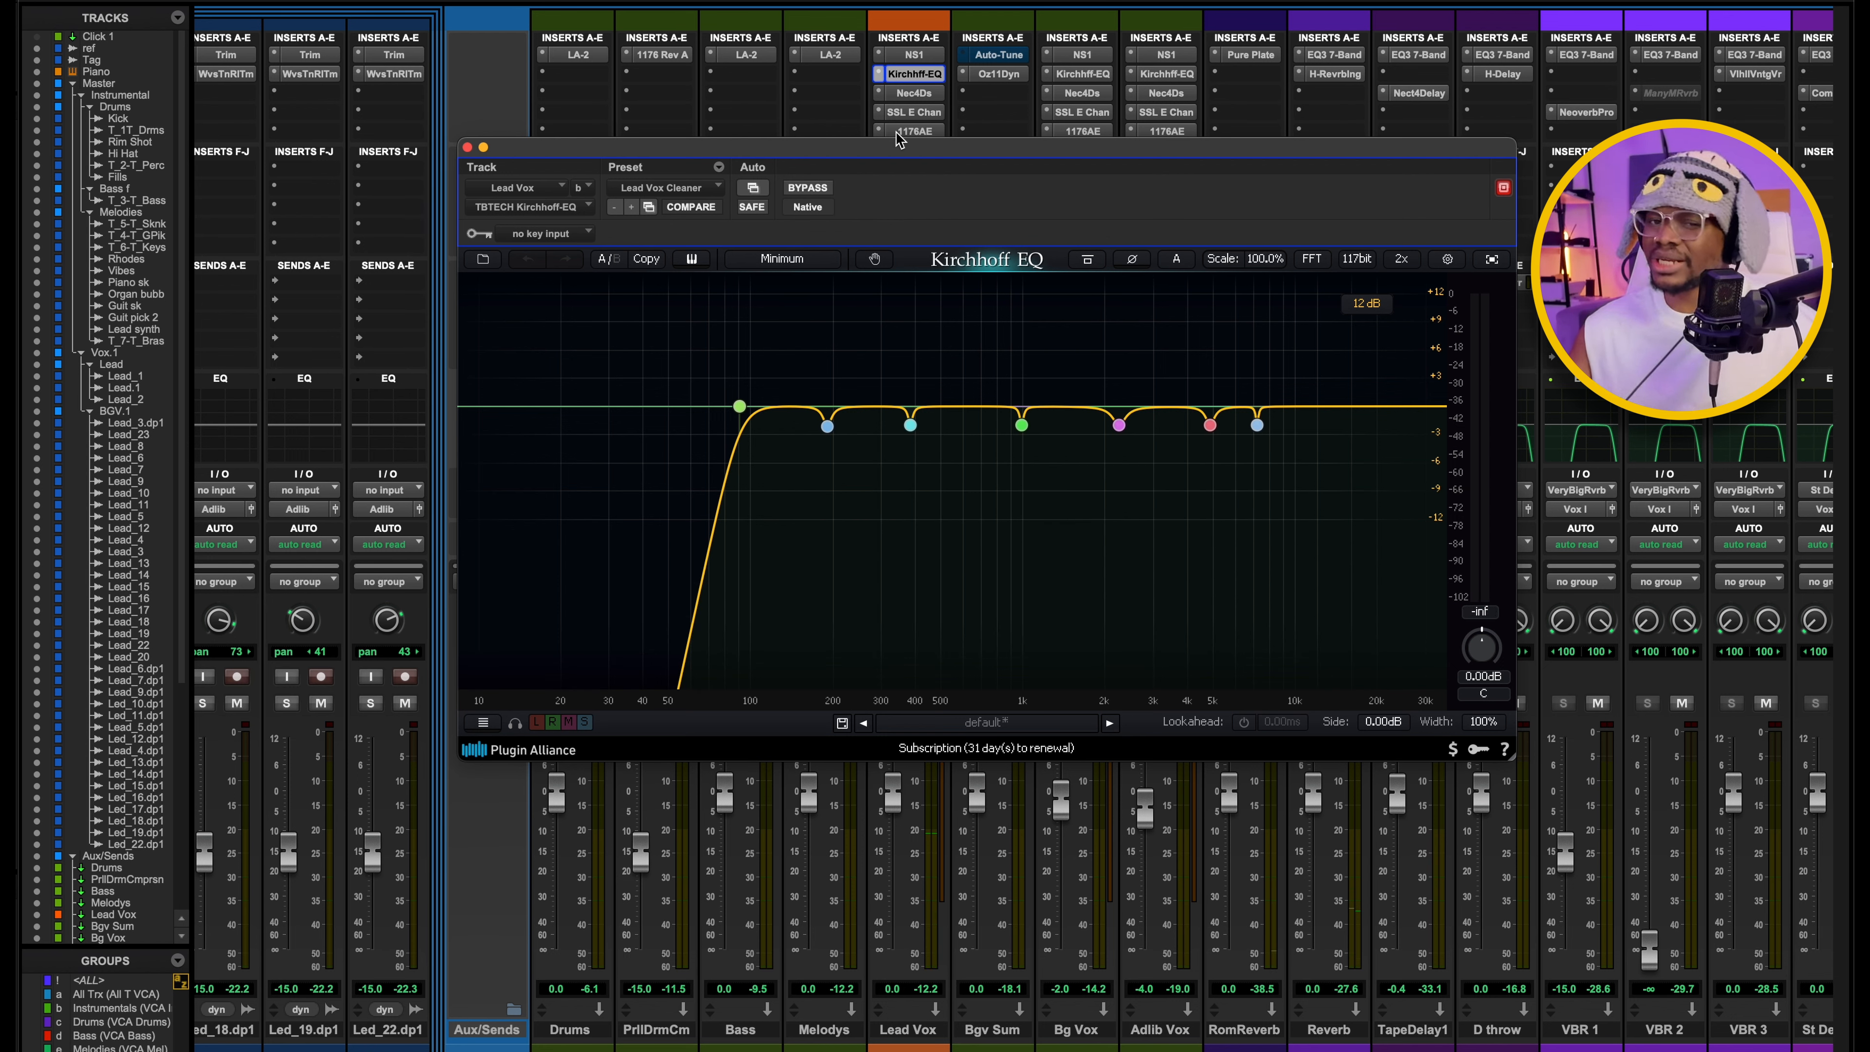
pyautogui.click(466, 148)
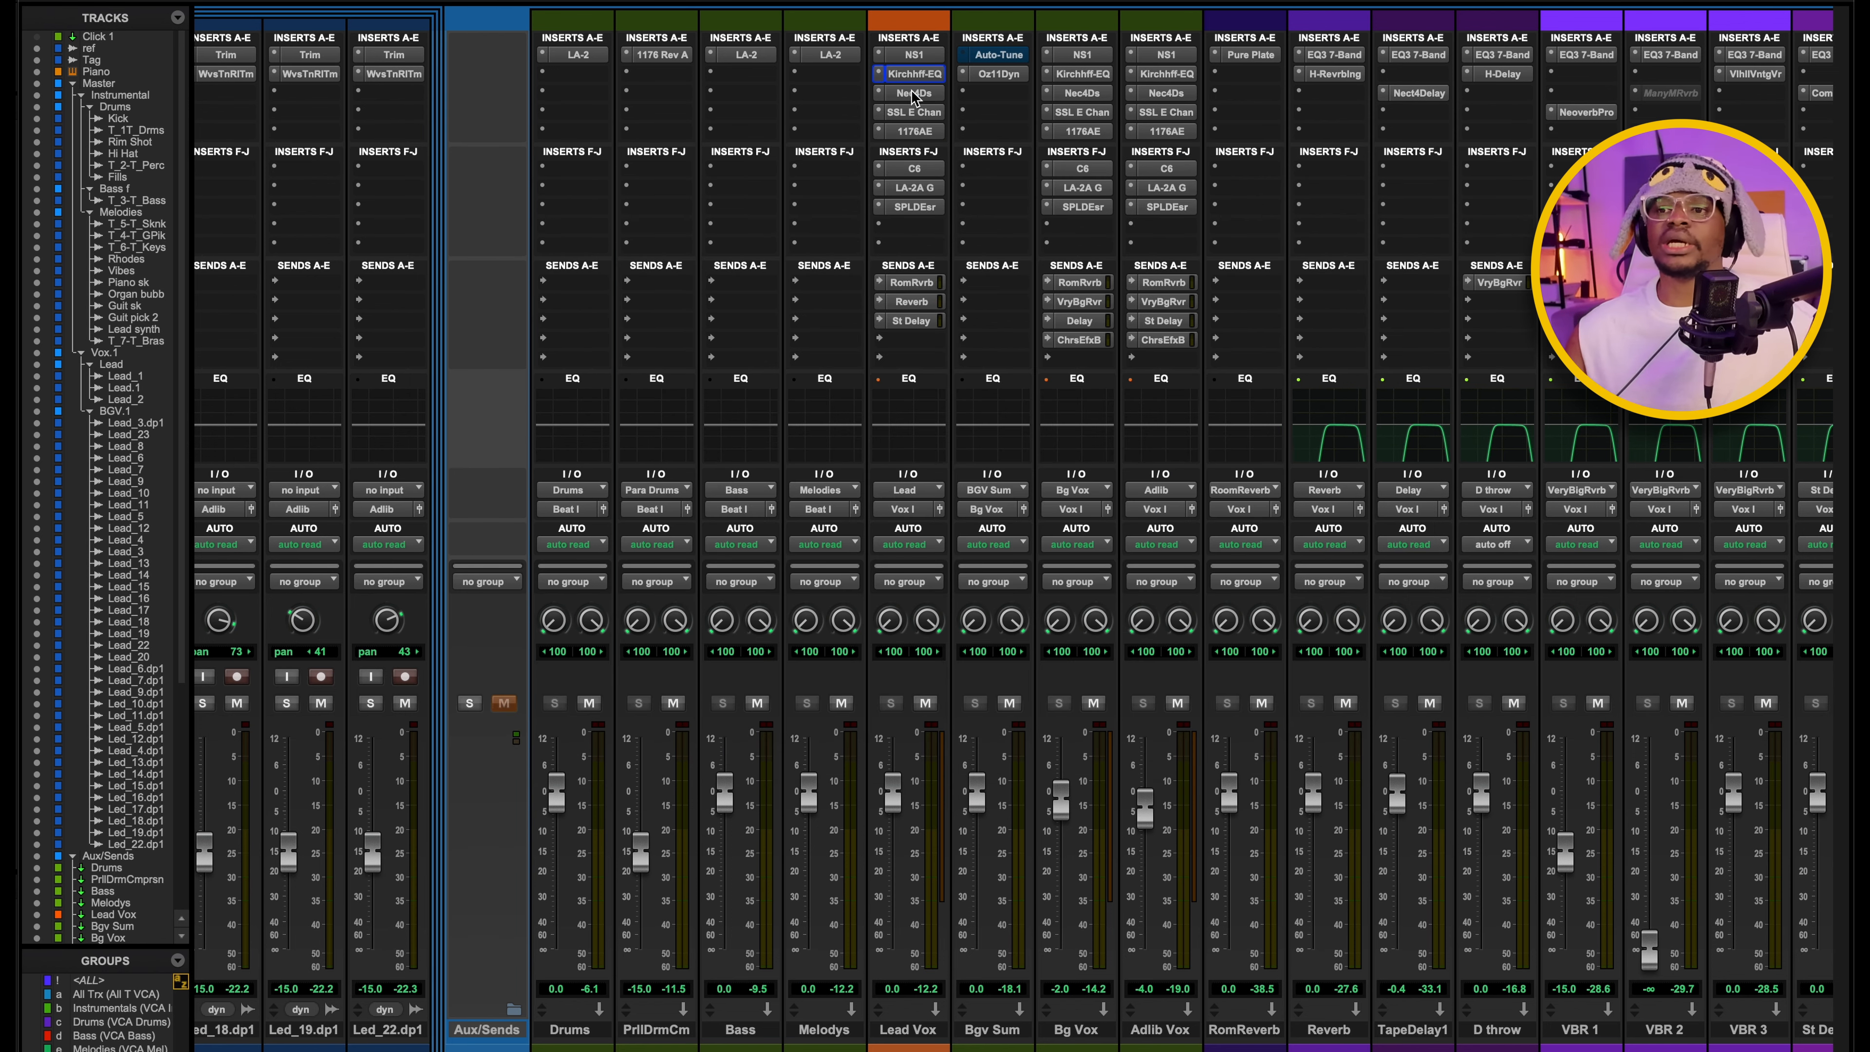
# Look briefly through Lead Vox's Nectar 4 DeEsser, SSL E Channel Strip and Kirchhoff-EQ inserts.
pyautogui.click(913, 94)
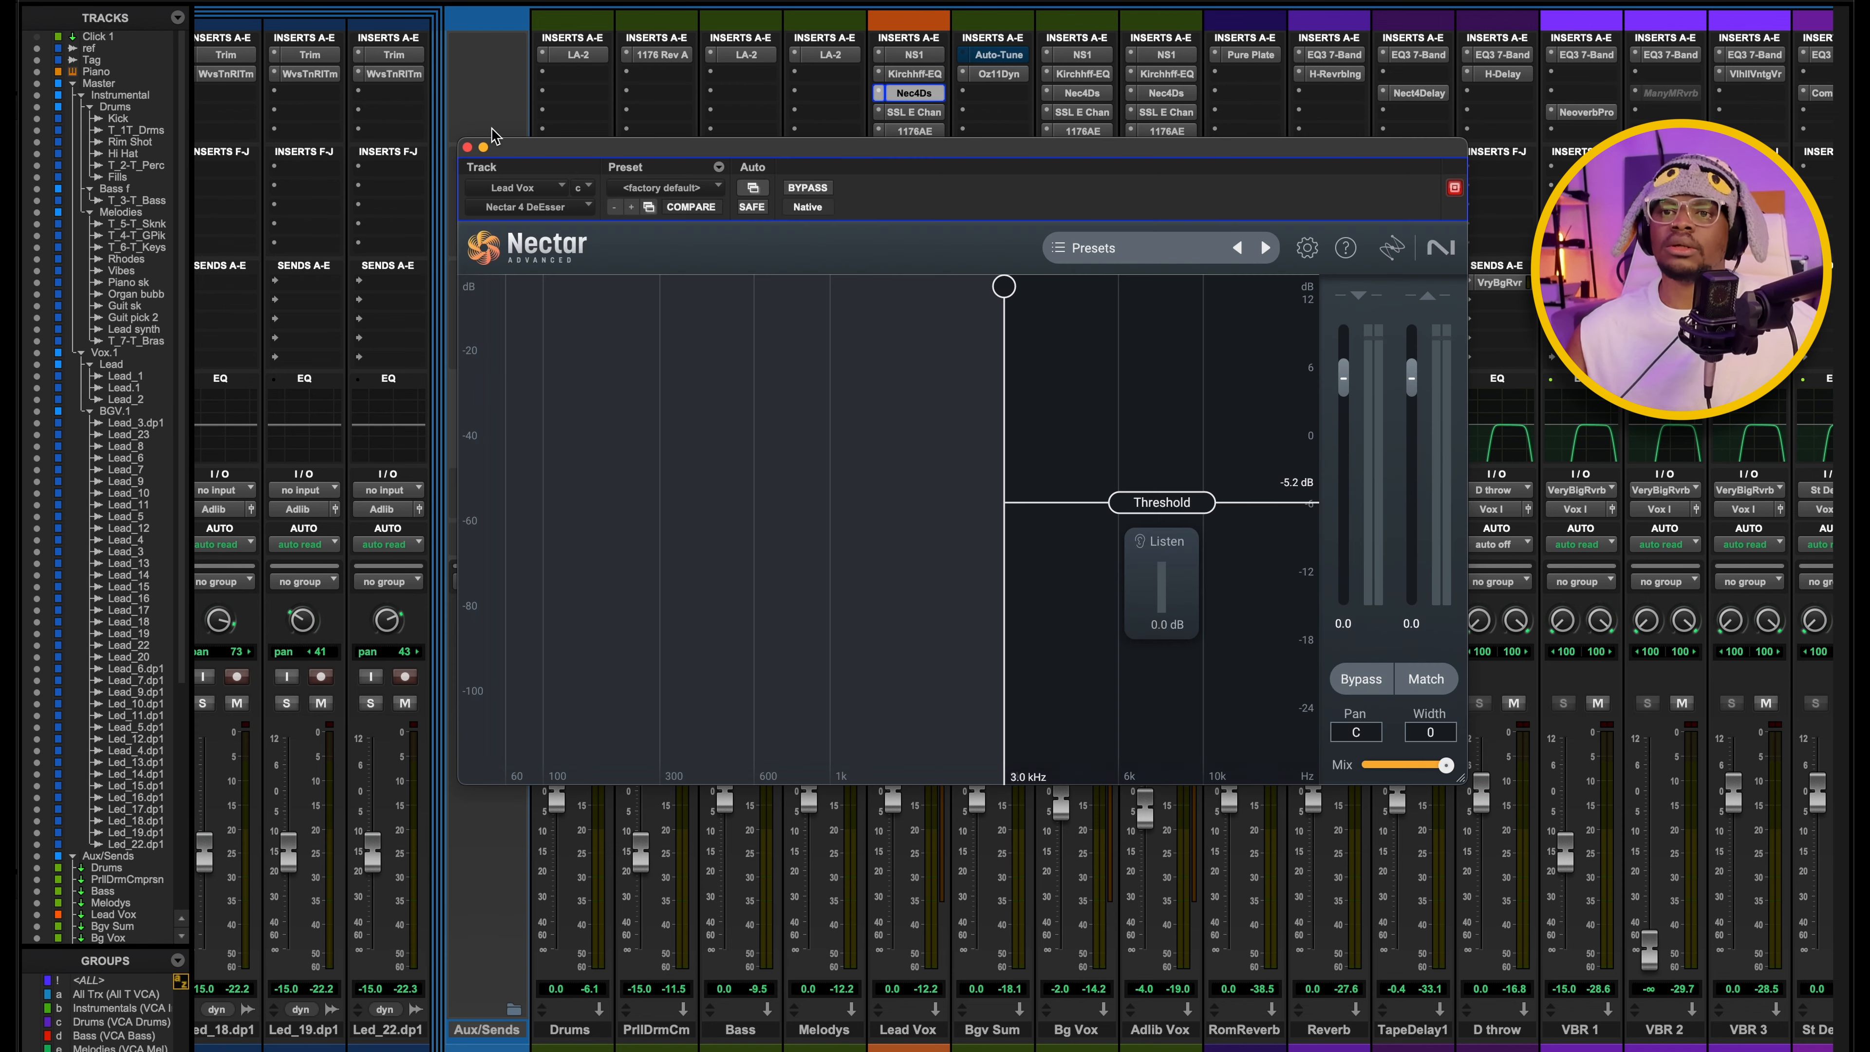
pyautogui.click(466, 147)
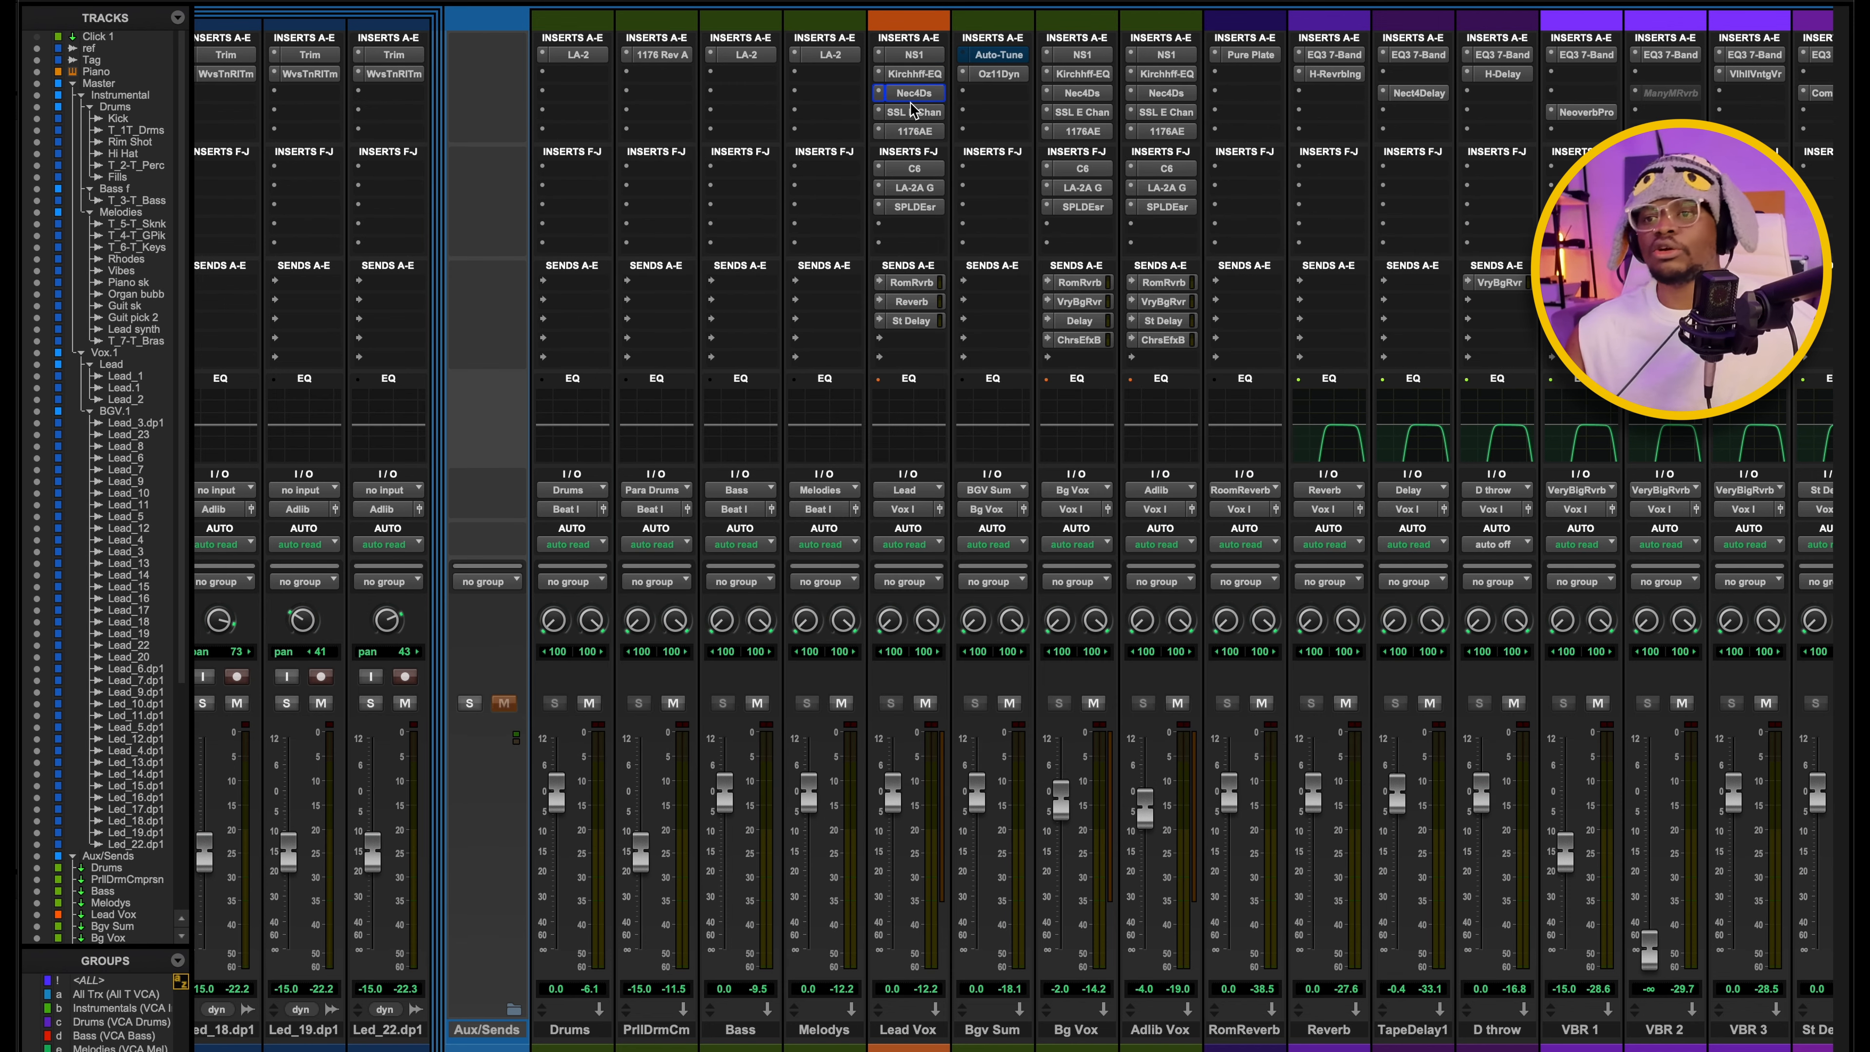
pyautogui.click(913, 112)
pyautogui.click(912, 113)
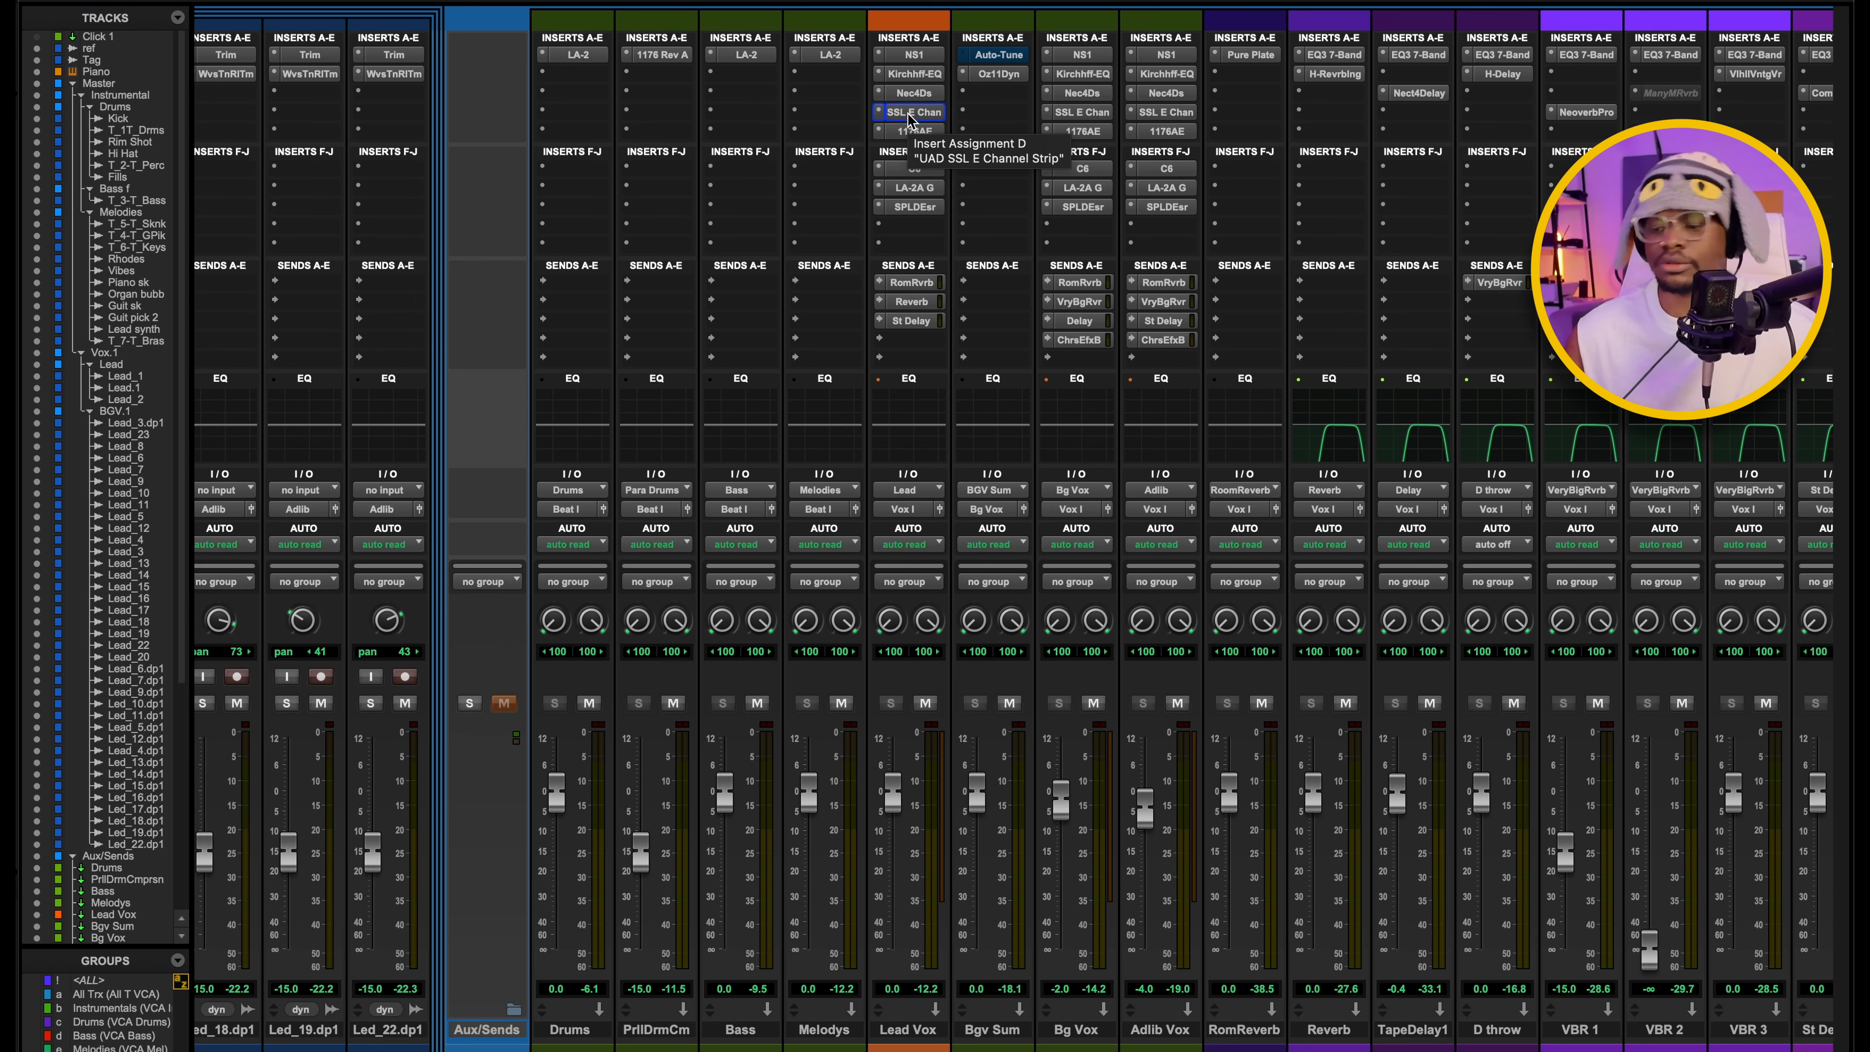
pyautogui.click(915, 74)
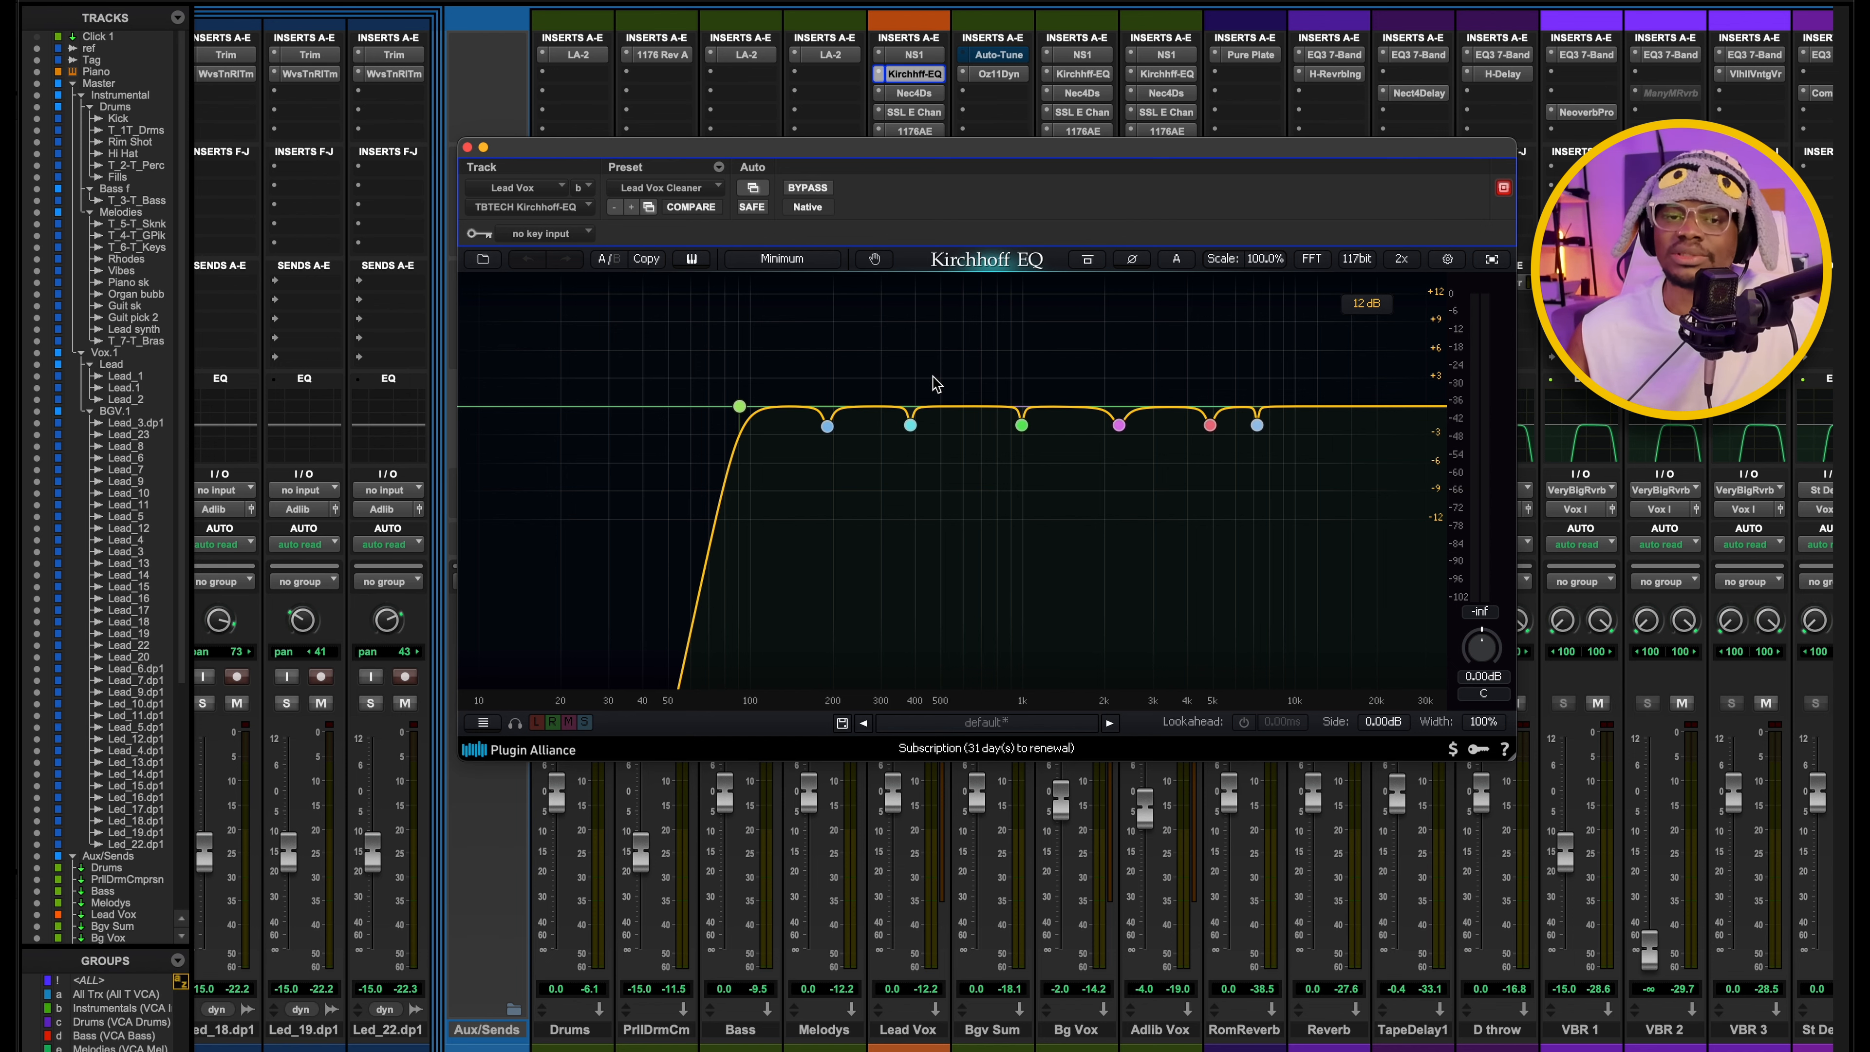
pyautogui.click(913, 73)
# Open the Nectar 4 DeEsser on Lead Vox and audition the removed sibilance with Listen during playback, then turn Listen off and close it.
pyautogui.click(908, 89)
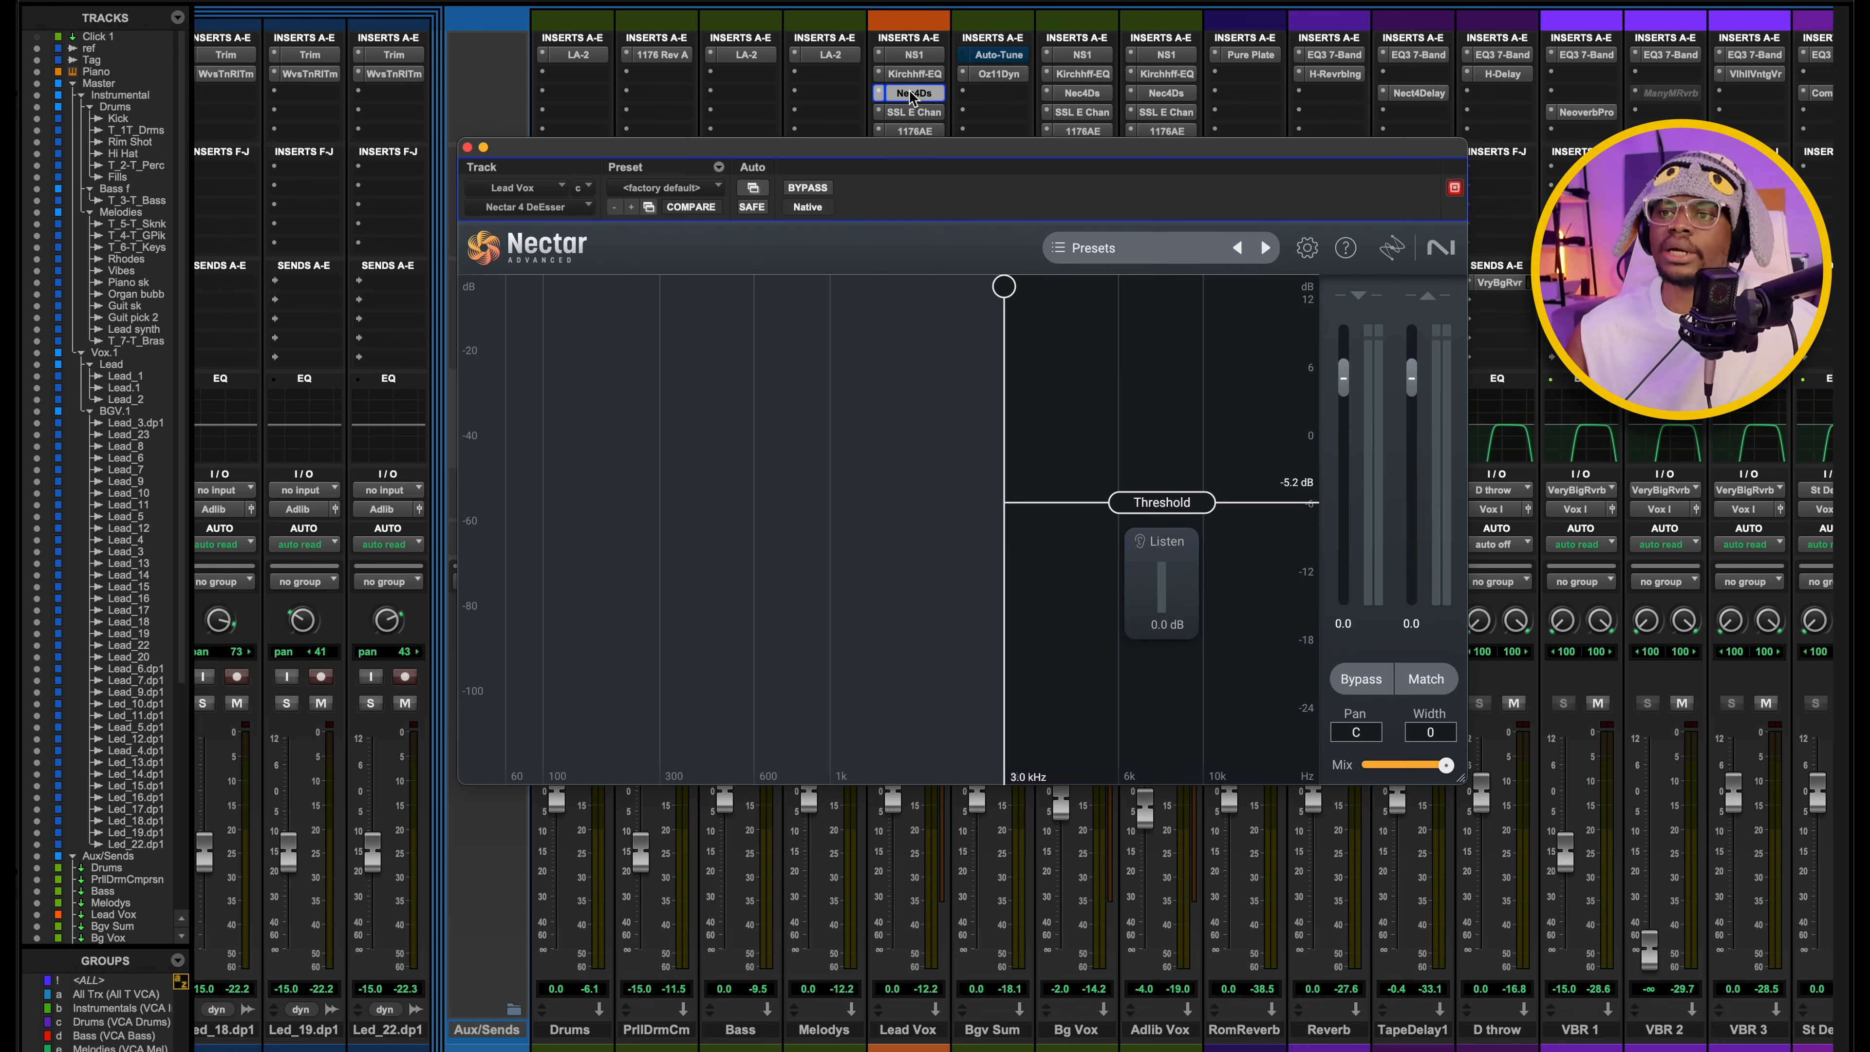
pyautogui.moveTo(857, 160); pyautogui.dragTo(776, 140)
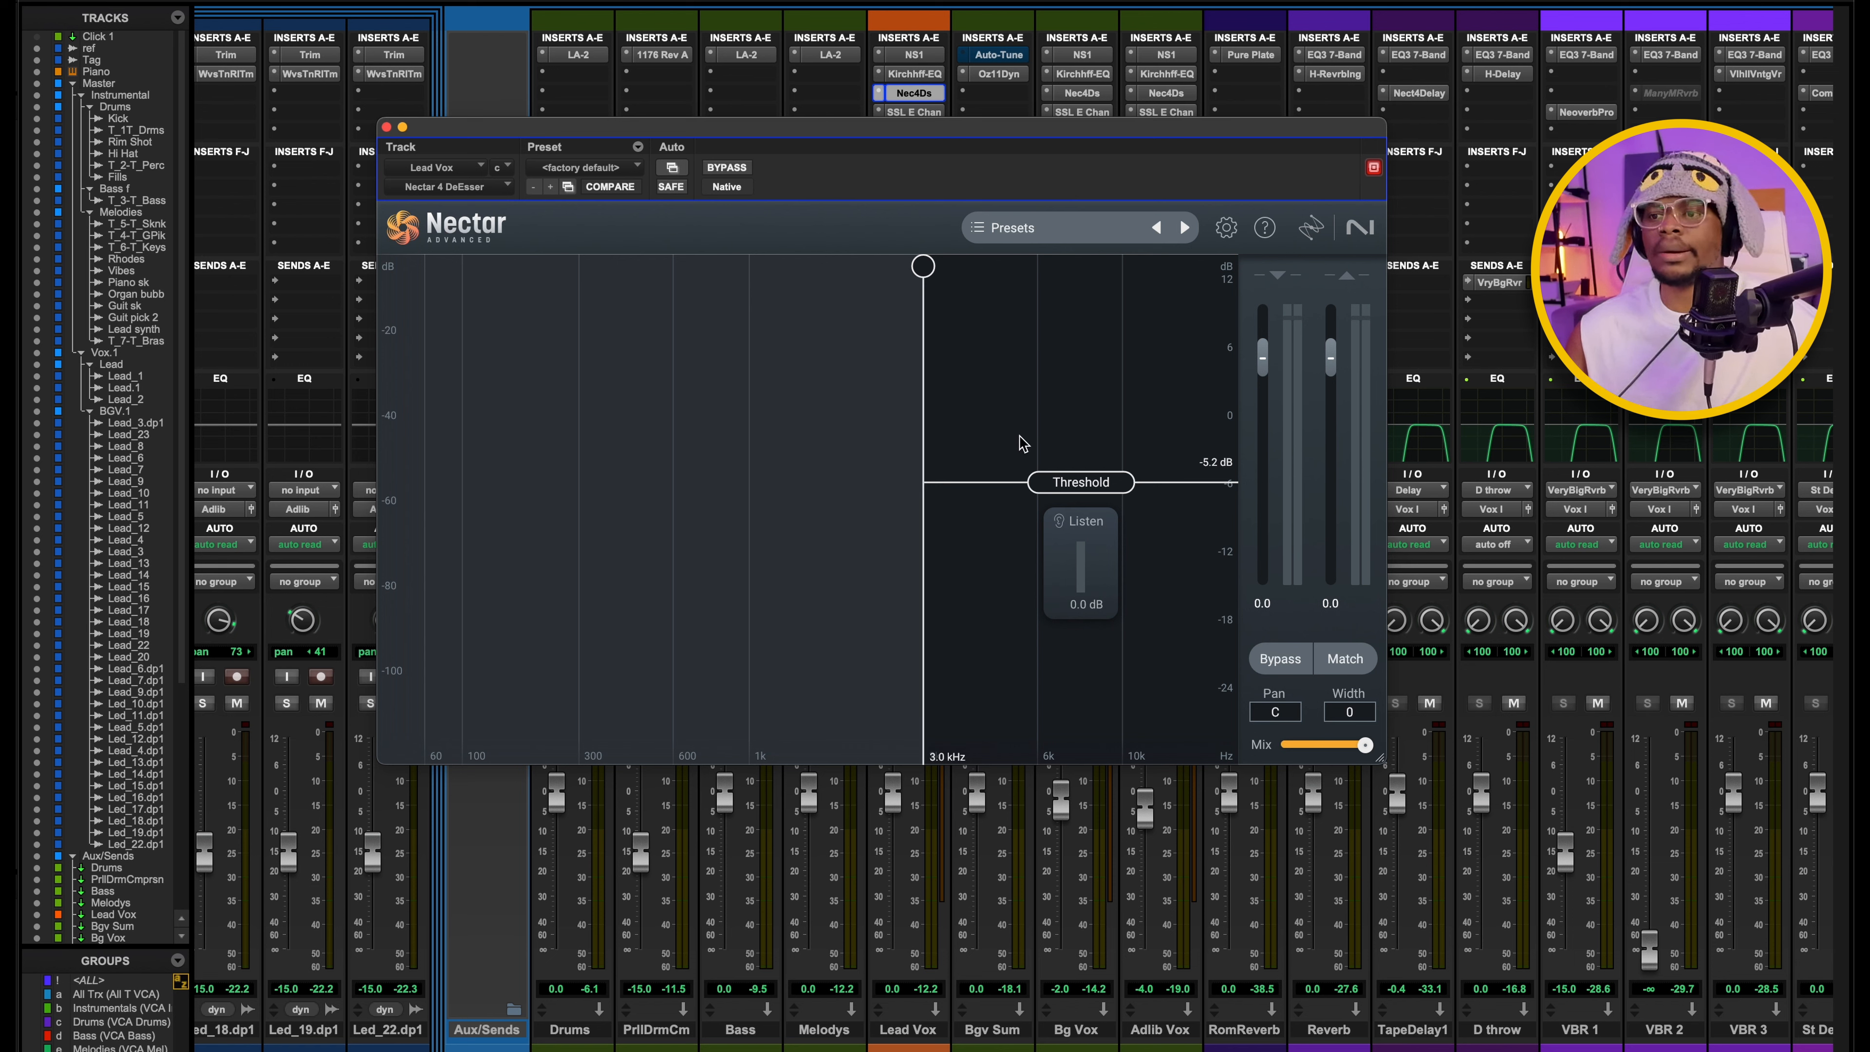
pyautogui.press('space')
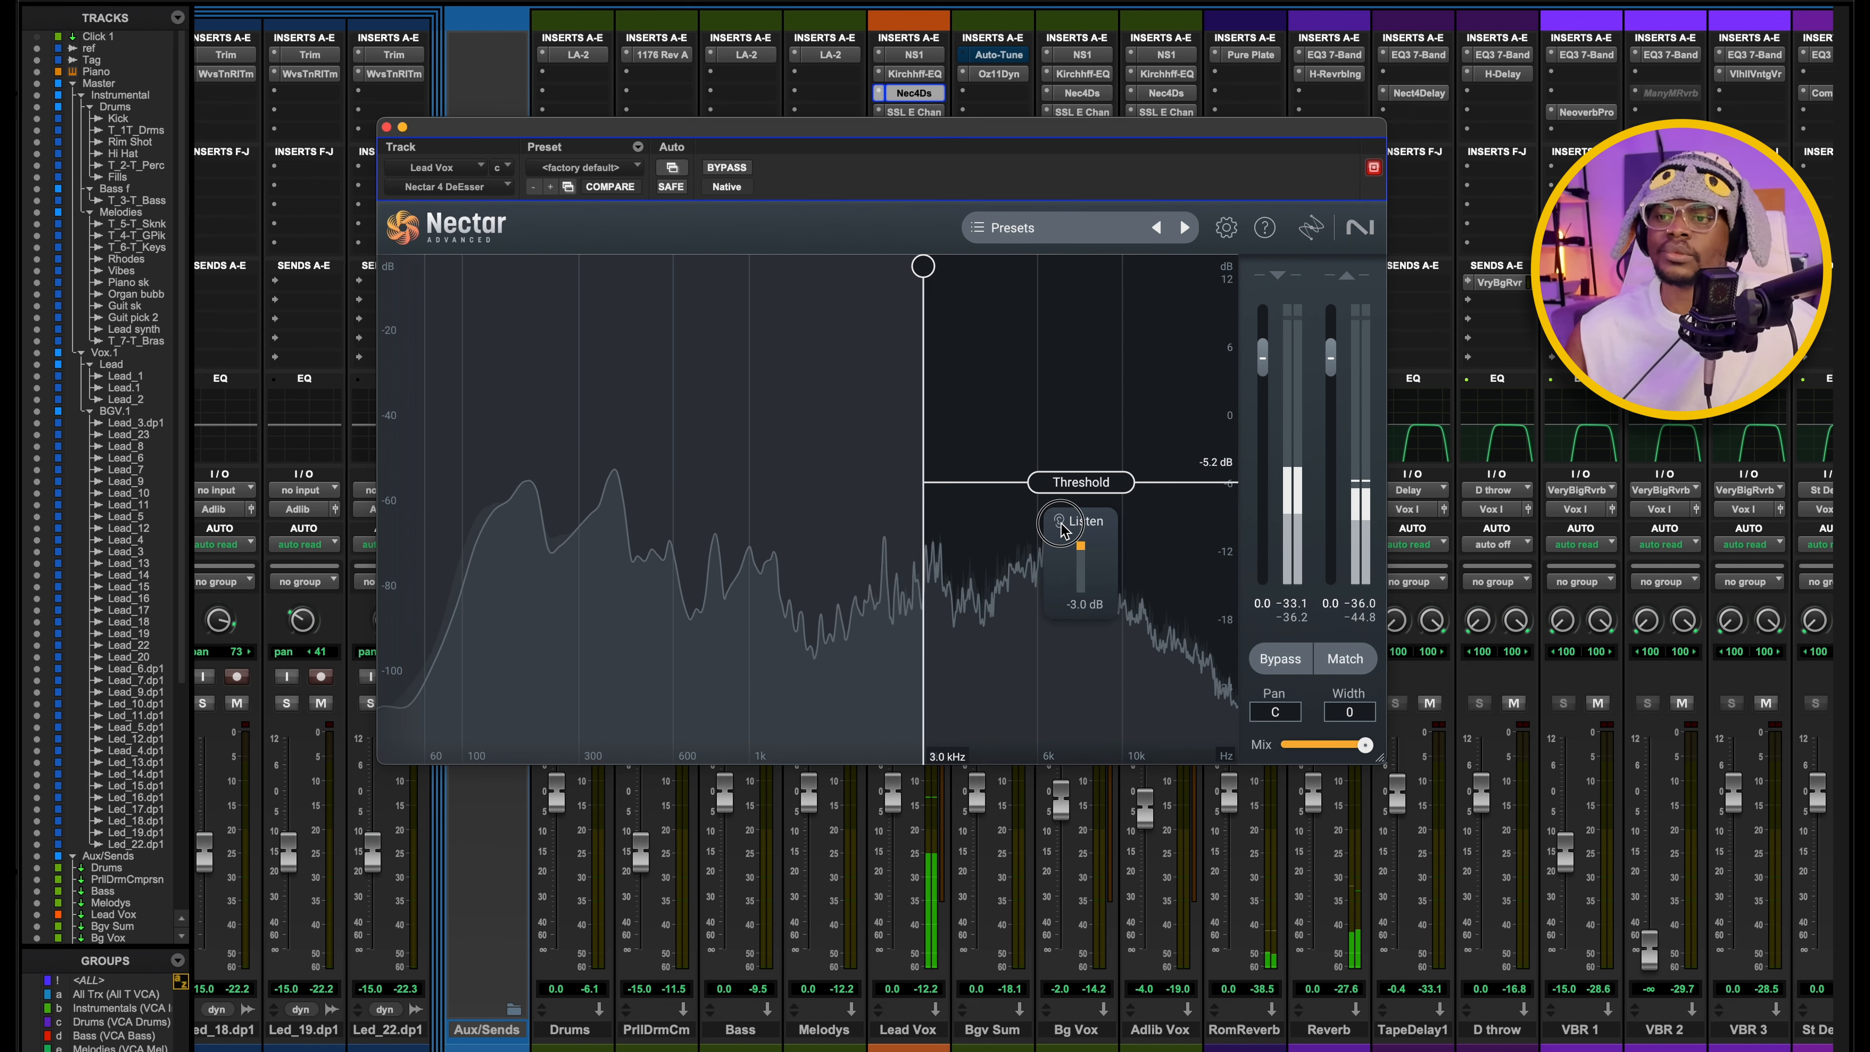
pyautogui.click(1060, 521)
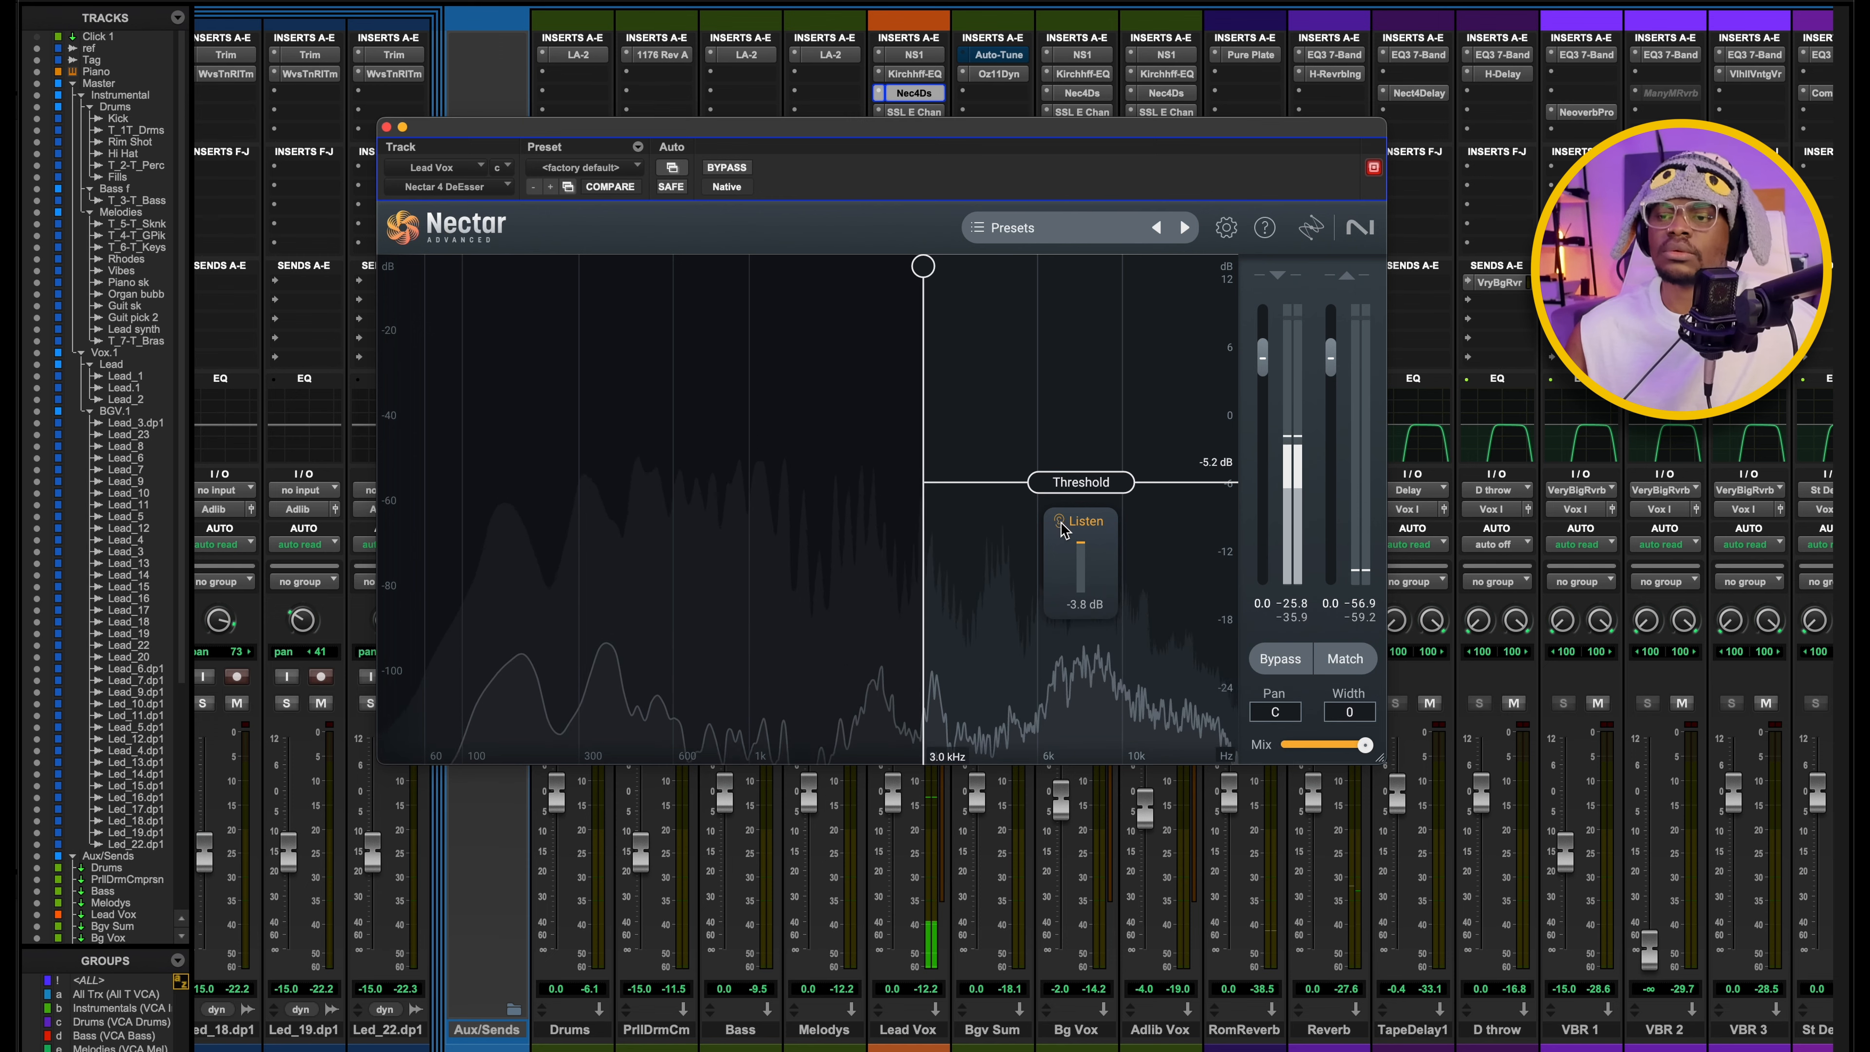
pyautogui.press('space')
pyautogui.click(1063, 523)
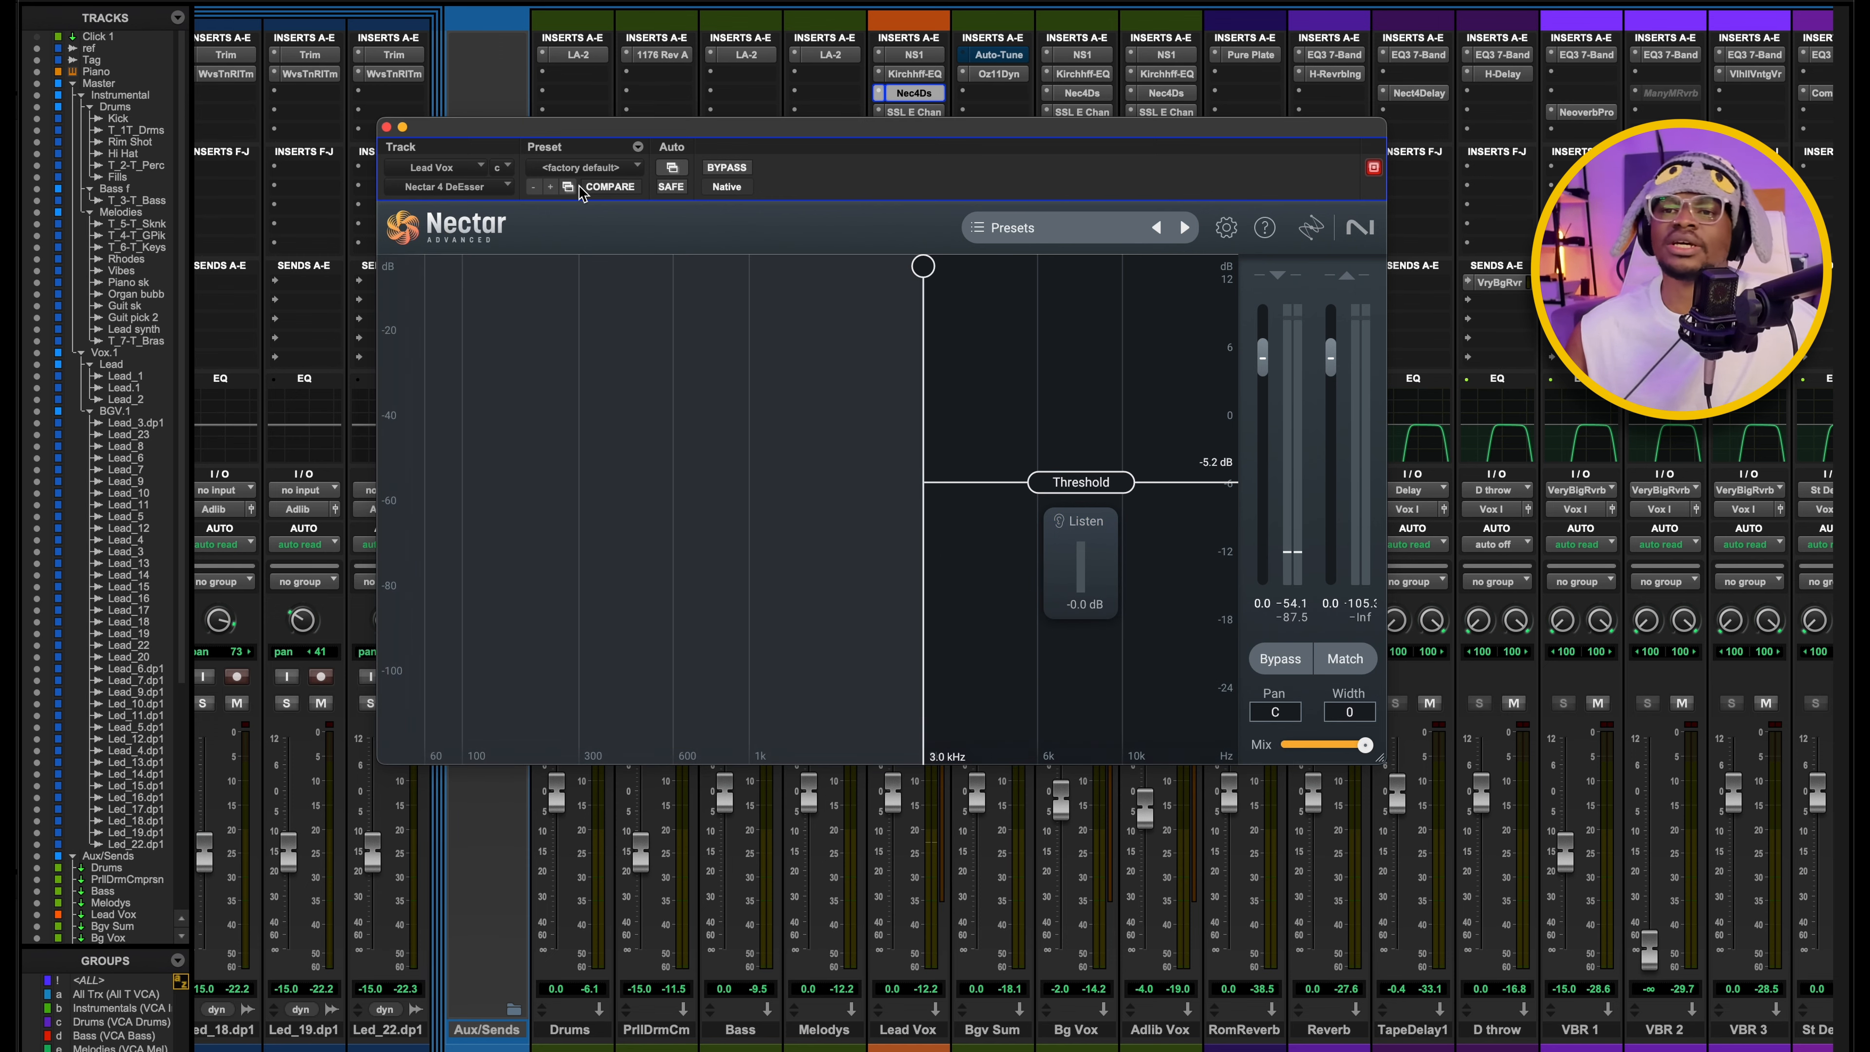
pyautogui.click(385, 127)
# Open the UAD SSL E Channel Strip on Lead Vox to examine its equaliser and filter settings.
pyautogui.click(892, 112)
pyautogui.moveTo(713, 128); pyautogui.dragTo(978, 34)
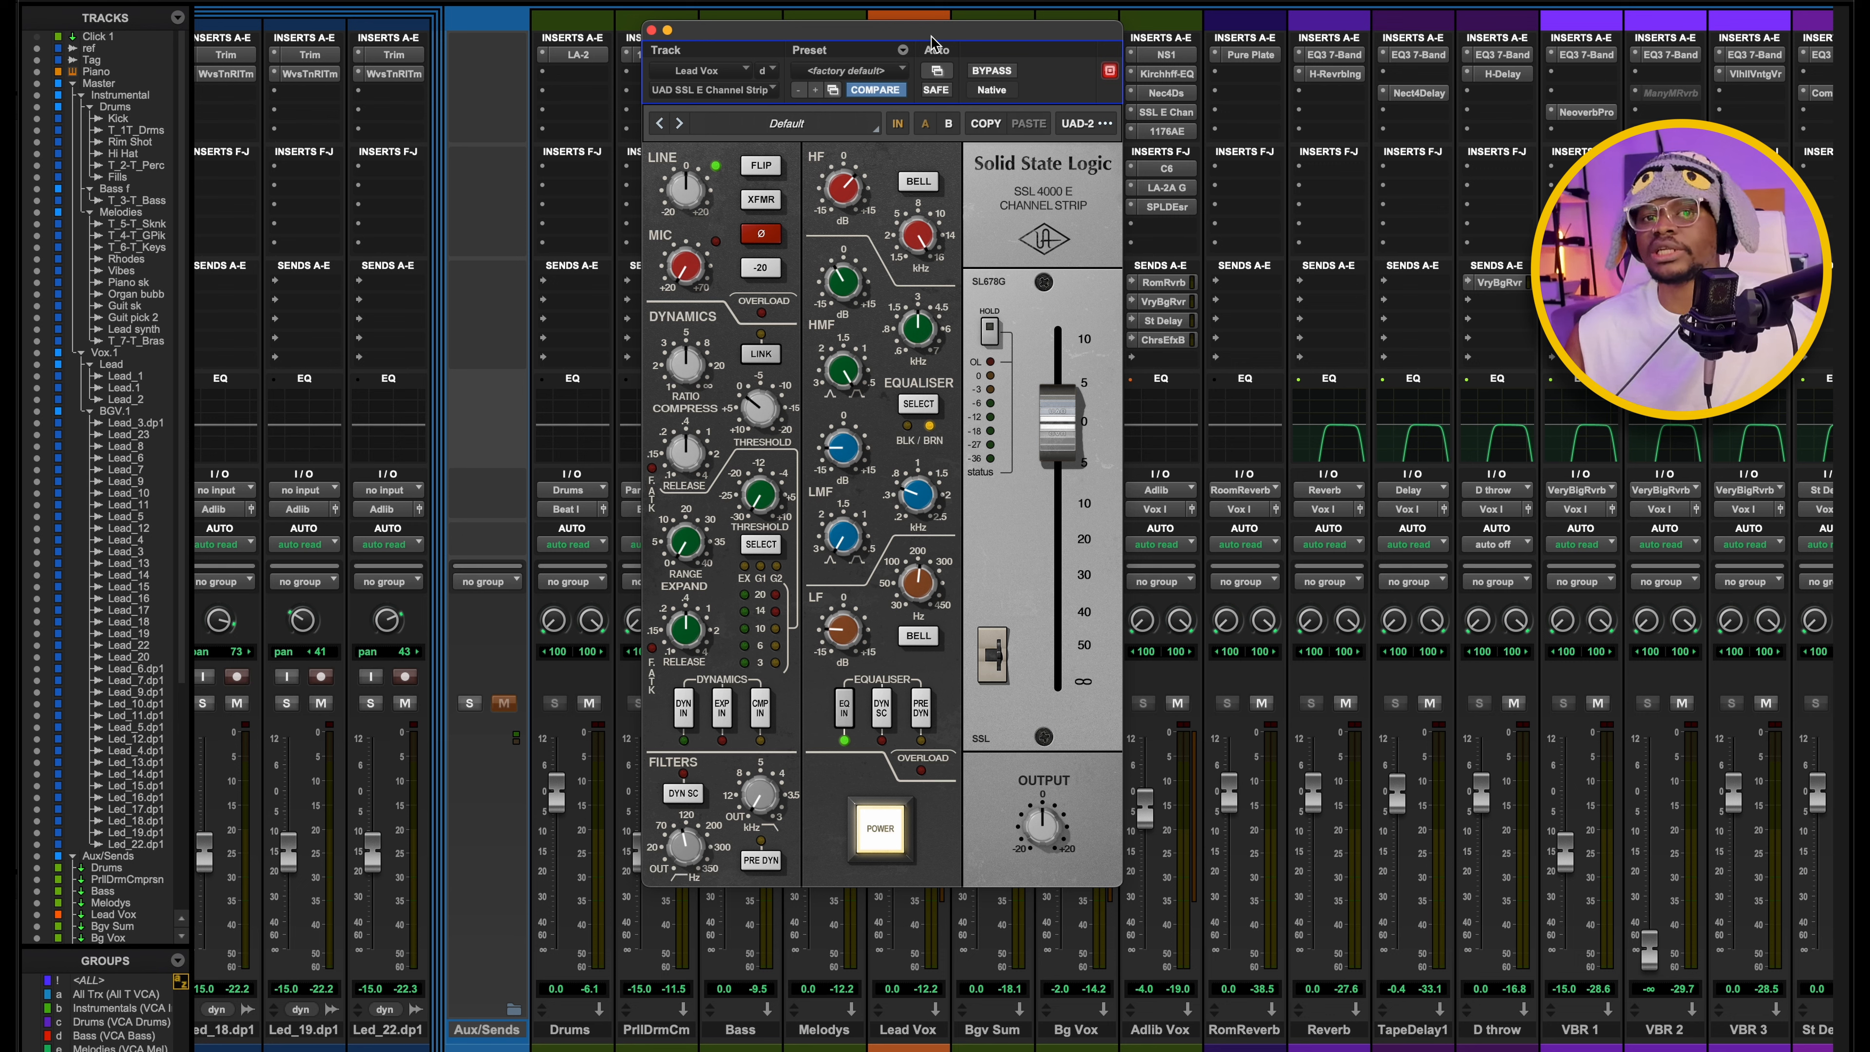
pyautogui.moveTo(932, 40); pyautogui.dragTo(926, 59)
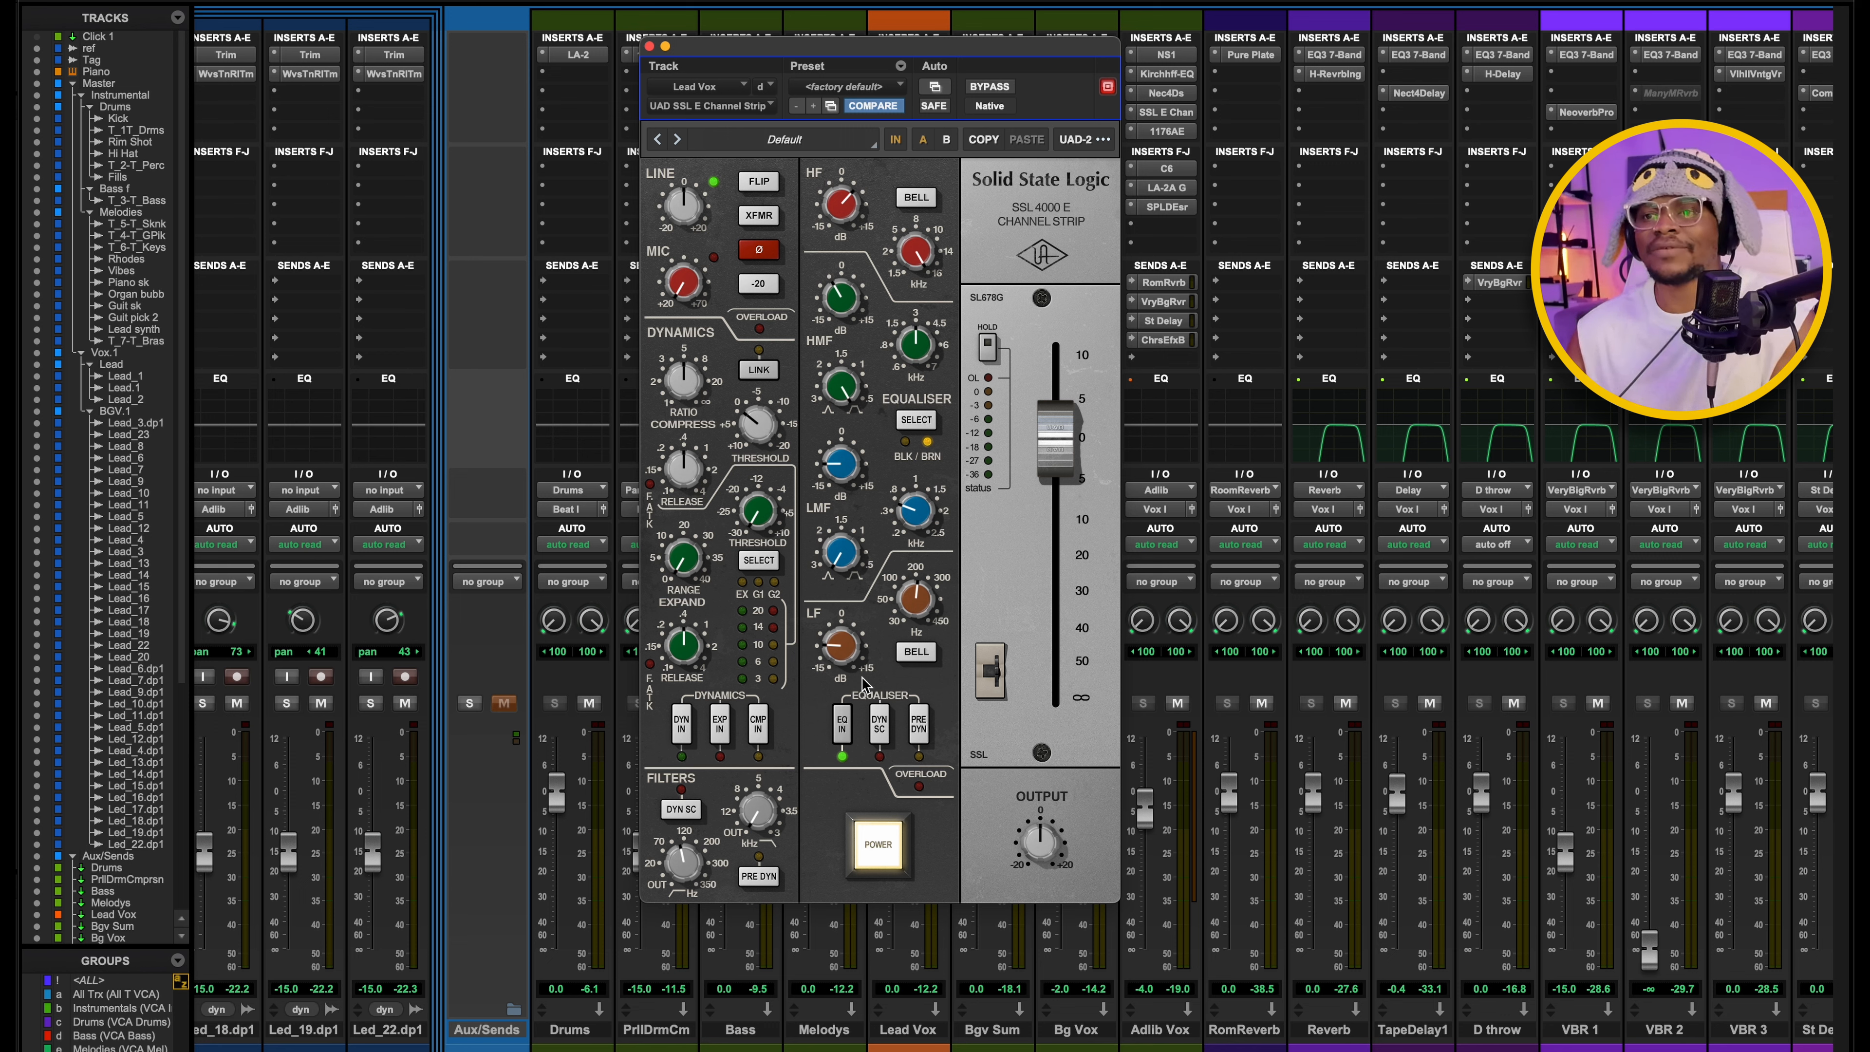
pyautogui.moveTo(855, 48); pyautogui.dragTo(853, 39)
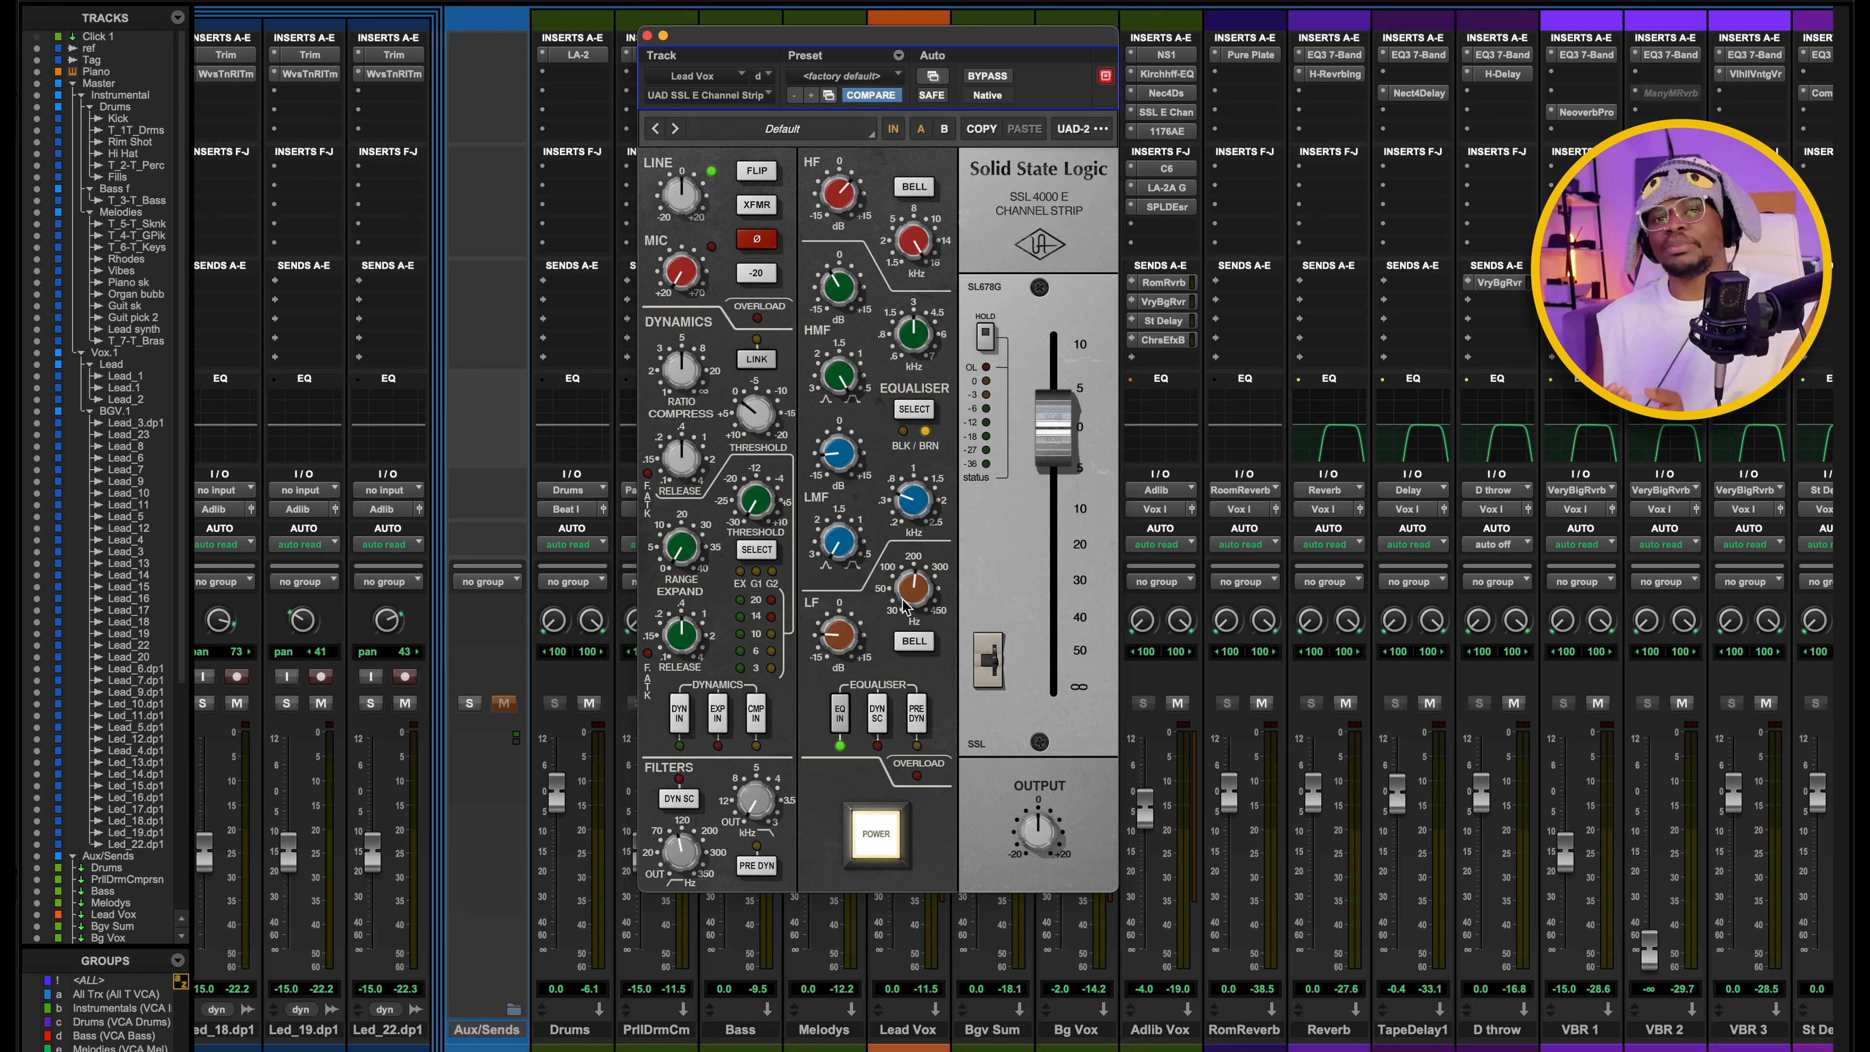
# Unmute the Aux/Sends folder and compare the full mix with the Lead Vox SSL E Channel Strip bypassed and active.
pyautogui.click(503, 703)
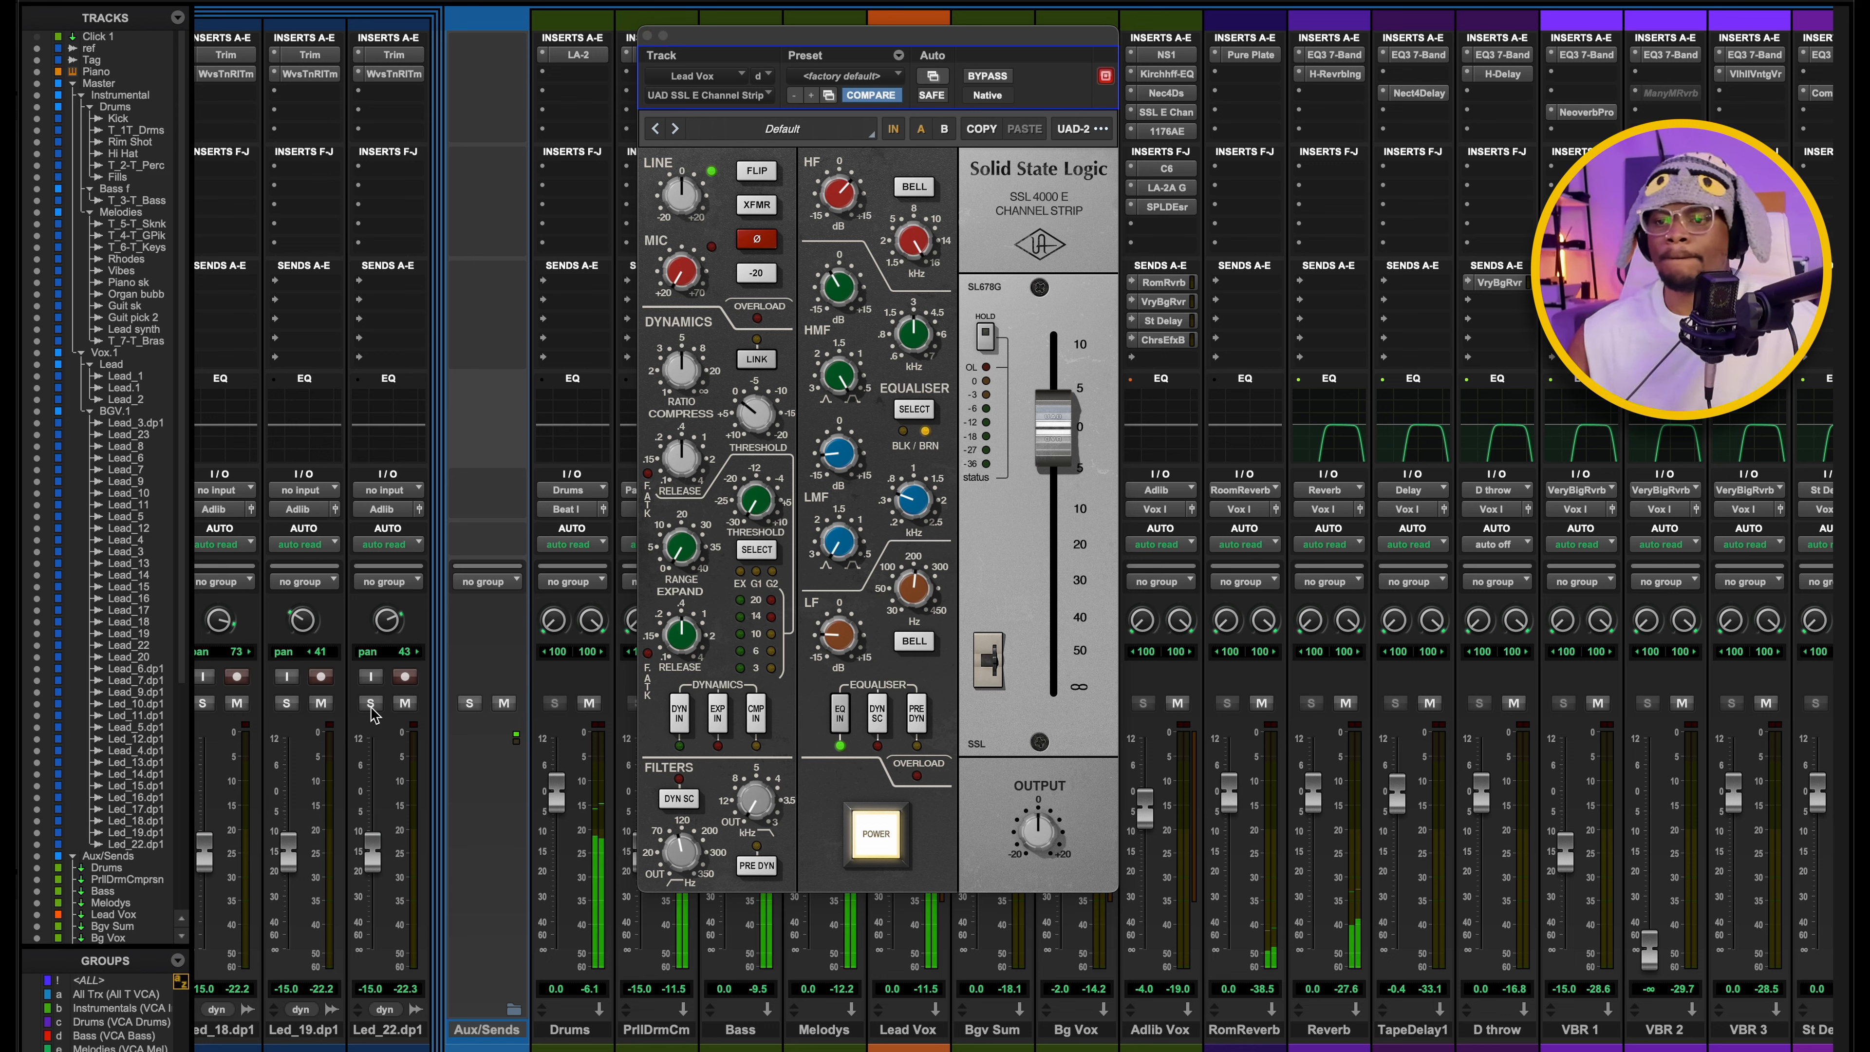
pyautogui.moveTo(896, 40)
pyautogui.mouseDown()
pyautogui.moveTo(1001, 60)
pyautogui.moveTo(919, 65)
pyautogui.moveTo(886, 39)
pyautogui.moveTo(1058, 44)
pyautogui.moveTo(912, 46)
pyautogui.mouseUp()
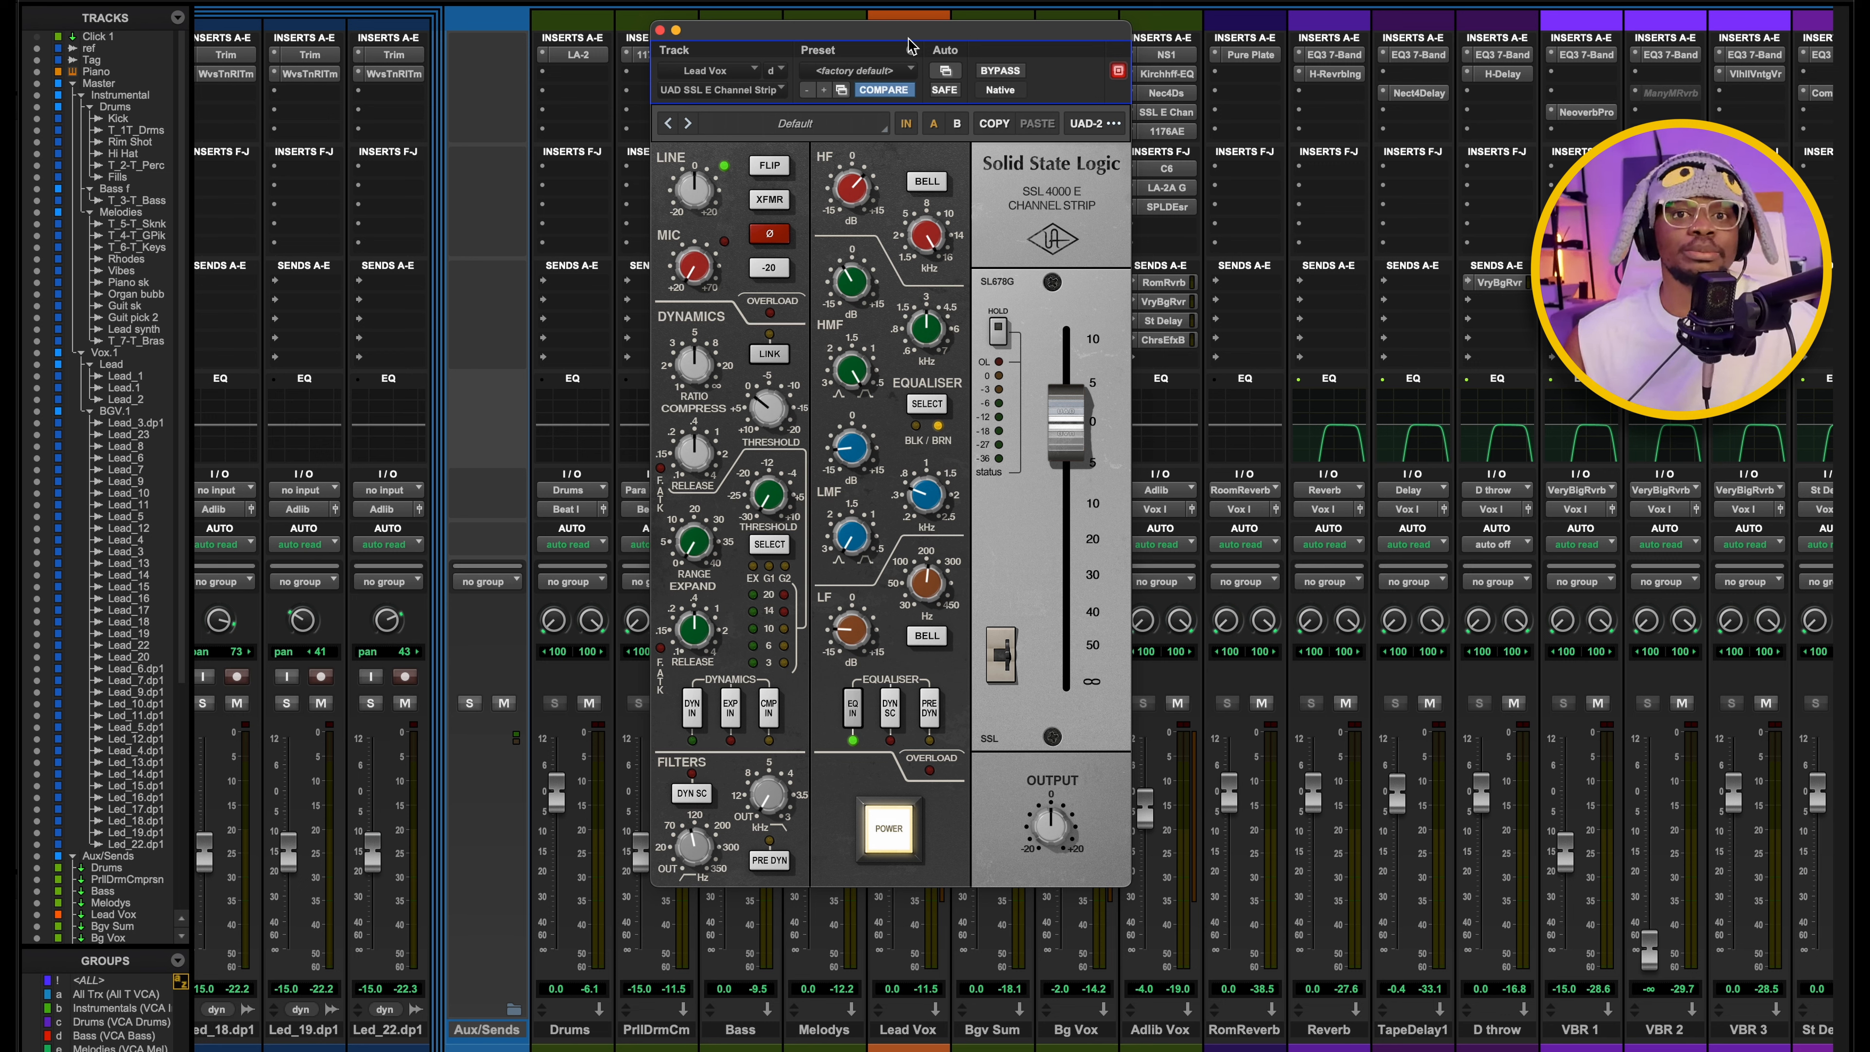
pyautogui.click(1001, 71)
pyautogui.press('space')
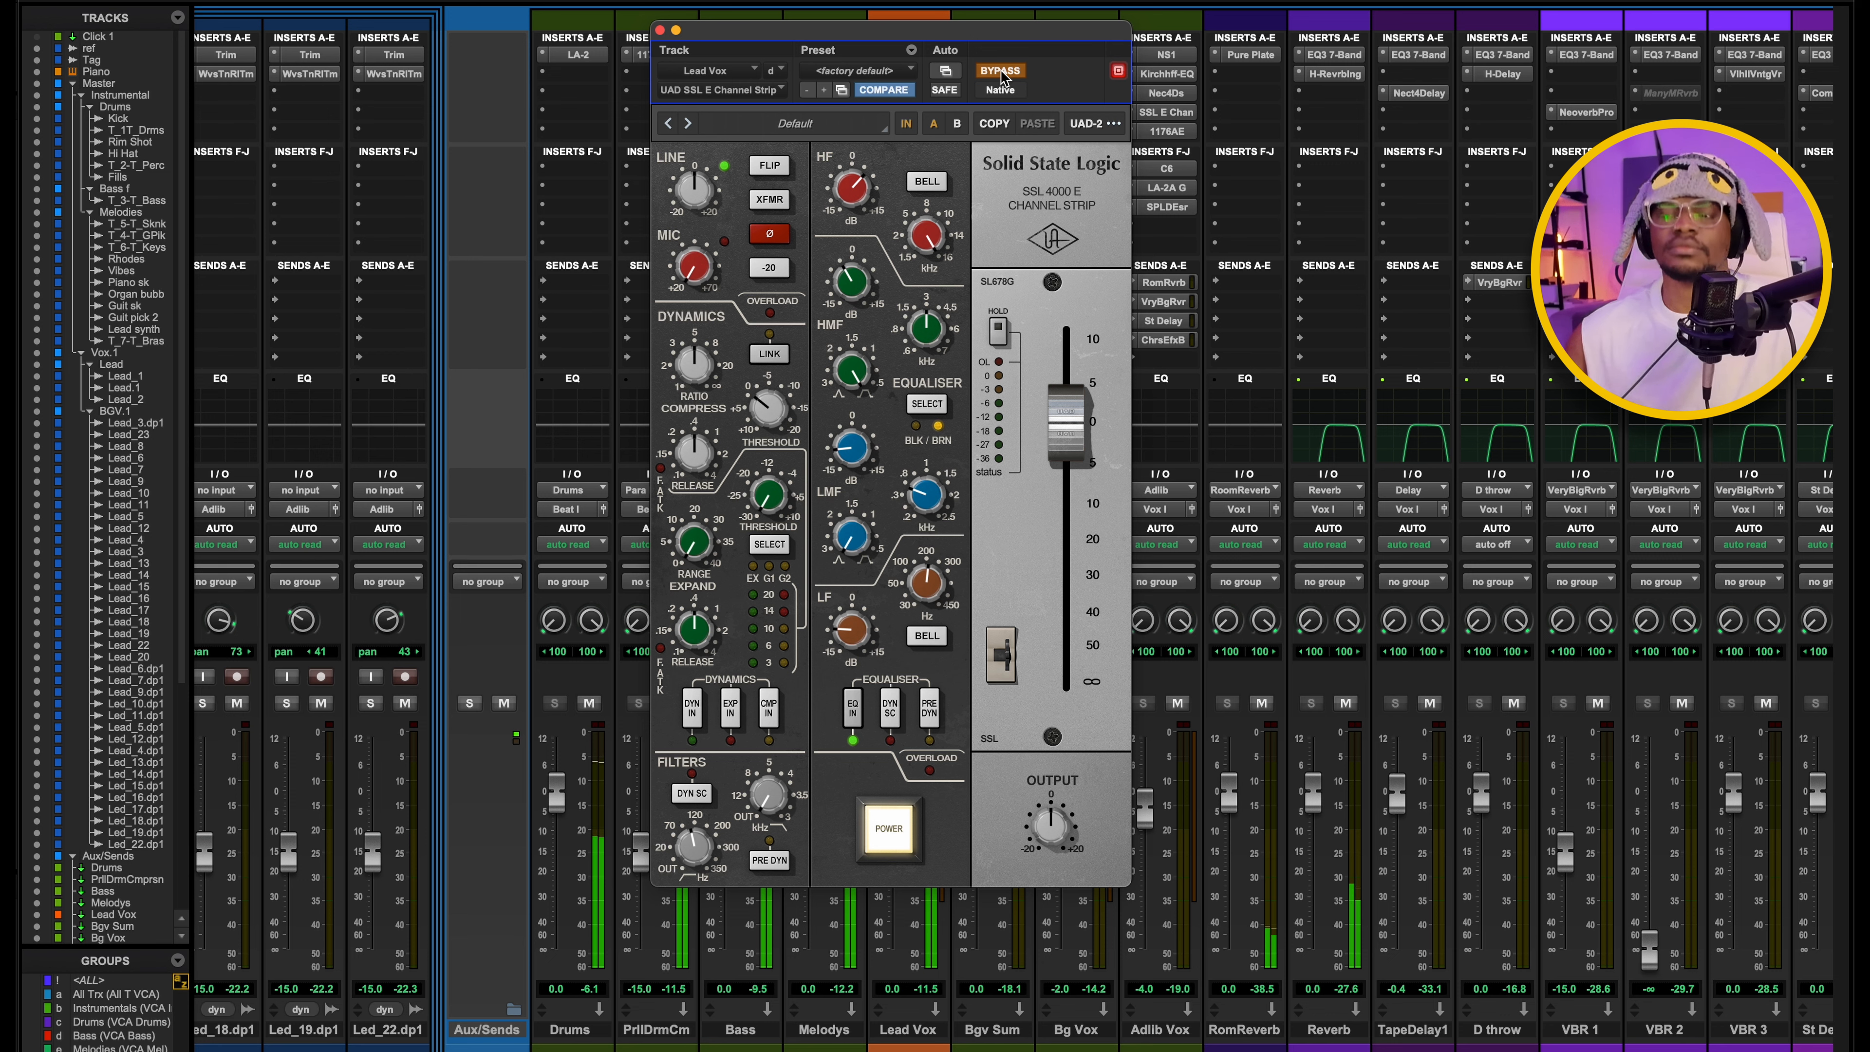
pyautogui.click(1001, 71)
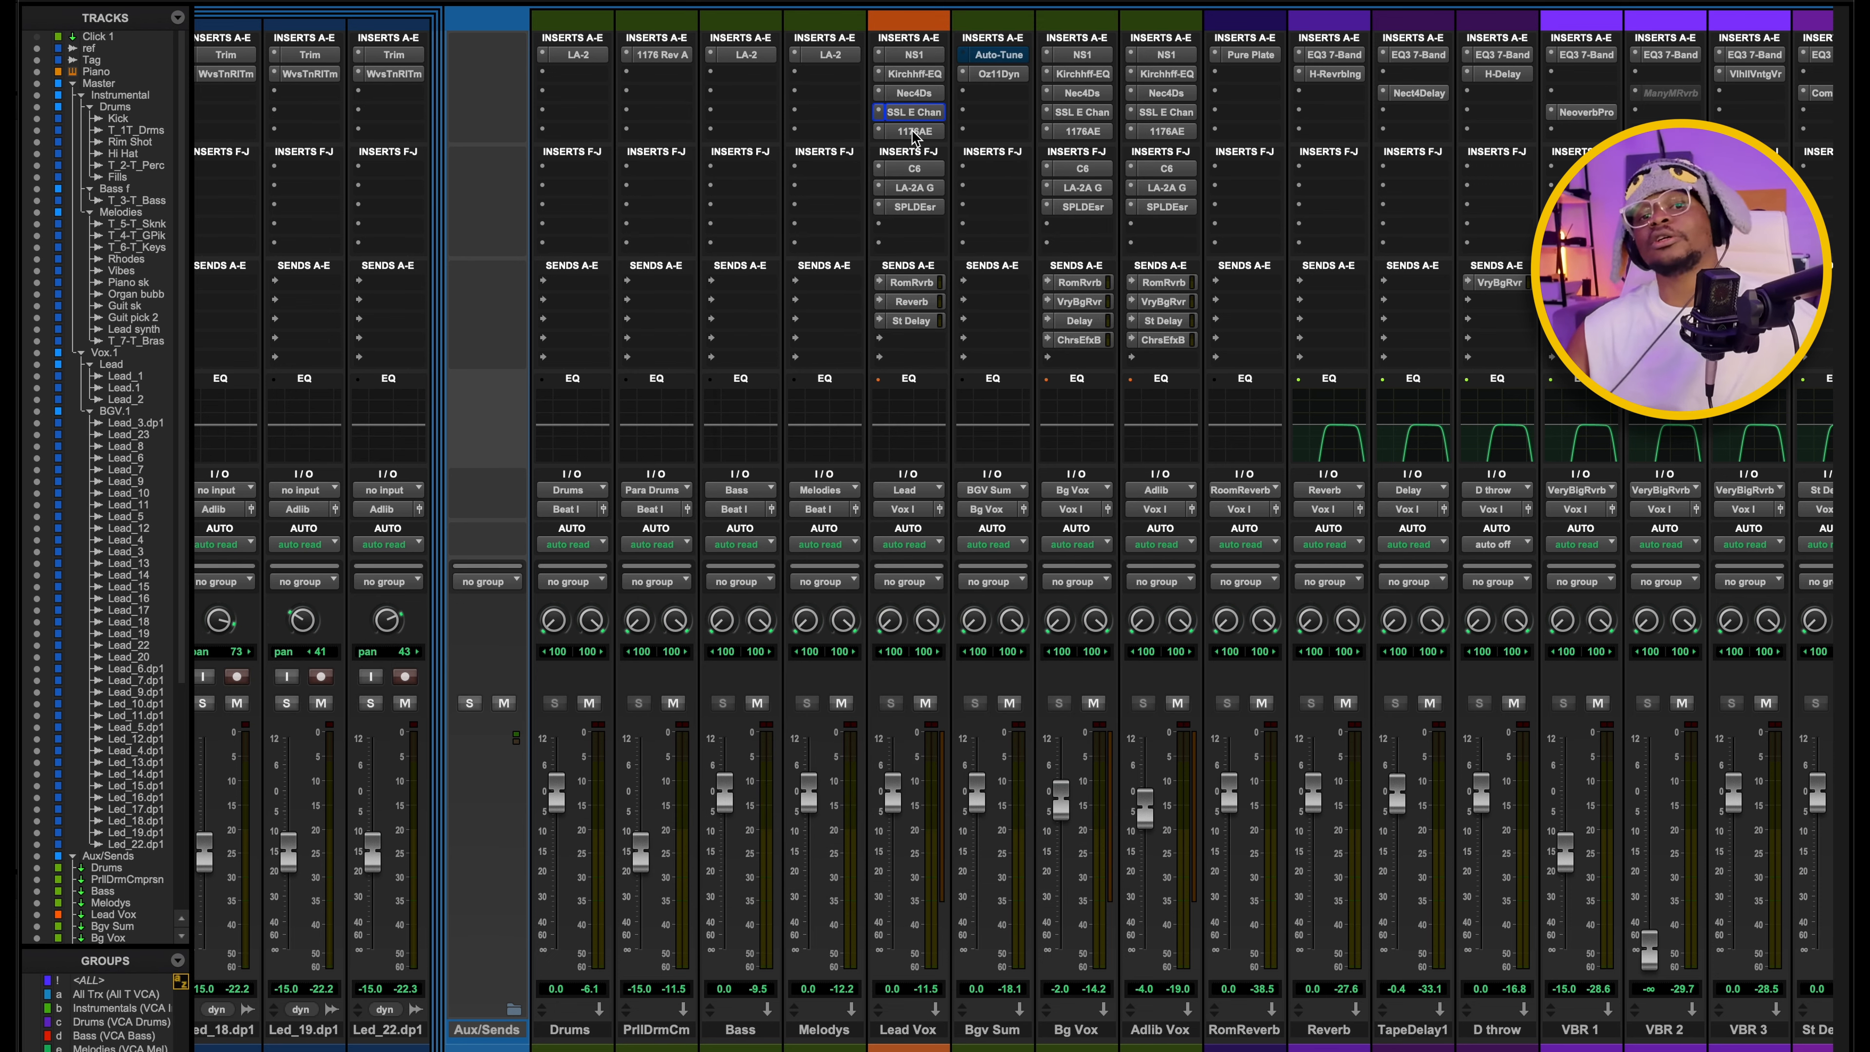
# Open the UAD 1176AE on Lead Vox and play the mix to examine its input, output, attack, release and ratio settings.
pyautogui.click(913, 132)
pyautogui.moveTo(1218, 42); pyautogui.dragTo(1001, 215)
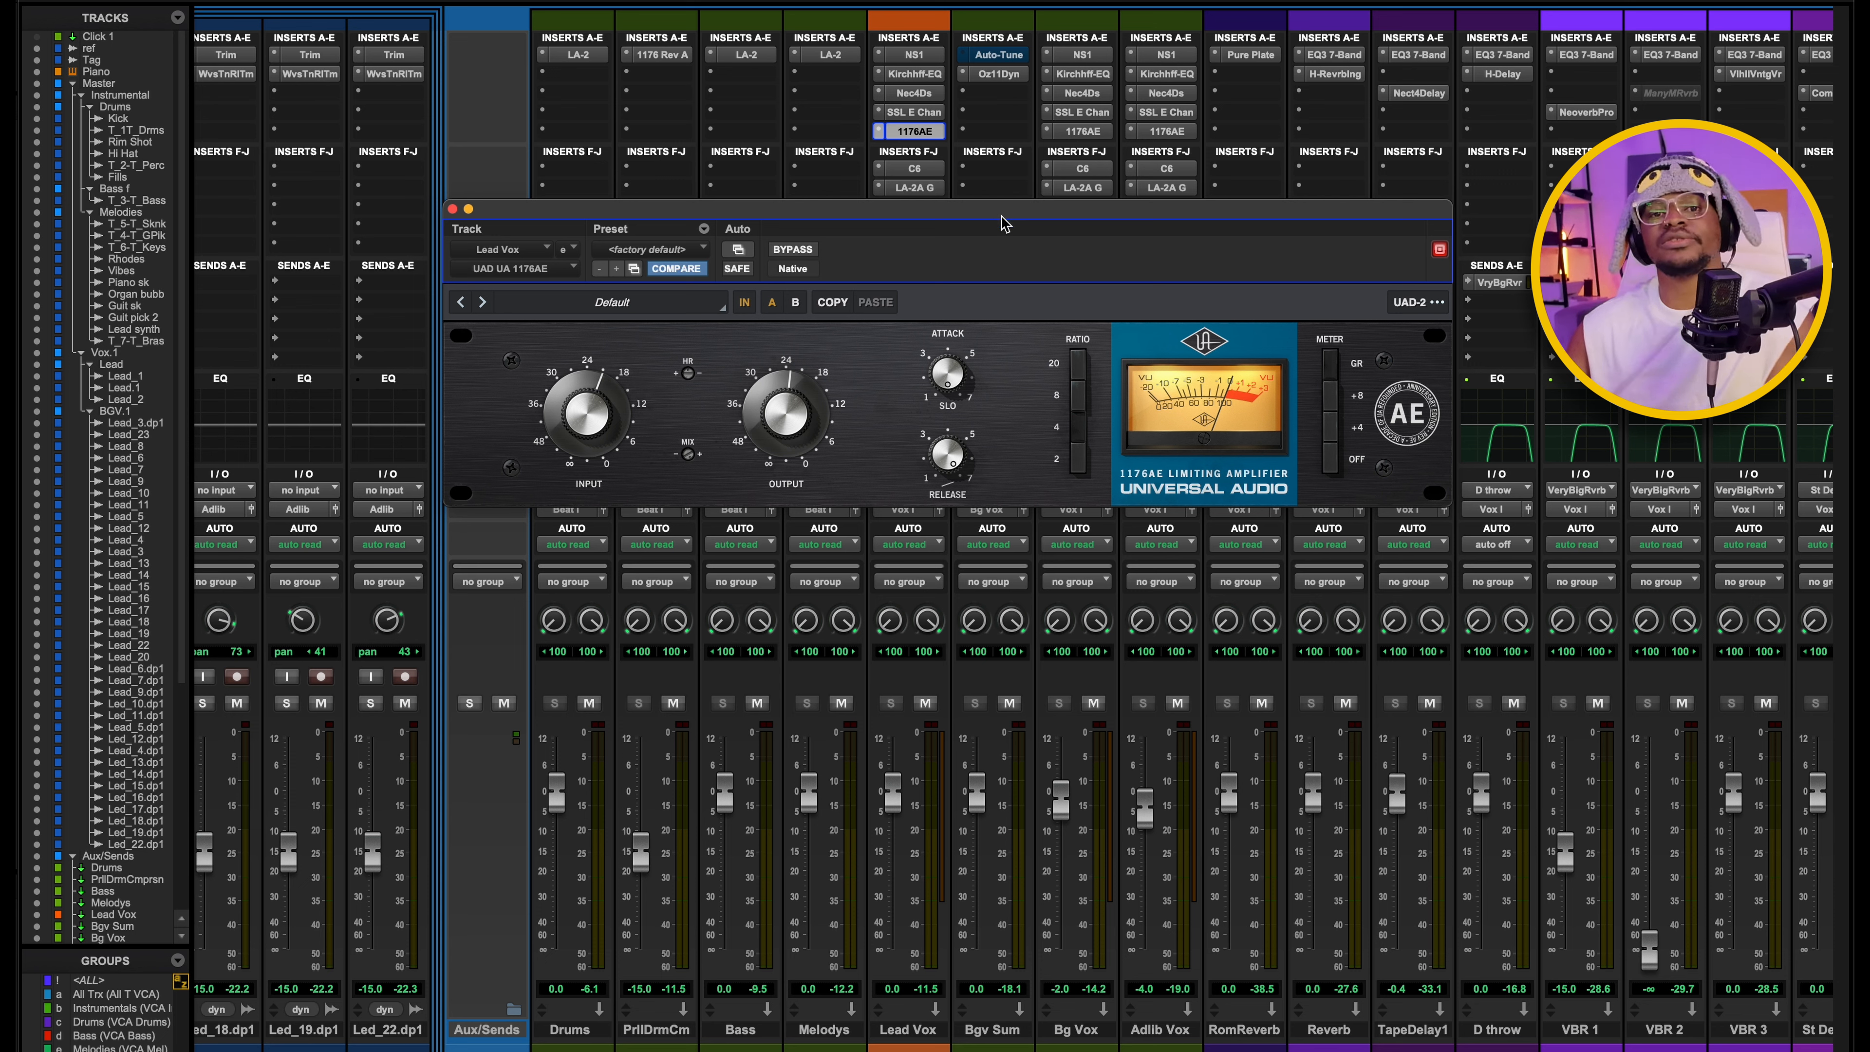
pyautogui.moveTo(1003, 223); pyautogui.dragTo(991, 205)
pyautogui.press('space')
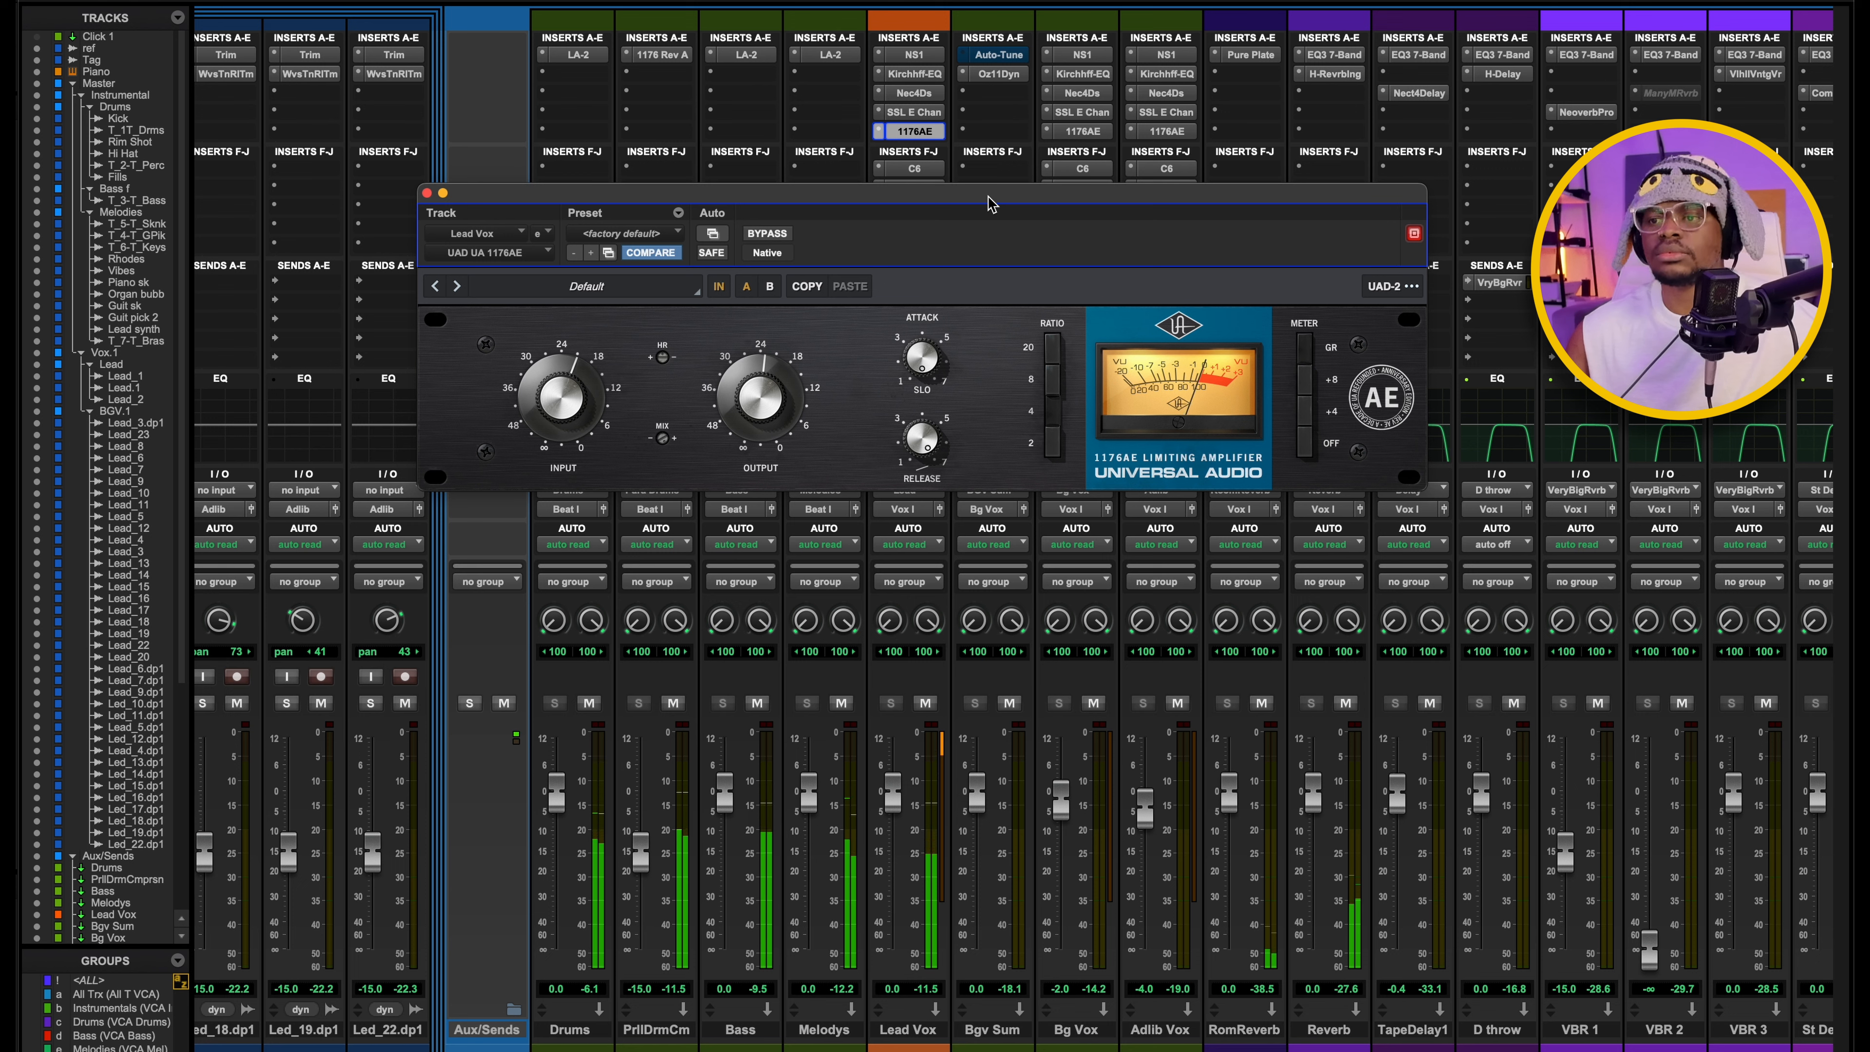
pyautogui.moveTo(991, 204); pyautogui.dragTo(911, 171)
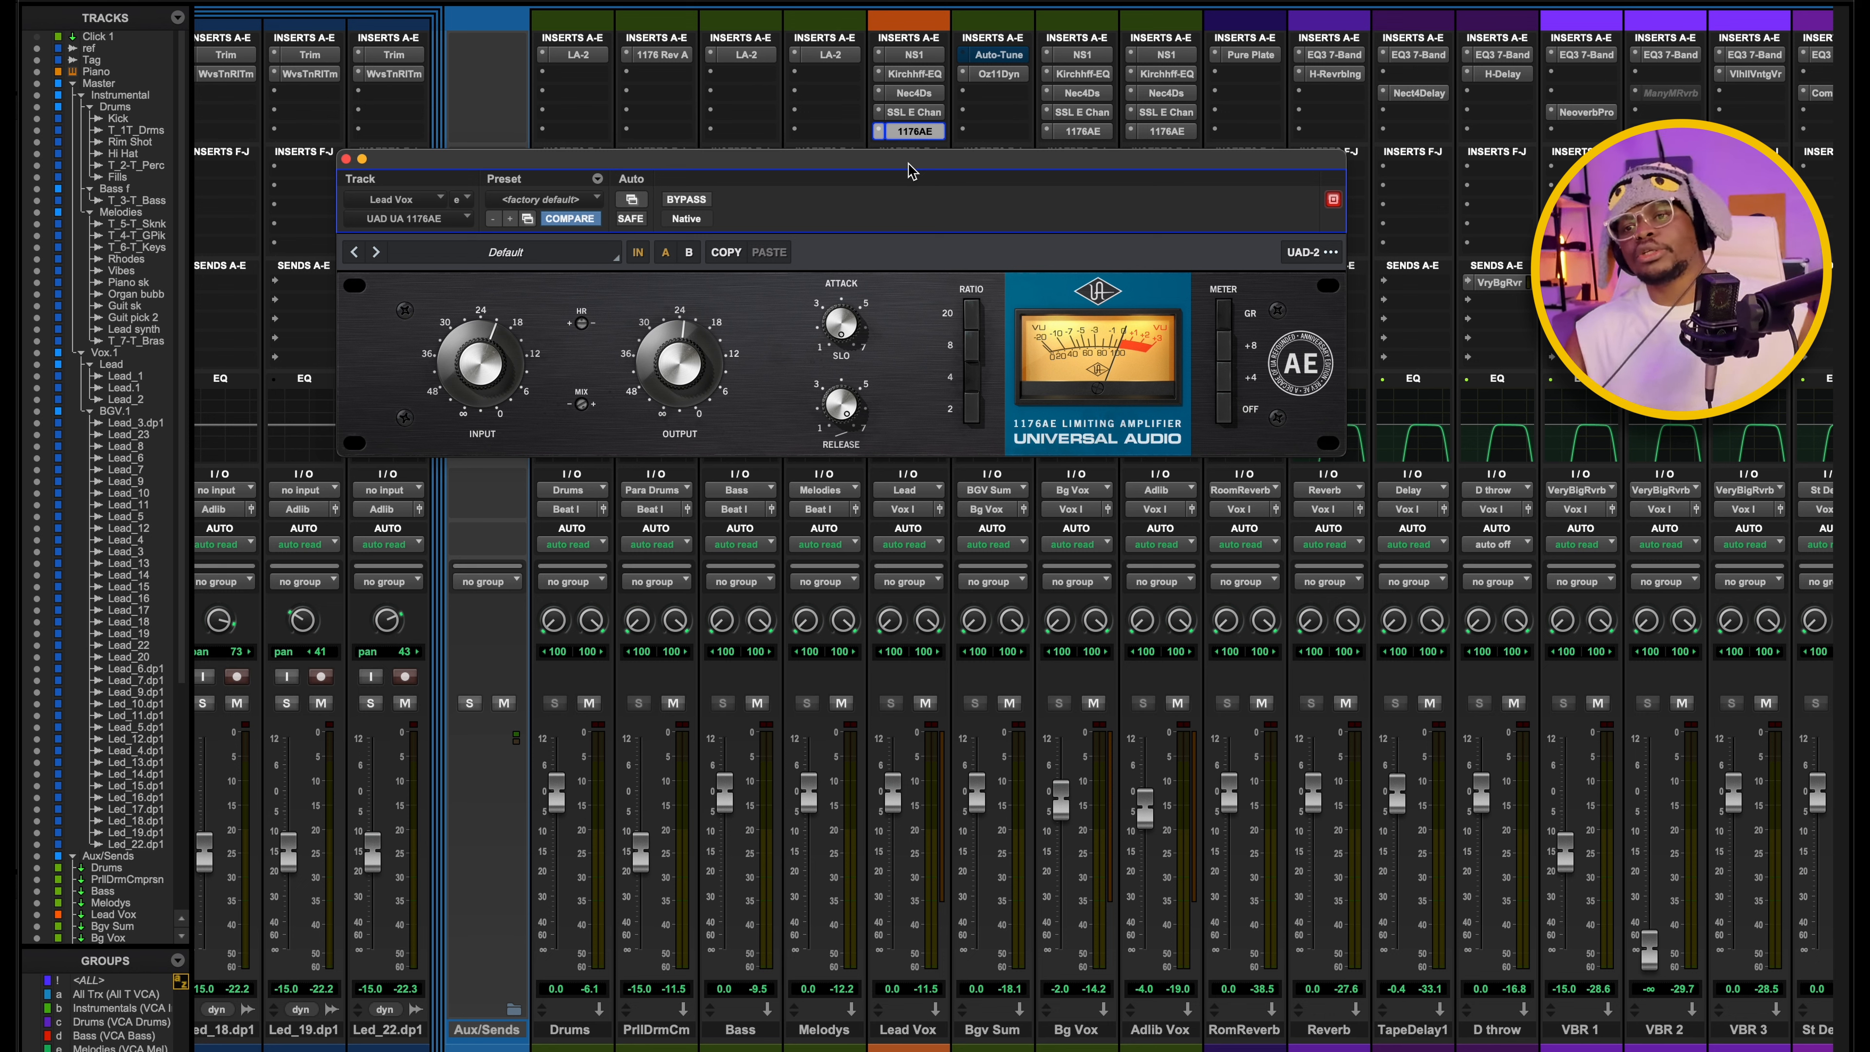
pyautogui.moveTo(911, 171); pyautogui.dragTo(929, 179)
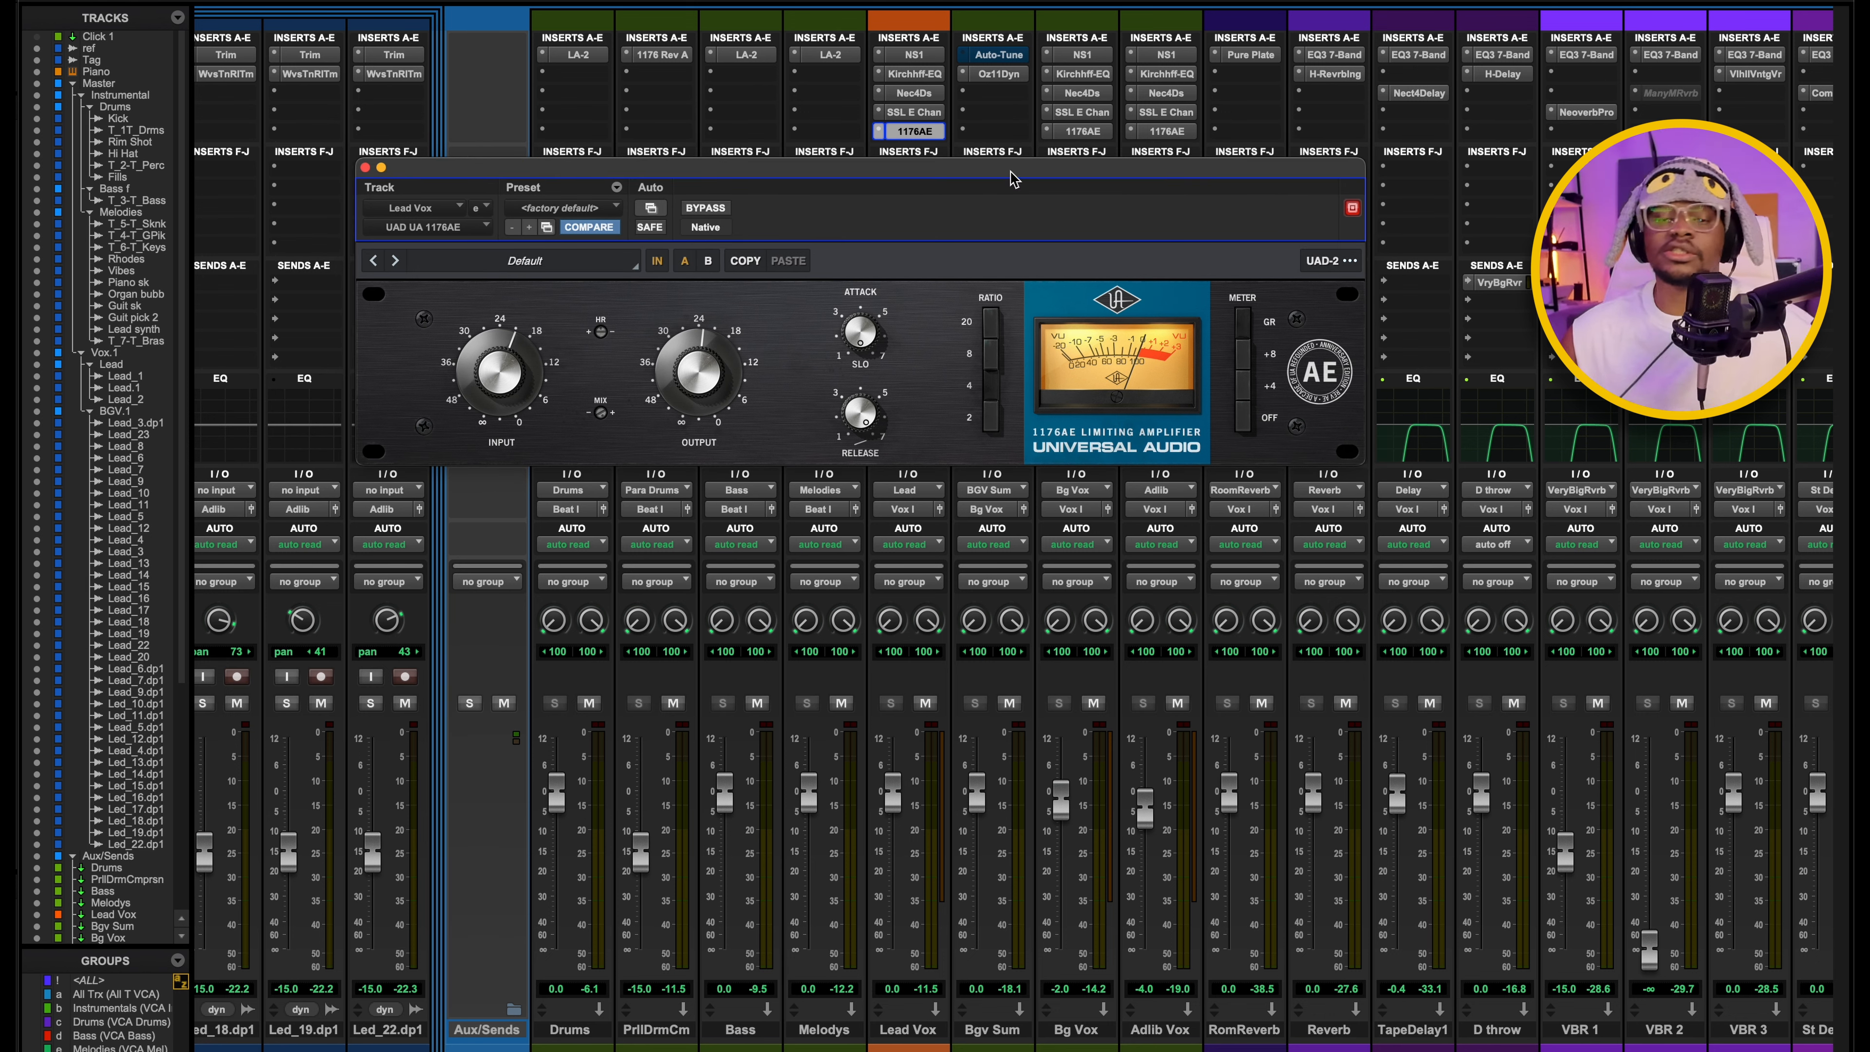
pyautogui.moveTo(1011, 174); pyautogui.dragTo(1060, 219)
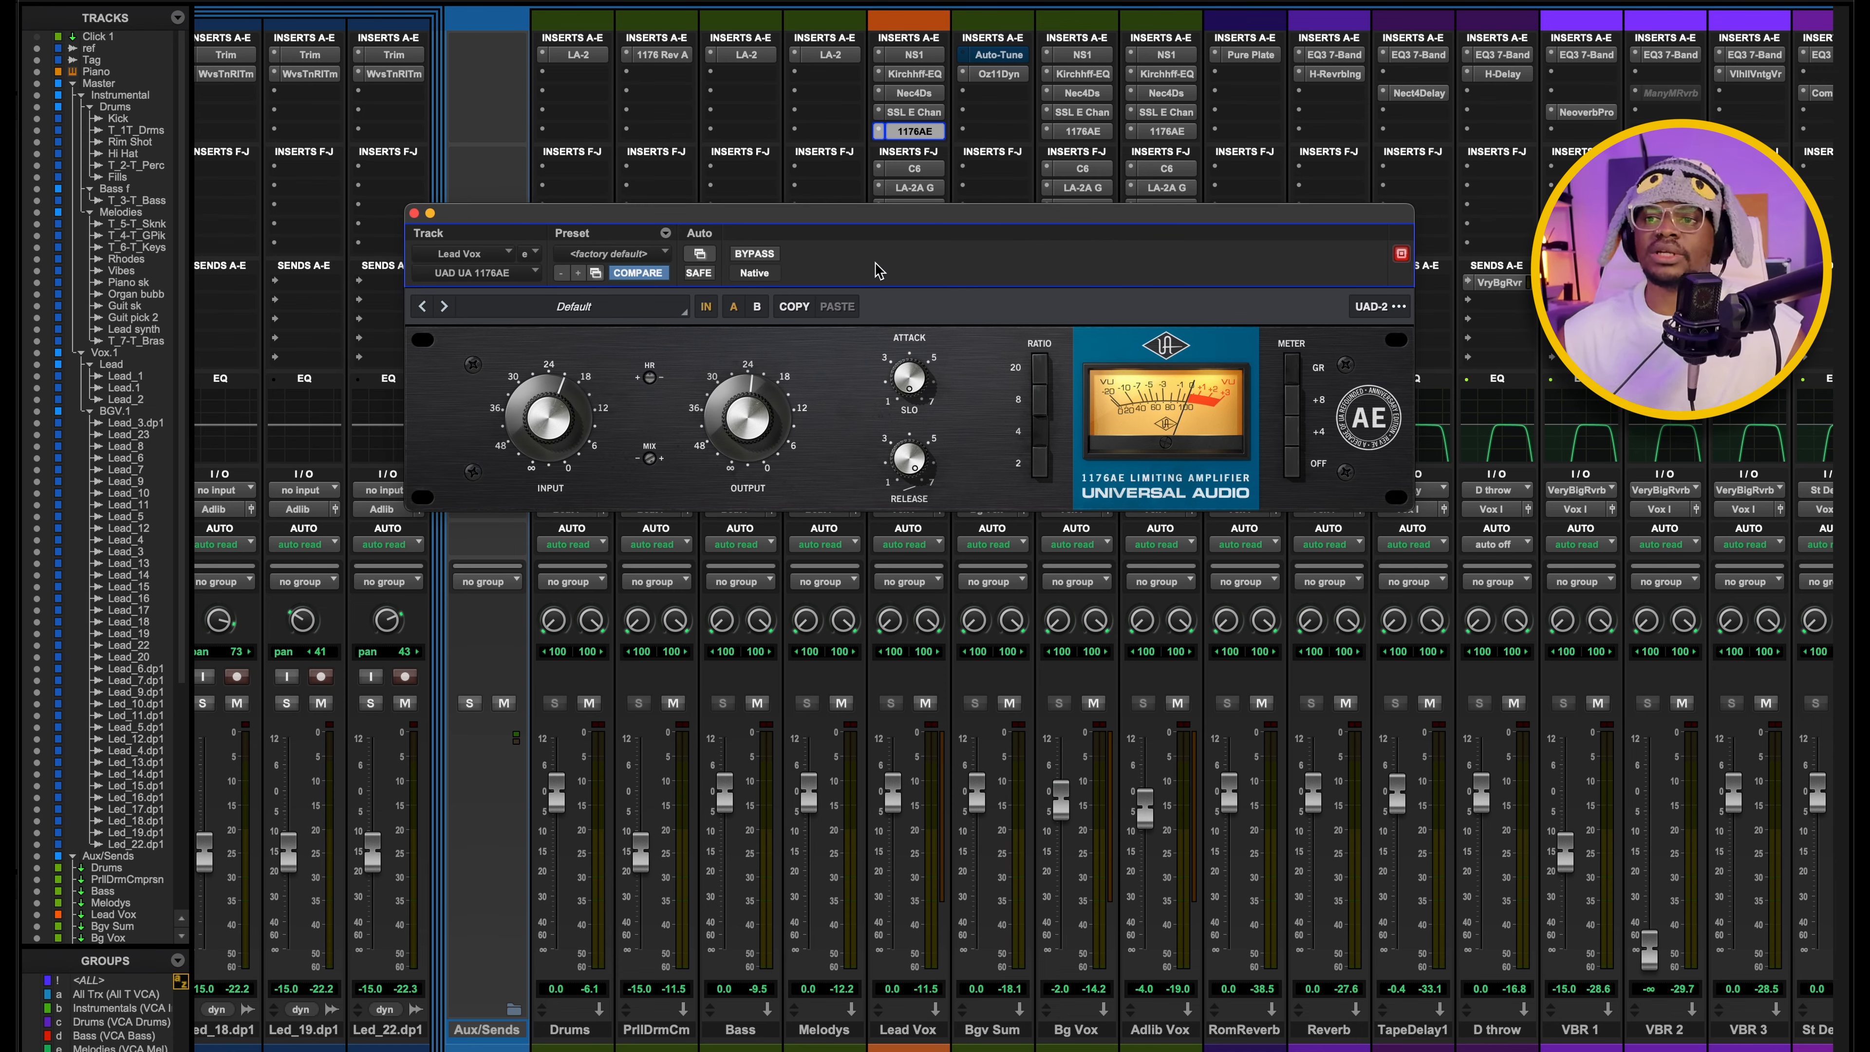
pyautogui.moveTo(866, 222); pyautogui.dragTo(849, 201)
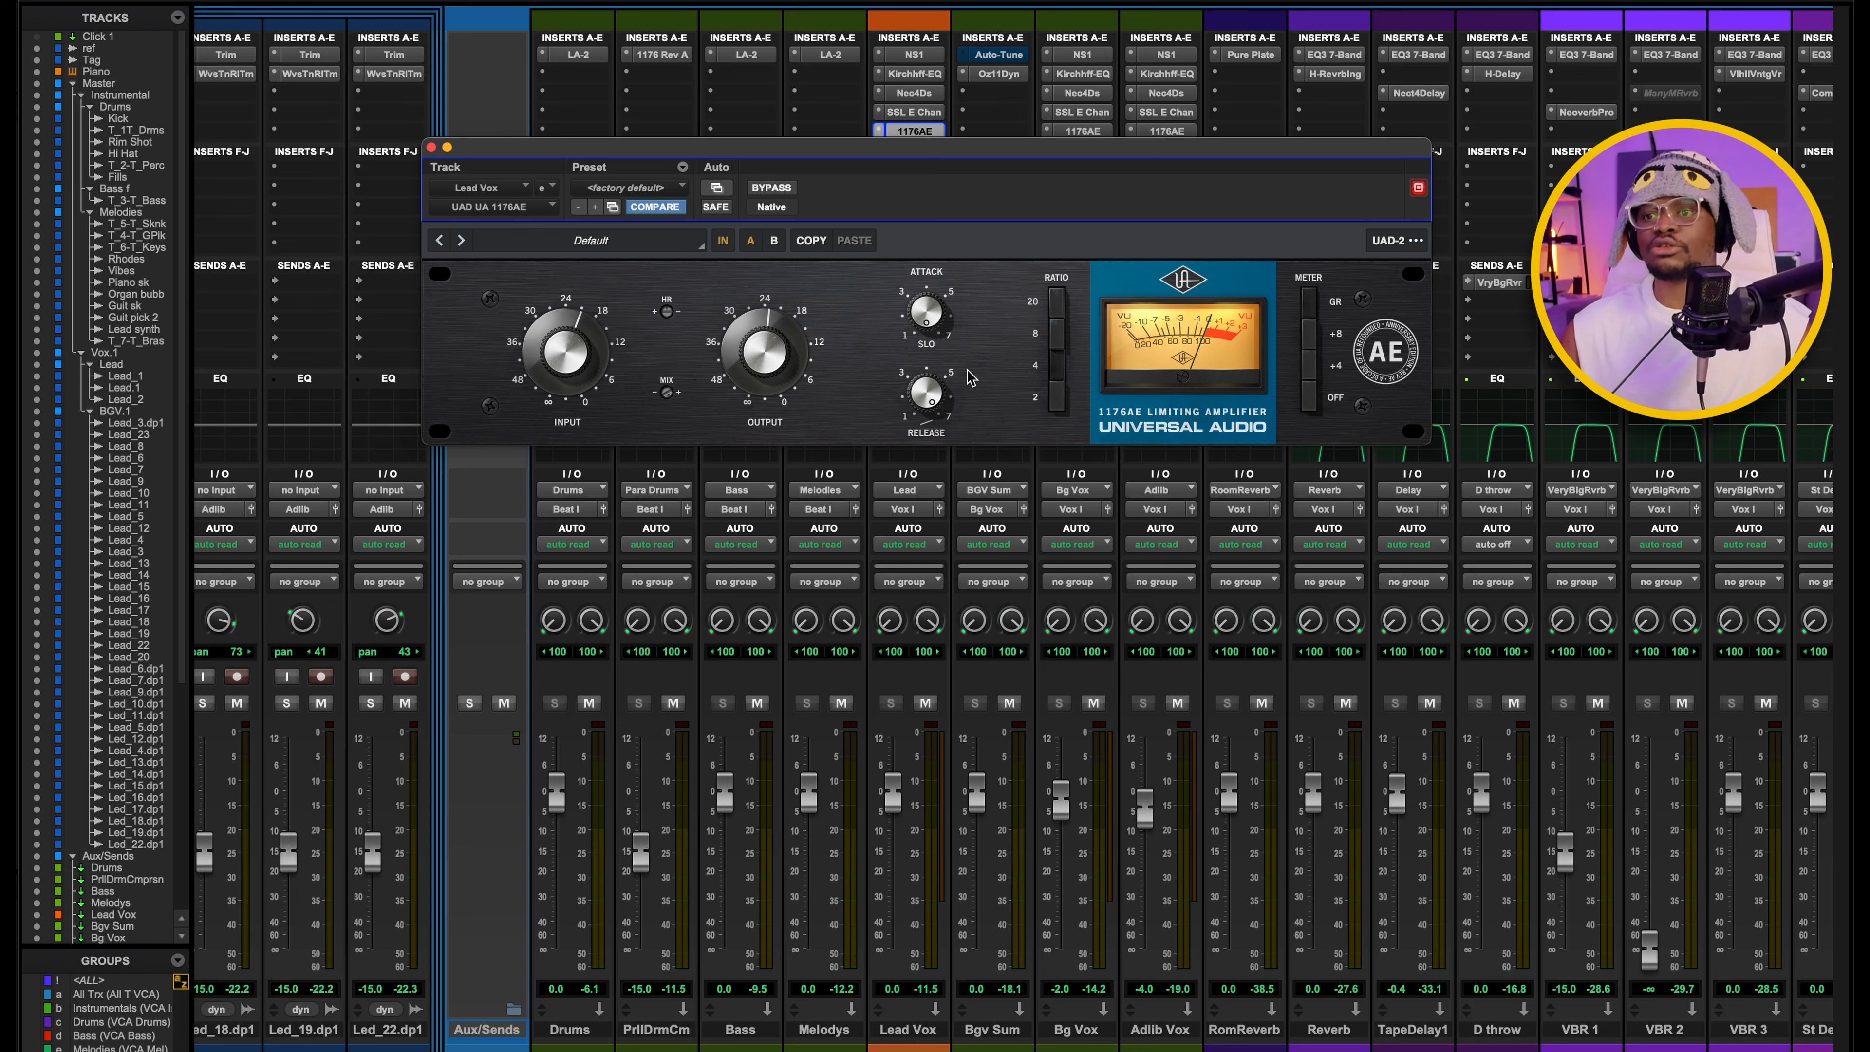
pyautogui.moveTo(906, 148); pyautogui.dragTo(866, 250)
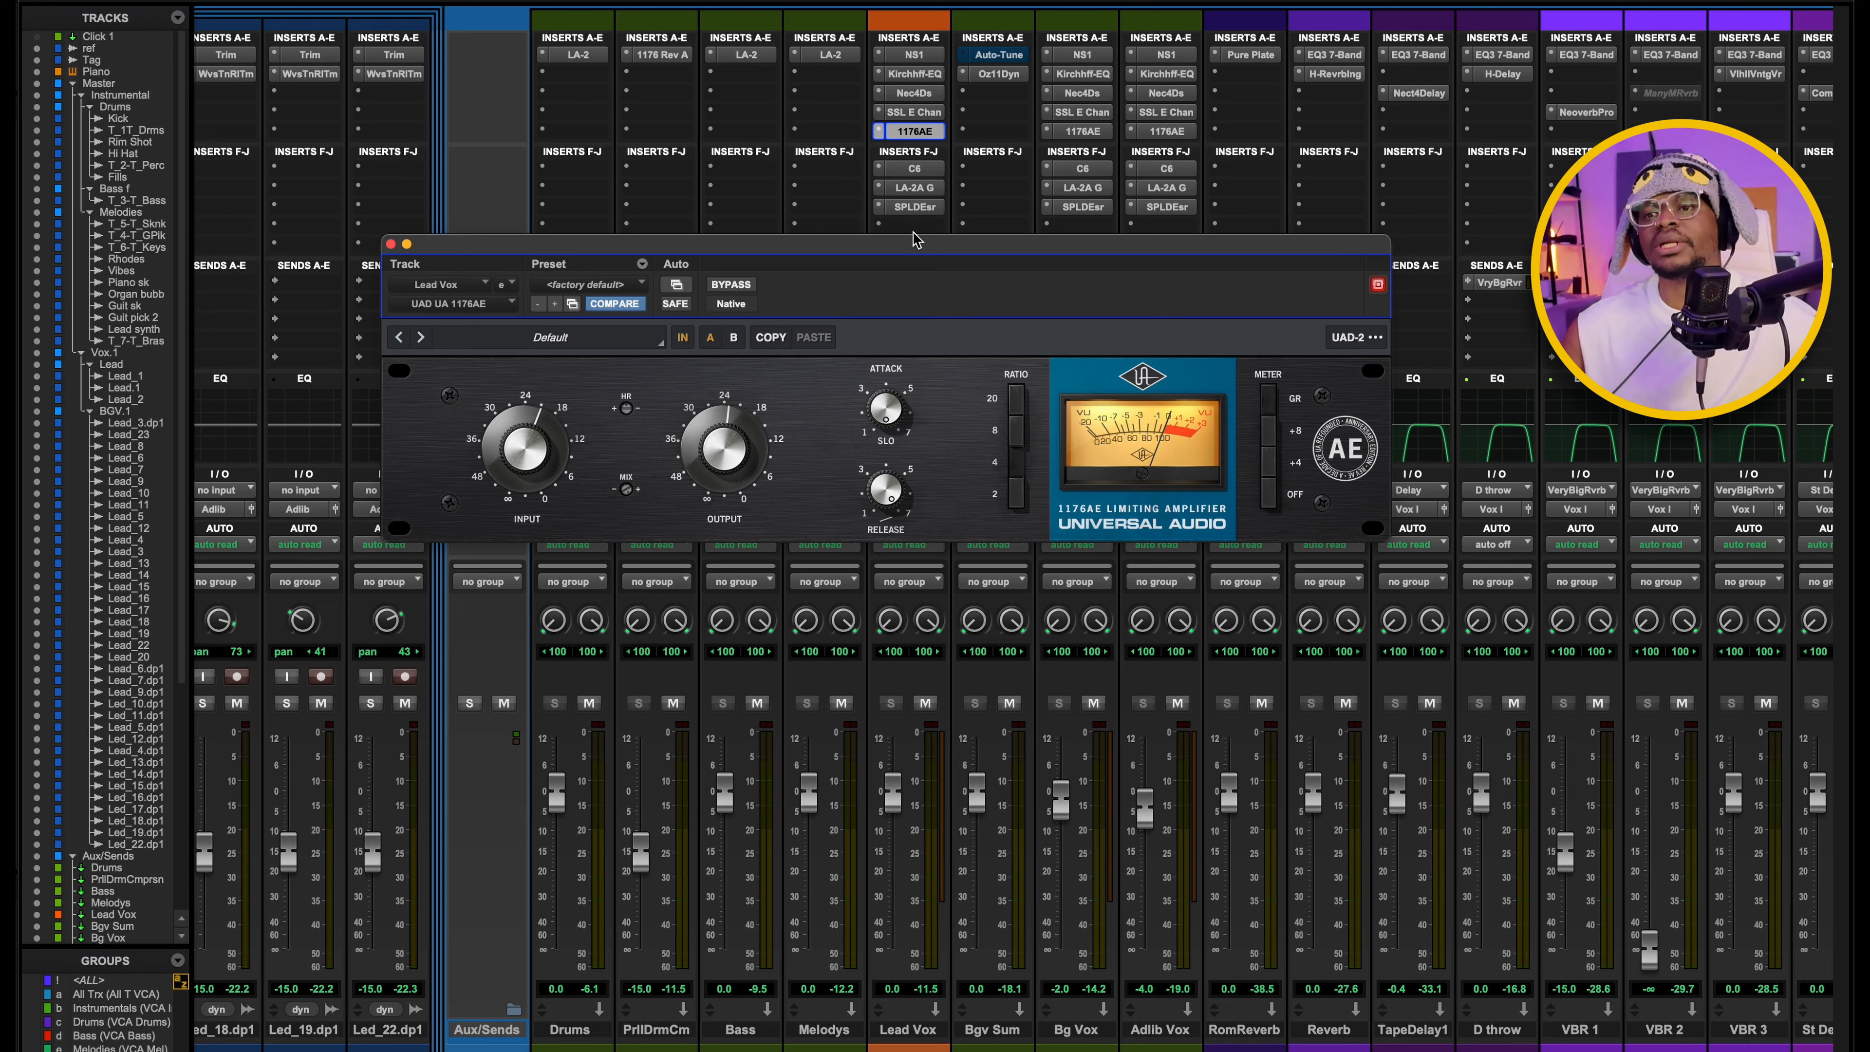
pyautogui.moveTo(909, 250); pyautogui.dragTo(919, 227)
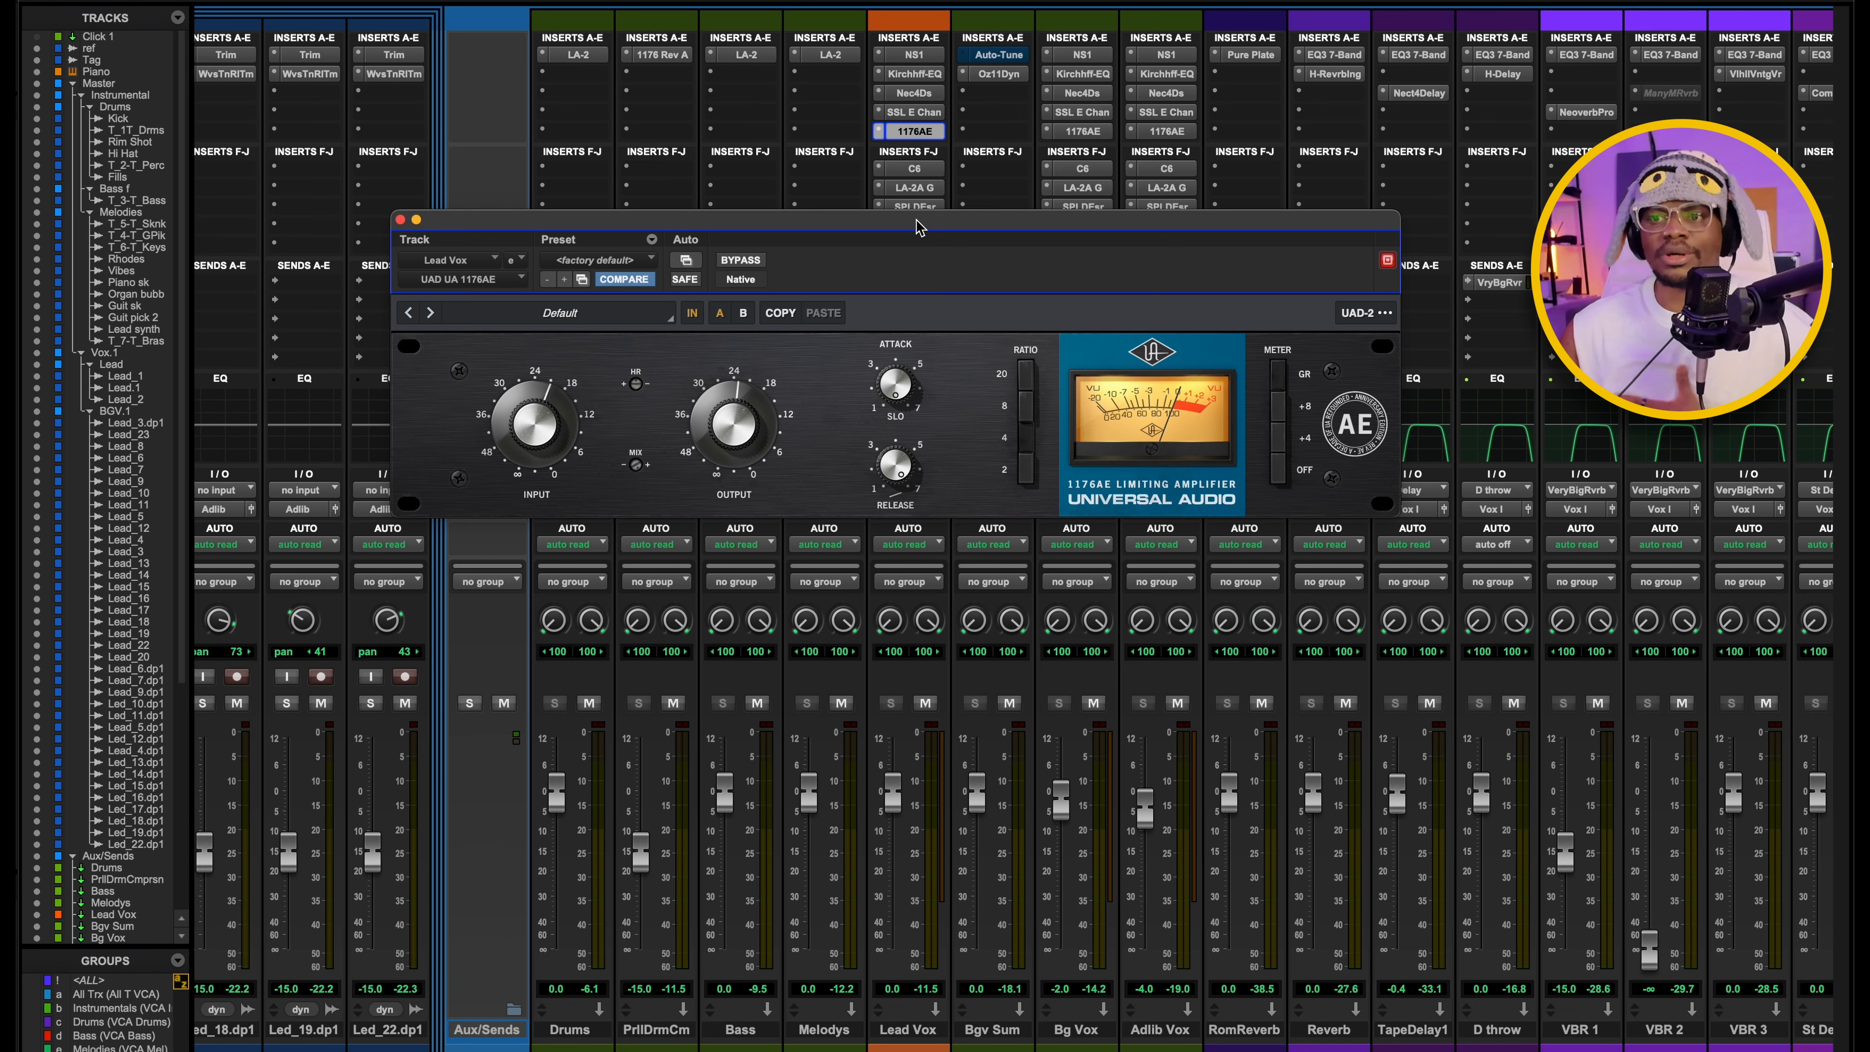
# Close the 1176AE and open the Waves C6 on Lead Vox to examine its band curves, crossovers and thresholds.
pyautogui.moveTo(917, 224); pyautogui.dragTo(976, 163)
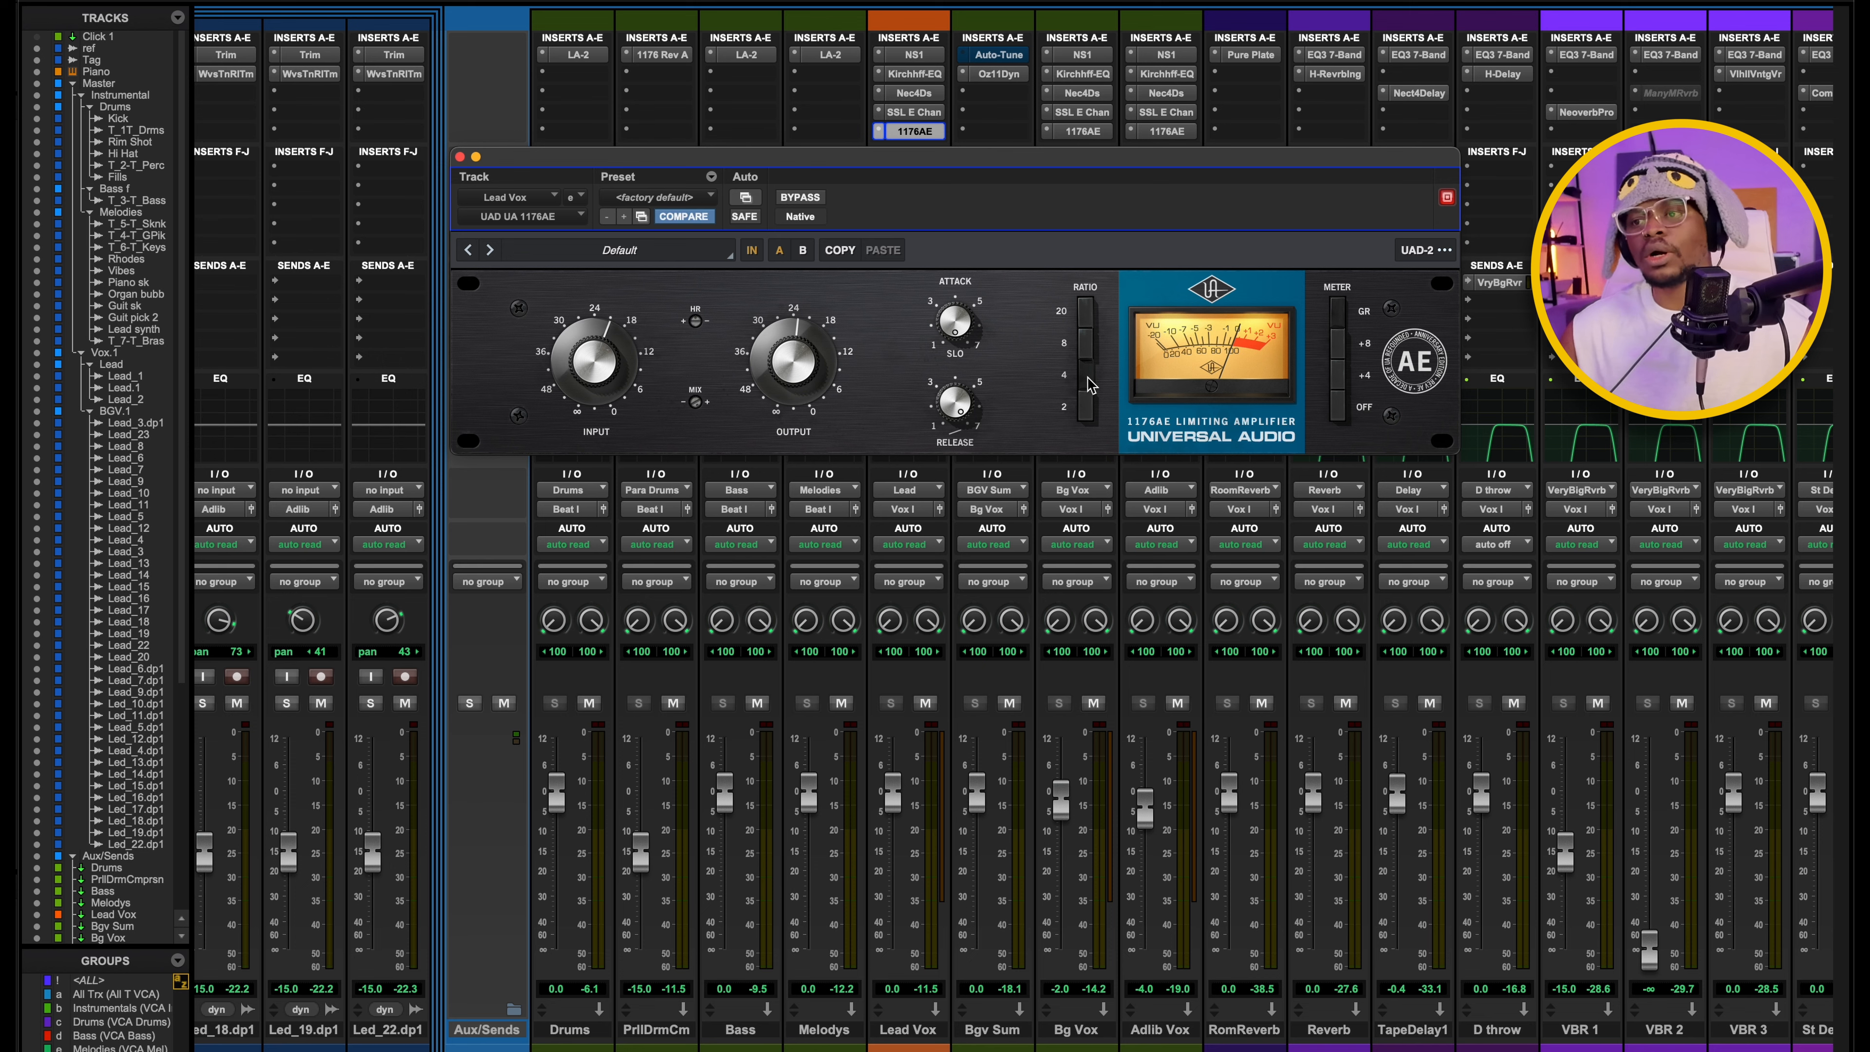
pyautogui.click(915, 131)
pyautogui.click(896, 177)
pyautogui.moveTo(853, 168); pyautogui.dragTo(946, 141)
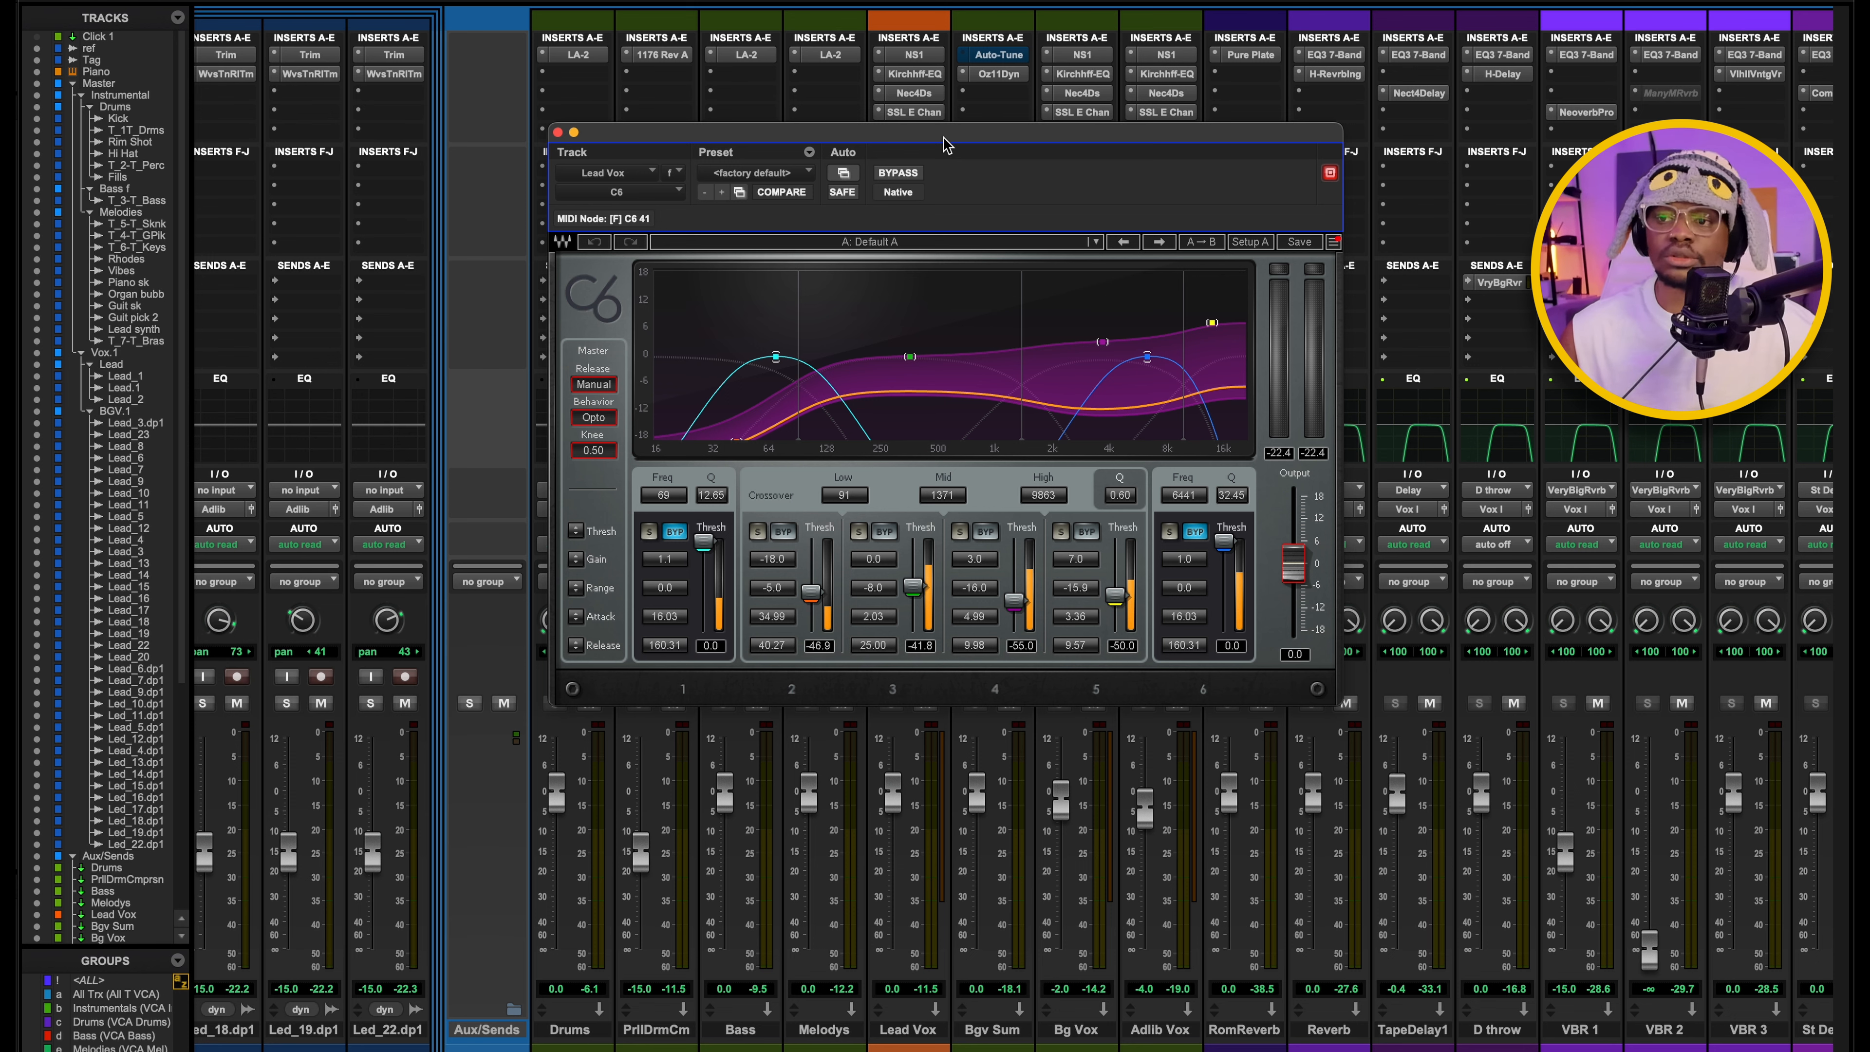
pyautogui.moveTo(944, 144); pyautogui.dragTo(907, 143)
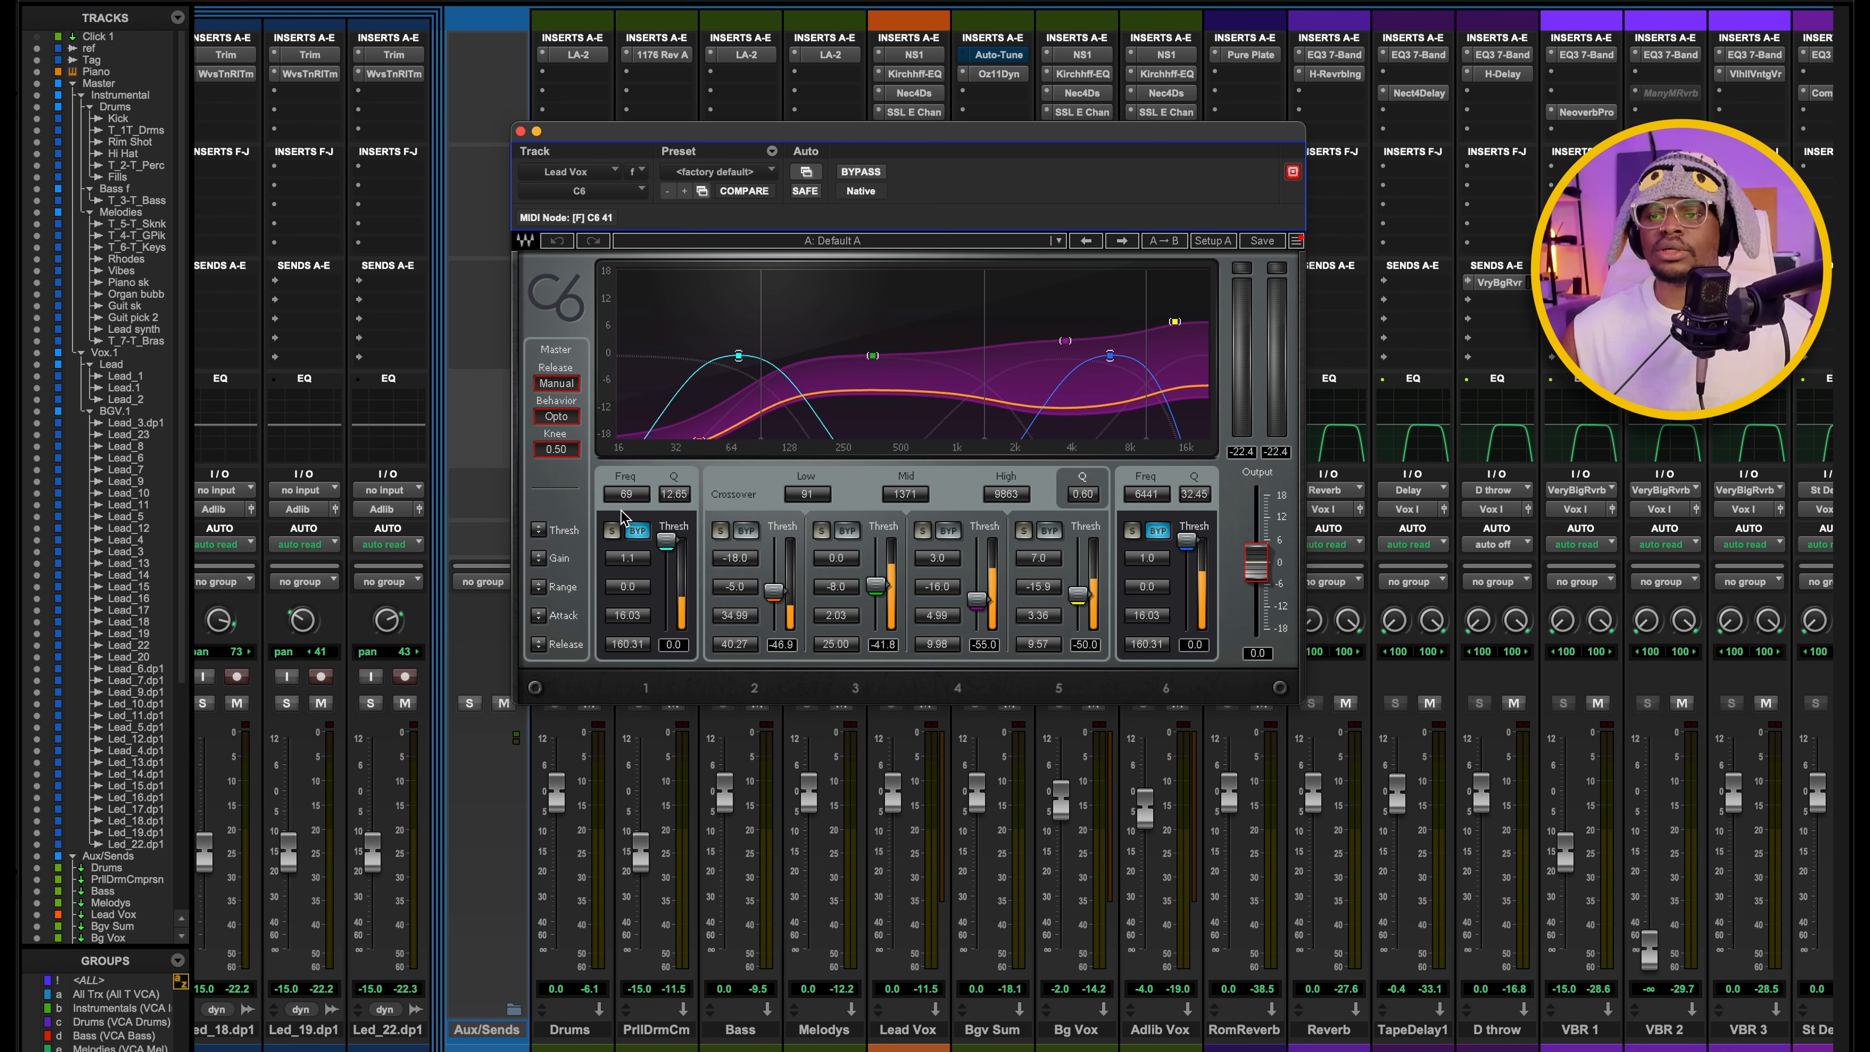
pyautogui.moveTo(884, 133)
pyautogui.mouseDown()
pyautogui.moveTo(825, 125)
pyautogui.moveTo(850, 125)
pyautogui.mouseUp()
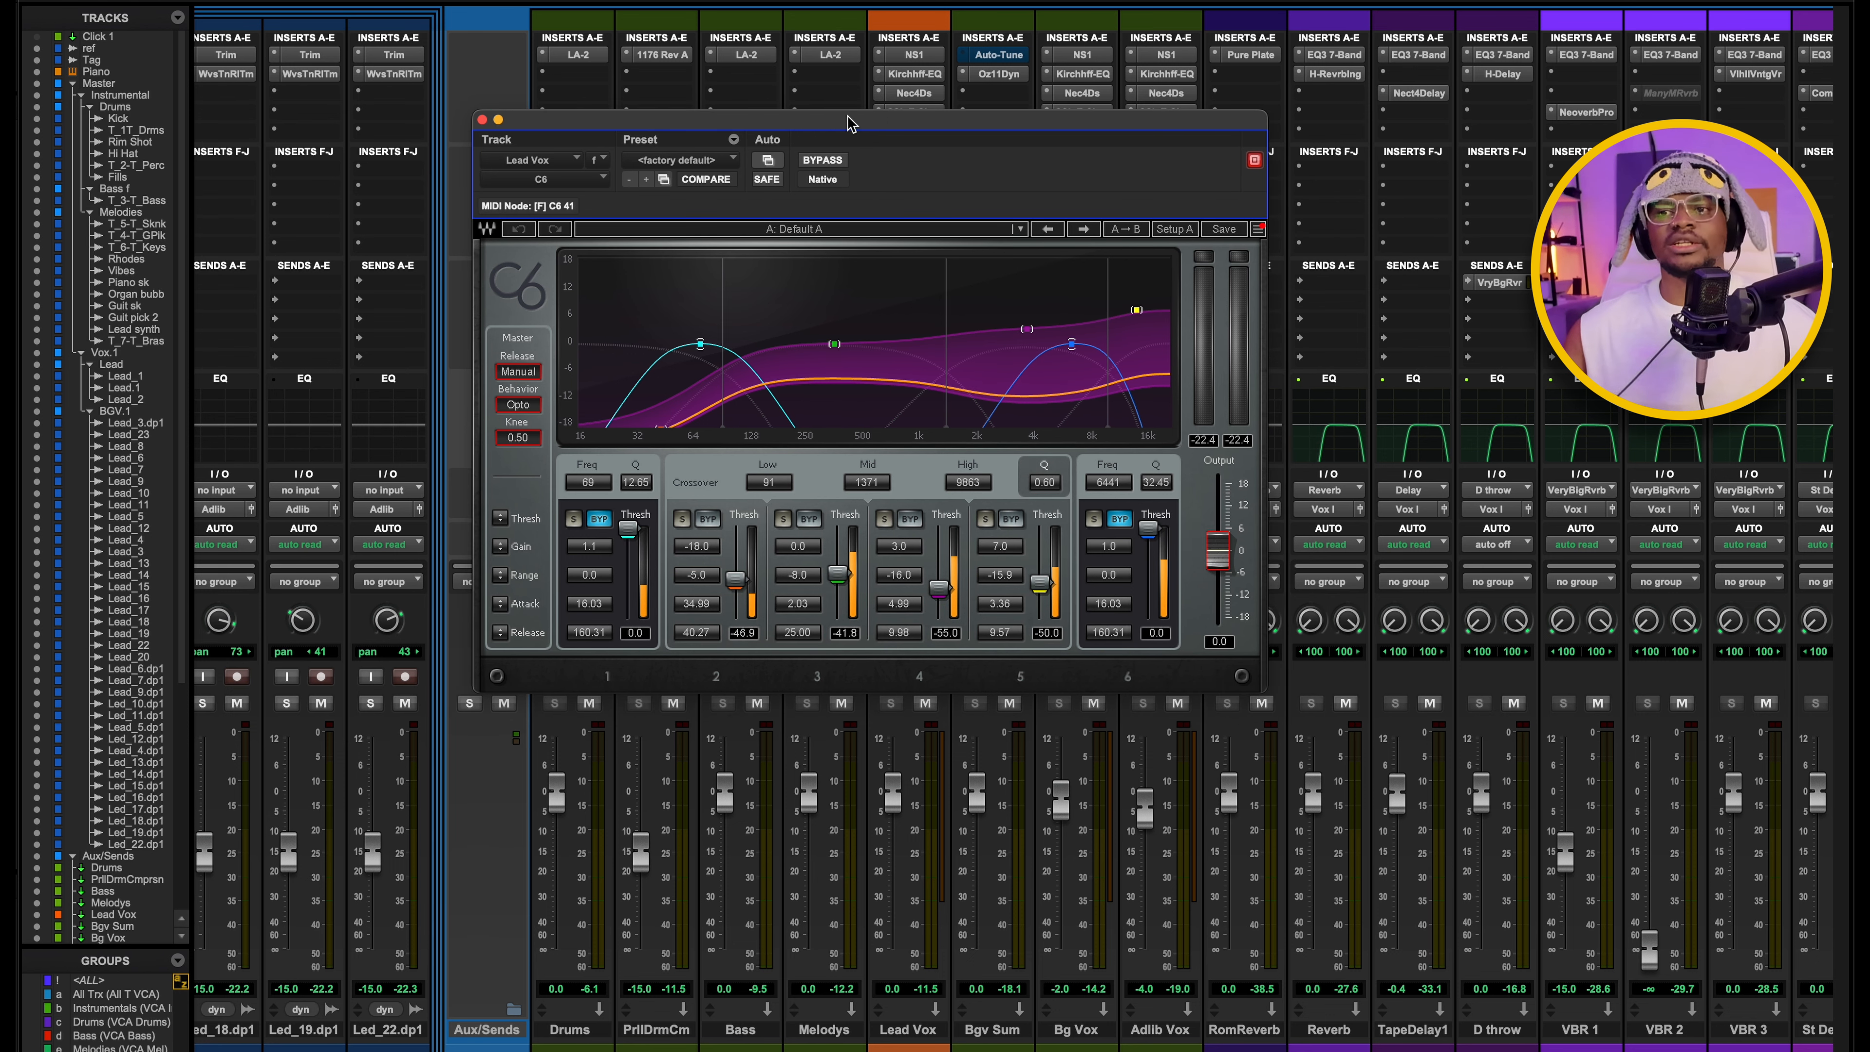
# Compare the mix with the Lead Vox C6 bypassed and active during playback, then review its band settings and close it.
pyautogui.click(842, 160)
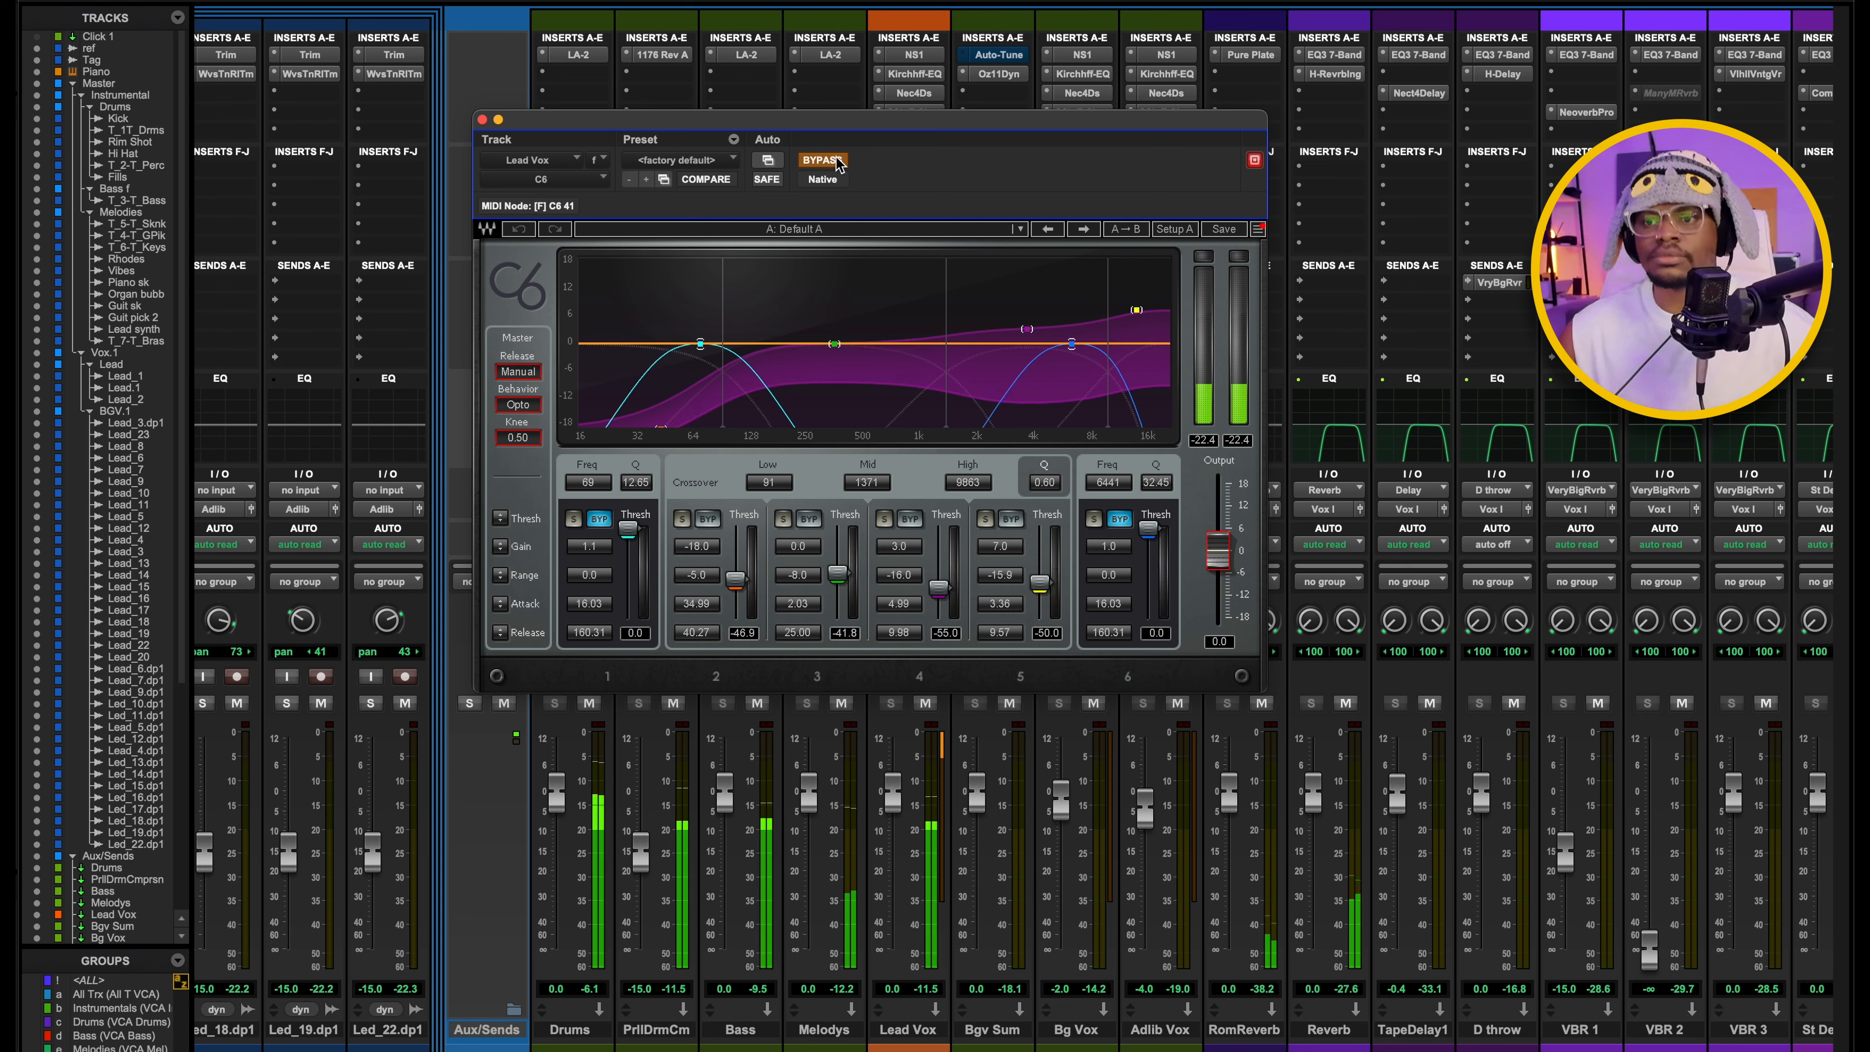
pyautogui.click(840, 161)
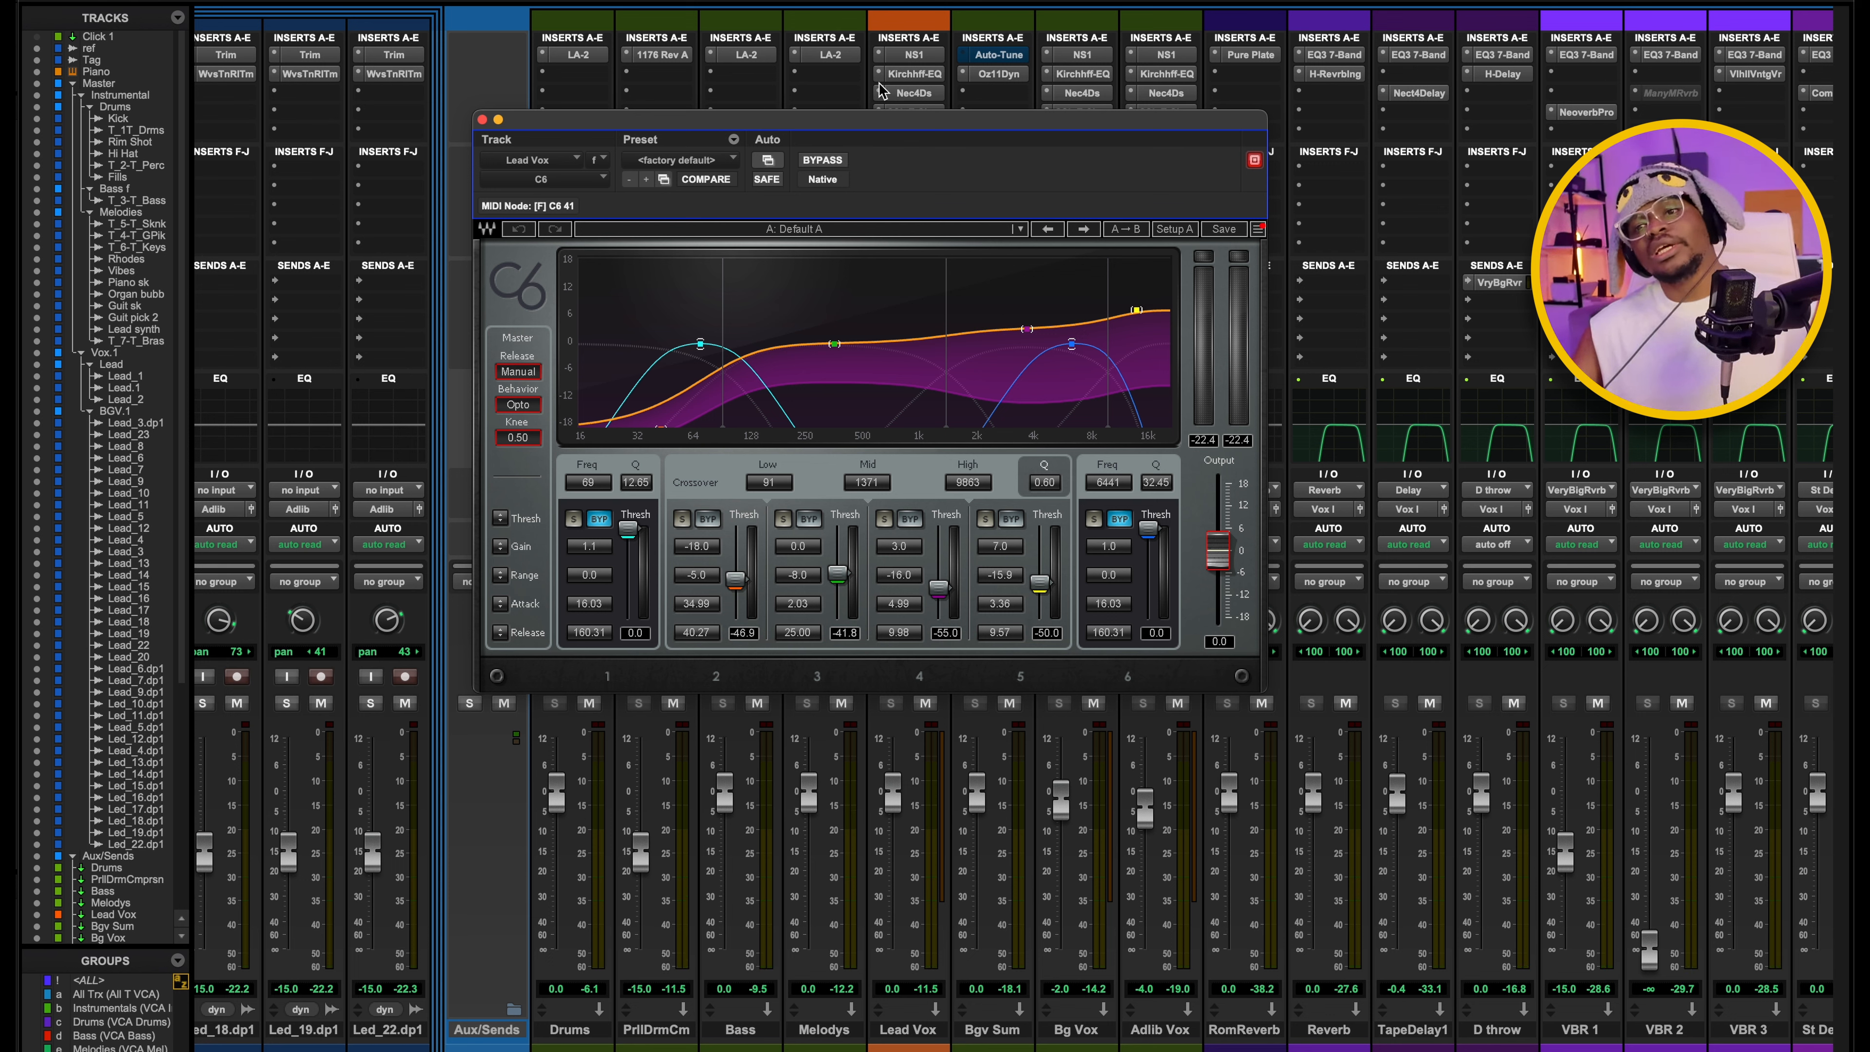
pyautogui.moveTo(884, 125); pyautogui.dragTo(938, 133)
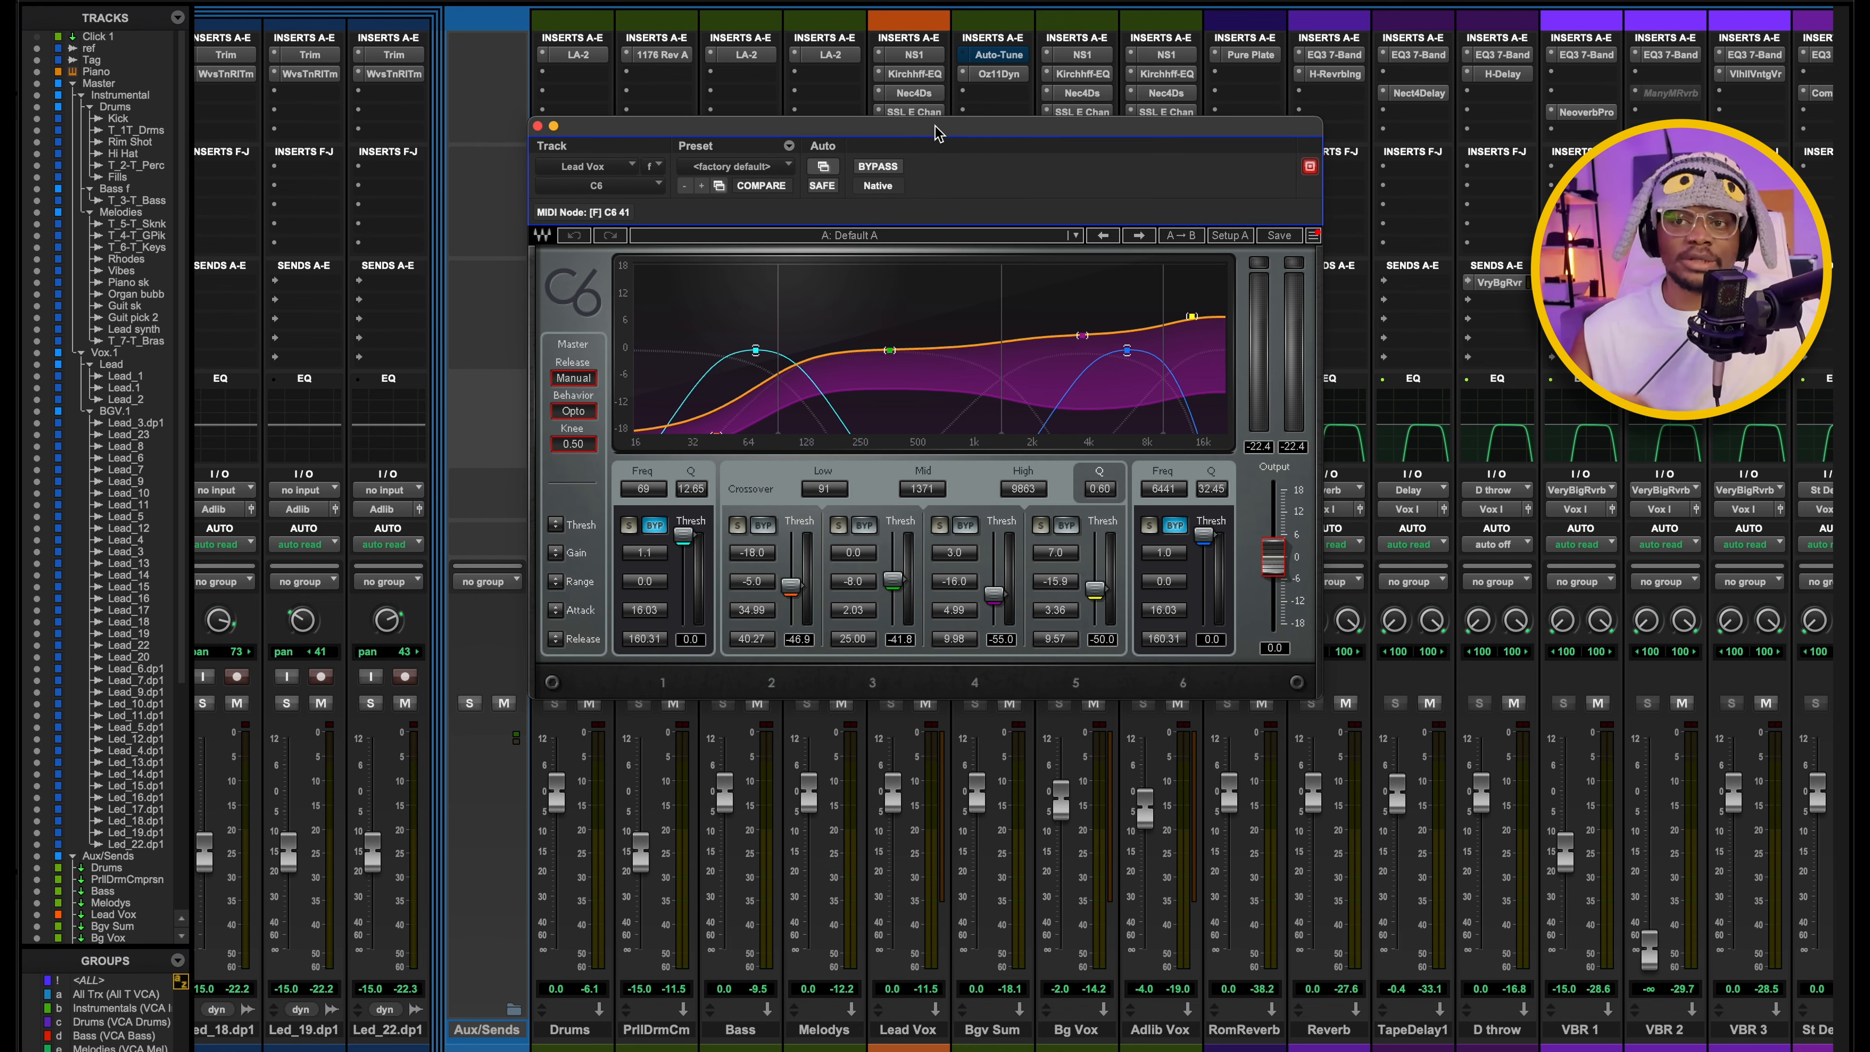
pyautogui.moveTo(936, 132); pyautogui.dragTo(969, 165)
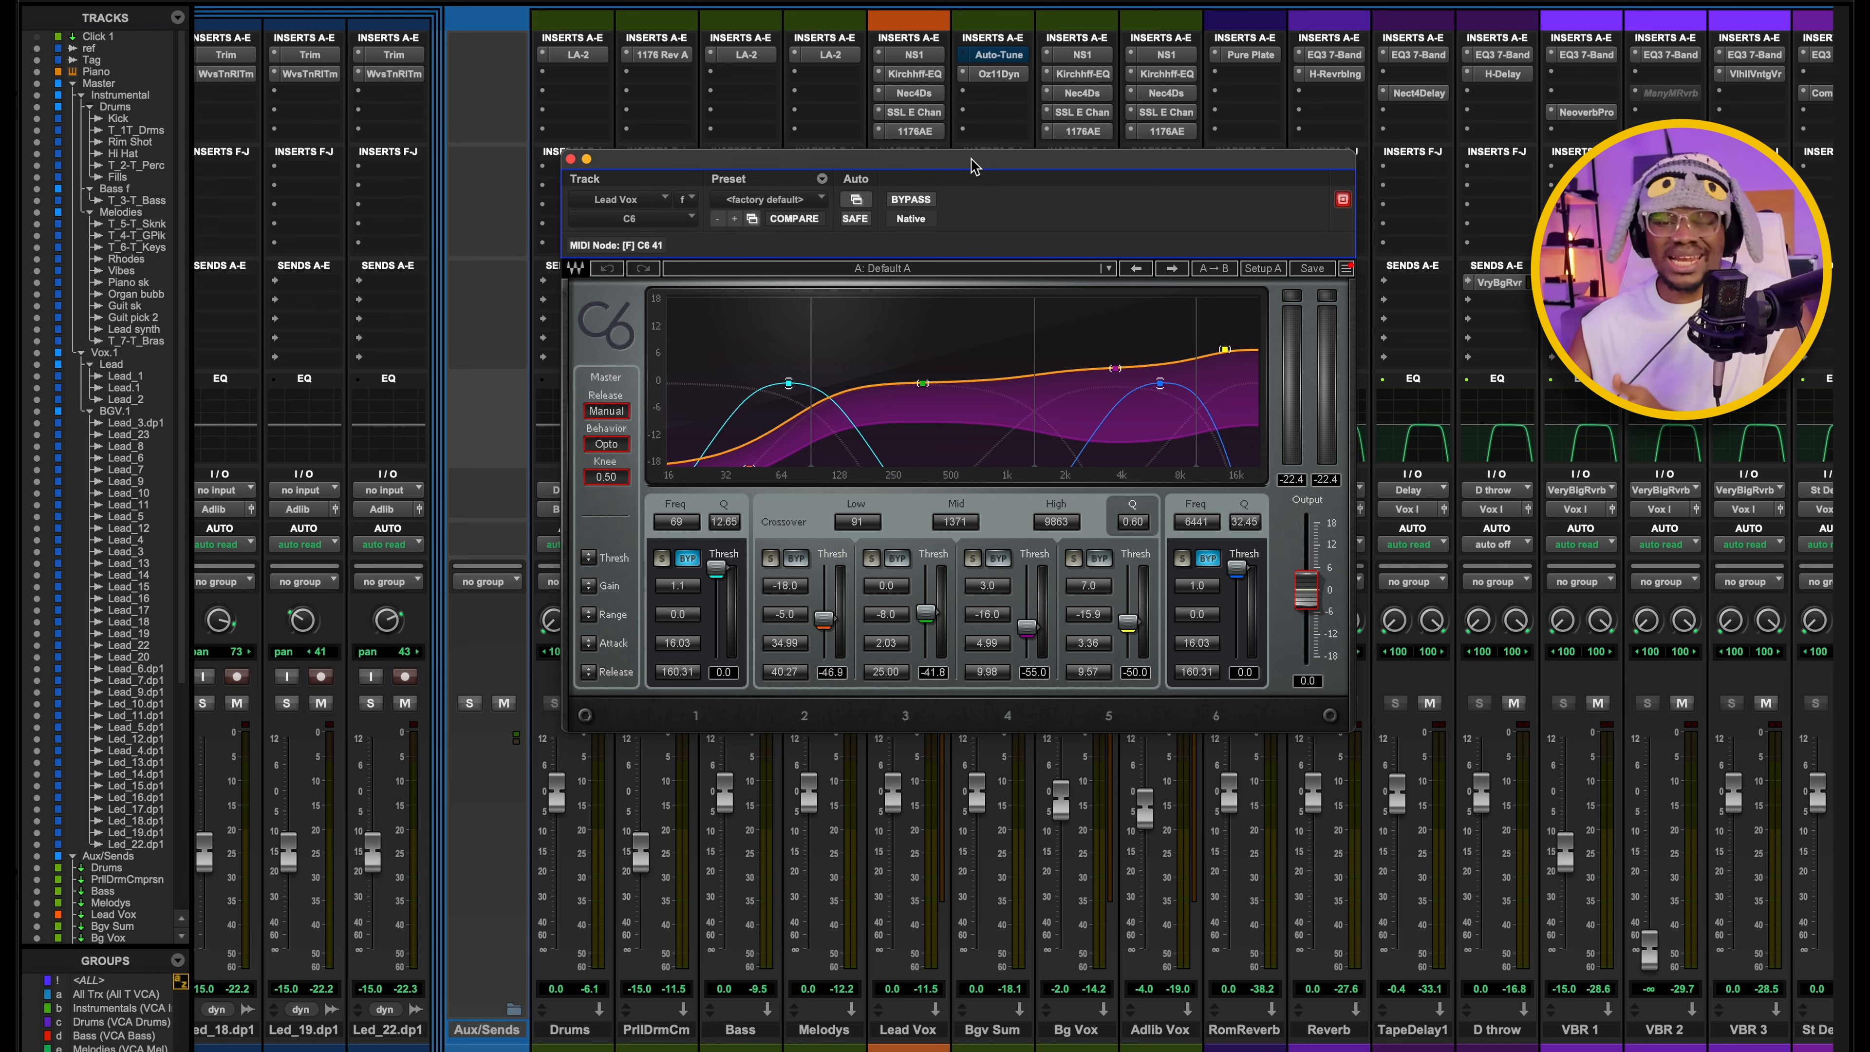
pyautogui.moveTo(970, 165); pyautogui.dragTo(947, 179)
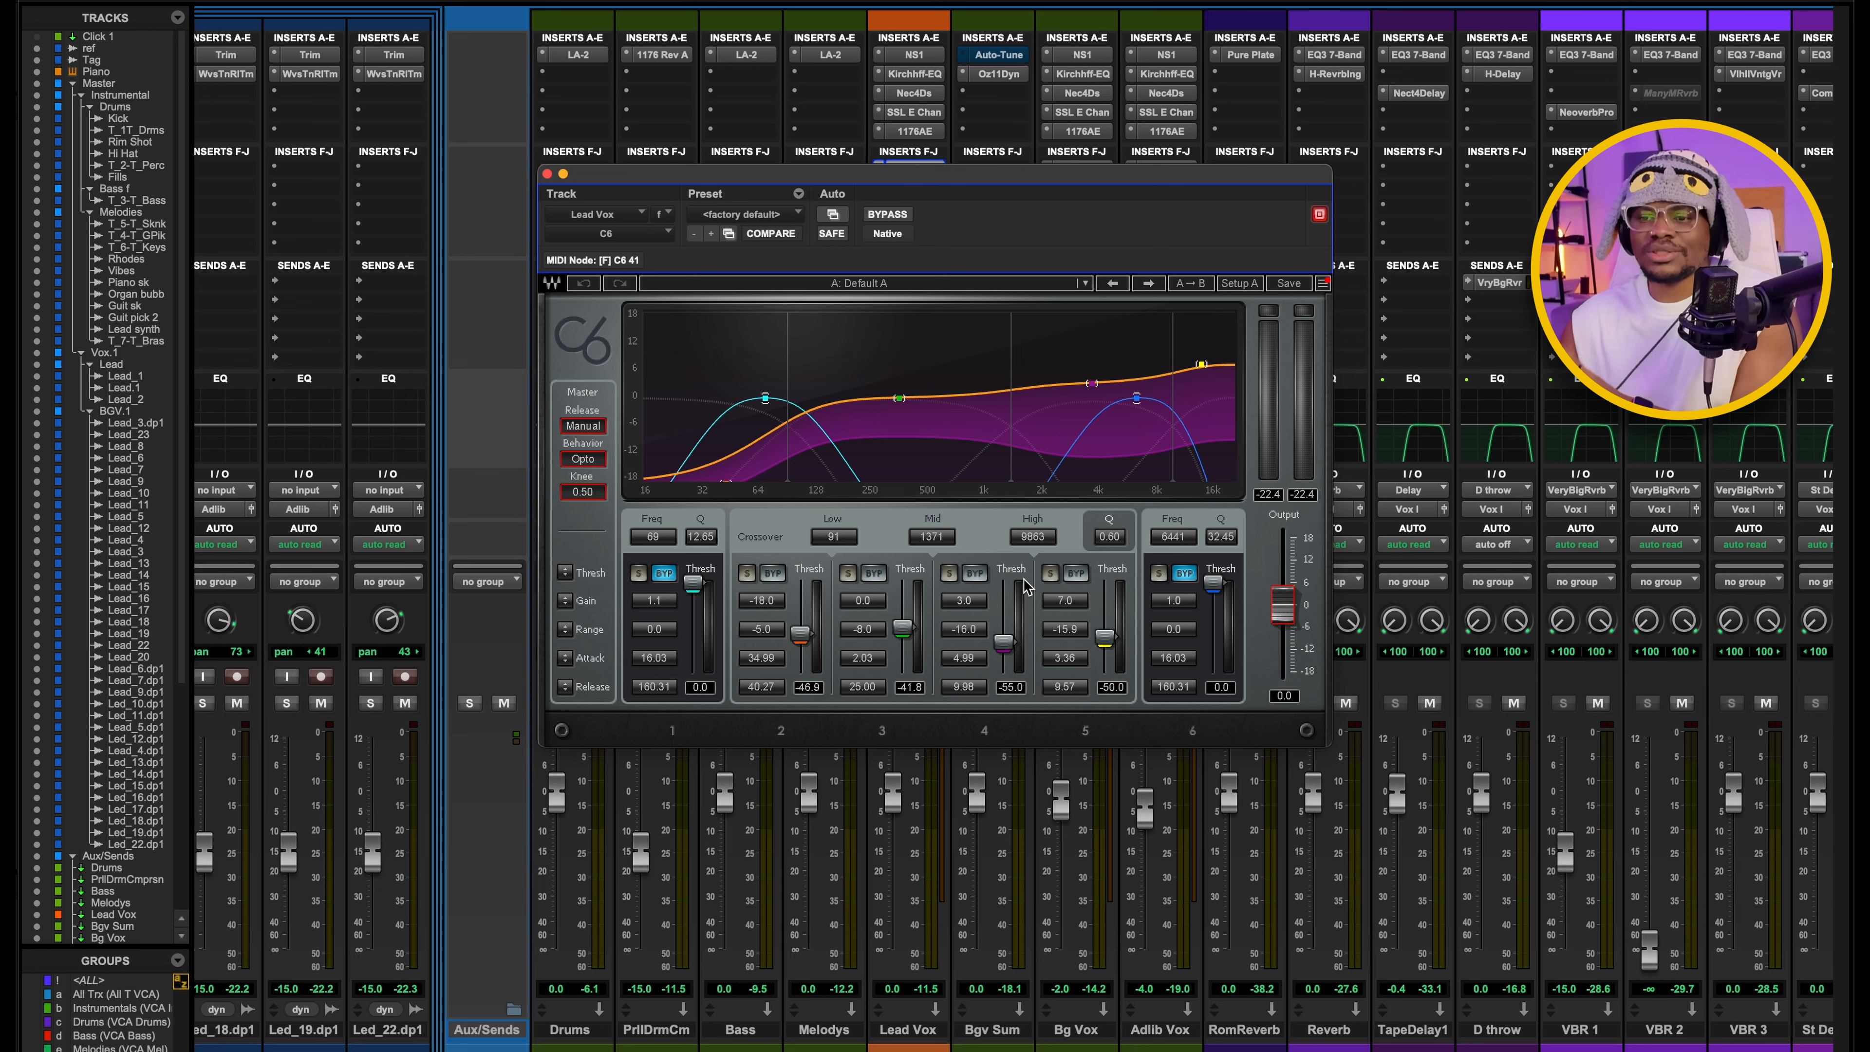
pyautogui.moveTo(940, 185); pyautogui.dragTo(945, 145)
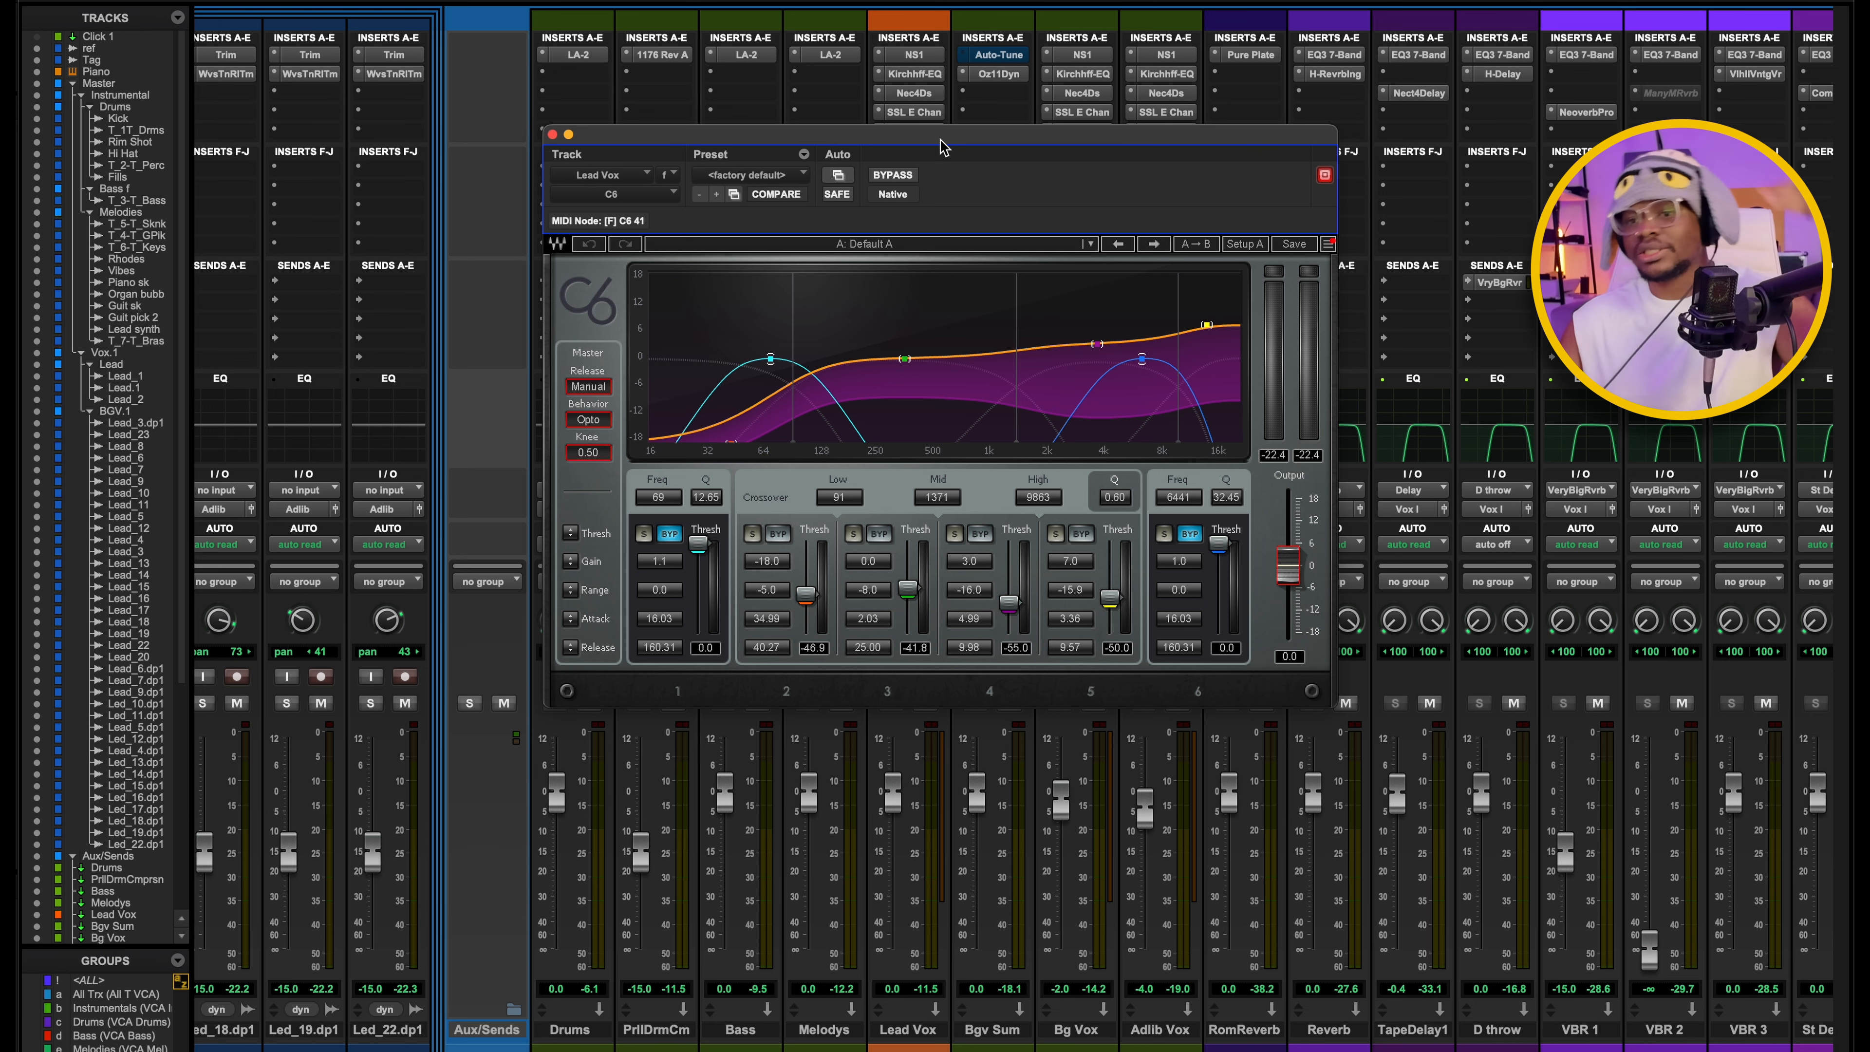
pyautogui.click(552, 134)
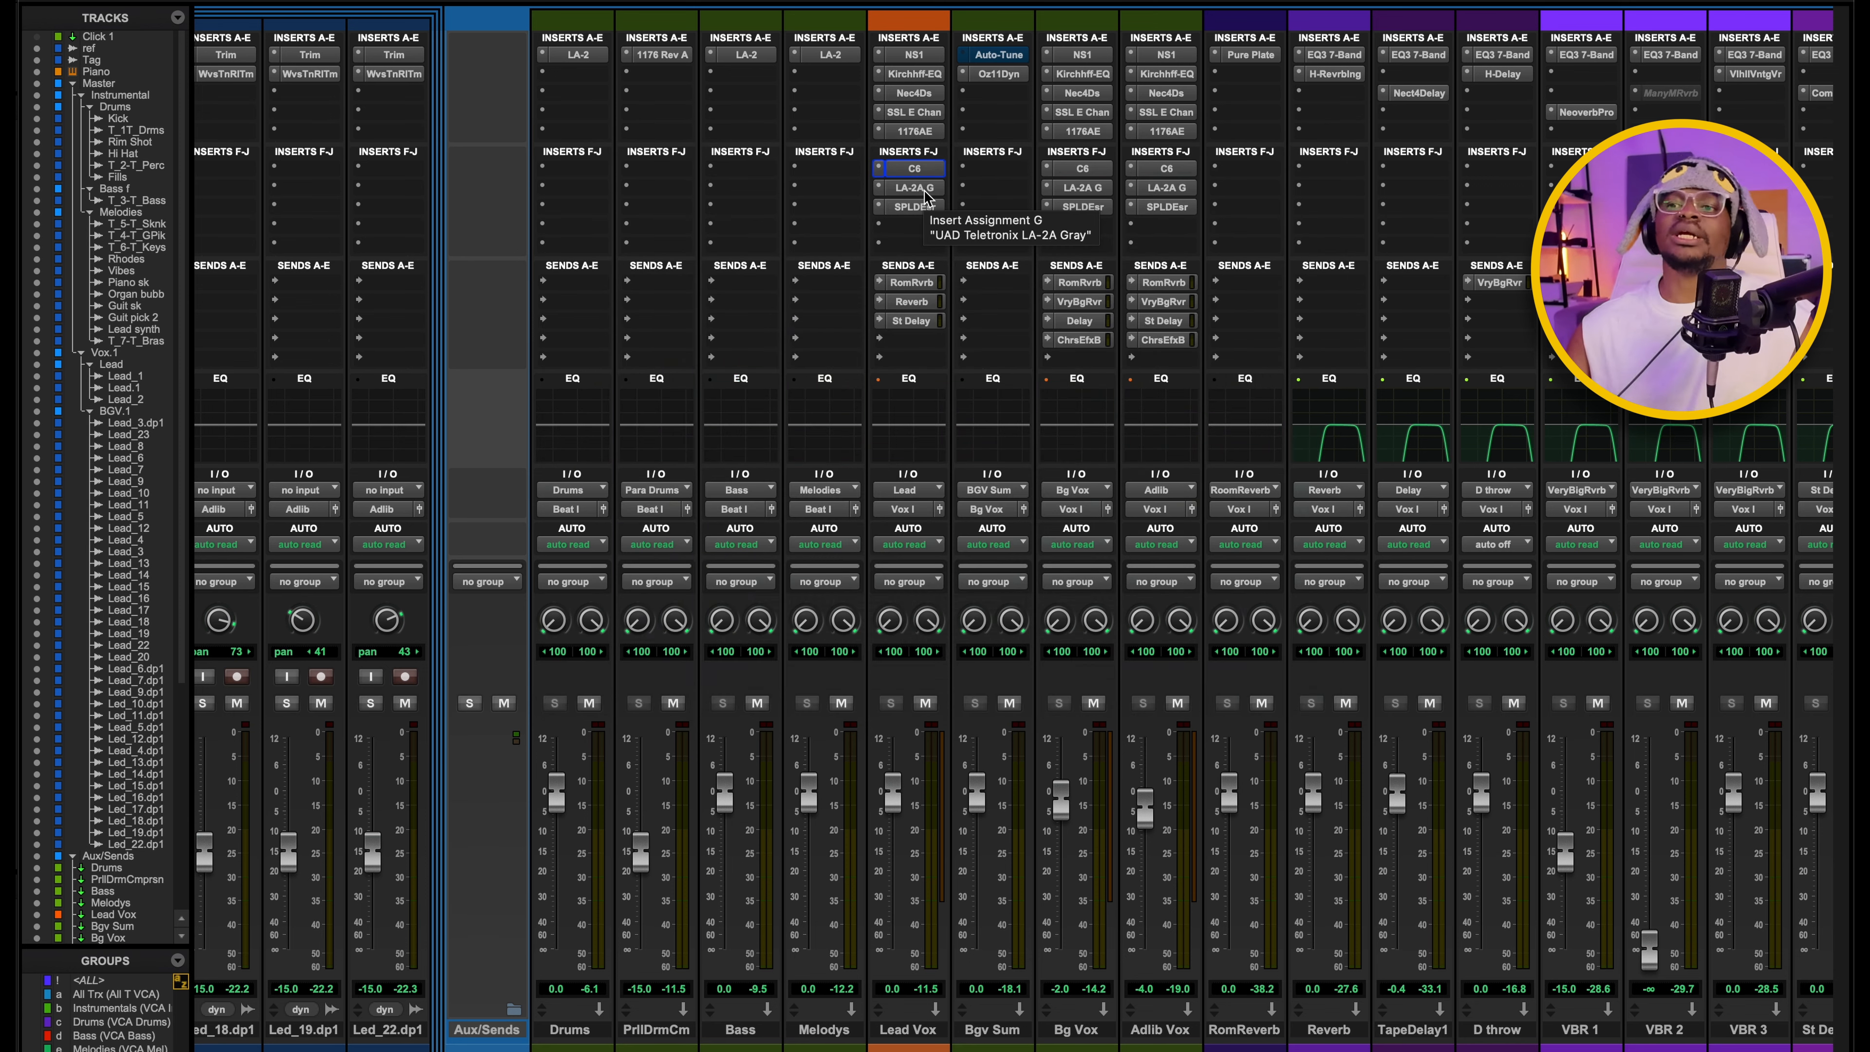
# Open the UAD Teletronix LA-2A Gray on Lead Vox to examine its gain and peak reduction settings, then close it.
pyautogui.click(924, 190)
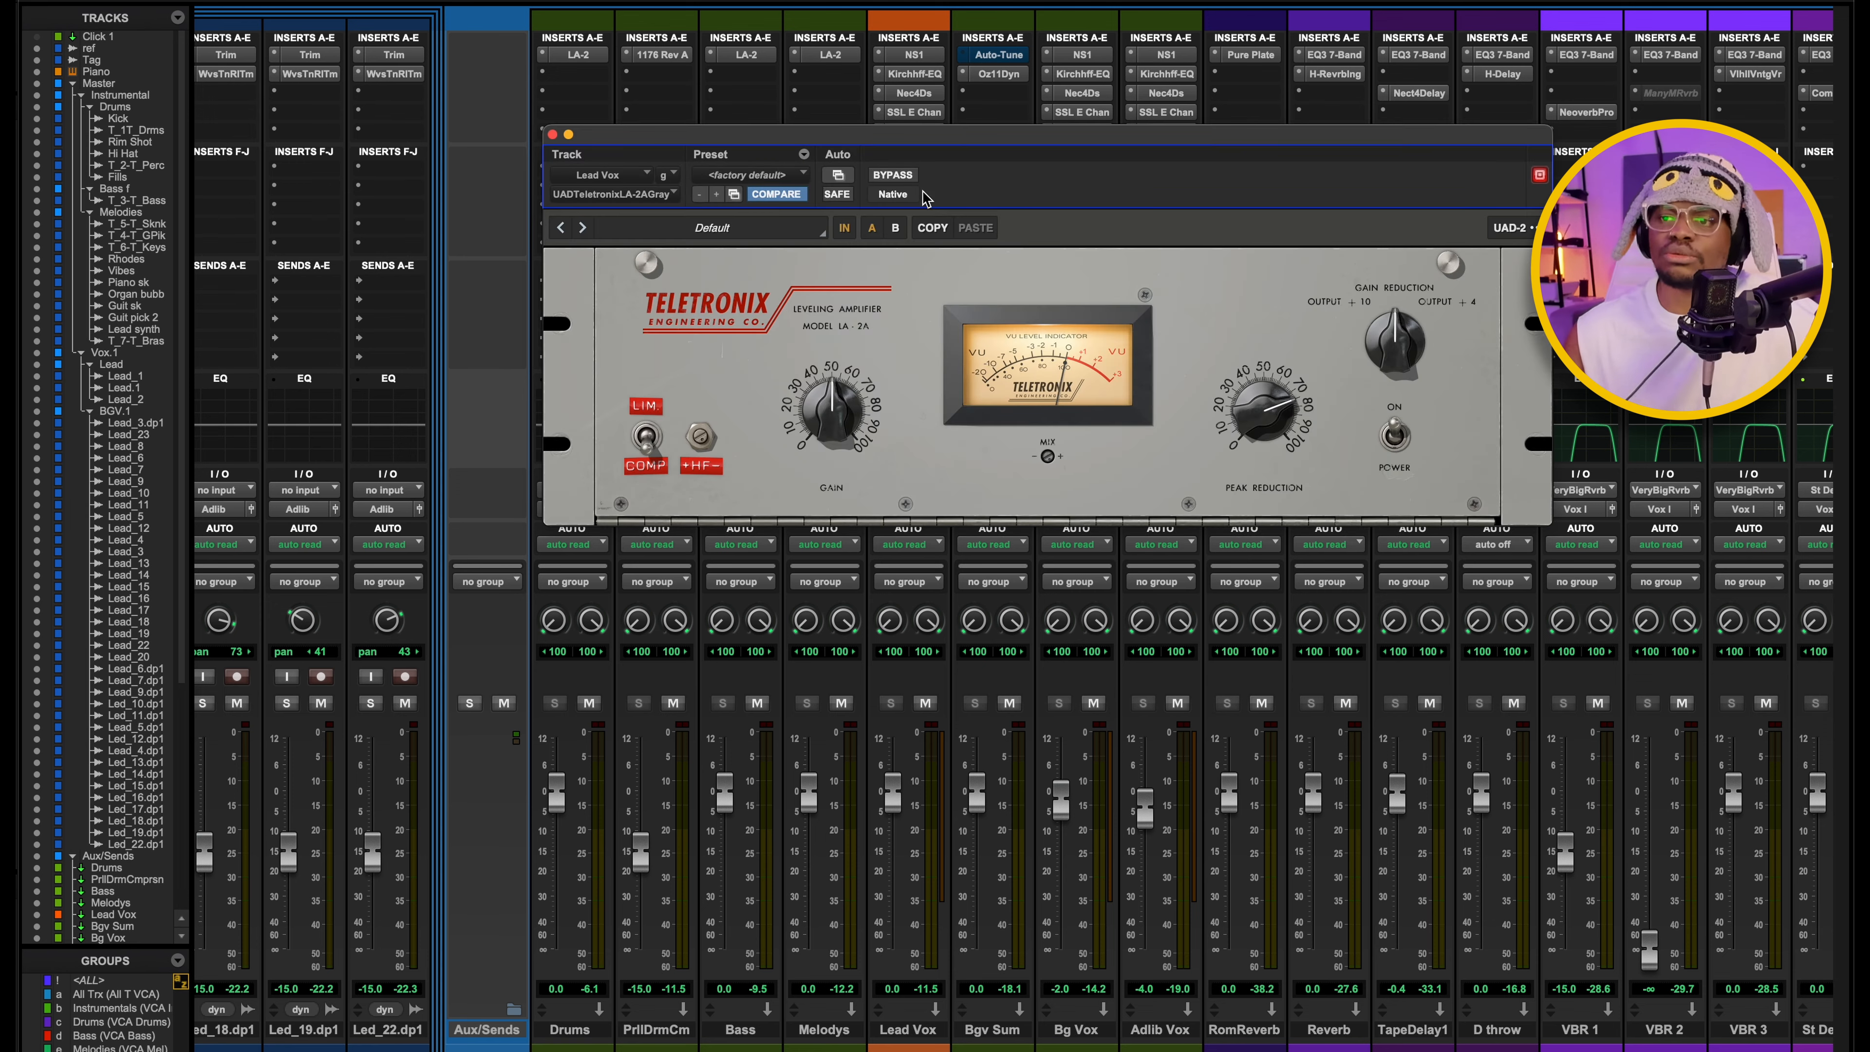
pyautogui.moveTo(931, 121); pyautogui.dragTo(862, 134)
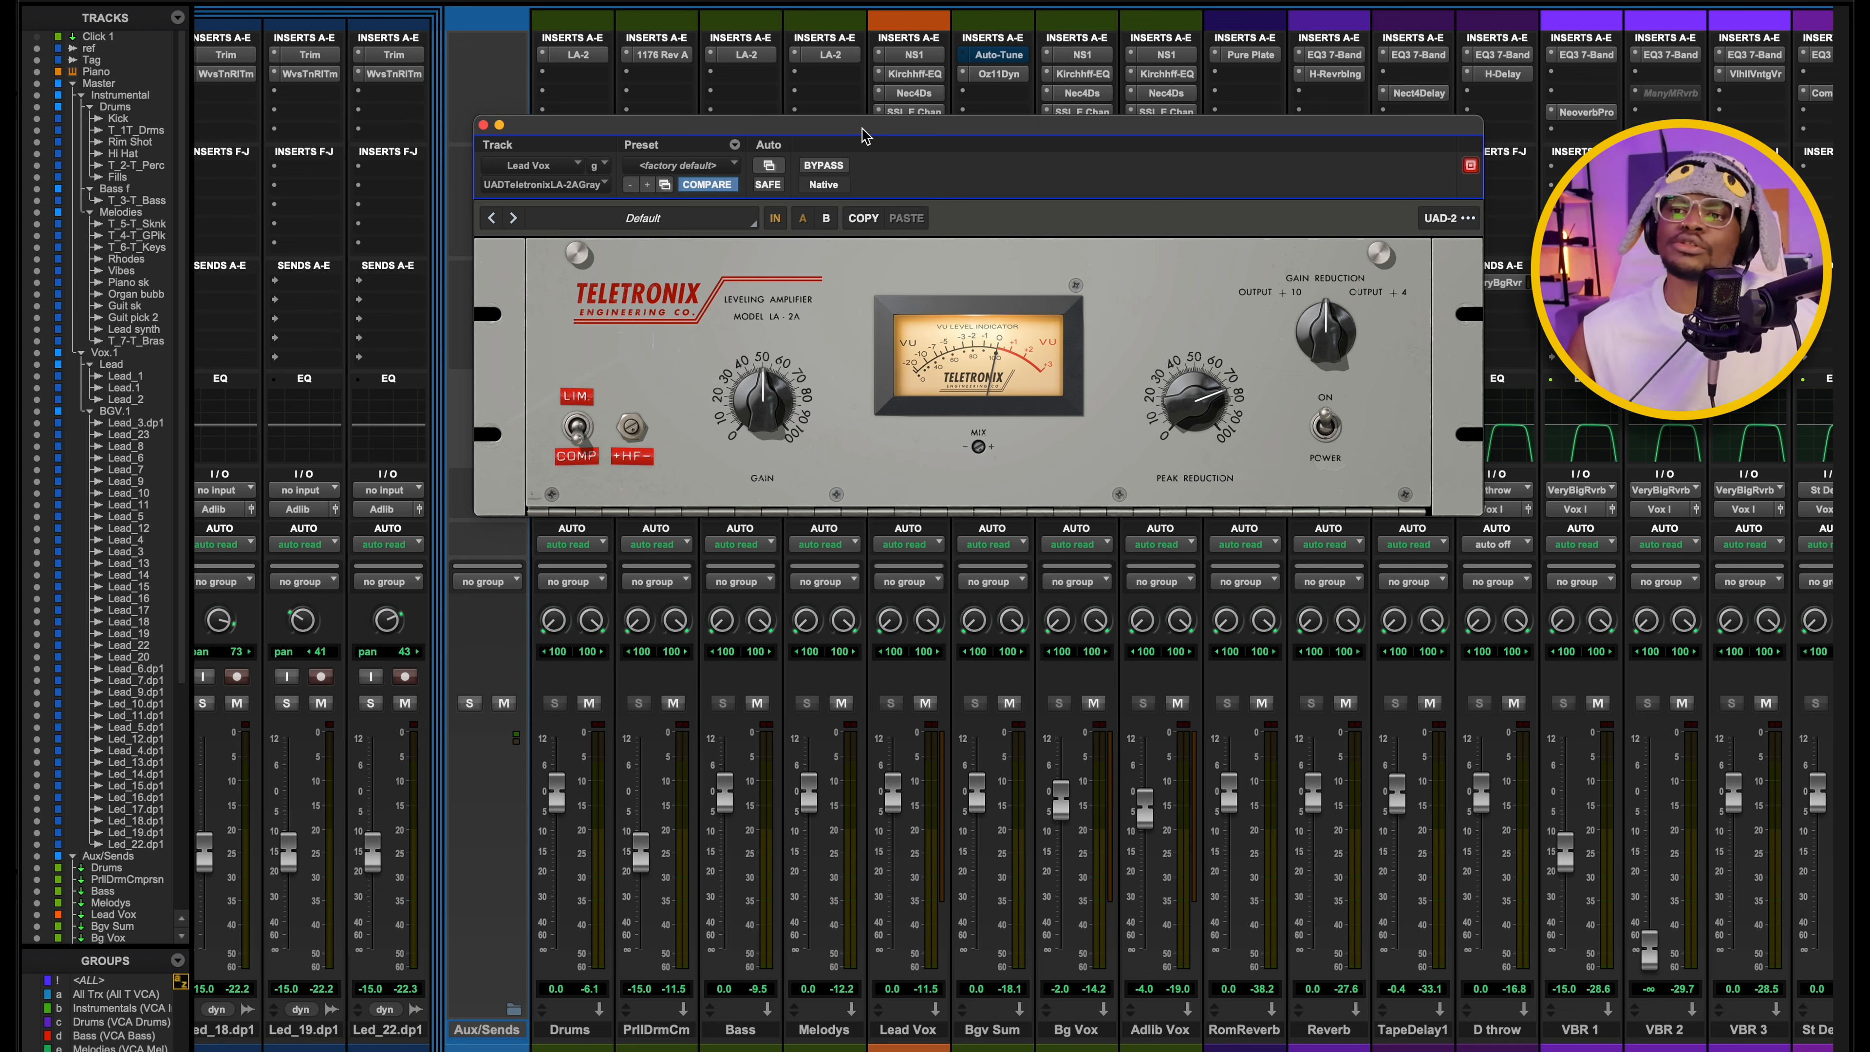
pyautogui.moveTo(930, 137); pyautogui.dragTo(869, 140)
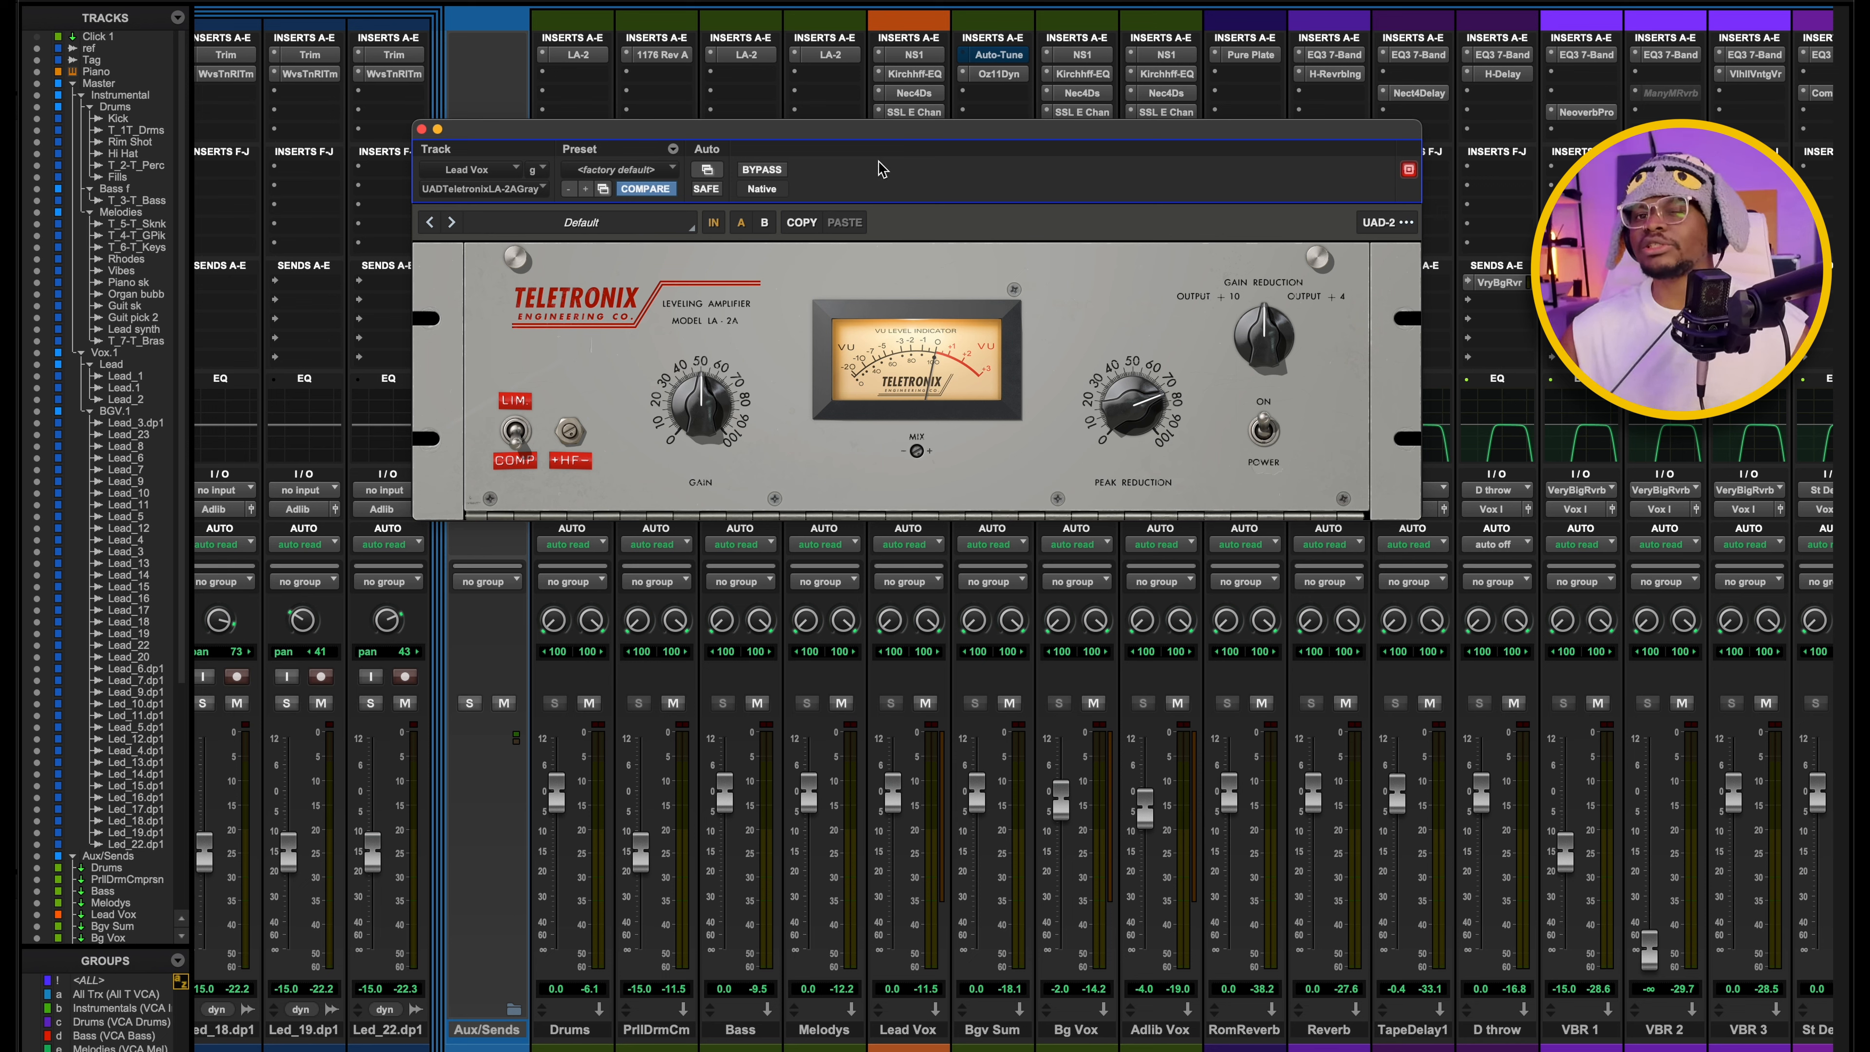
pyautogui.moveTo(914, 128)
pyautogui.mouseDown()
pyautogui.moveTo(856, 126)
pyautogui.moveTo(945, 129)
pyautogui.moveTo(939, 147)
pyautogui.mouseUp()
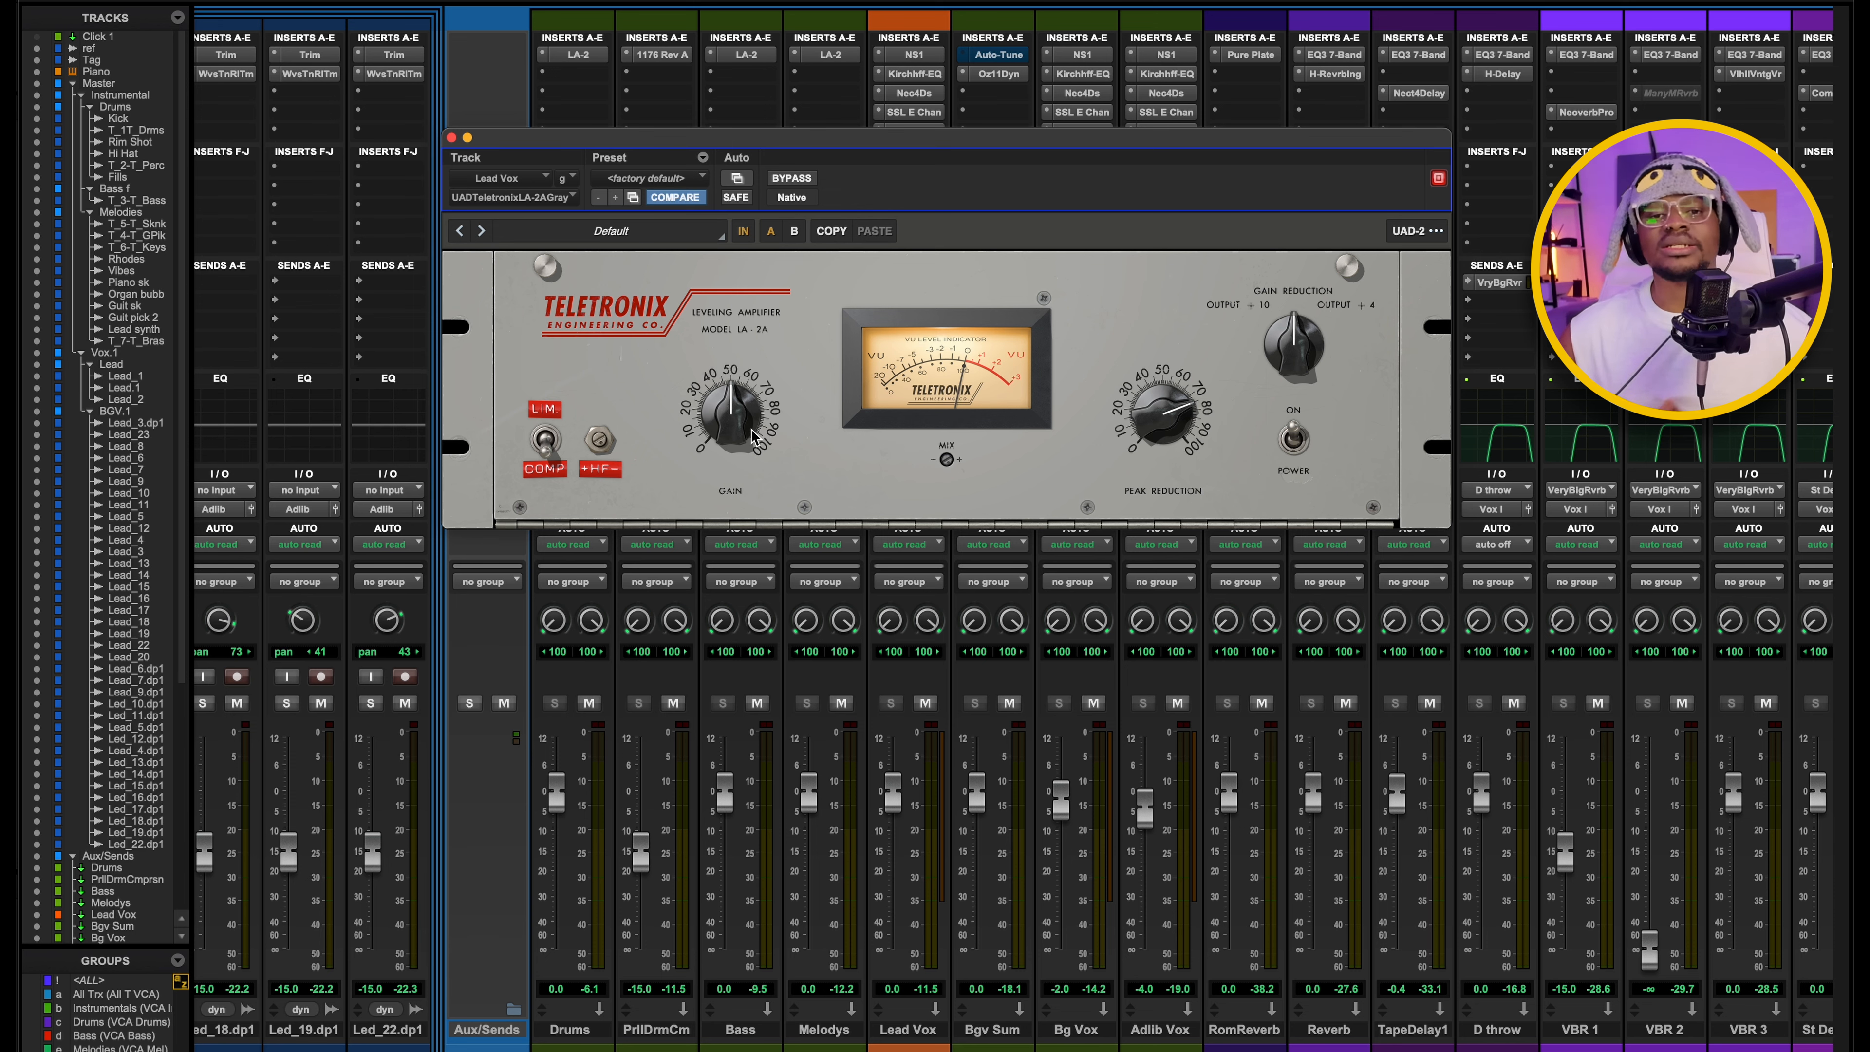
pyautogui.moveTo(886, 146); pyautogui.dragTo(883, 184)
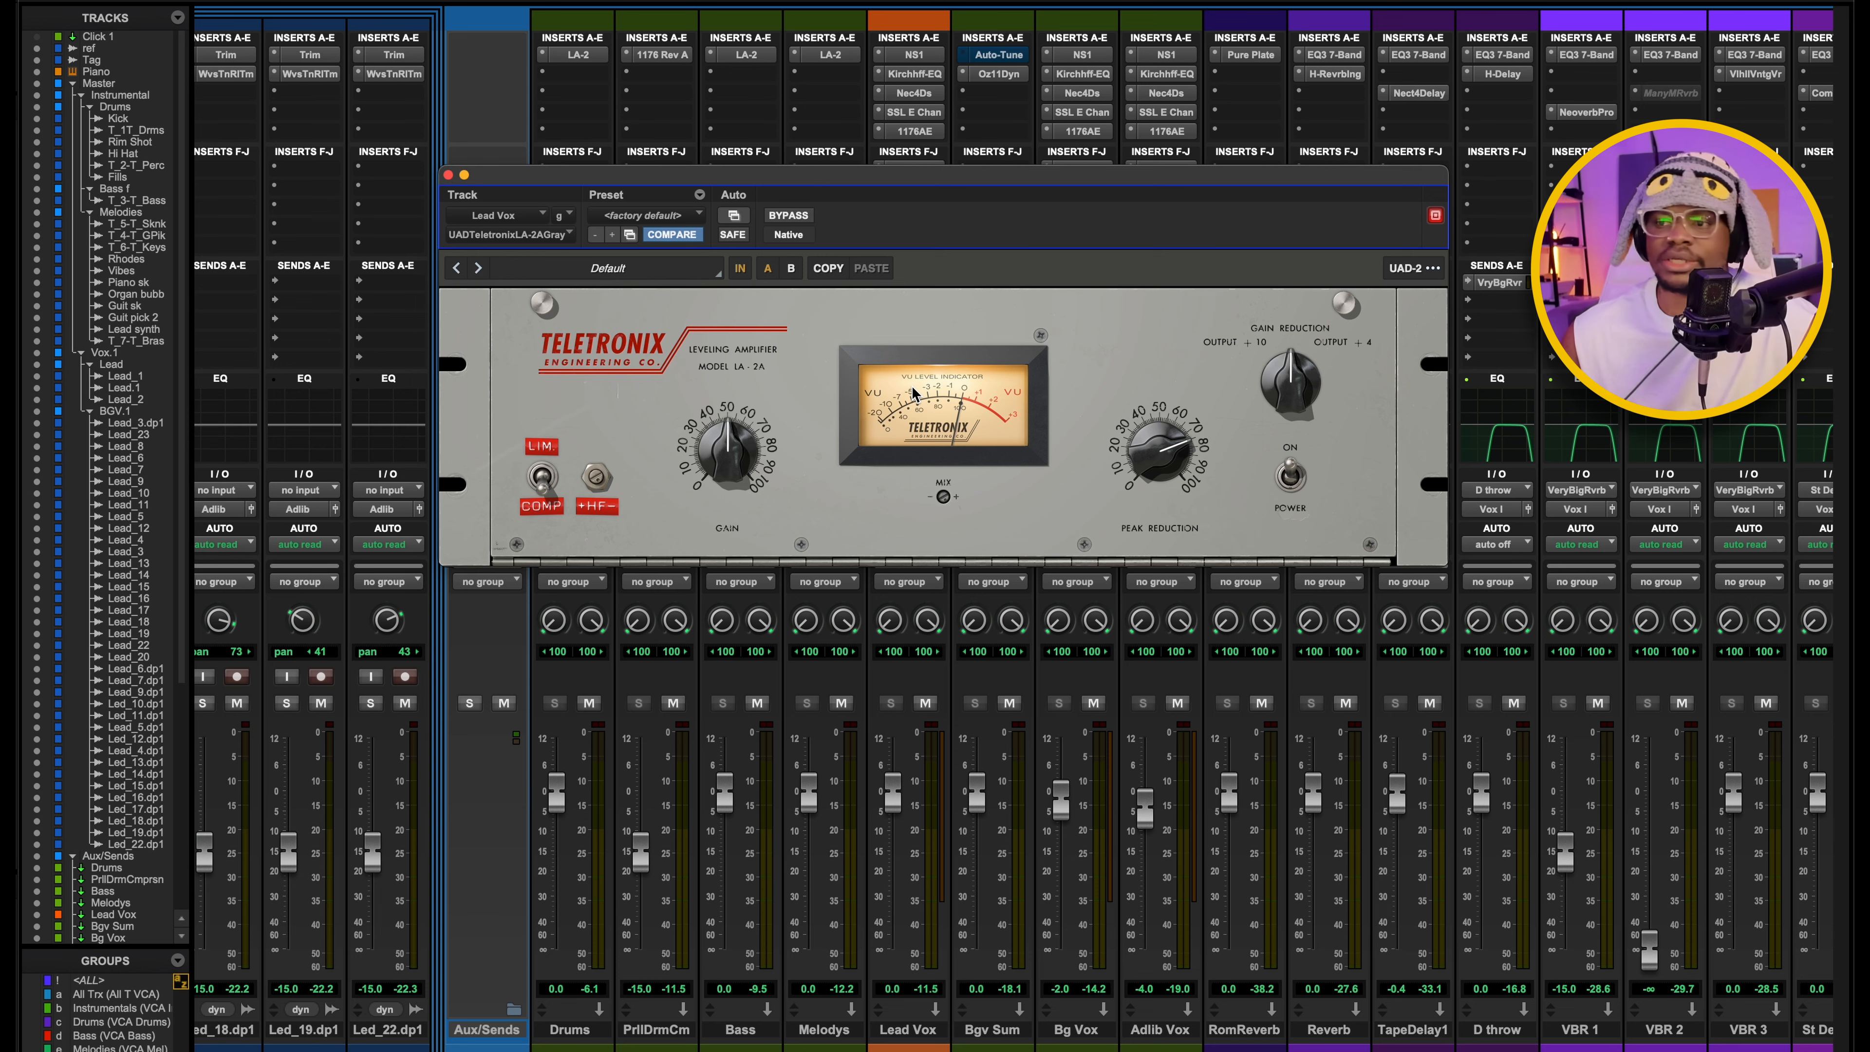
pyautogui.moveTo(908, 187); pyautogui.dragTo(987, 141)
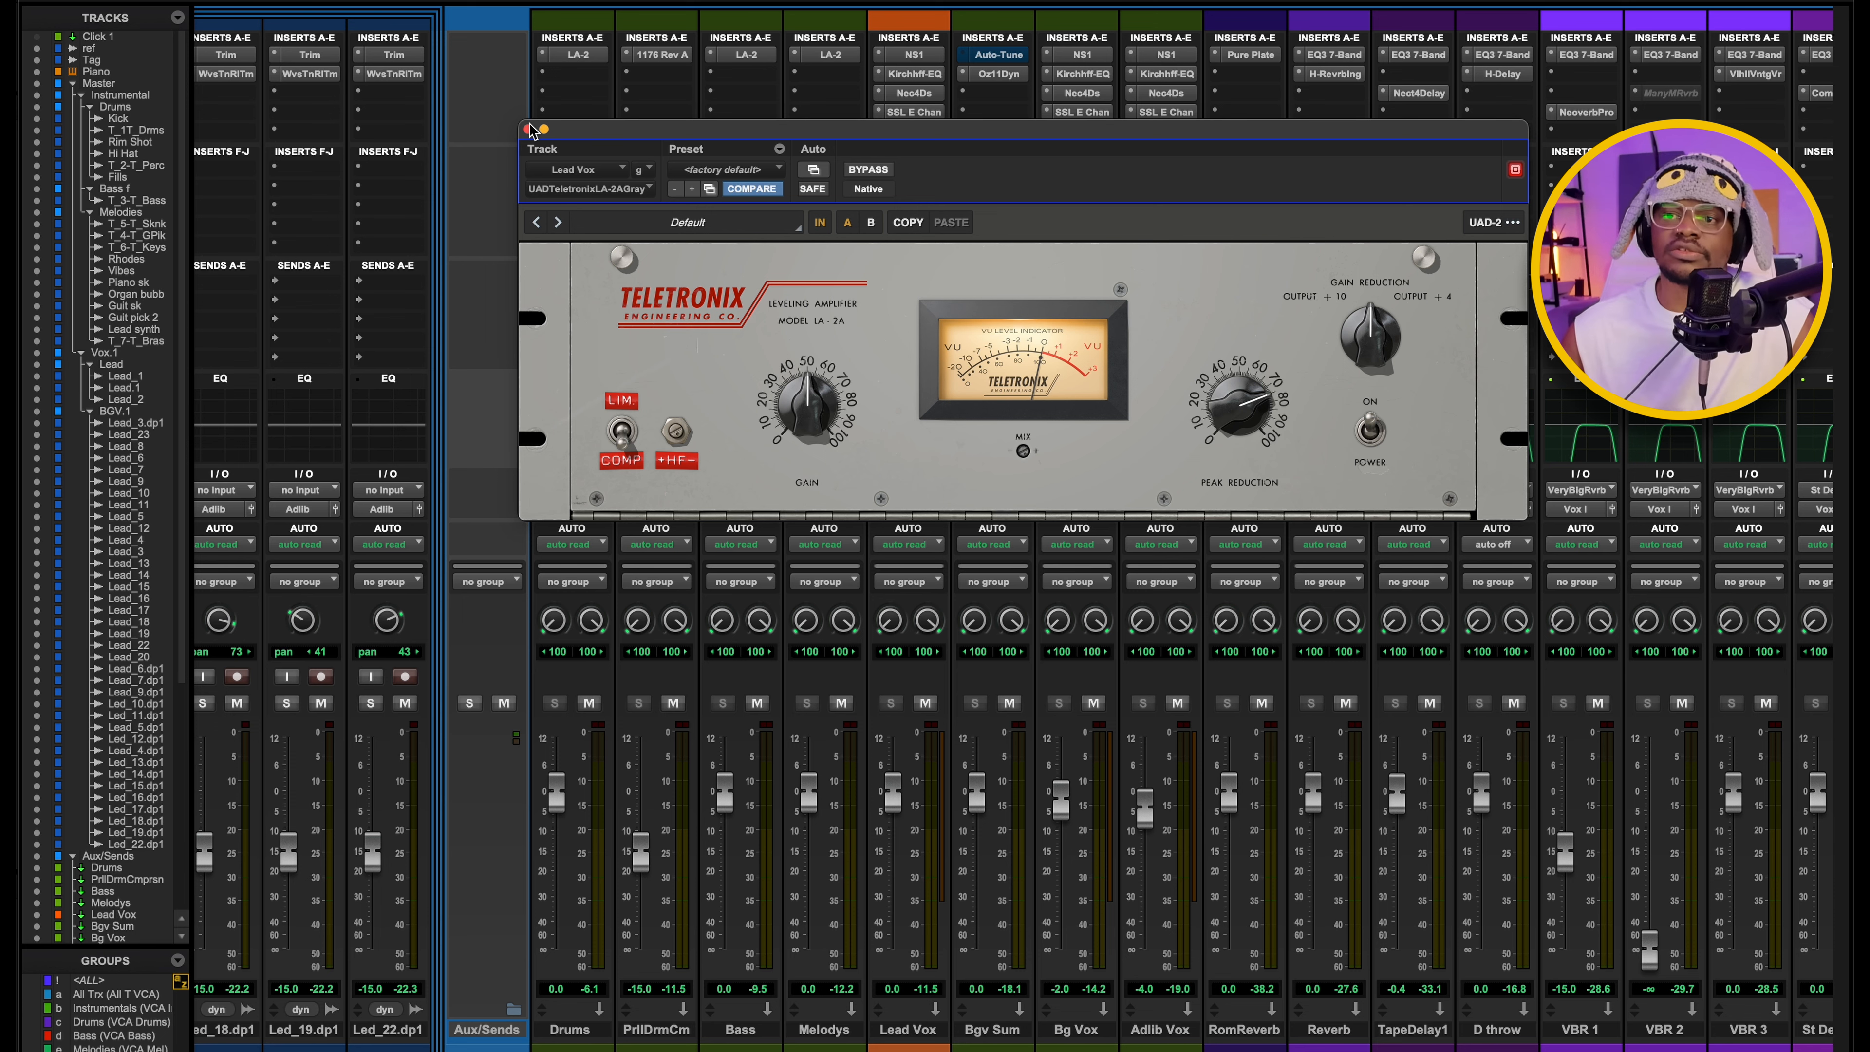
pyautogui.click(528, 129)
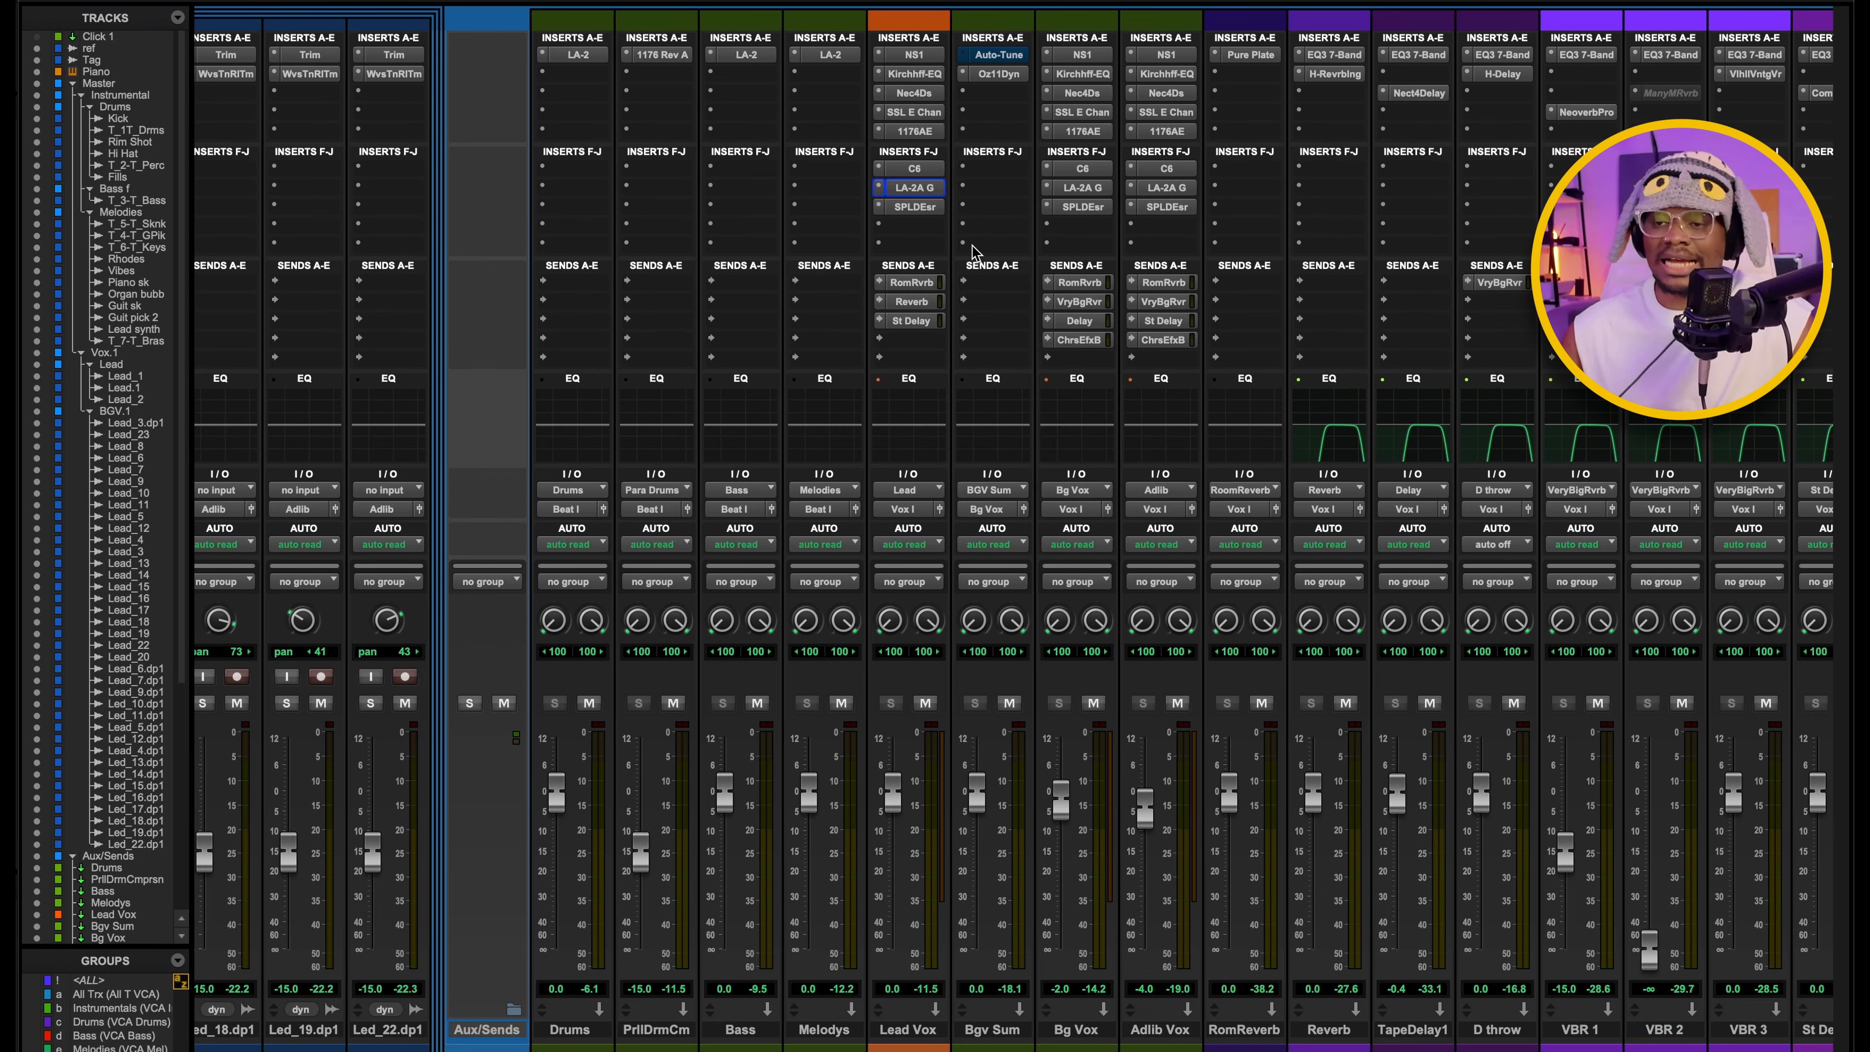
# Open the SPL De-Esser on Lead Vox to examine its S-Reduction amount and mode switches.
pyautogui.click(916, 208)
pyautogui.moveTo(950, 133); pyautogui.dragTo(1060, 273)
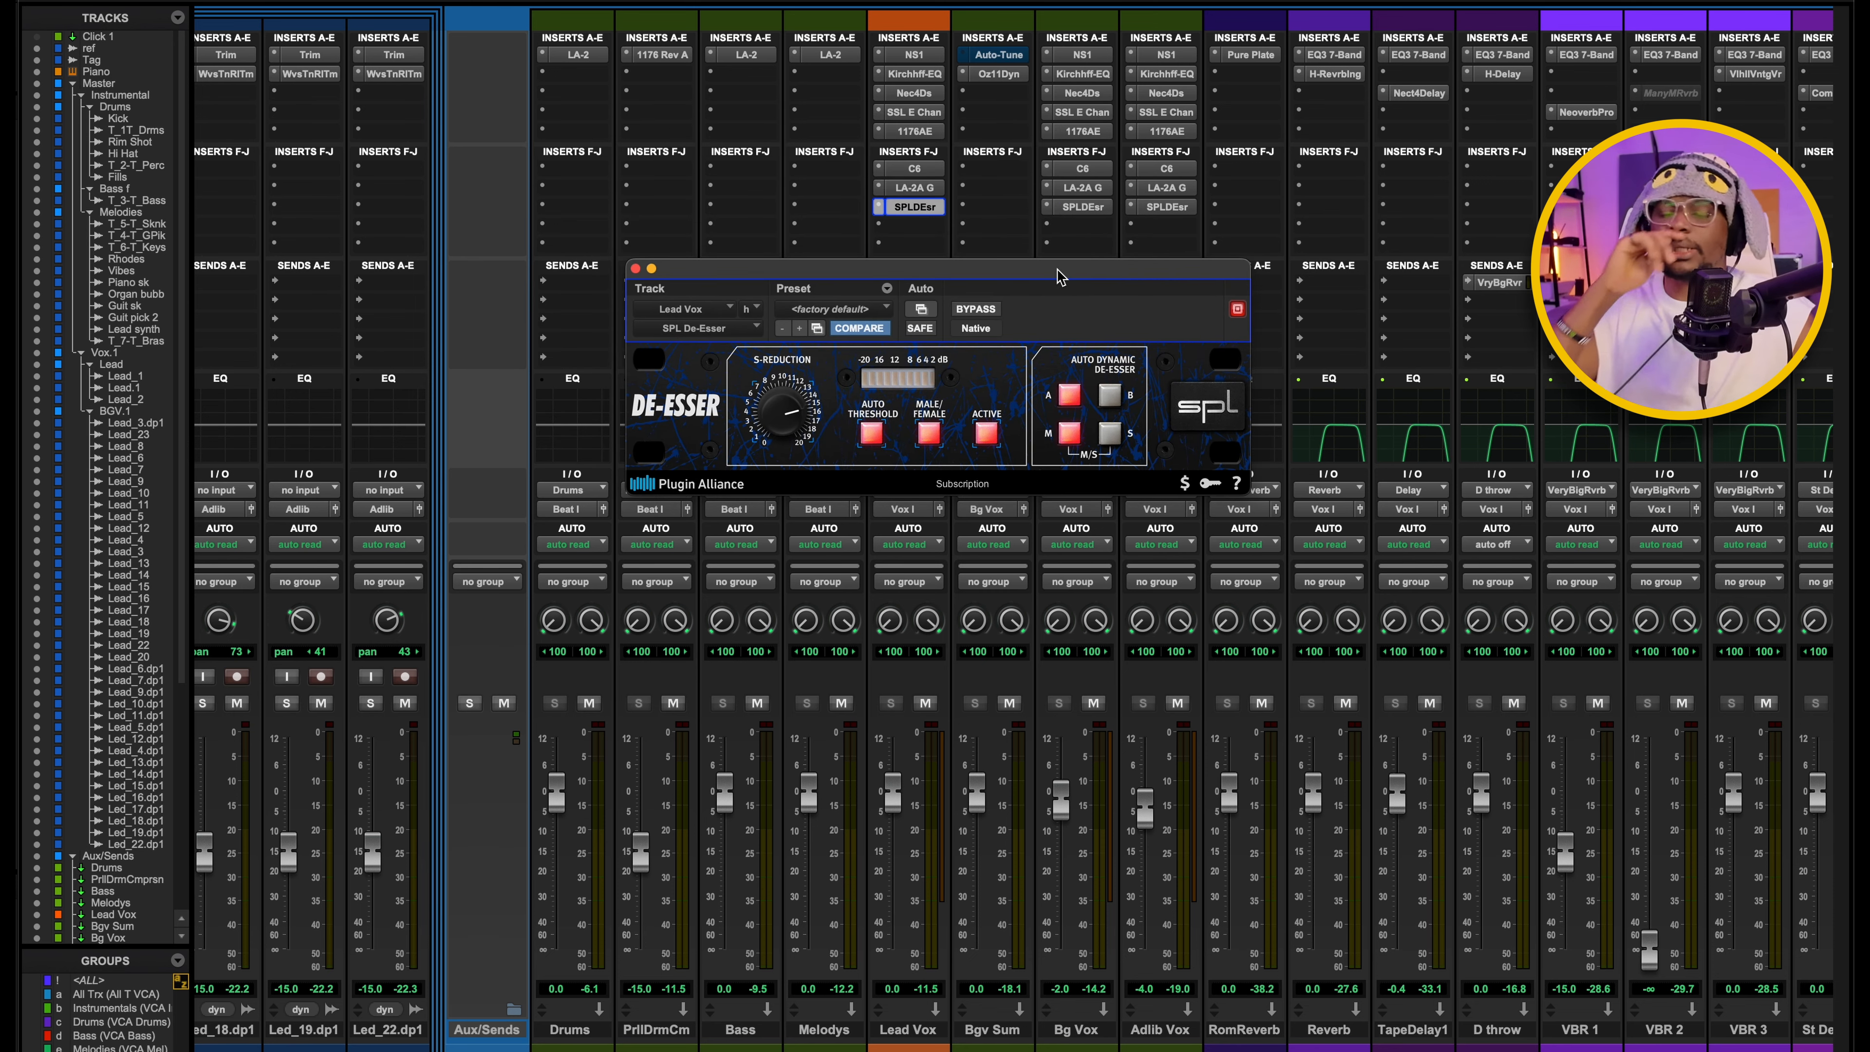
pyautogui.moveTo(1058, 276); pyautogui.dragTo(982, 245)
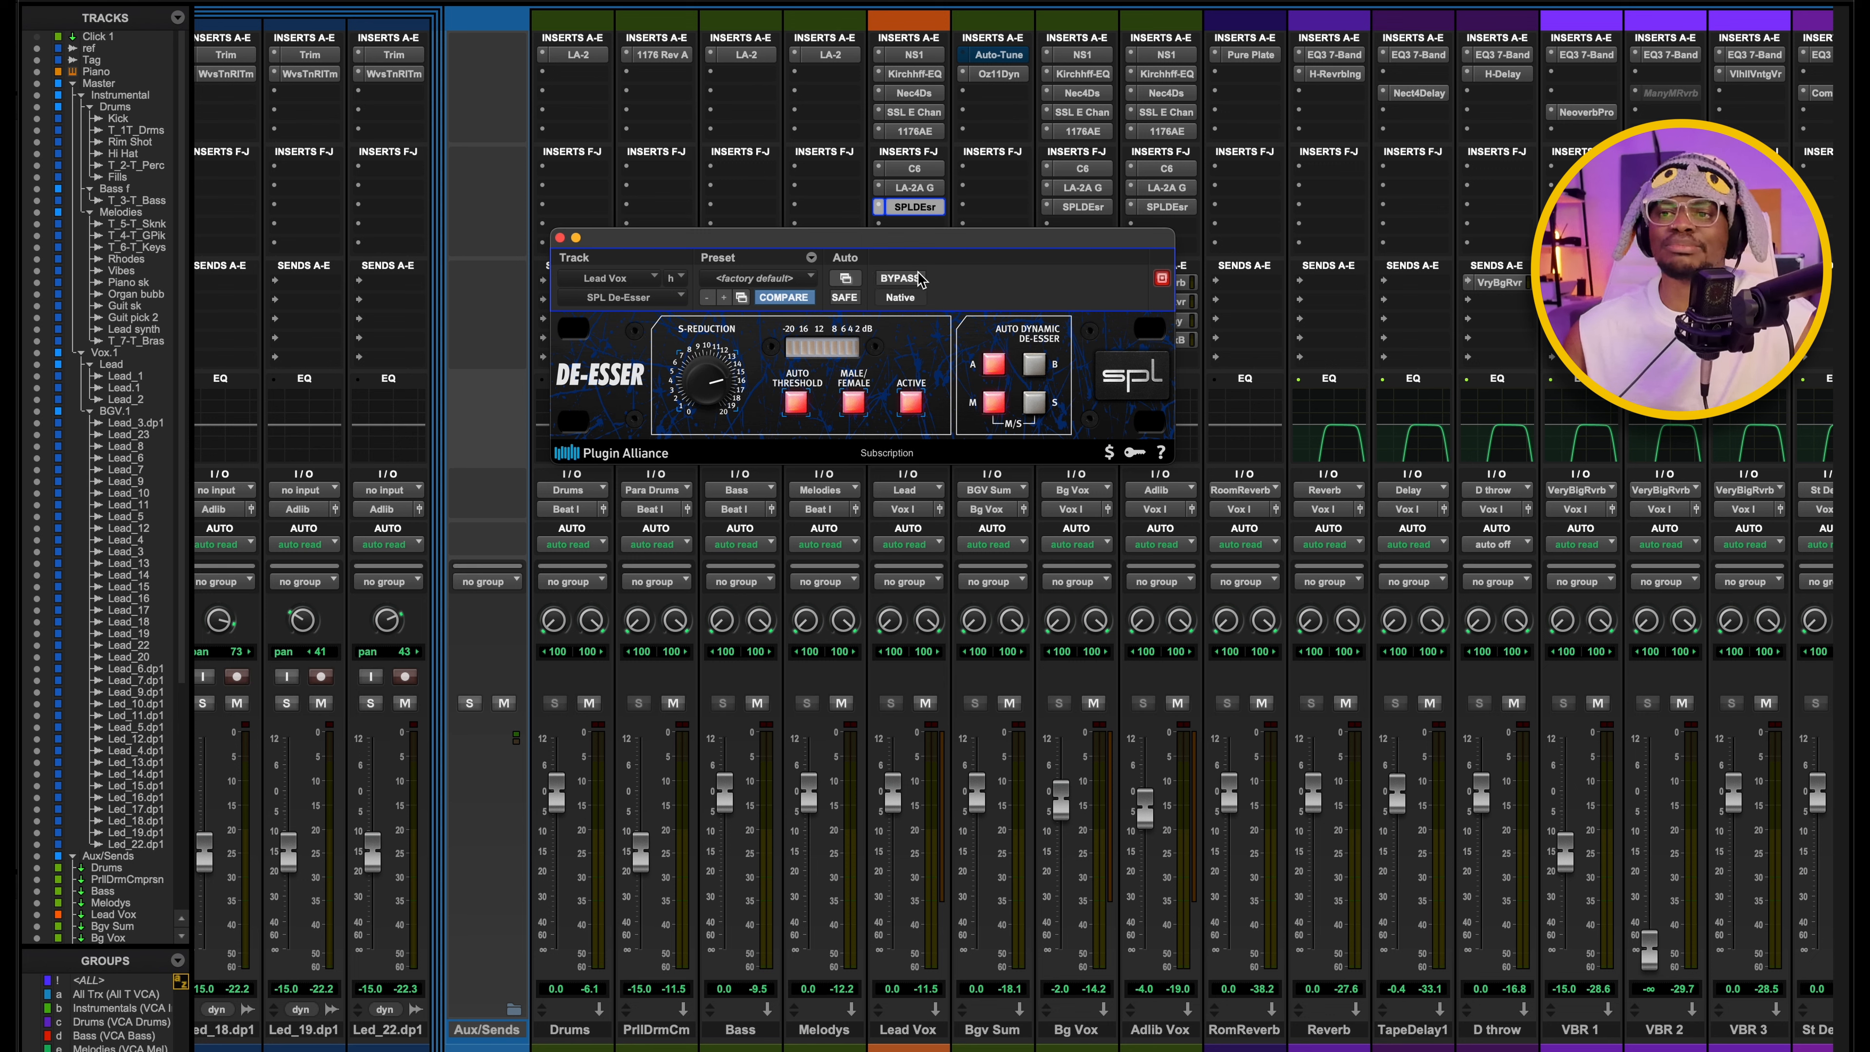
pyautogui.moveTo(914, 243); pyautogui.dragTo(977, 252)
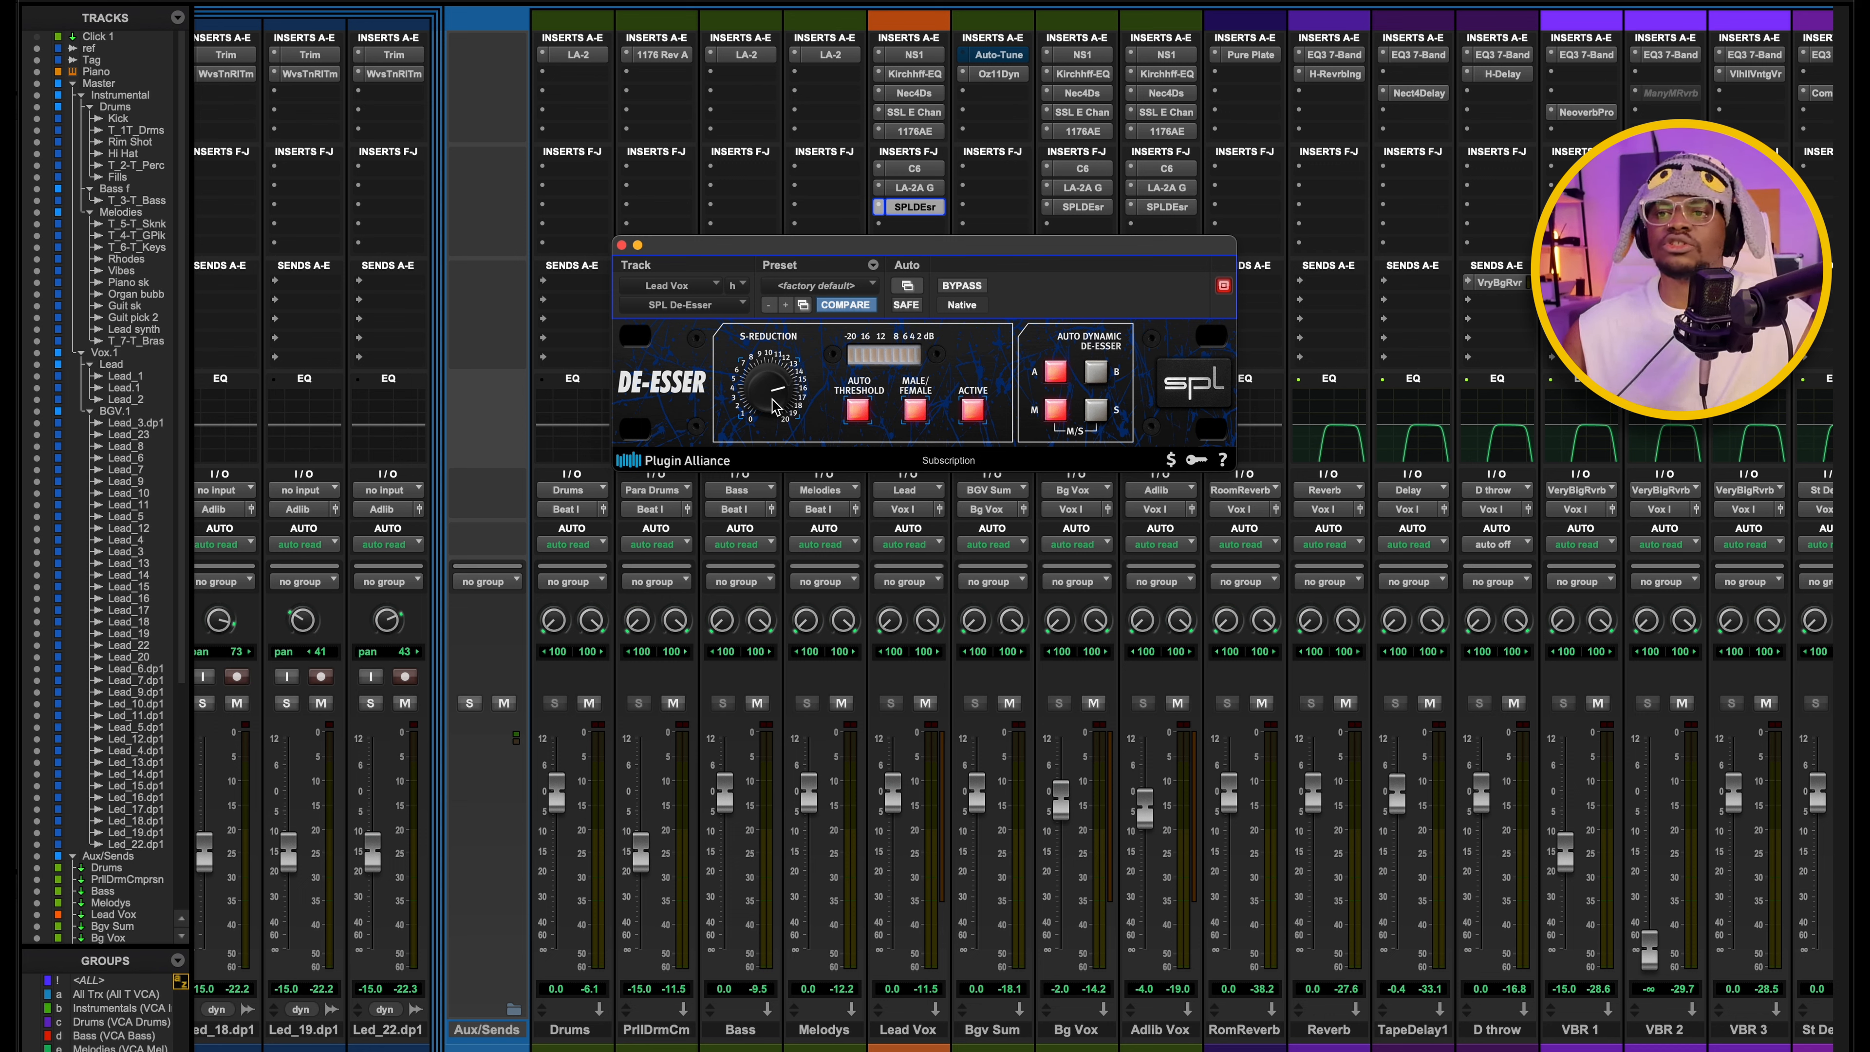
# Play the mix and audition higher and lower S-Reduction amounts on the Lead Vox SPL De-Esser.
pyautogui.press('space')
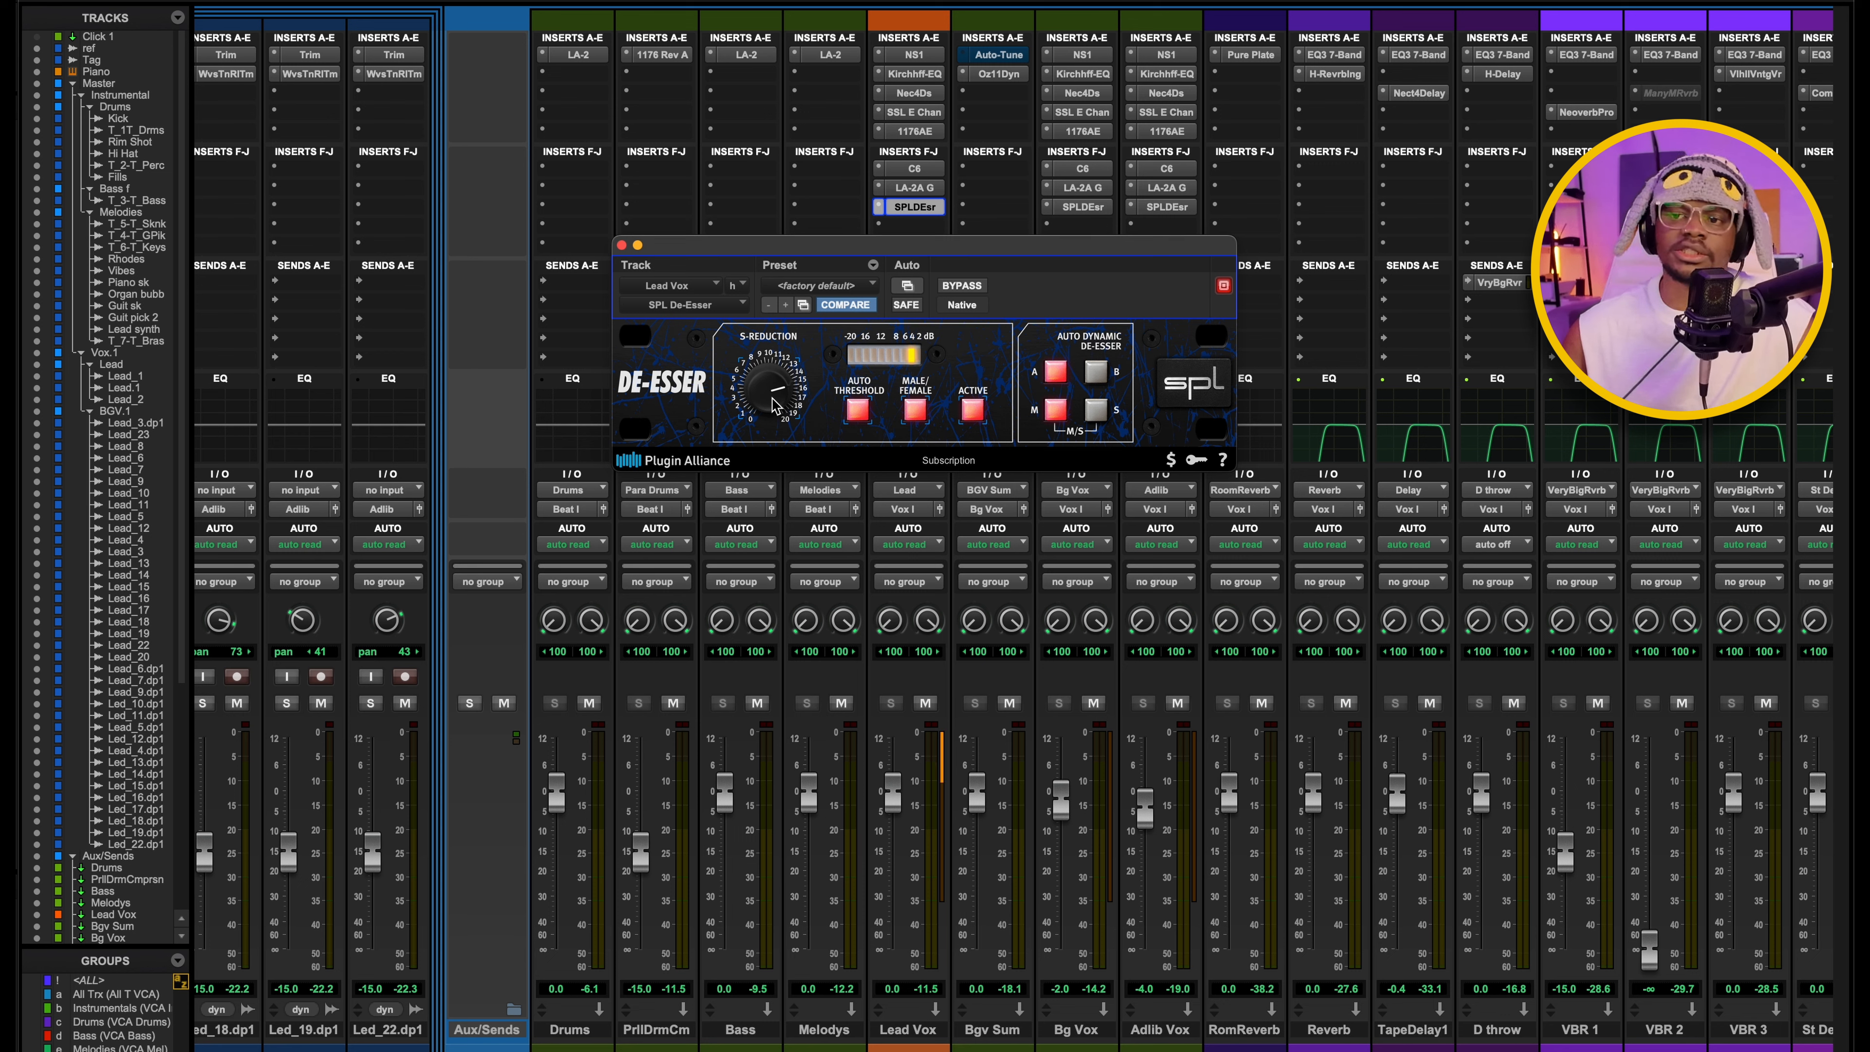
pyautogui.moveTo(774, 398); pyautogui.dragTo(767, 317)
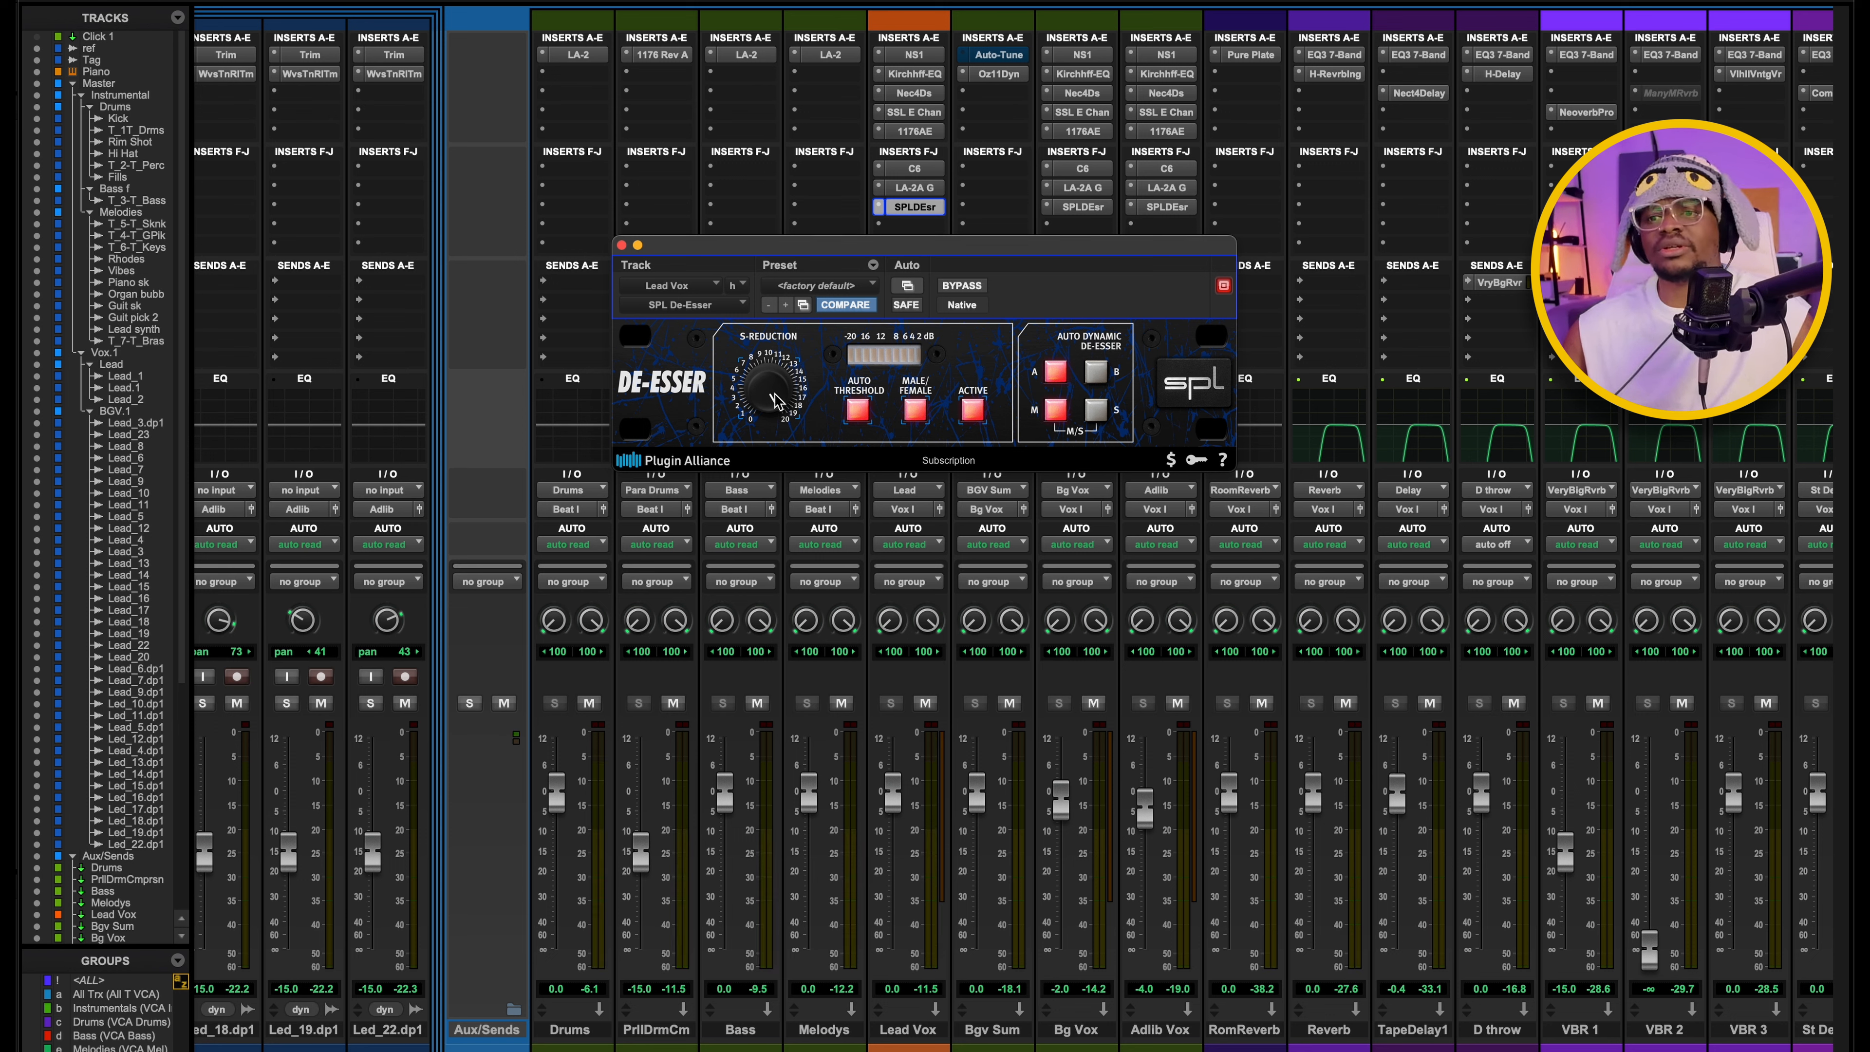
pyautogui.press('space')
pyautogui.moveTo(775, 394); pyautogui.dragTo(778, 509)
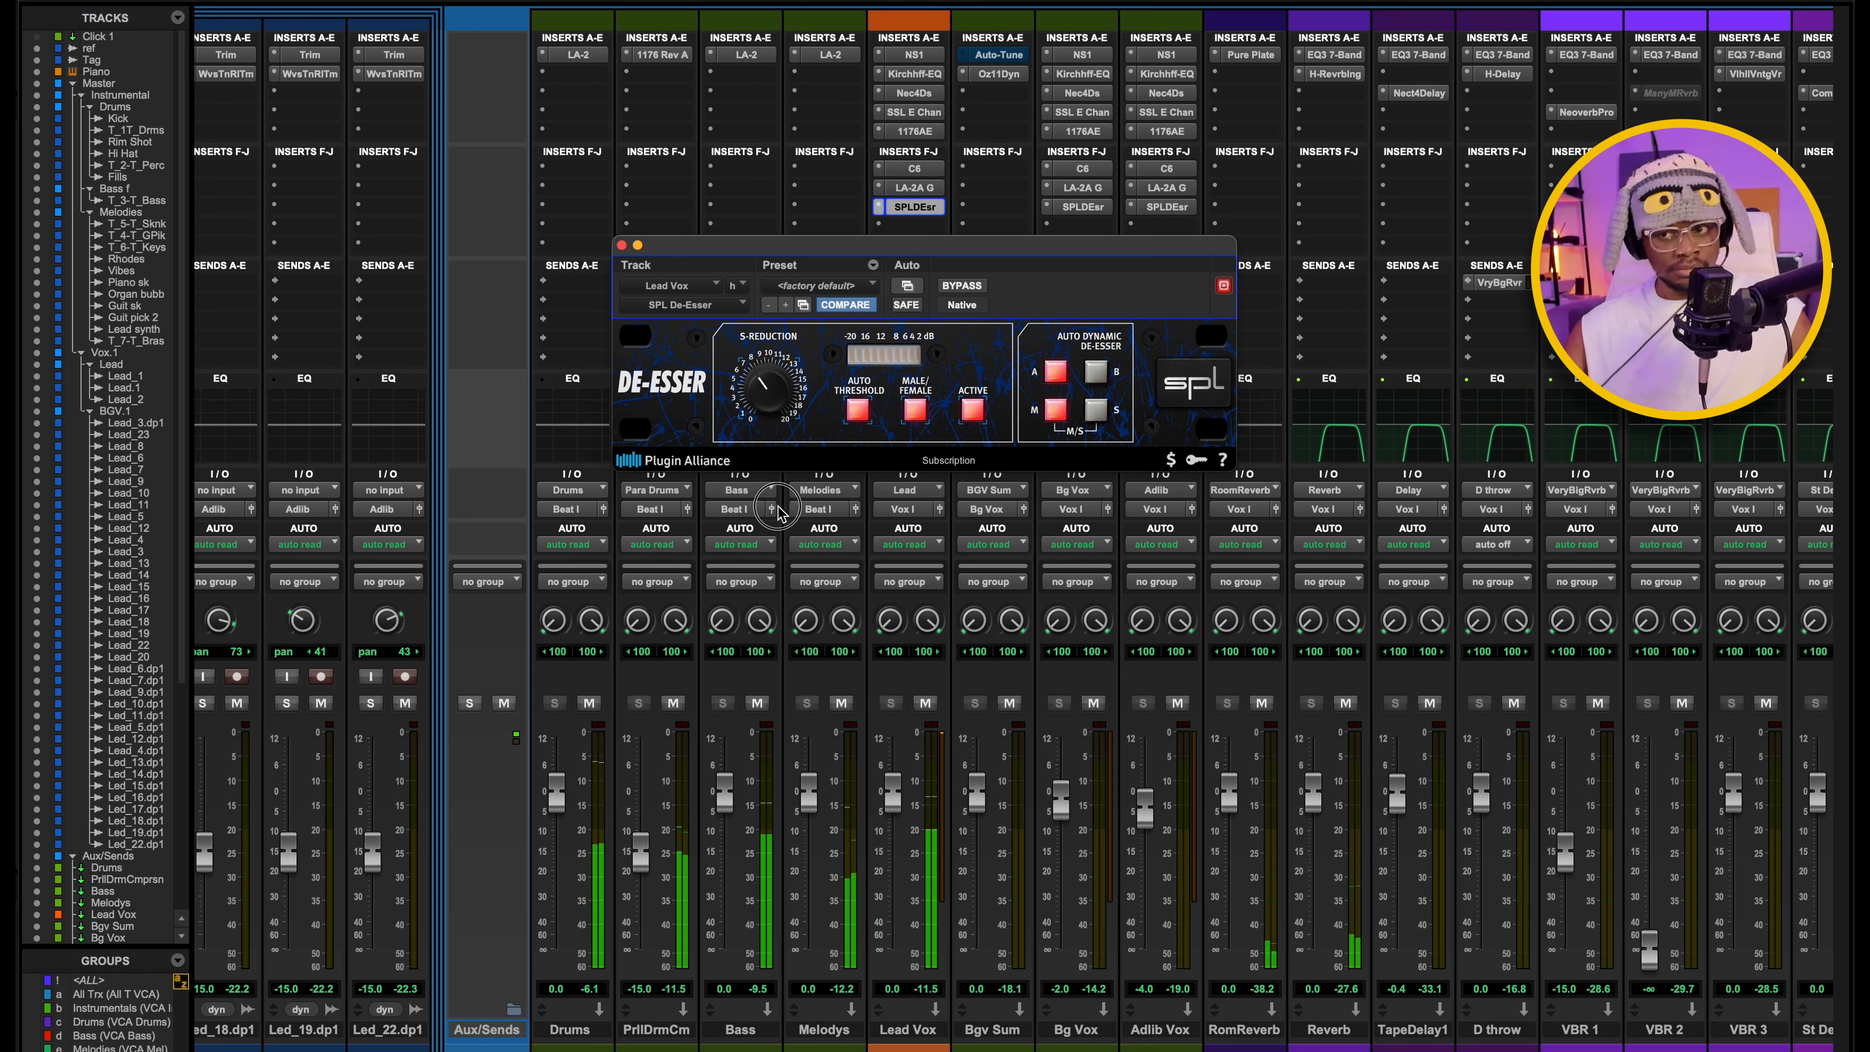
pyautogui.moveTo(779, 505); pyautogui.dragTo(778, 483)
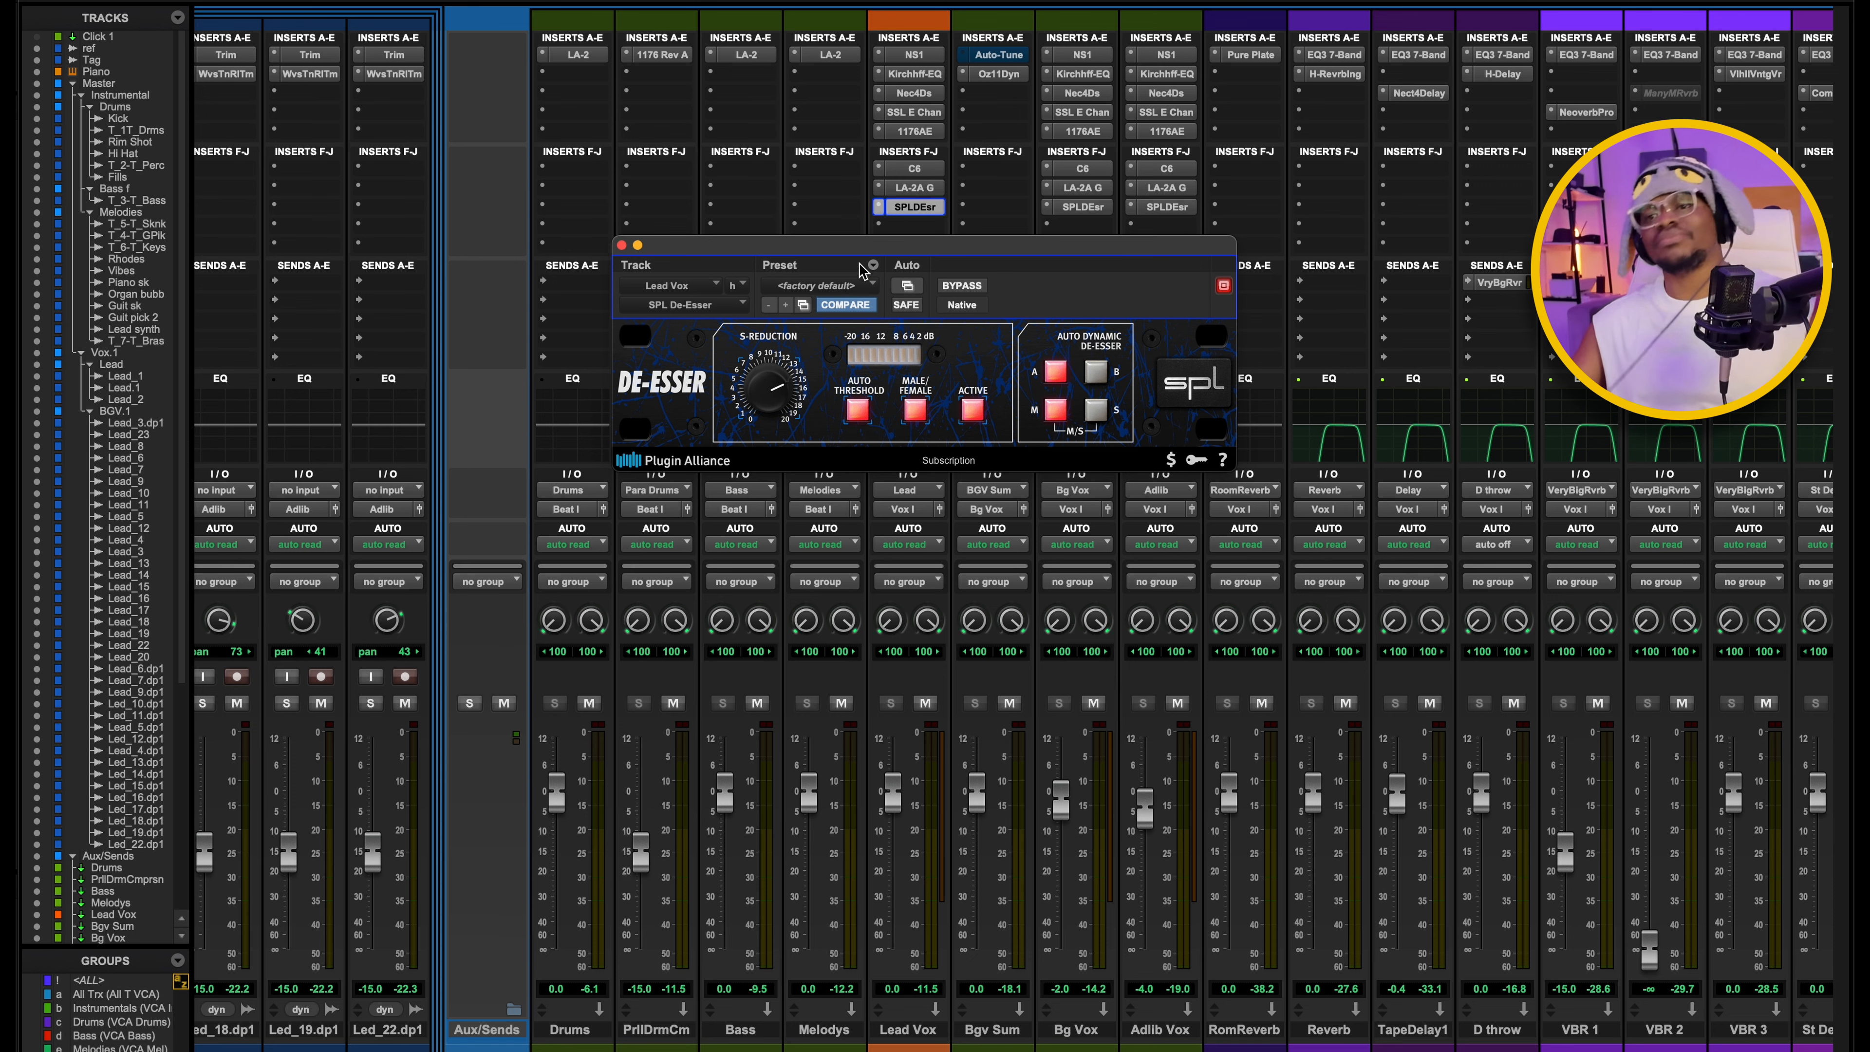
# Examine the SPL De-Esser's Auto Threshold, Male/Female and M/S settings on Lead Vox, then close it.
pyautogui.moveTo(851, 244); pyautogui.dragTo(849, 330)
pyautogui.moveTo(652, 367); pyautogui.dragTo(666, 259)
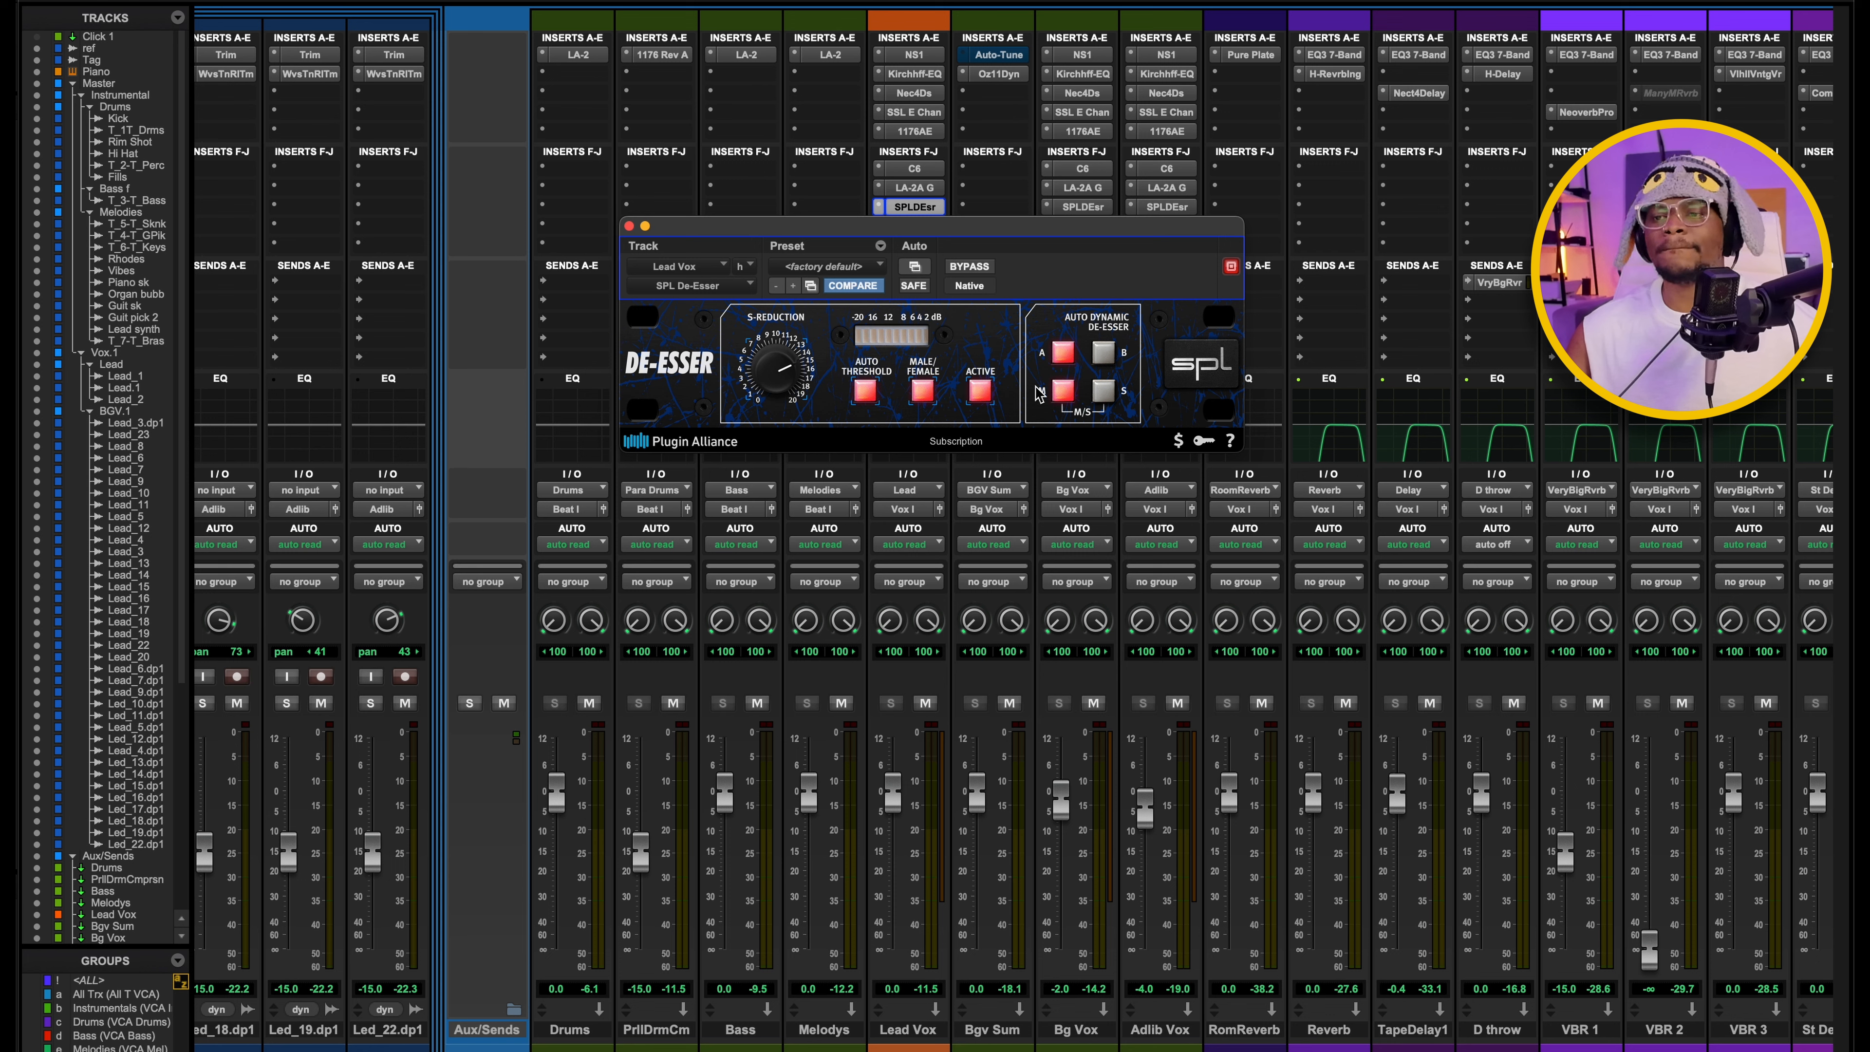
pyautogui.moveTo(1024, 239); pyautogui.dragTo(995, 389)
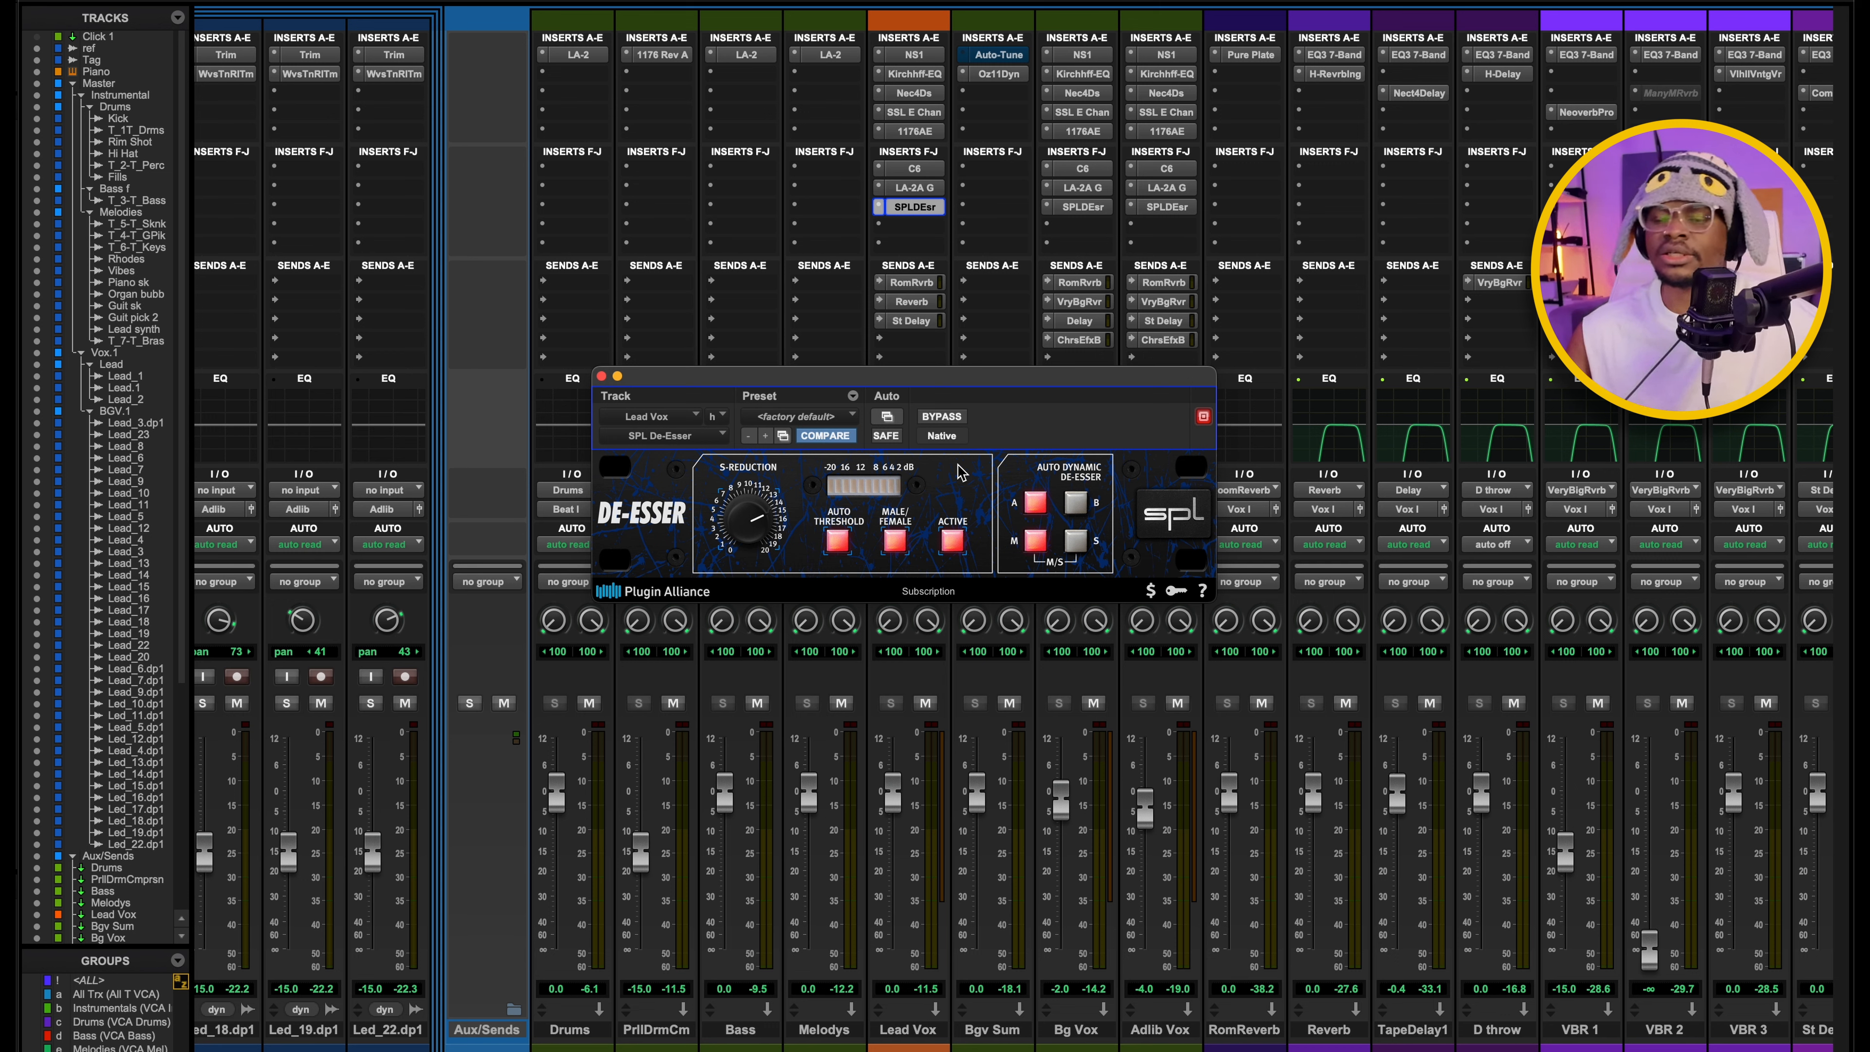
pyautogui.moveTo(893, 382); pyautogui.dragTo(871, 384)
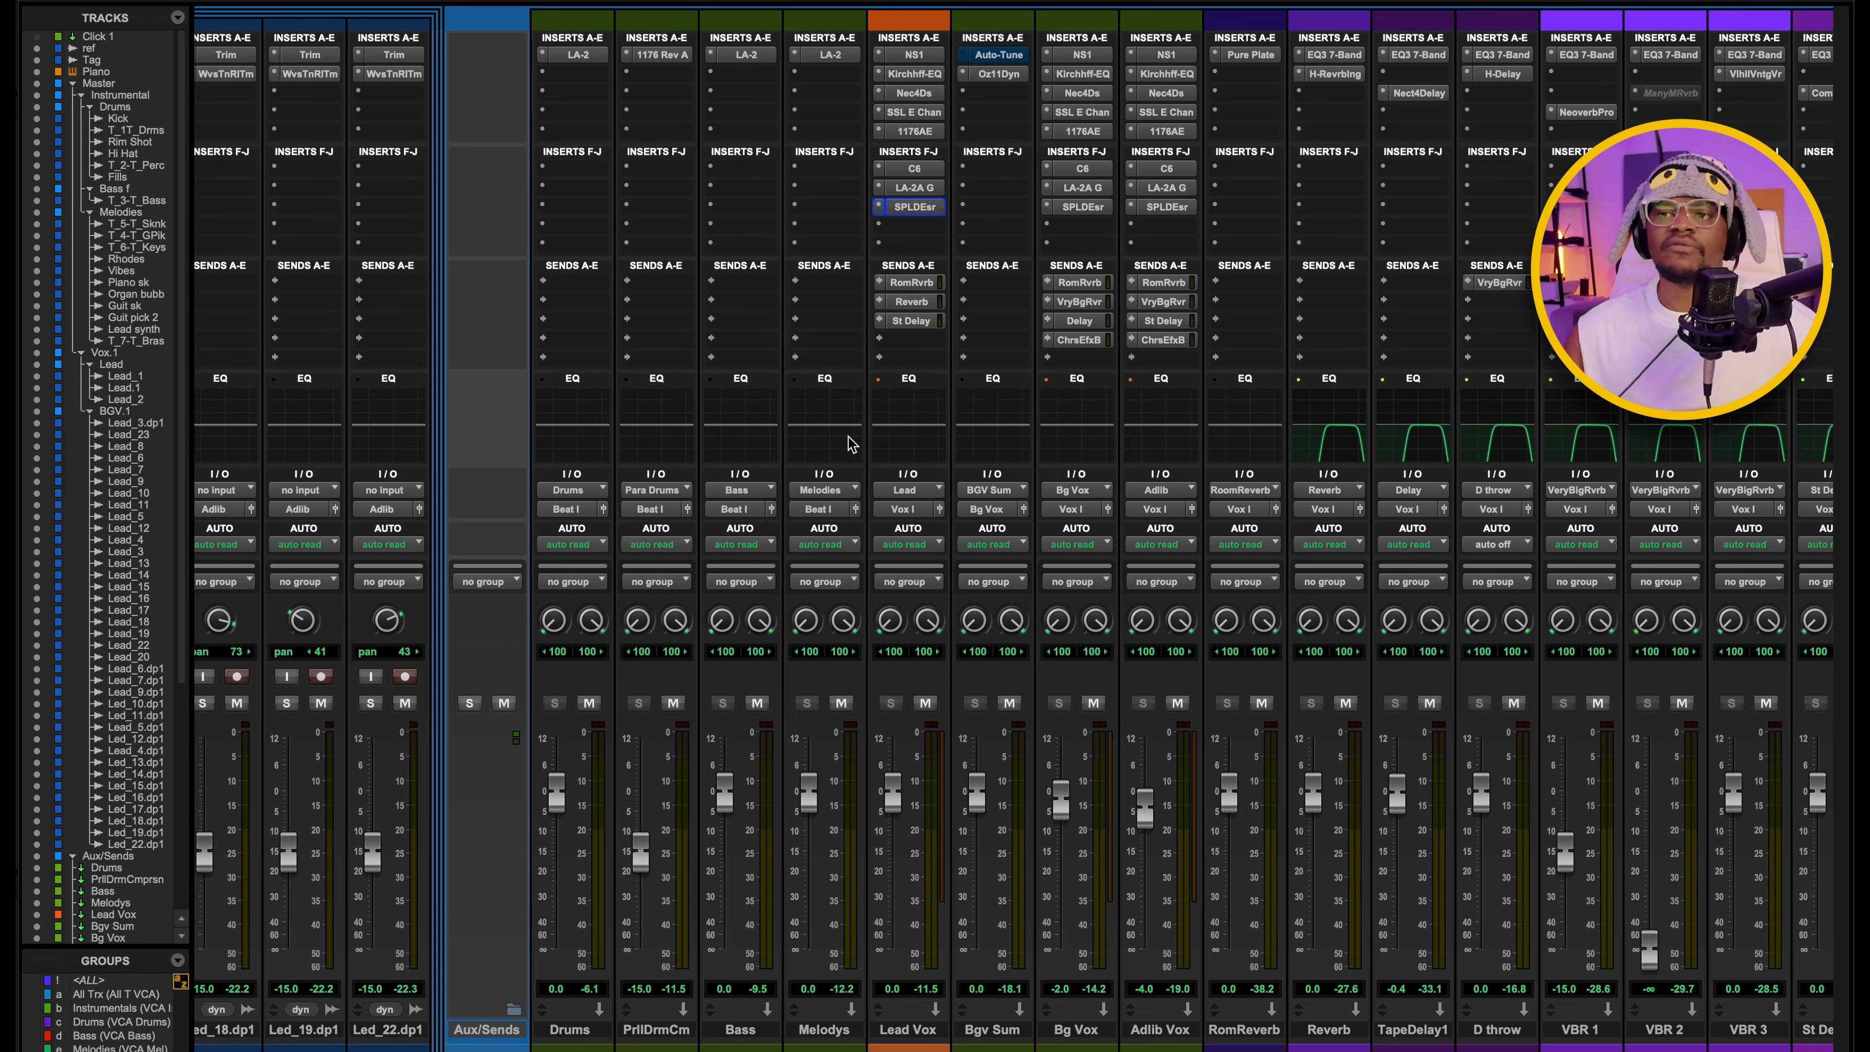
# Open and close the Lead Vox sends to Room Reverb, Reverb and St Delay to check their levels.
pyautogui.click(915, 287)
pyautogui.click(915, 288)
pyautogui.click(914, 304)
pyautogui.click(914, 304)
pyautogui.click(921, 325)
pyautogui.click(920, 324)
pyautogui.click(916, 285)
pyautogui.click(916, 285)
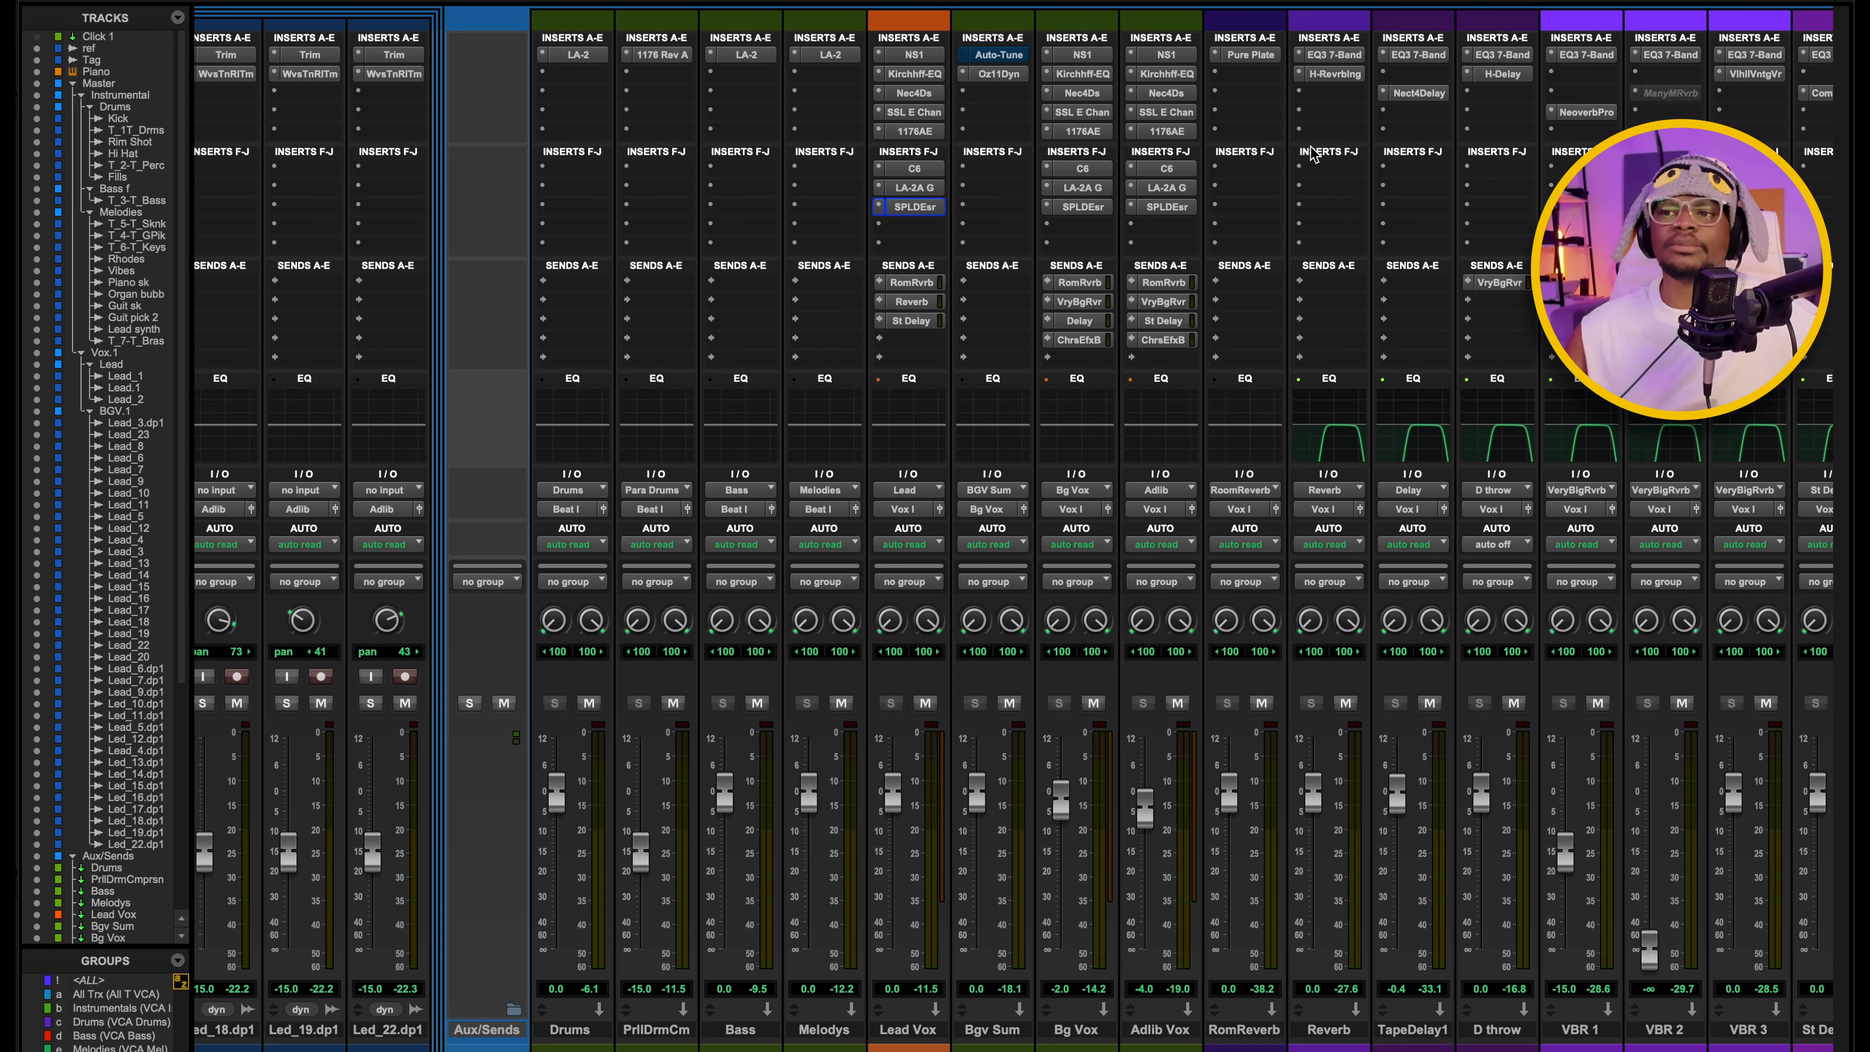
# Open the UAD Pure Plate on Room Reverb to examine its low cut, pre-delay and reverb time, then close it.
pyautogui.click(1239, 62)
pyautogui.moveTo(944, 311); pyautogui.dragTo(989, 52)
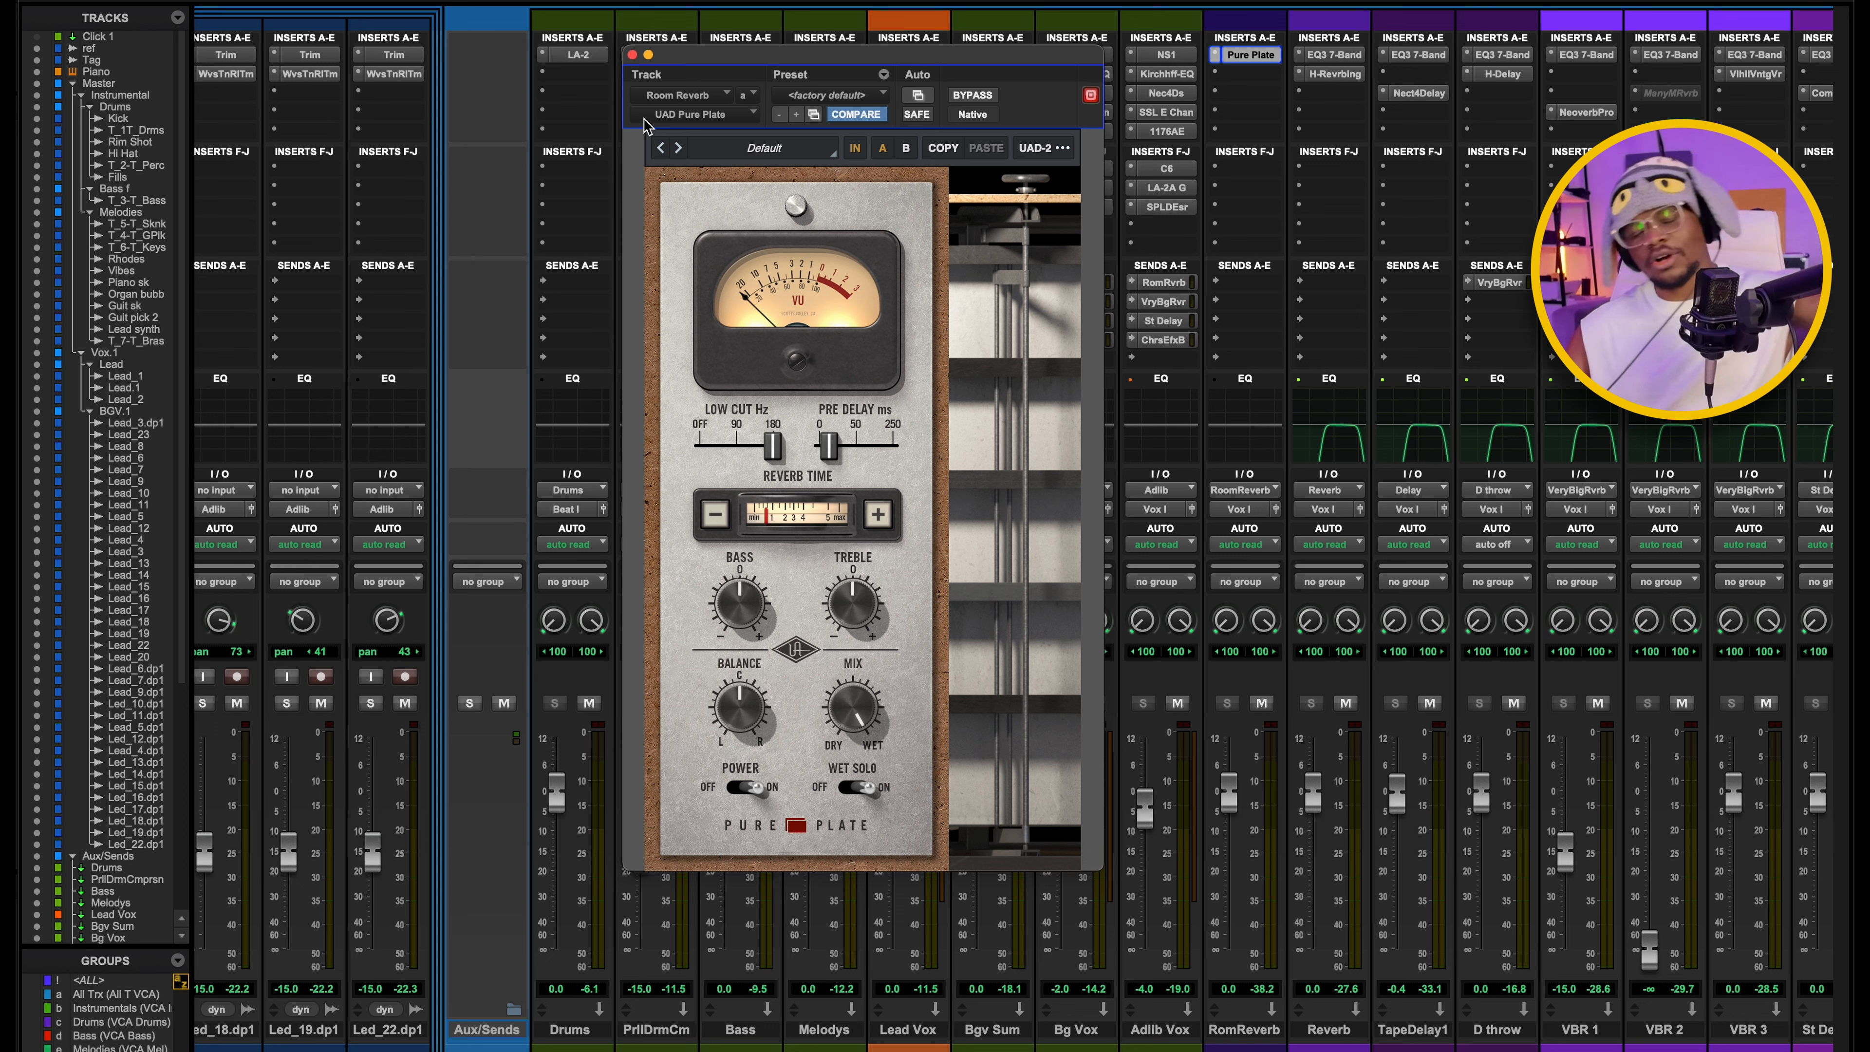
pyautogui.click(631, 54)
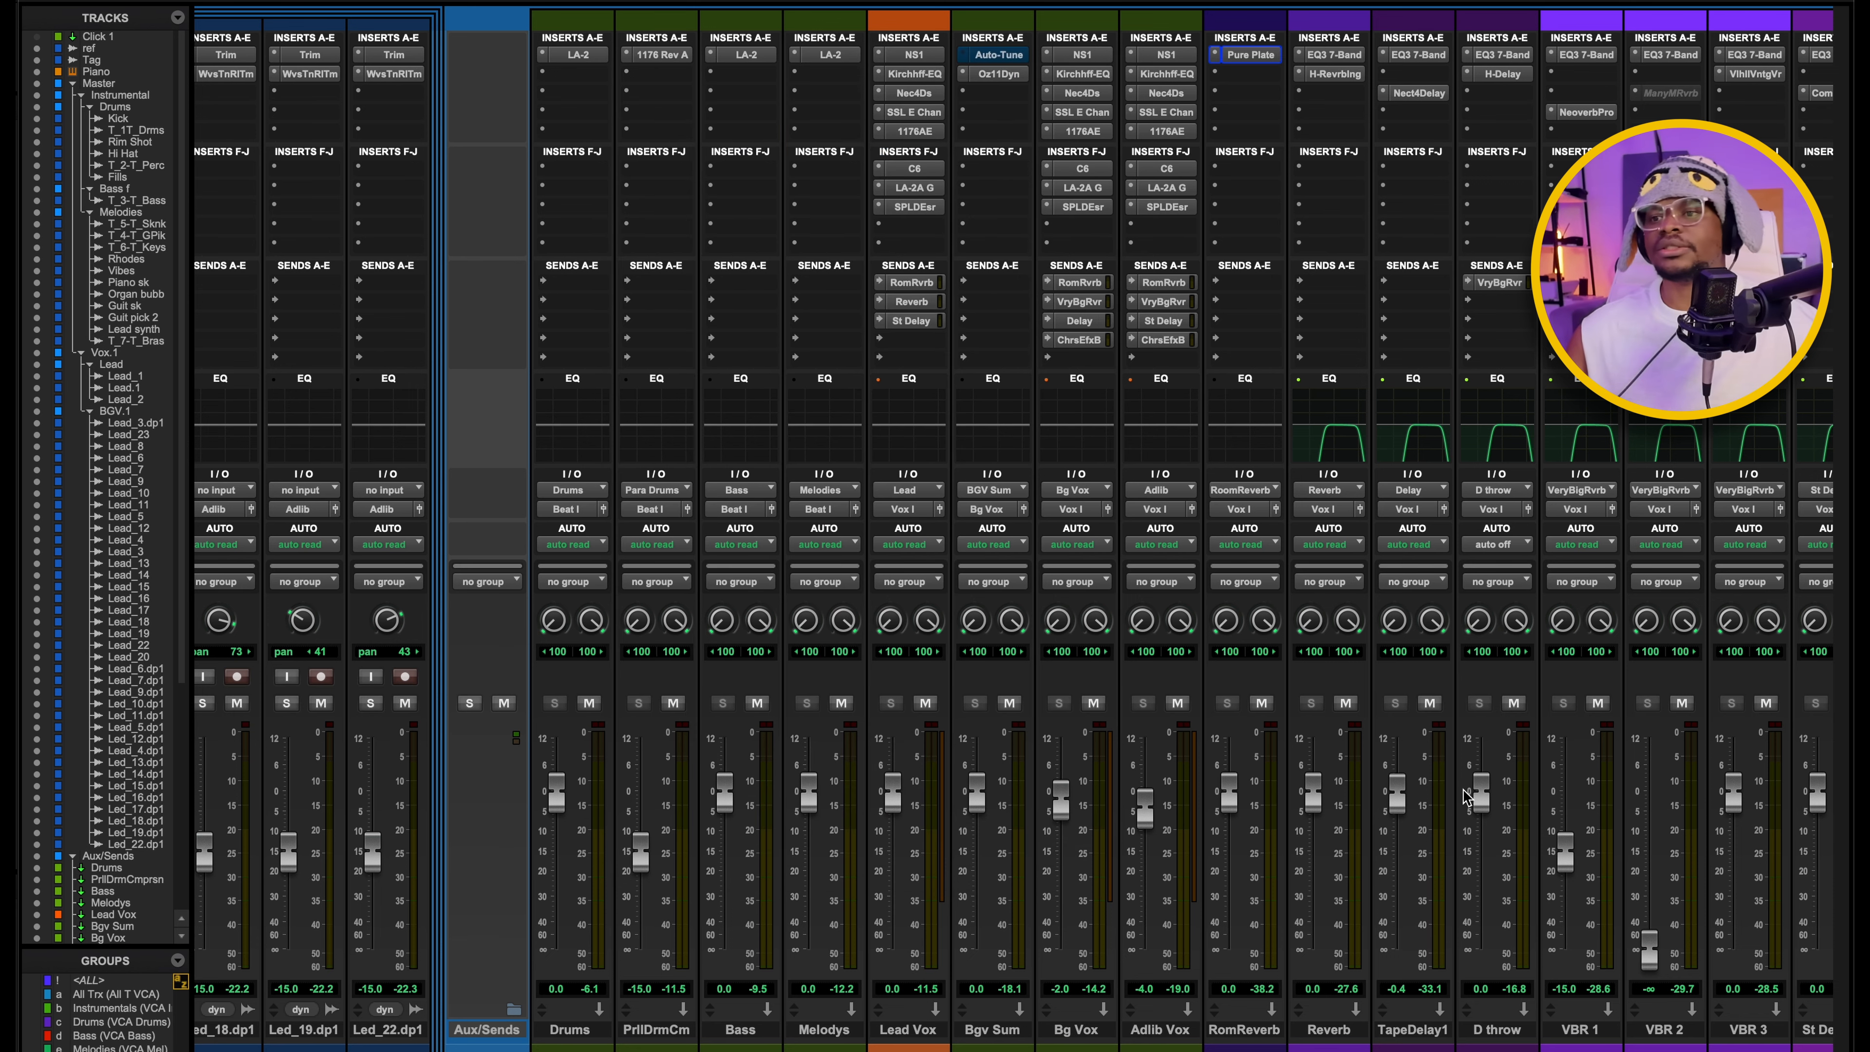
# Open the H-Reverb on the Reverb aux to examine its settings, then close it.
pyautogui.click(1334, 74)
pyautogui.moveTo(625, 70); pyautogui.dragTo(589, 168)
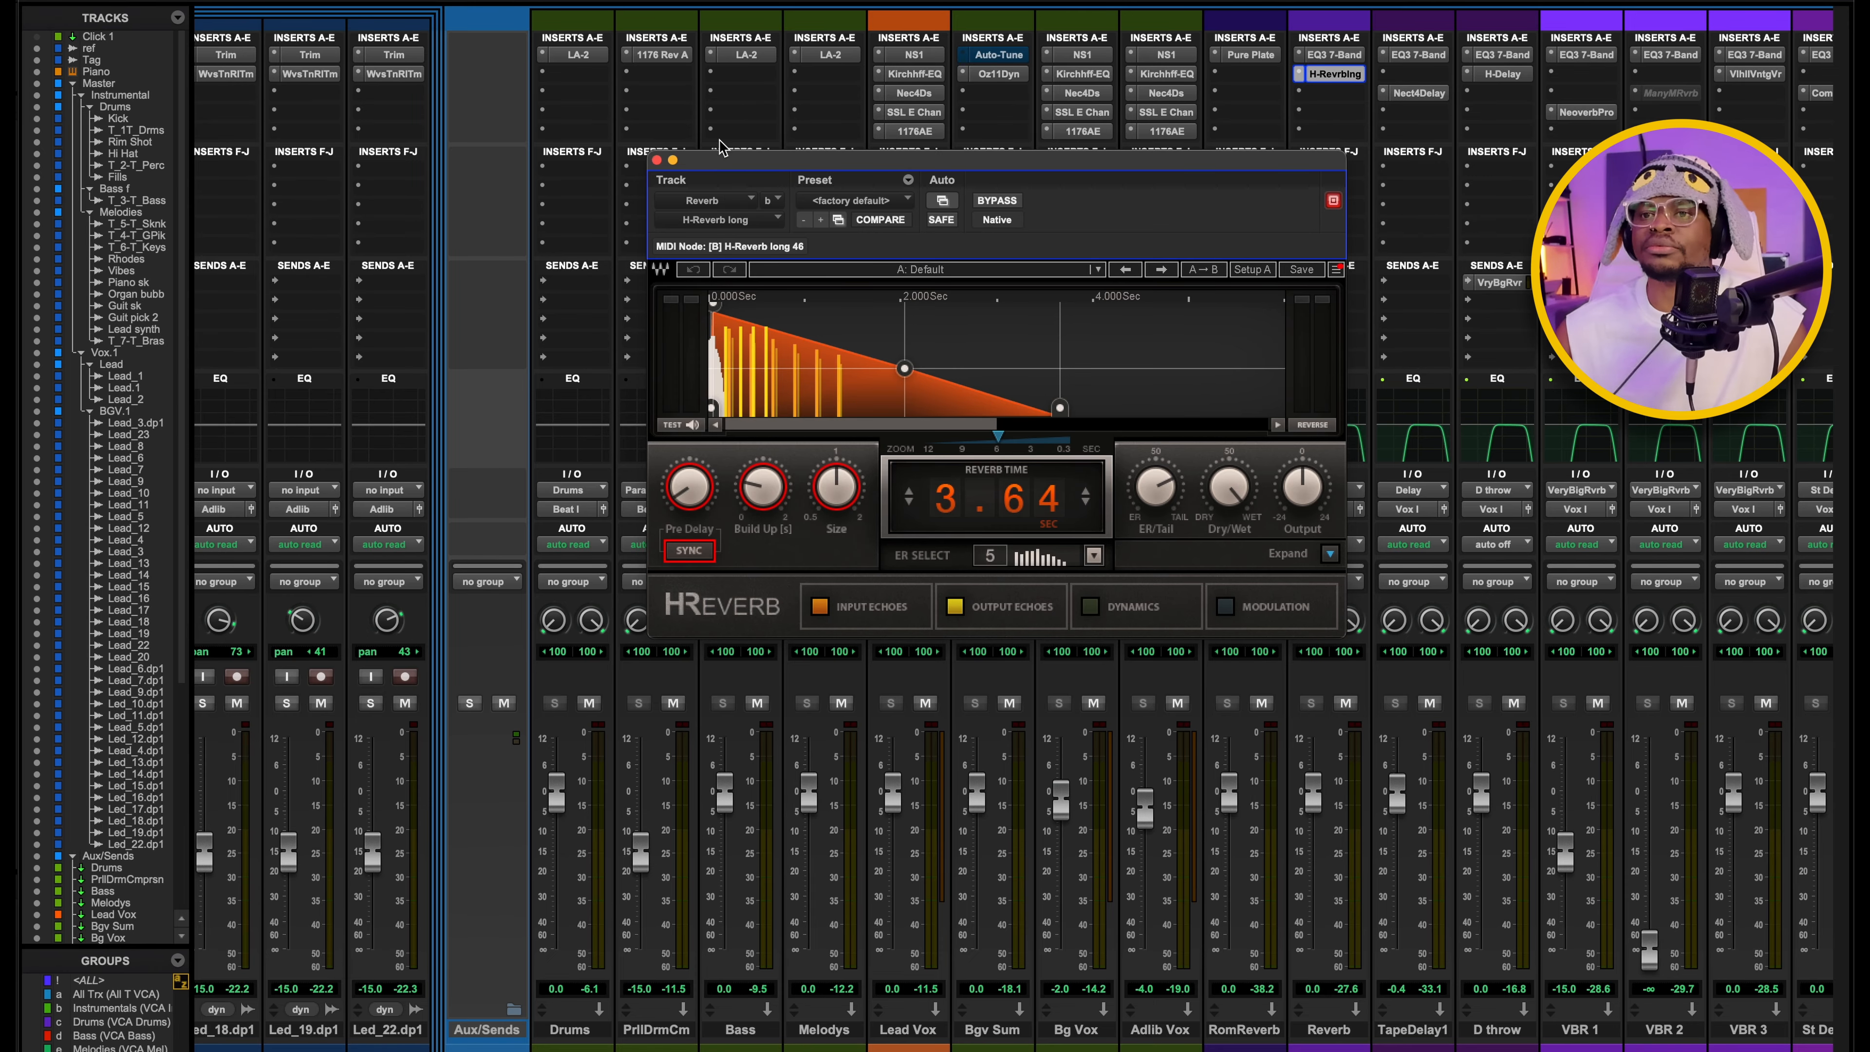
pyautogui.click(663, 167)
# Check the Lead Vox send to St Delay, then open the Comeback Kid on St Delay 1 to examine its delay settings.
pyautogui.click(912, 320)
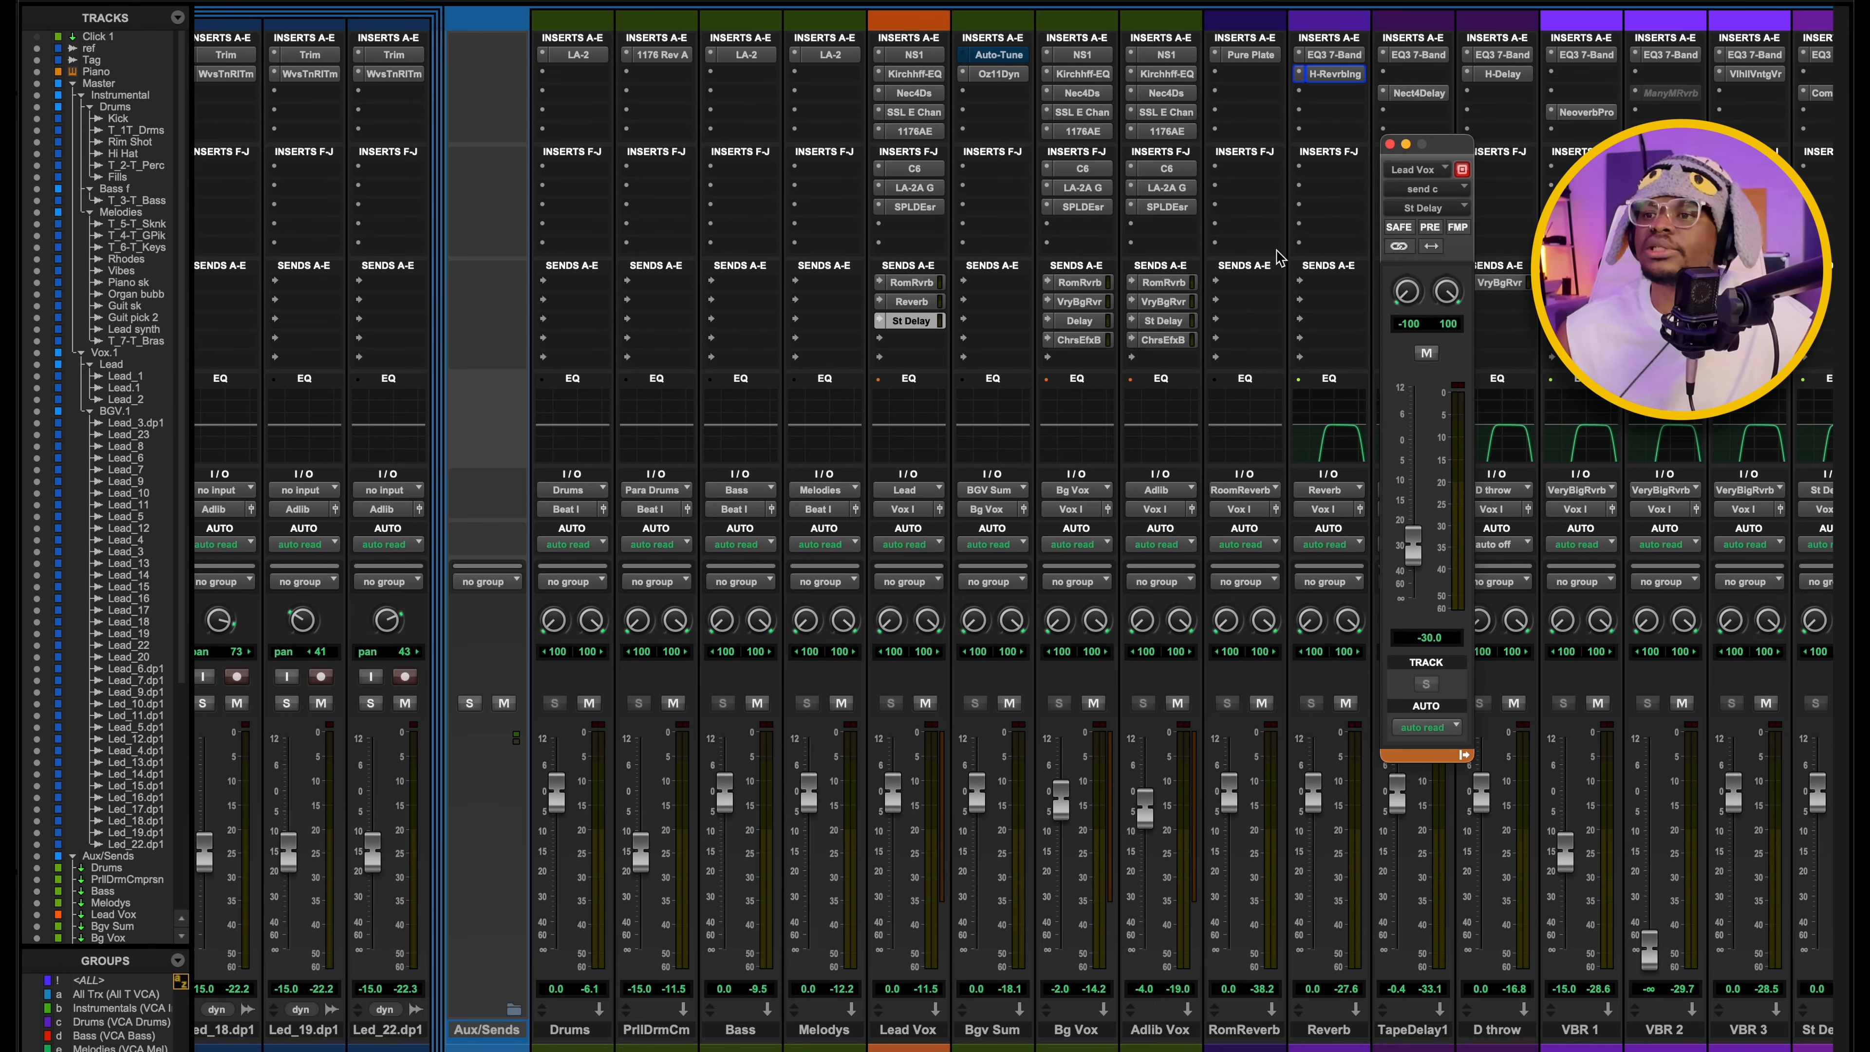
pyautogui.click(1390, 144)
pyautogui.hscroll(5, 1319, 92)
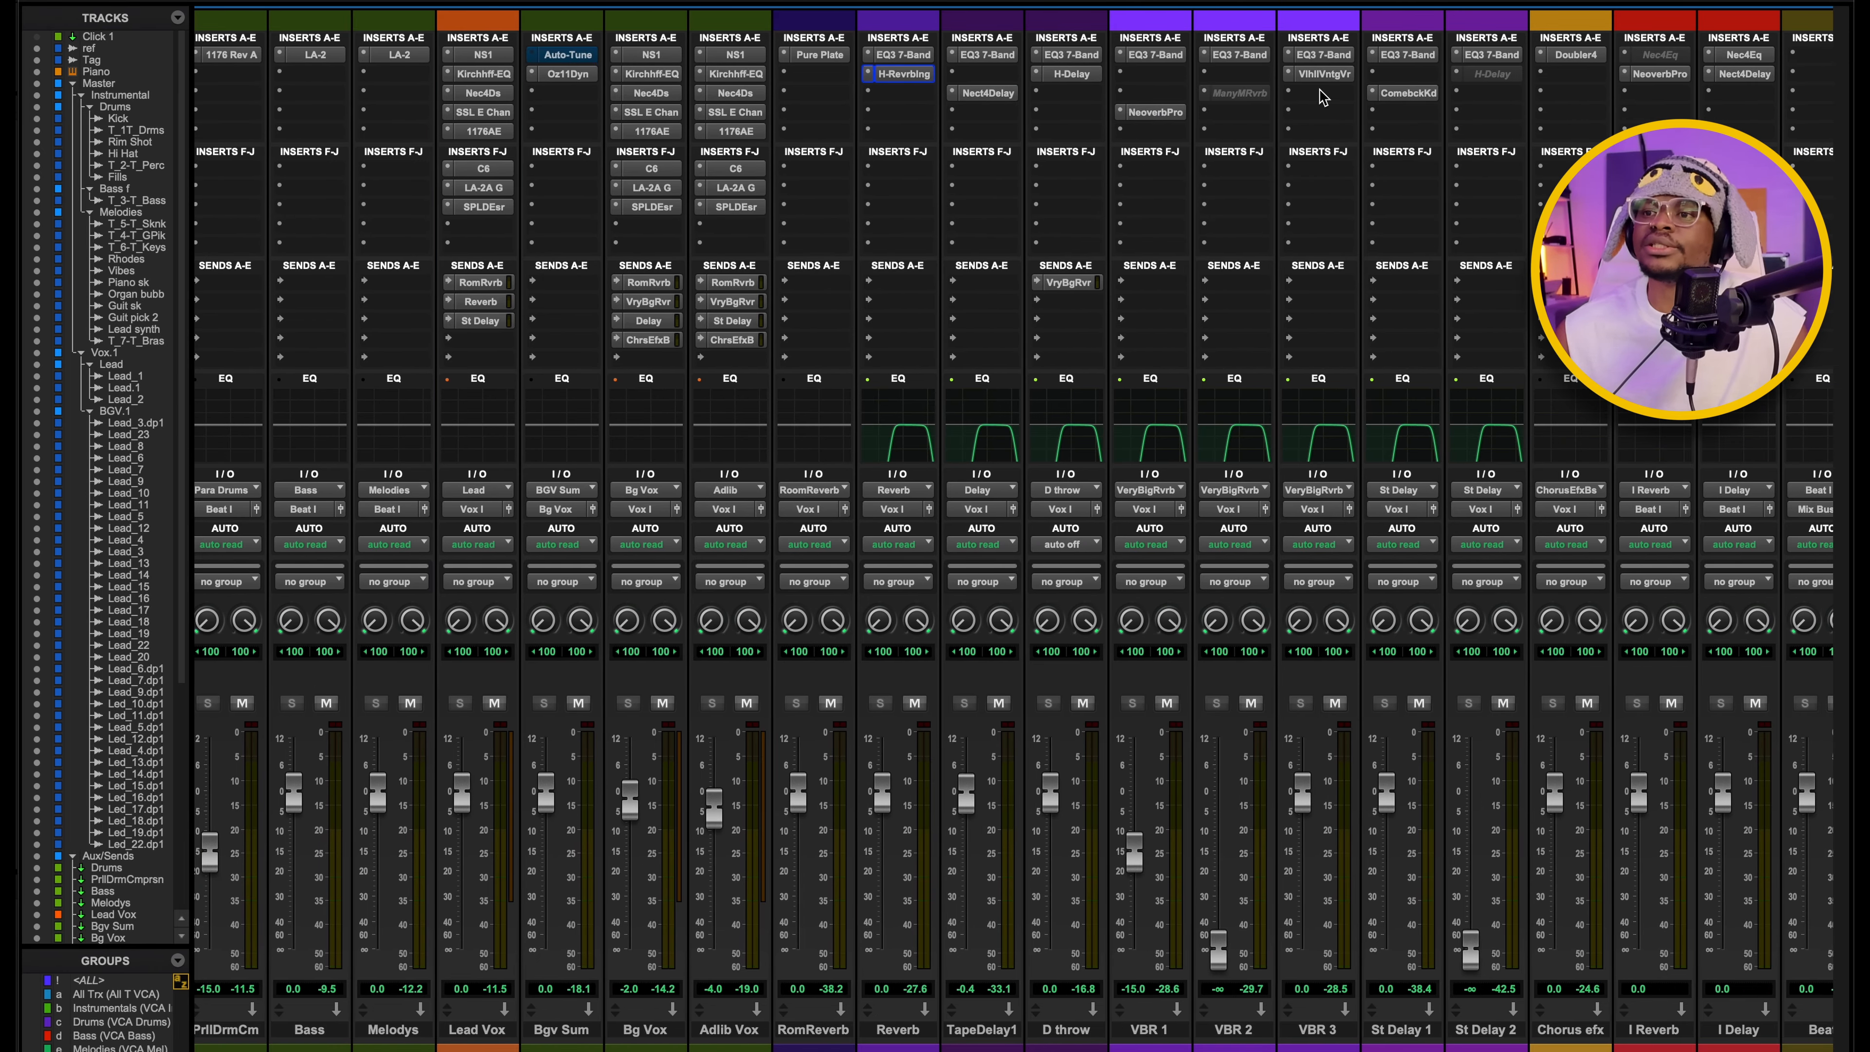
pyautogui.click(1407, 93)
pyautogui.moveTo(1195, 162); pyautogui.dragTo(928, 160)
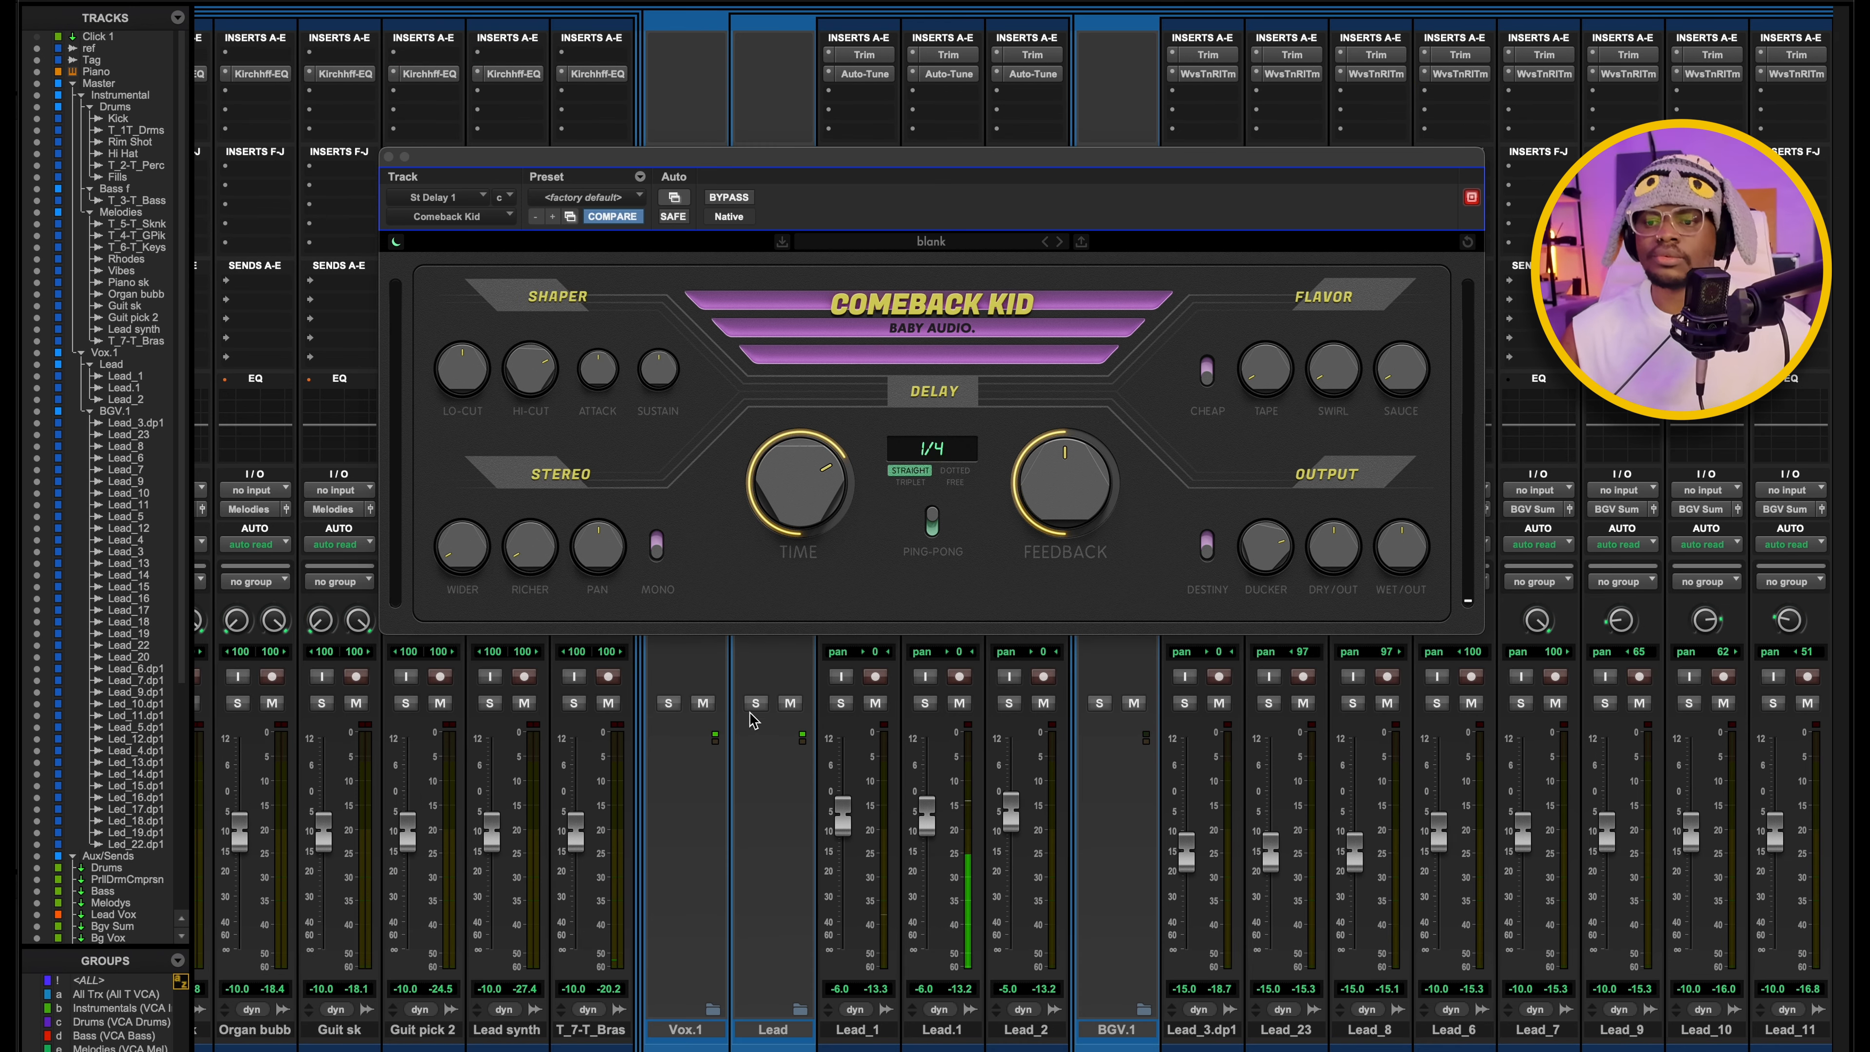
# Audition the Lead folder in solo and release it, then compare the Lead Vox send levels to Reverb and St Delay.
pyautogui.click(756, 704)
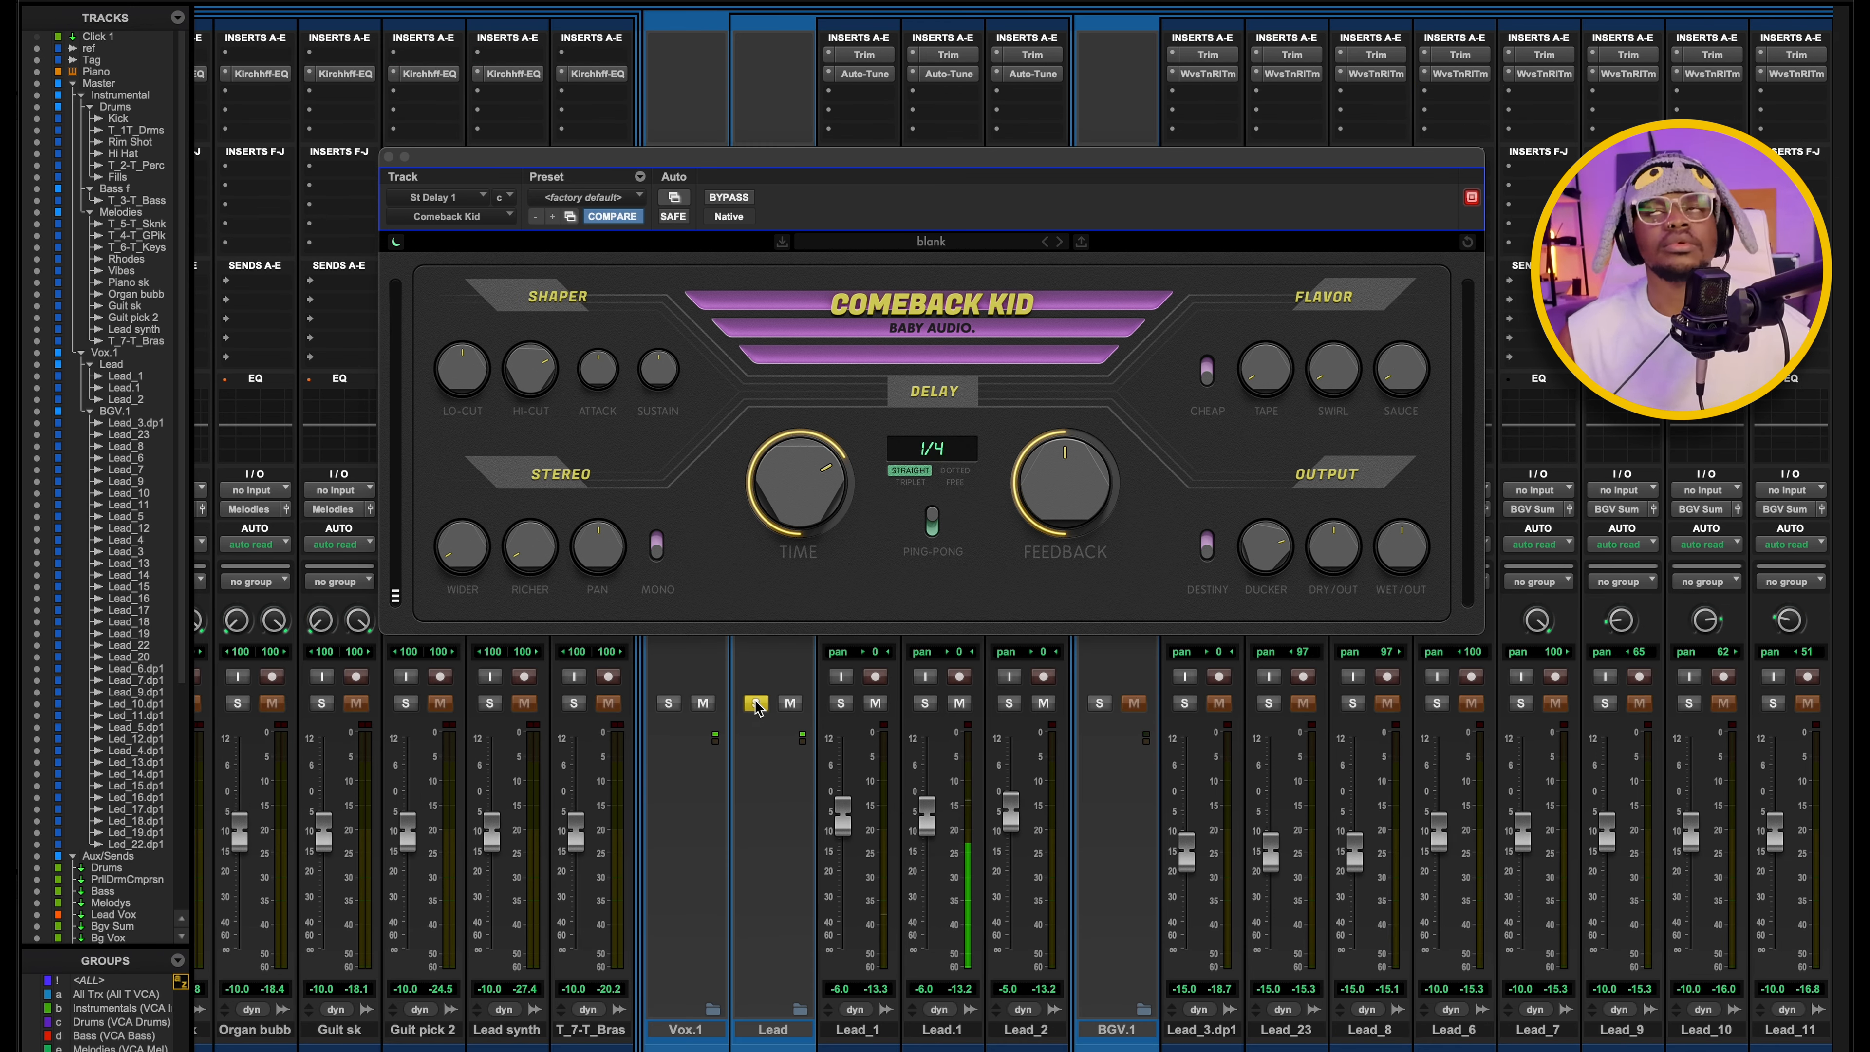
pyautogui.click(756, 704)
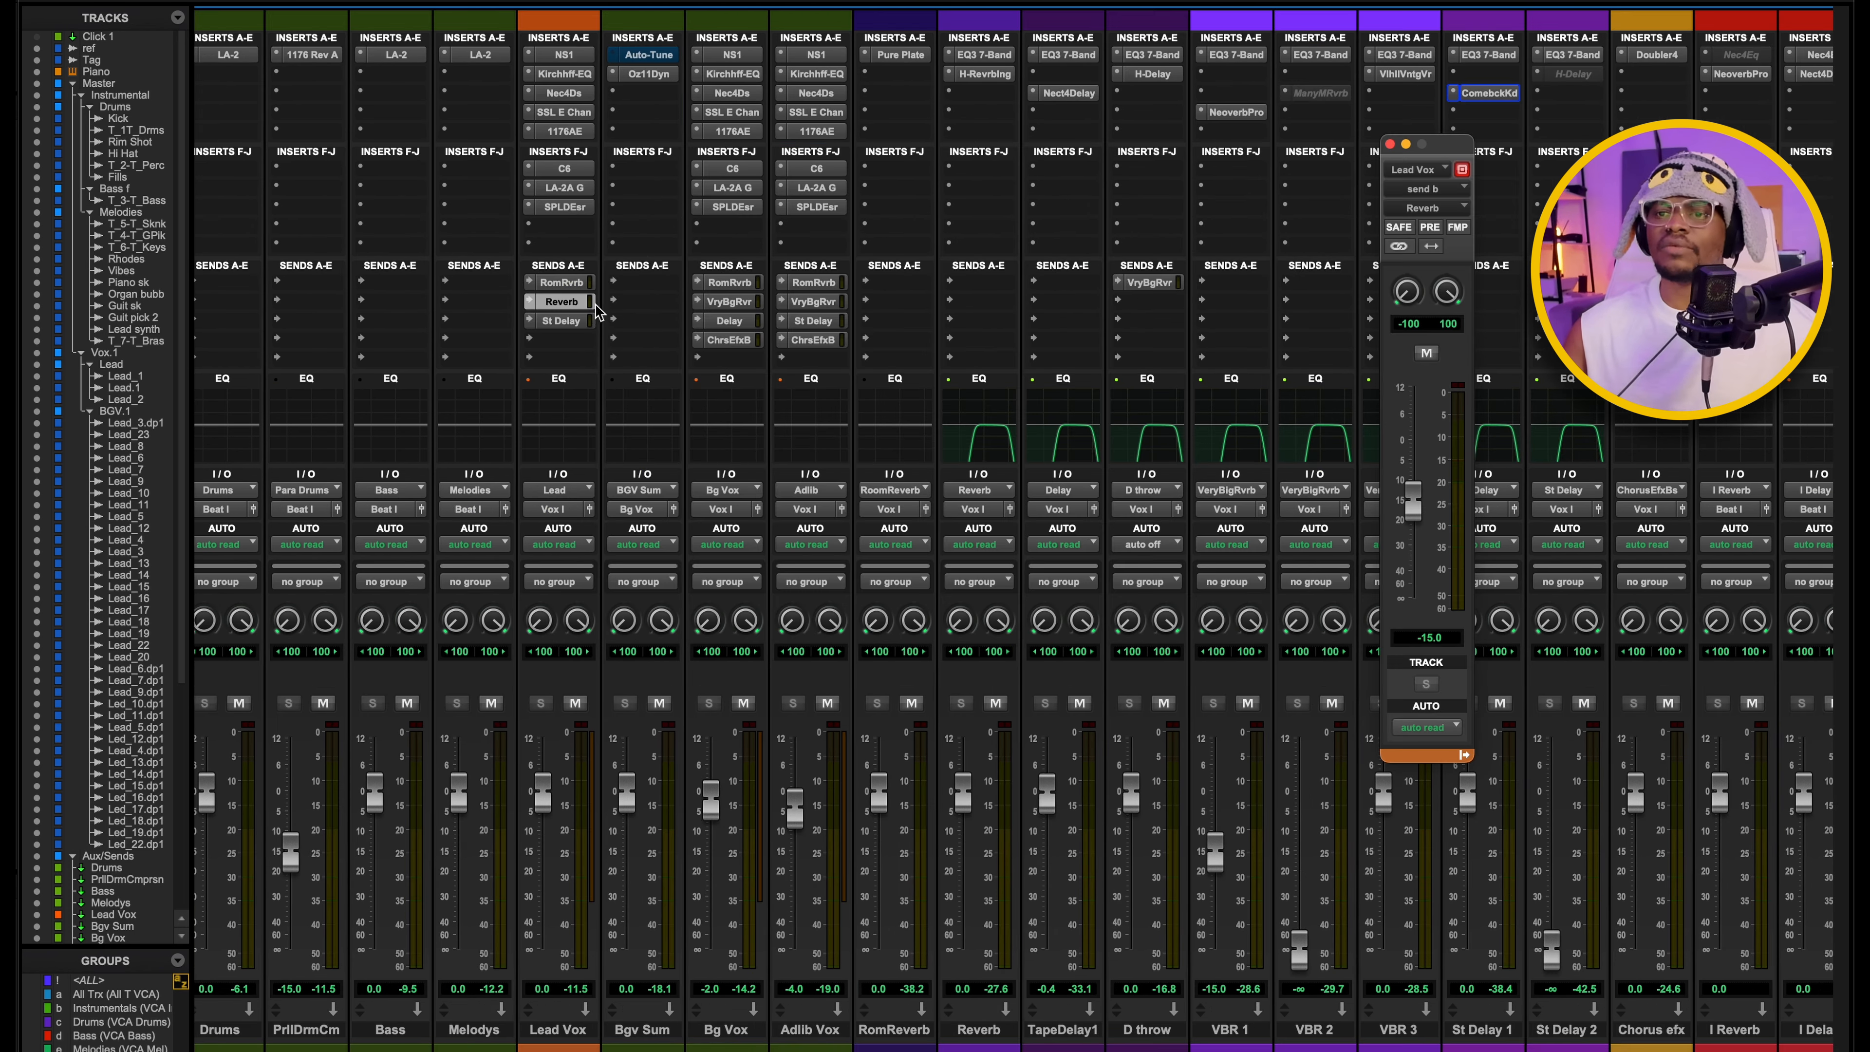
pyautogui.click(593, 322)
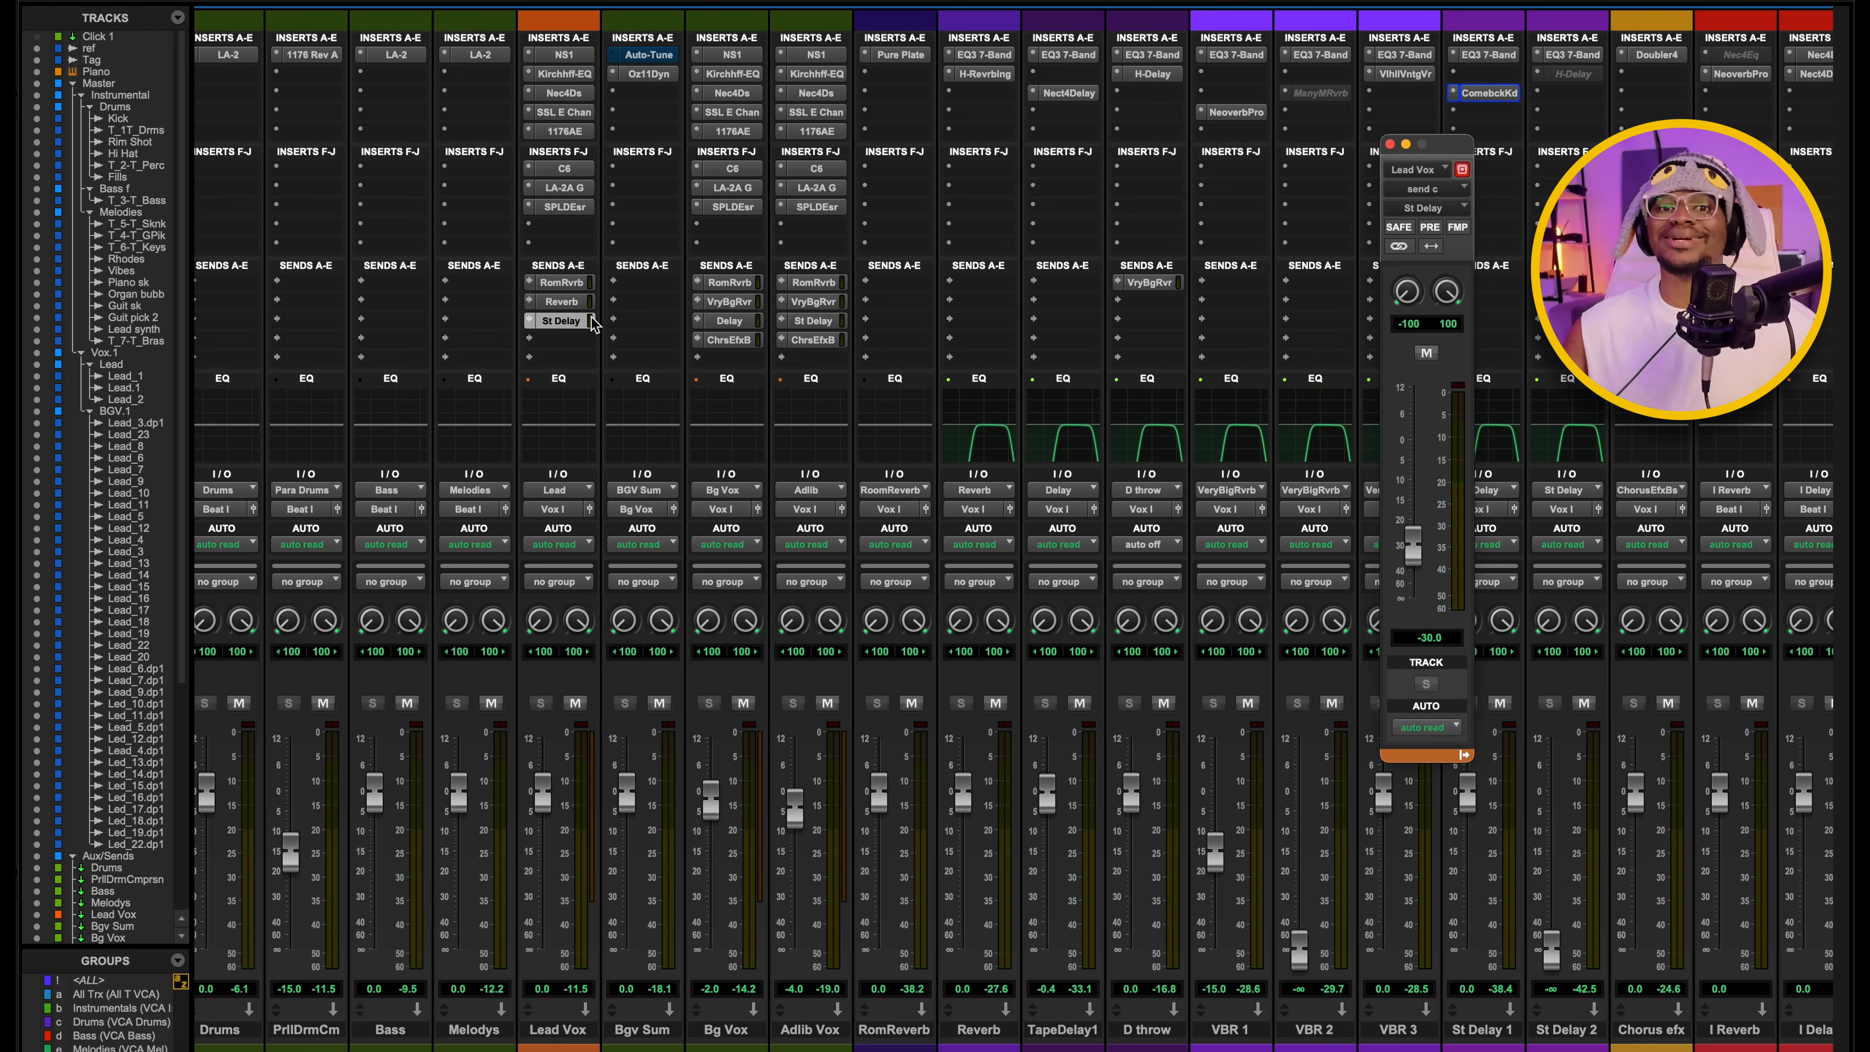
pyautogui.click(562, 302)
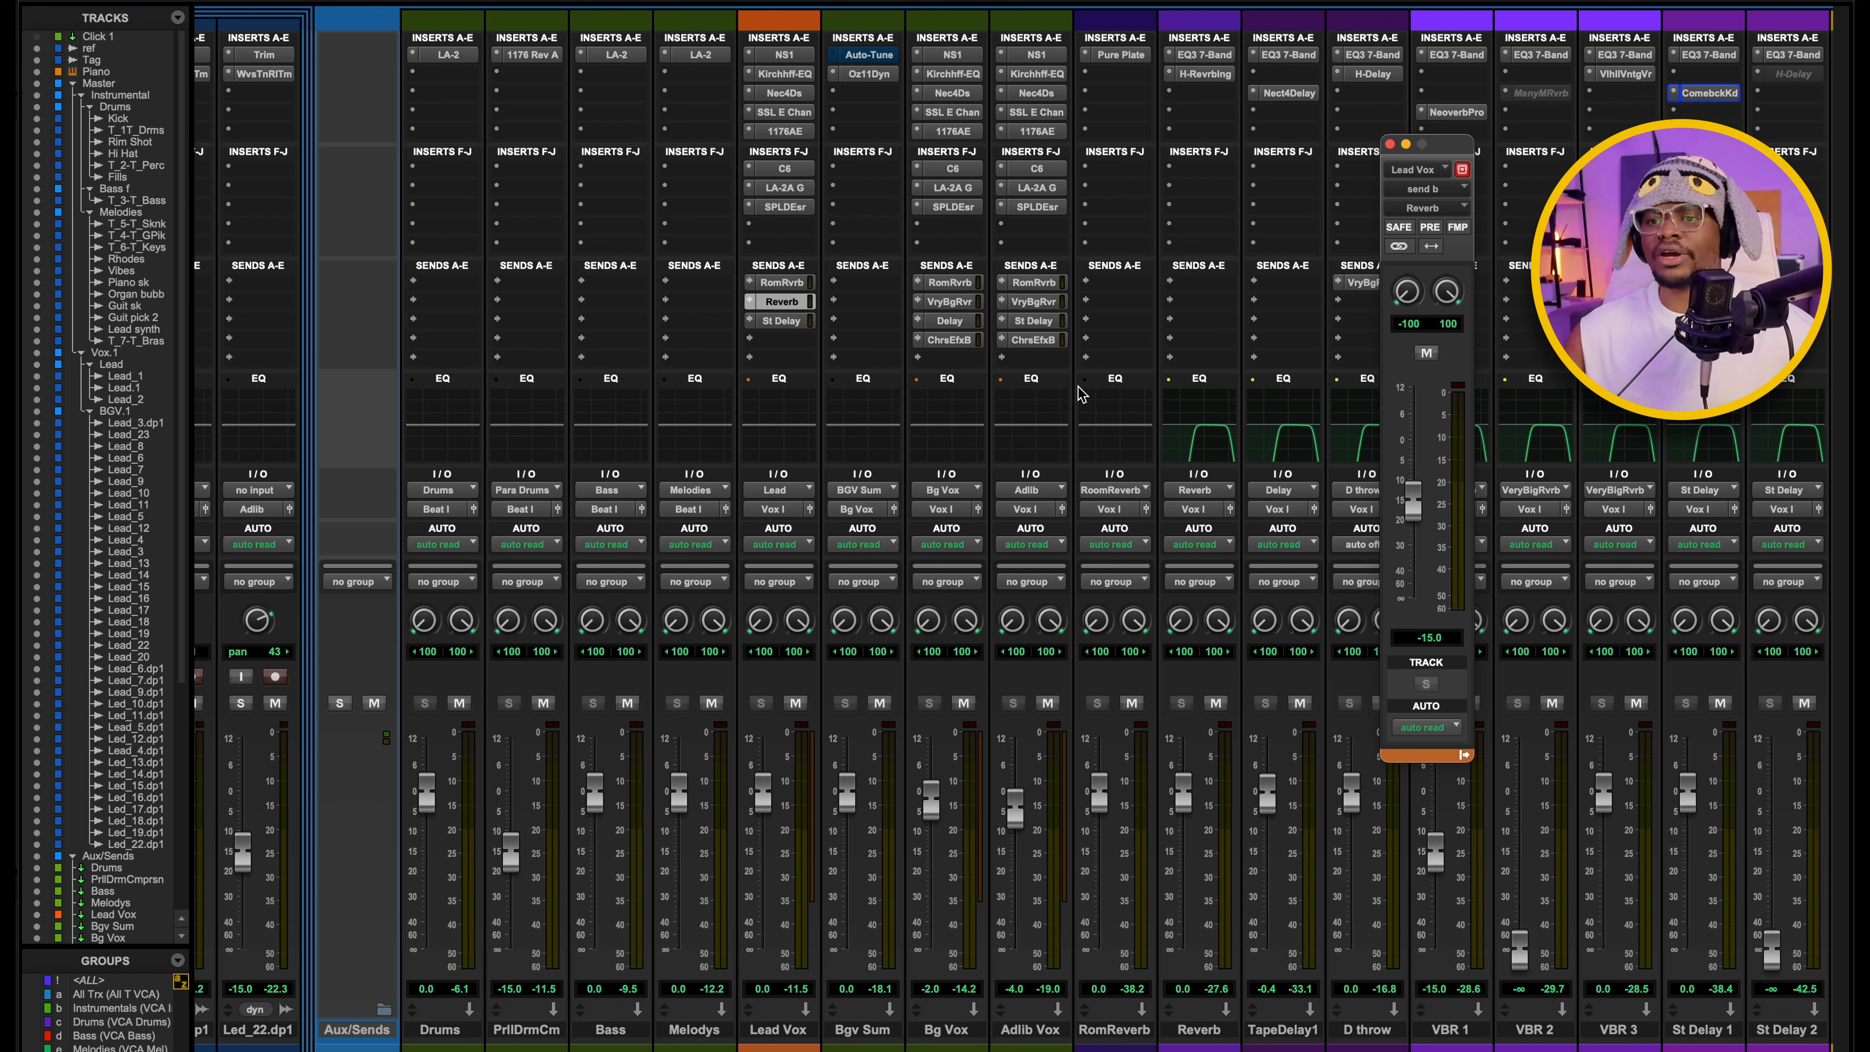
pyautogui.click(781, 321)
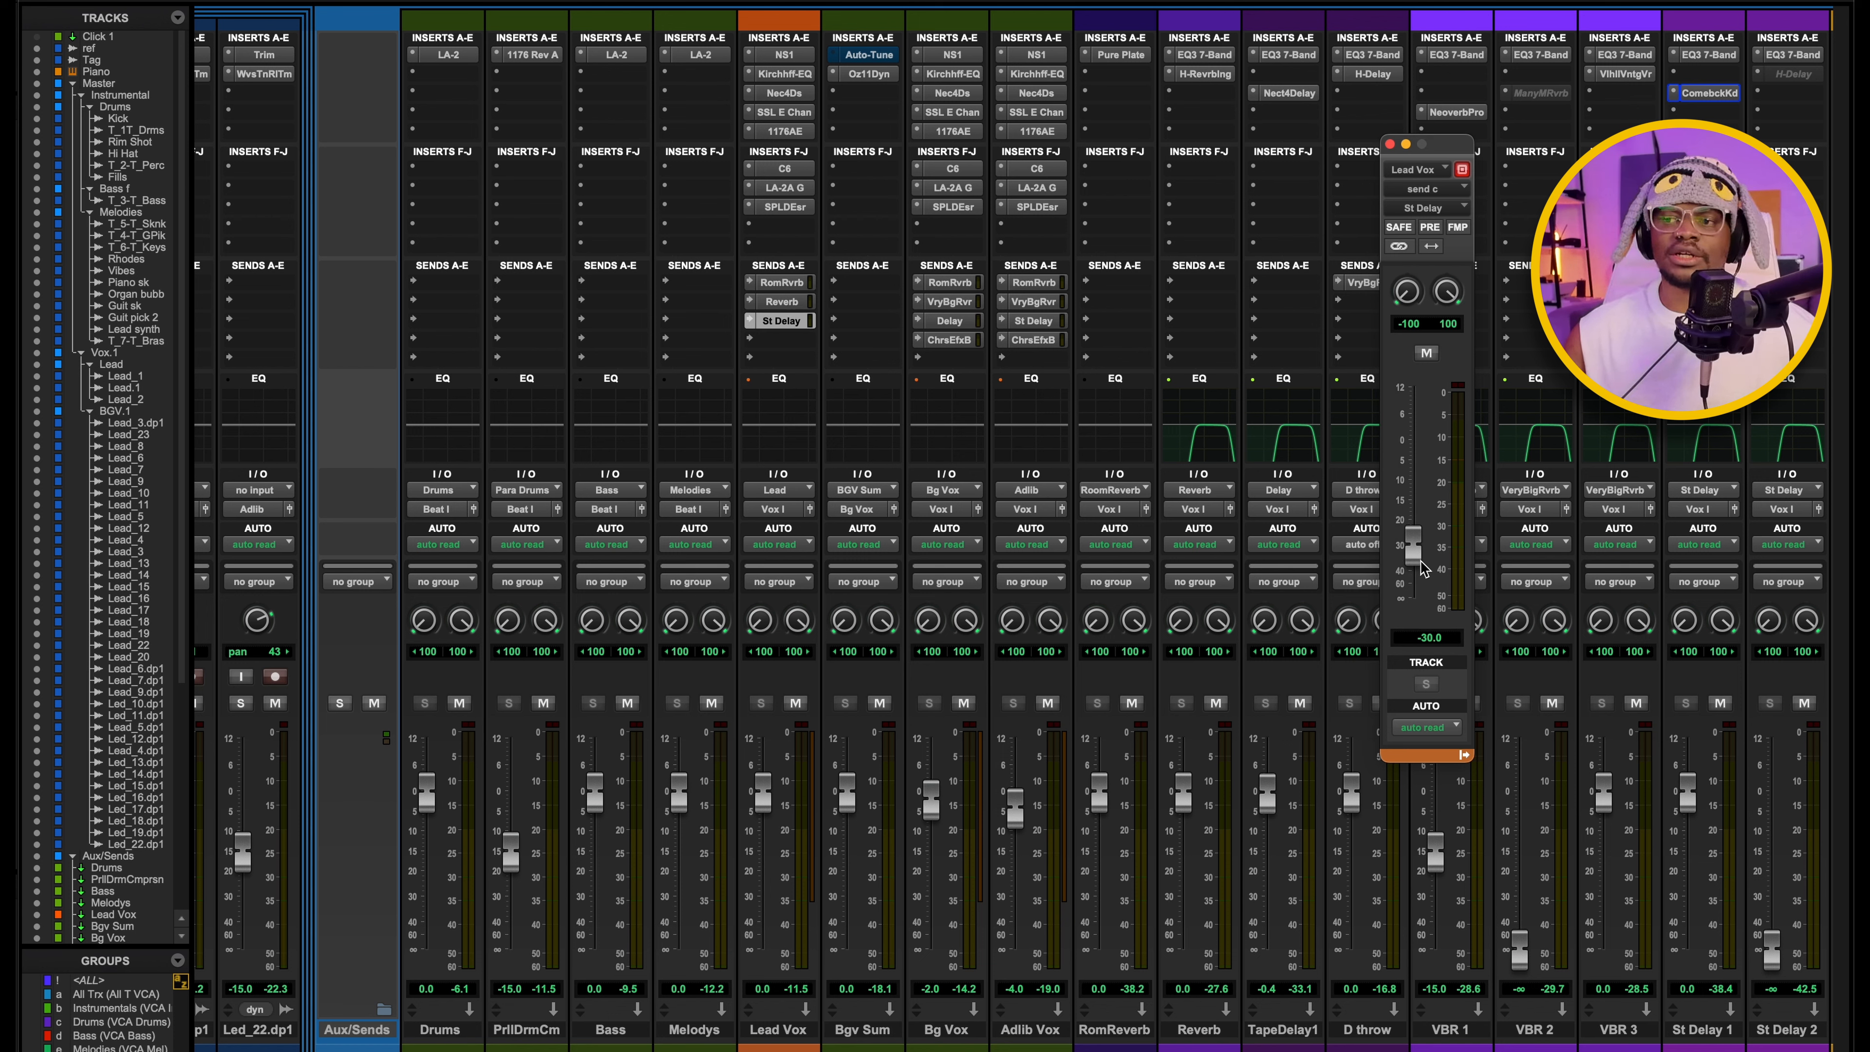
pyautogui.hscroll(-3, 916, 443)
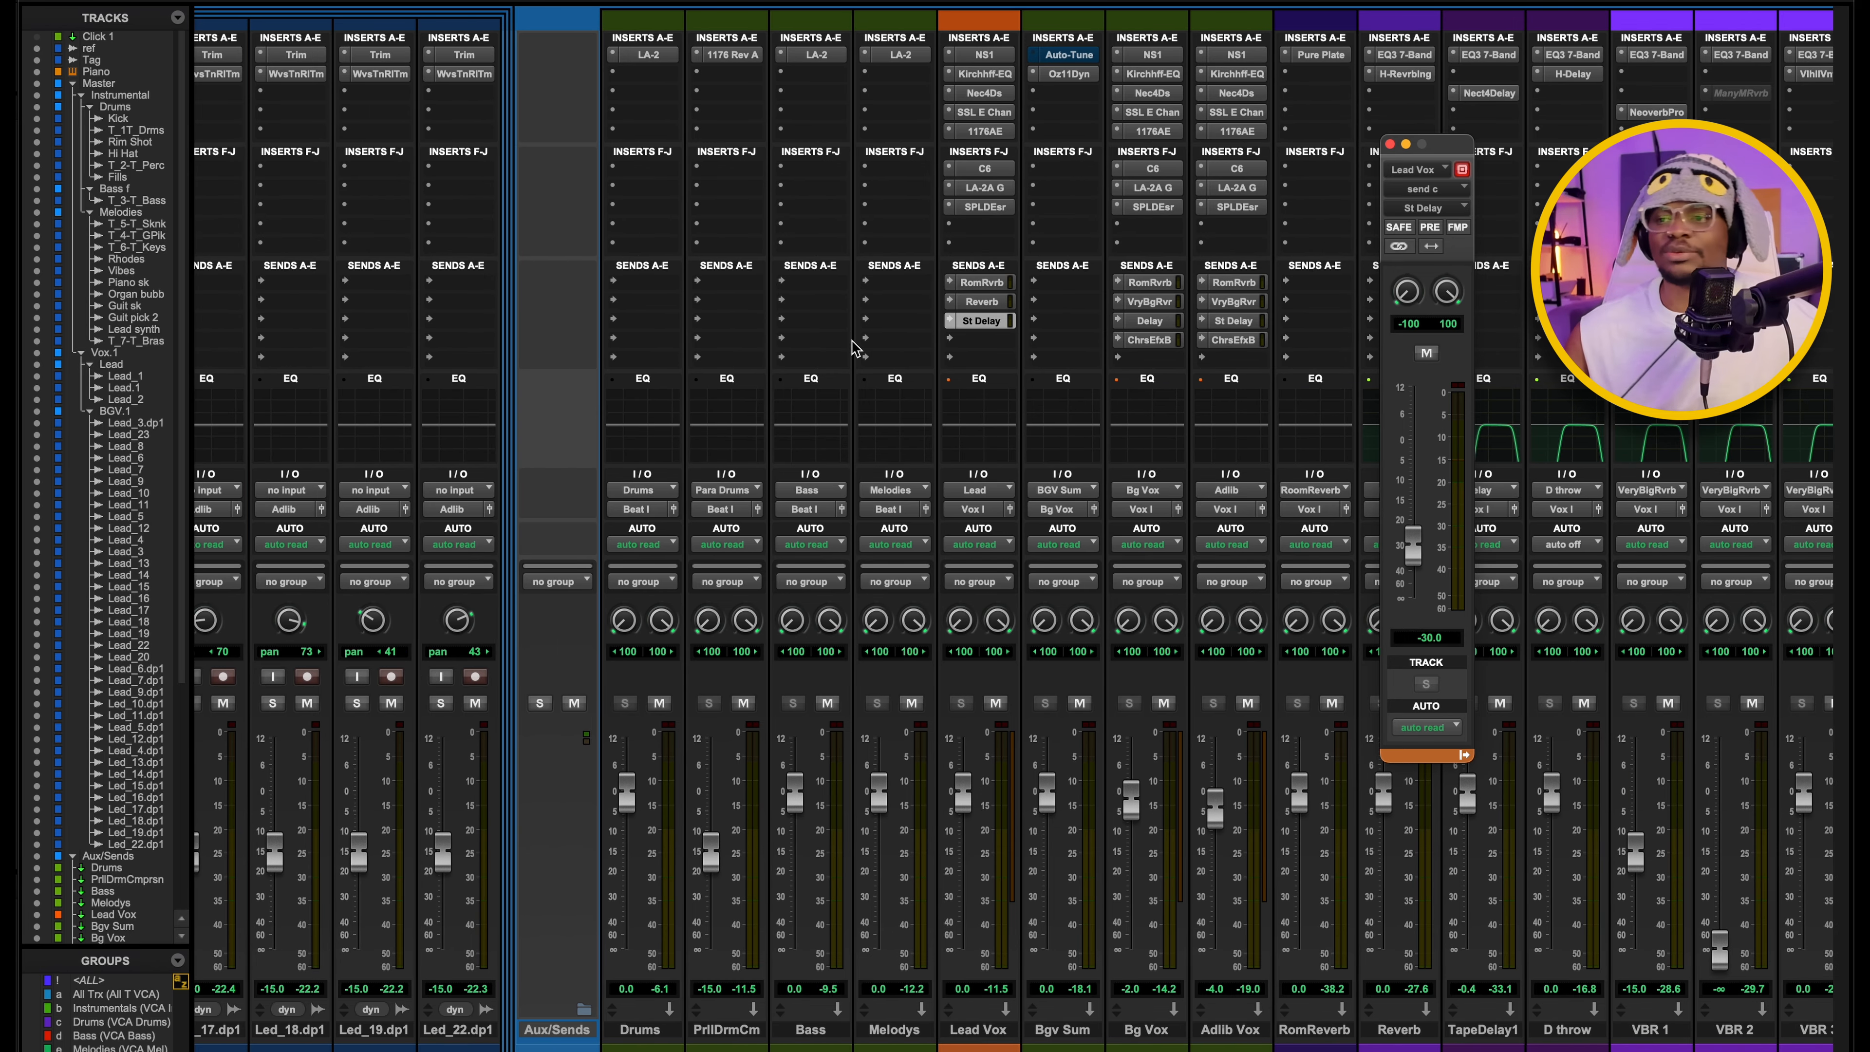
pyautogui.hscroll(3, 858, 349)
# Solo the BGV.1 folder in the Edit window and play back the stacked ad-lib vocals from 0:58.181.
pyautogui.press('super+equal')
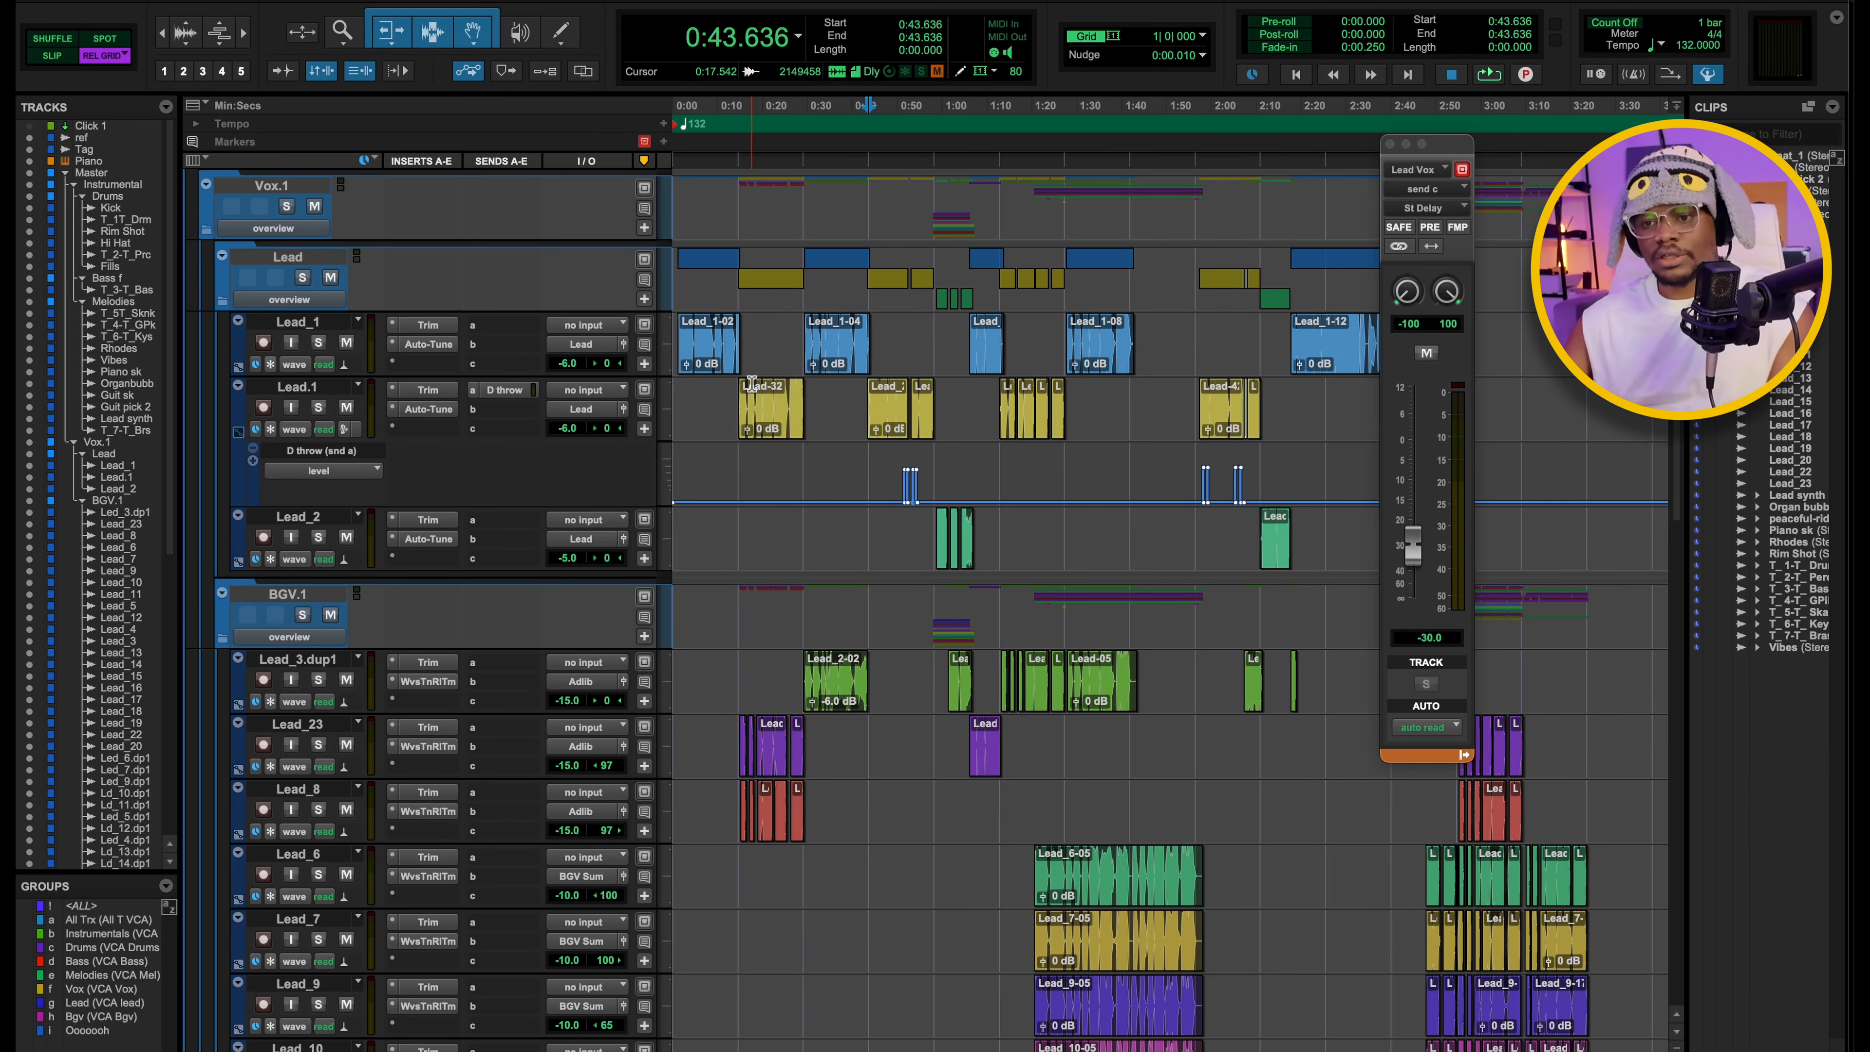
pyautogui.scroll(-5, 822, 530)
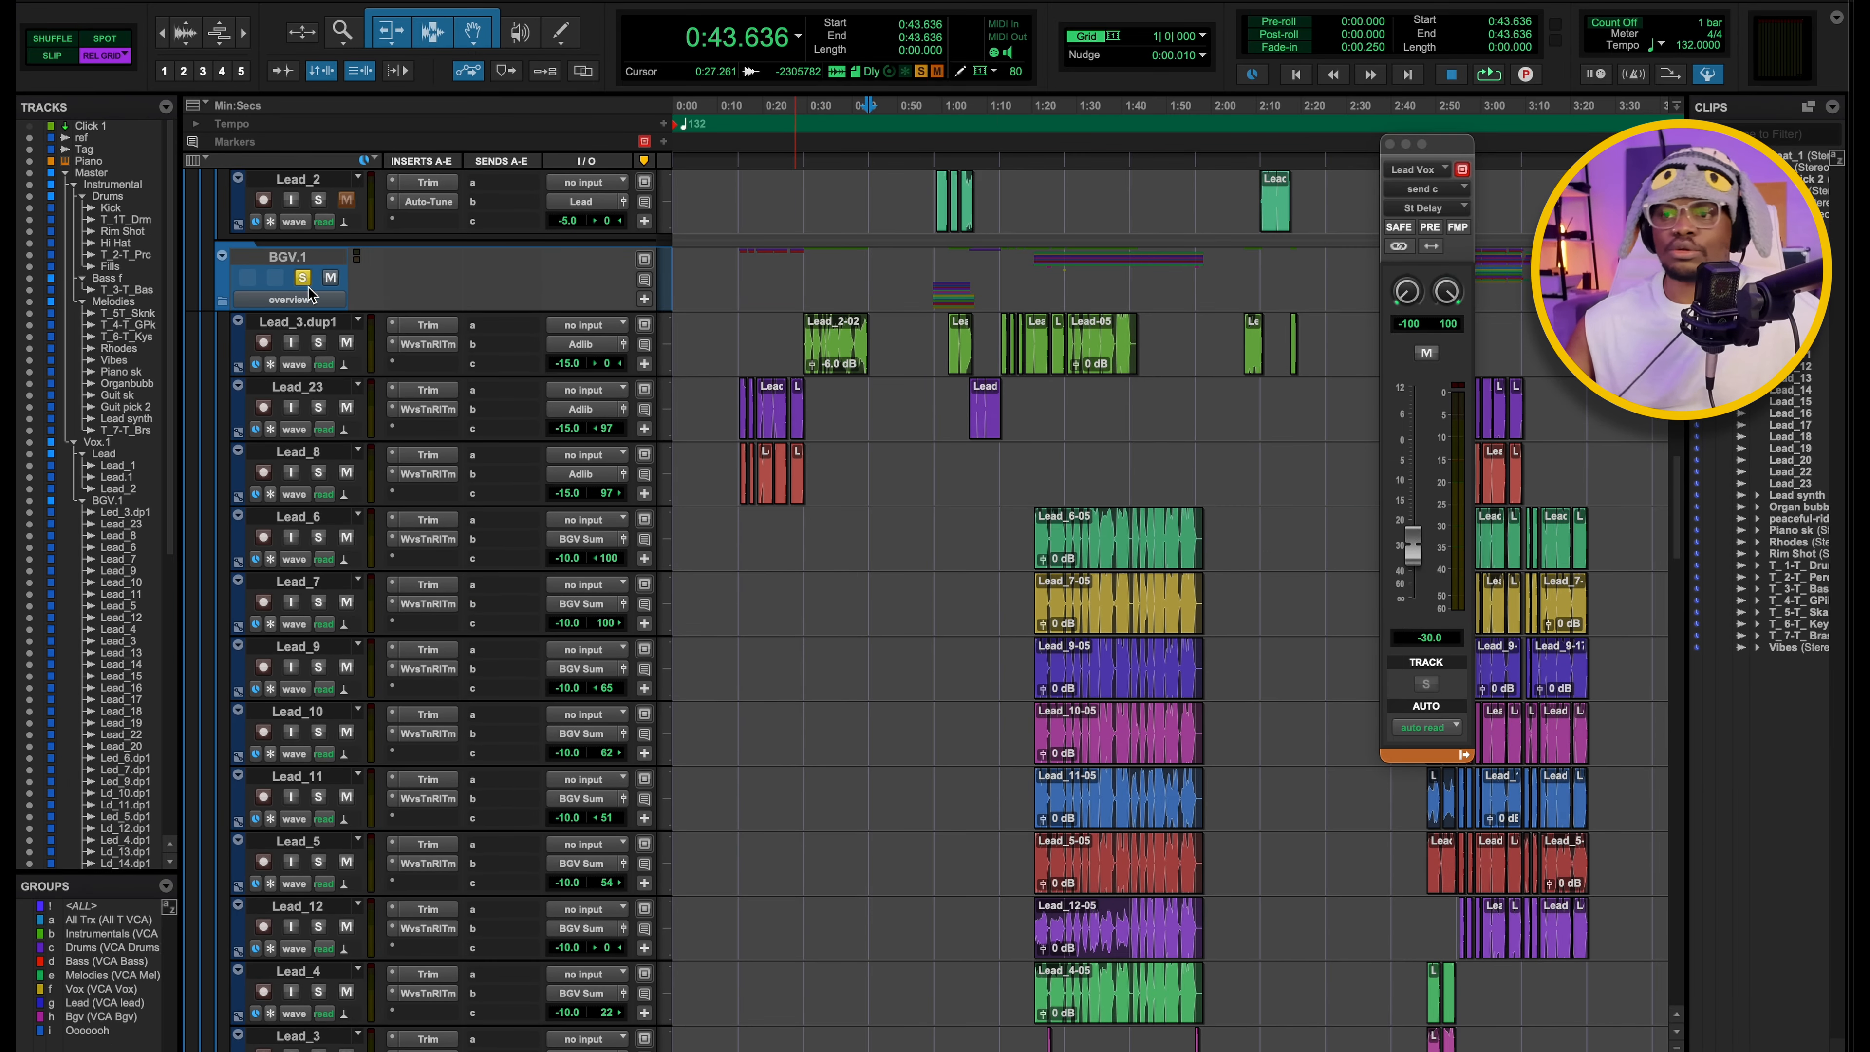
pyautogui.scroll(-10, 972, 439)
pyautogui.scroll(4, 972, 444)
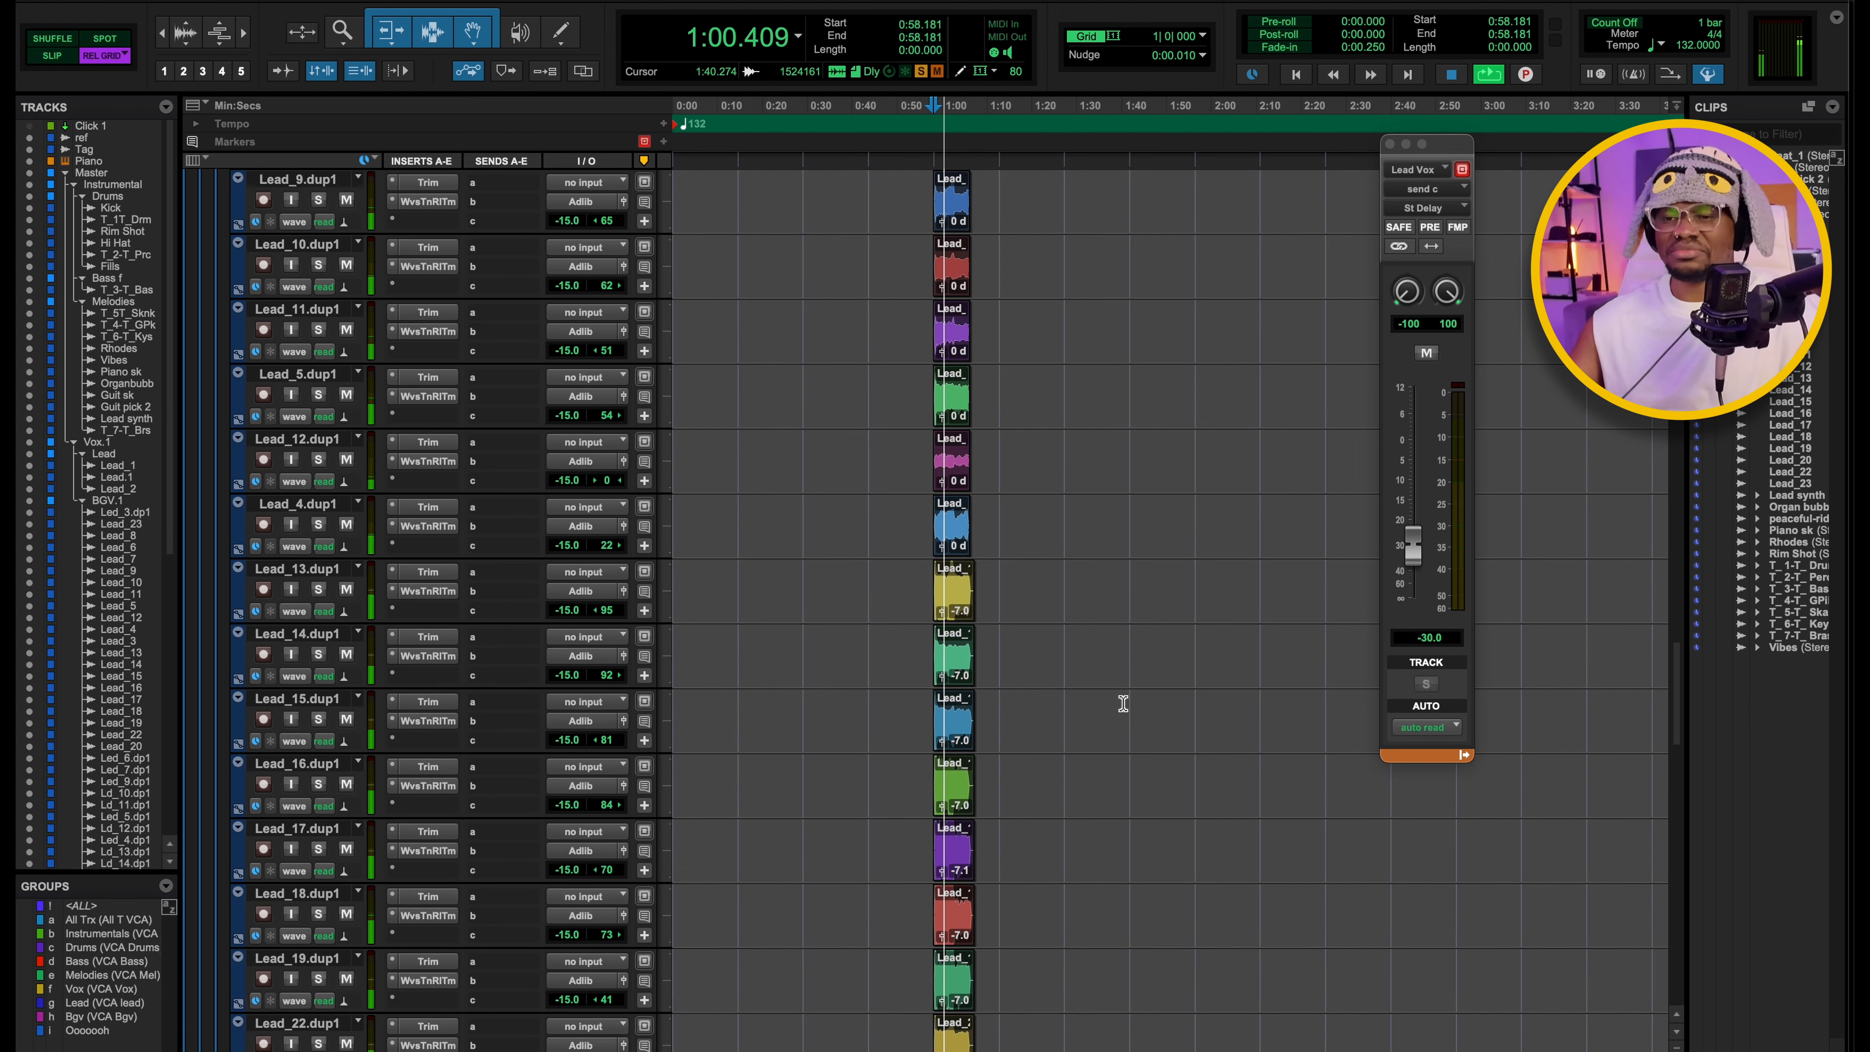
pyautogui.scroll(-3, 1119, 701)
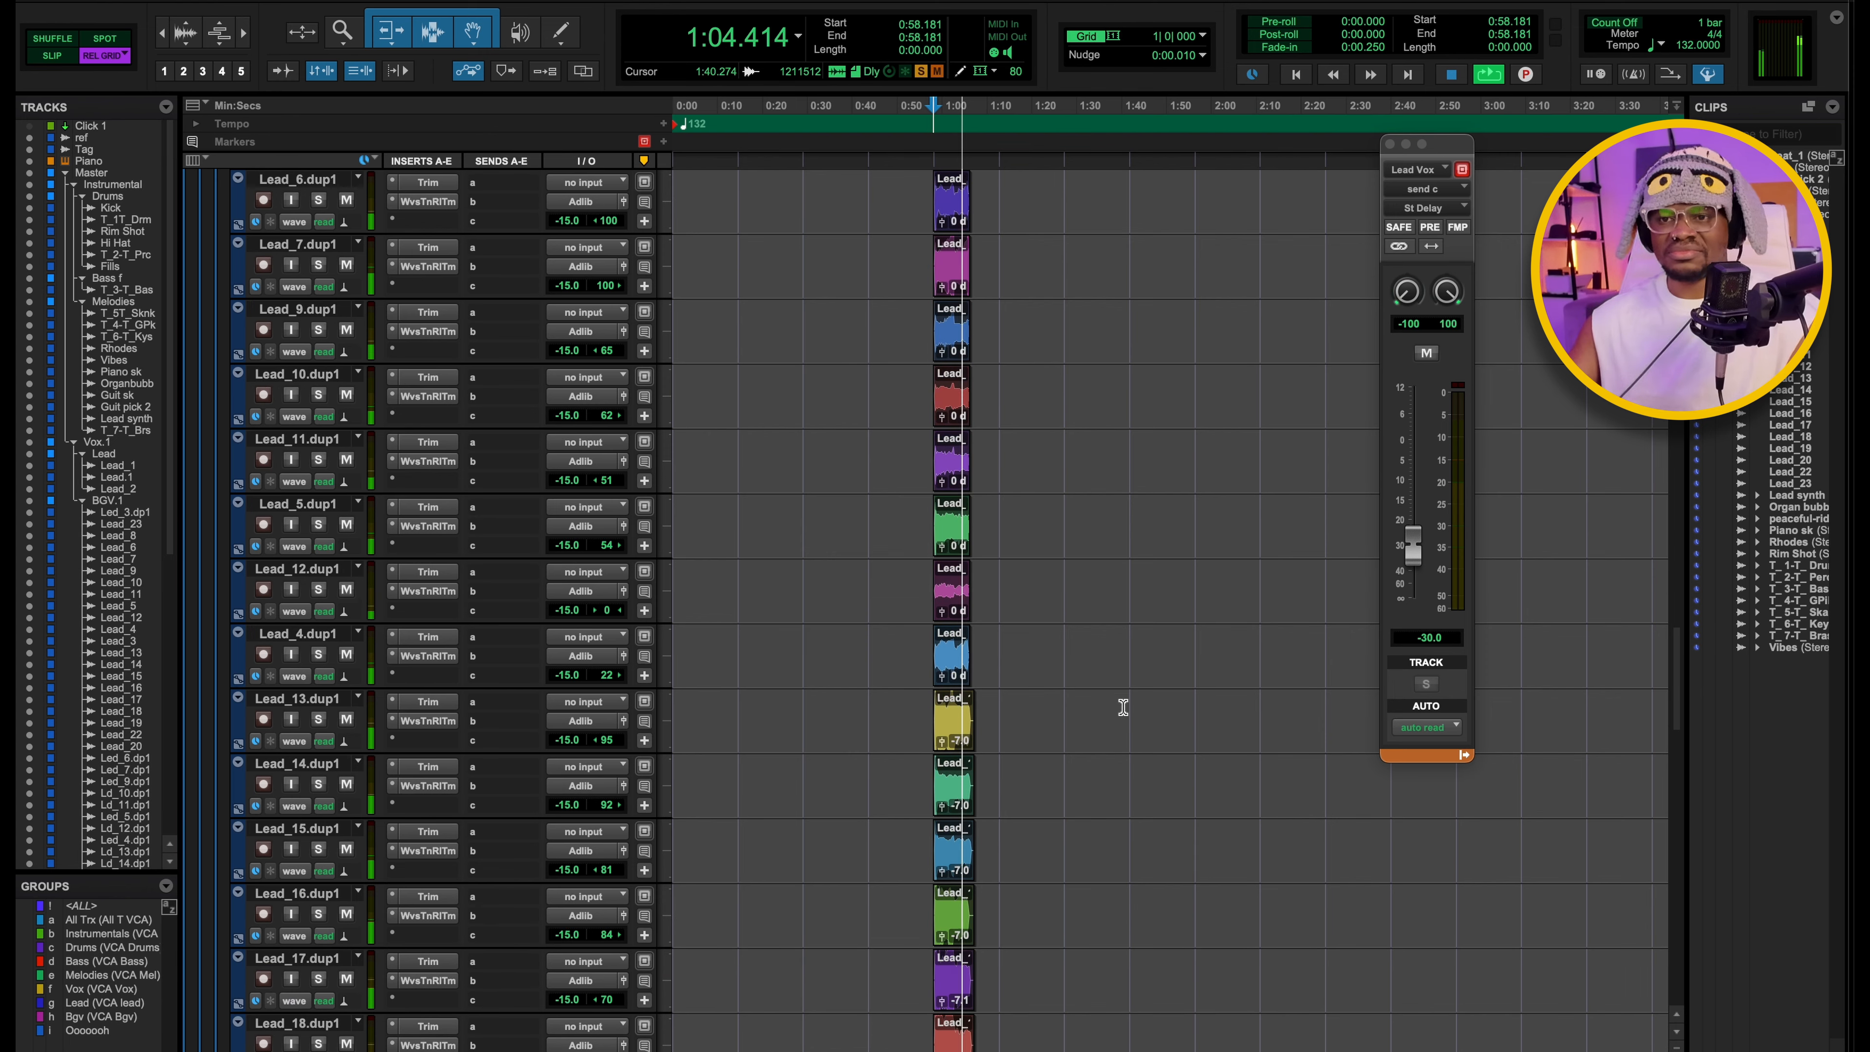
pyautogui.scroll(15, 1124, 703)
pyautogui.scroll(2, 1123, 707)
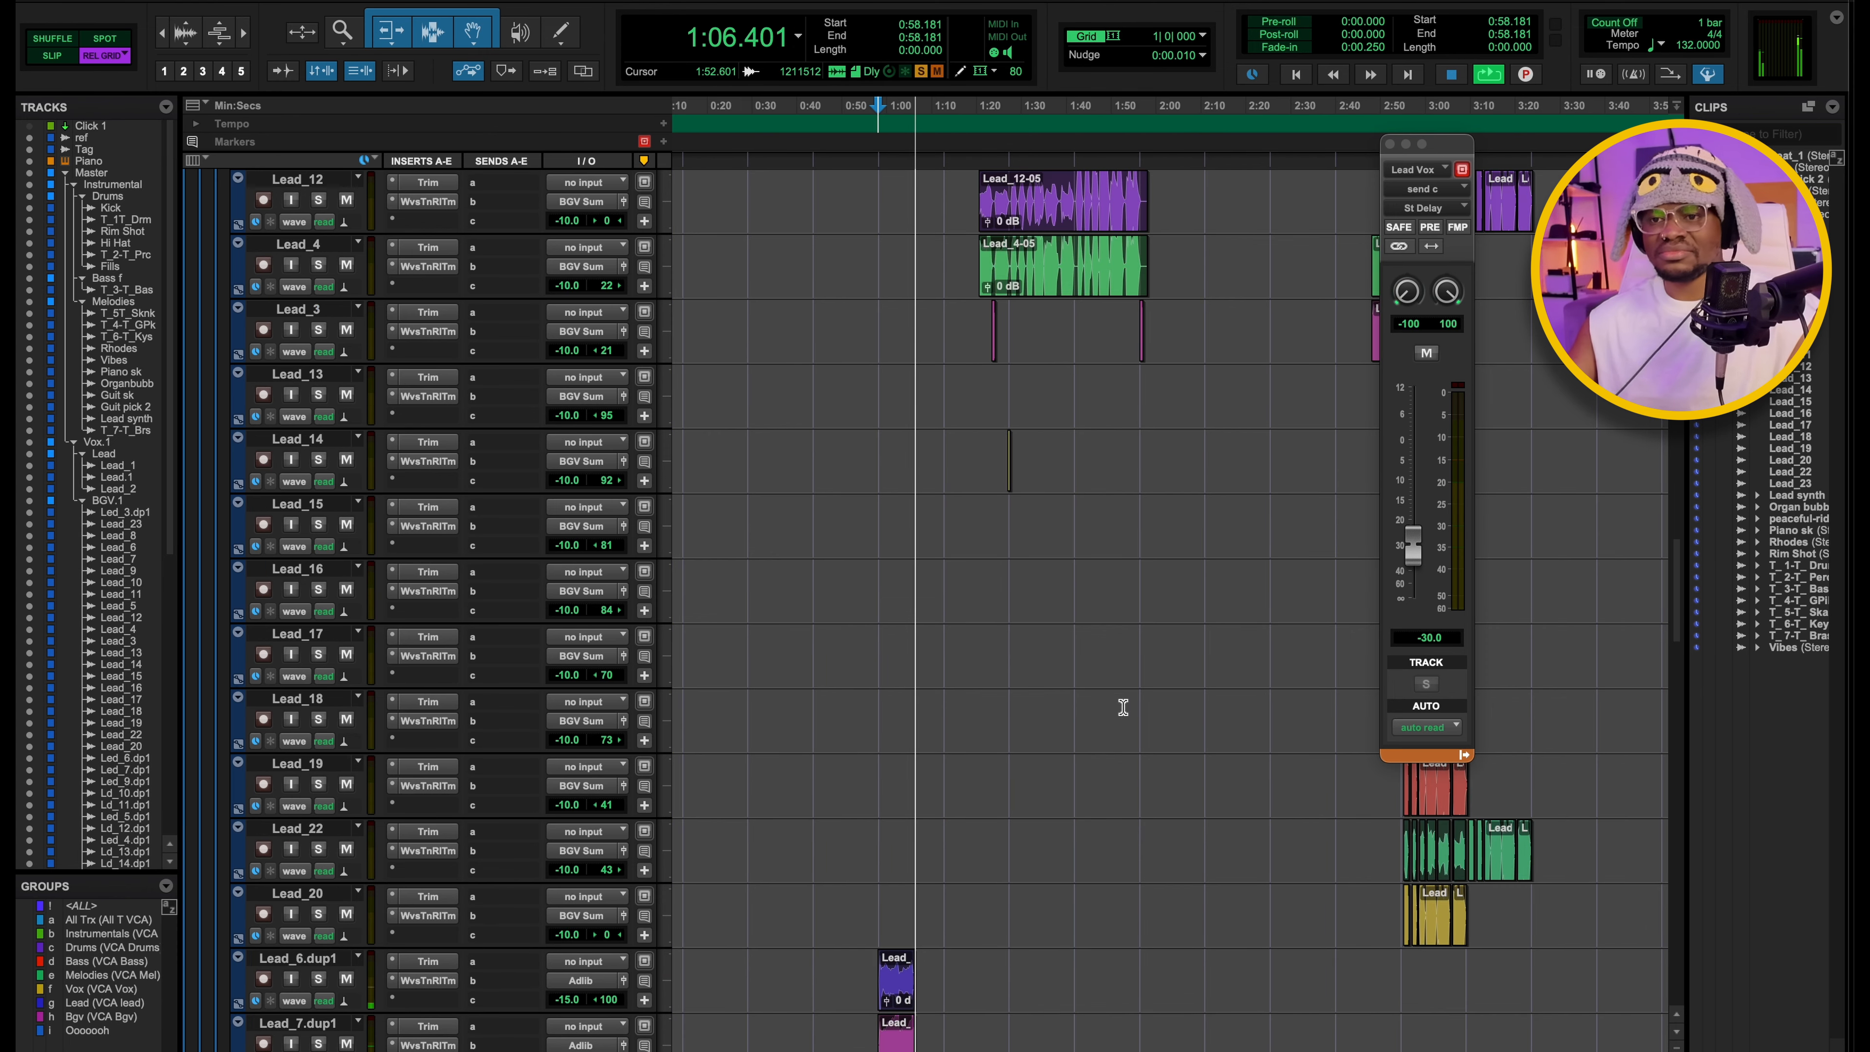
pyautogui.press('space')
# Open and close the Trim, then the Waves Tune Real-Time on Lead_6.dup1, to examine its speed, note transition and scale settings.
pyautogui.scroll(-10, 1123, 707)
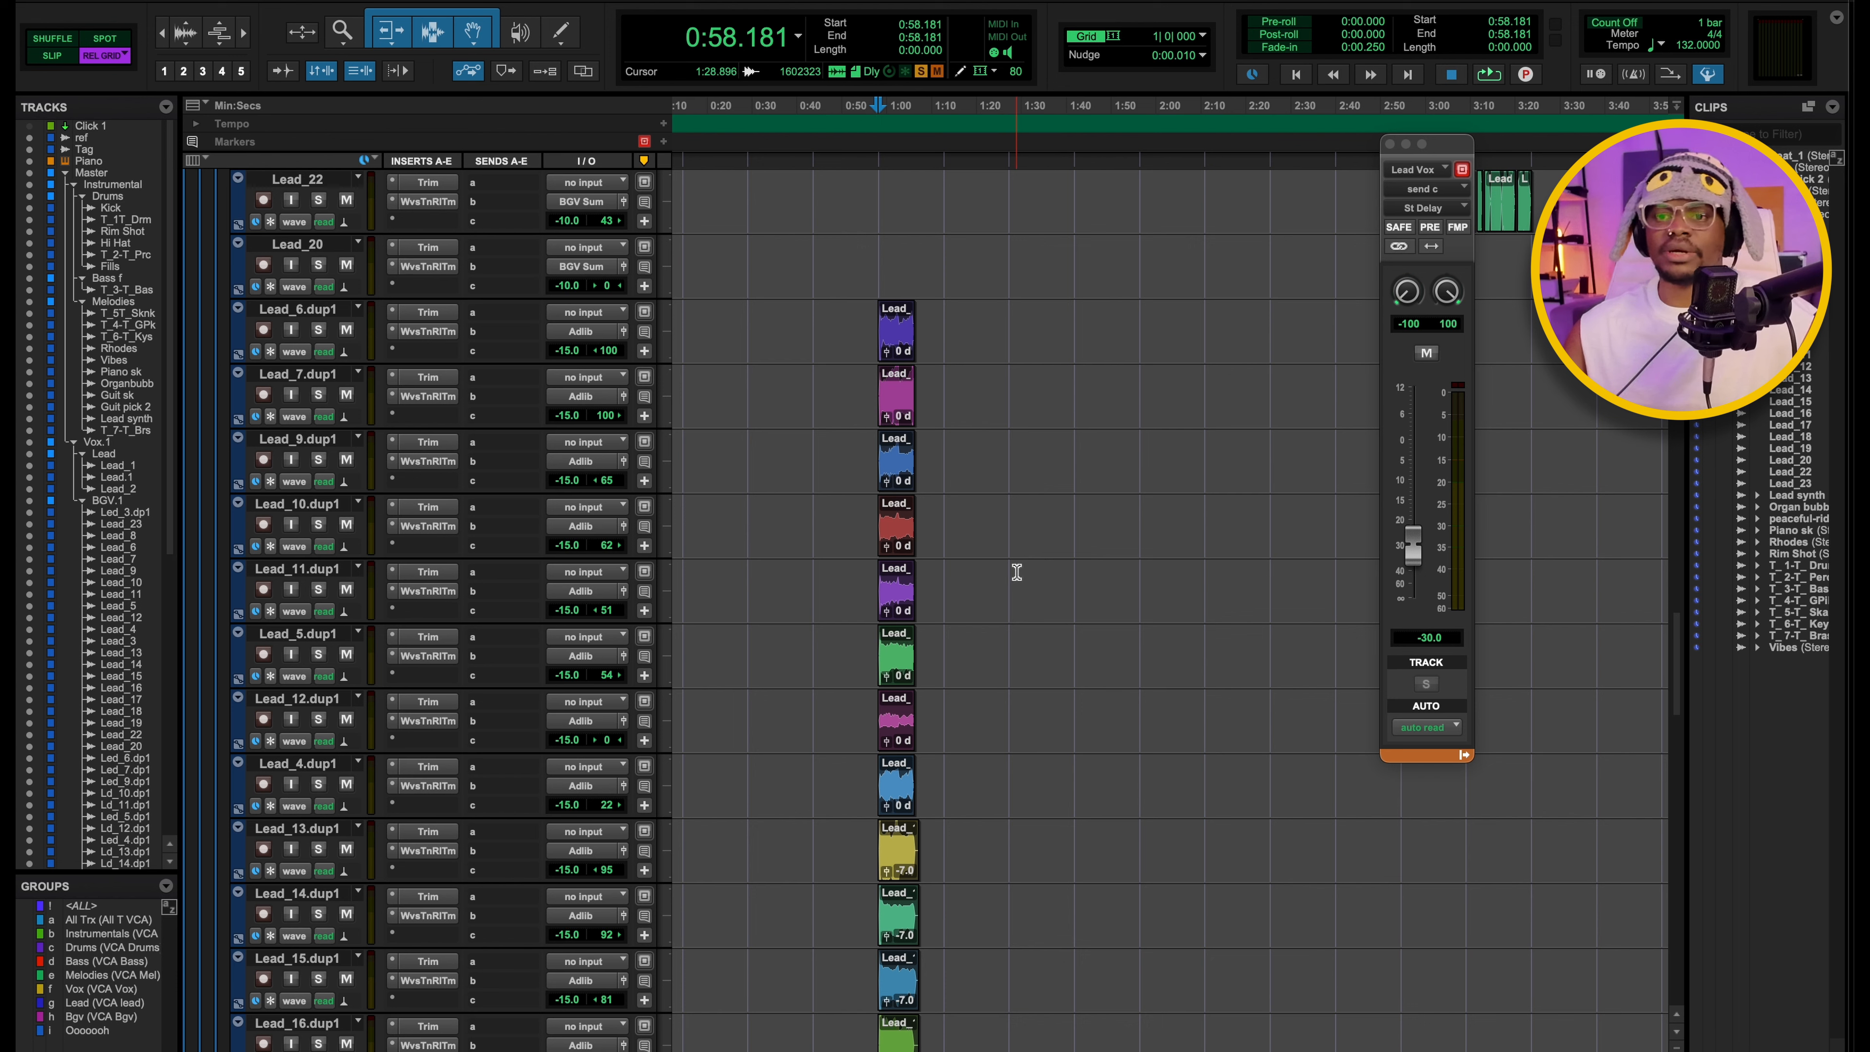
pyautogui.scroll(-1, 1015, 572)
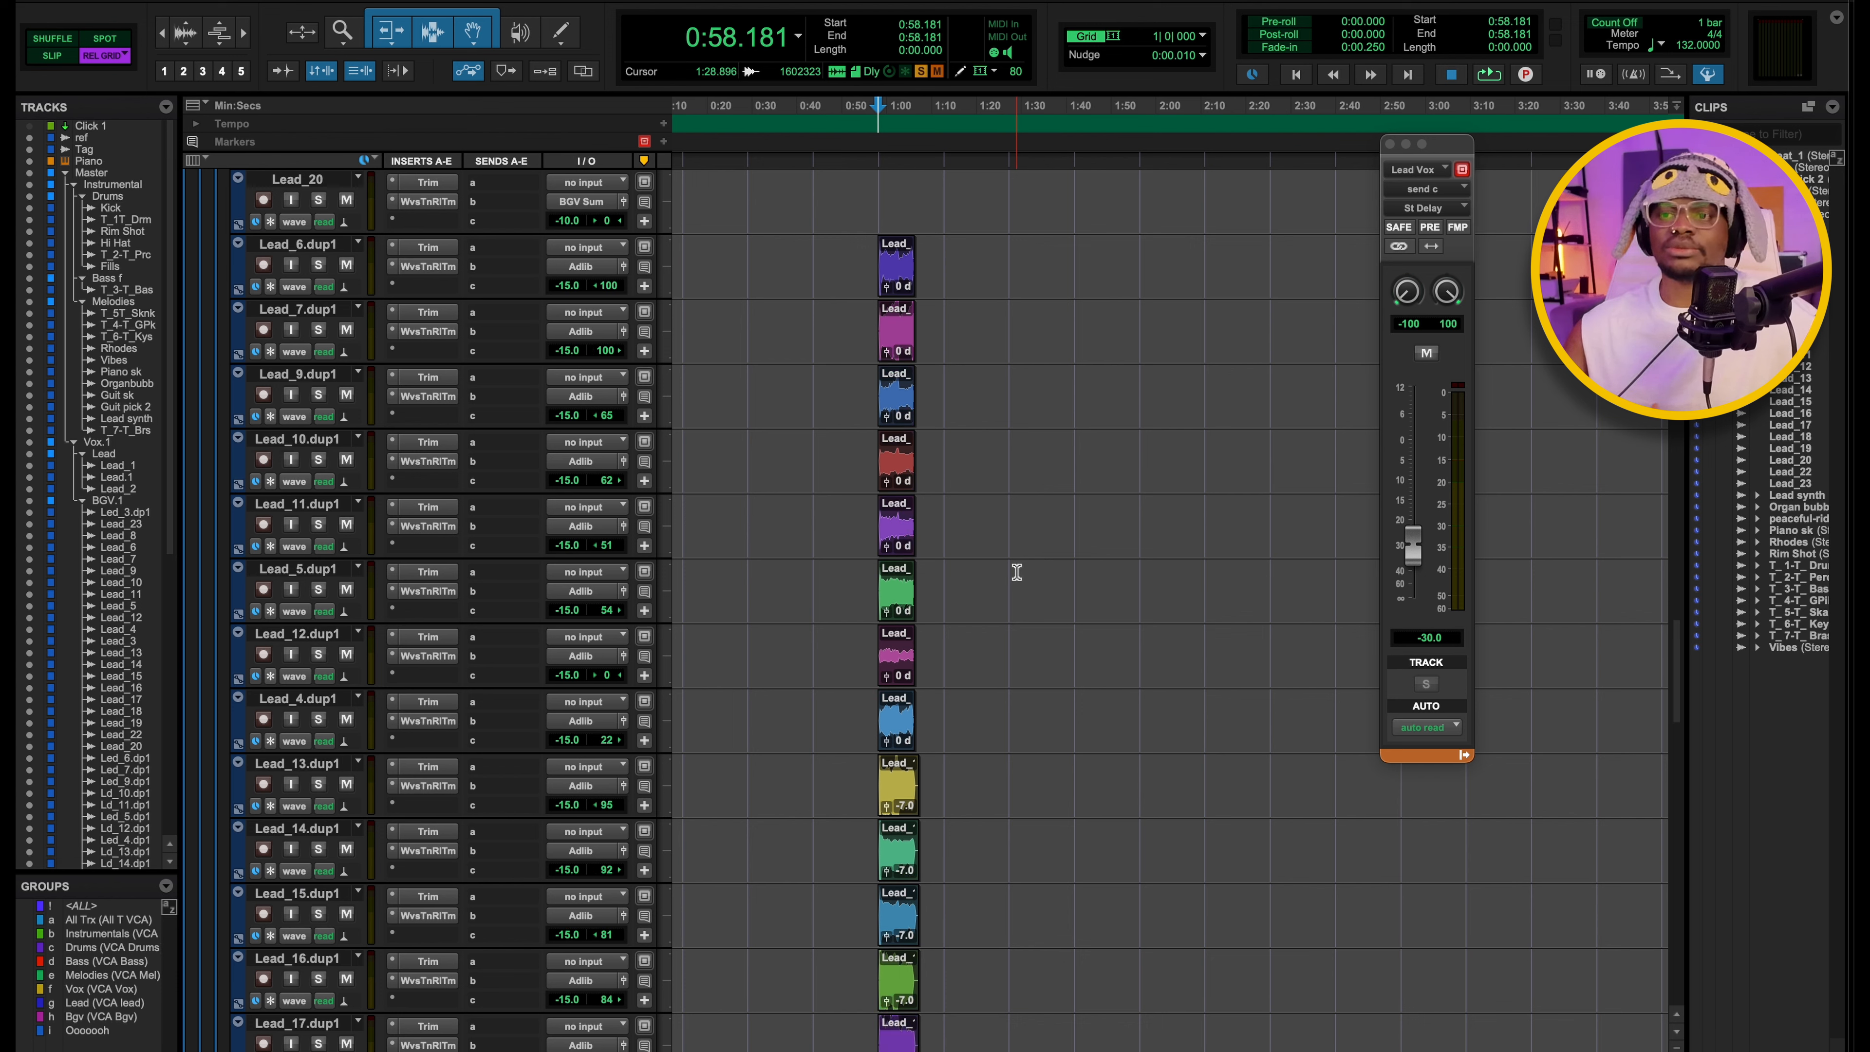
pyautogui.click(427, 252)
pyautogui.click(387, 157)
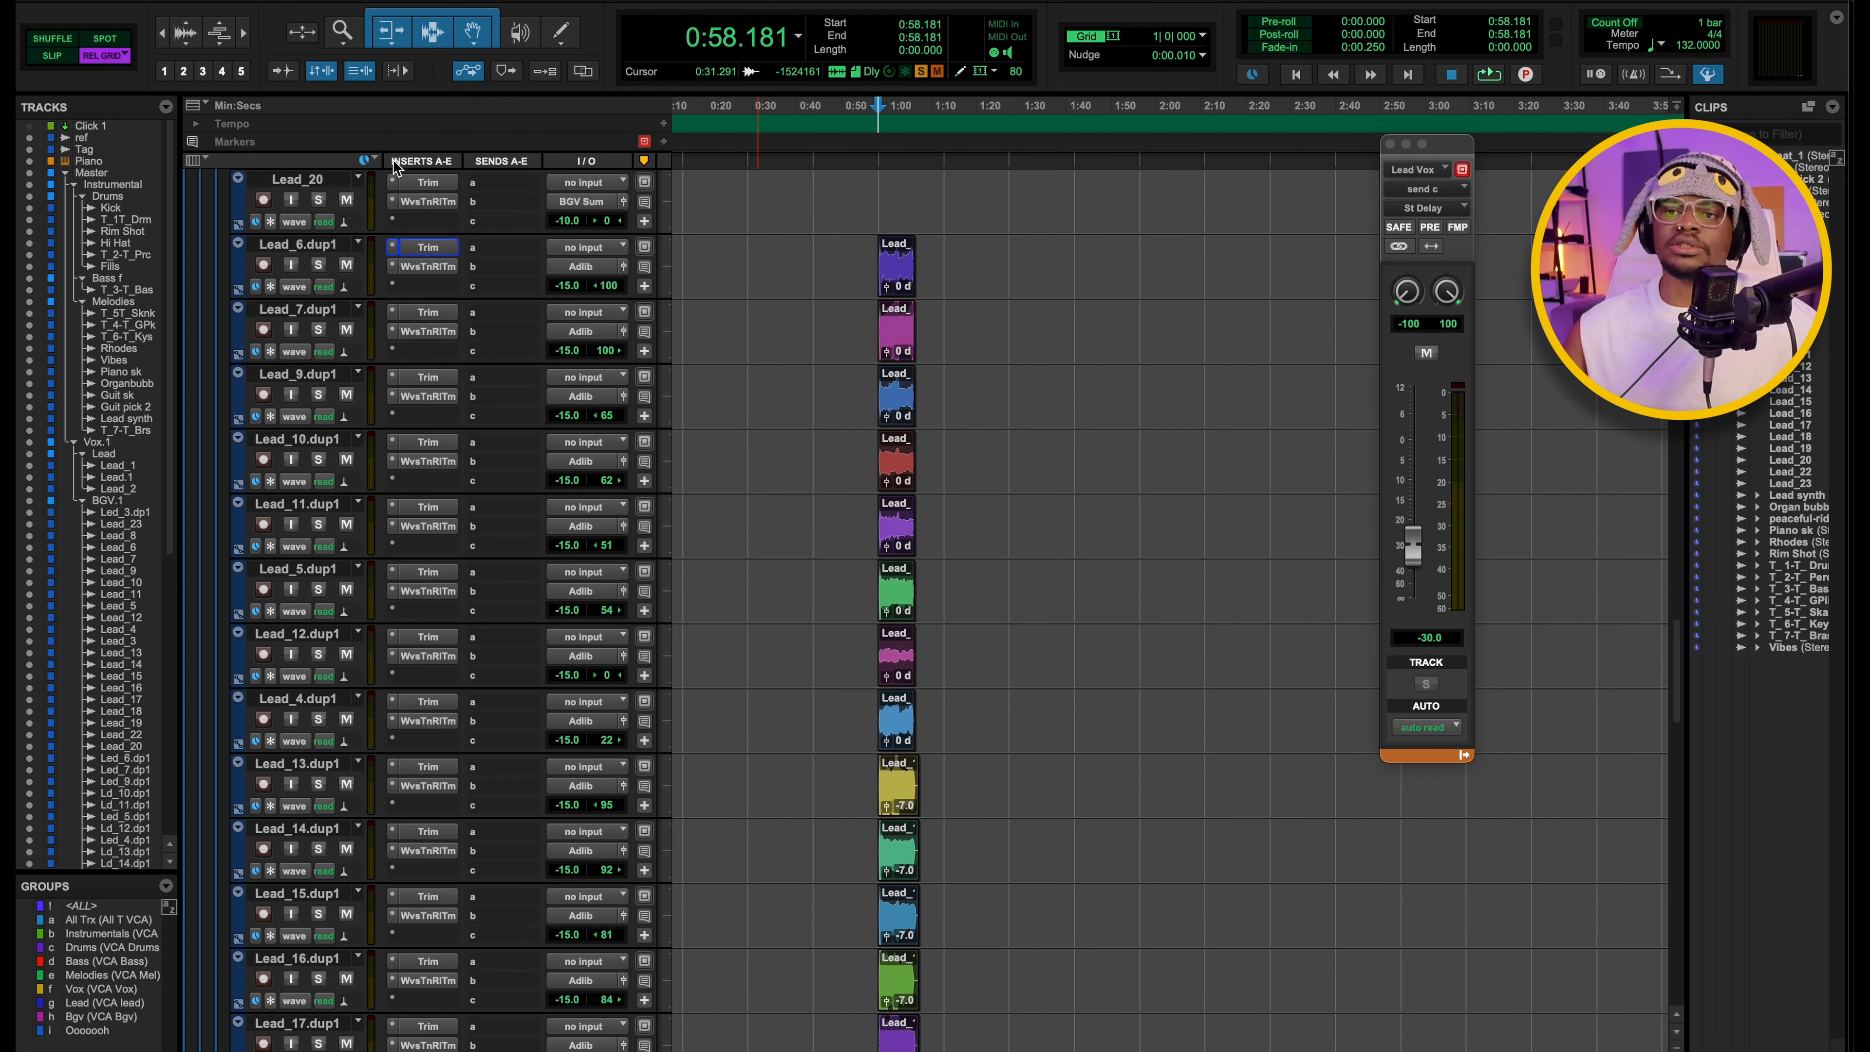
pyautogui.click(428, 267)
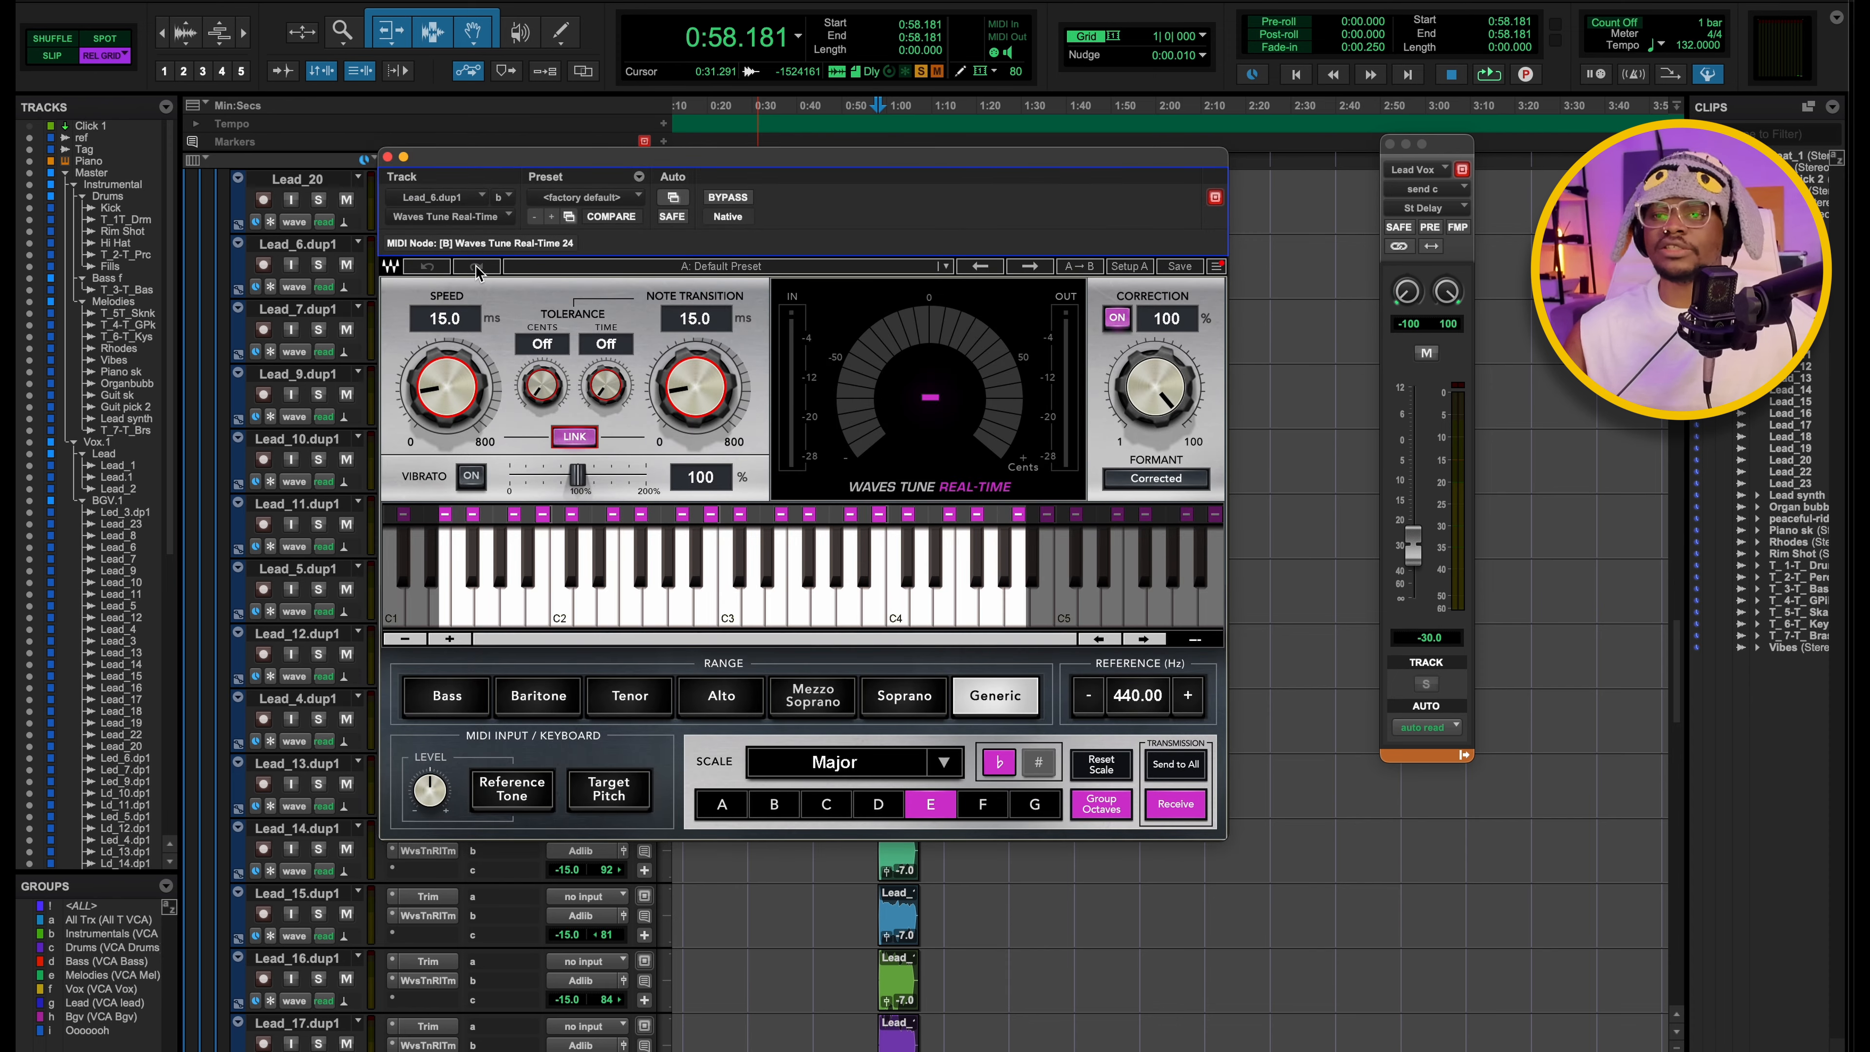
pyautogui.moveTo(442, 163); pyautogui.dragTo(579, 145)
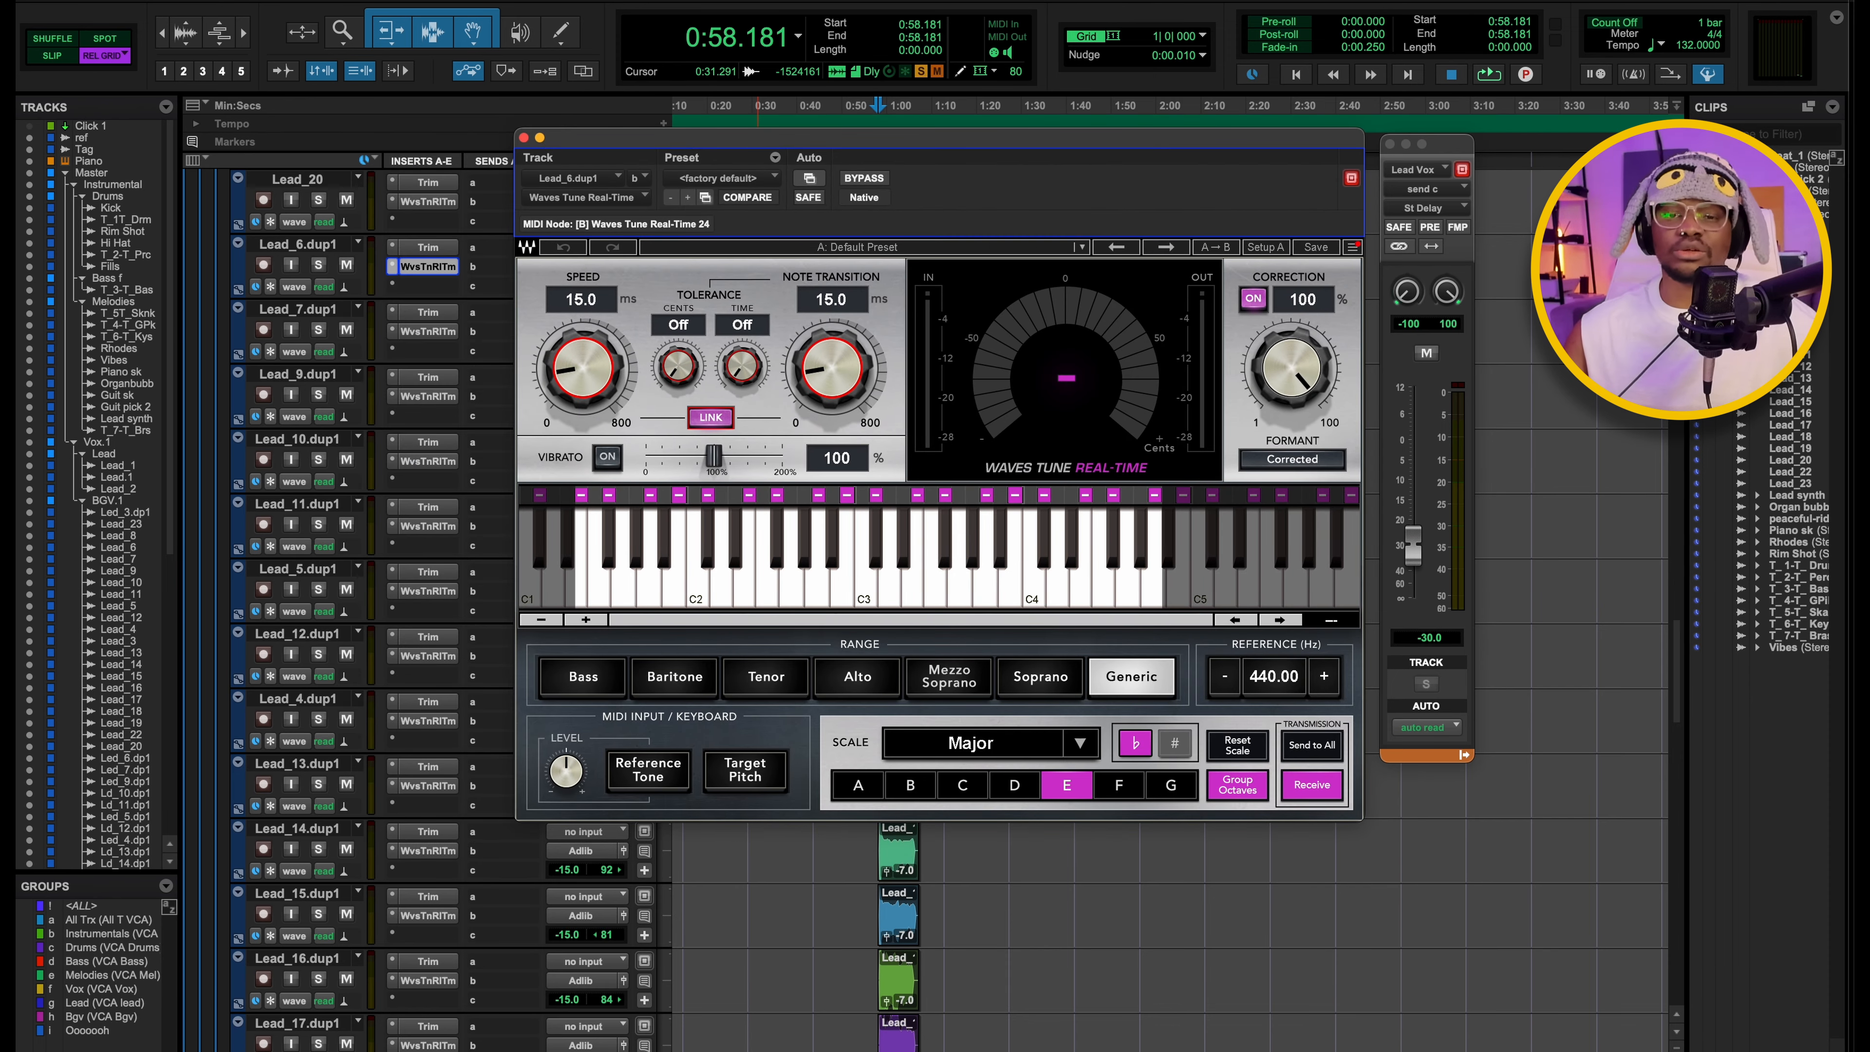
pyautogui.click(524, 137)
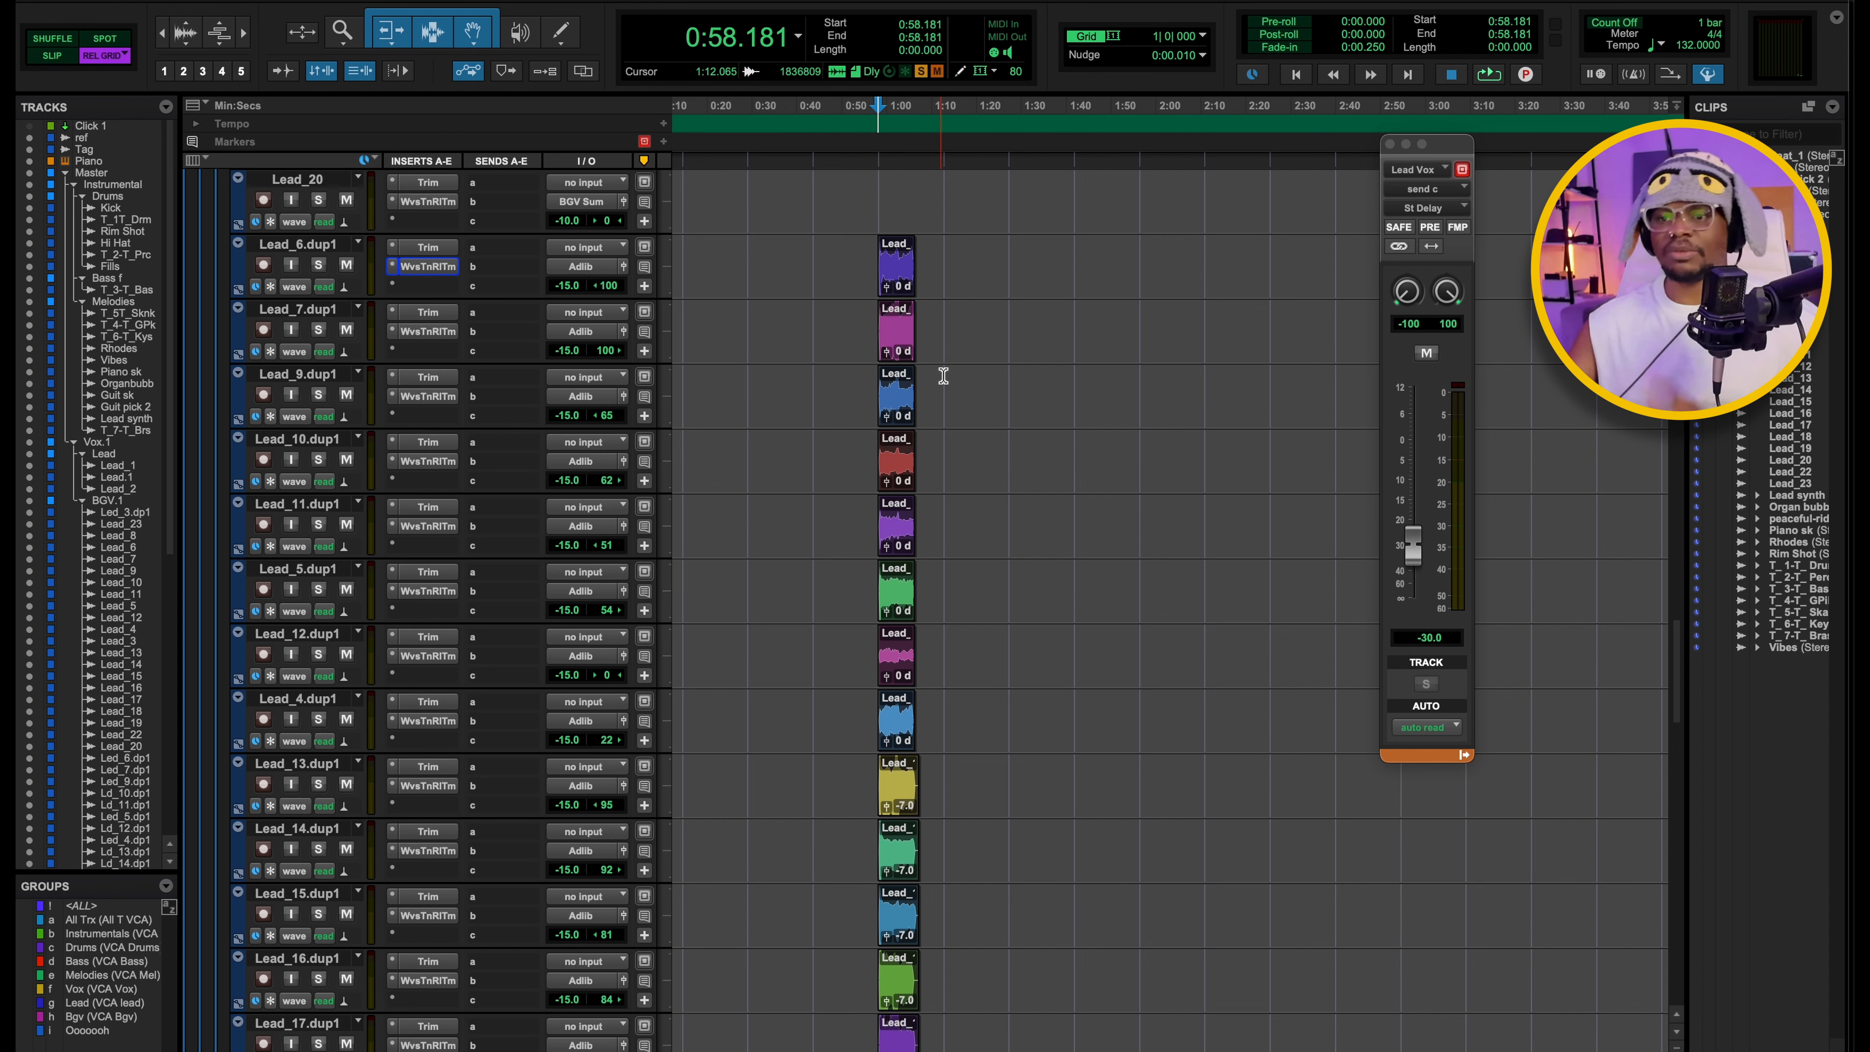
# Look over the remaining stacked ad-lib tracks down to Lead_22.dup1 and replay them from 0:58.181.
pyautogui.scroll(-6, 869, 257)
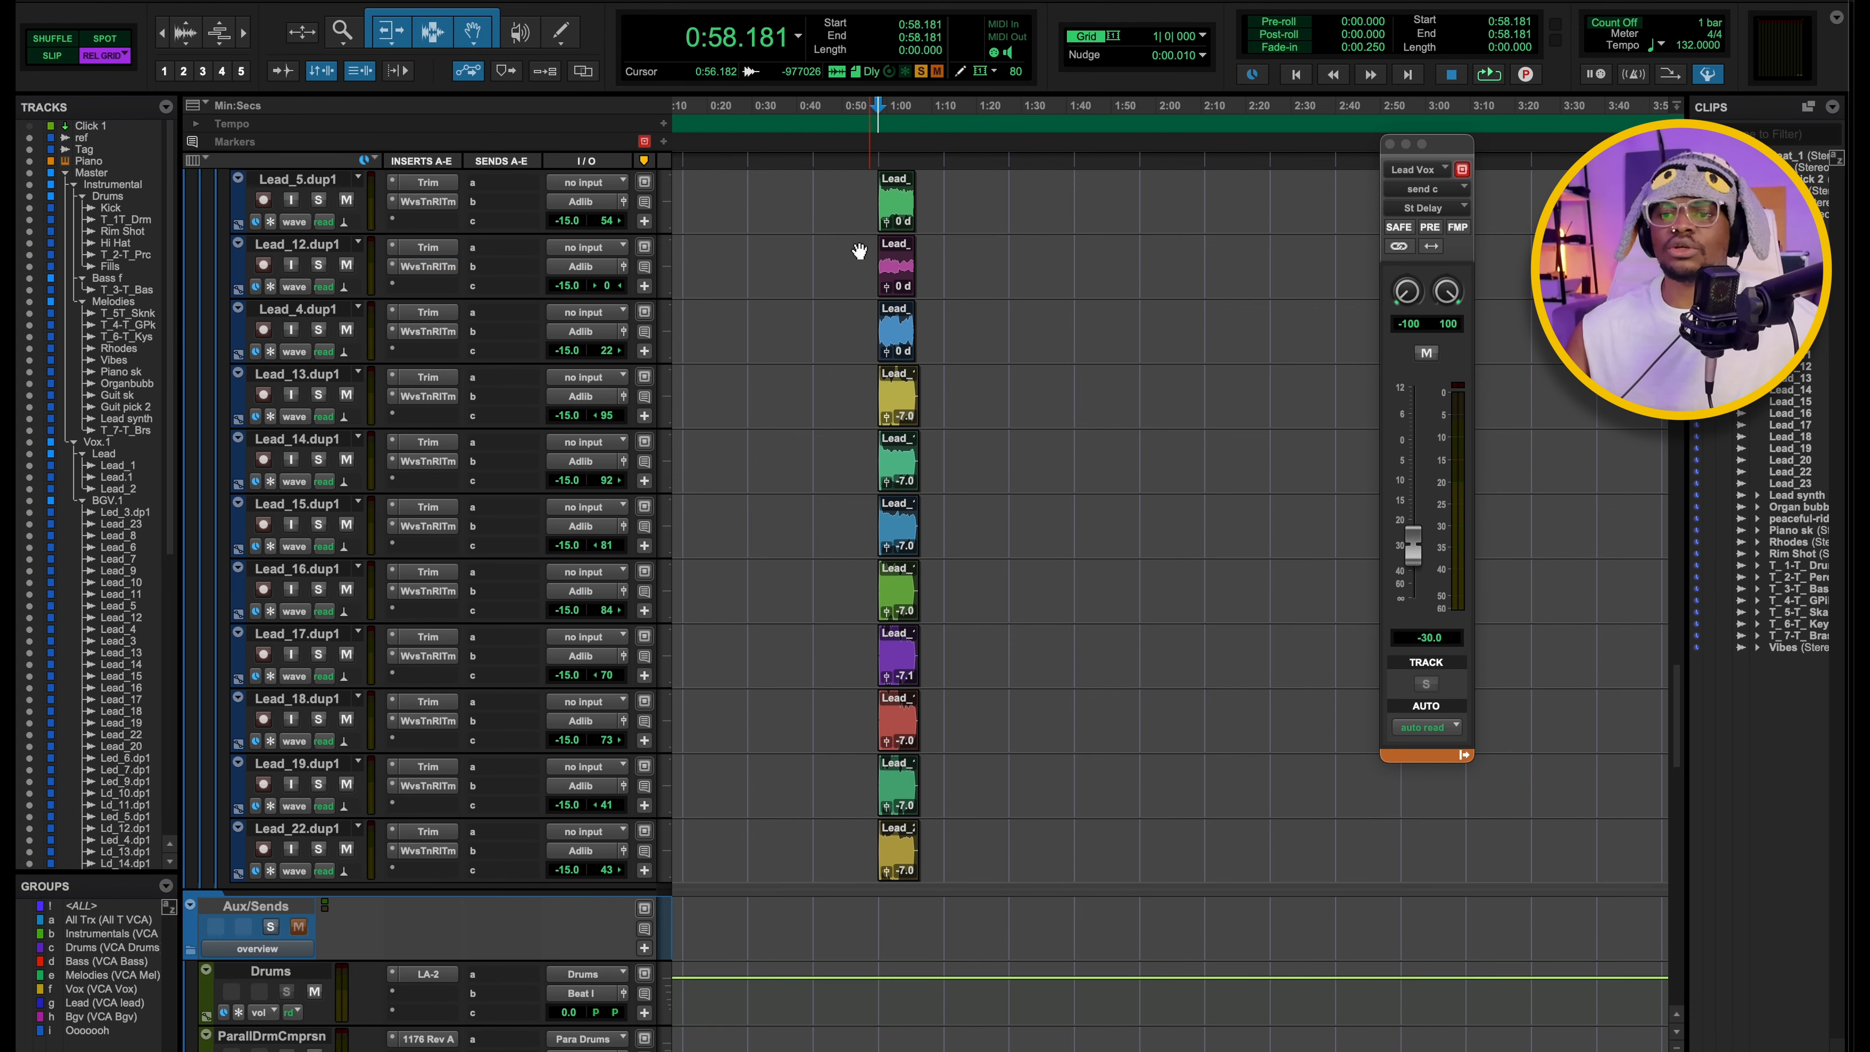
pyautogui.press('super+equal')
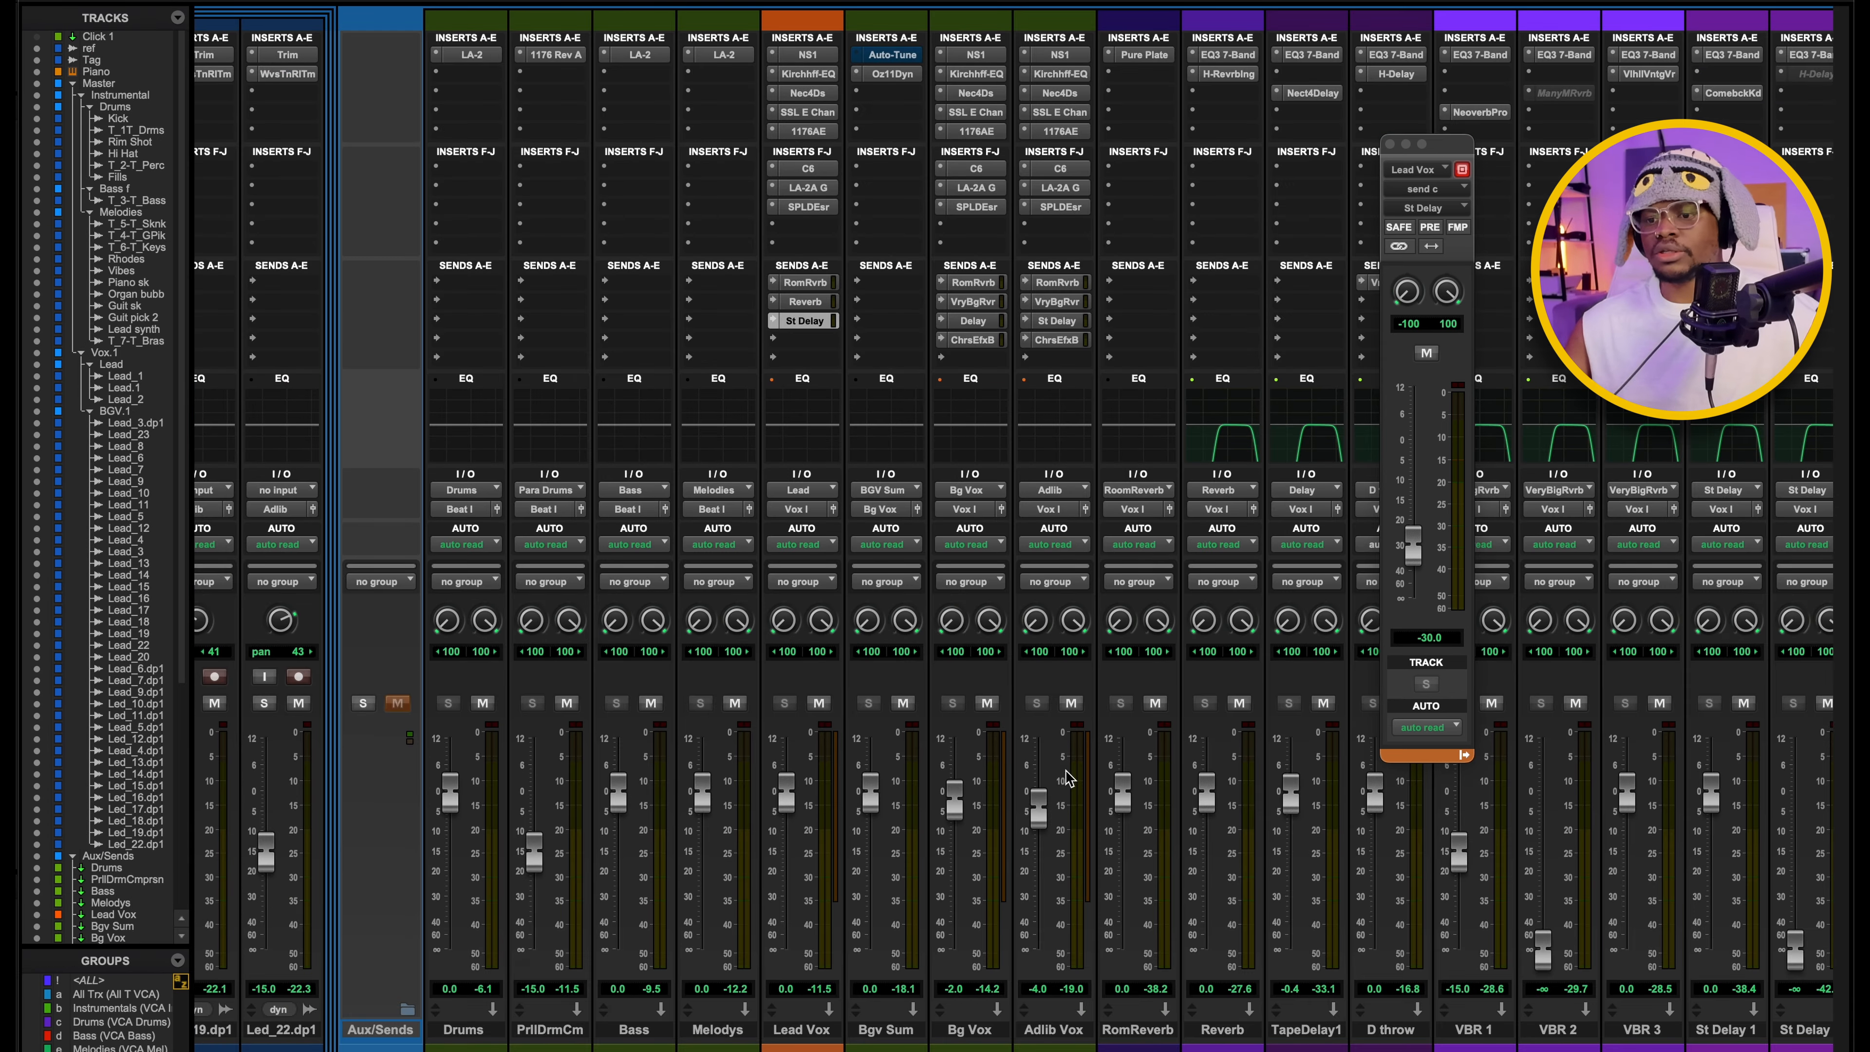
pyautogui.press('super+equal')
pyautogui.press('space')
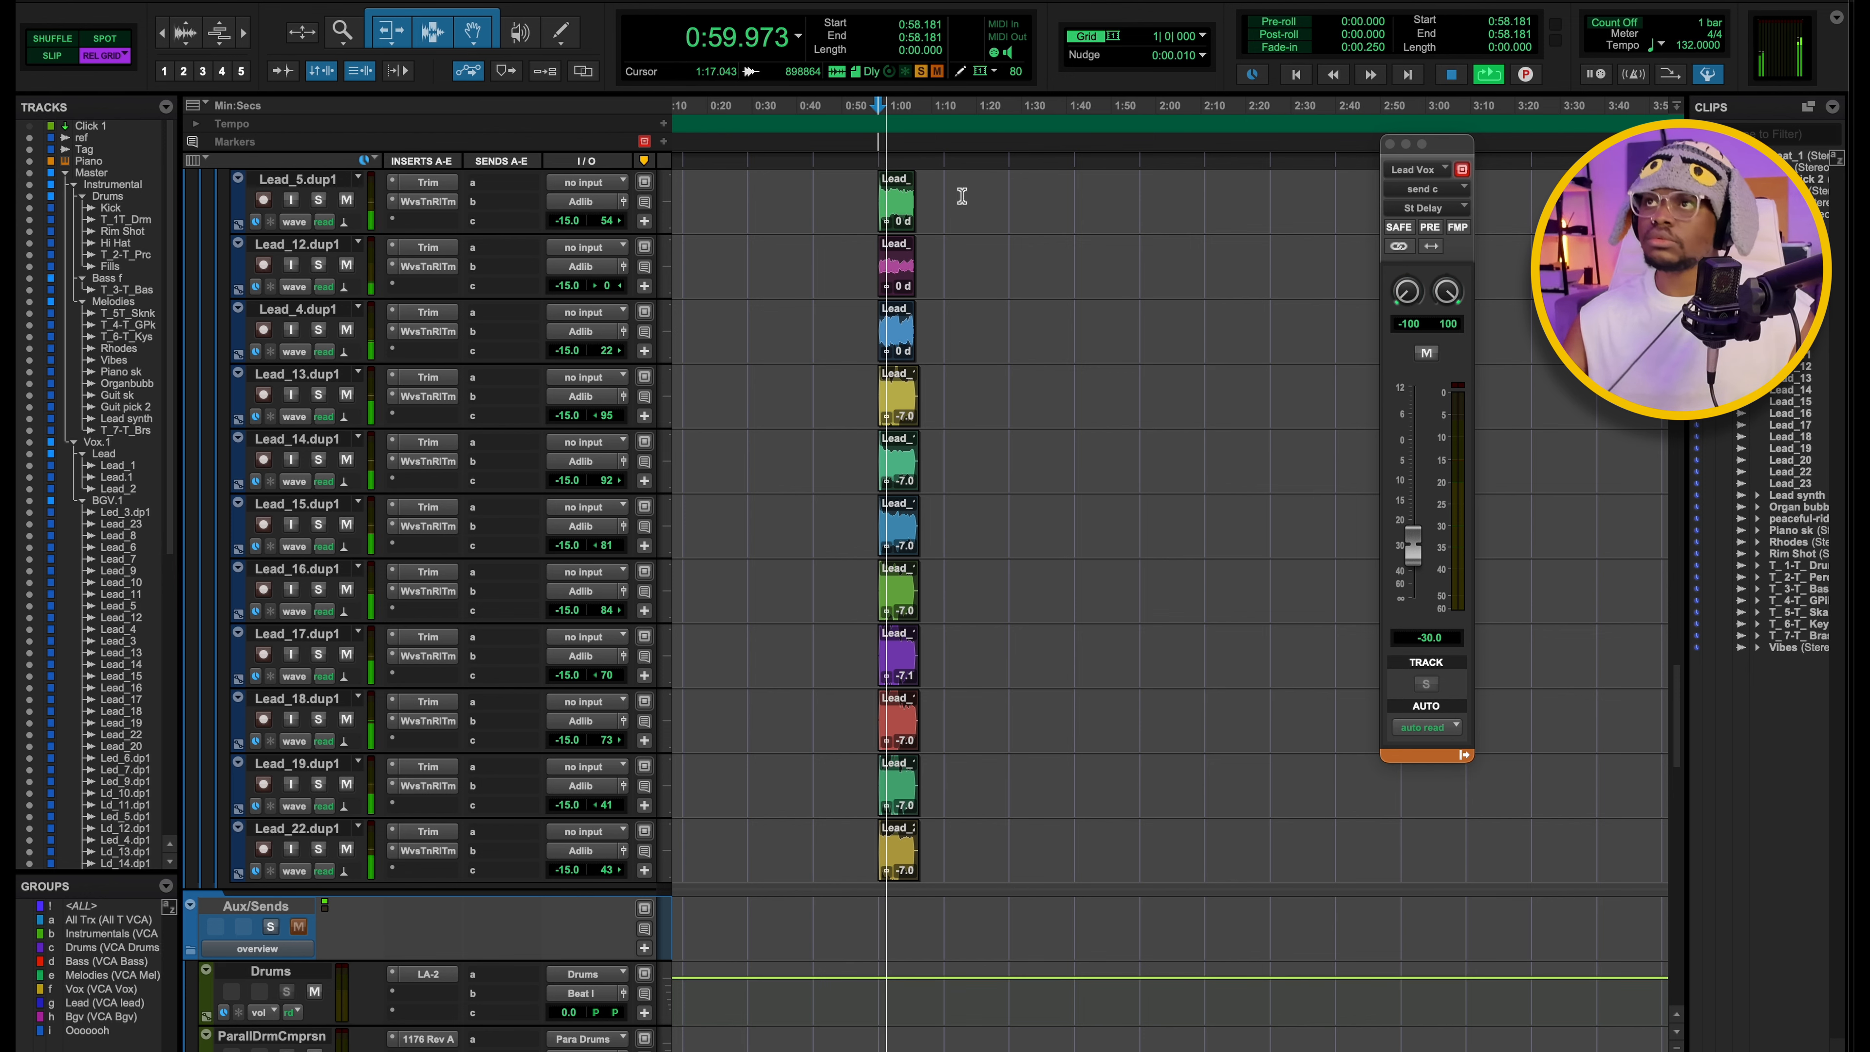
pyautogui.press('space')
# Examine the Teletronix LA-2A and the SSL E Channel Strip on the Adlib Vox aux, closing each one.
pyautogui.press('super+equal')
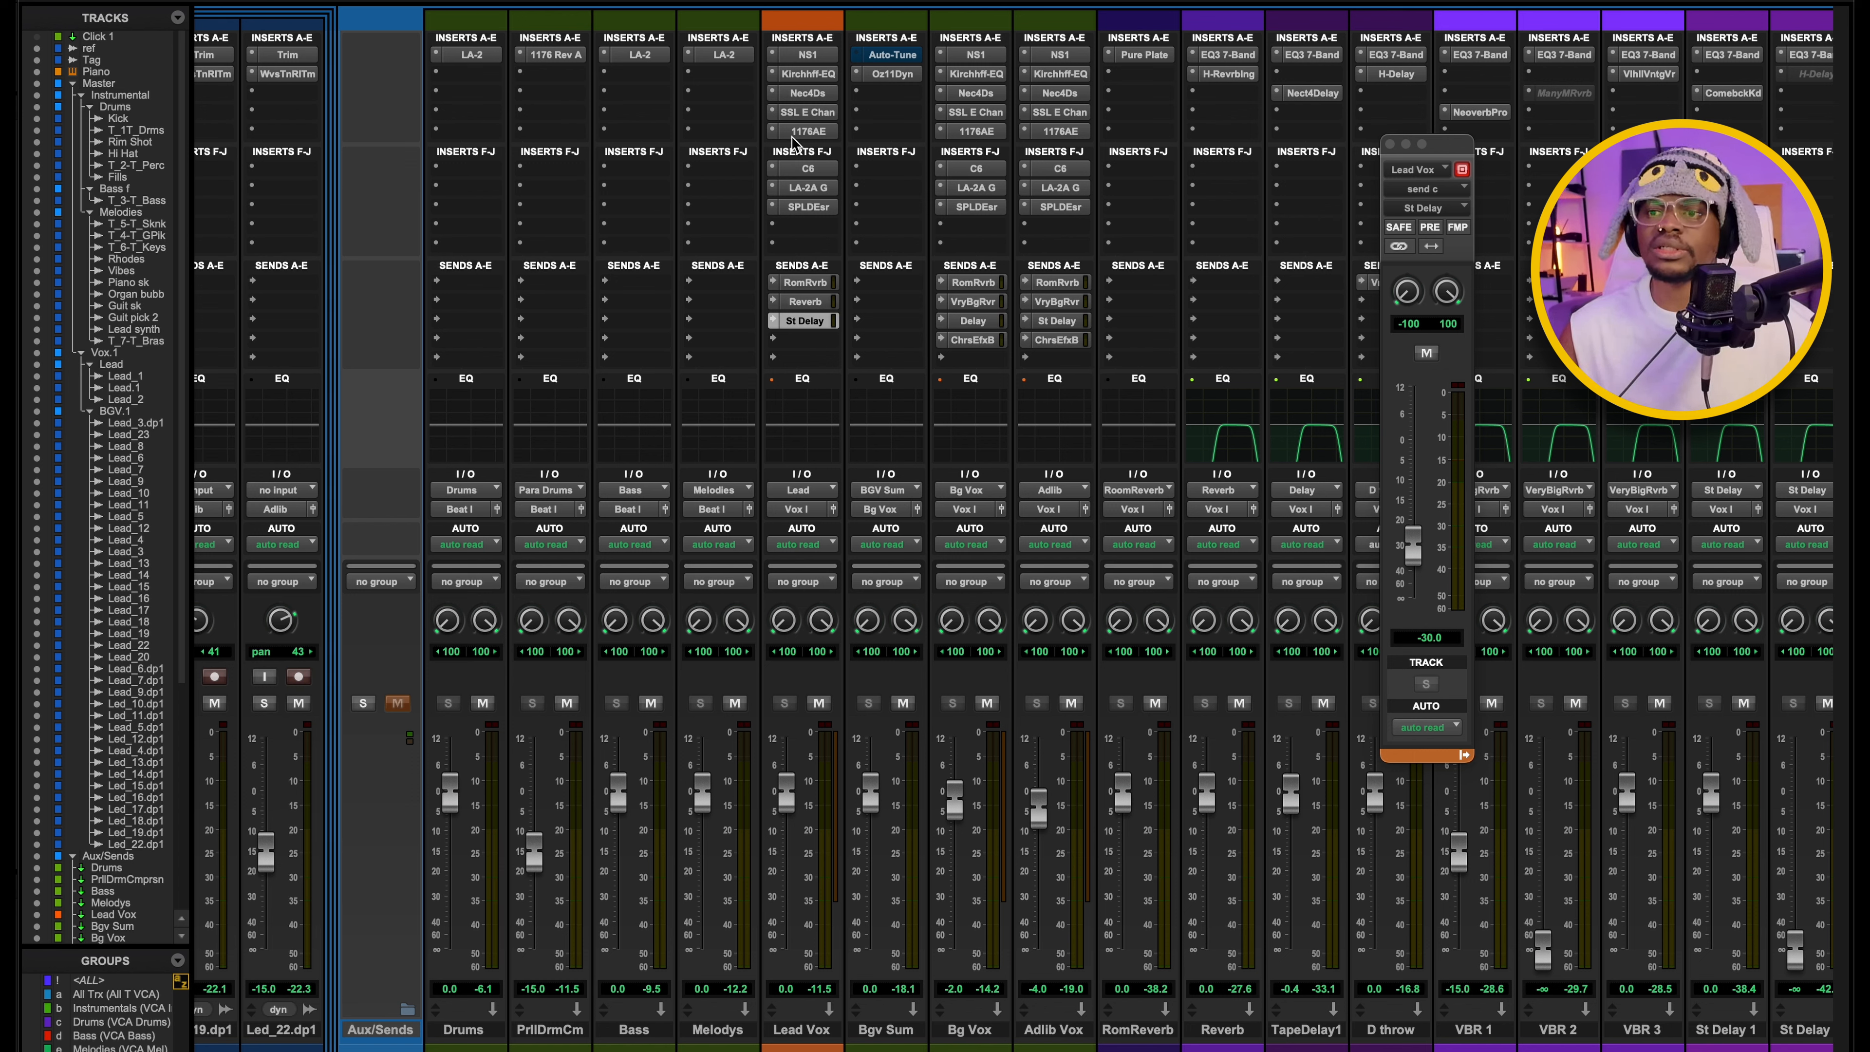
pyautogui.click(1066, 185)
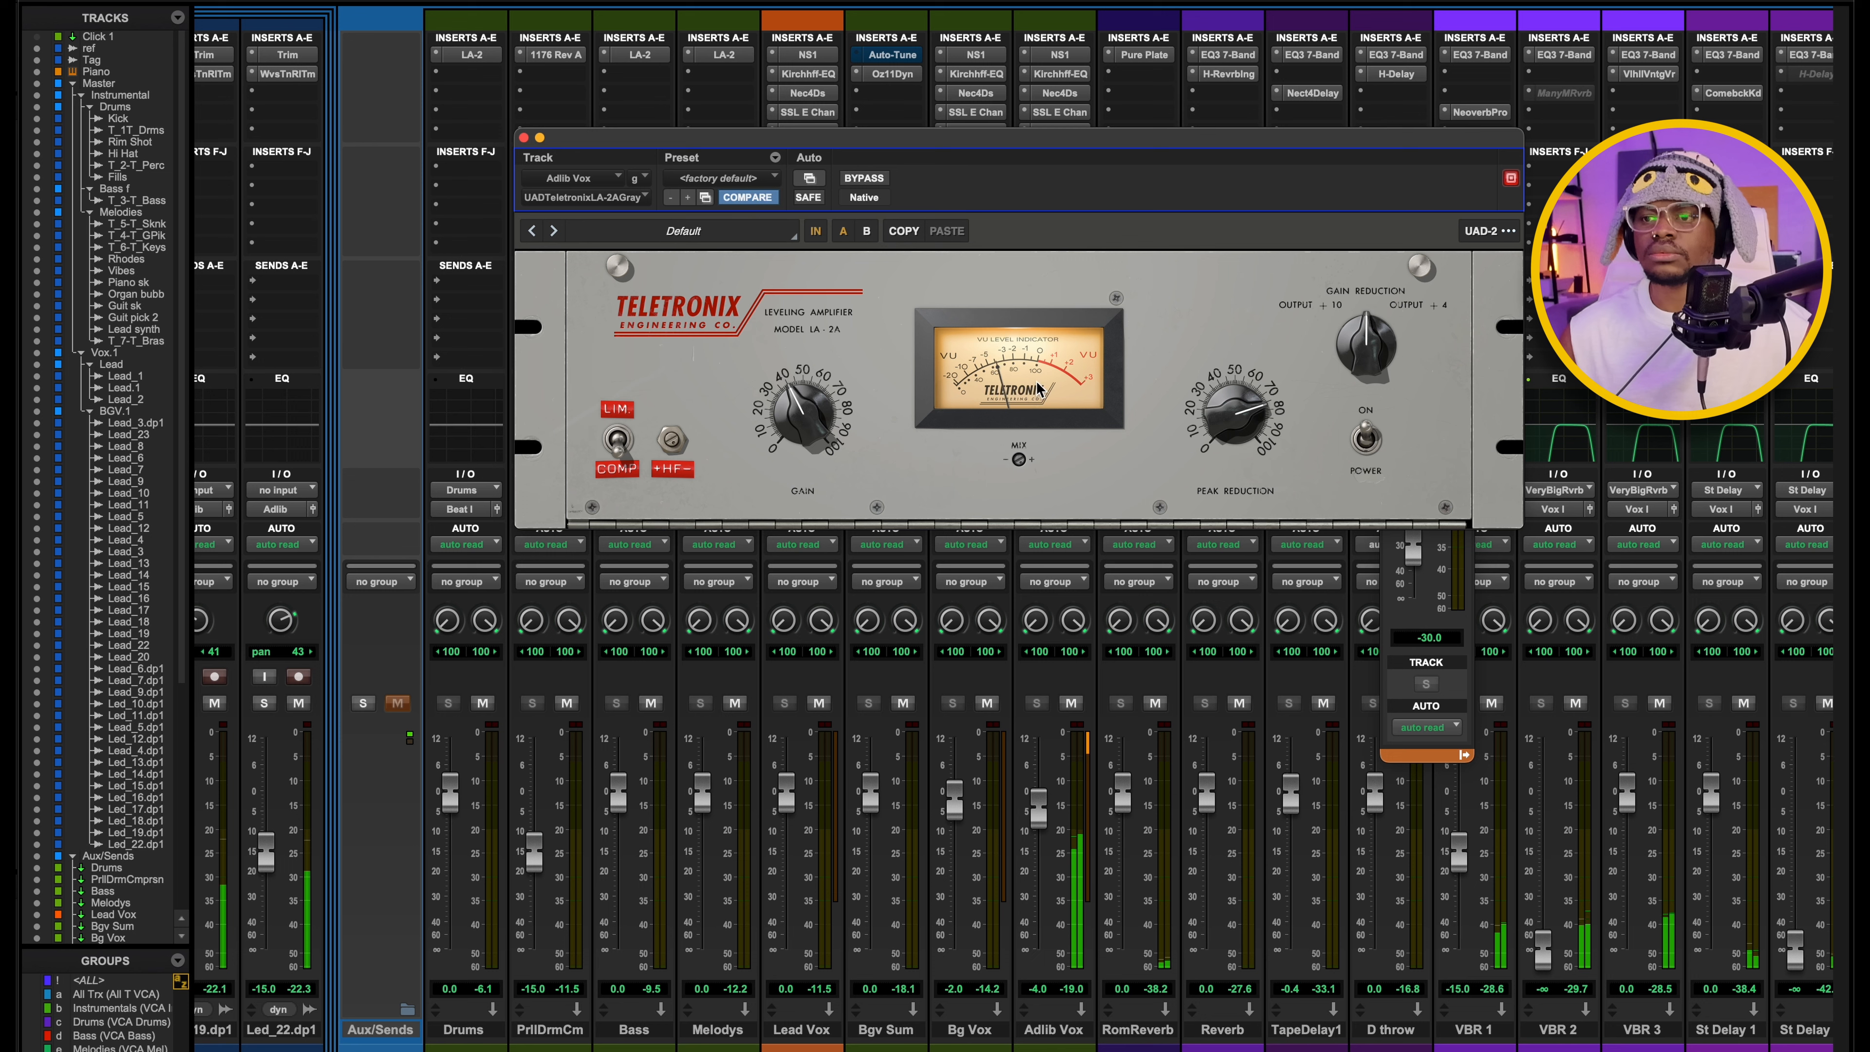
pyautogui.click(524, 138)
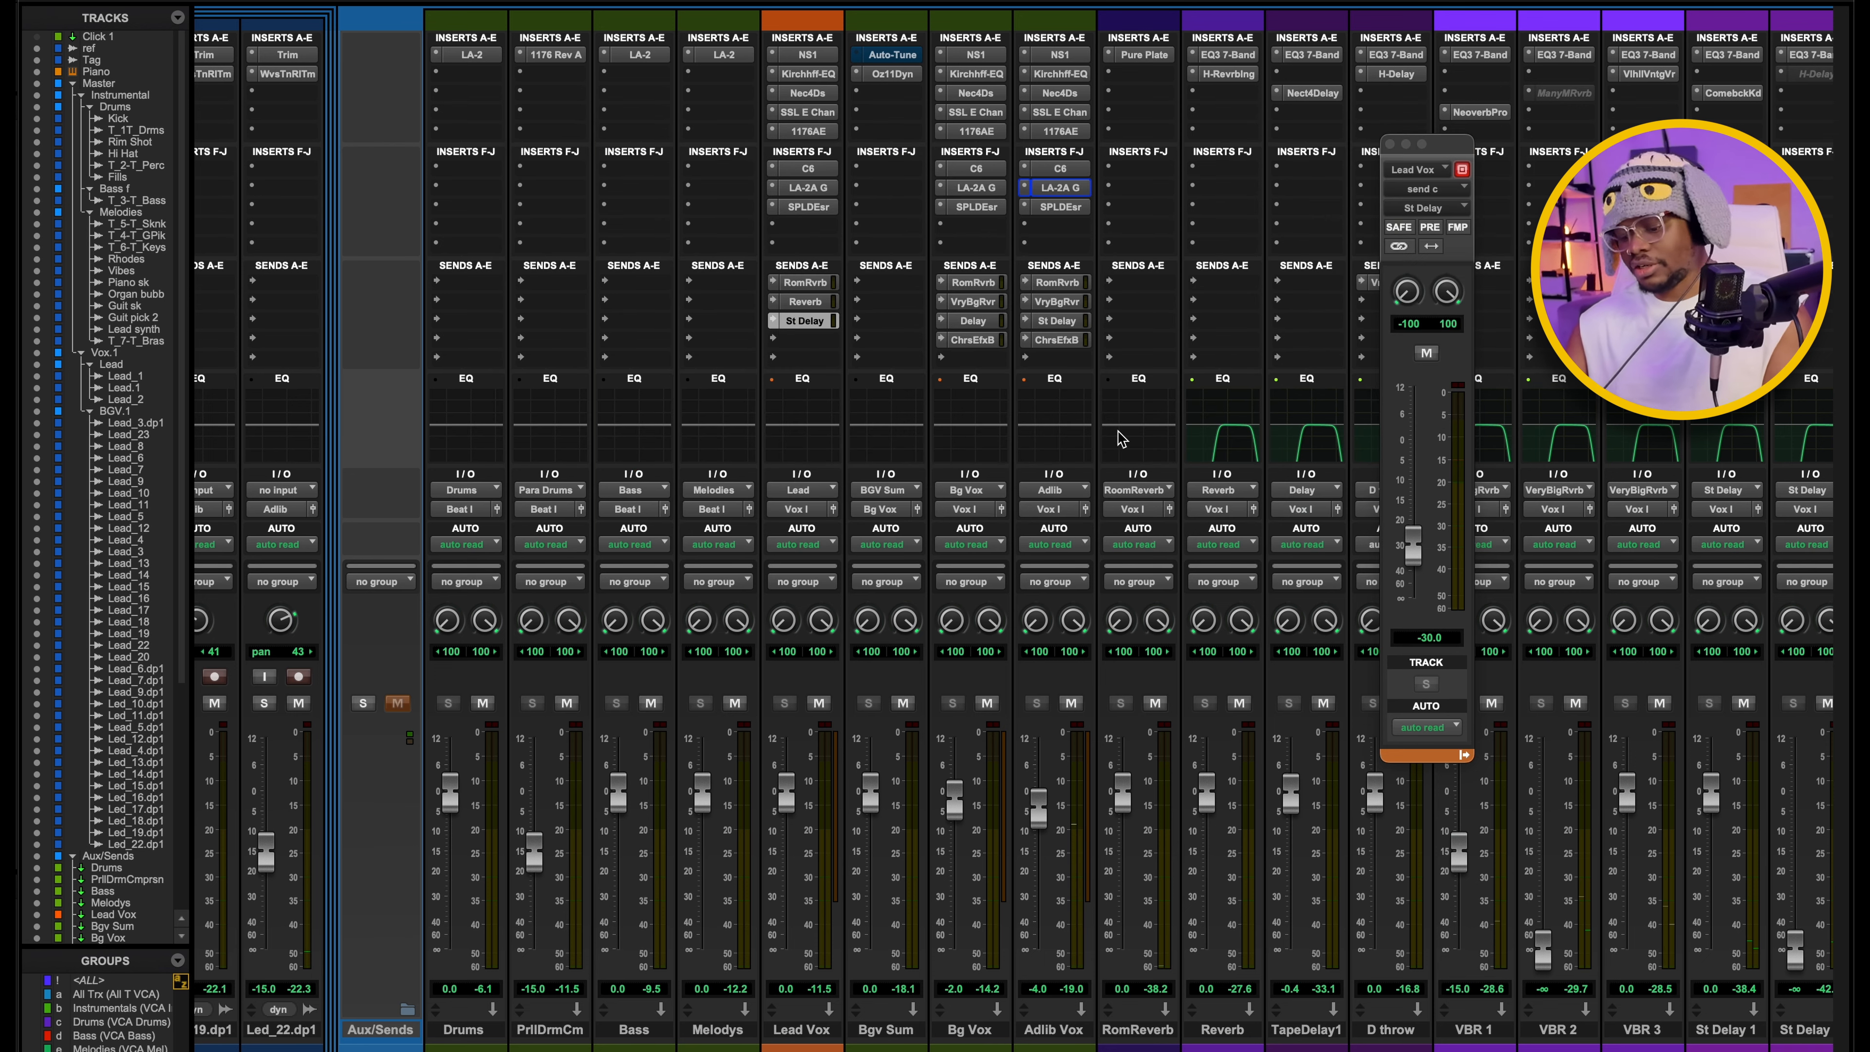
pyautogui.click(1059, 112)
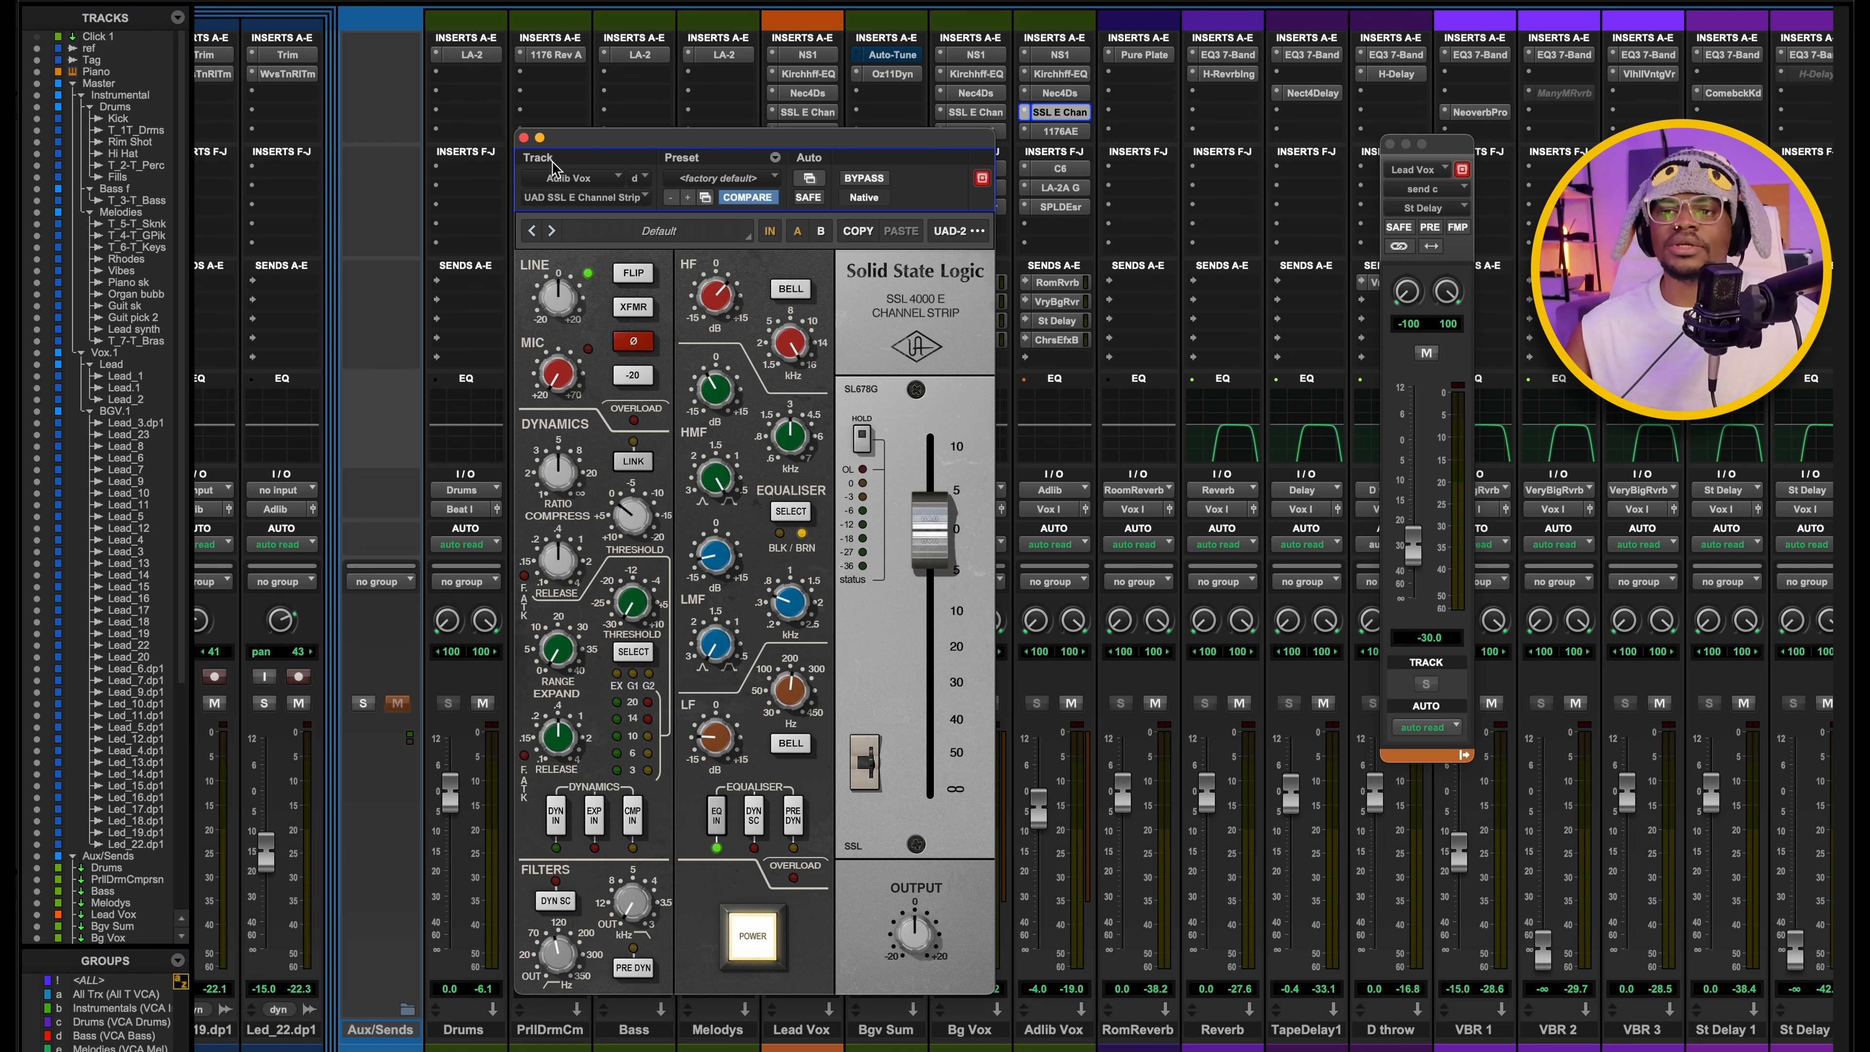
pyautogui.click(523, 138)
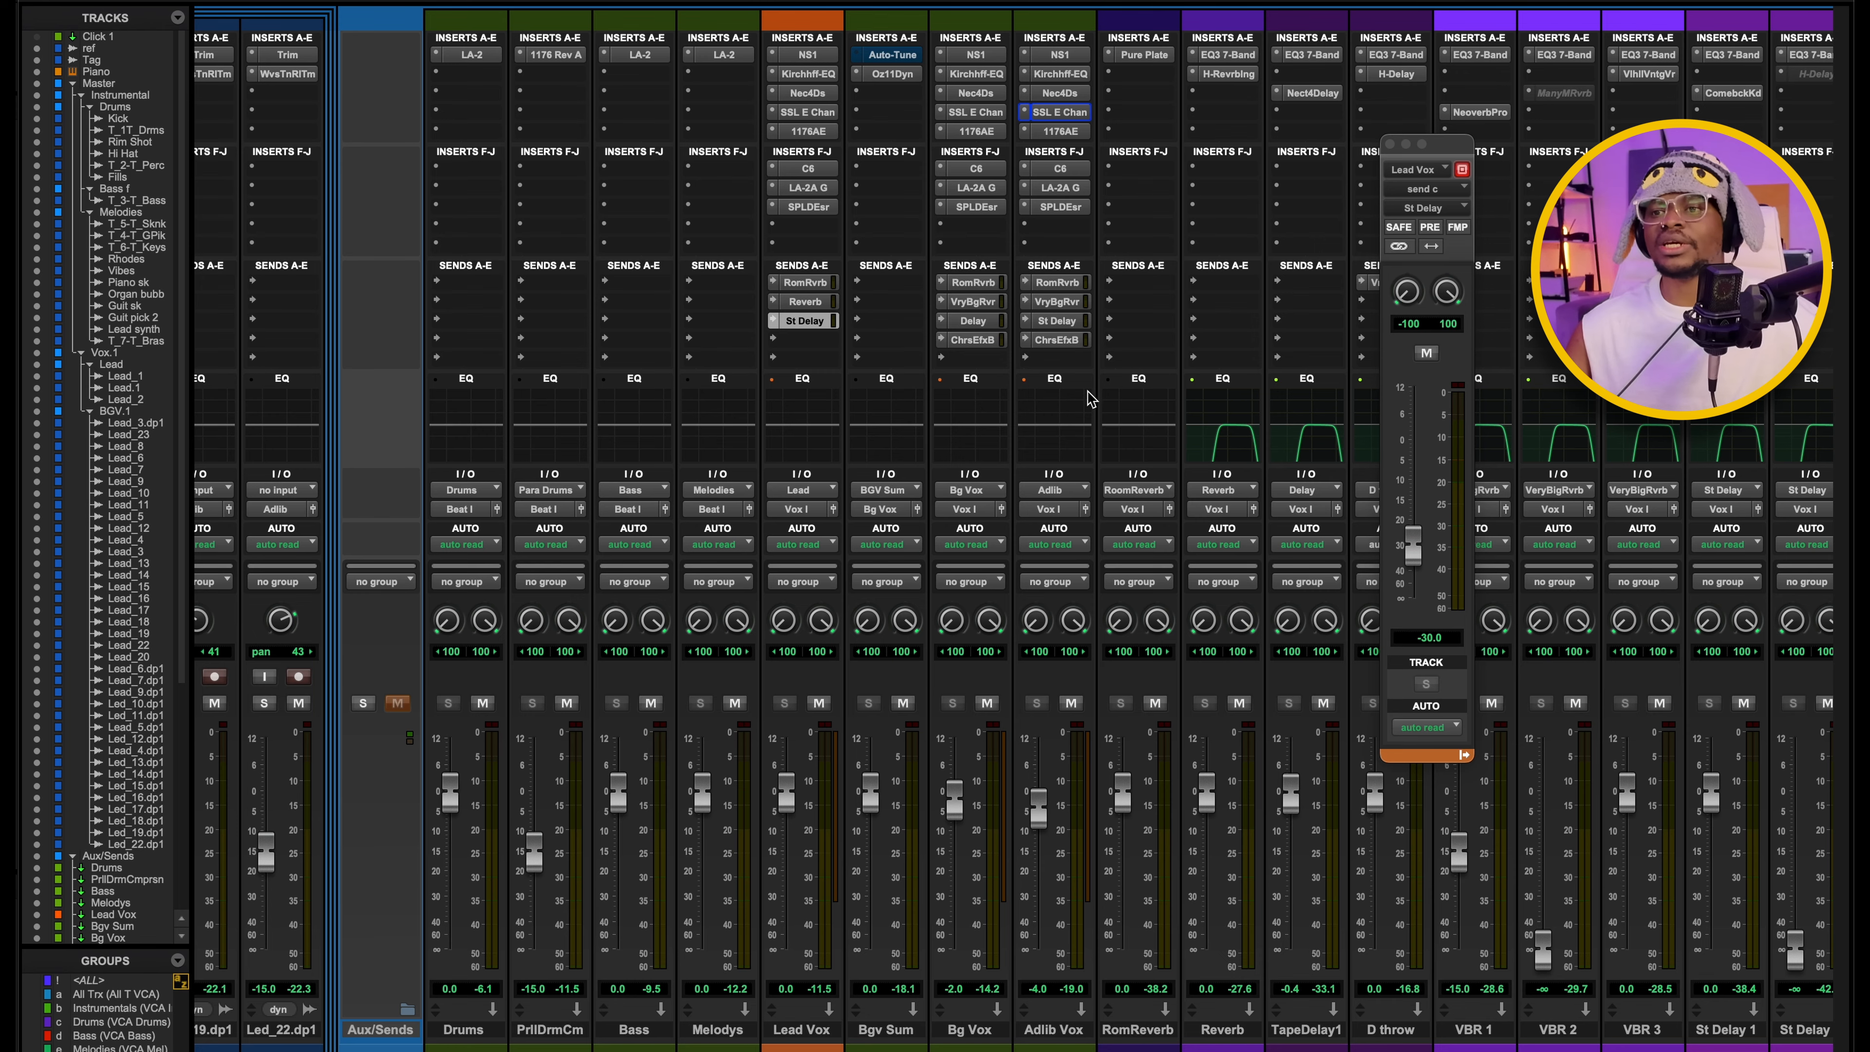
# Open the Adlib Vox send to Room Reverb to check its level, then close it.
pyautogui.hscroll(3, 1091, 398)
pyautogui.click(881, 284)
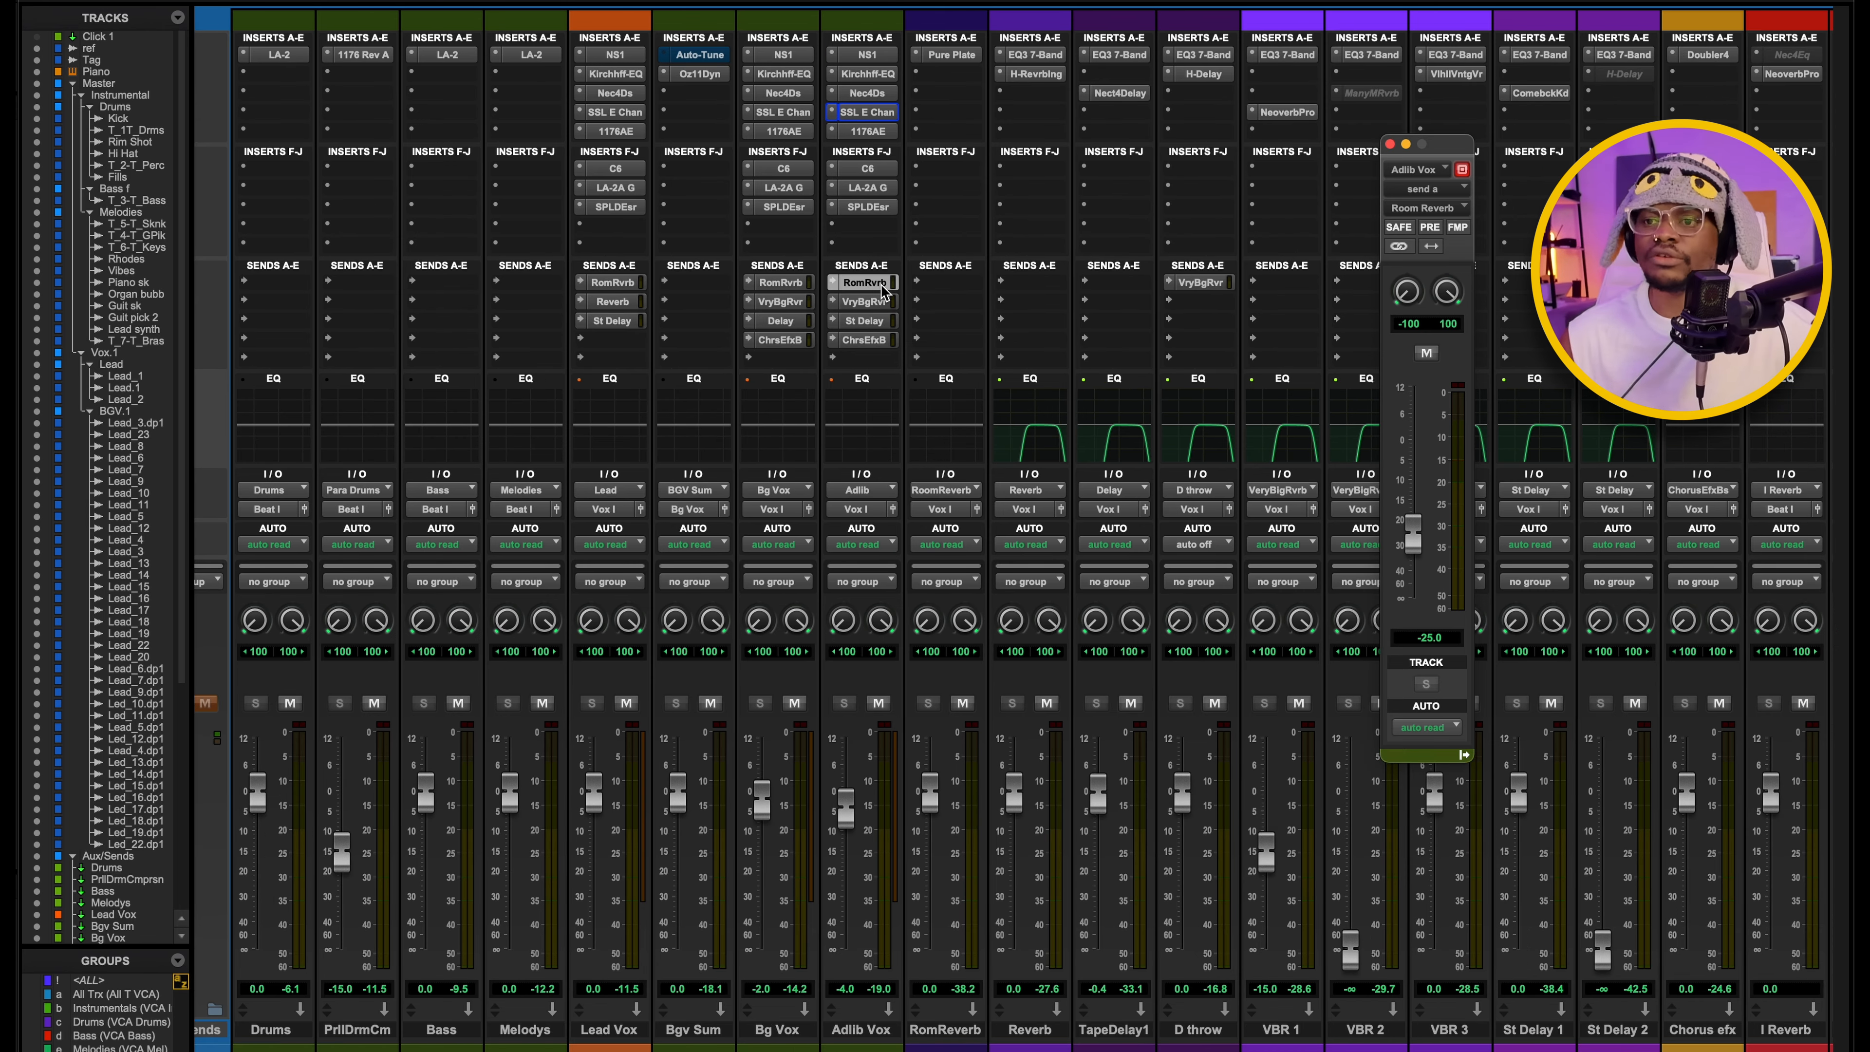
pyautogui.click(1389, 144)
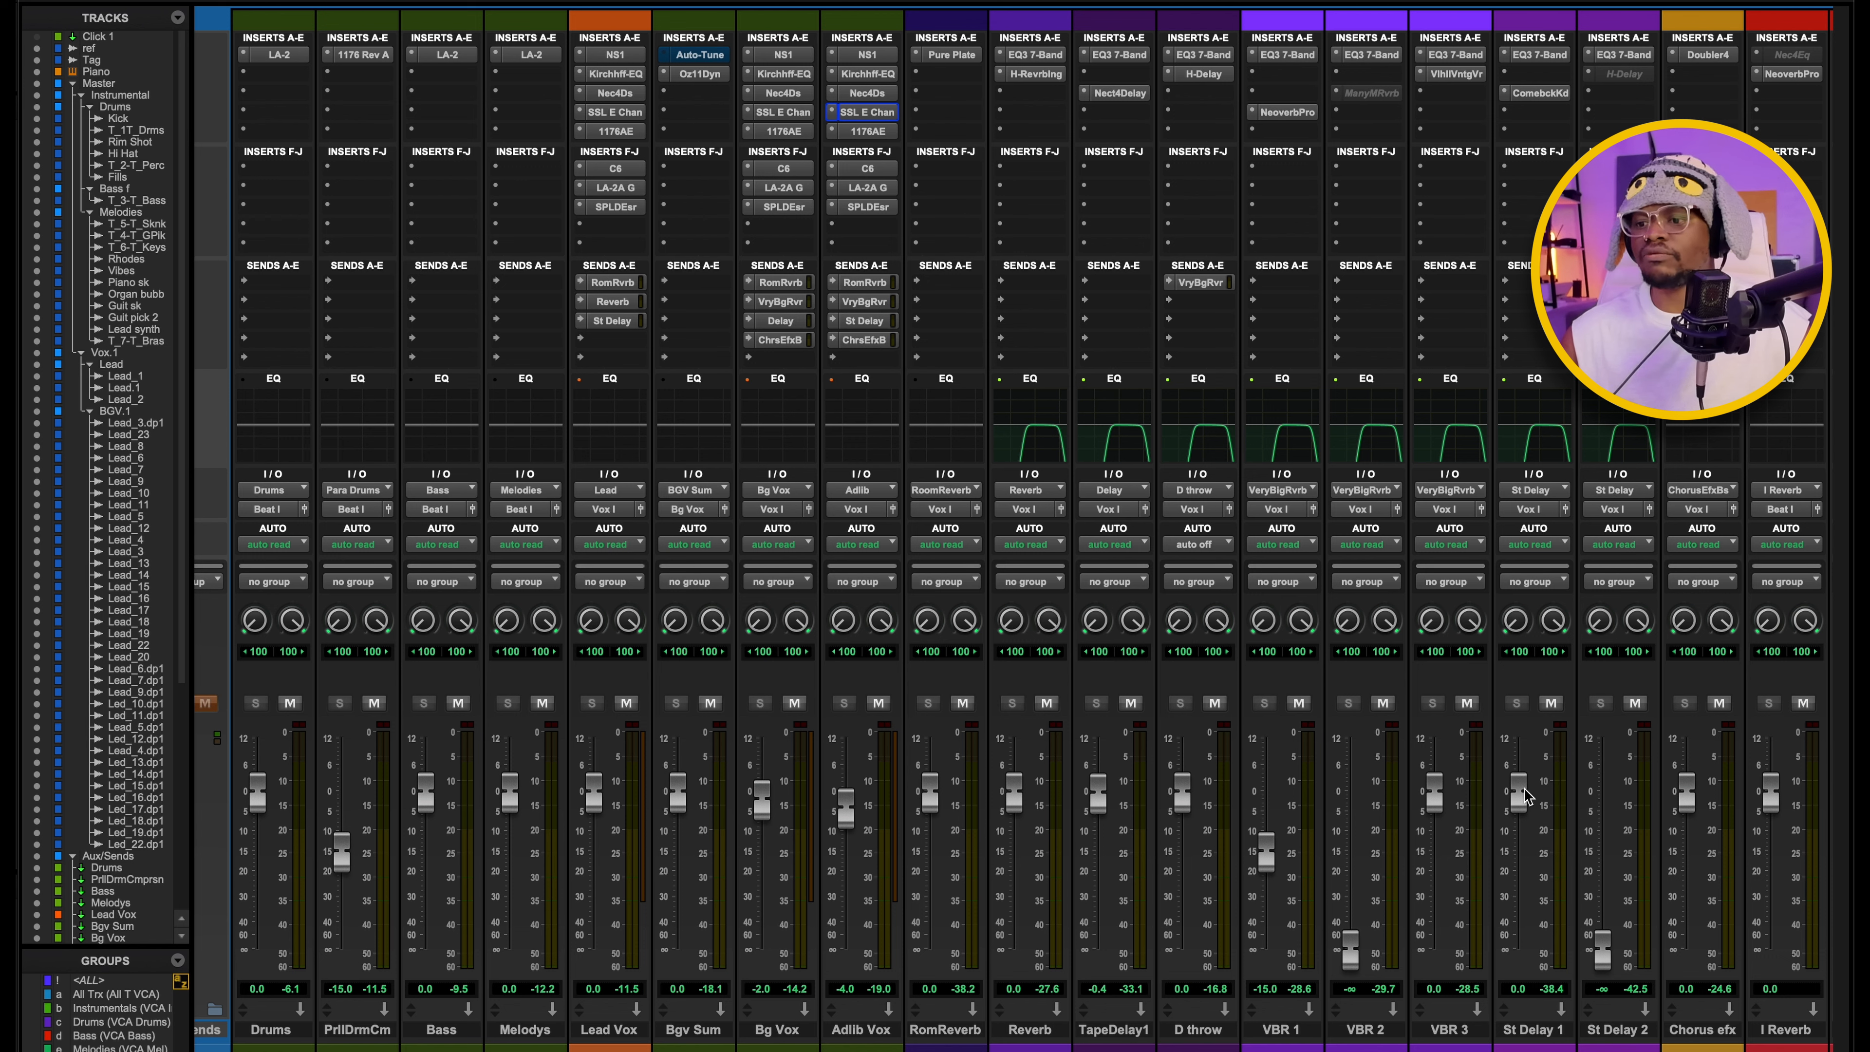
# Check the Adlib Vox send to Very Big Reverb and examine the ValhallaVintageVerb on VBR 3, then close both.
pyautogui.click(868, 301)
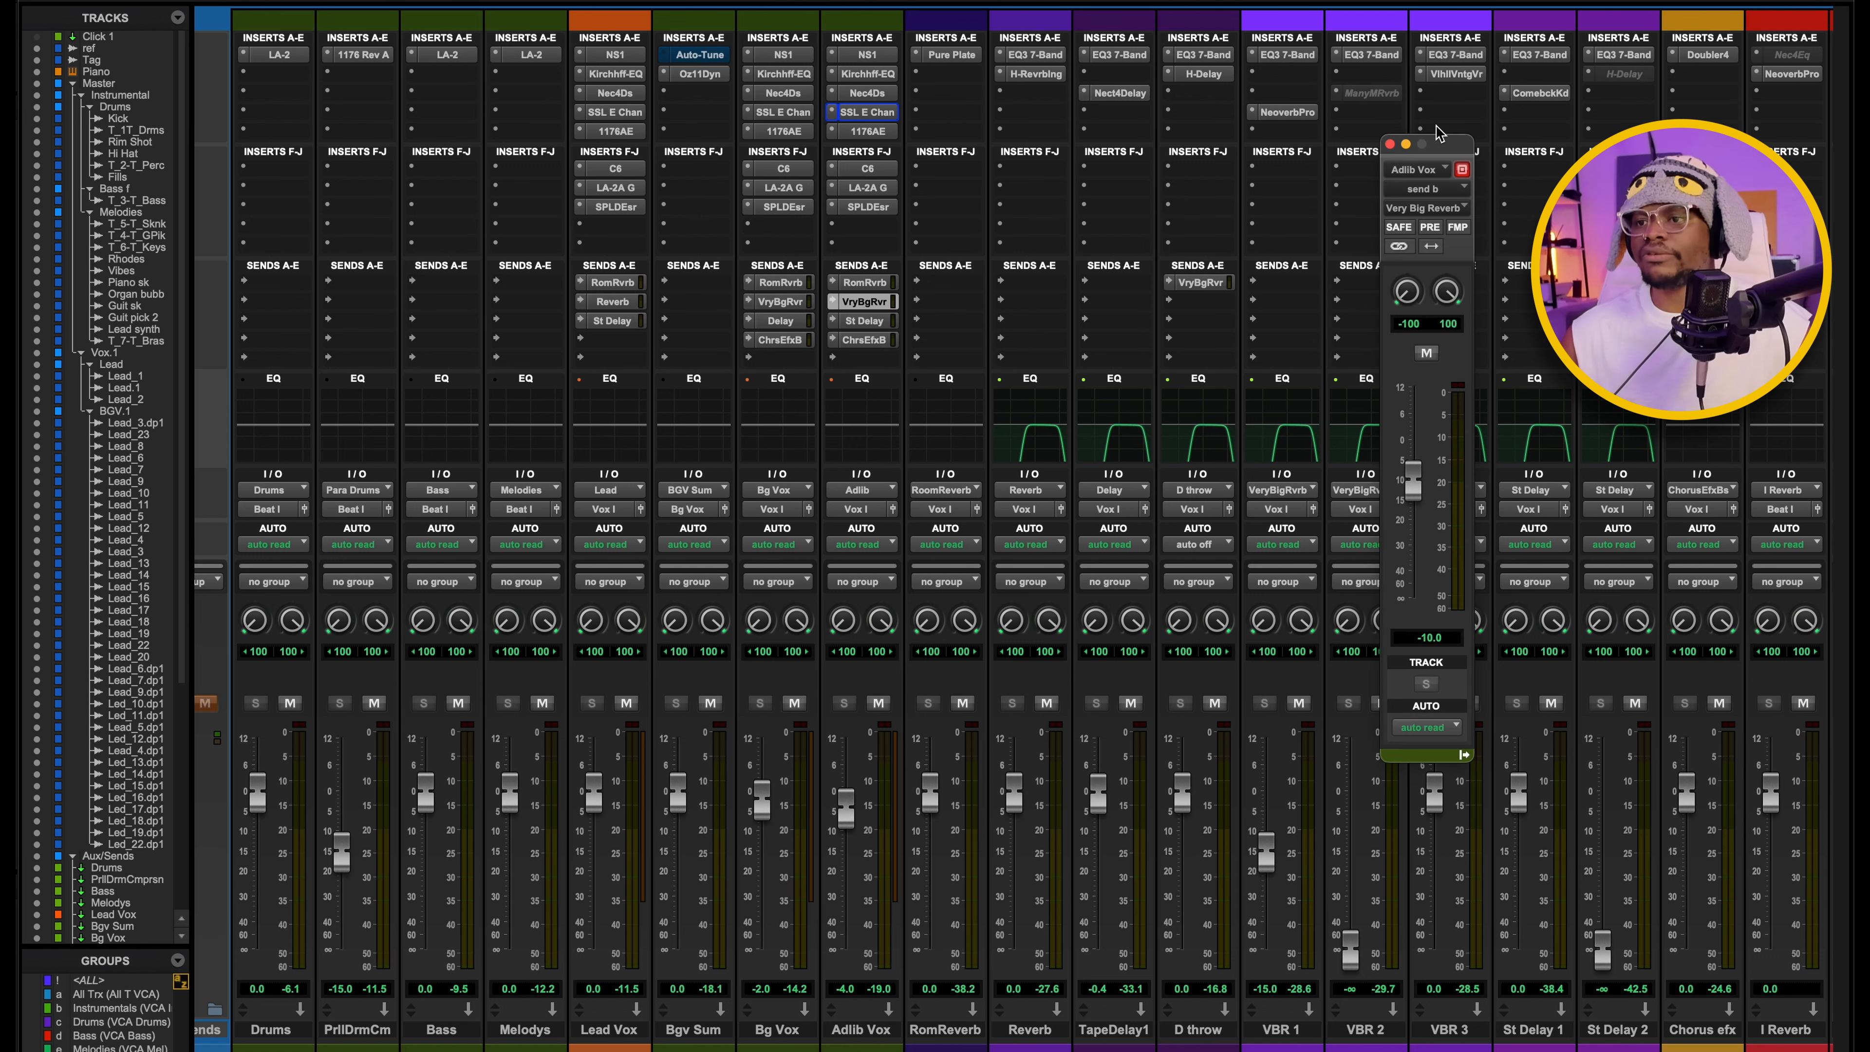
pyautogui.click(1455, 73)
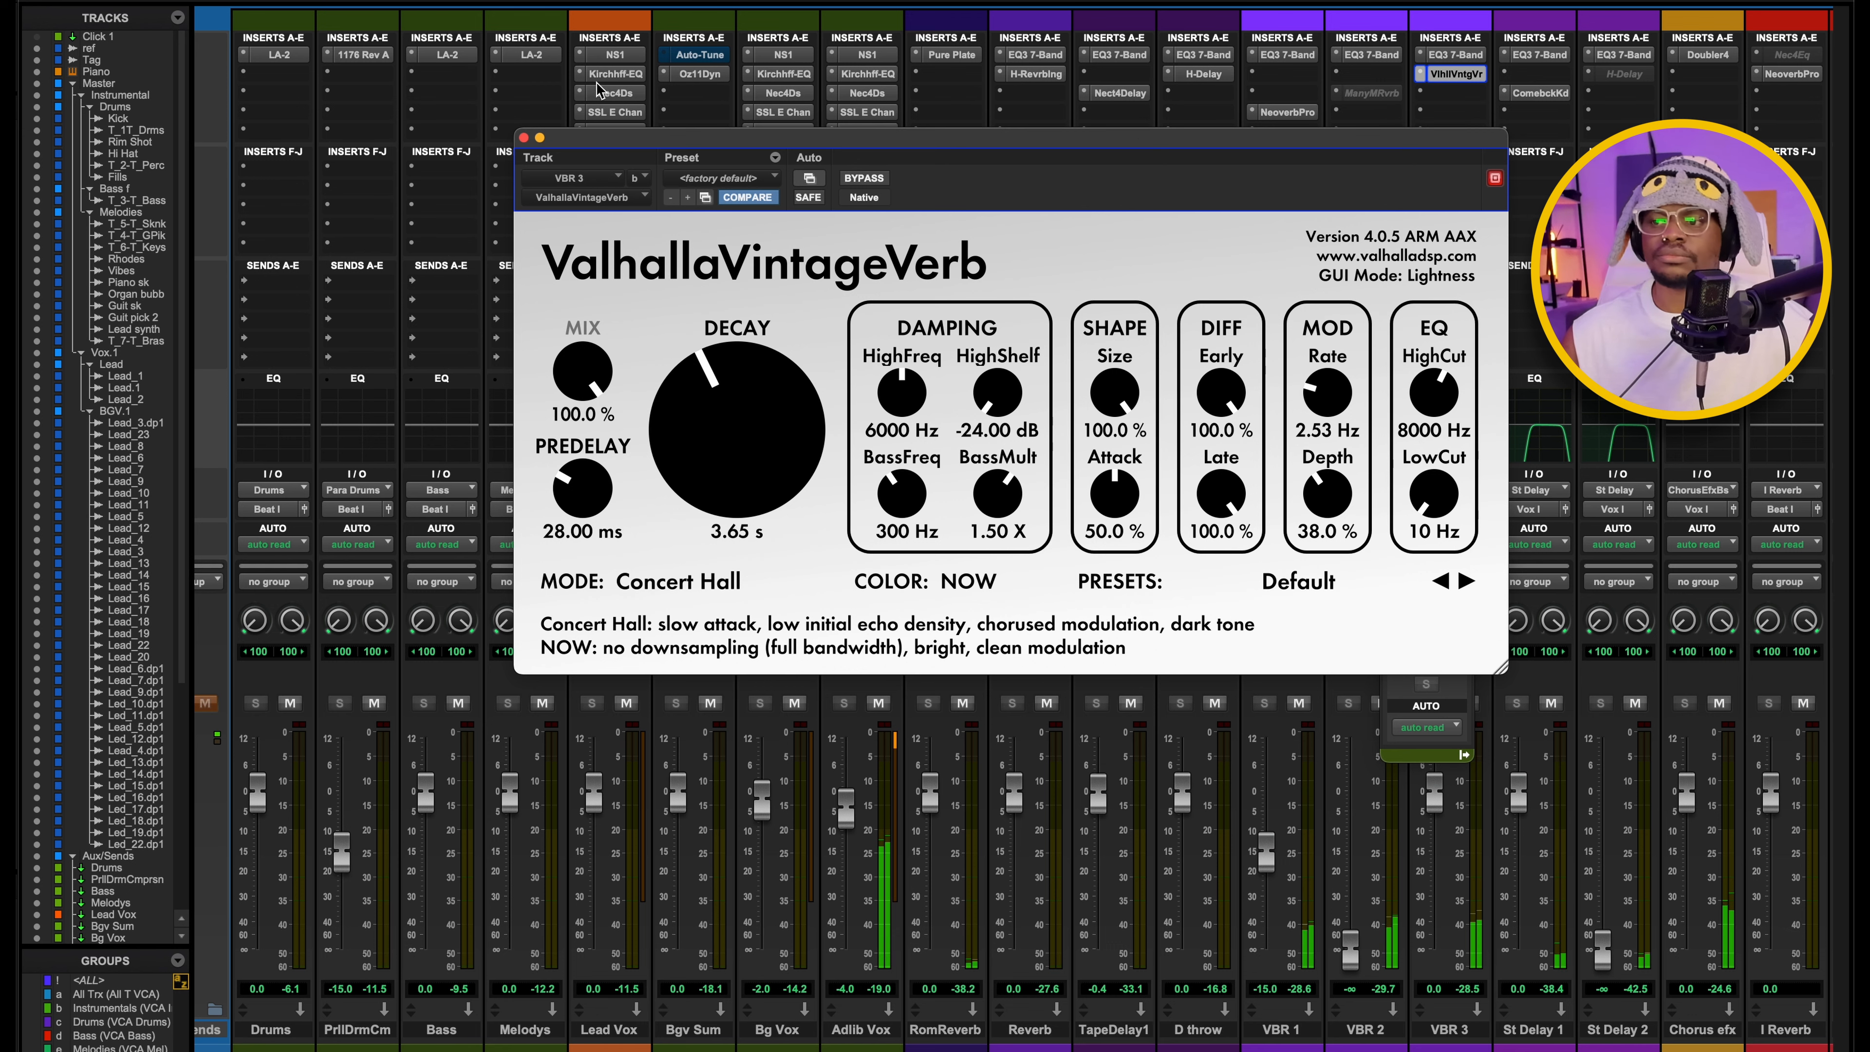
pyautogui.click(539, 137)
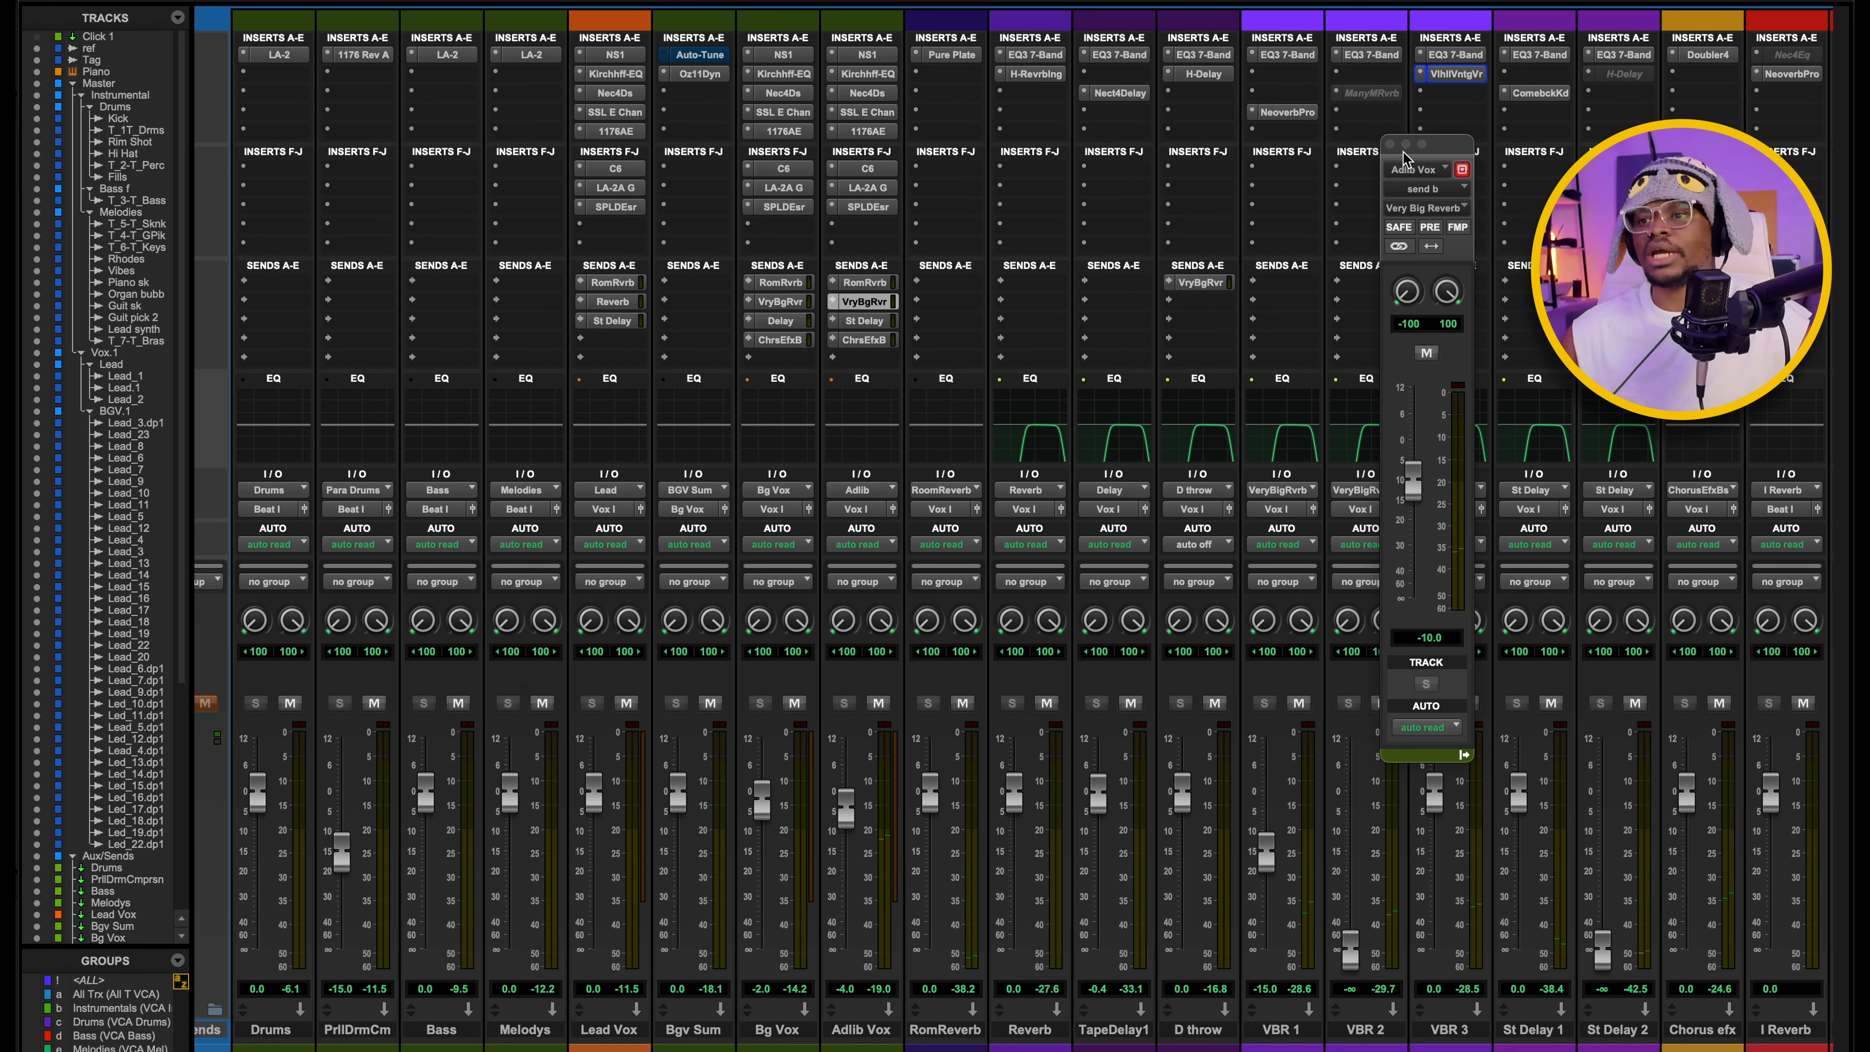
pyautogui.click(1391, 136)
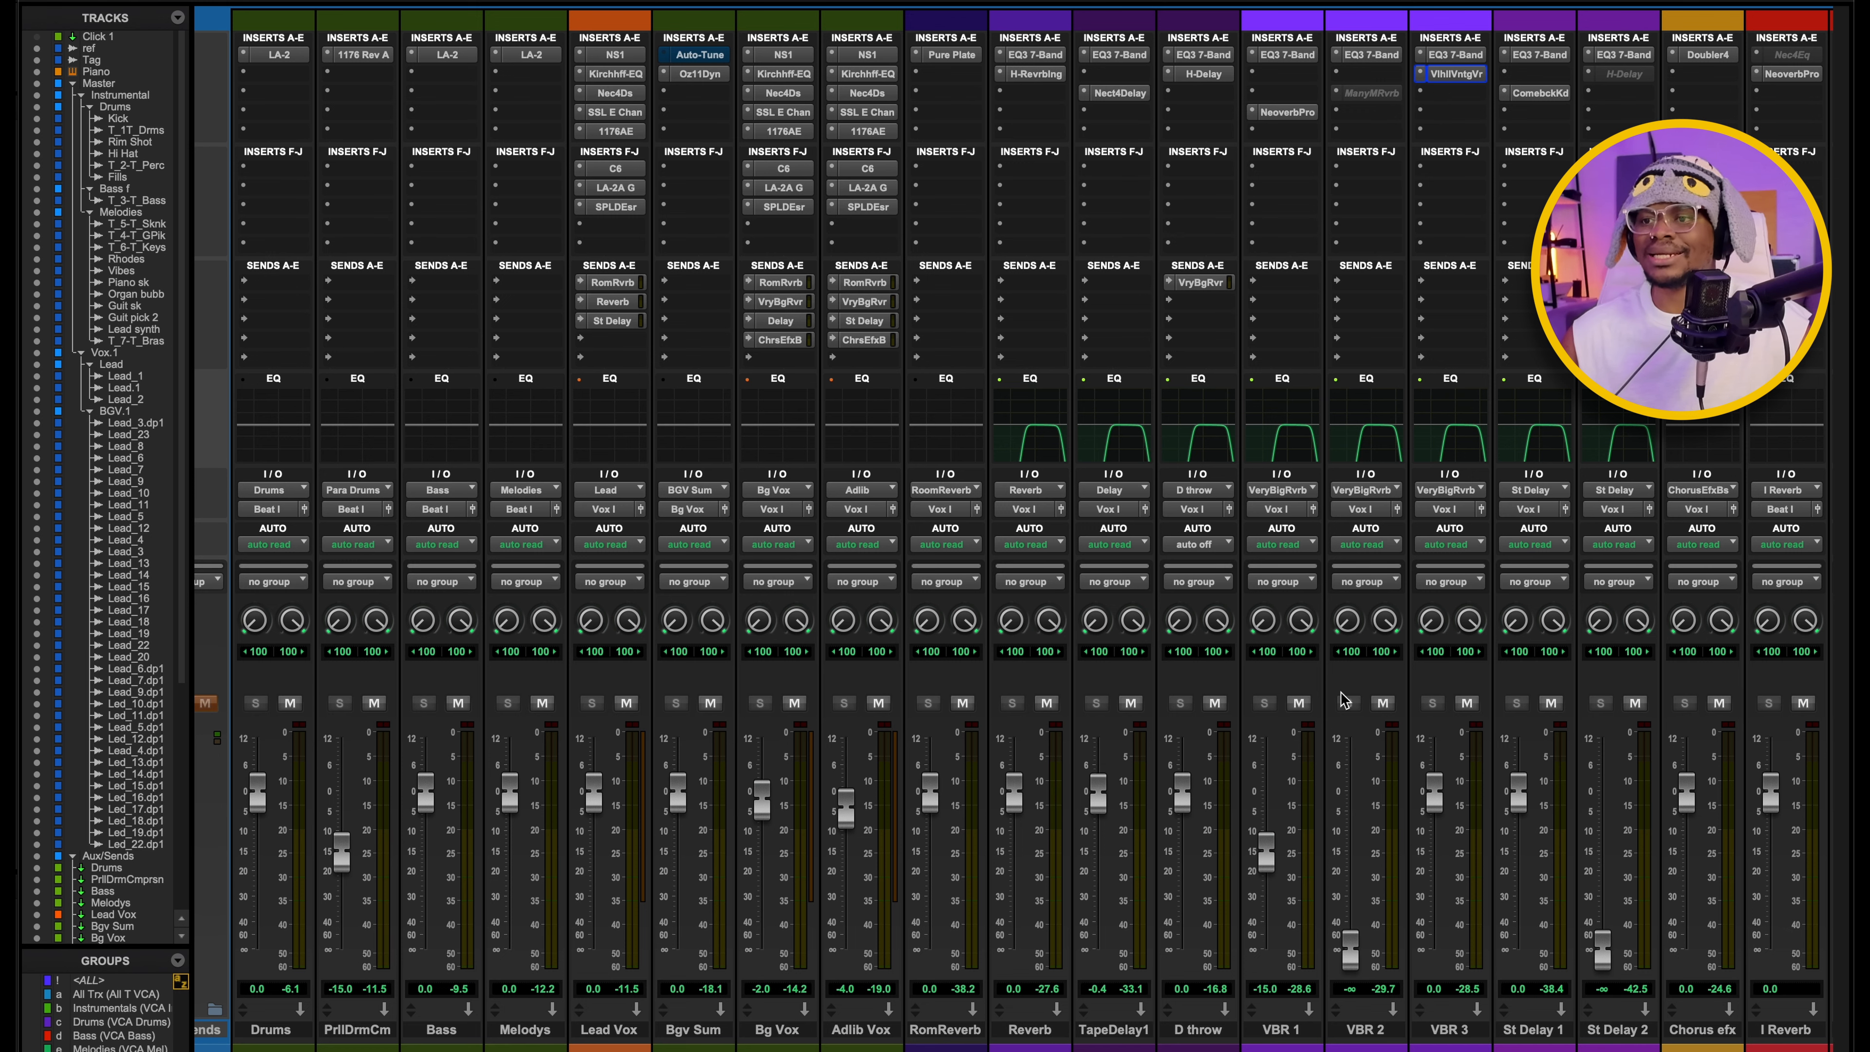
# Open the Neoverb Pro on VBR 1 to examine its reverb blend and pre-delay, then close it.
pyautogui.click(1284, 114)
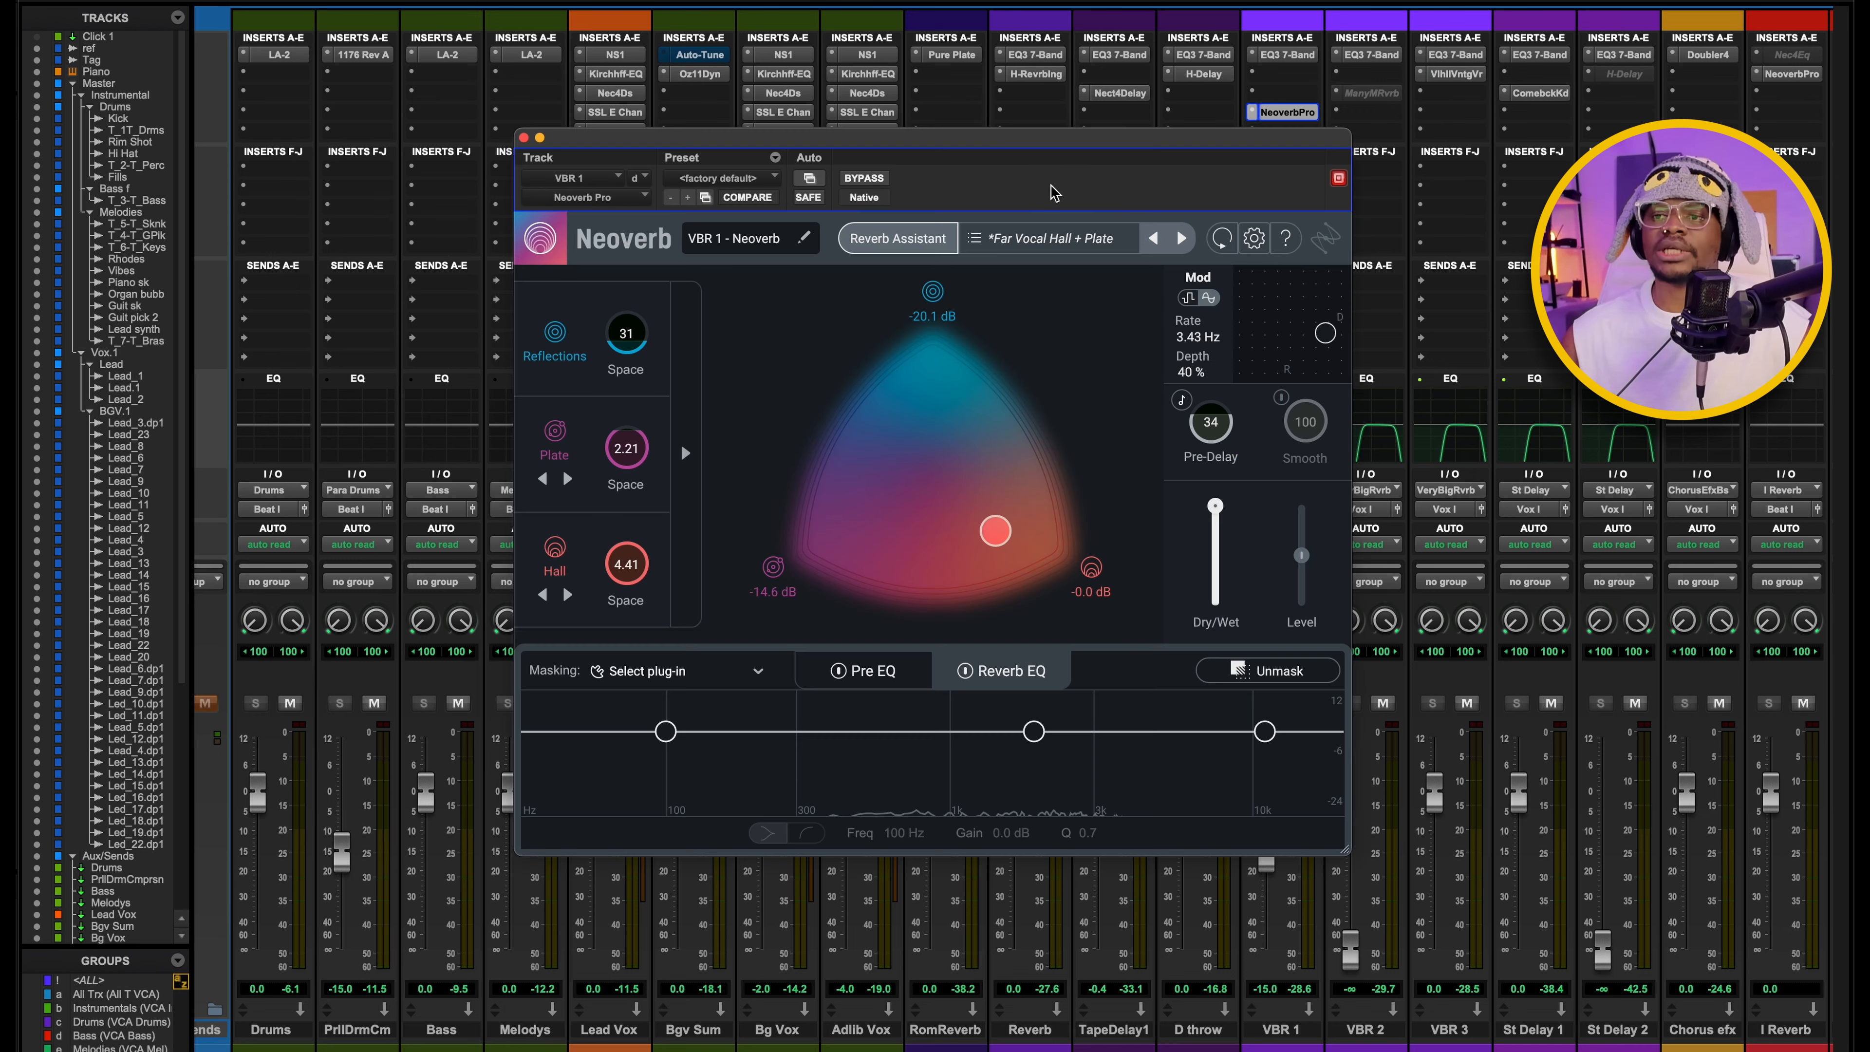
pyautogui.moveTo(909, 141); pyautogui.dragTo(780, 82)
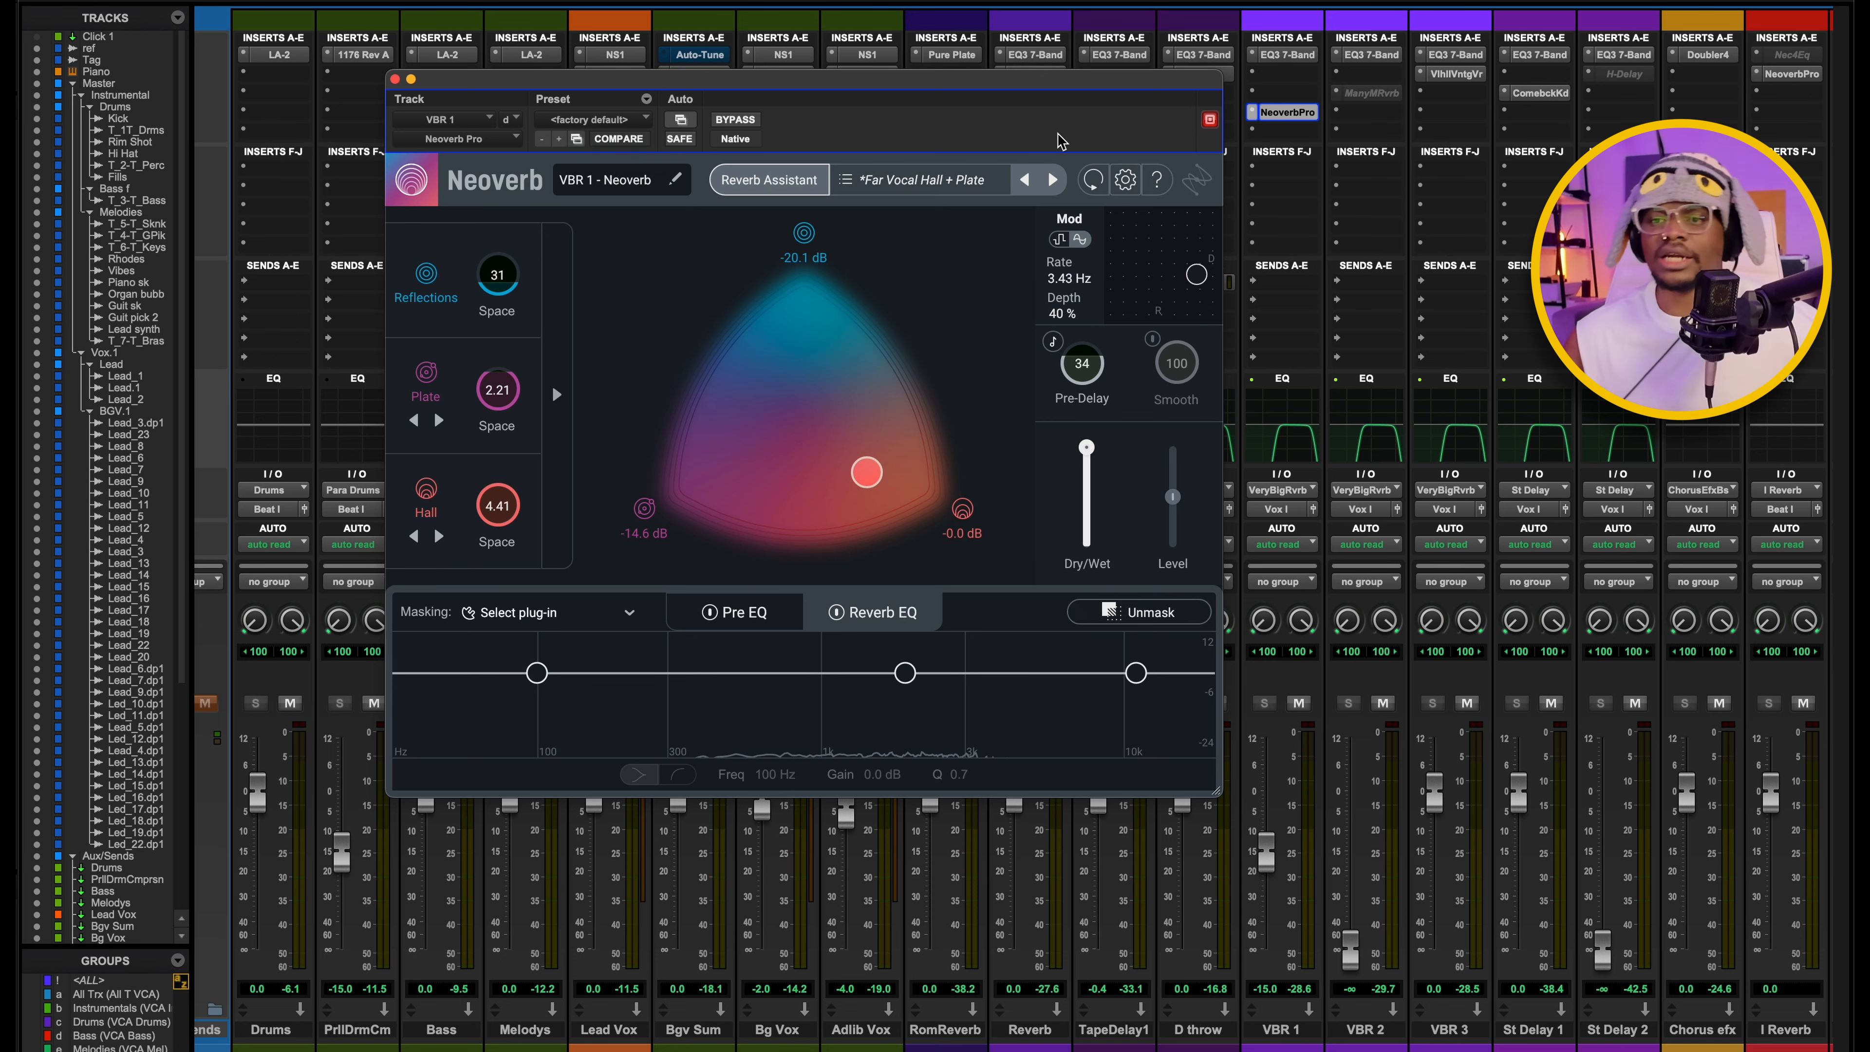
pyautogui.click(394, 78)
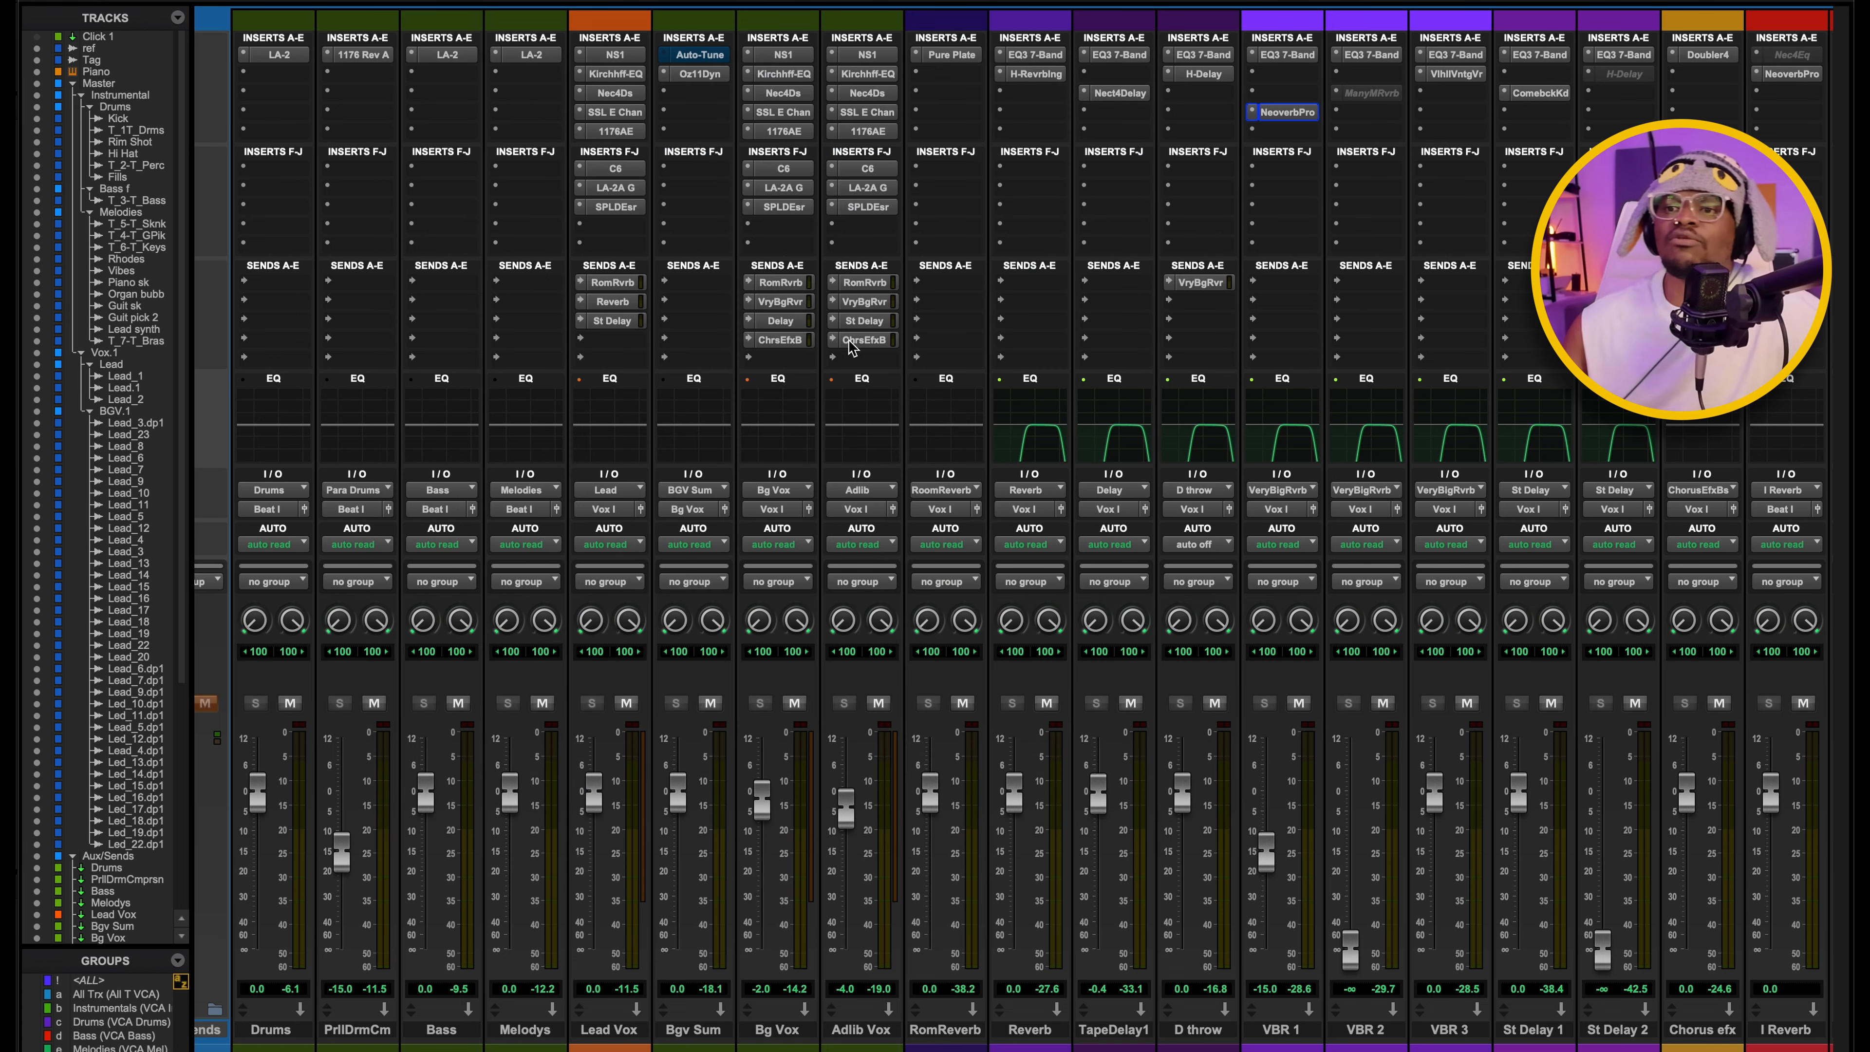
pyautogui.hscroll(2, 885, 333)
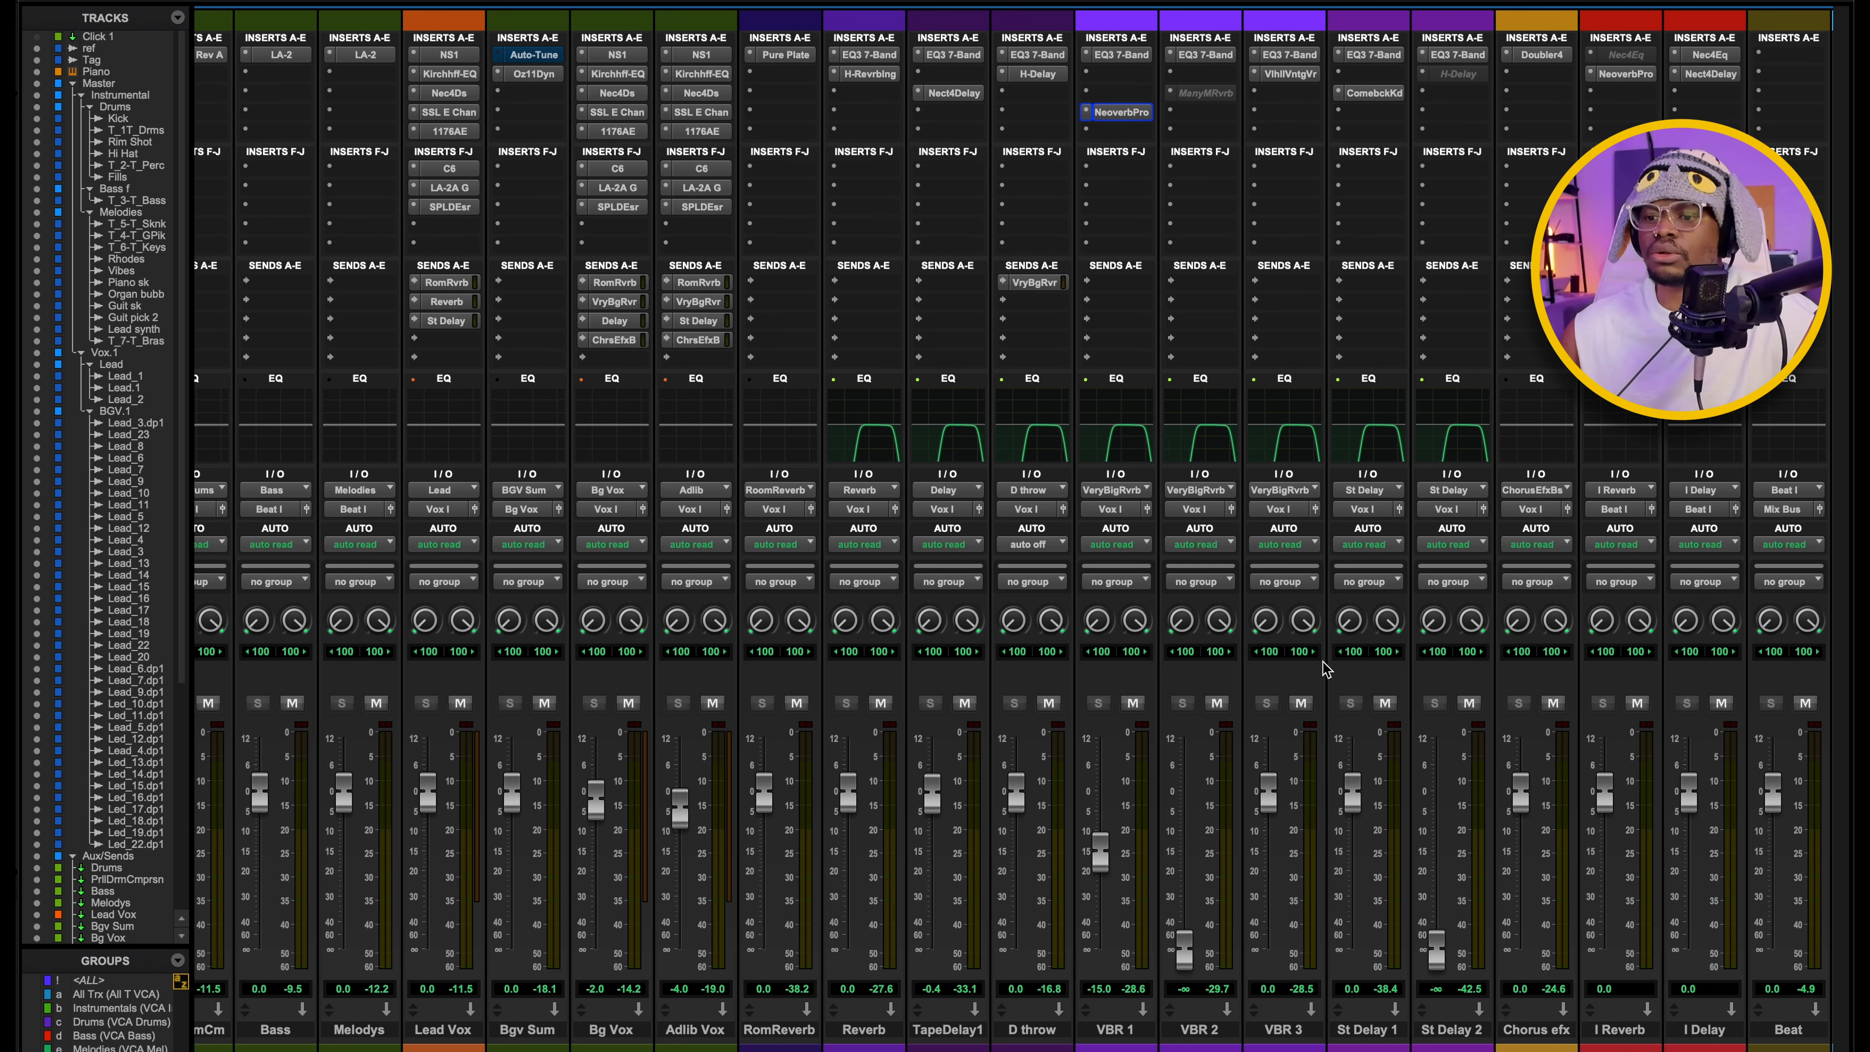
# Examine the Doubler4 on the Chorus efx aux, then check the Adlib Vox send to the Chorus Efx Bus, closing both.
pyautogui.hscroll(2, 1250, 697)
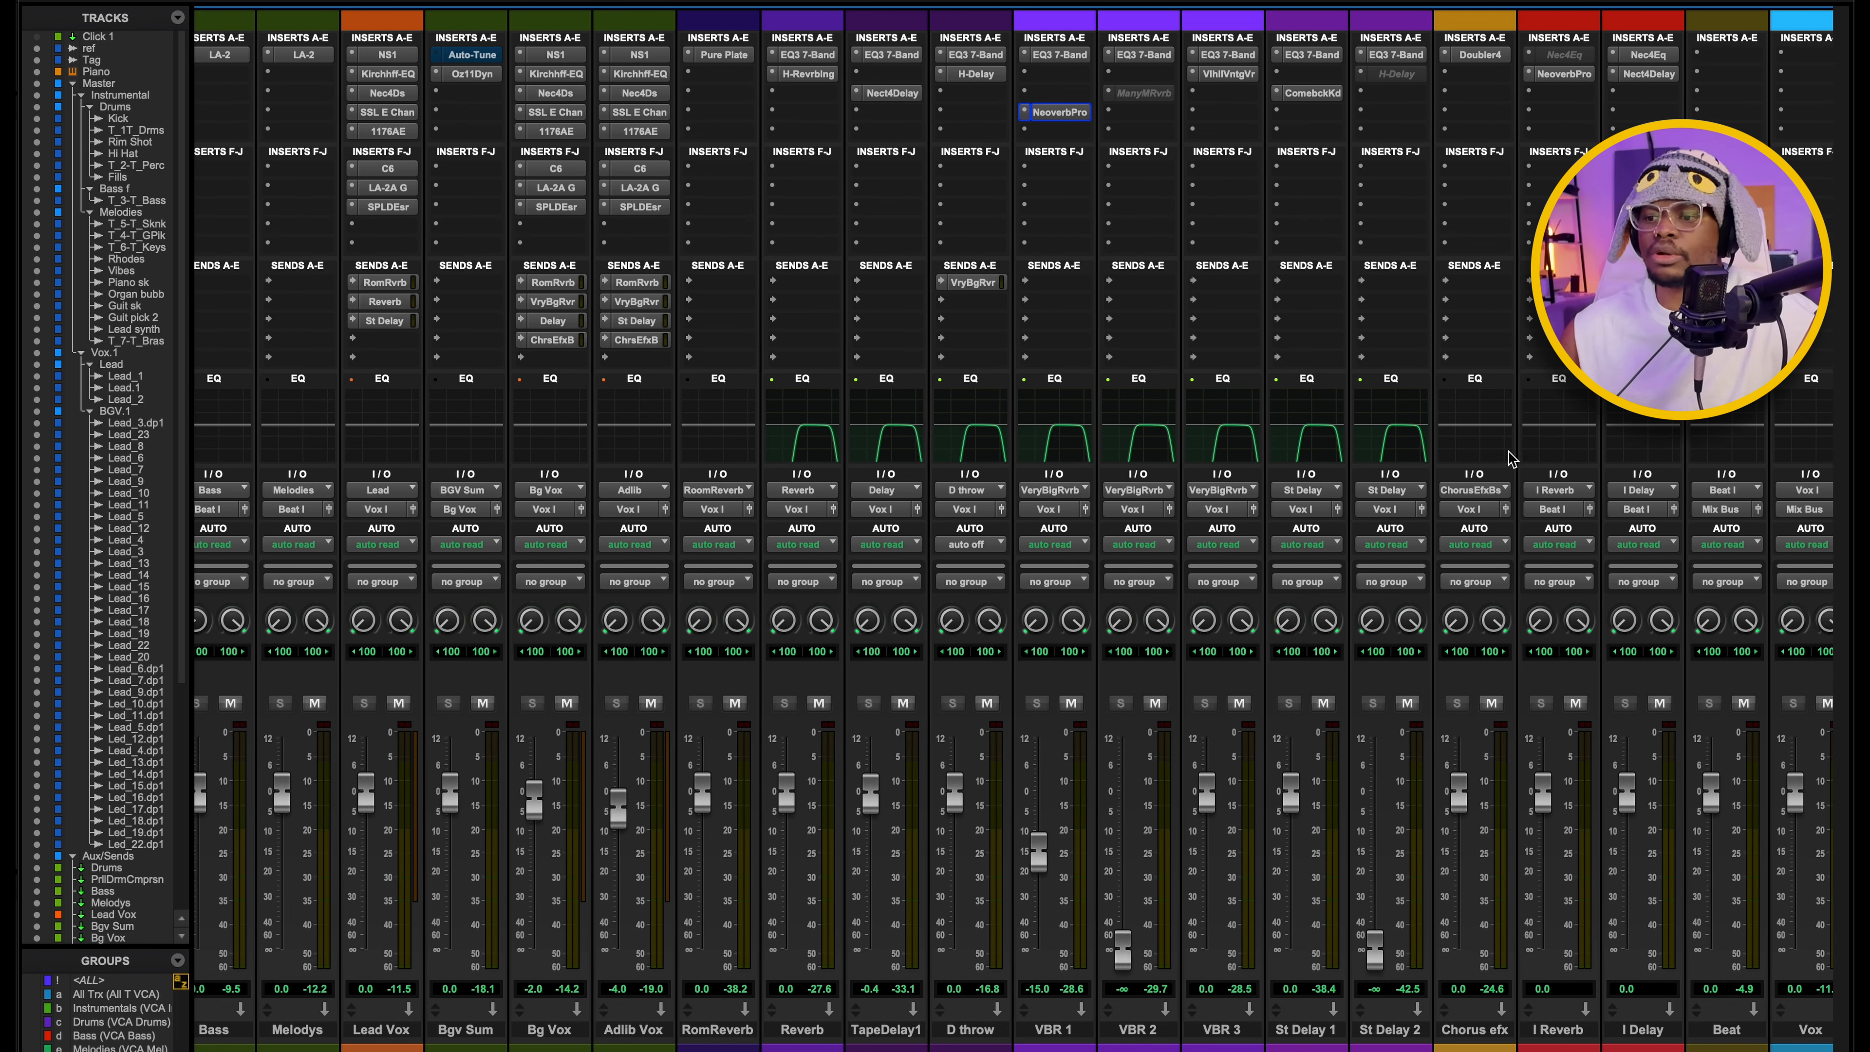
pyautogui.click(1480, 56)
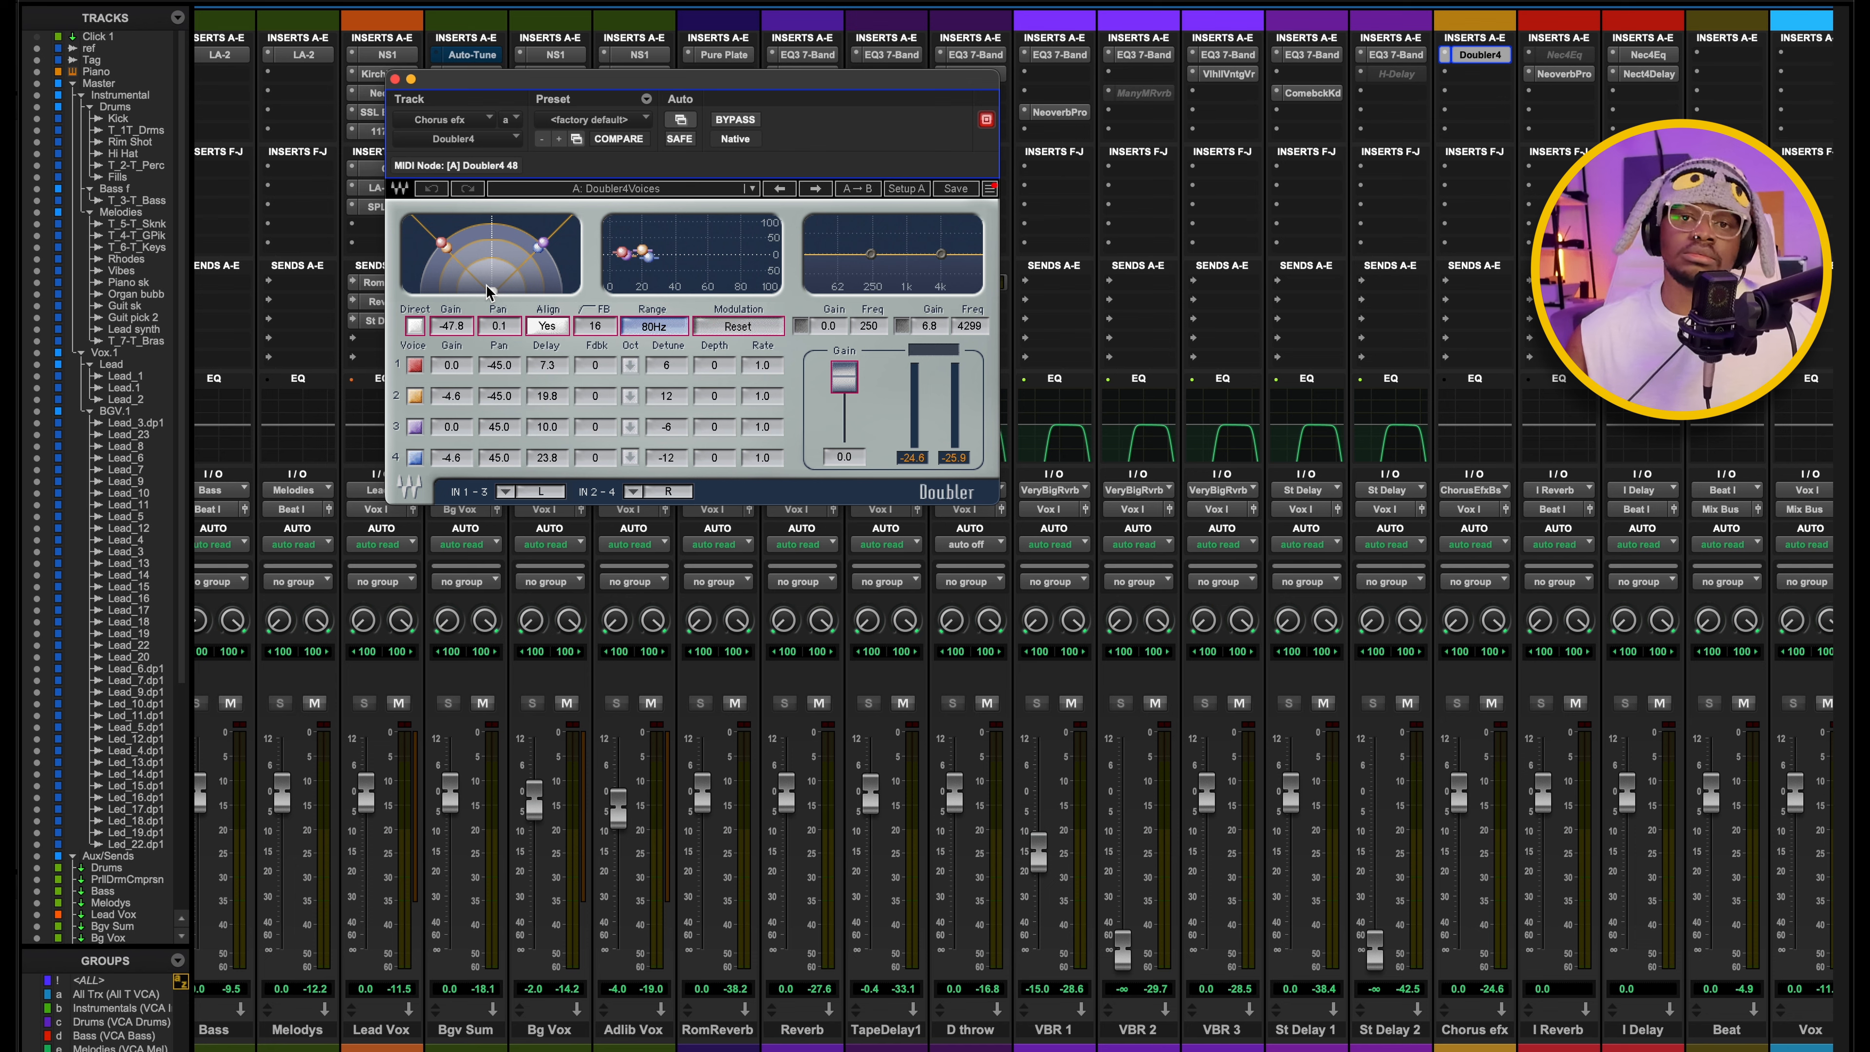
pyautogui.click(396, 79)
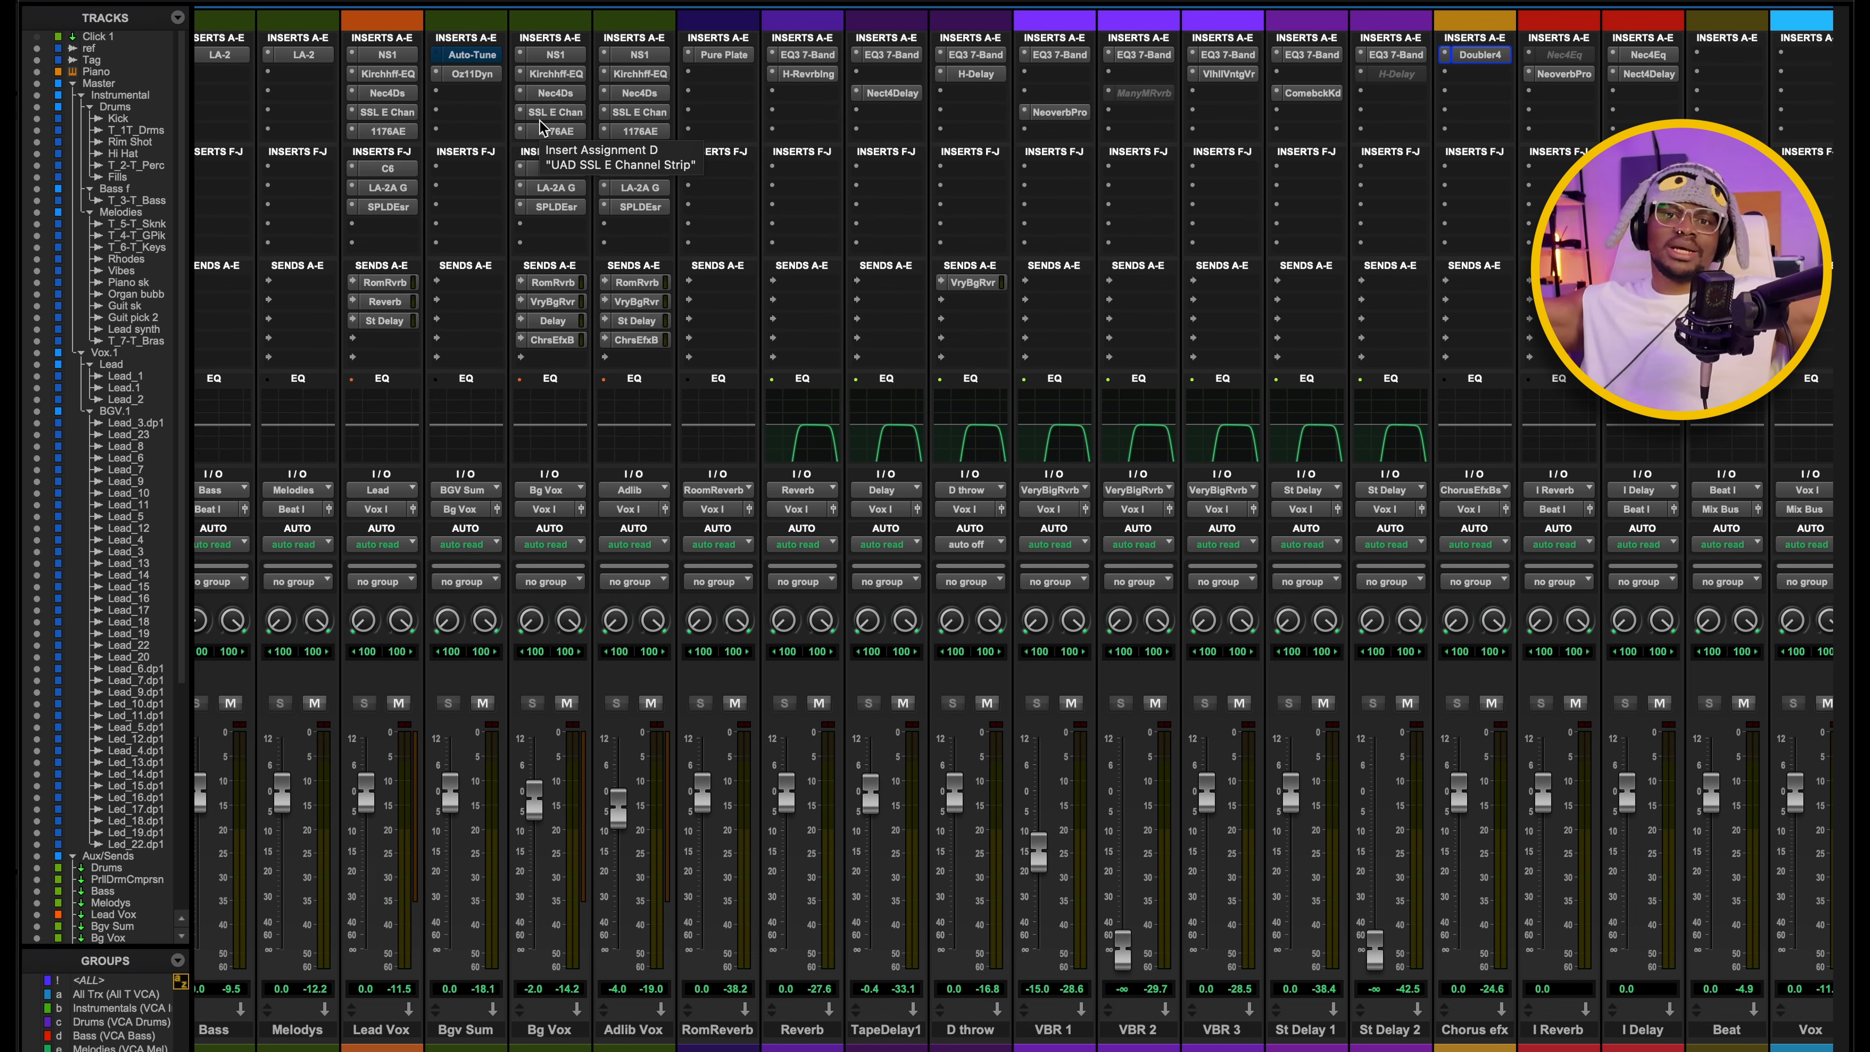
pyautogui.click(635, 339)
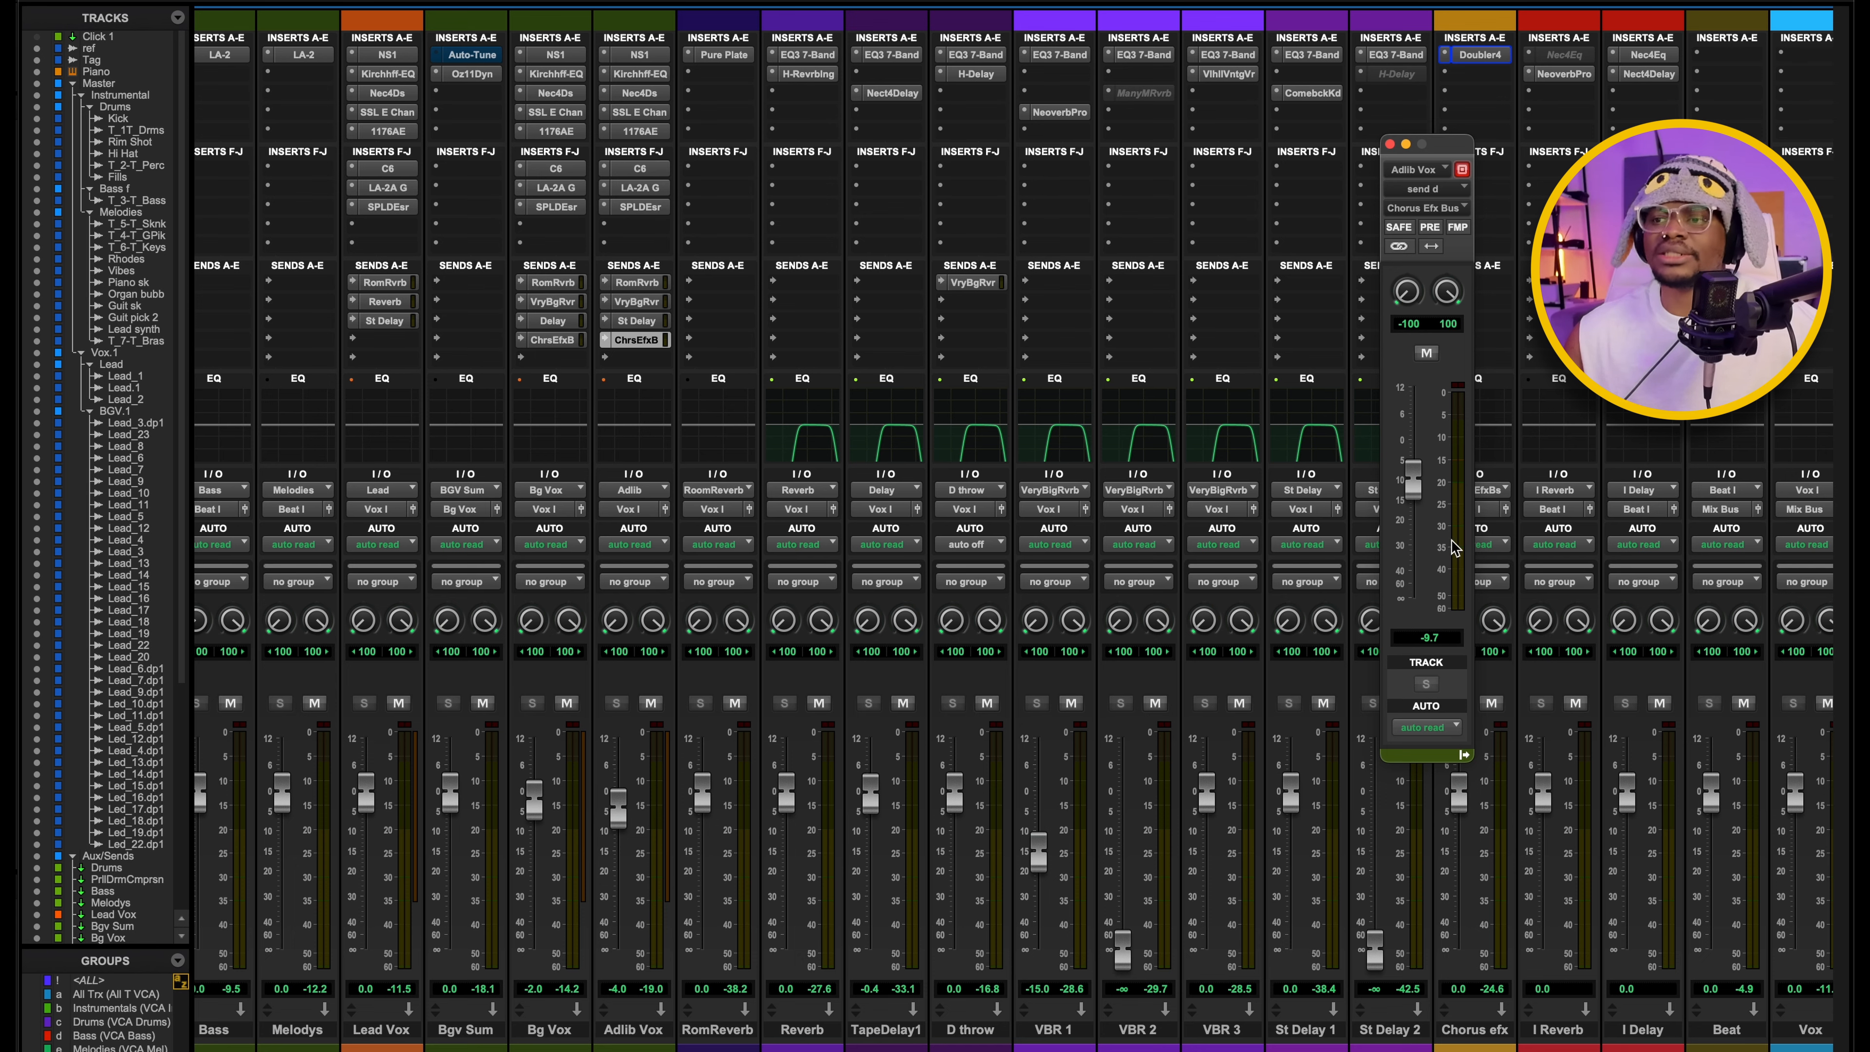
pyautogui.click(1389, 144)
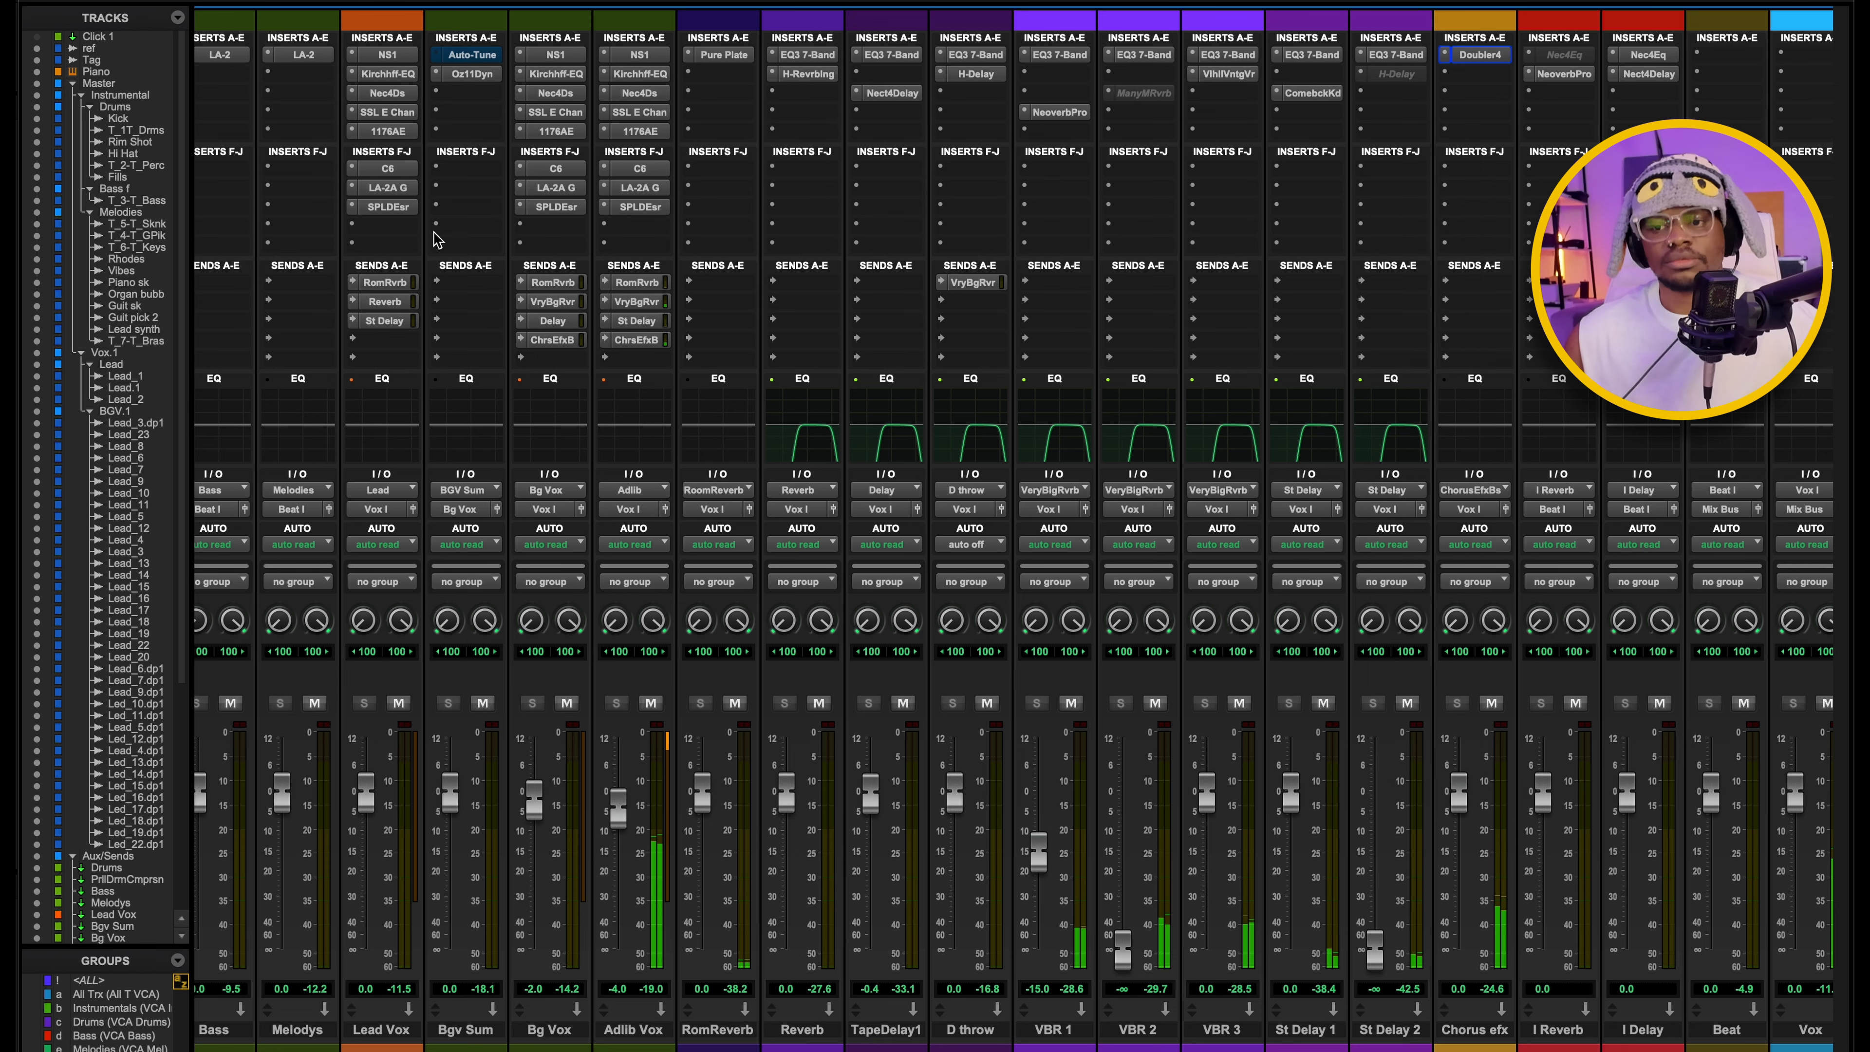
# Return to the Edit window and play the stacked BGV.1 background vocals in solo from 1:20.
pyautogui.press('super+equal')
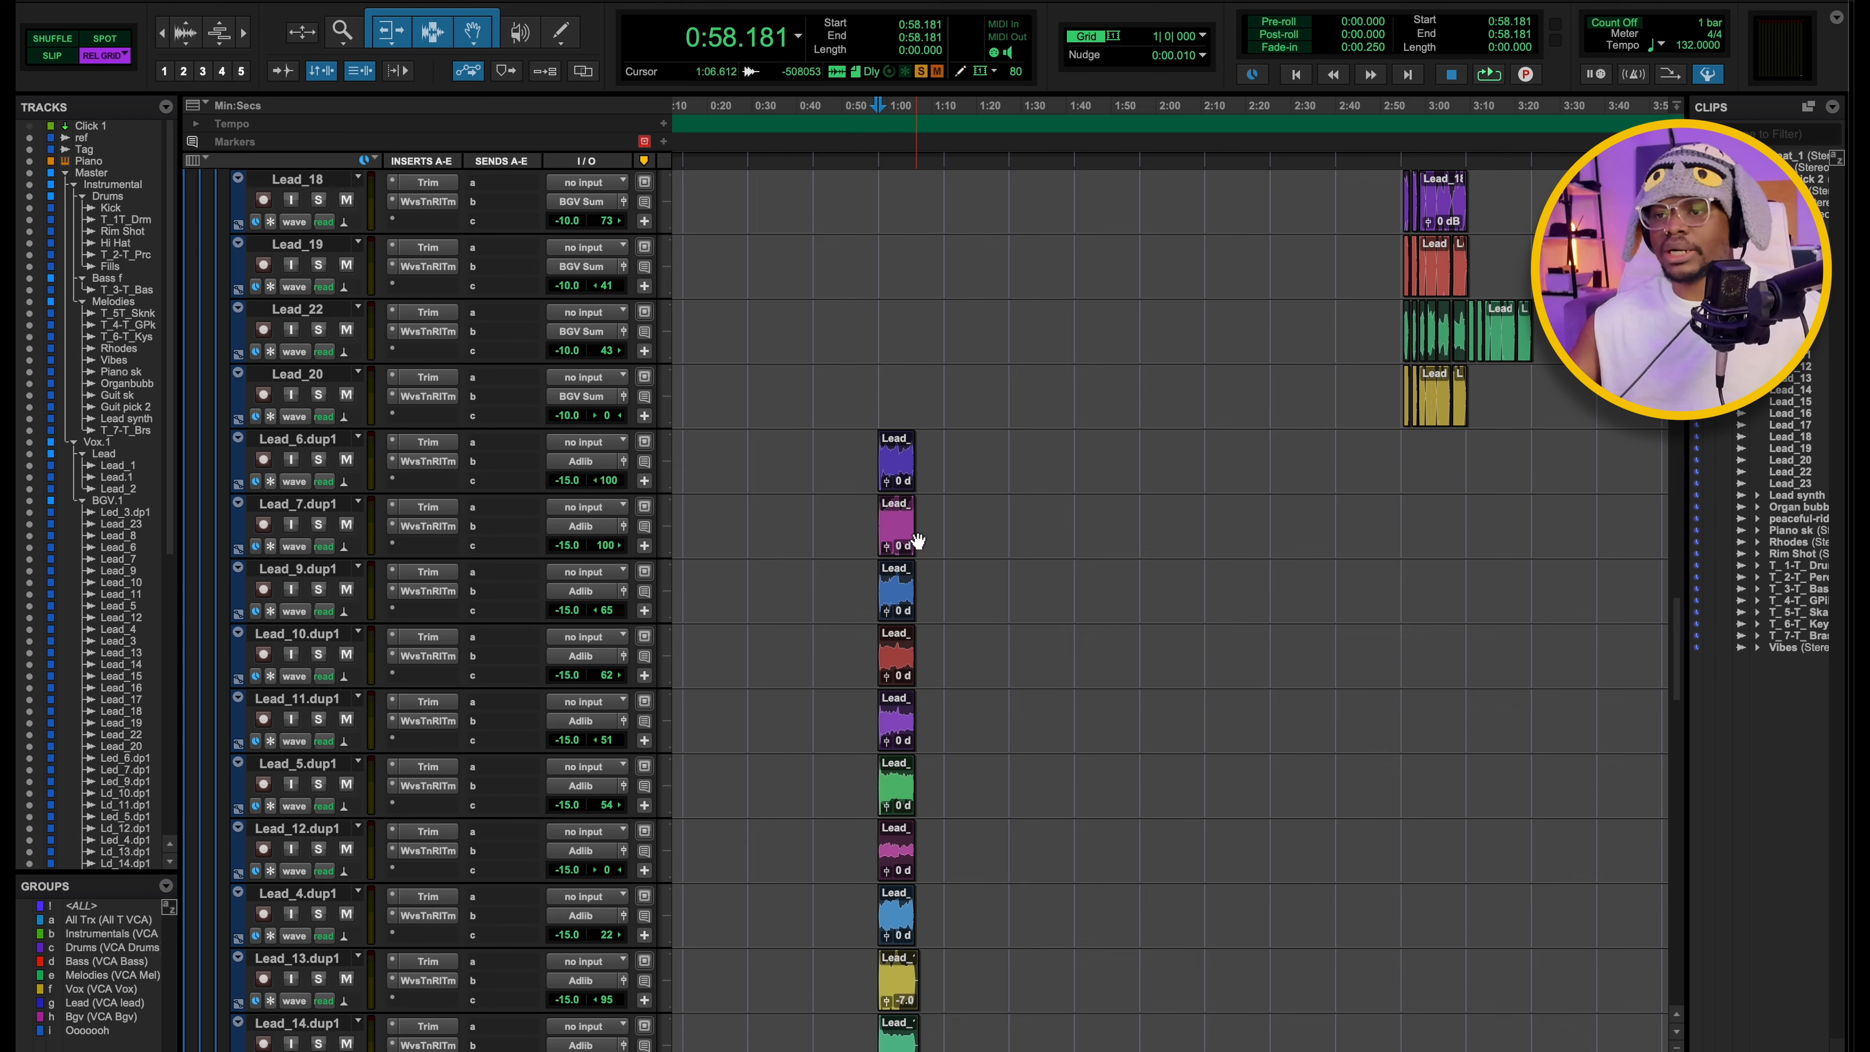
pyautogui.scroll(-10, 917, 542)
pyautogui.scroll(10, 917, 542)
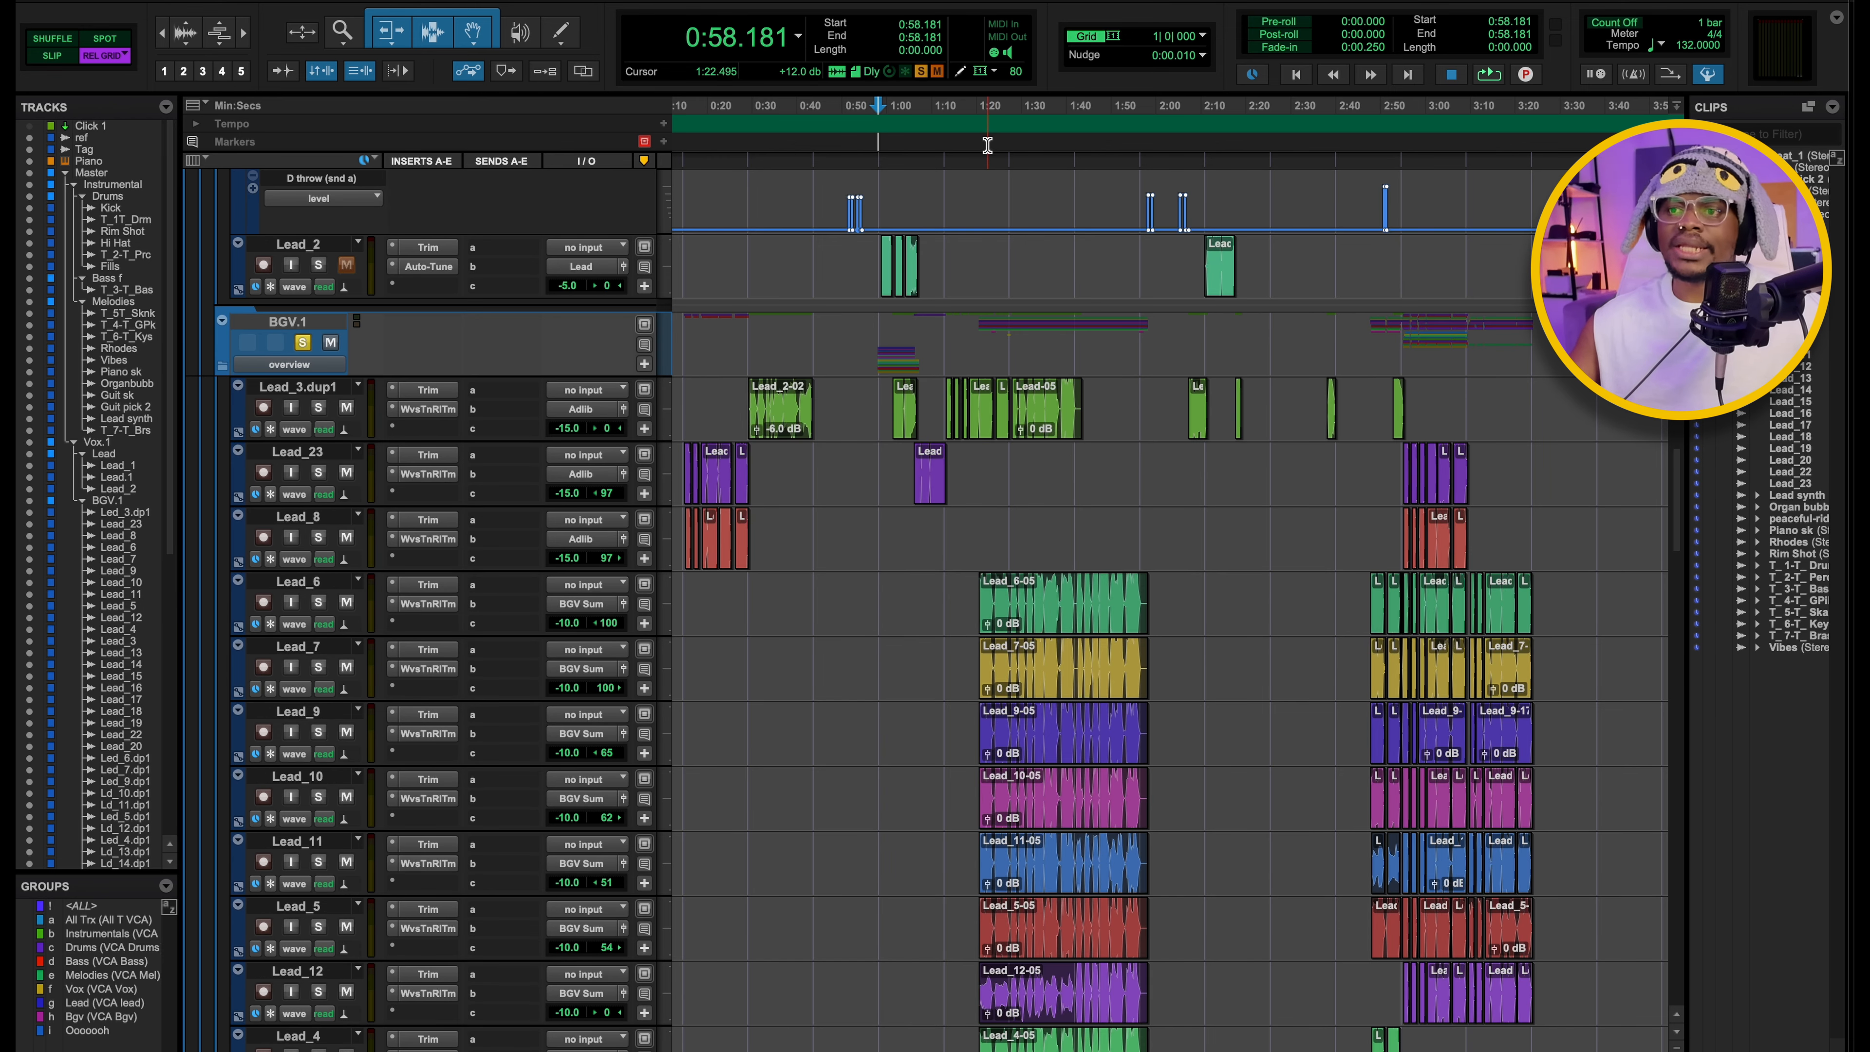
pyautogui.click(303, 342)
pyautogui.press('space')
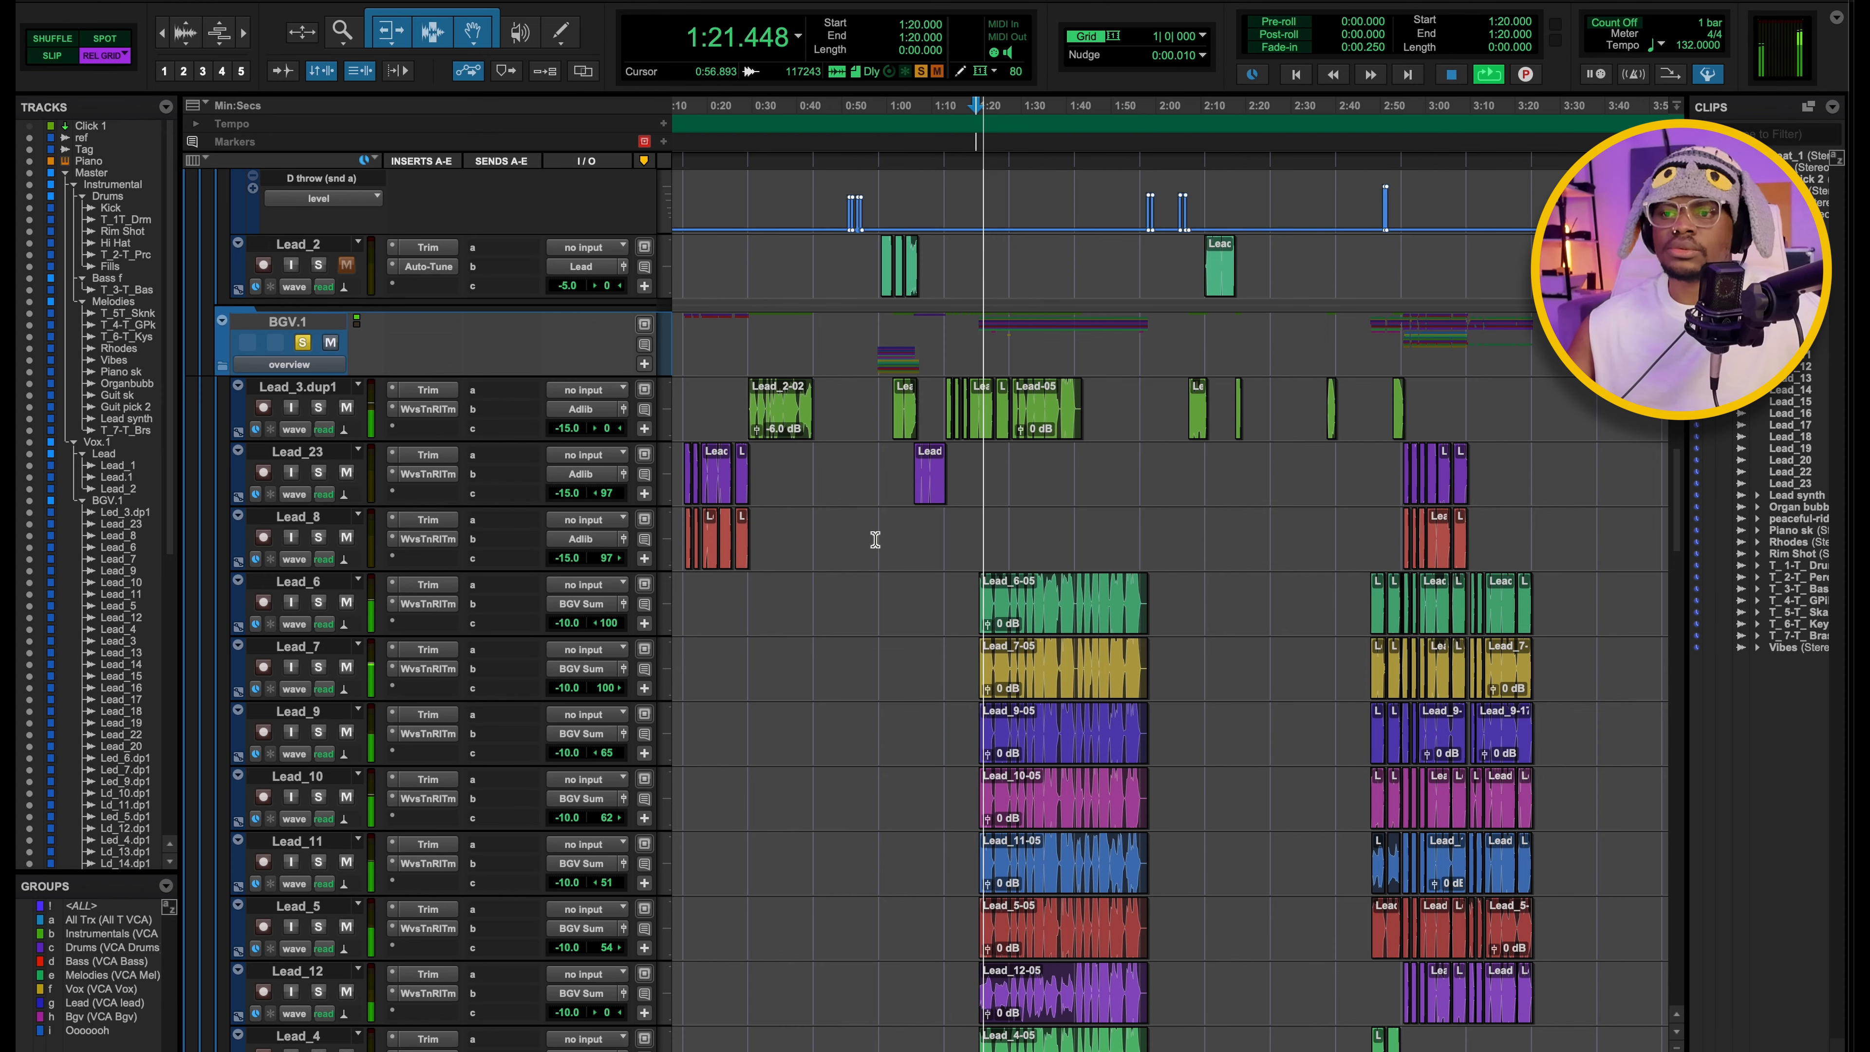
pyautogui.scroll(-4, 876, 534)
pyautogui.scroll(3, 878, 535)
pyautogui.press('space')
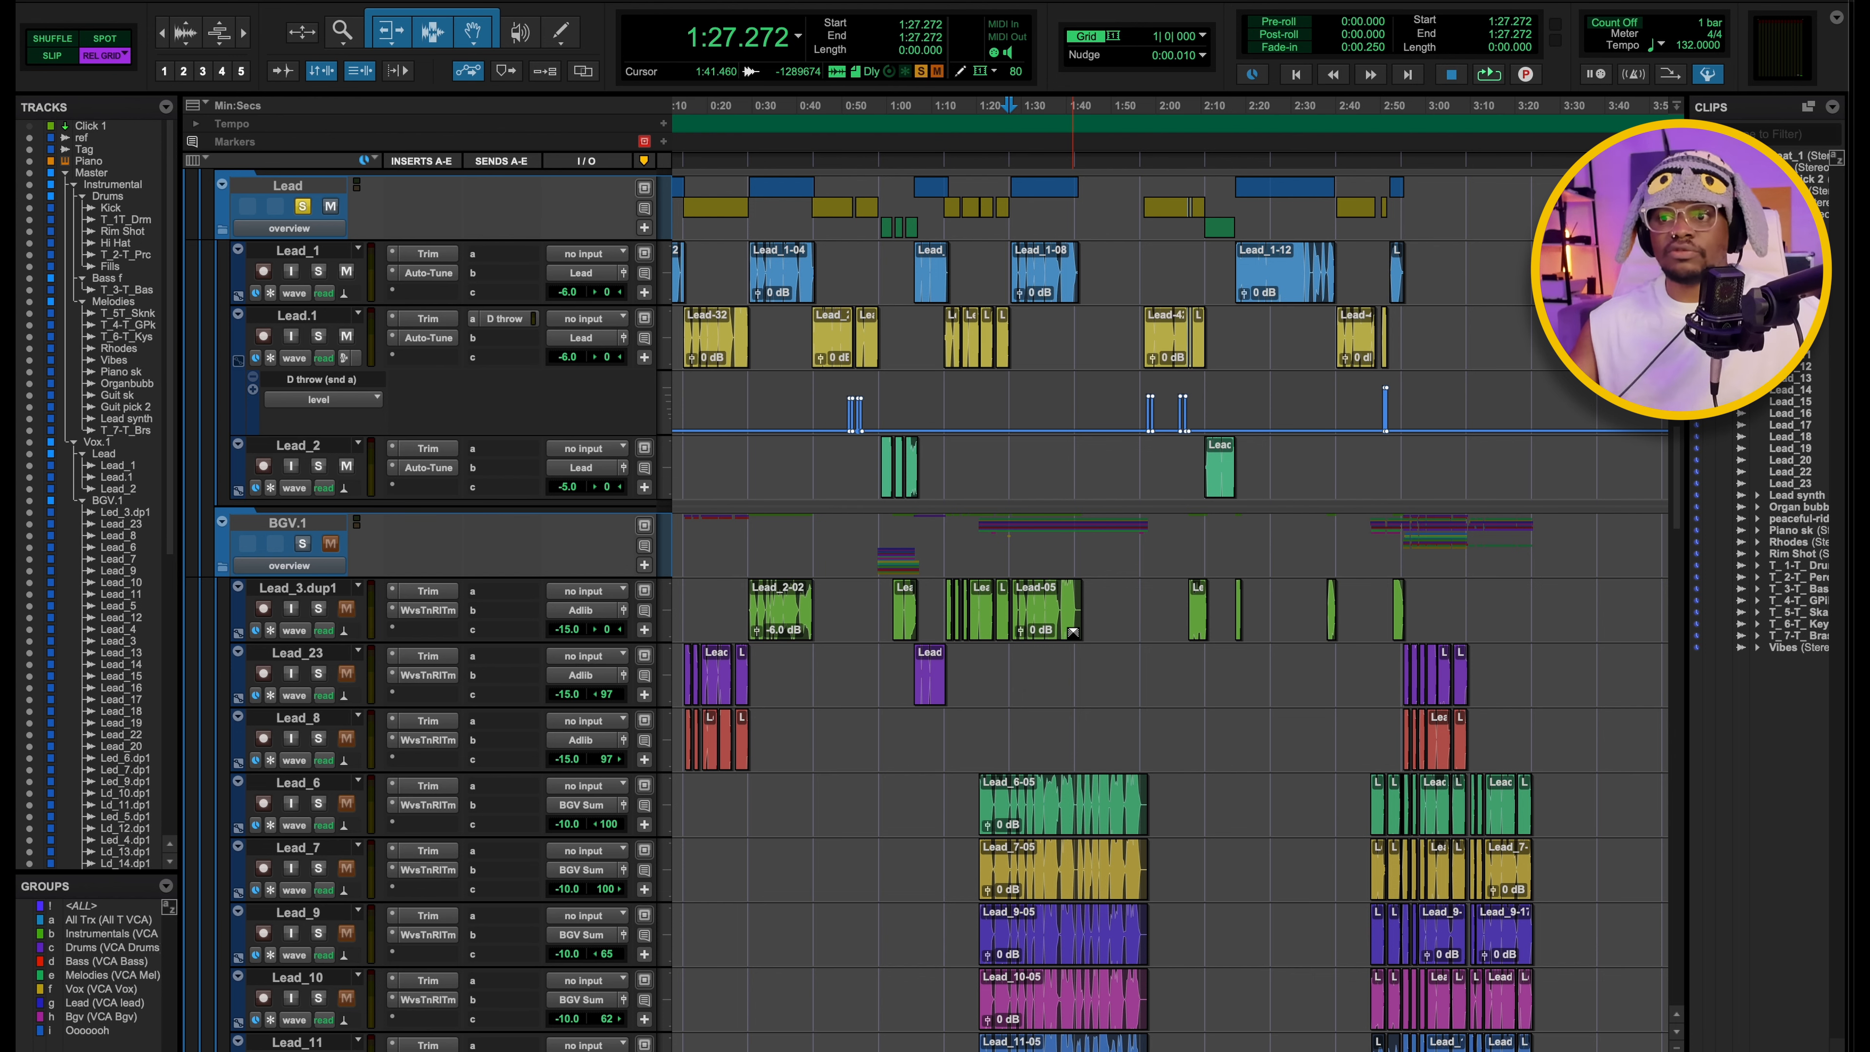
# Solo the Vox.1 folder and play the lead and background vocals together from 1:27.272.
pyautogui.press('space')
pyautogui.scroll(2, 1073, 632)
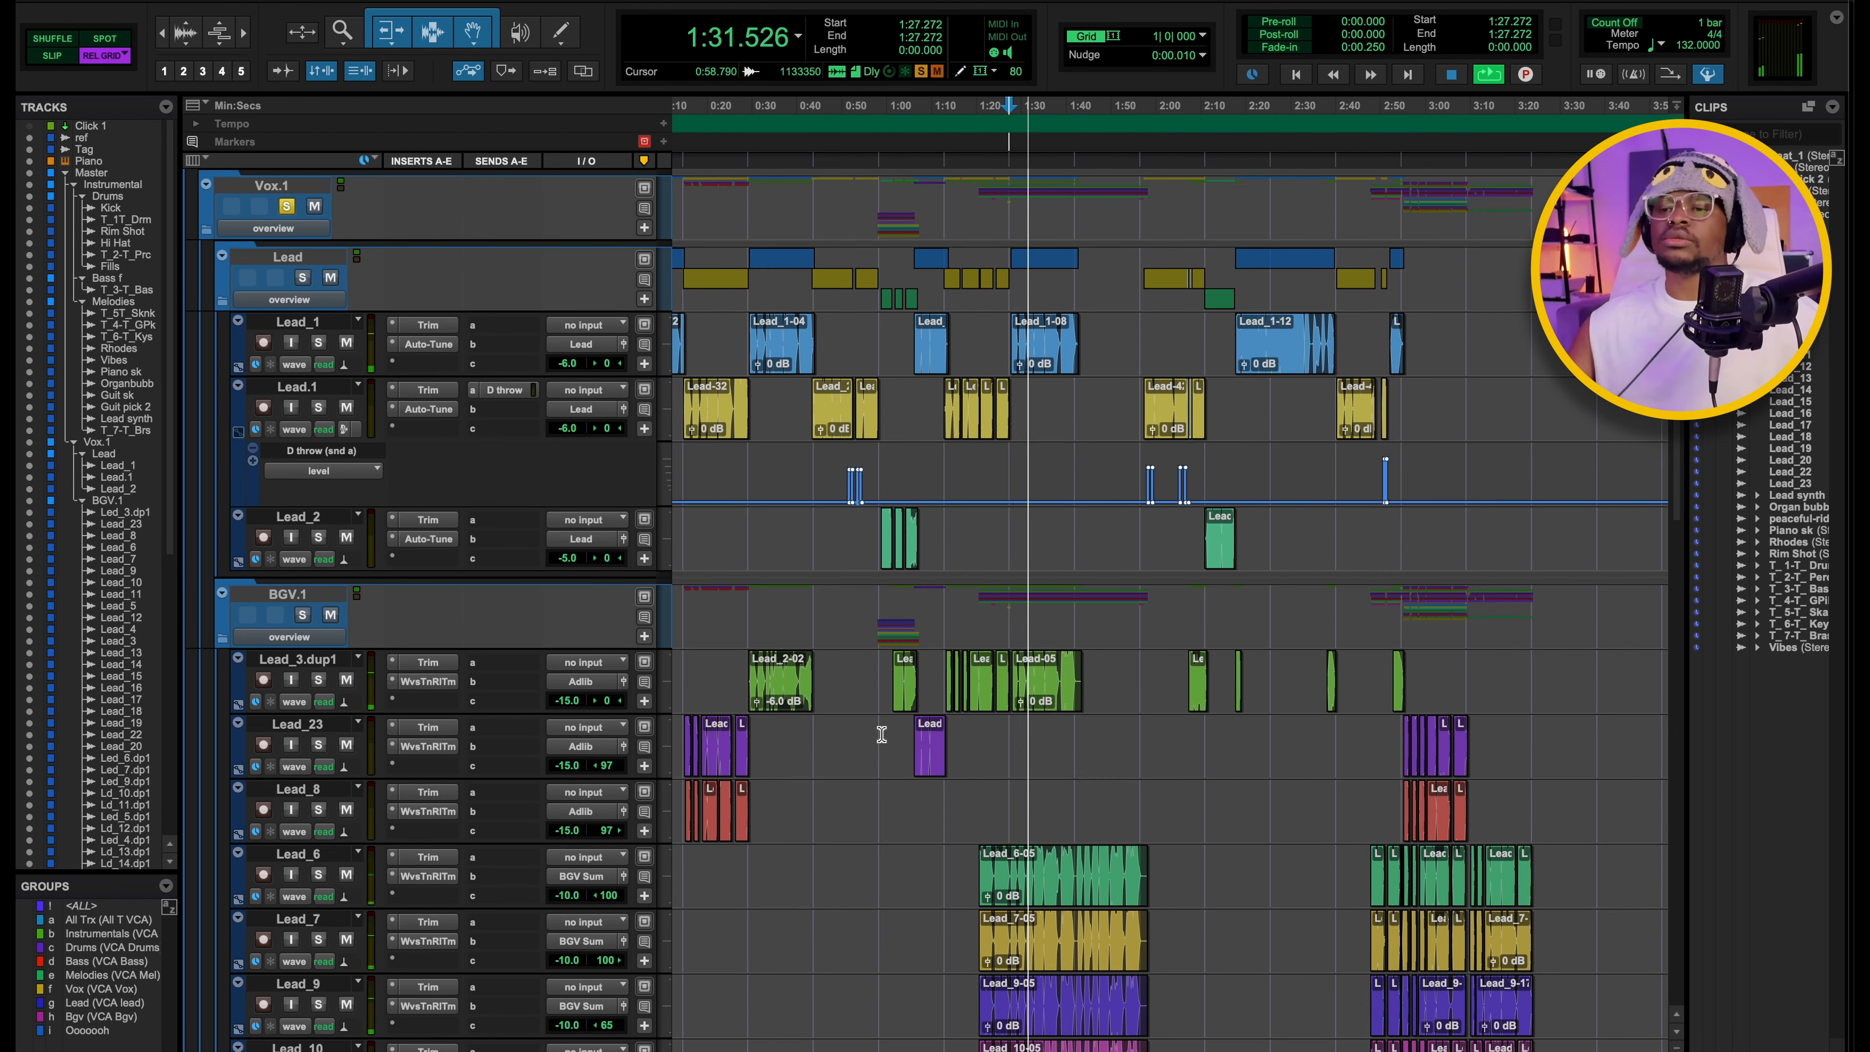
pyautogui.scroll(-1, 939, 755)
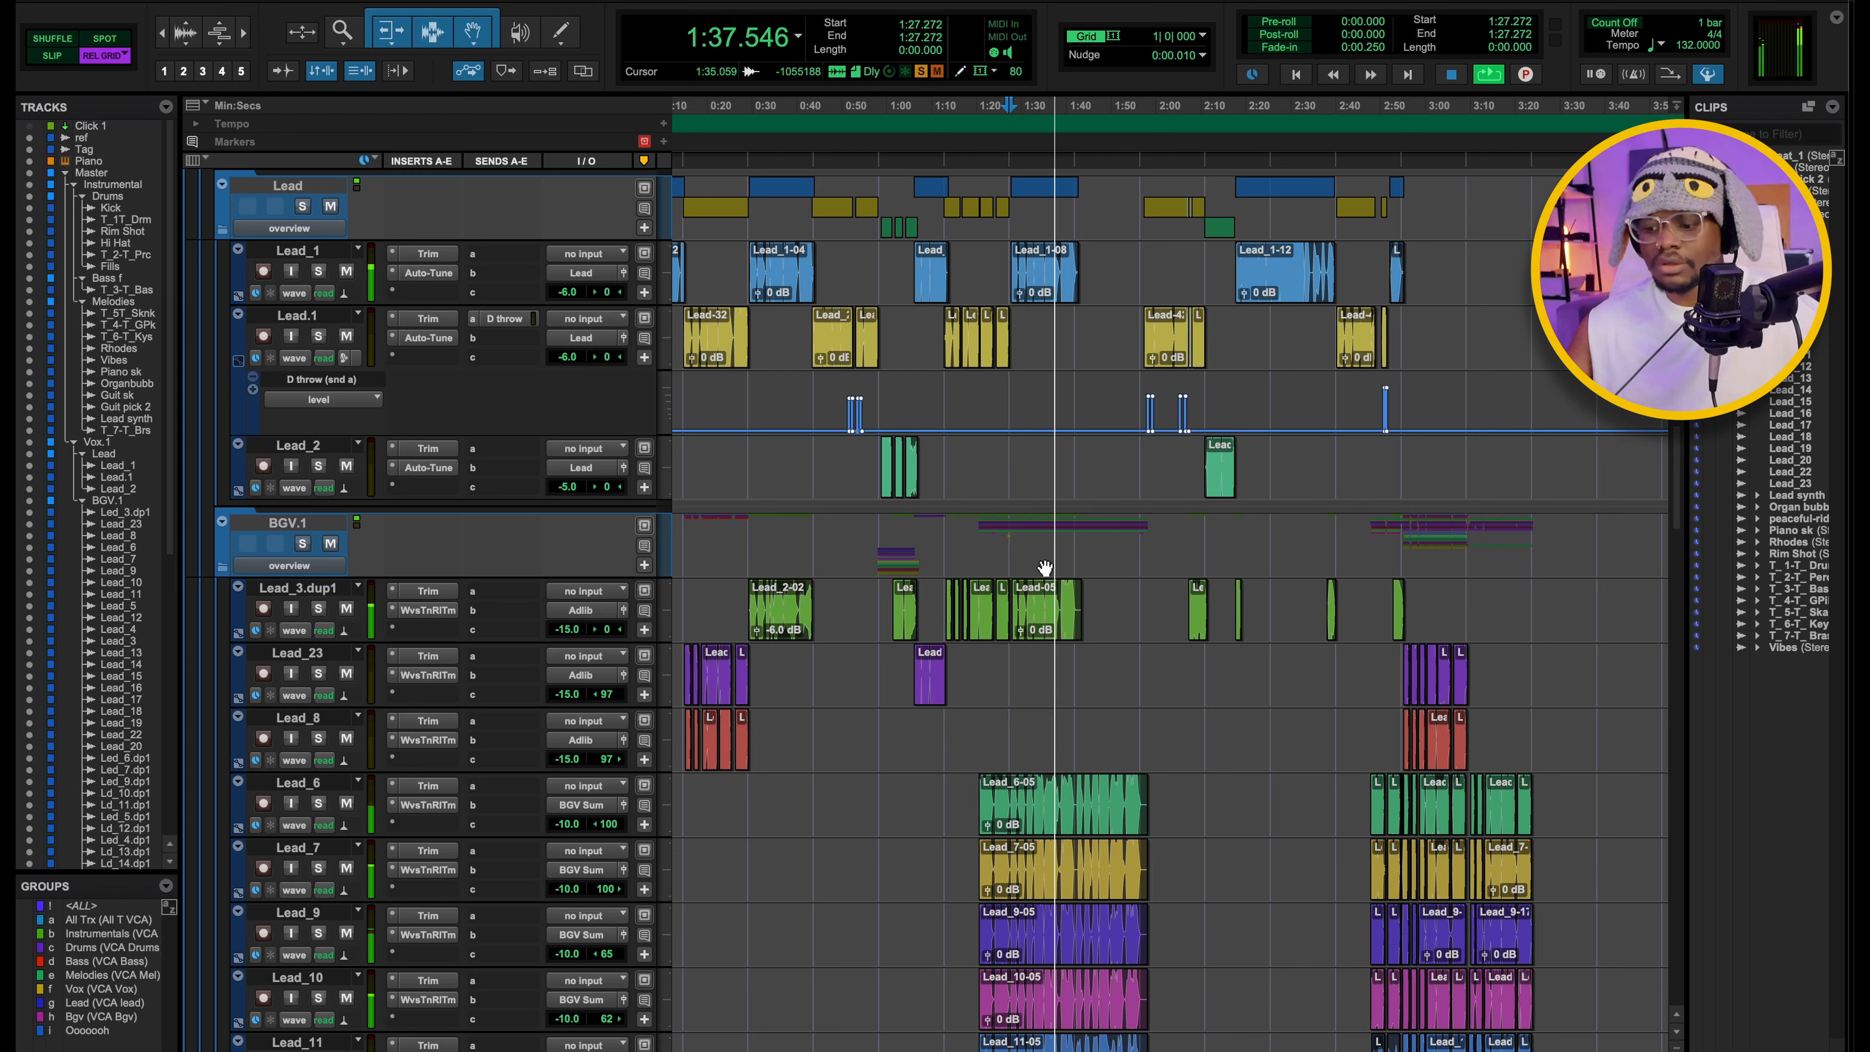
# Stop playback and review the vocal tracks' inserts and output routing in the Mix window and the Edit window.
pyautogui.press('super+equal')
pyautogui.hscroll(-2, 765, 254)
pyautogui.hscroll(-4, 766, 255)
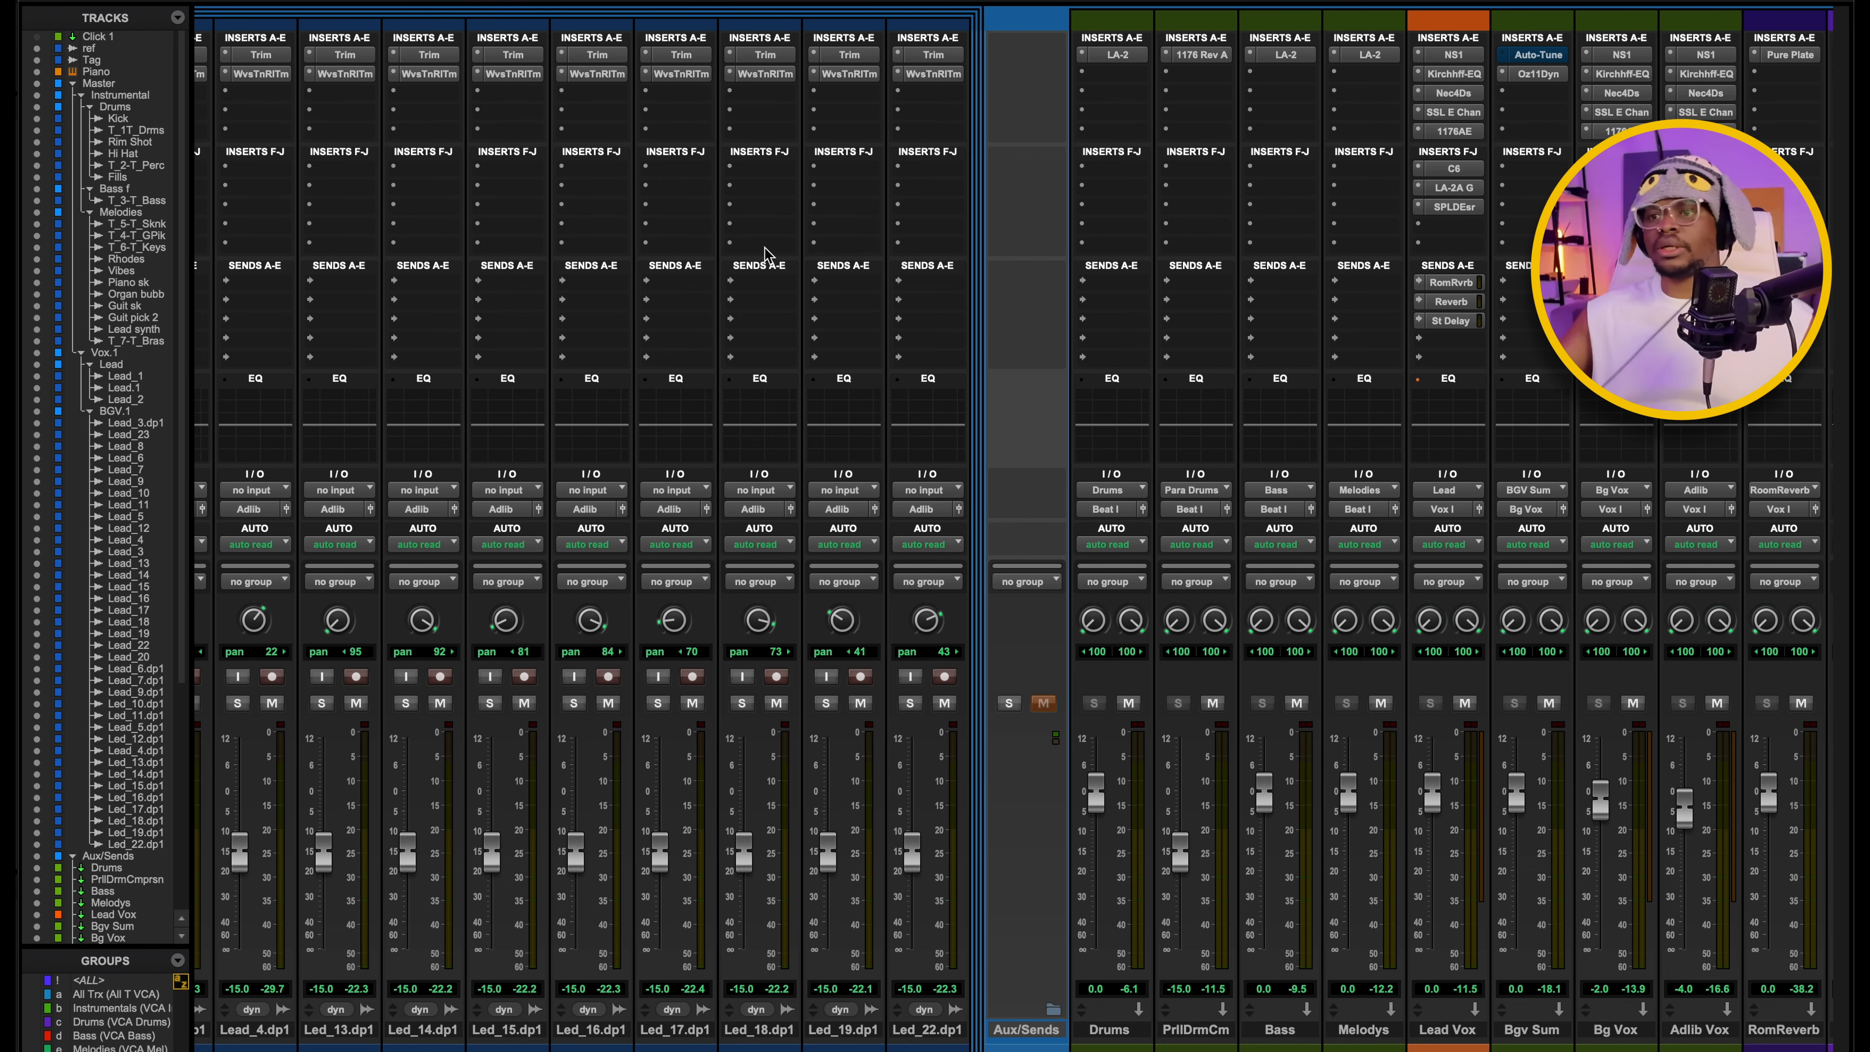
pyautogui.hscroll(2, 765, 254)
pyautogui.press('super+equal')
pyautogui.scroll(-5, 891, 463)
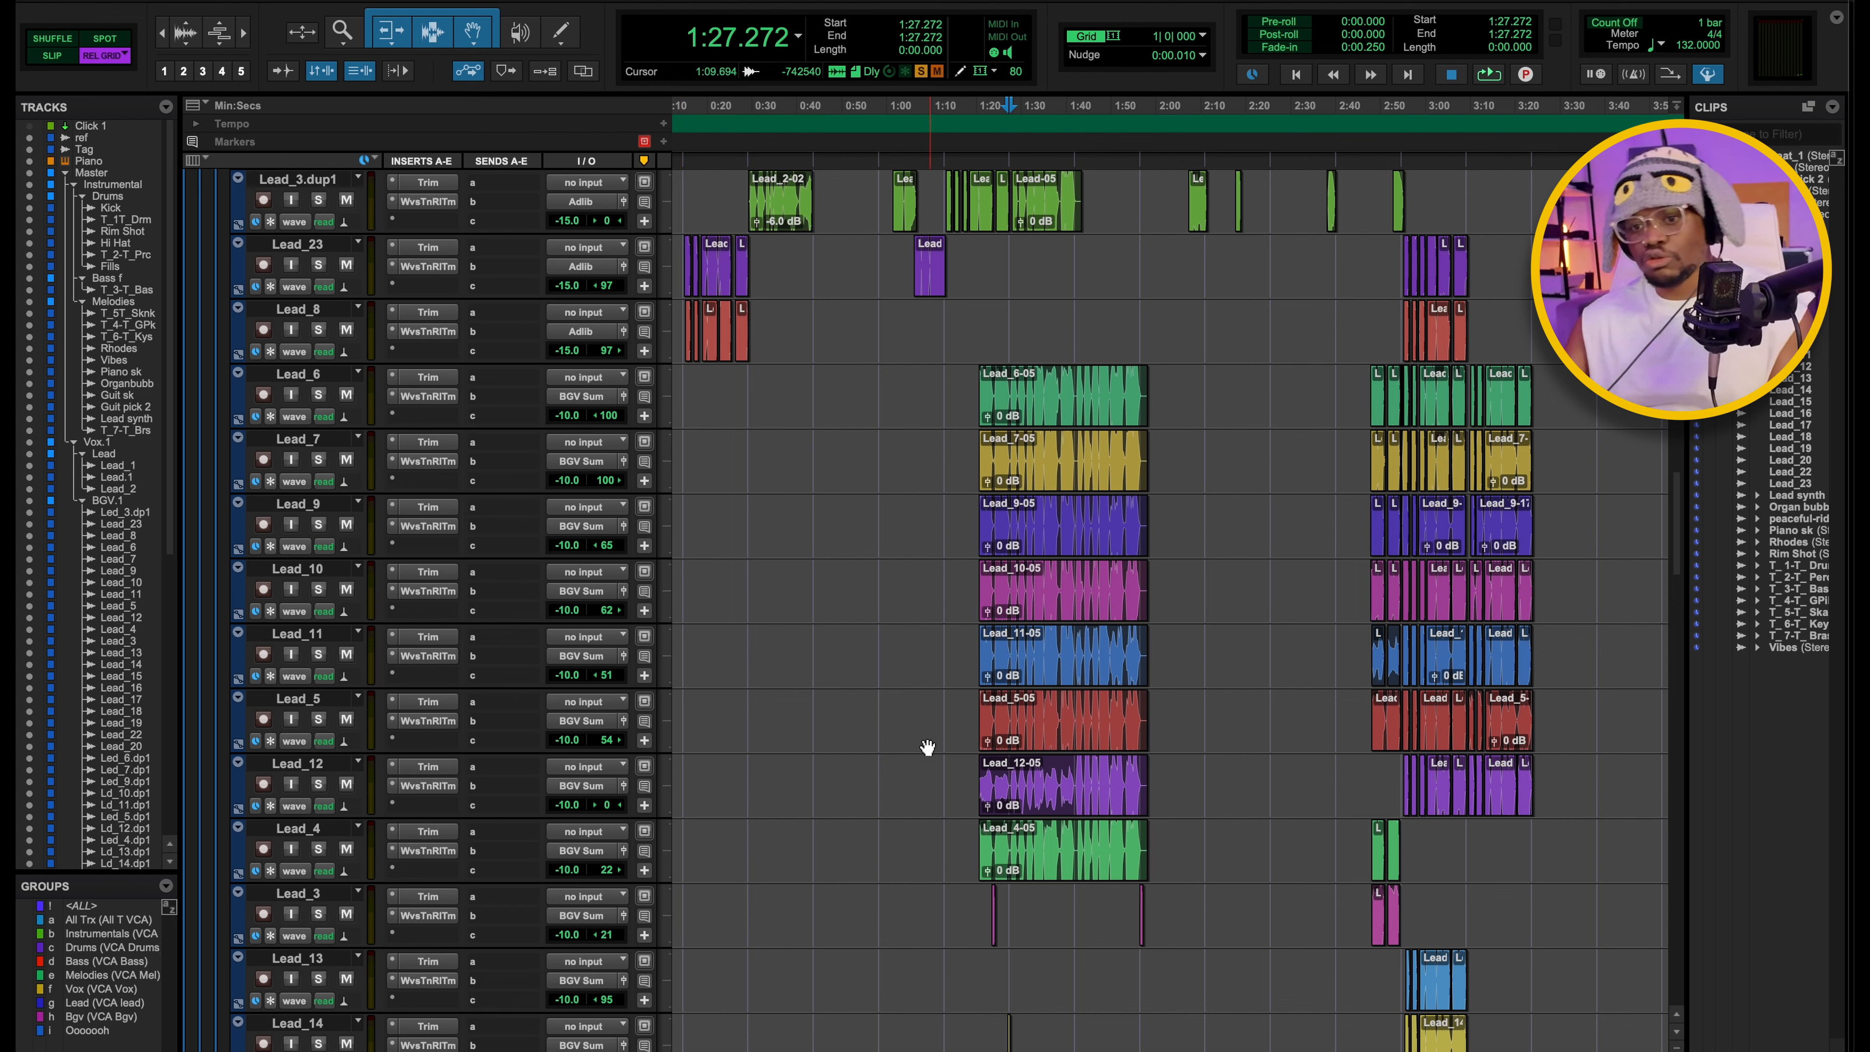
# Open the Ozone 11 Dynamics on the Bgv Sum aux, reposition its window and examine the band 3 compression settings.
pyautogui.press('super+equal')
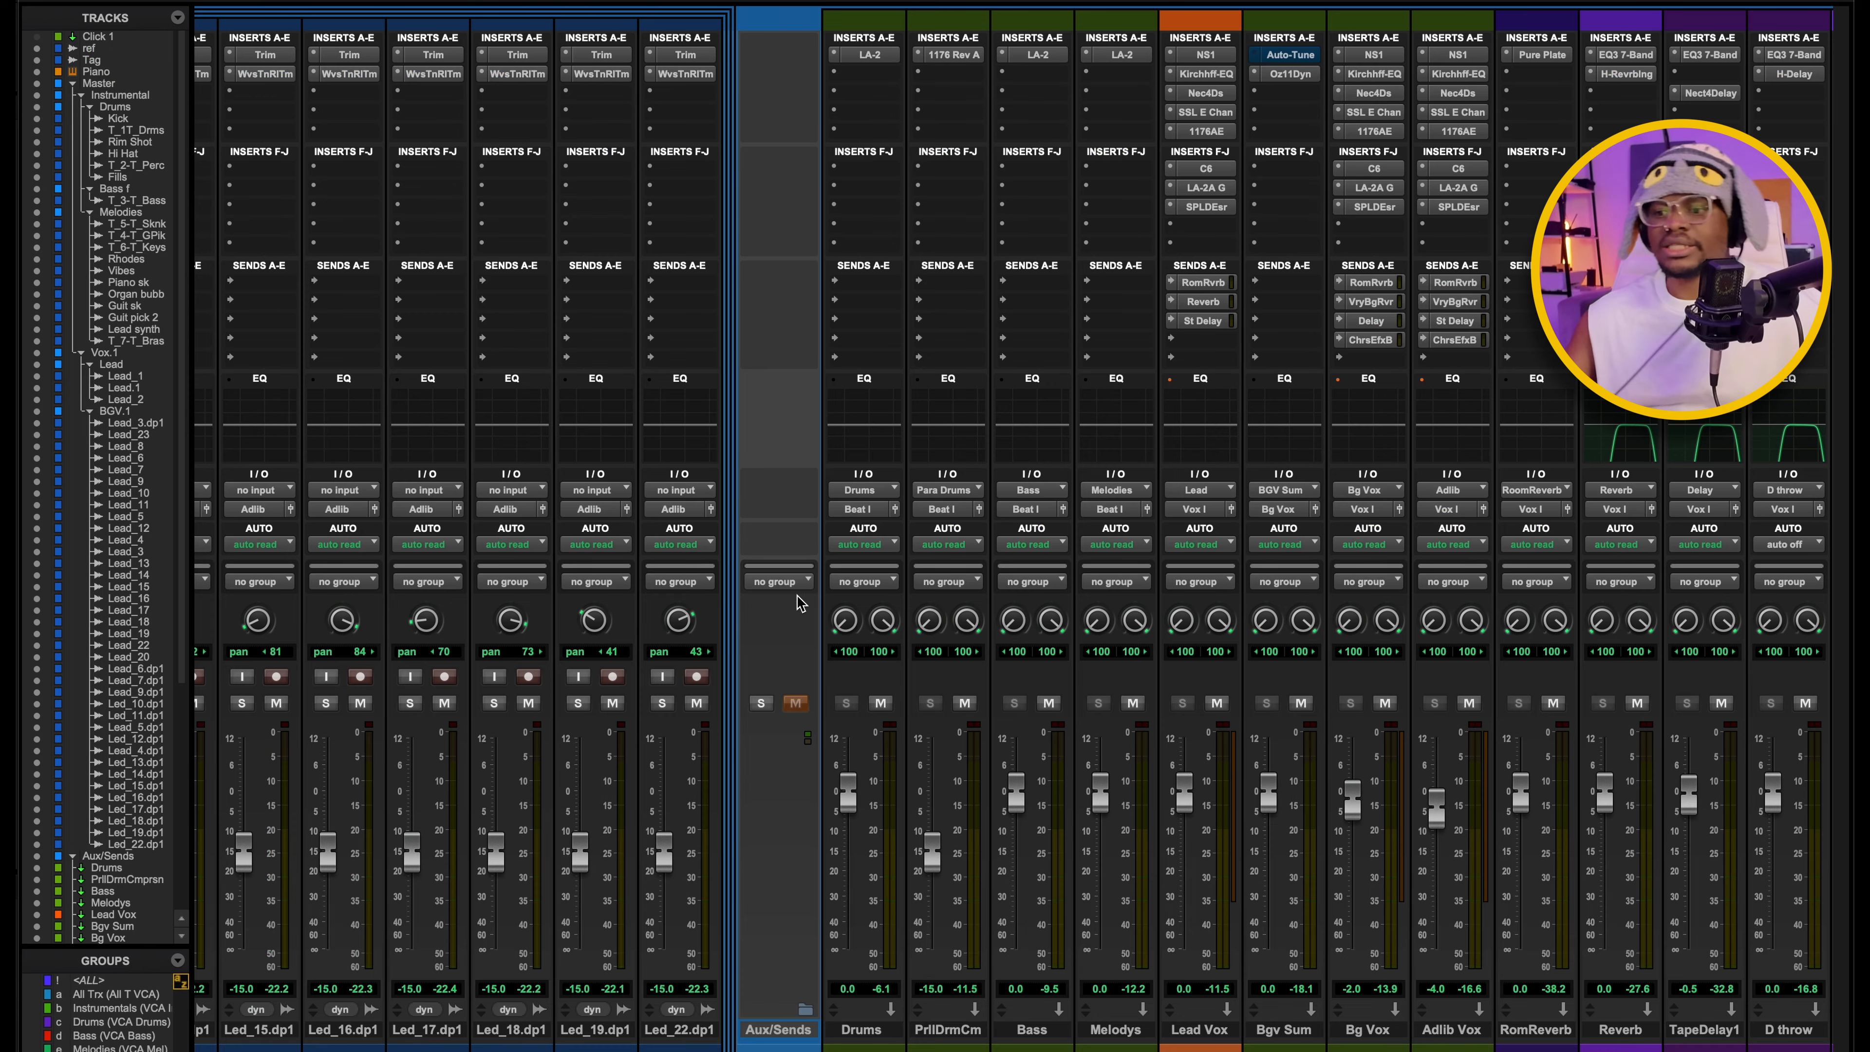
pyautogui.hscroll(2, 1017, 145)
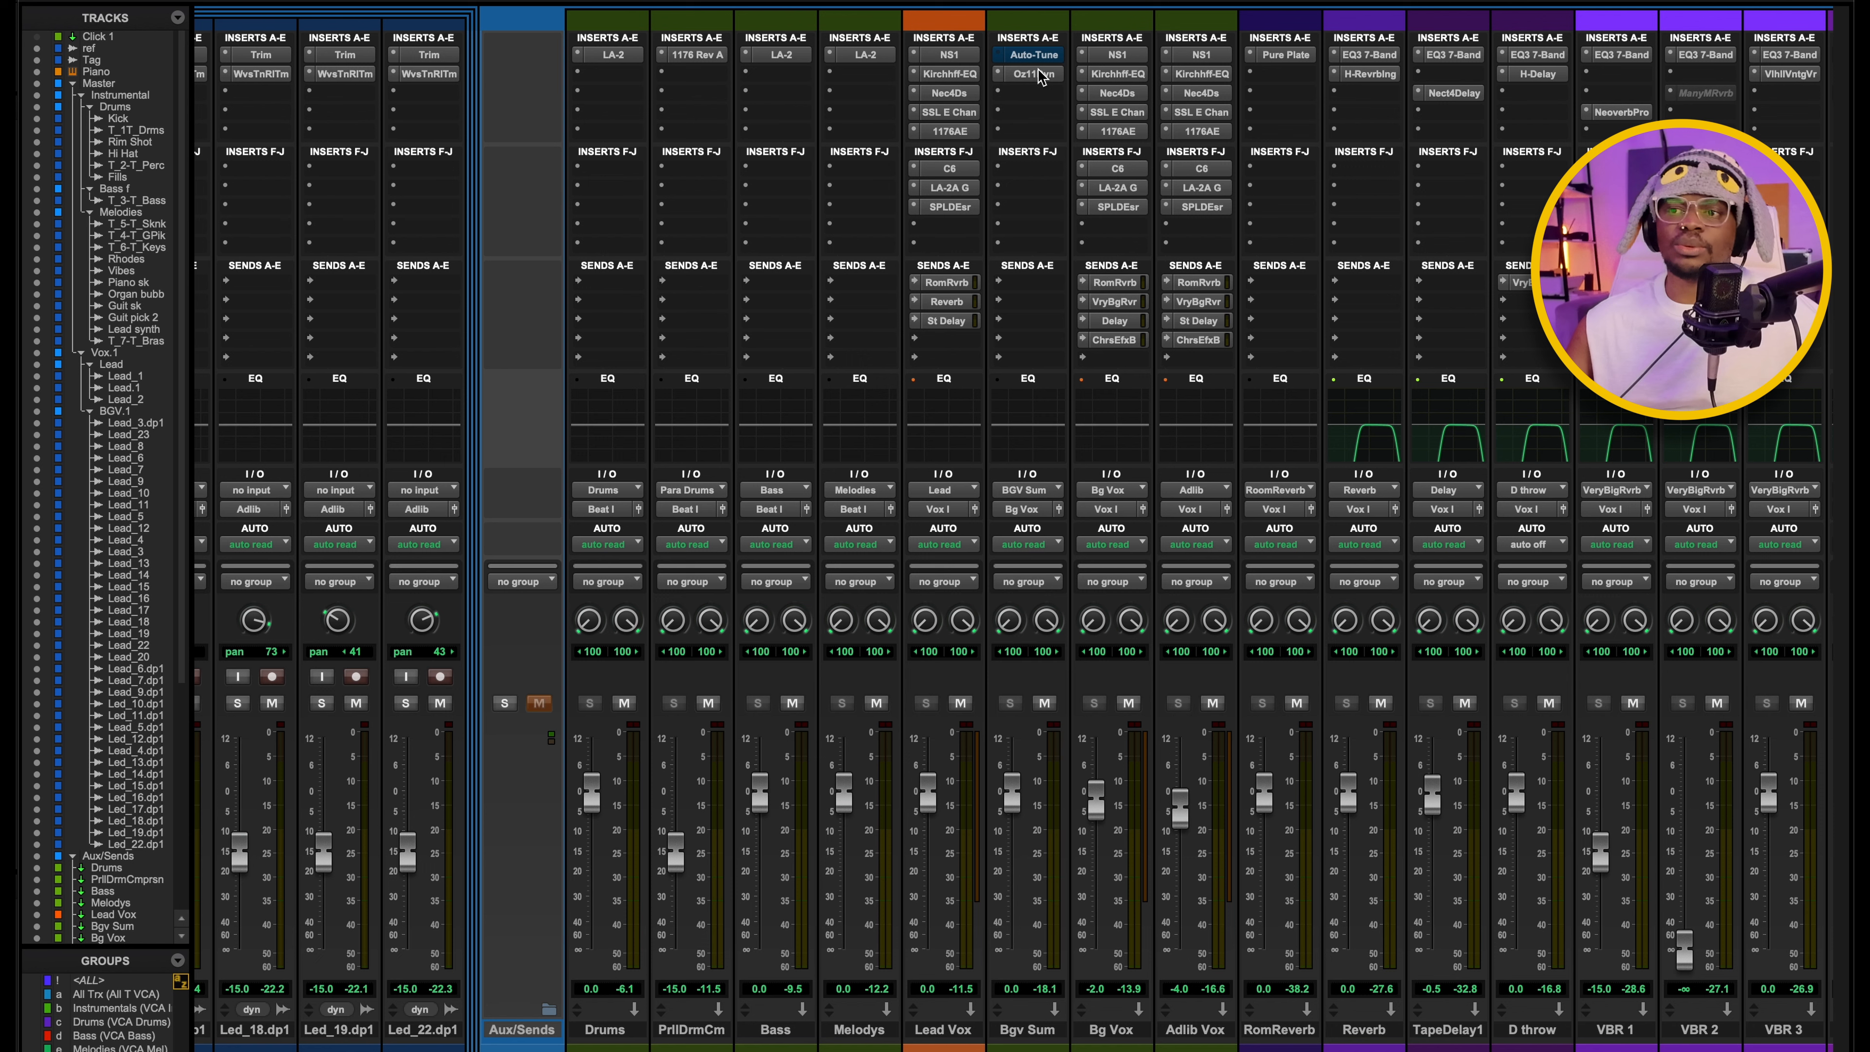
pyautogui.click(1031, 74)
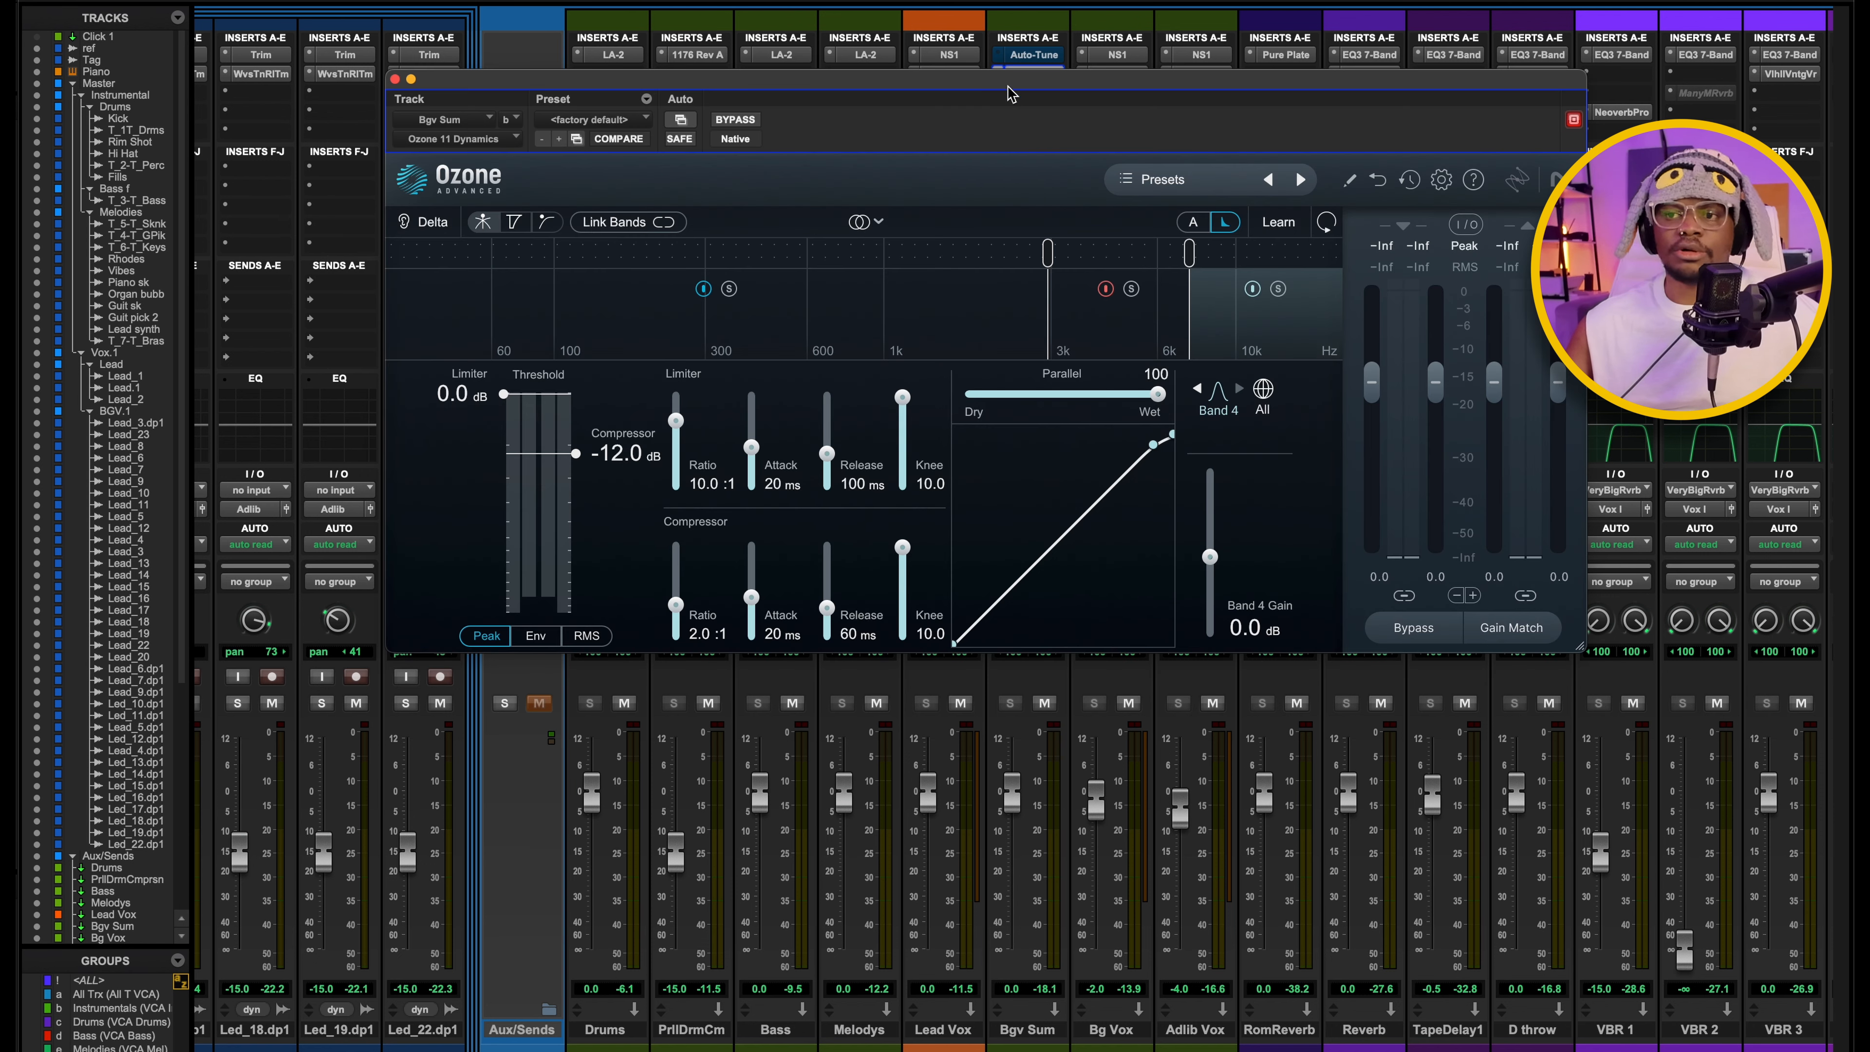
pyautogui.moveTo(1022, 89); pyautogui.dragTo(848, 129)
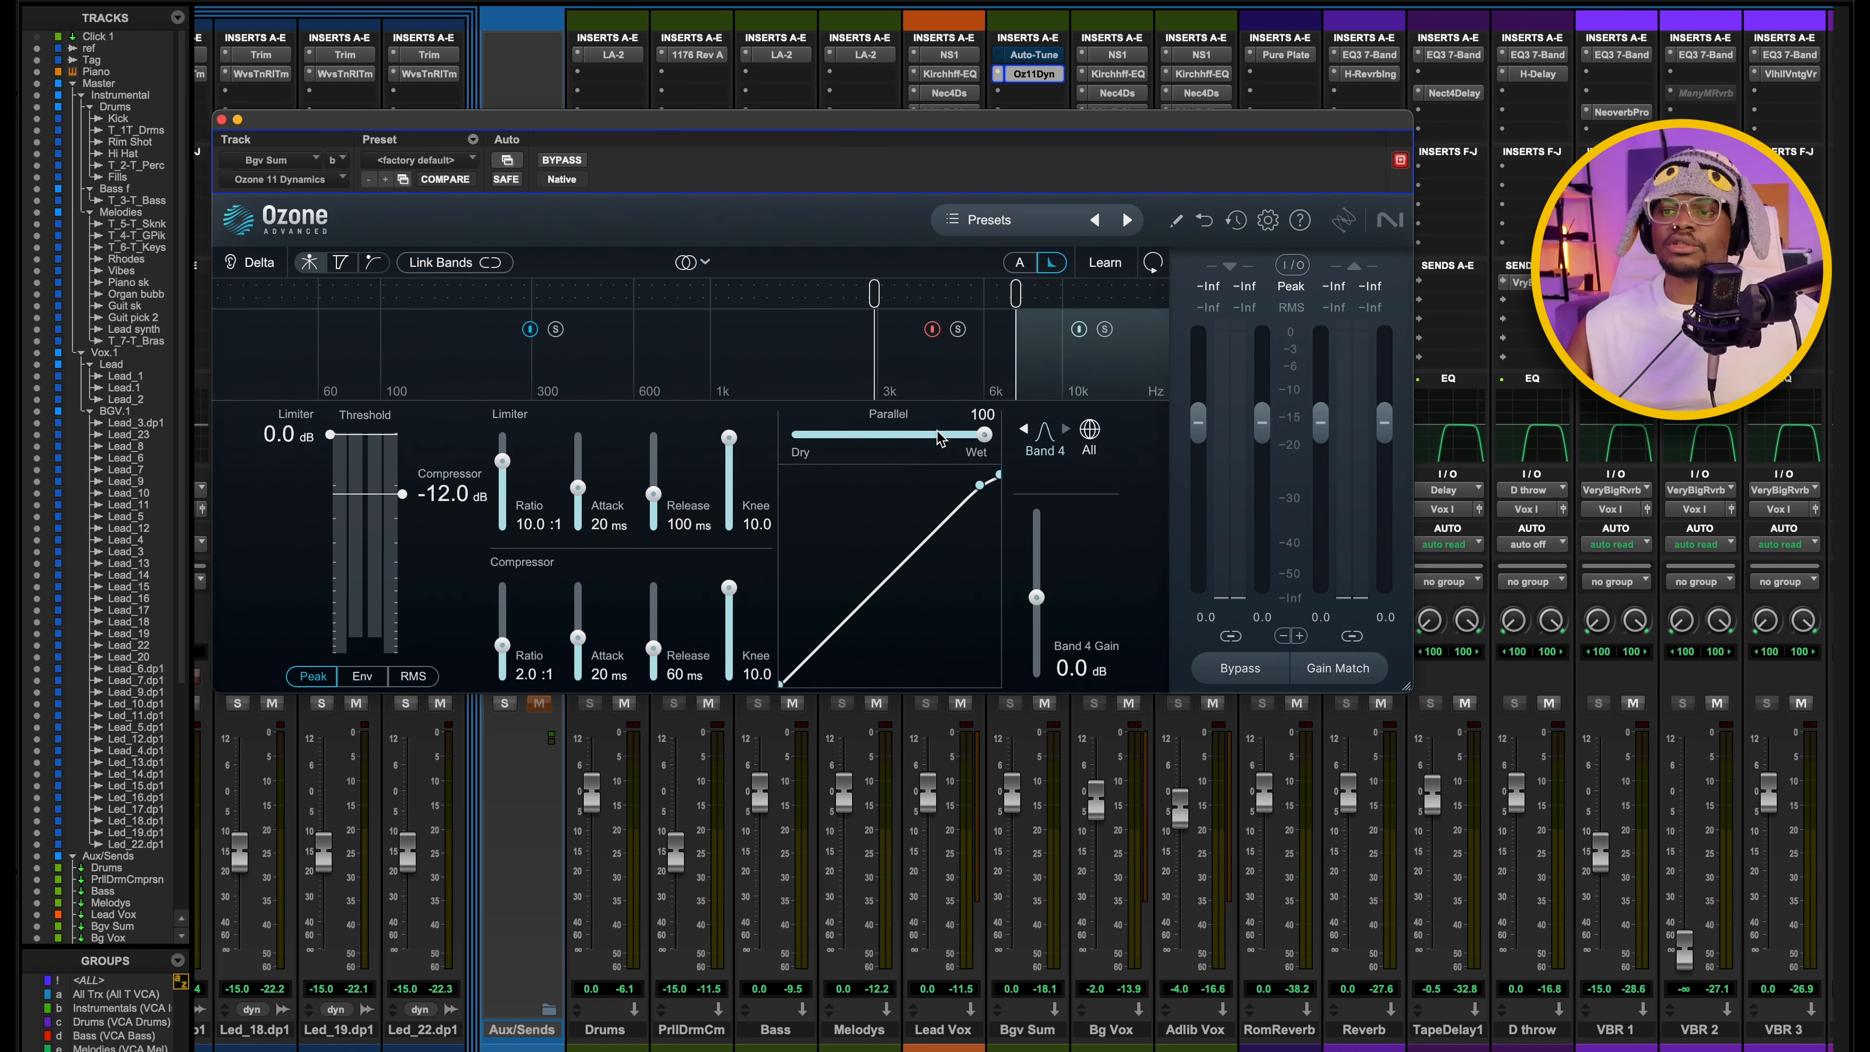
pyautogui.click(920, 378)
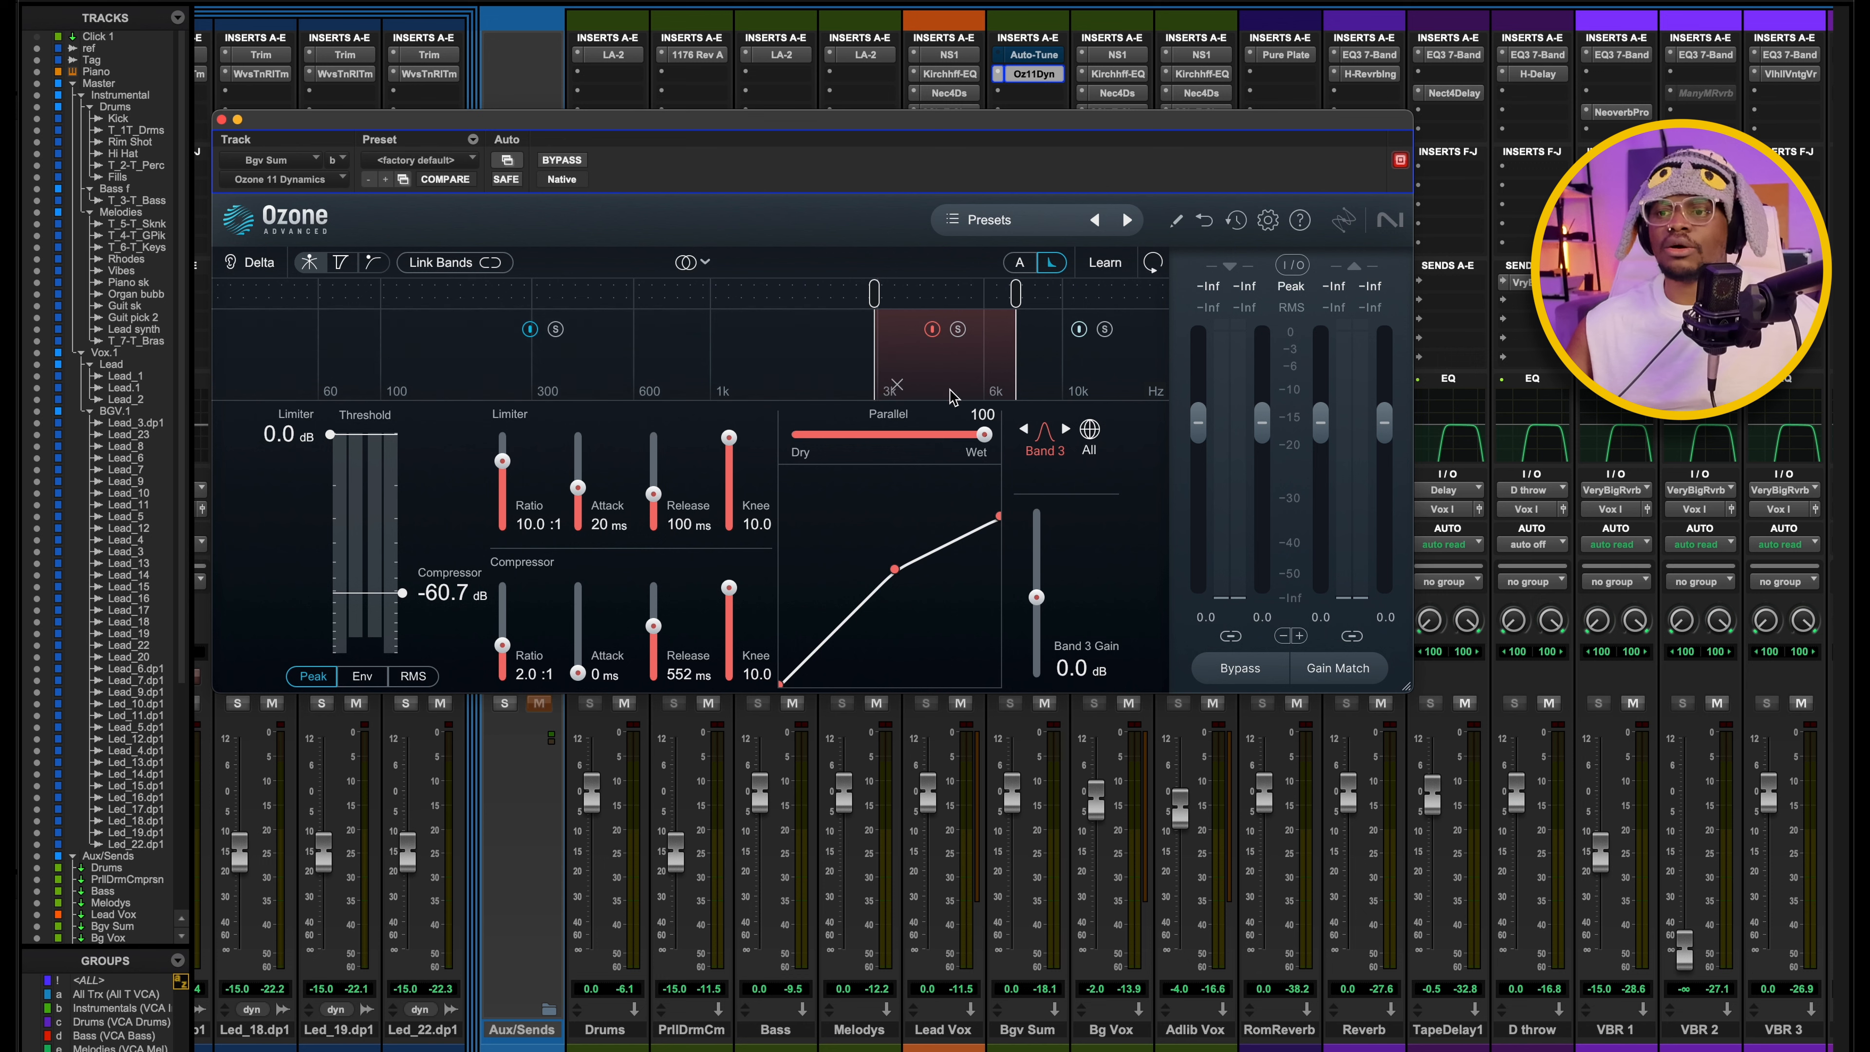
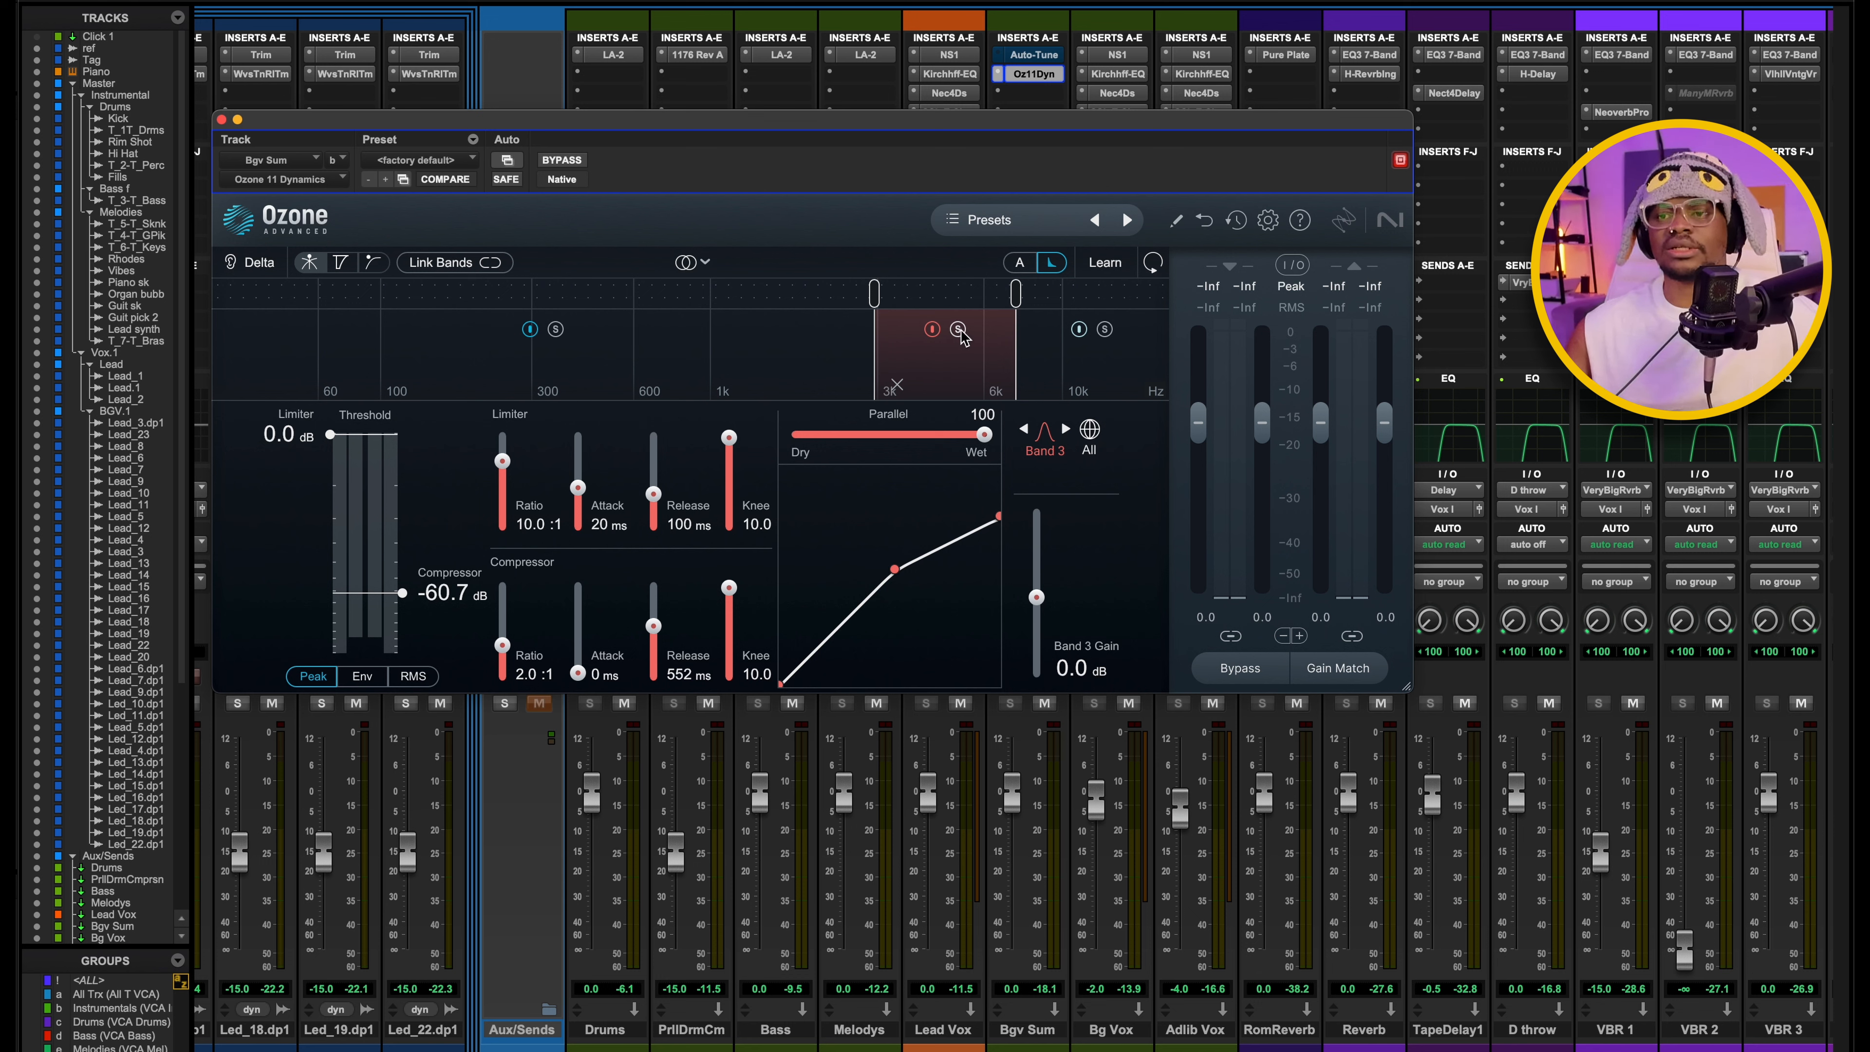
# Play the vocals through the Bgv Sum Ozone 11 Dynamics, stop playback and close the plug-in window.
pyautogui.press('space')
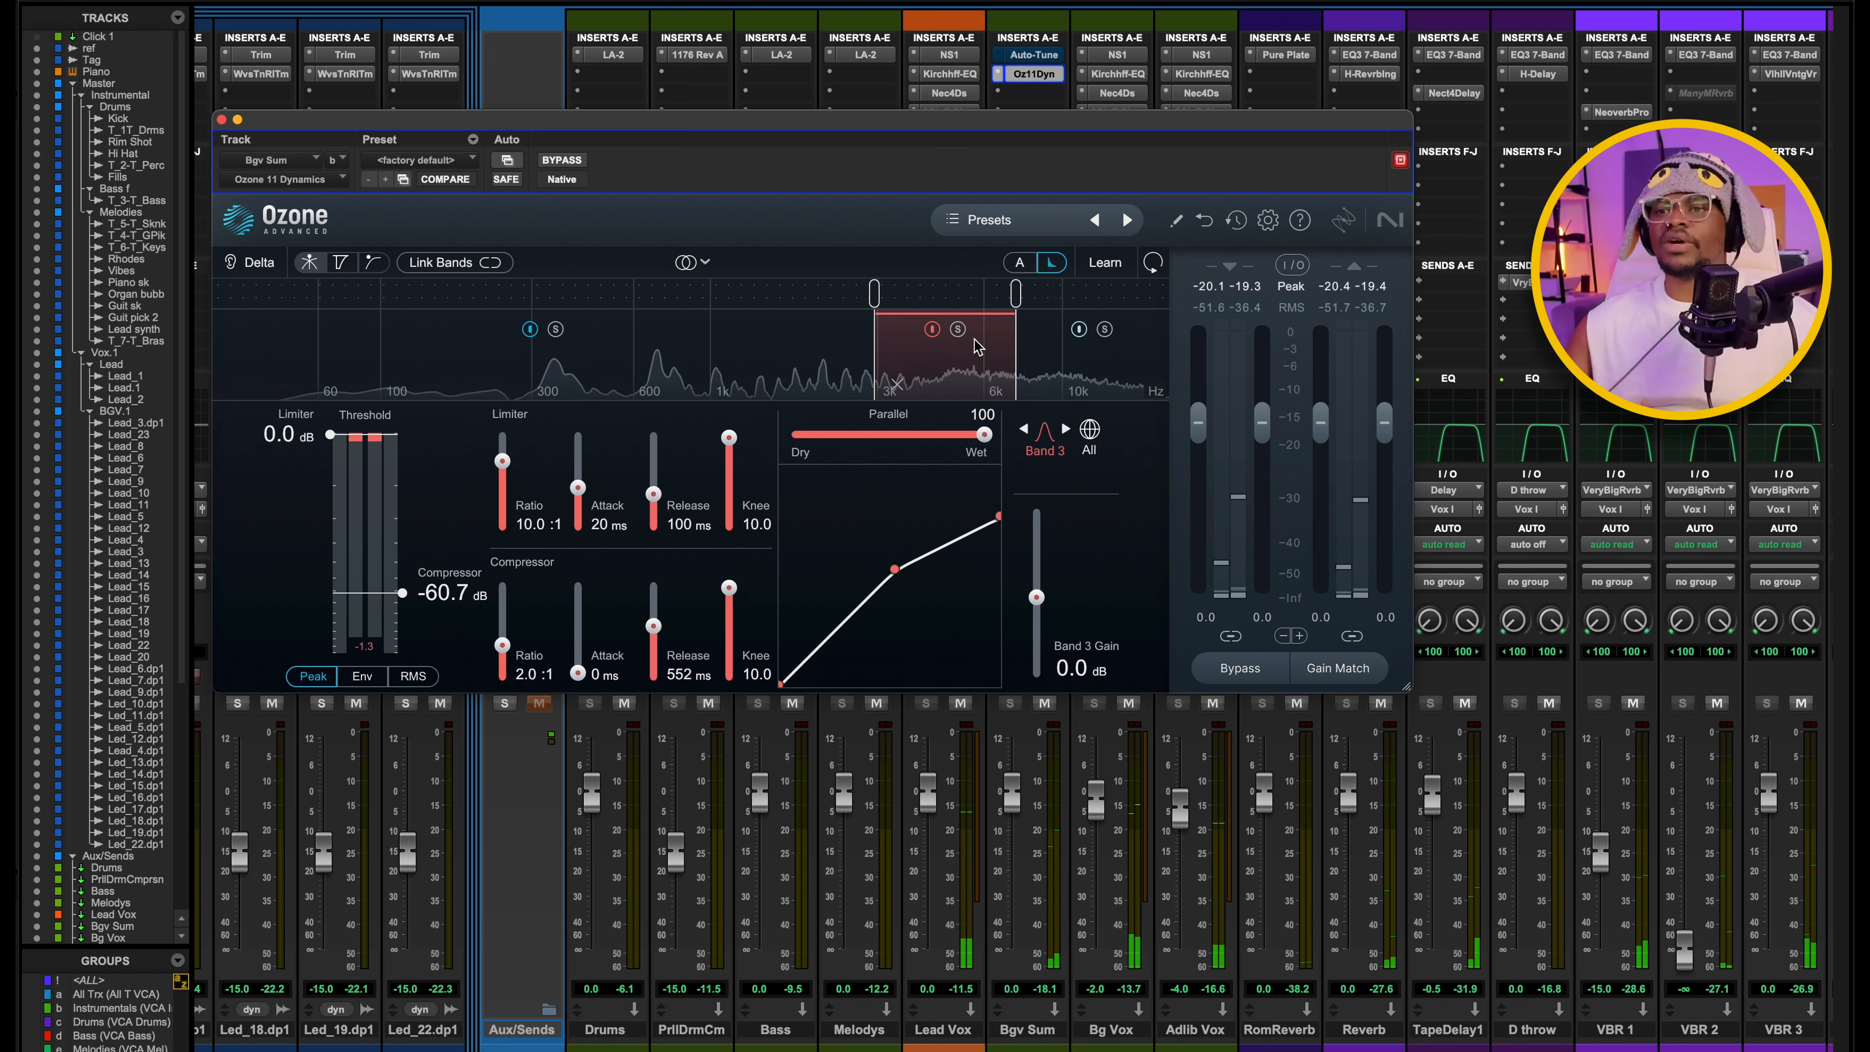
pyautogui.press('space')
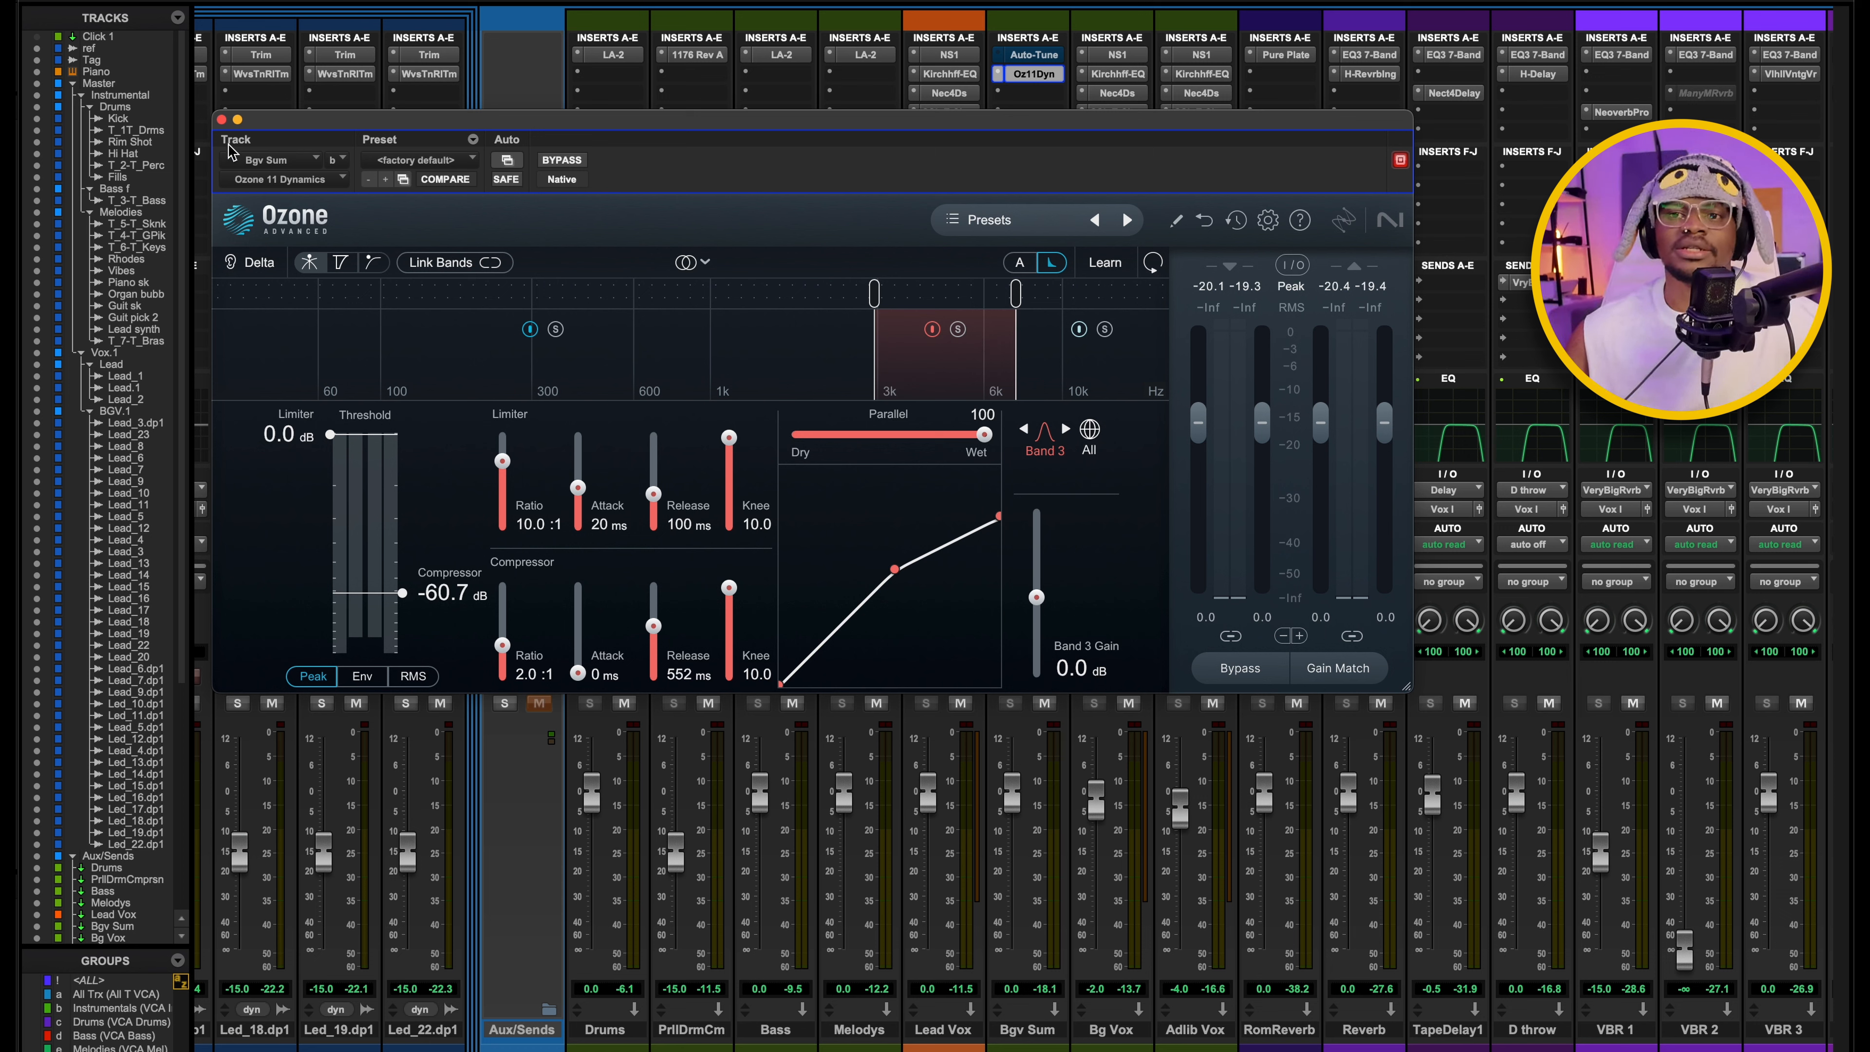
pyautogui.click(221, 119)
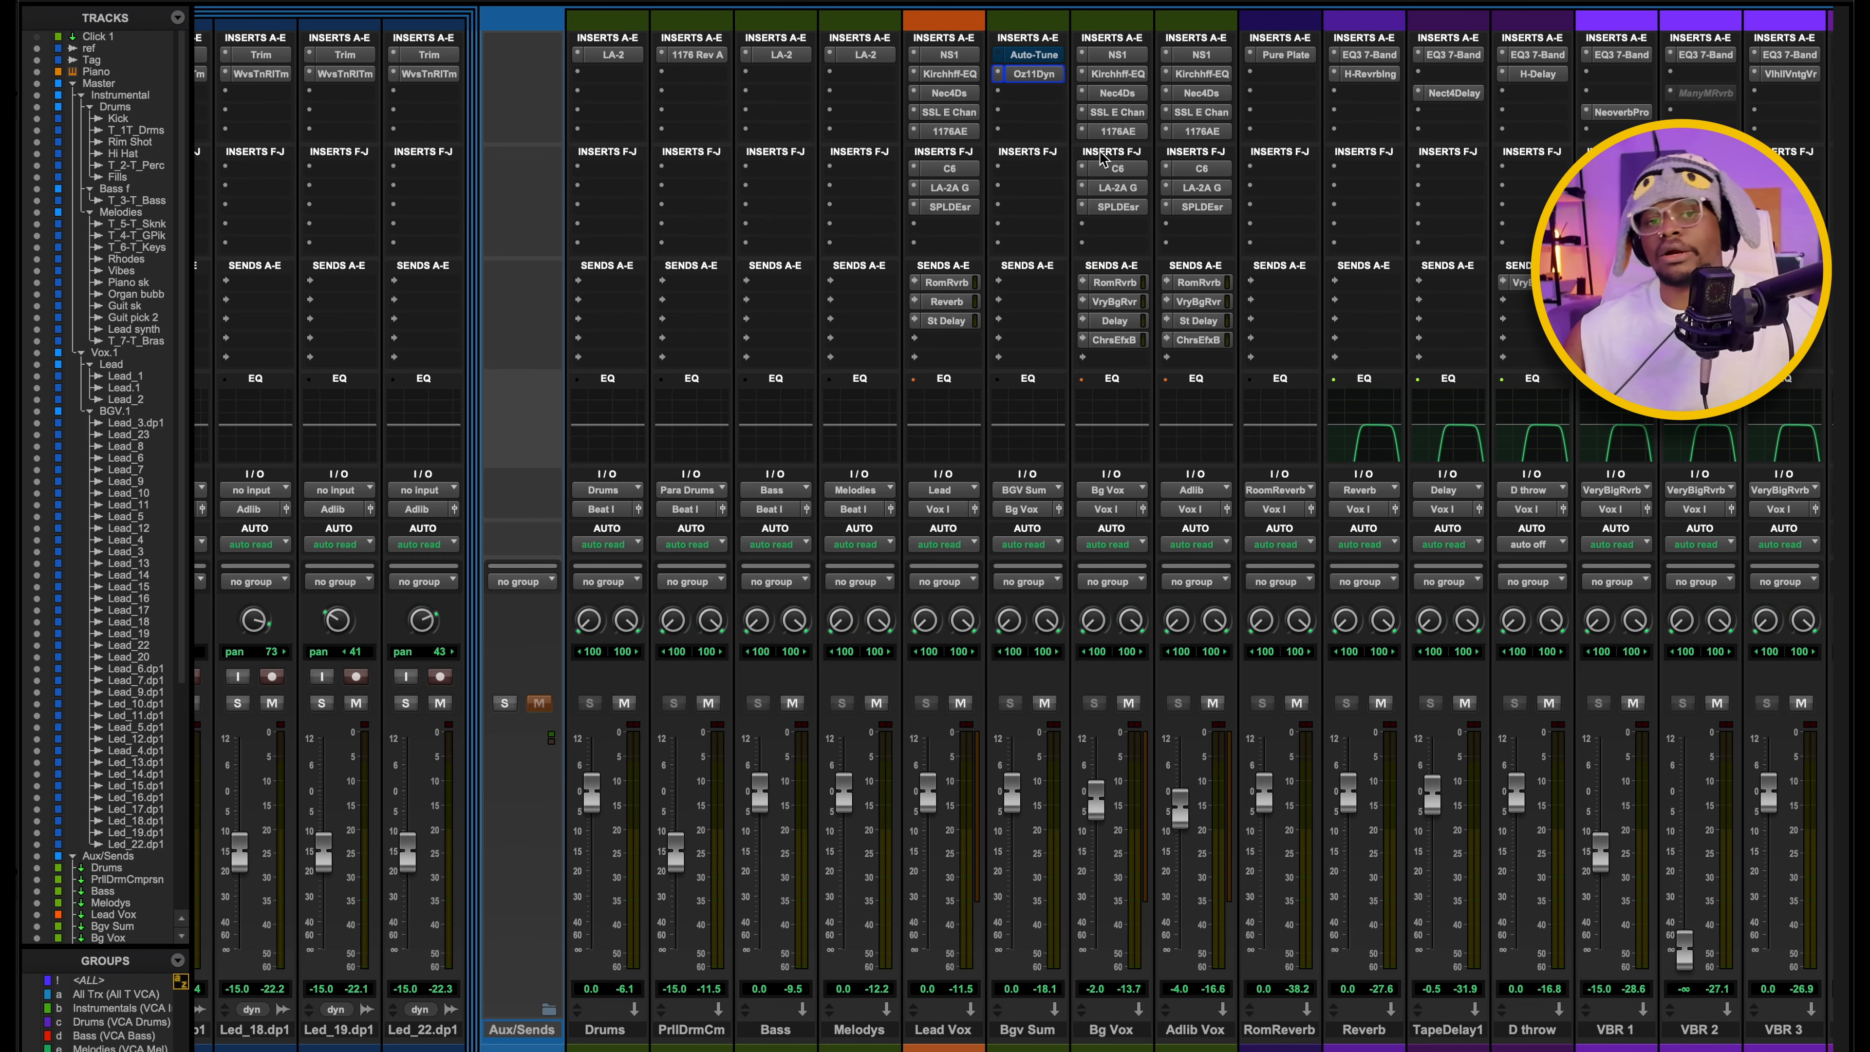
# Examine the SSL E Channel Strip and C6 multiband settings on the Bg Vox aux, closing each window after viewing.
pyautogui.click(1118, 113)
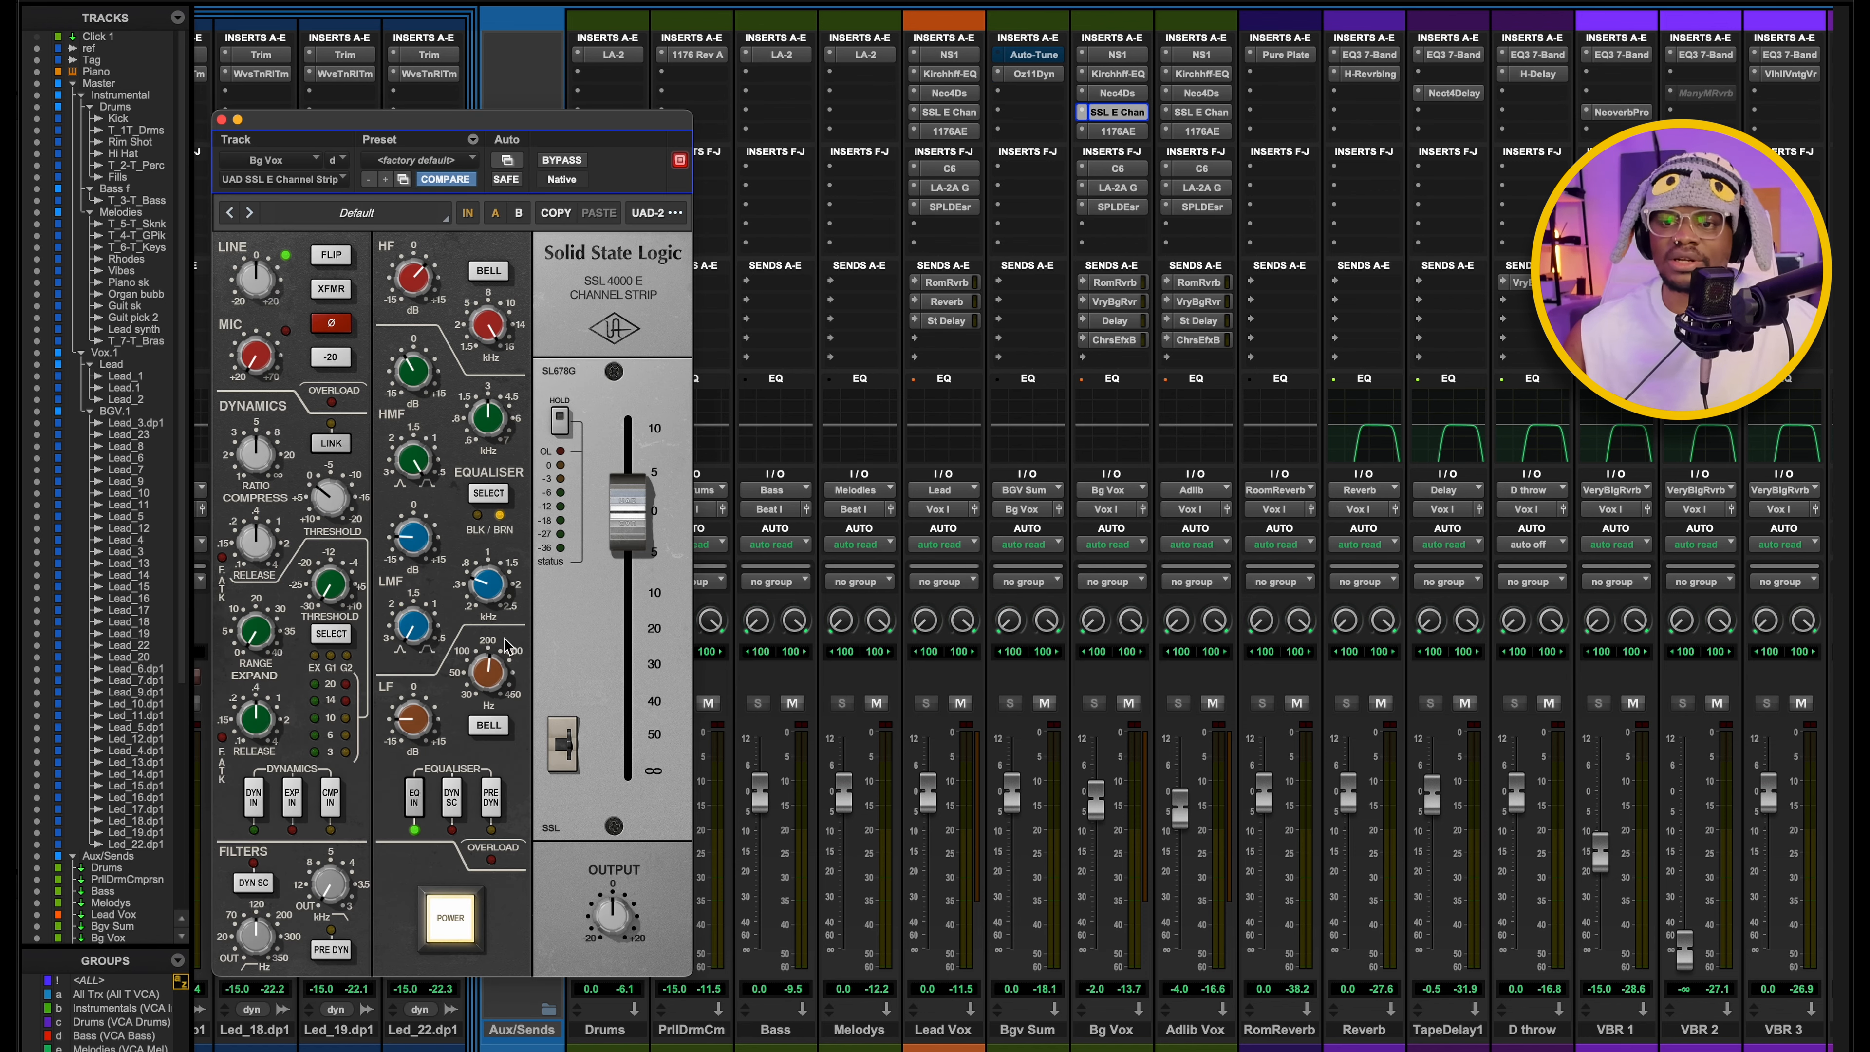
pyautogui.click(222, 119)
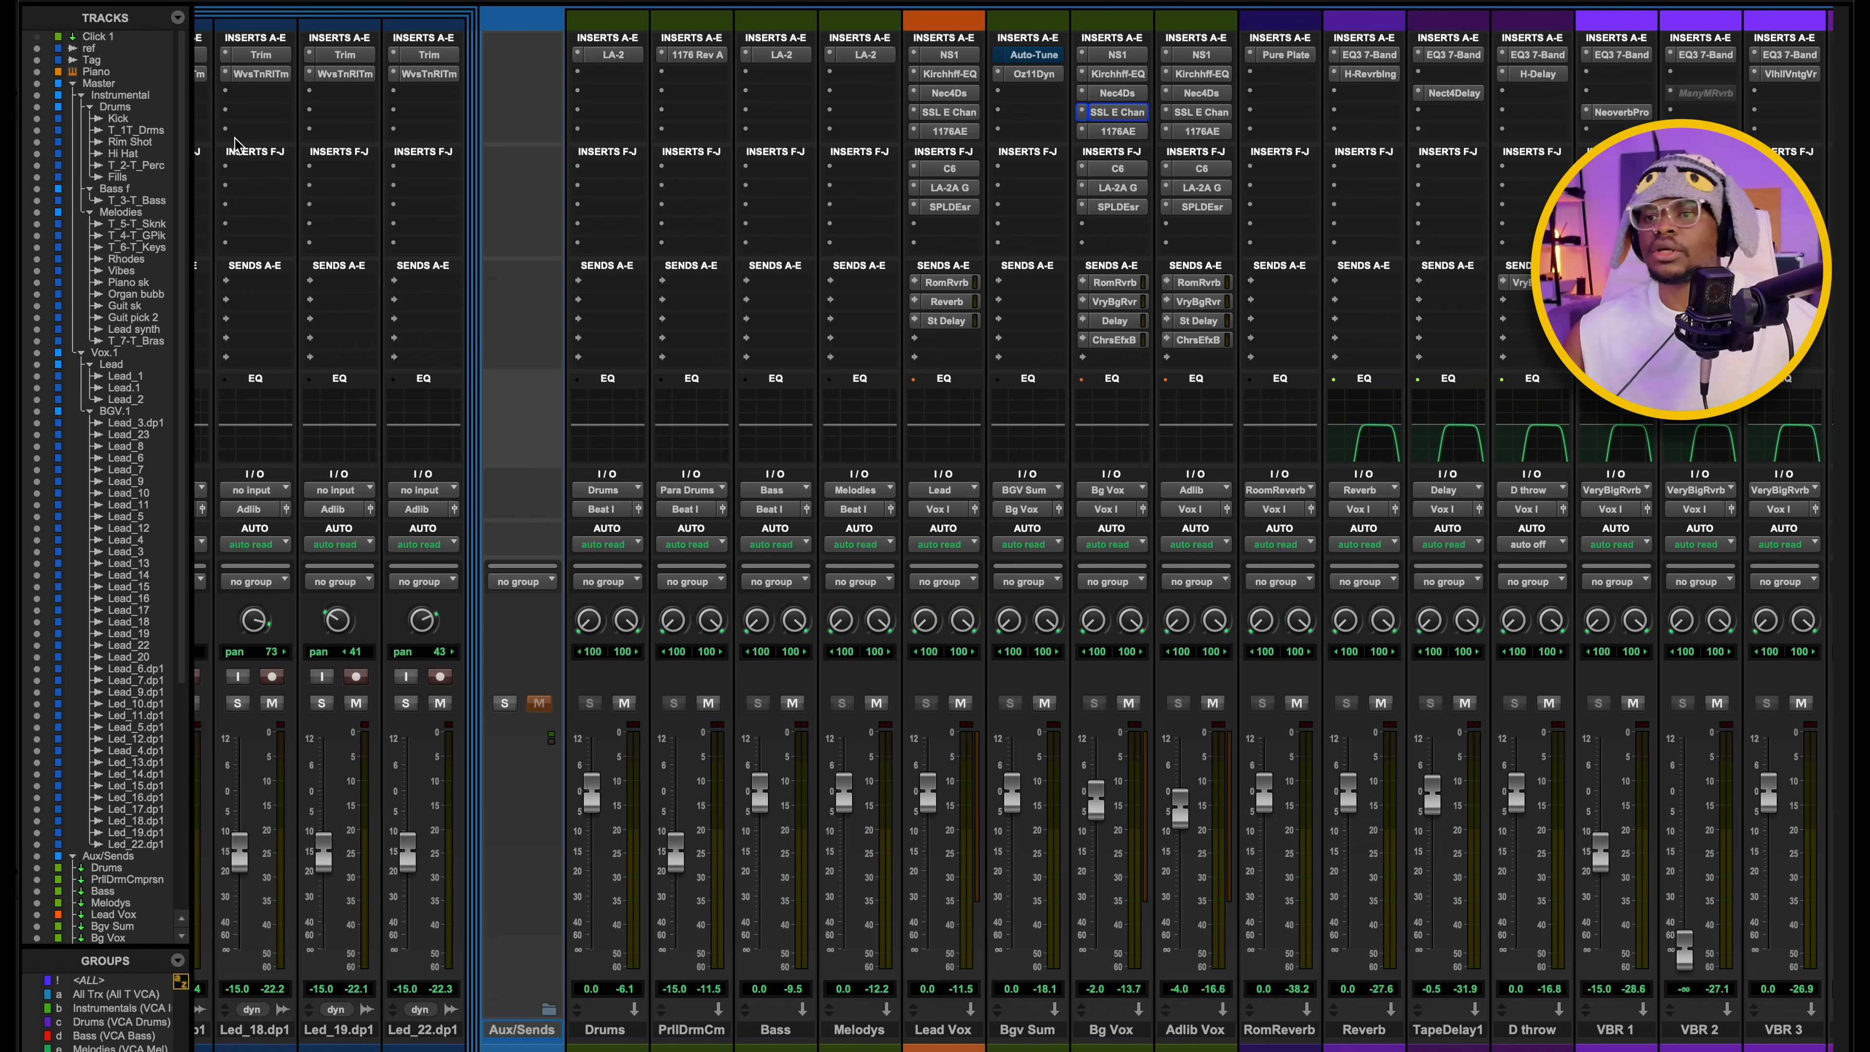
pyautogui.click(1118, 168)
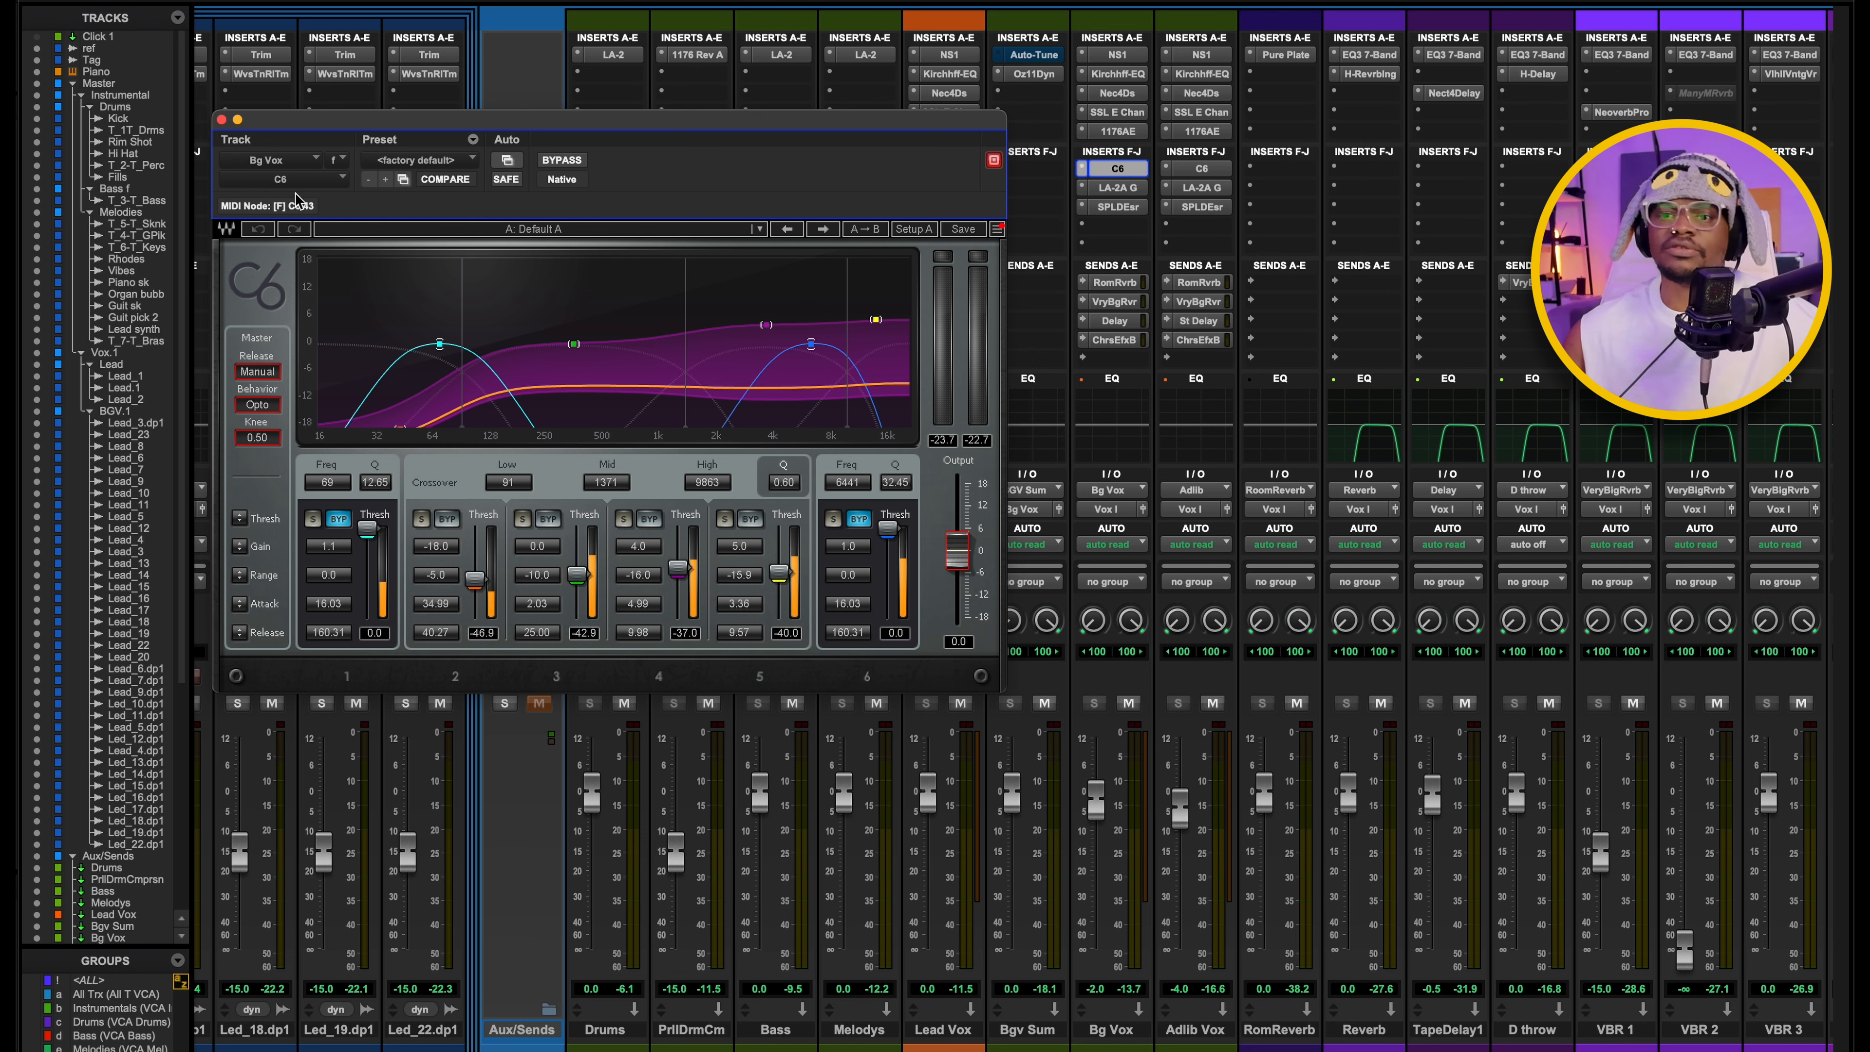
pyautogui.click(221, 119)
pyautogui.click(222, 120)
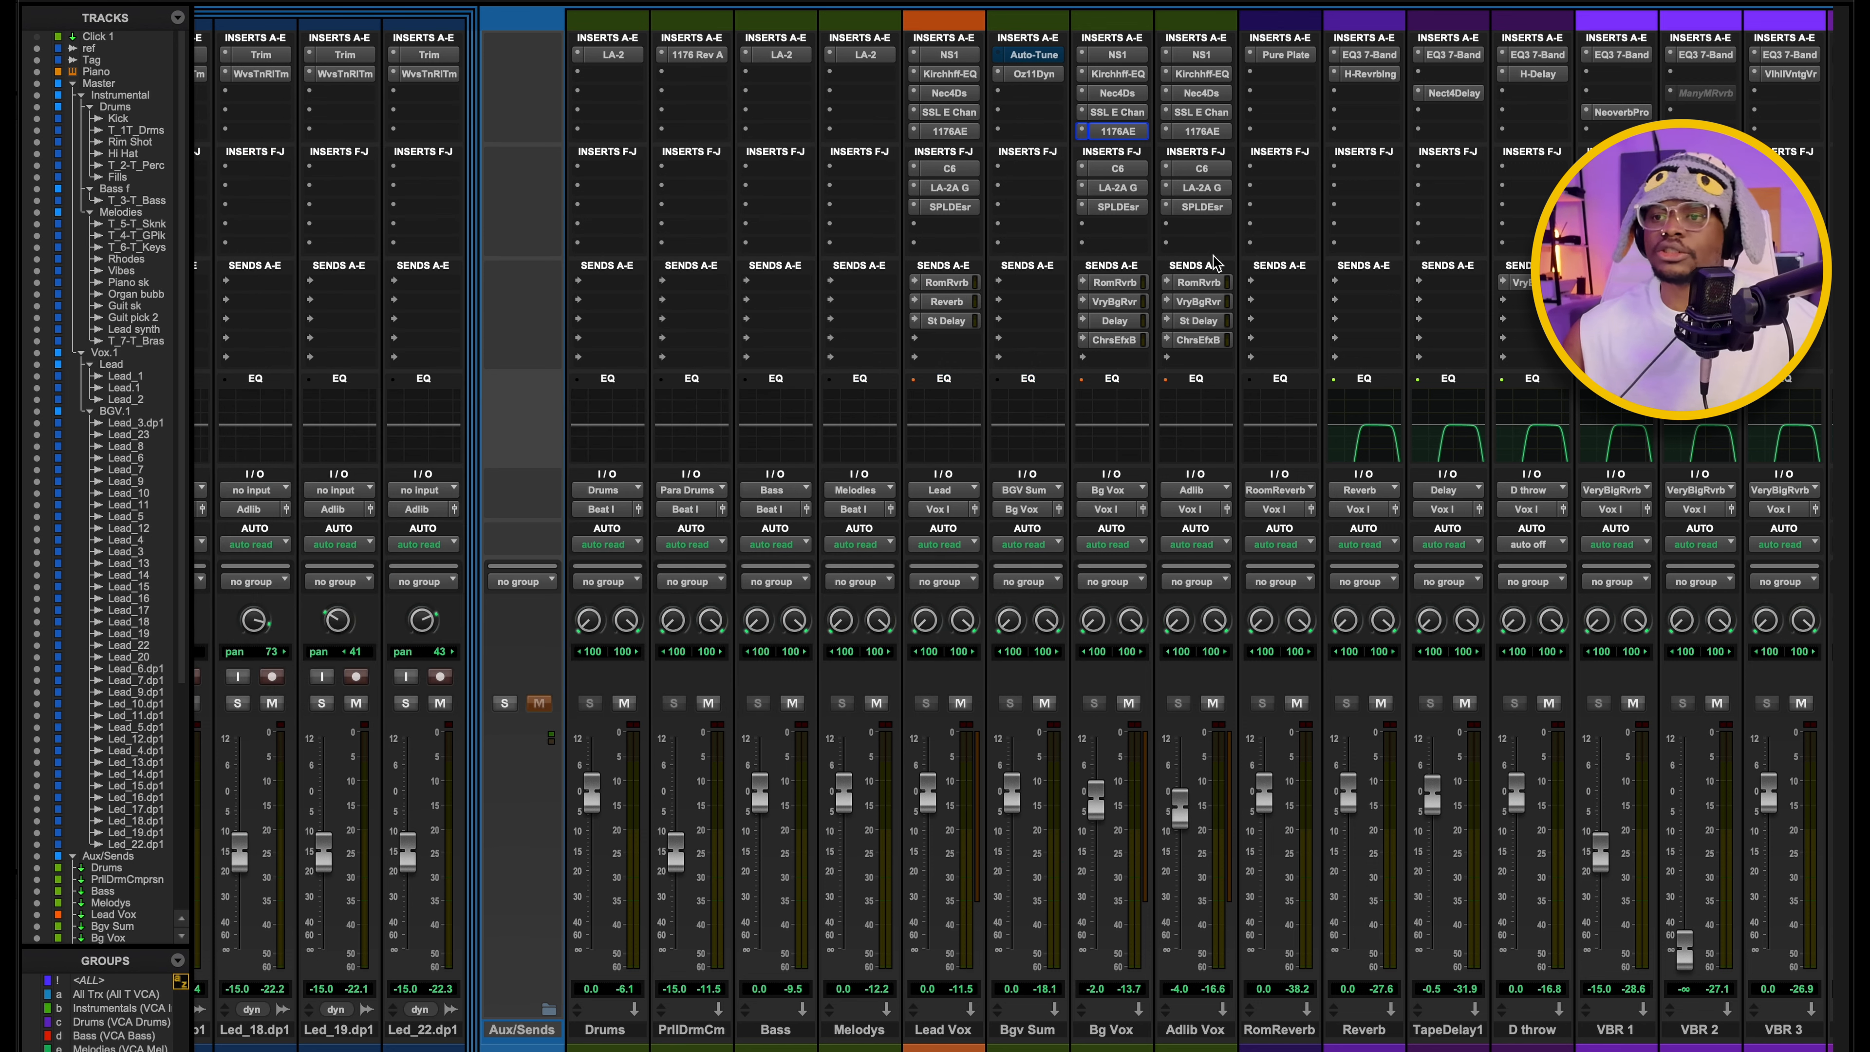
# Examine the SPL De-Esser on the Bg Vox aux and the one on the Adlib Vox aux, closing each window.
pyautogui.click(1123, 207)
pyautogui.moveTo(445, 151); pyautogui.dragTo(942, 403)
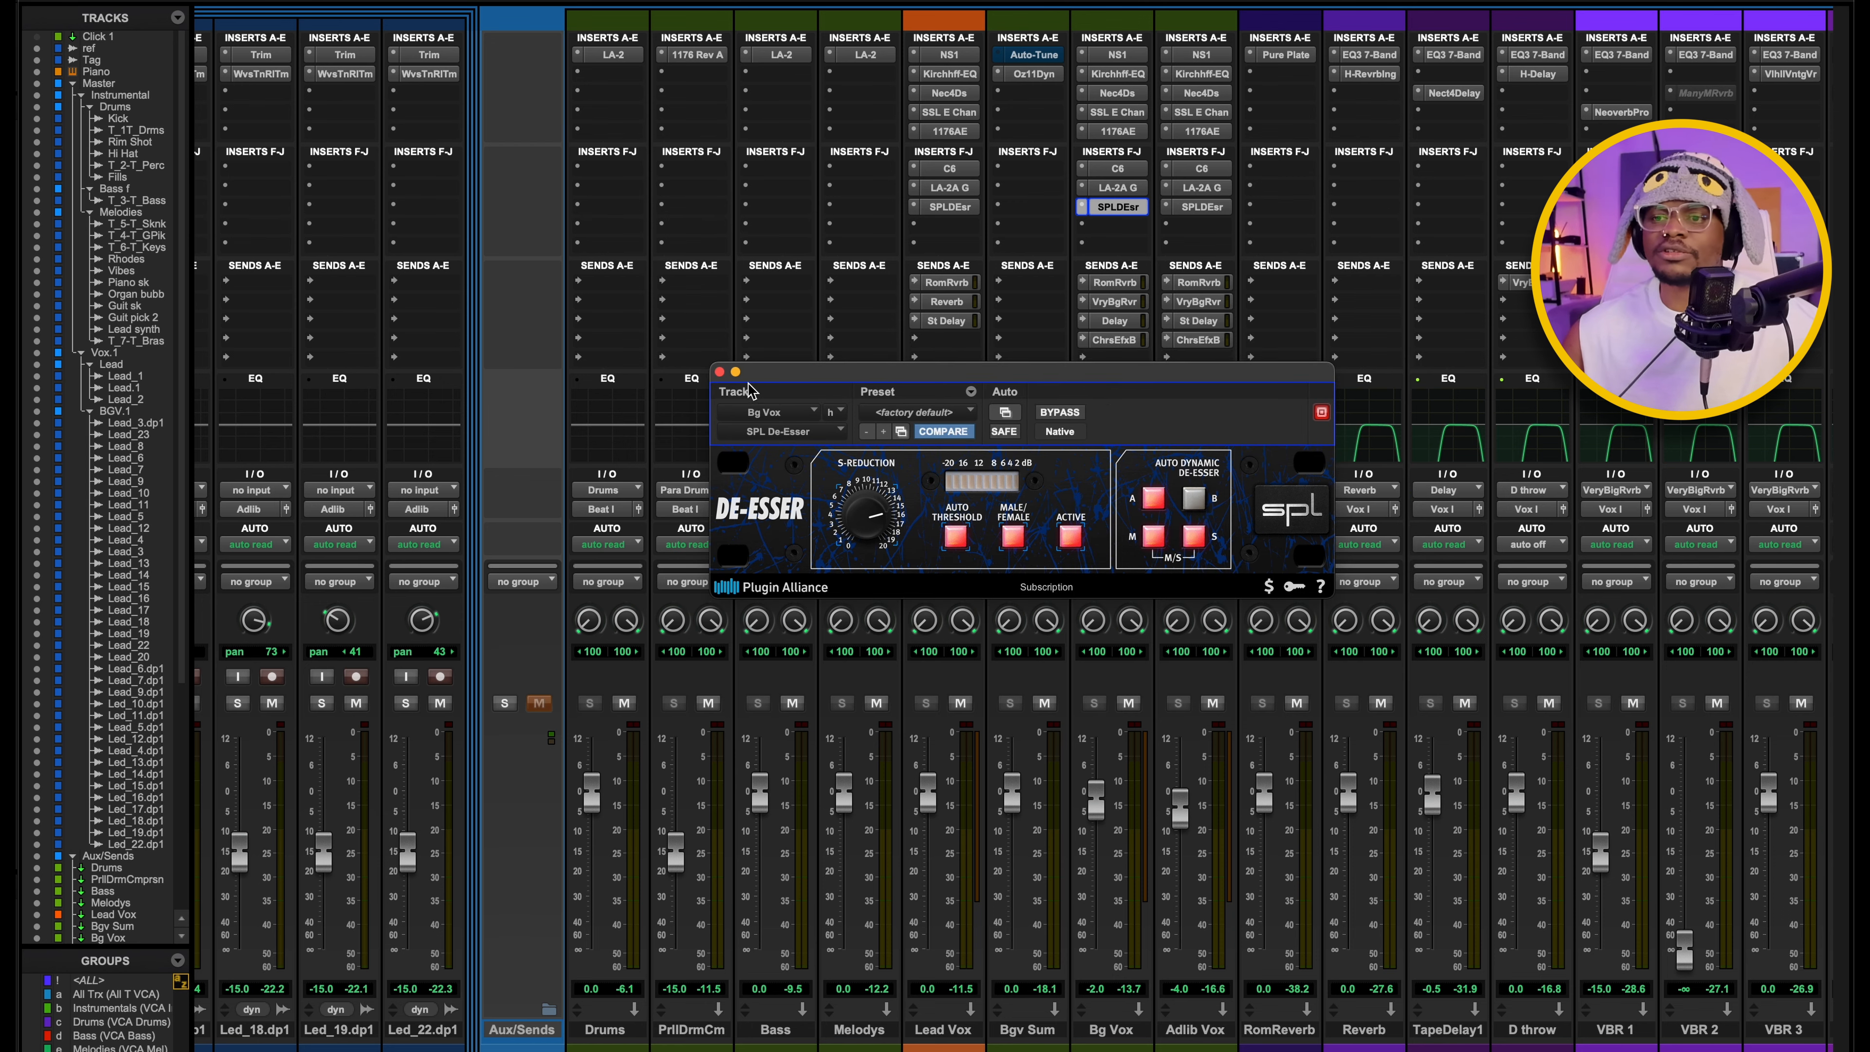
pyautogui.click(719, 372)
pyautogui.click(1215, 210)
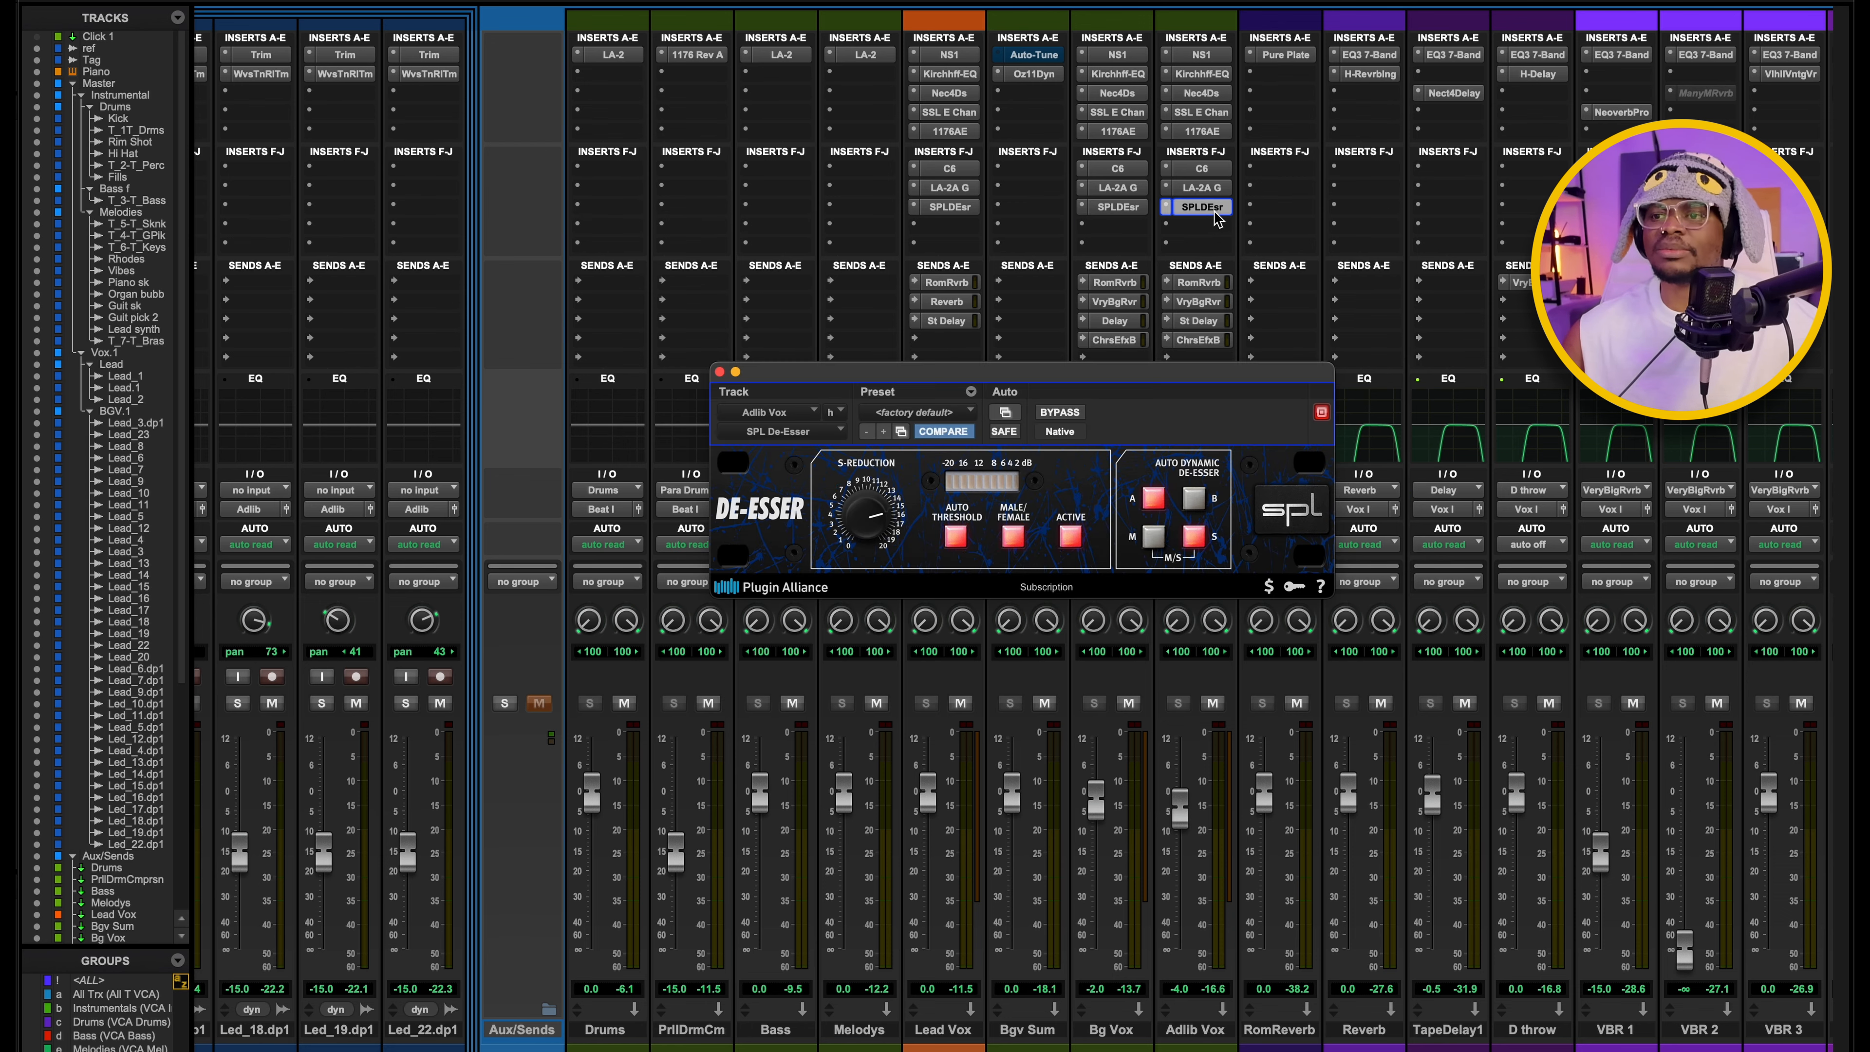
pyautogui.click(719, 372)
# Examine how the instrument, vocal and effect auxes route through the Beat and Vox buses to the Mix Bus.
pyautogui.hscroll(4, 1165, 344)
pyautogui.hscroll(1, 1165, 343)
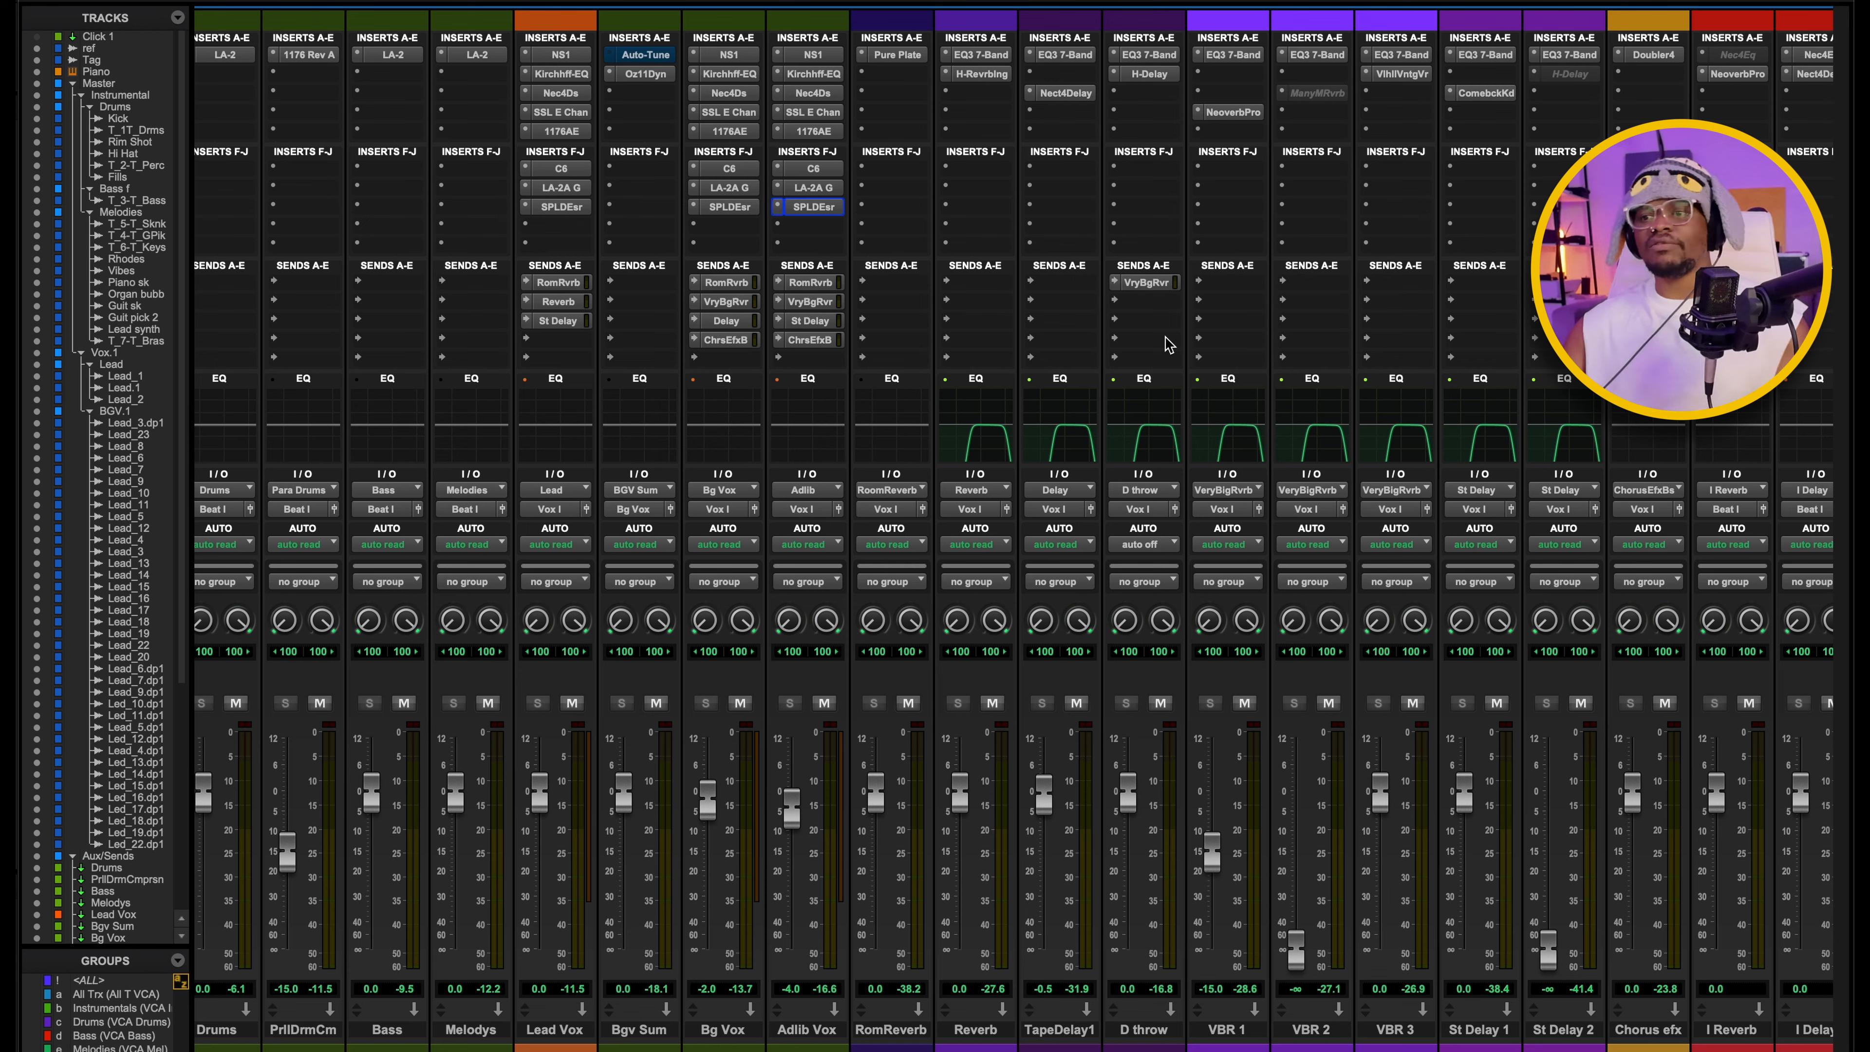
pyautogui.hscroll(14, 1167, 345)
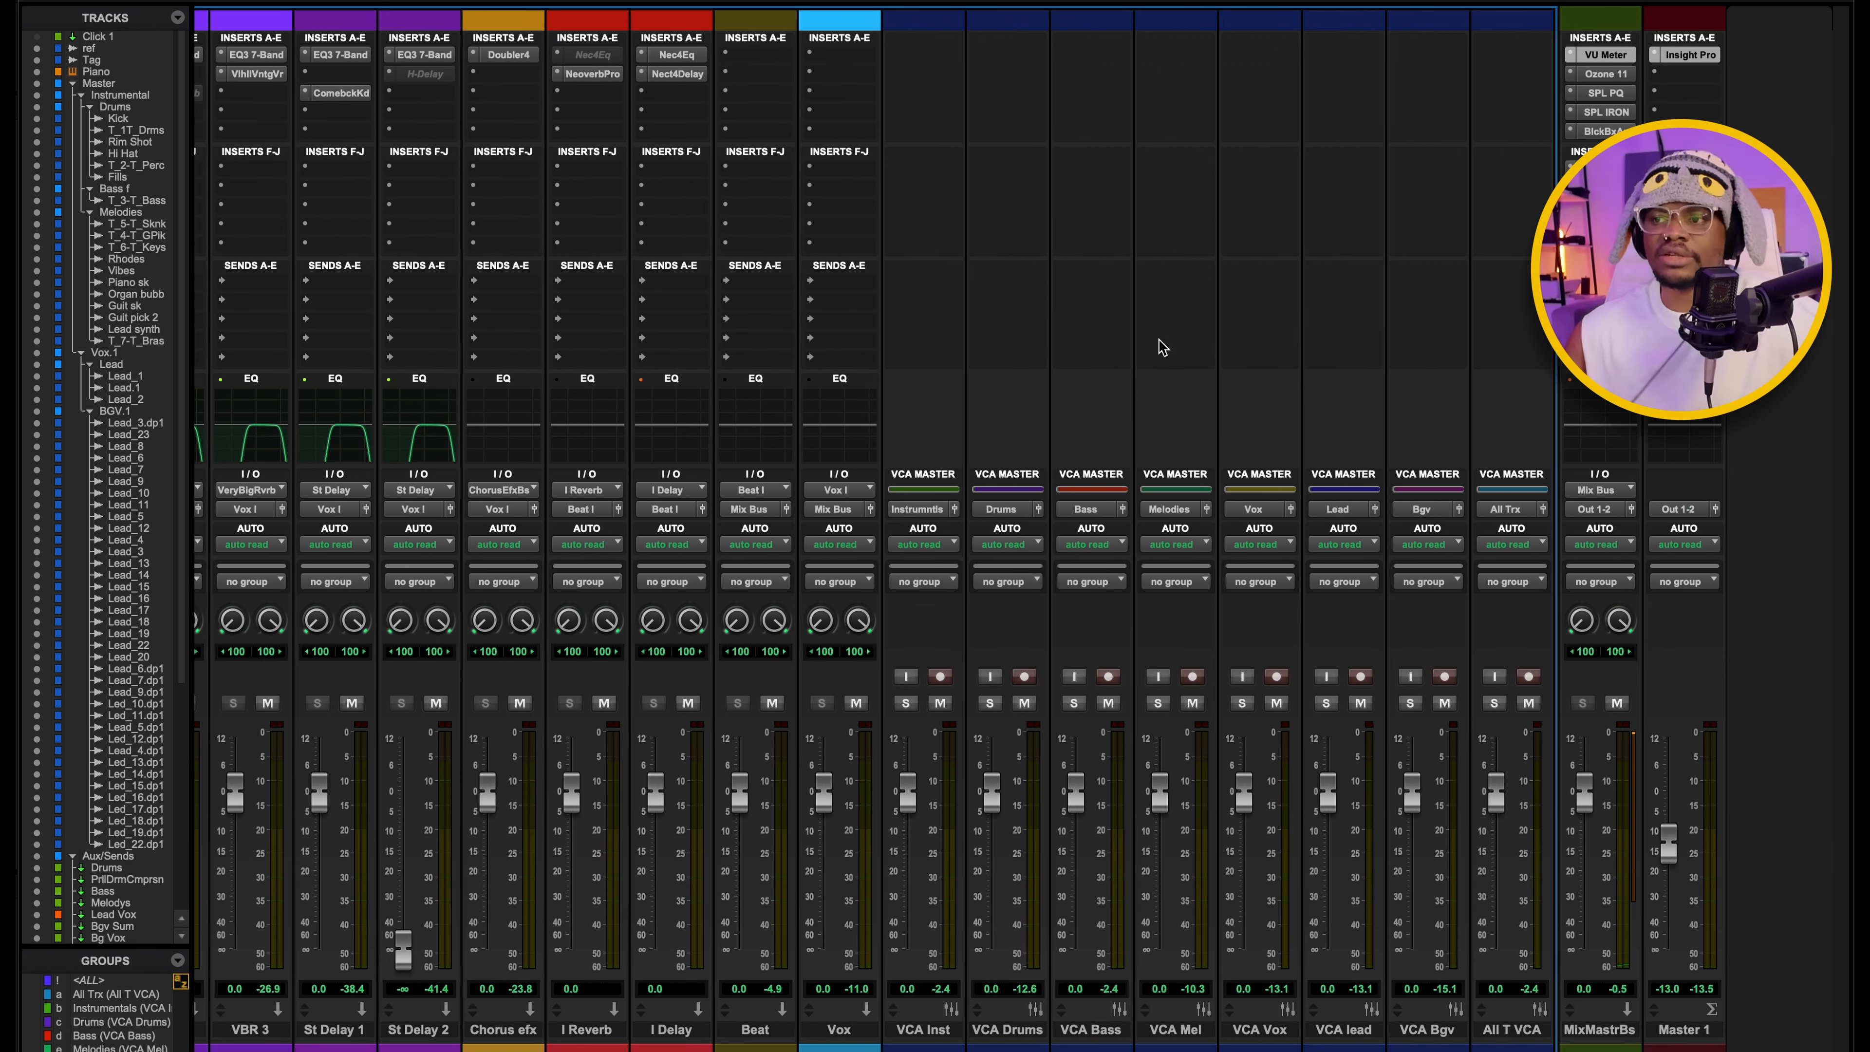
pyautogui.hscroll(-9, 885, 300)
pyautogui.hscroll(9, 893, 296)
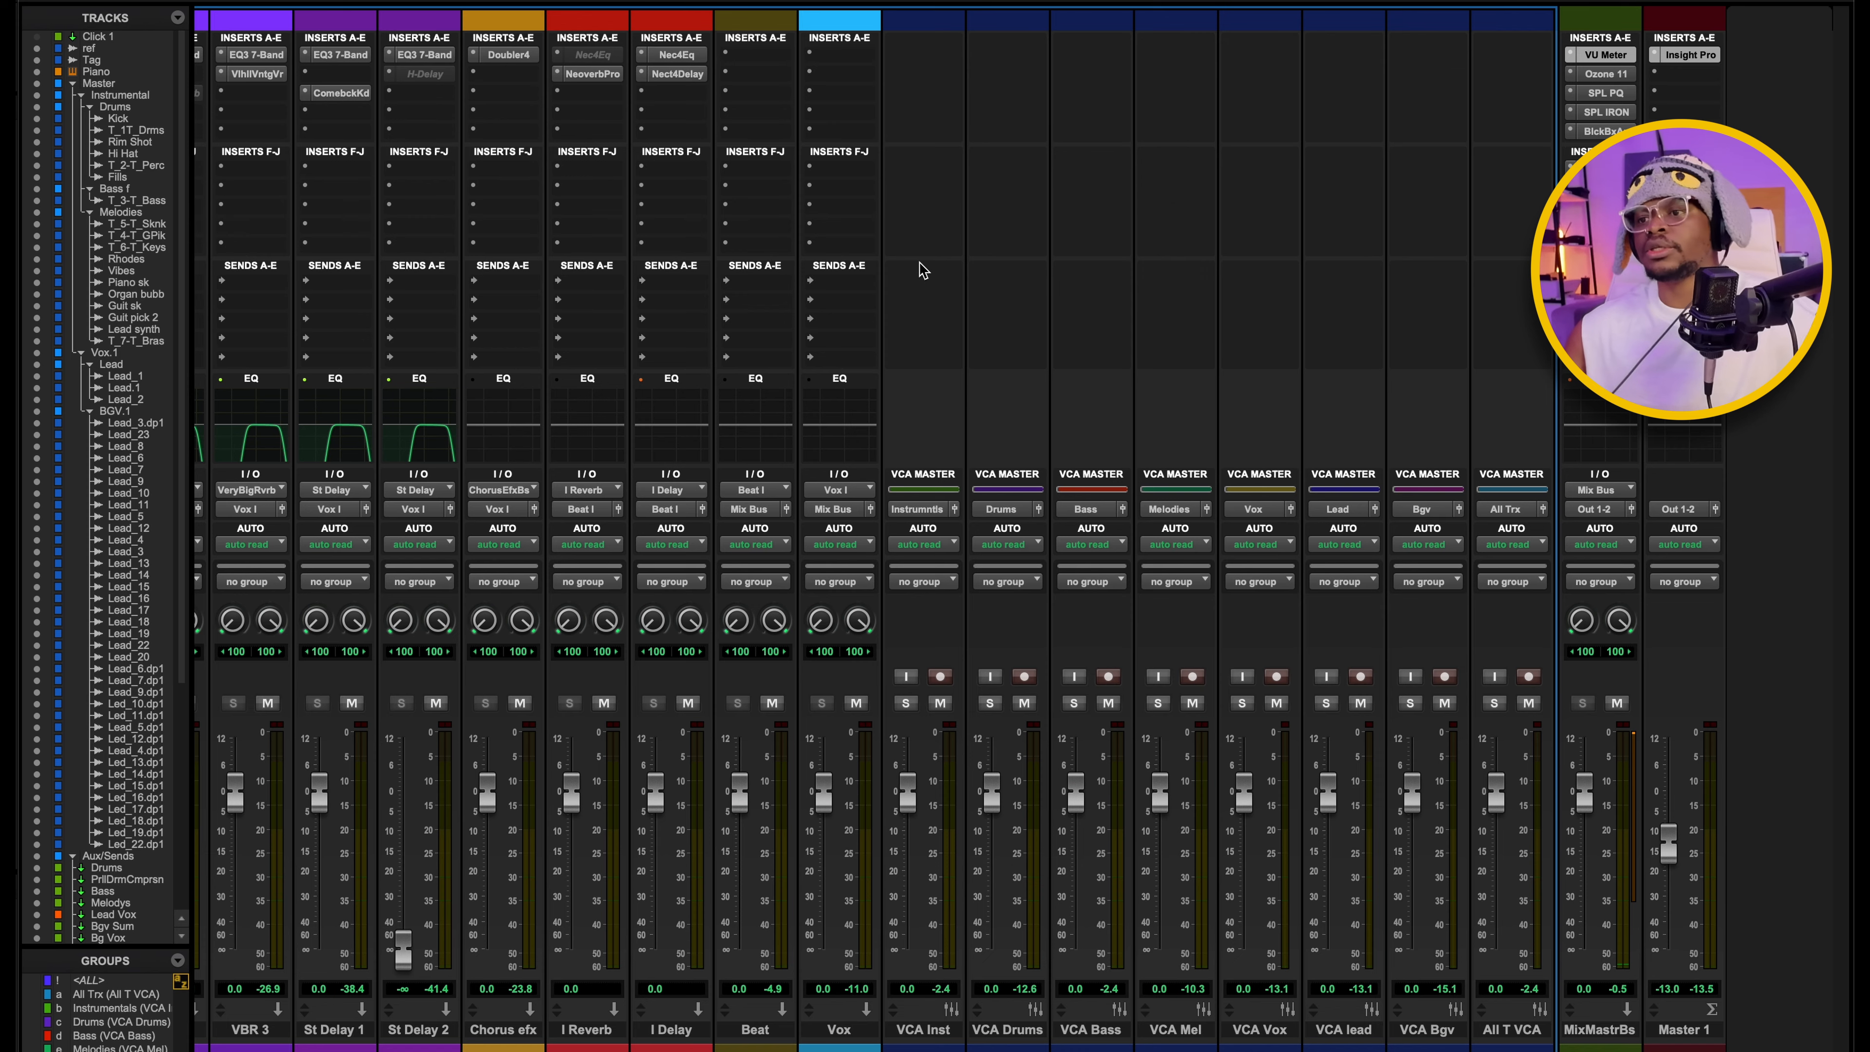
pyautogui.hscroll(-17, 922, 271)
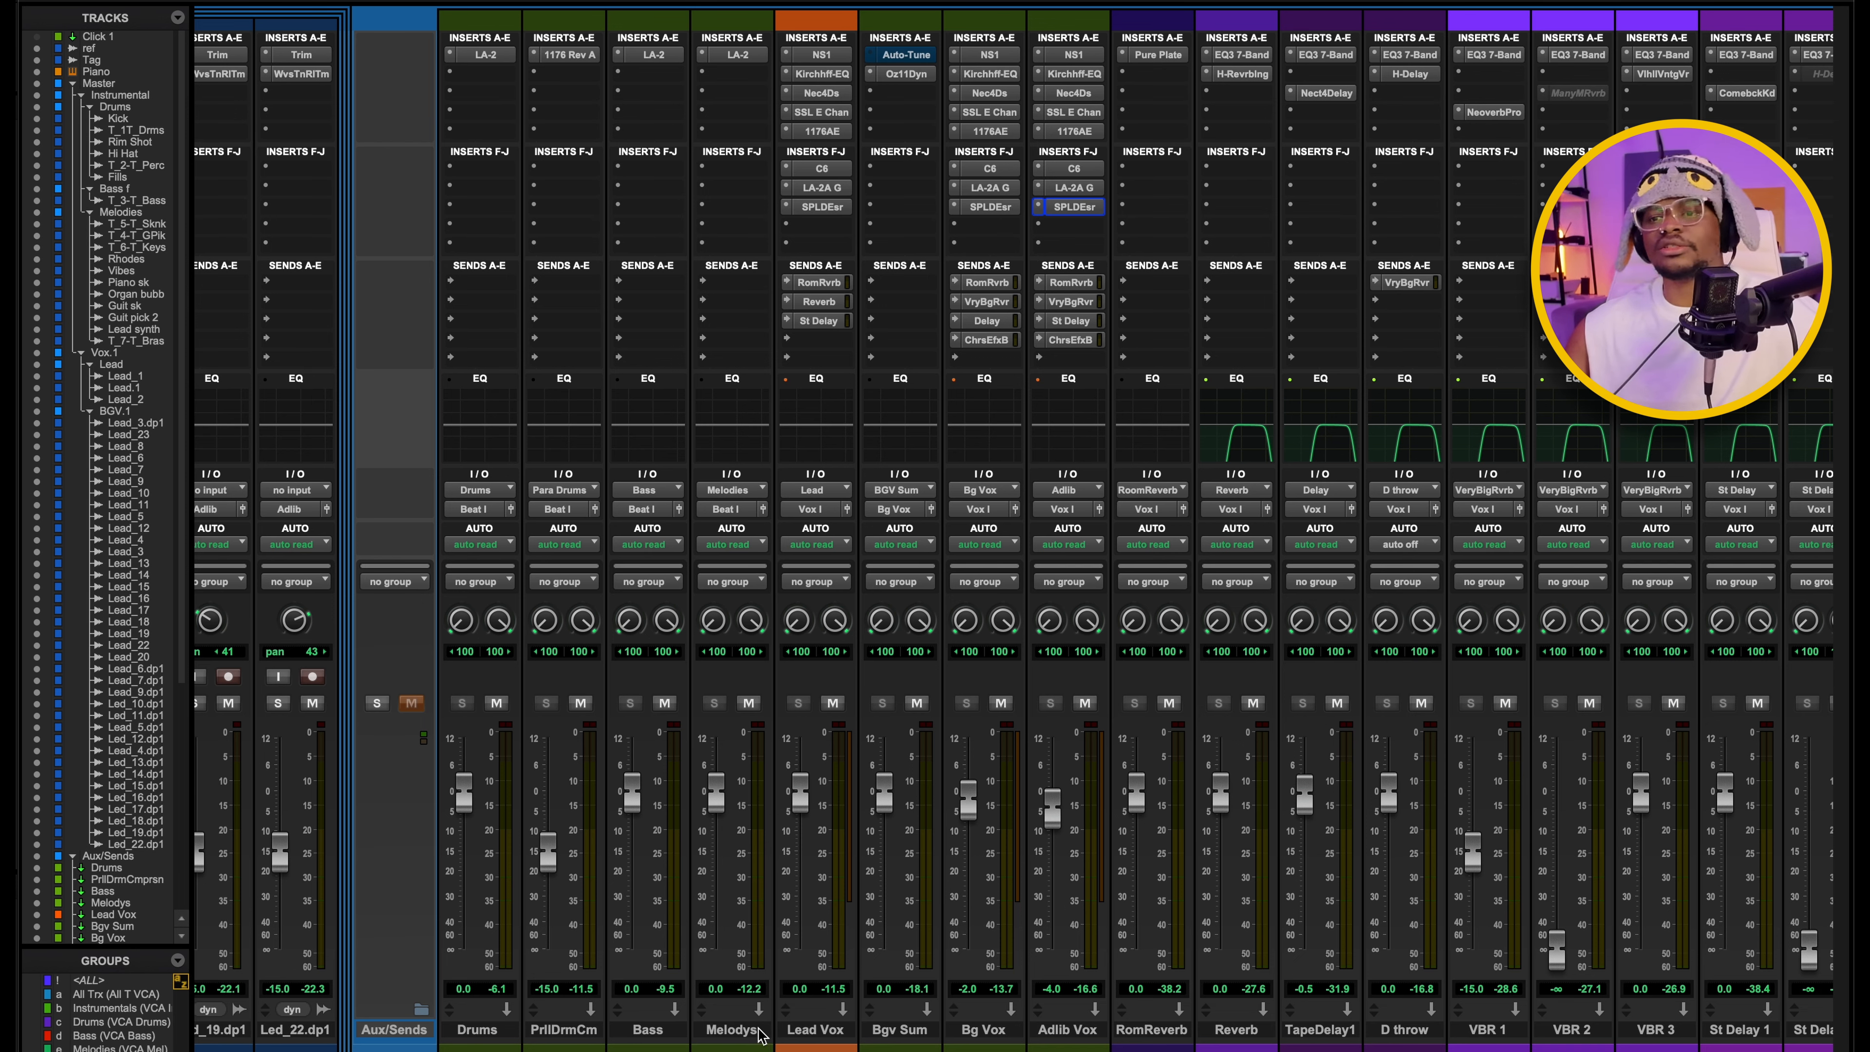
pyautogui.hscroll(3, 703, 528)
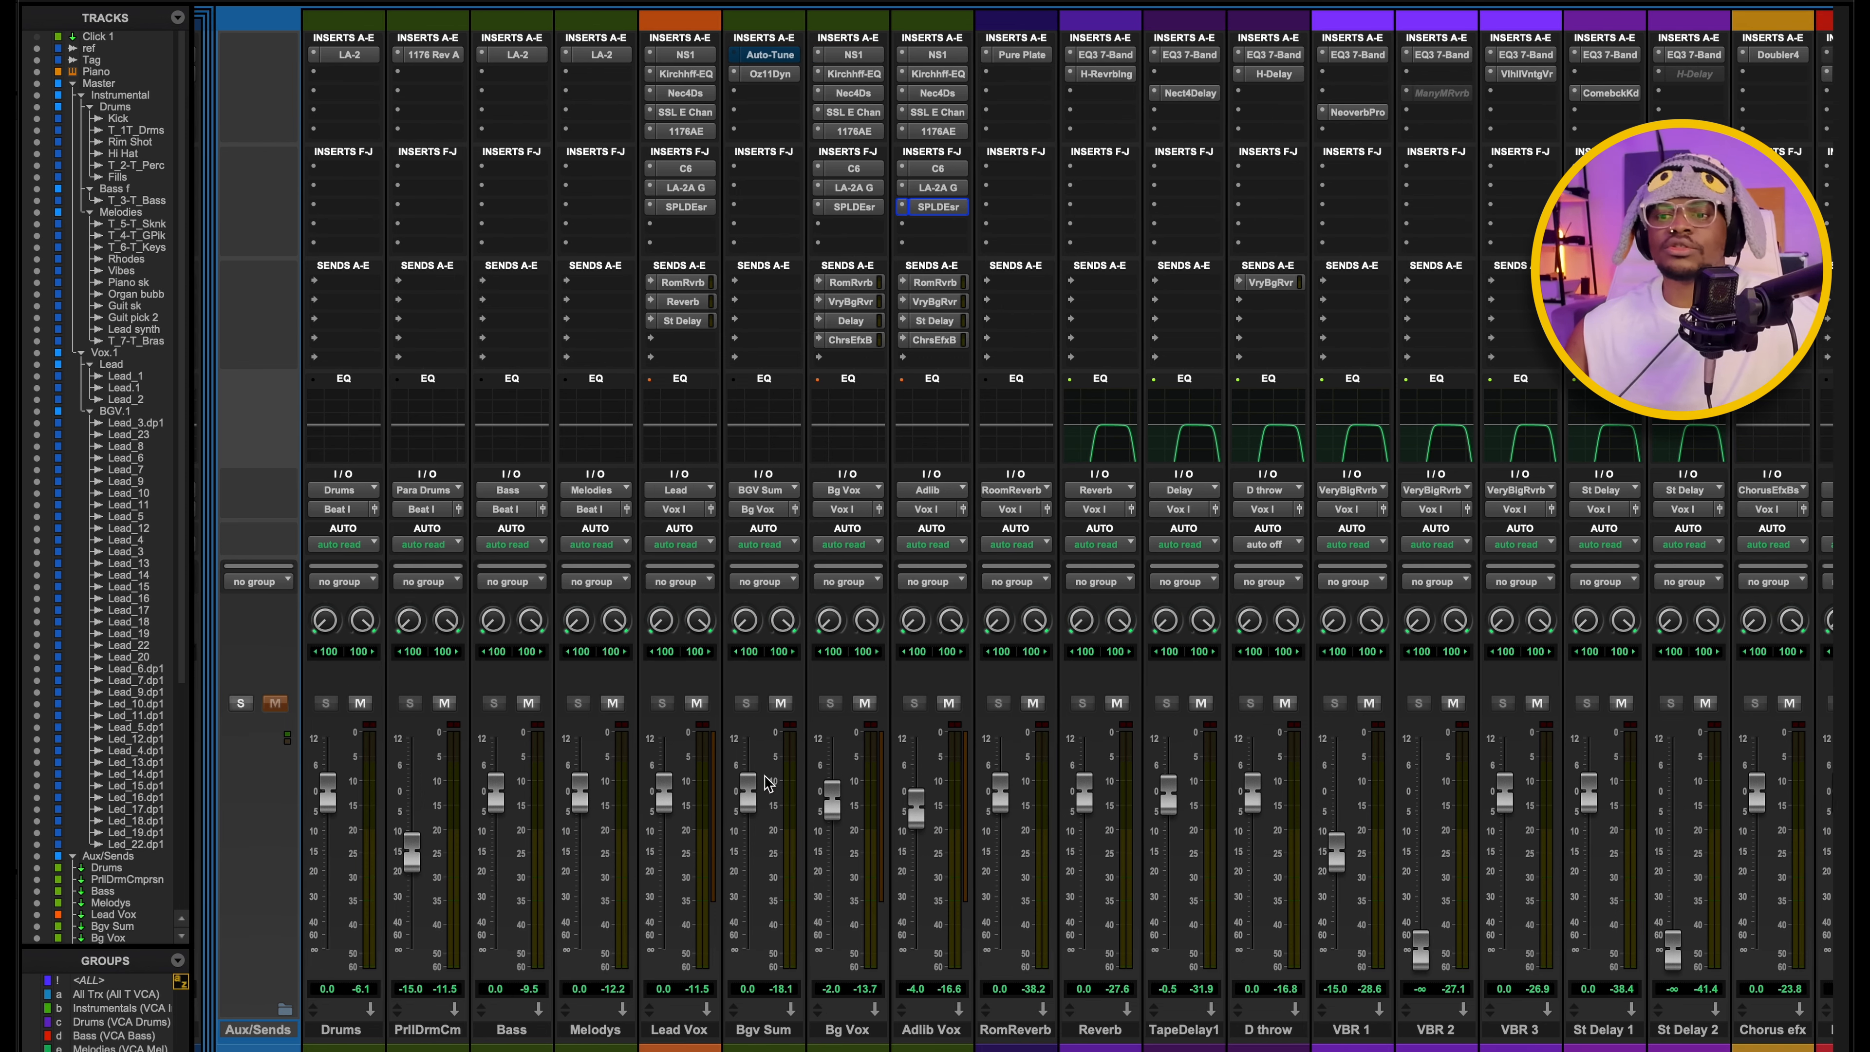
pyautogui.hscroll(-2, 588, 911)
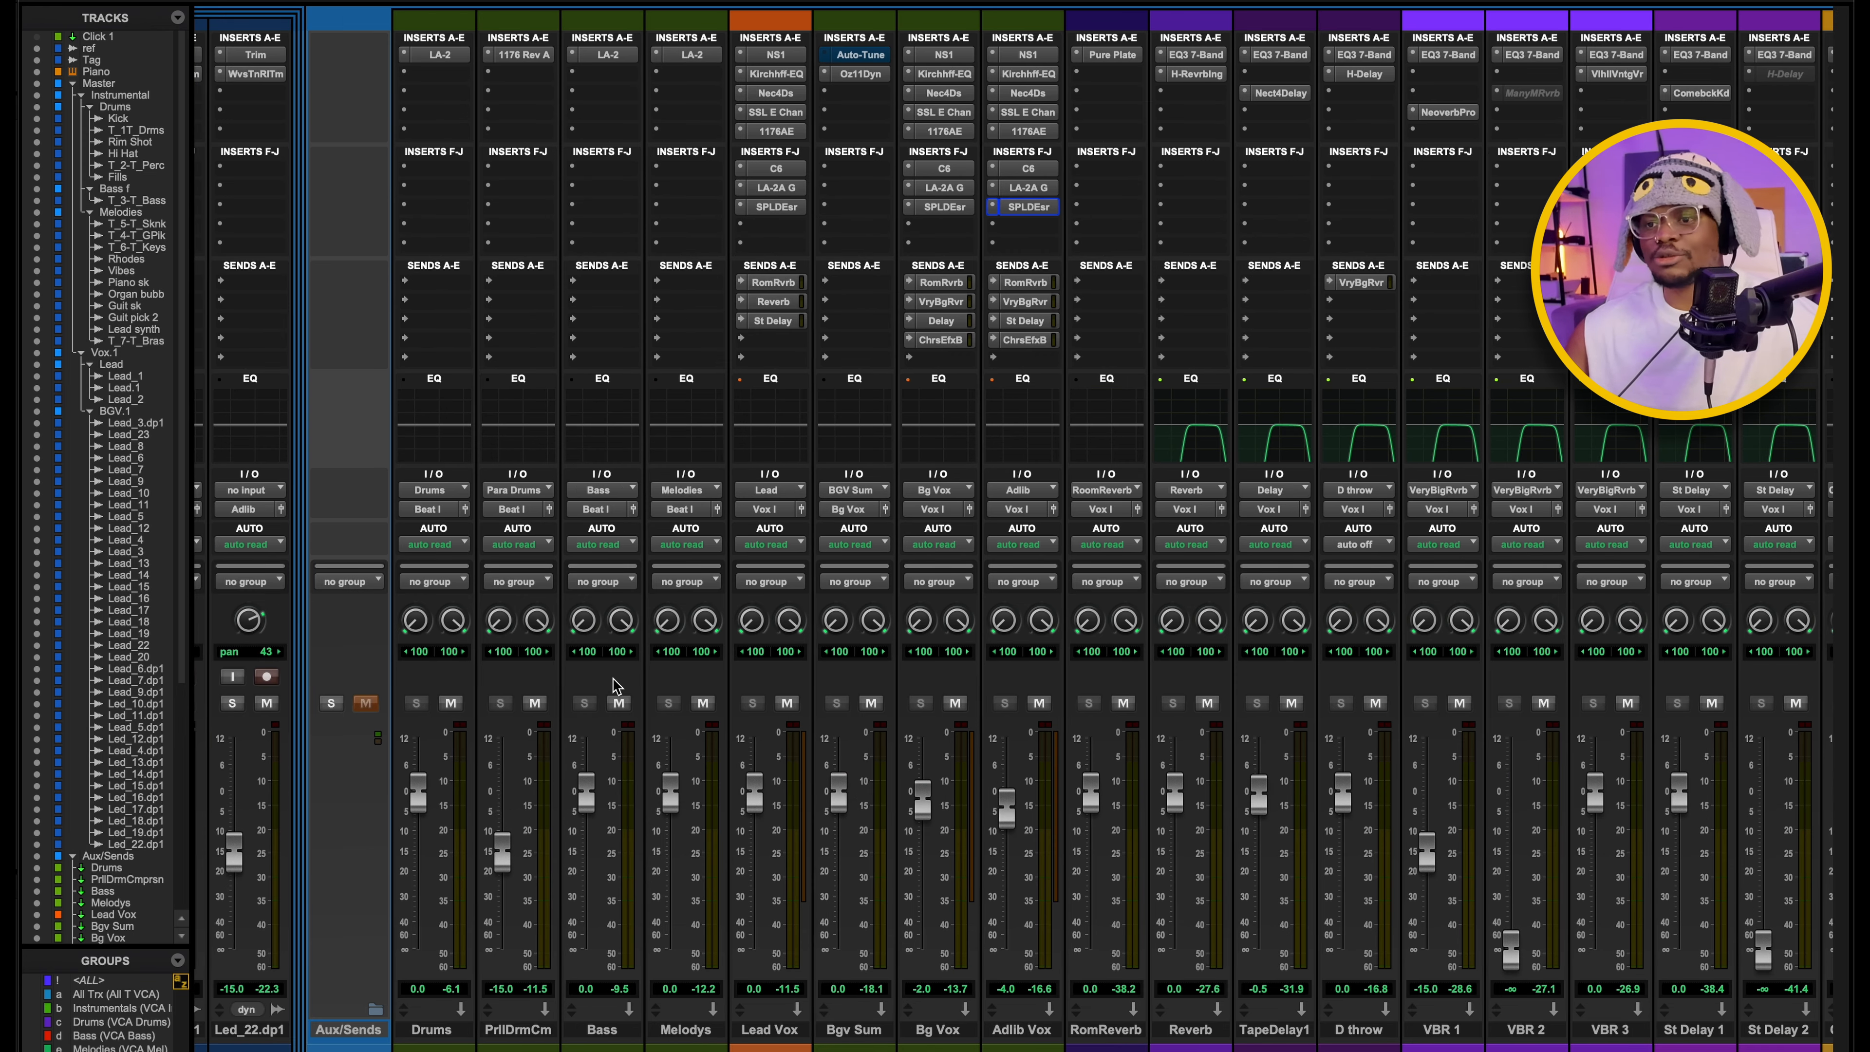
pyautogui.hscroll(20, 617, 686)
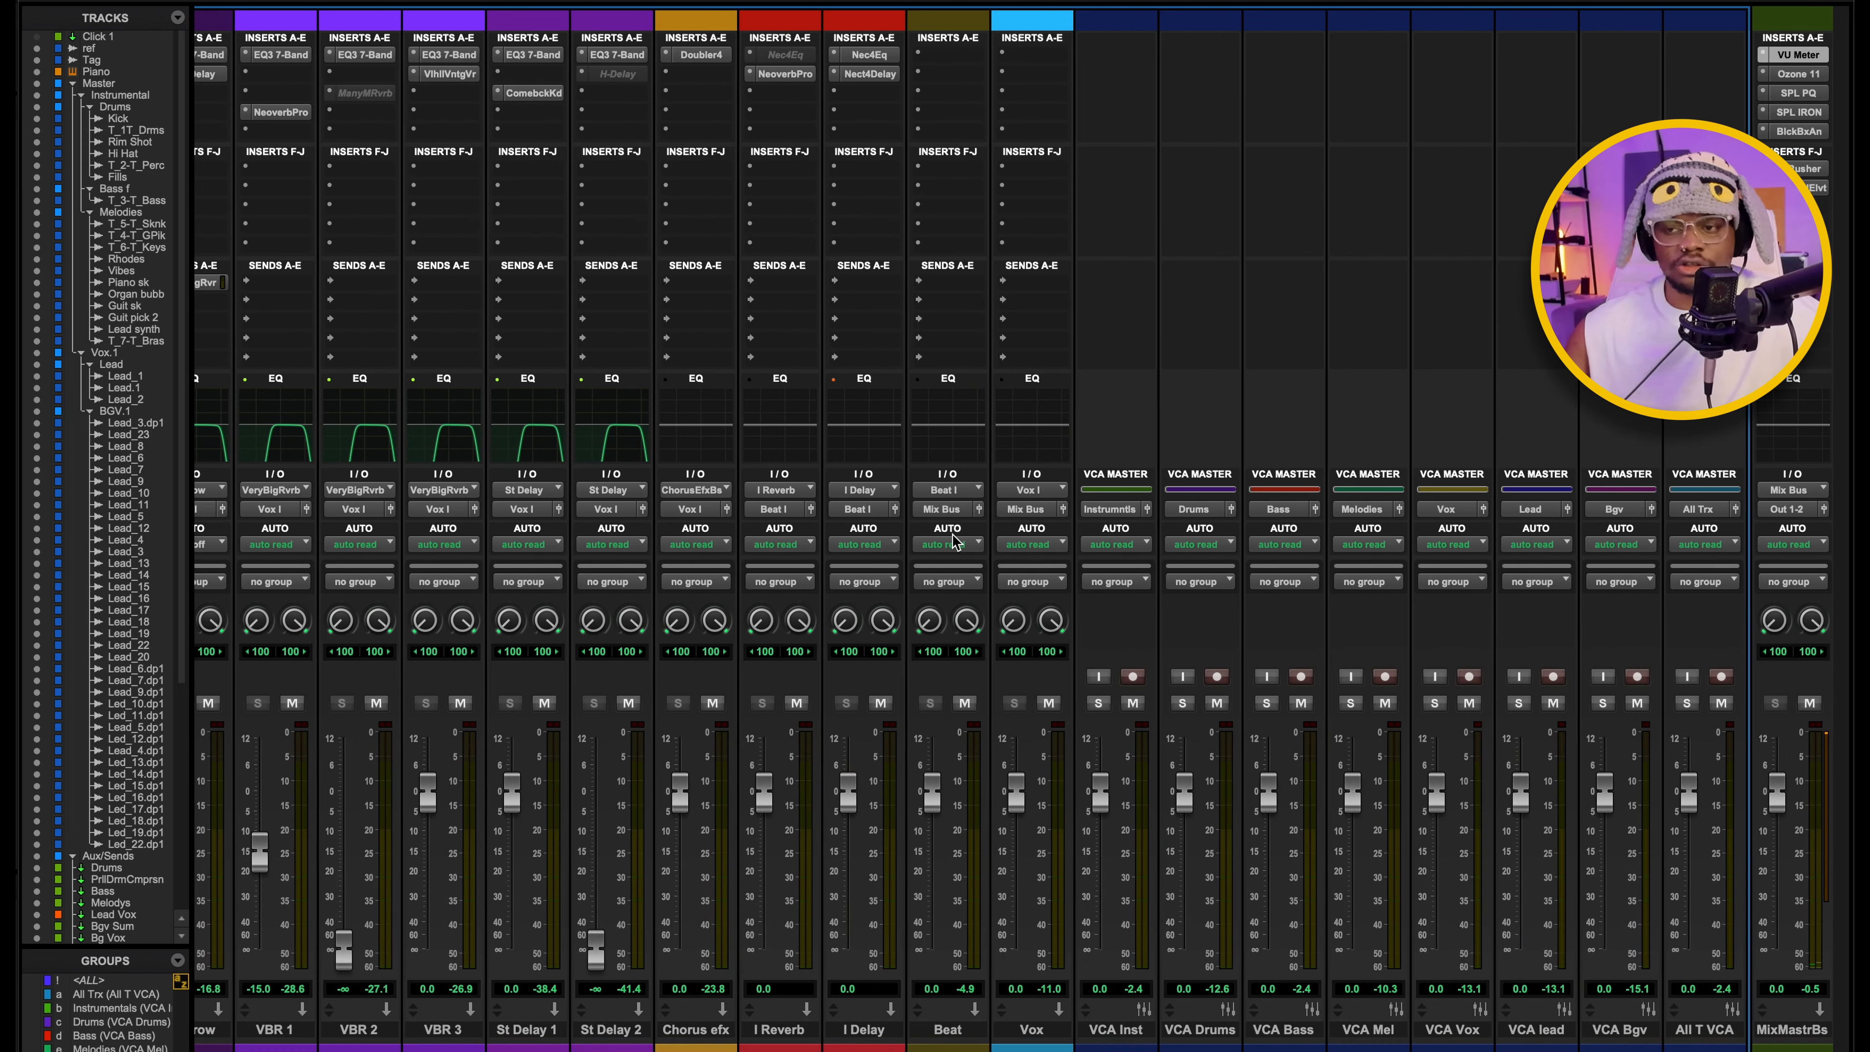
pyautogui.hscroll(-10, 952, 534)
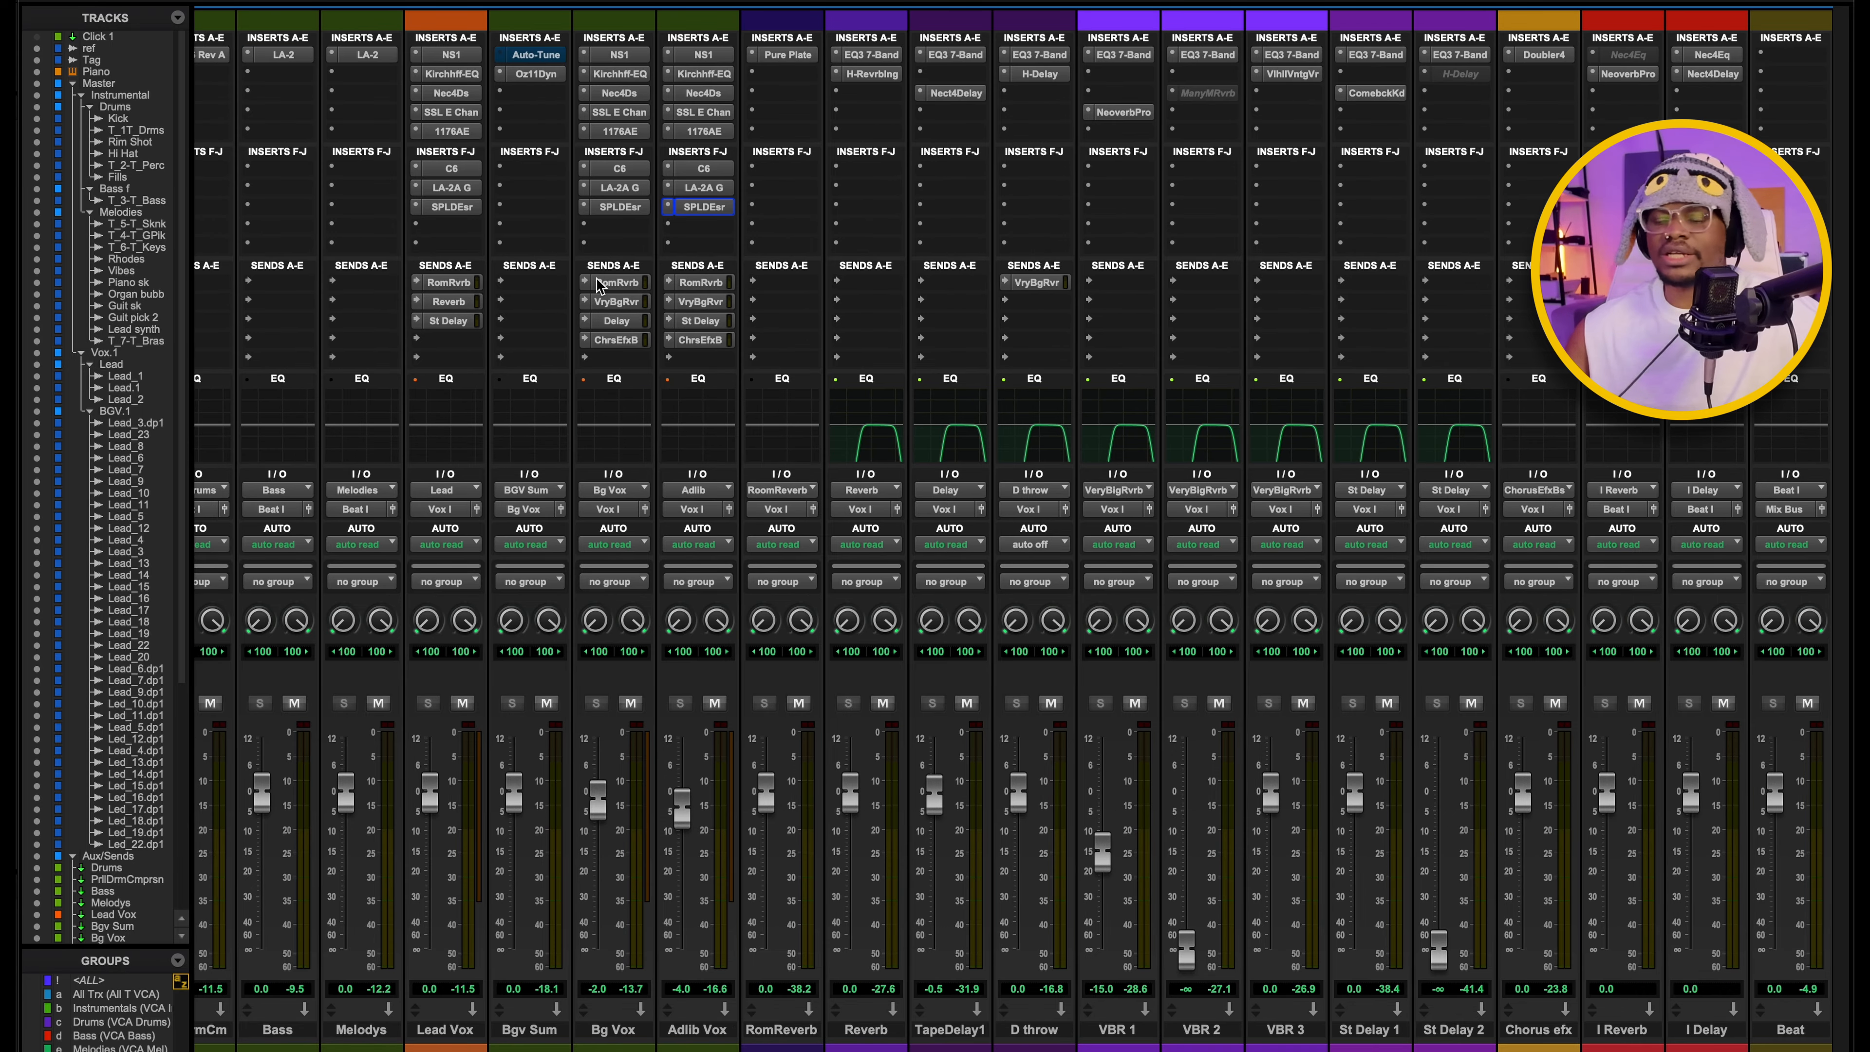
pyautogui.hscroll(15, 1242, 450)
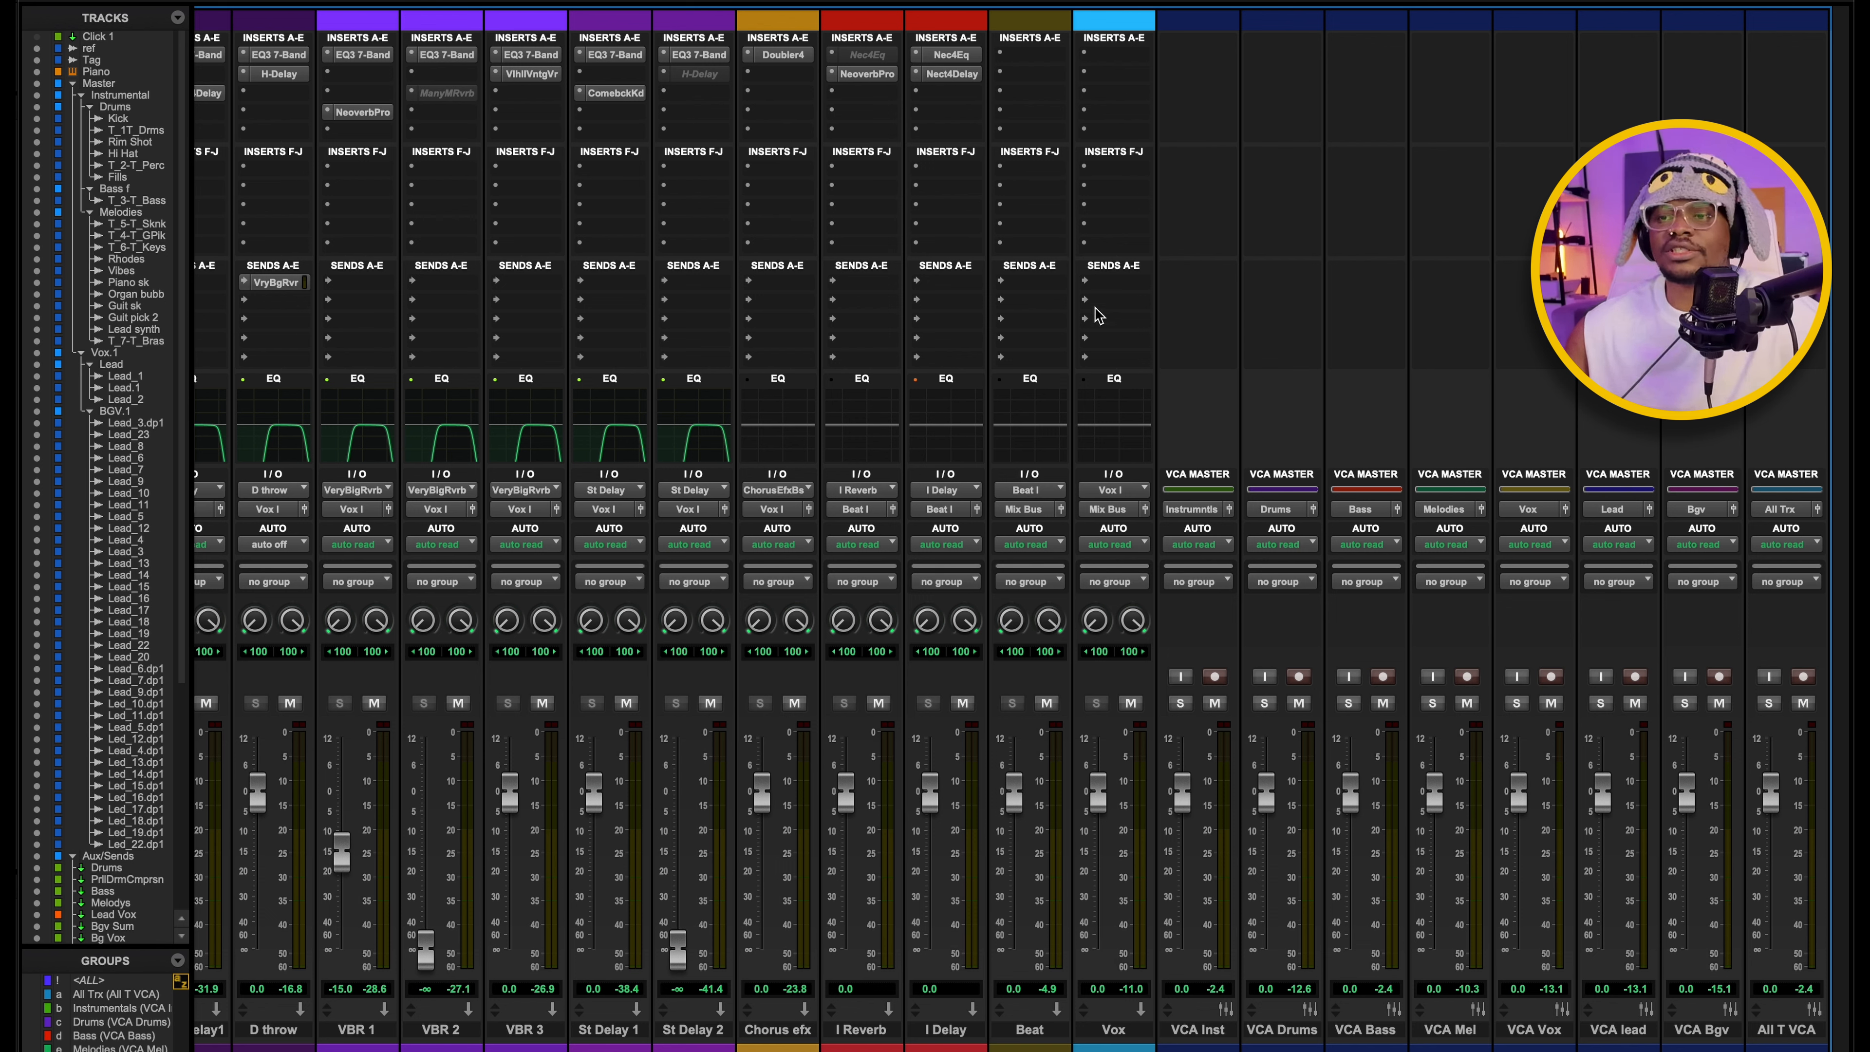
# Play the full mix, toggle the Beat bus mute on and off, and check the bus and VCA master levels.
pyautogui.press('space')
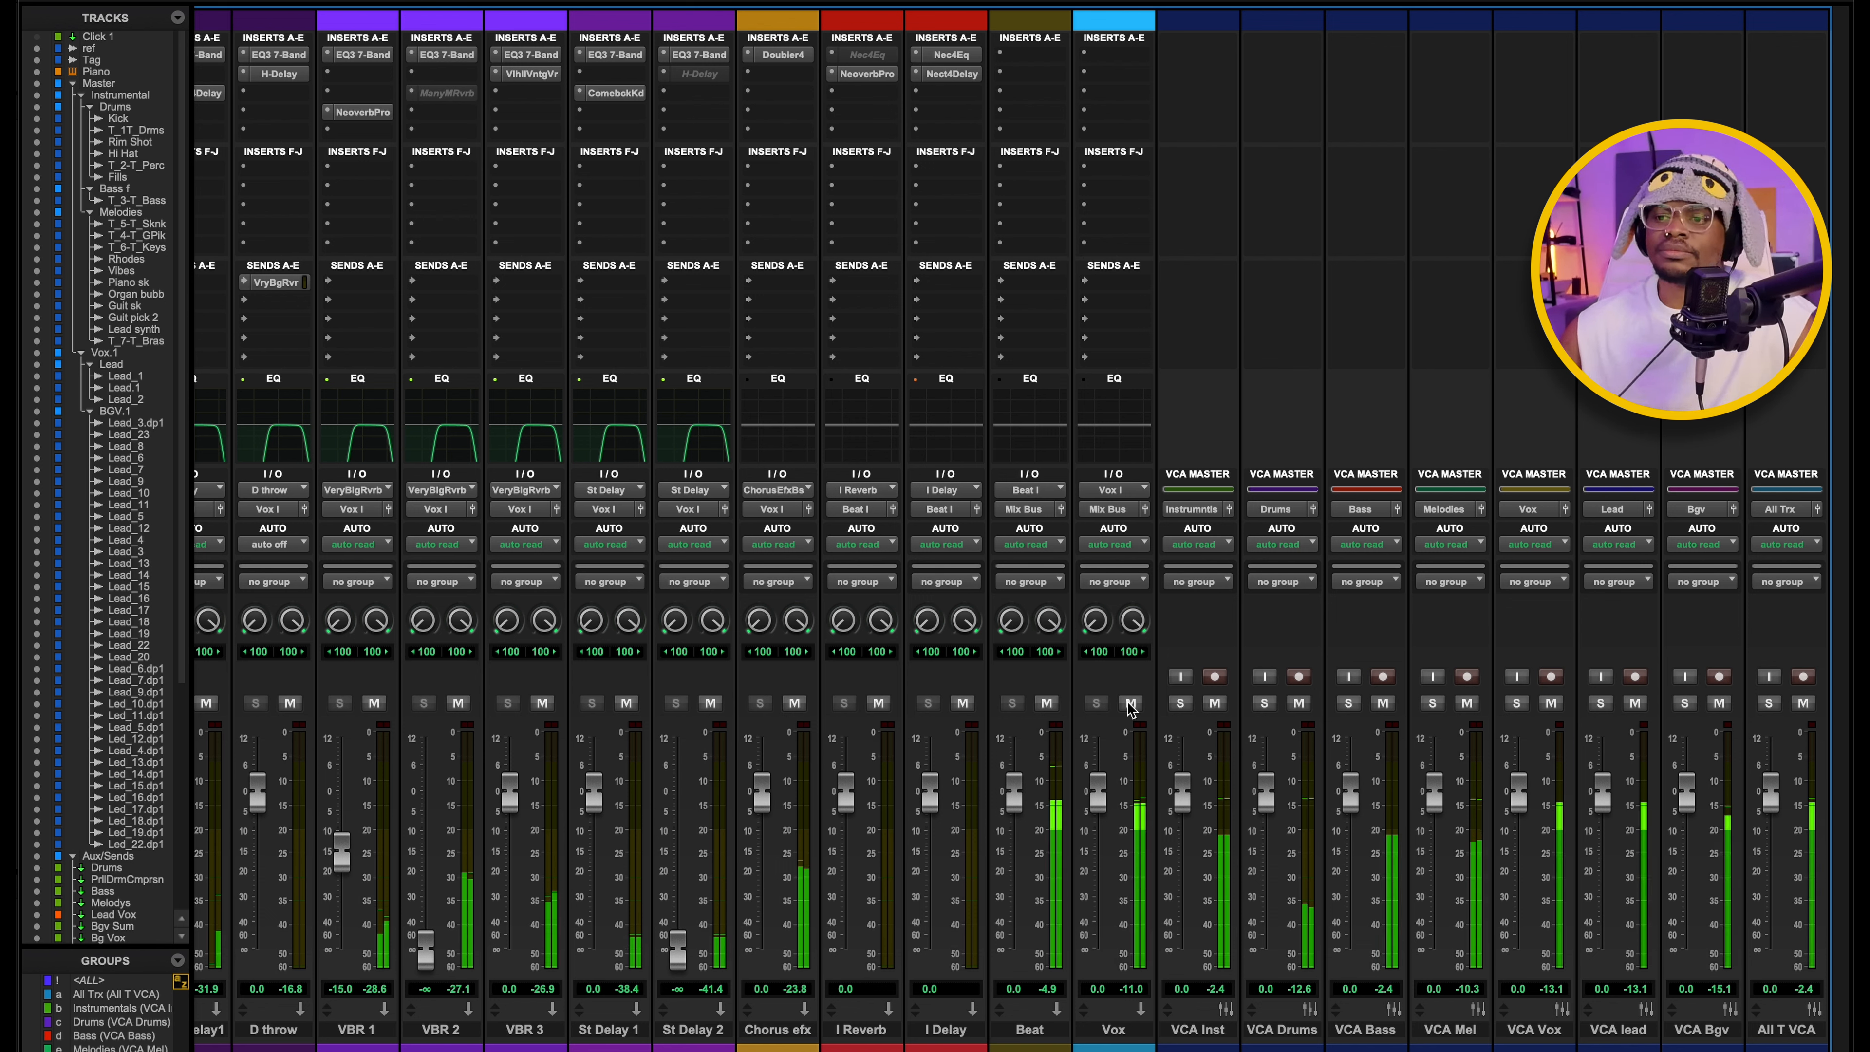
pyautogui.click(1048, 704)
pyautogui.click(1049, 704)
pyautogui.hscroll(2, 1055, 662)
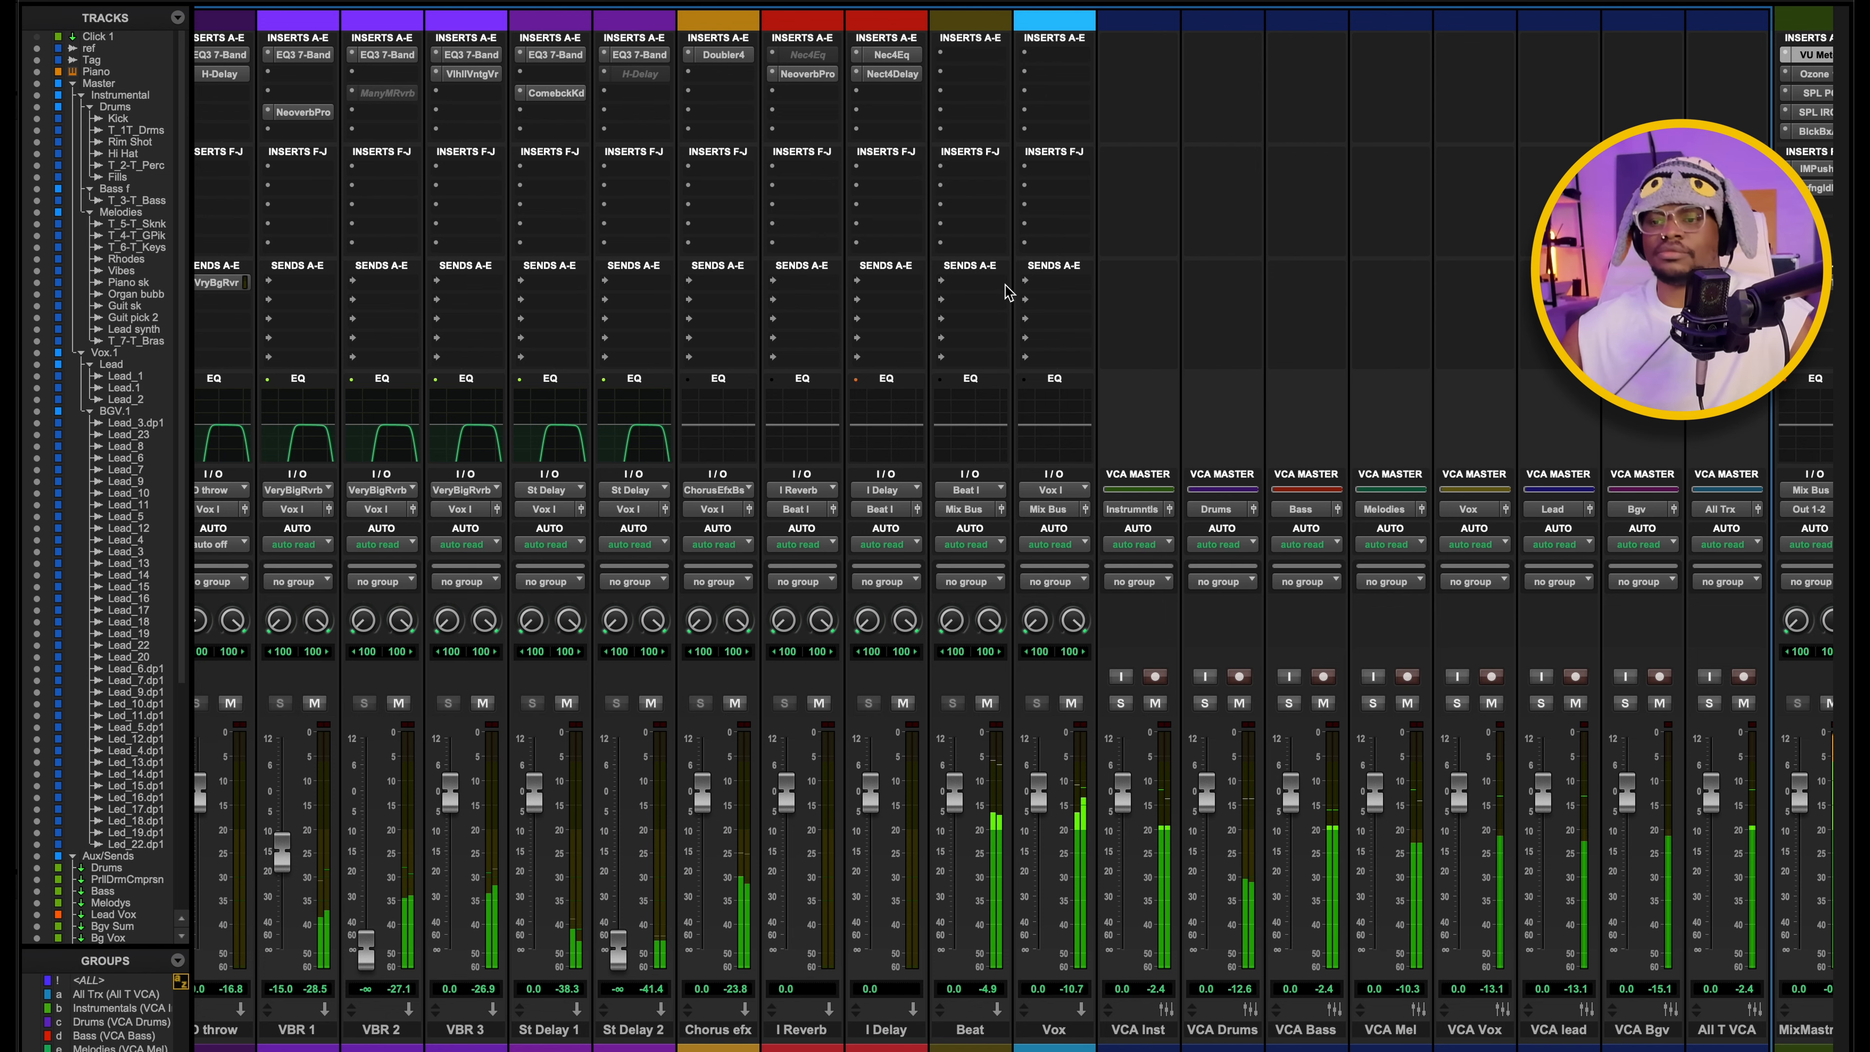
pyautogui.hscroll(6, 987, 284)
pyautogui.hscroll(1, 1007, 713)
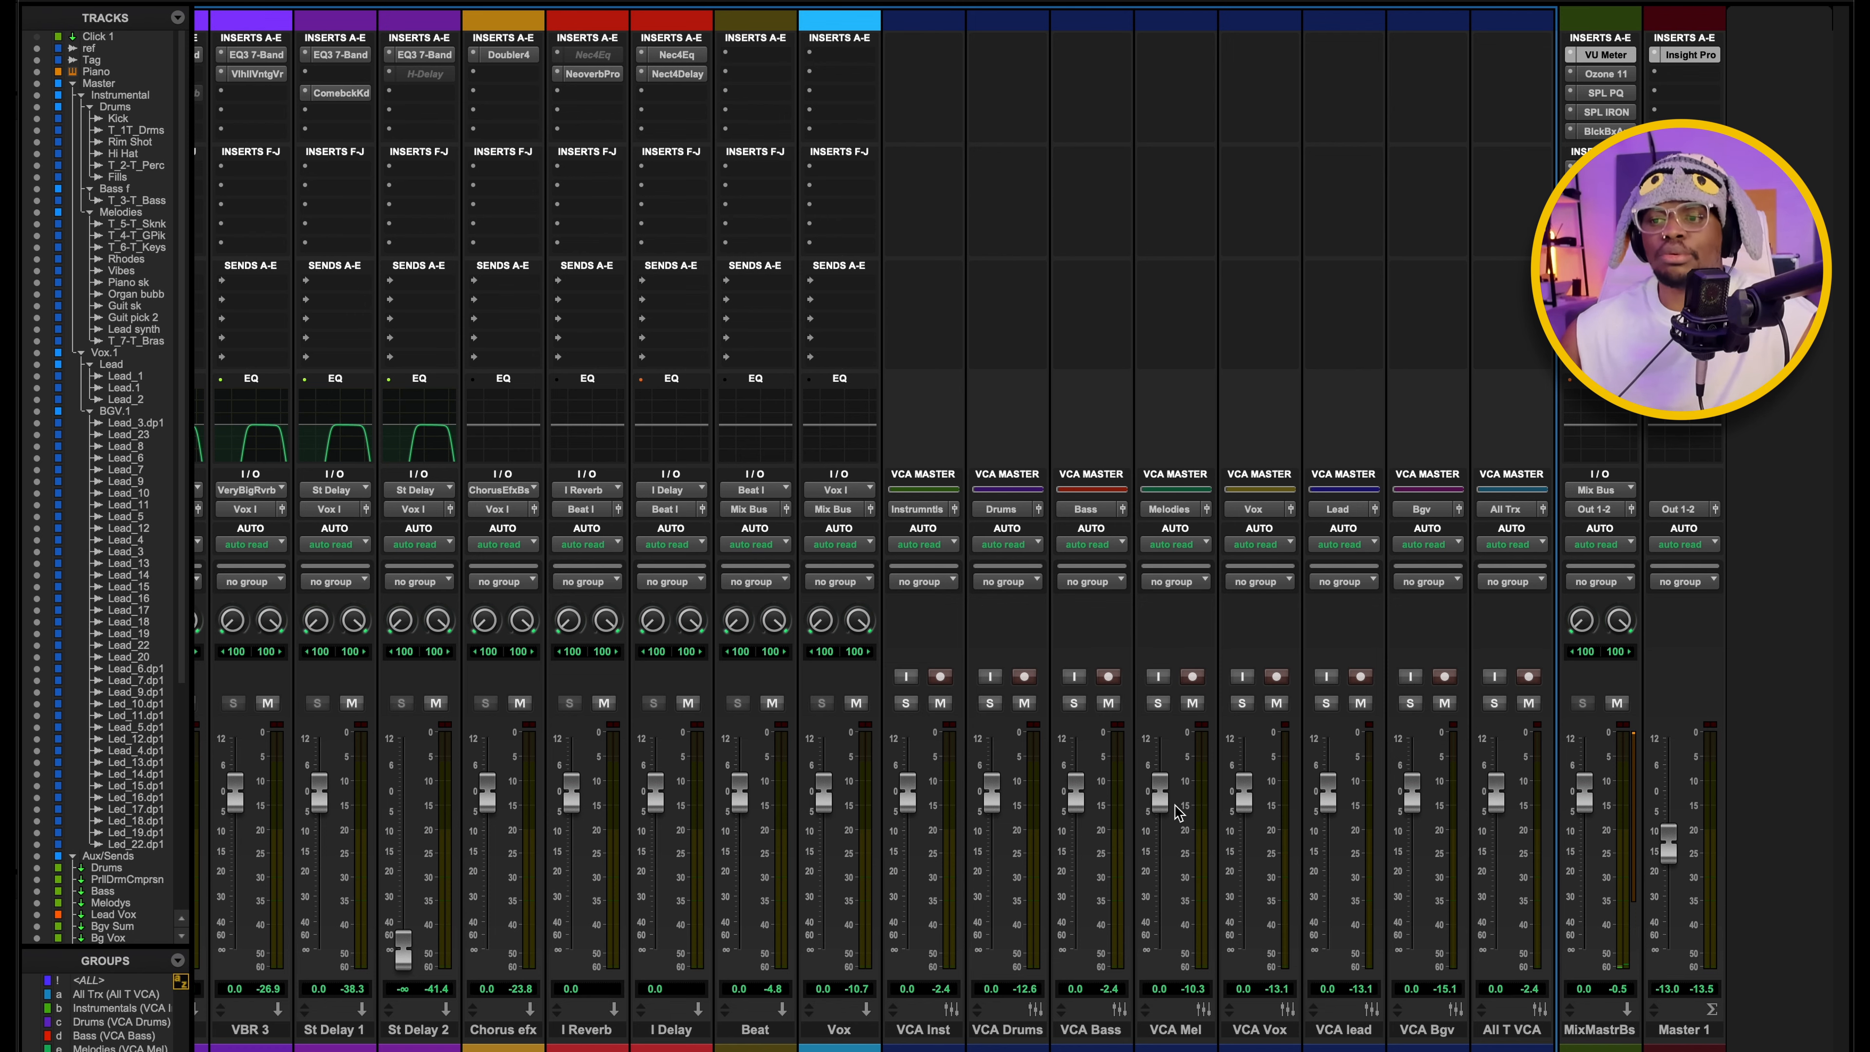
# Compare the individual tracks with the VCA masters, and toggle solo on and off for VCA Inst and VCA Vox.
pyautogui.hscroll(-15, 1180, 840)
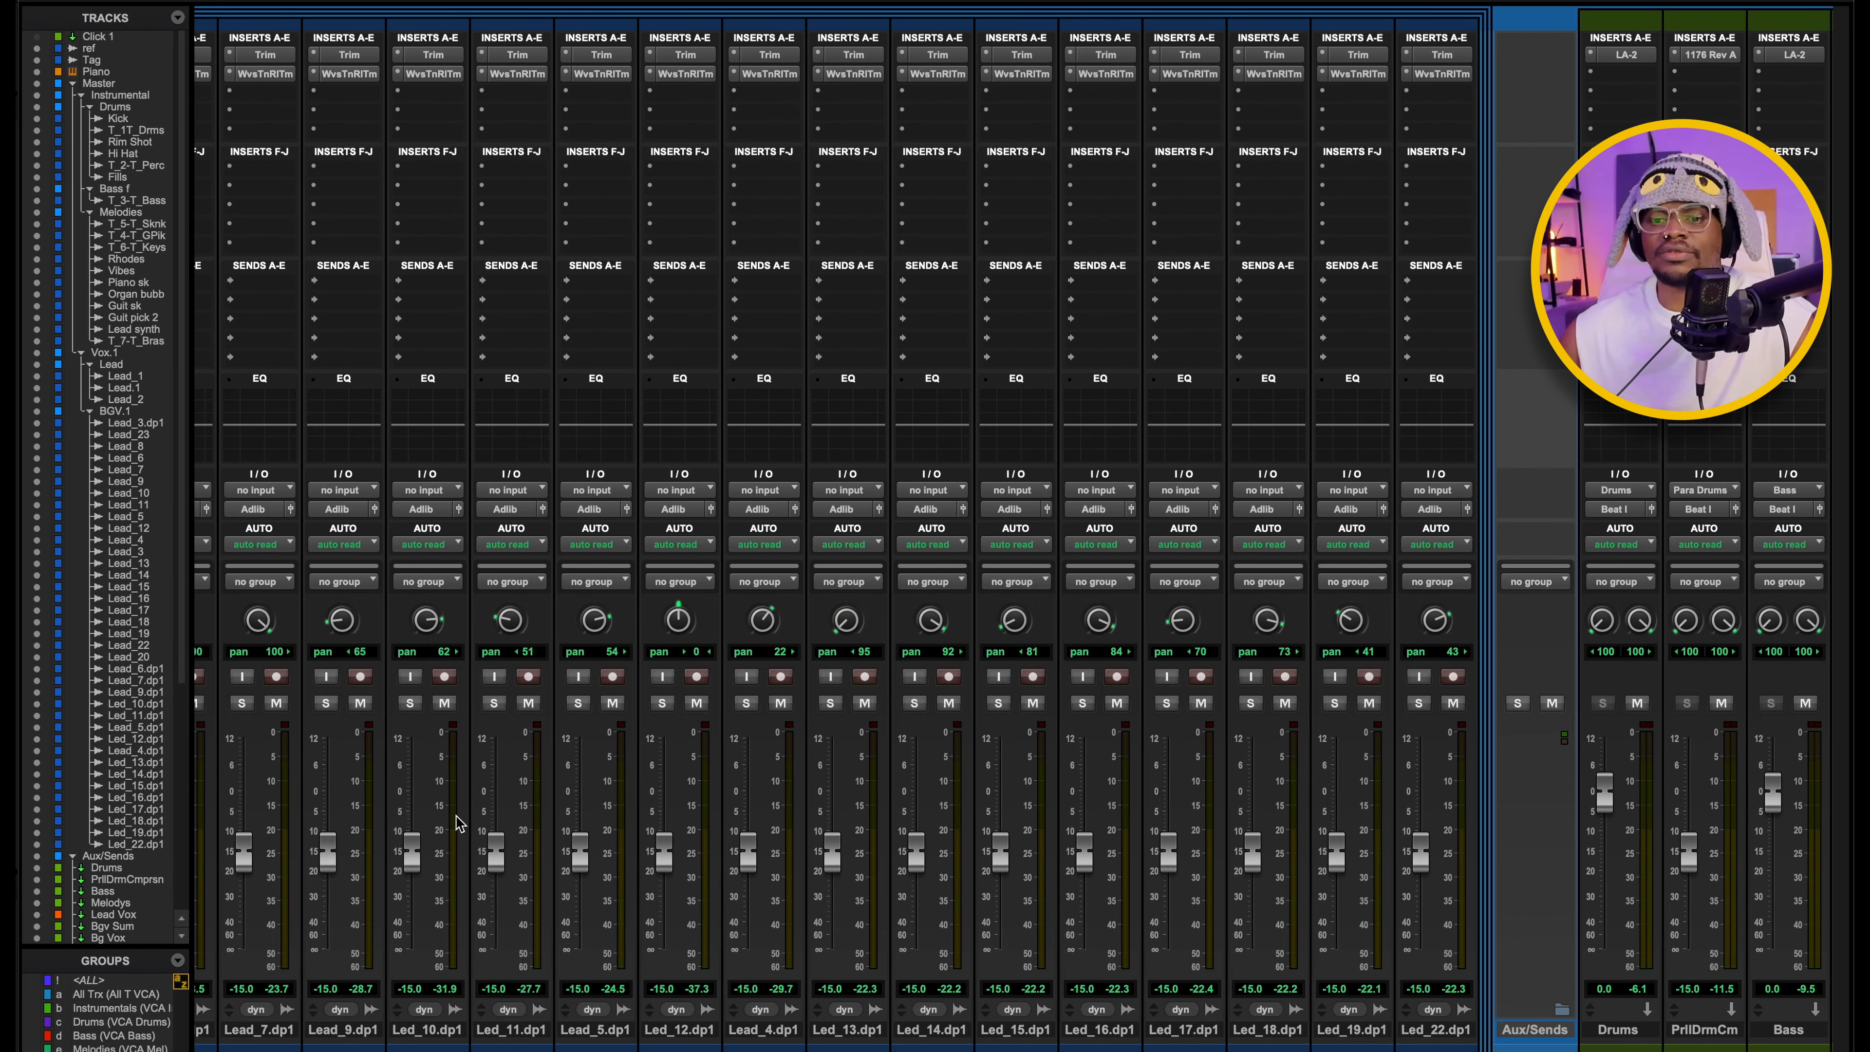
pyautogui.hscroll(15, 485, 815)
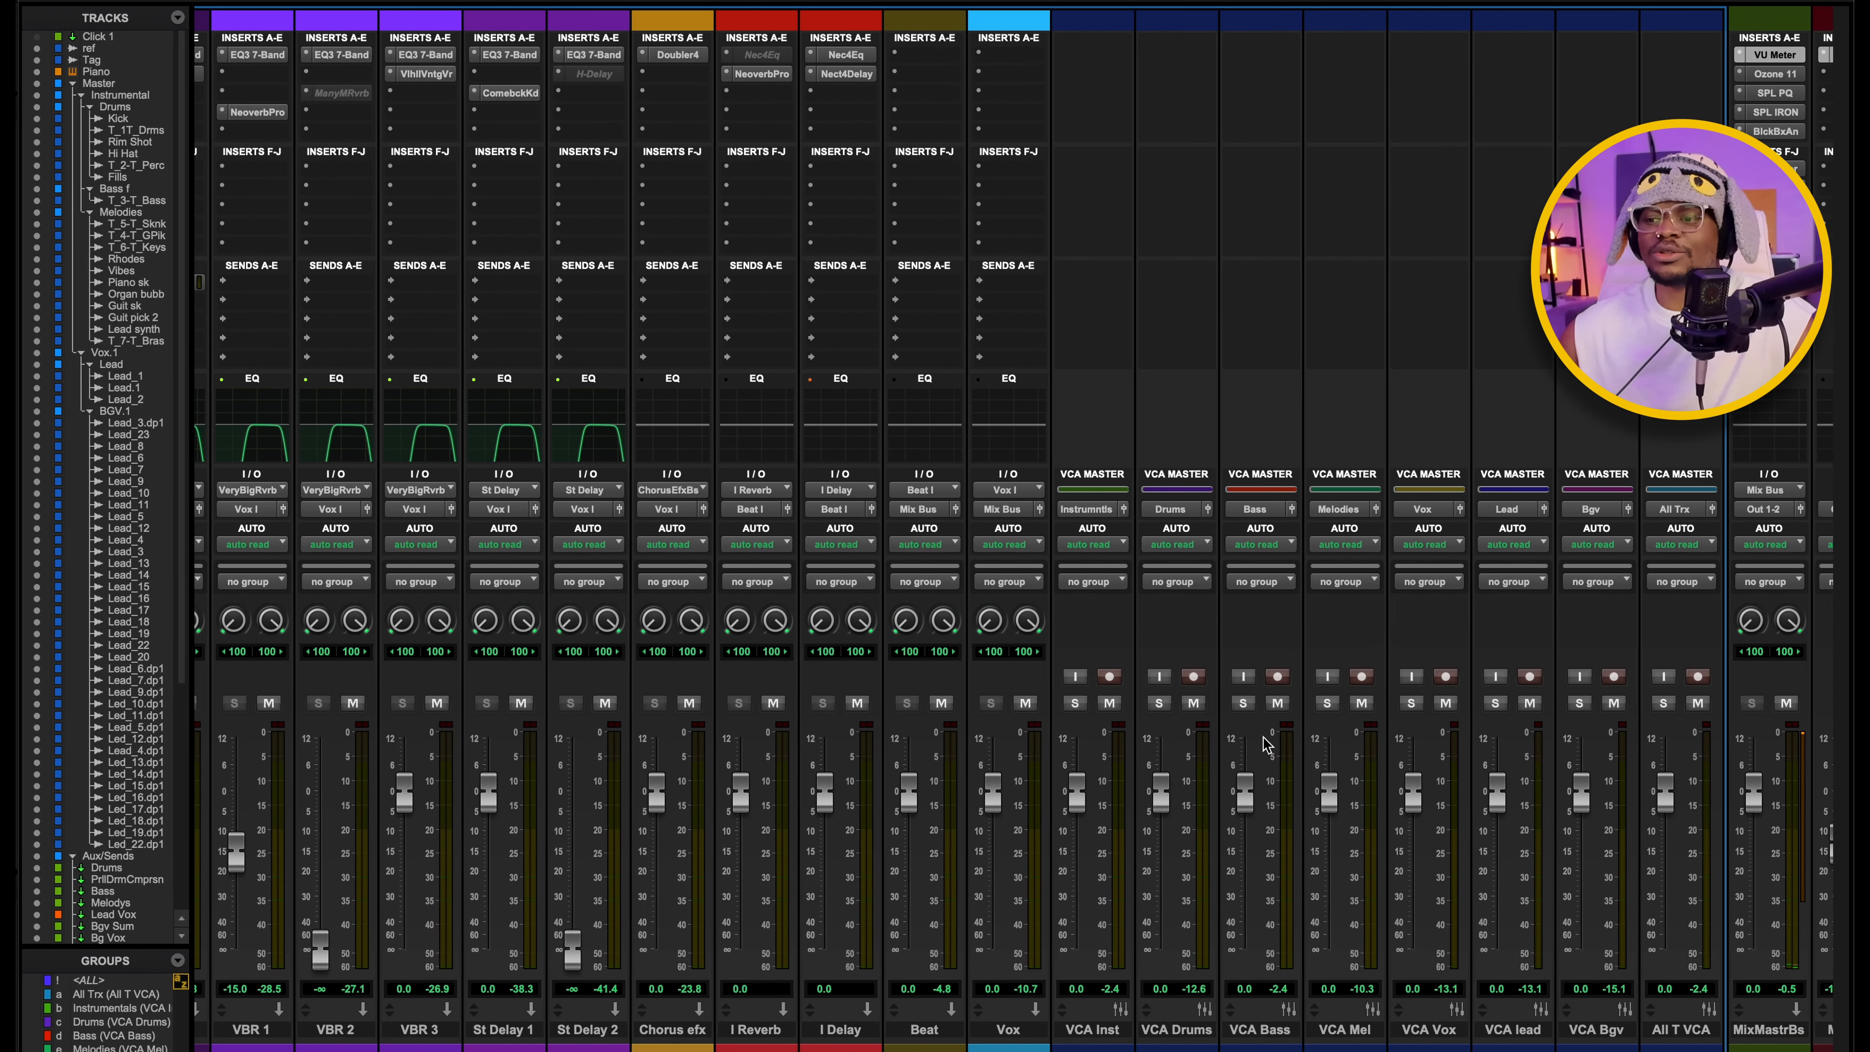
pyautogui.hscroll(-15, 1410, 768)
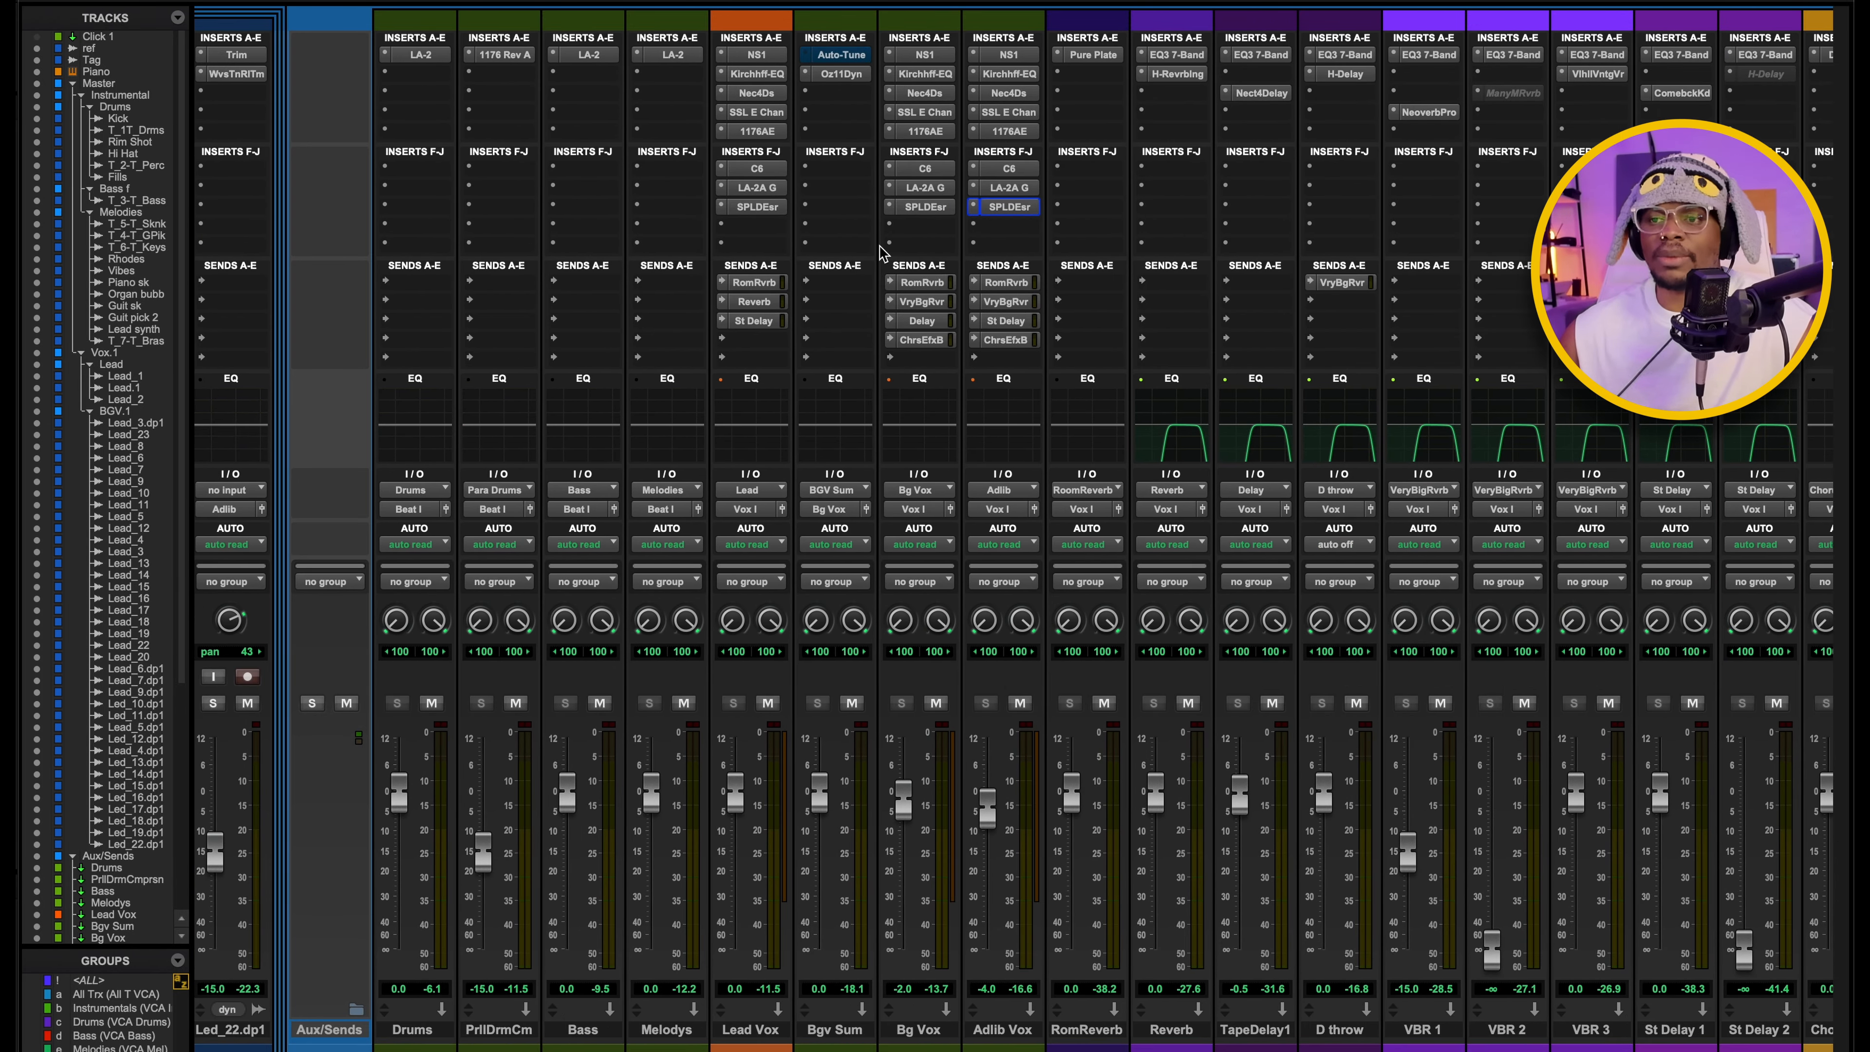
pyautogui.hscroll(-5, 626, 240)
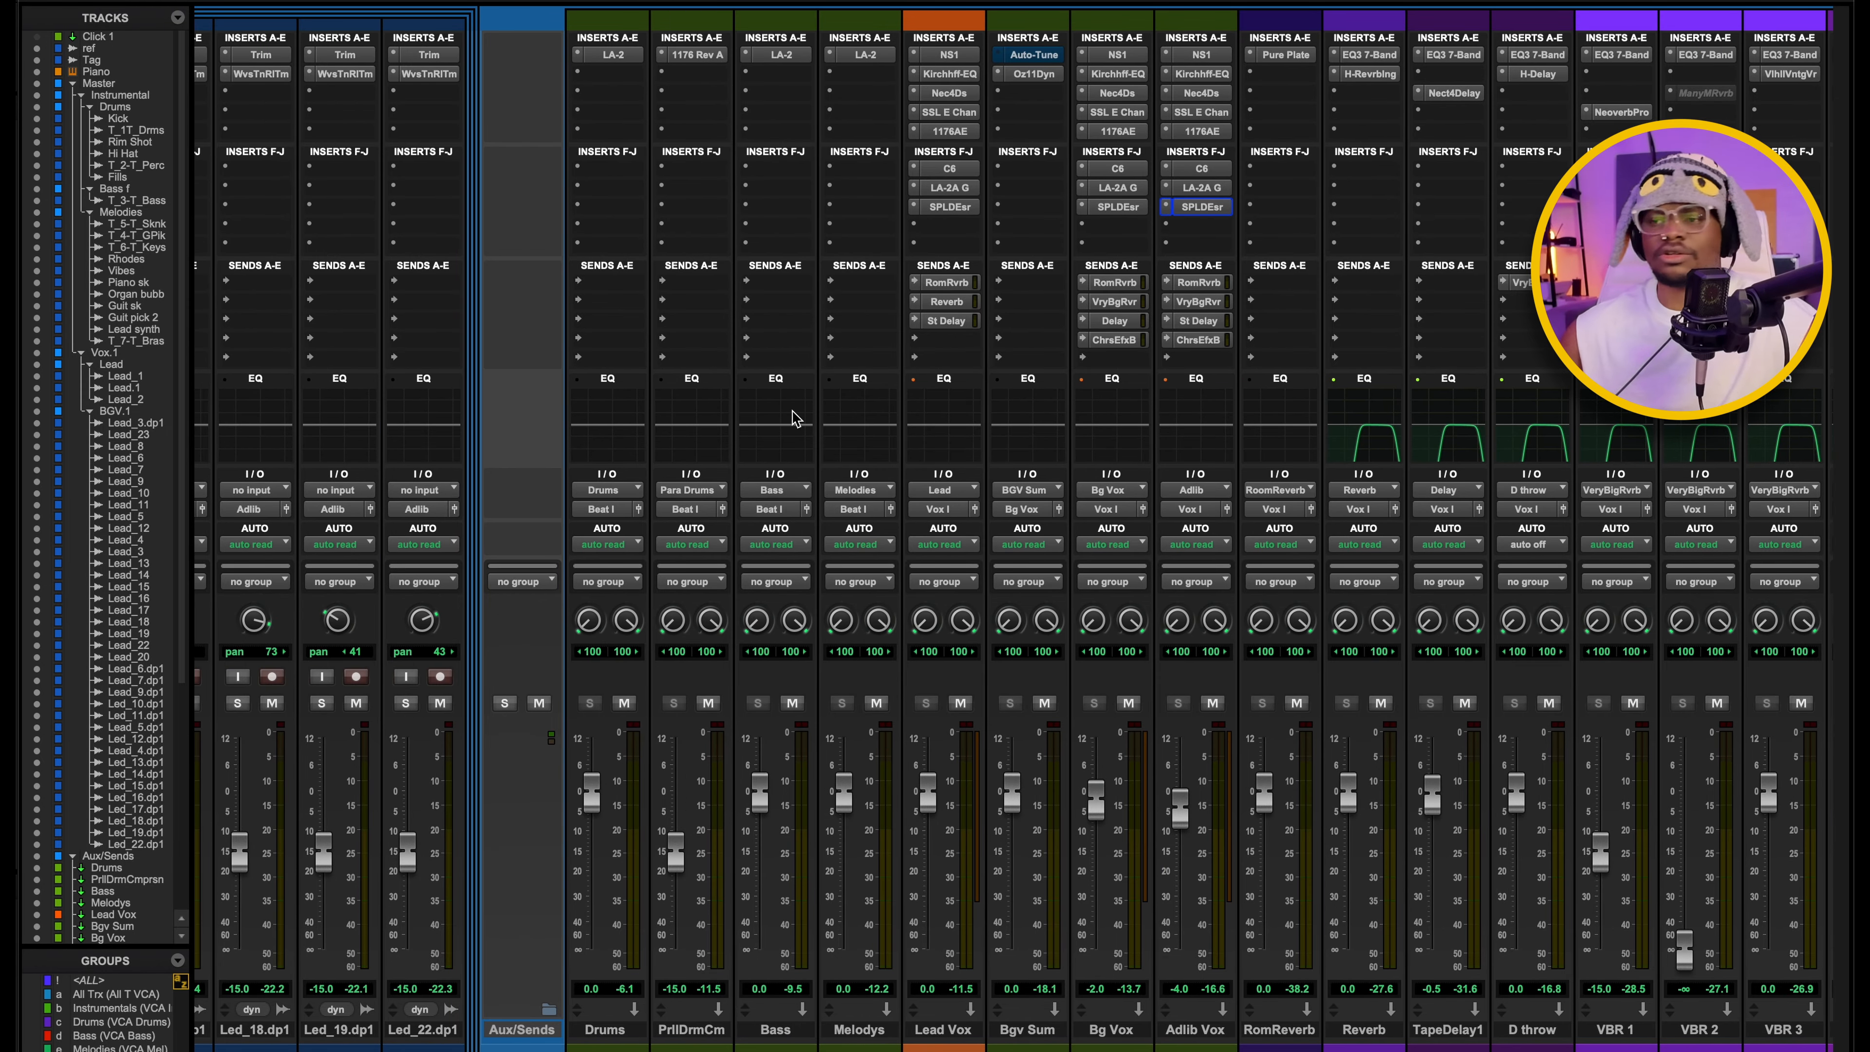
pyautogui.hscroll(20, 1314, 958)
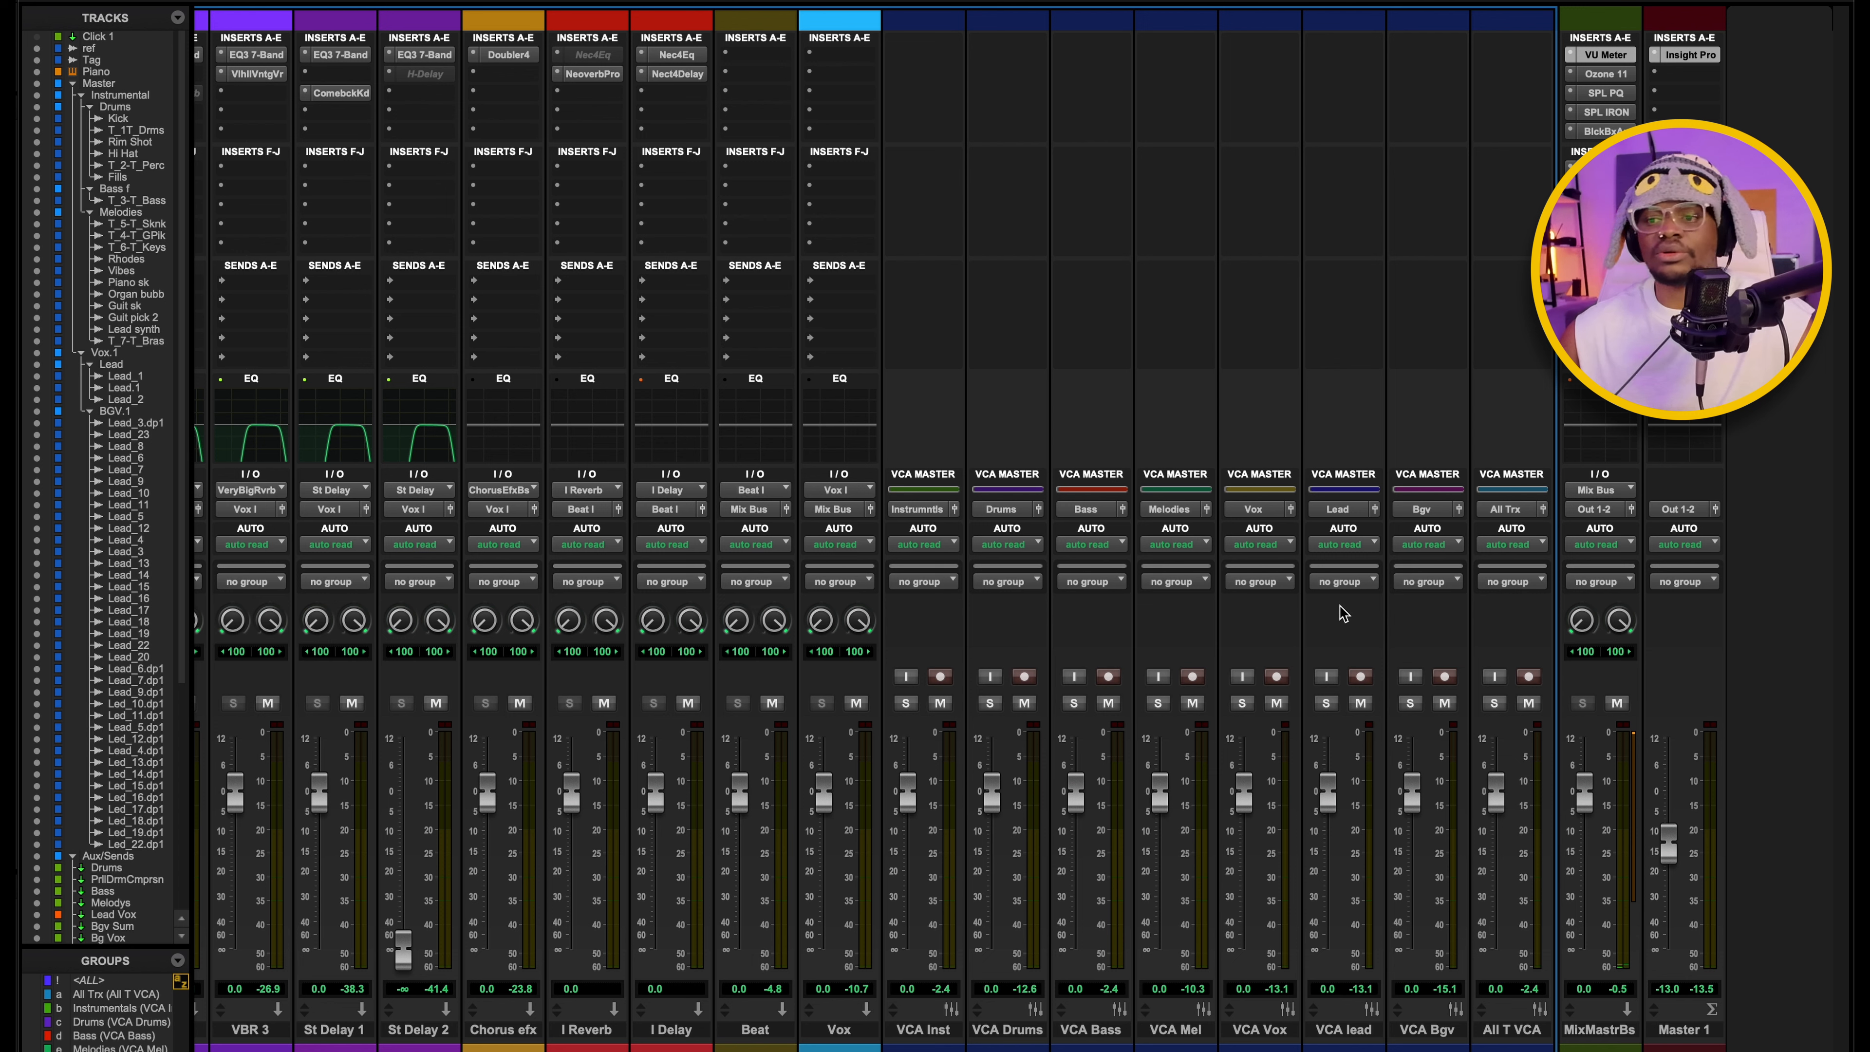
pyautogui.click(906, 704)
pyautogui.click(905, 703)
pyautogui.click(1242, 704)
pyautogui.click(1244, 705)
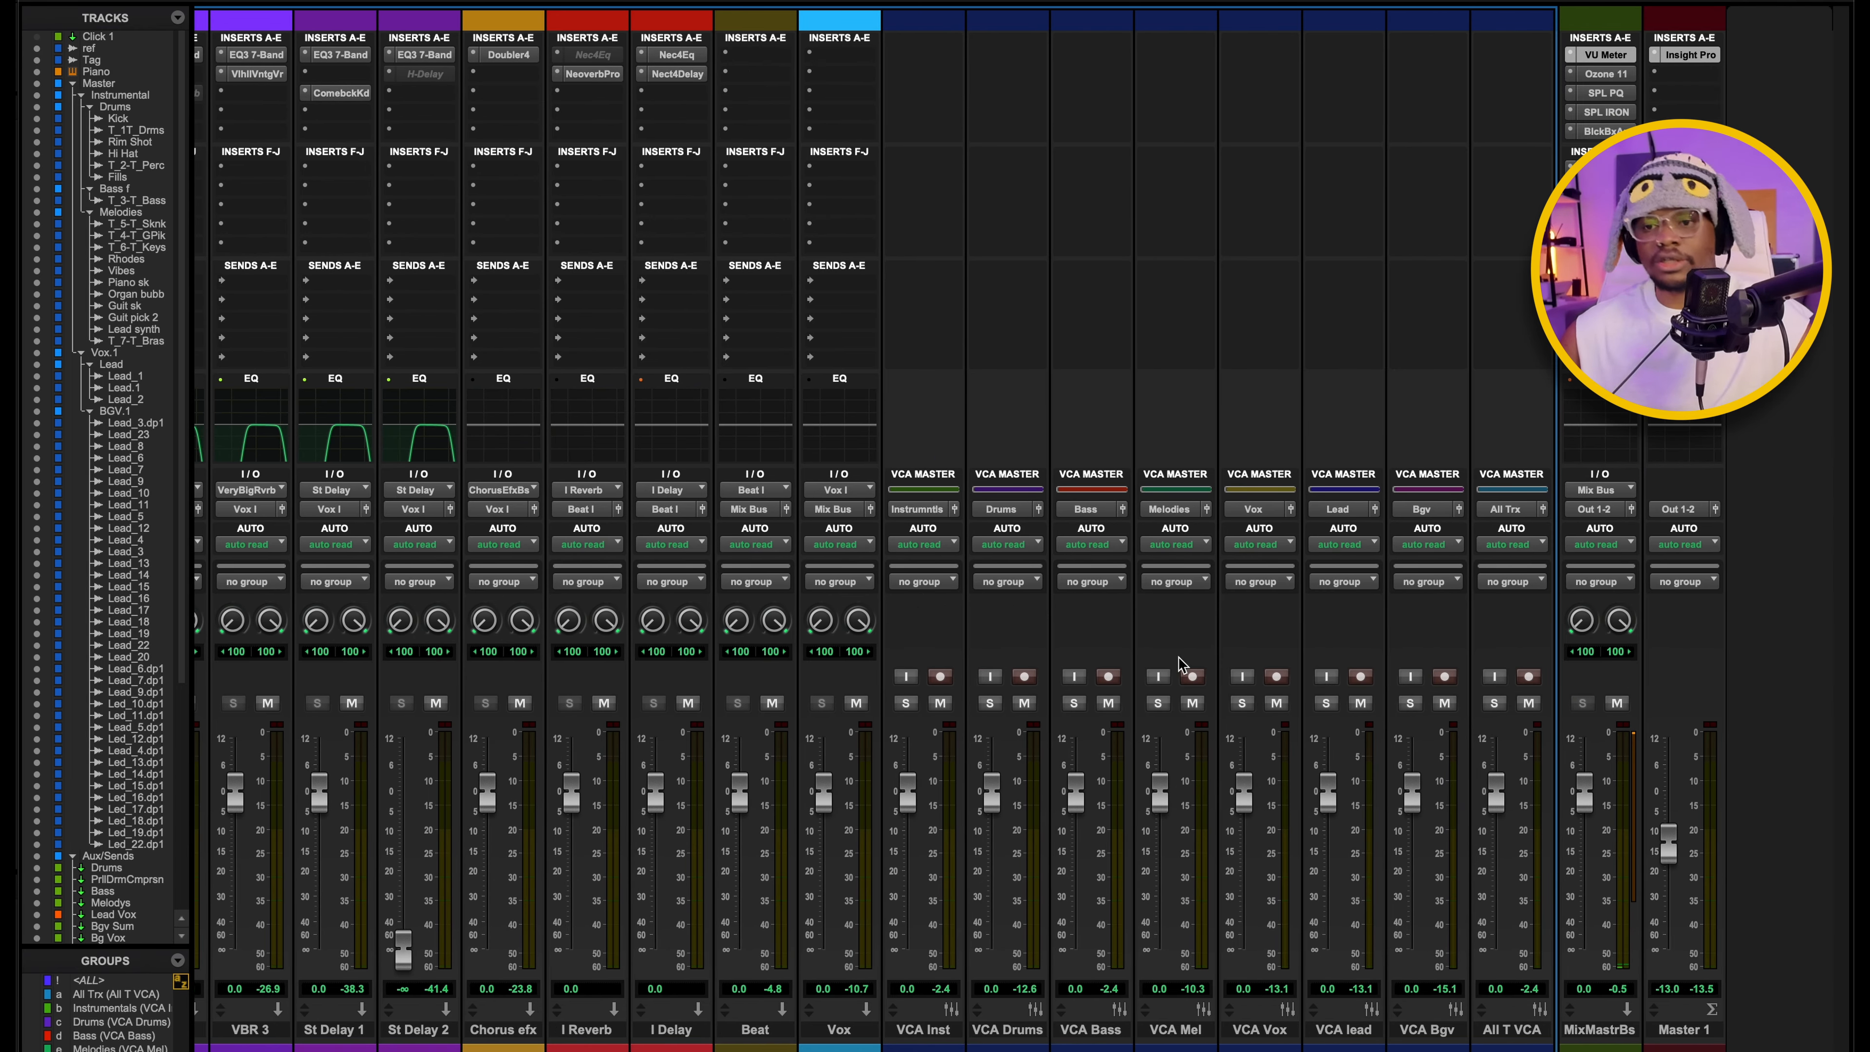
# Move the mix master bus's VU Meter window clear of the bus inserts and play the mix to check its level at 18 headroom.
pyautogui.hscroll(-20, 1104, 280)
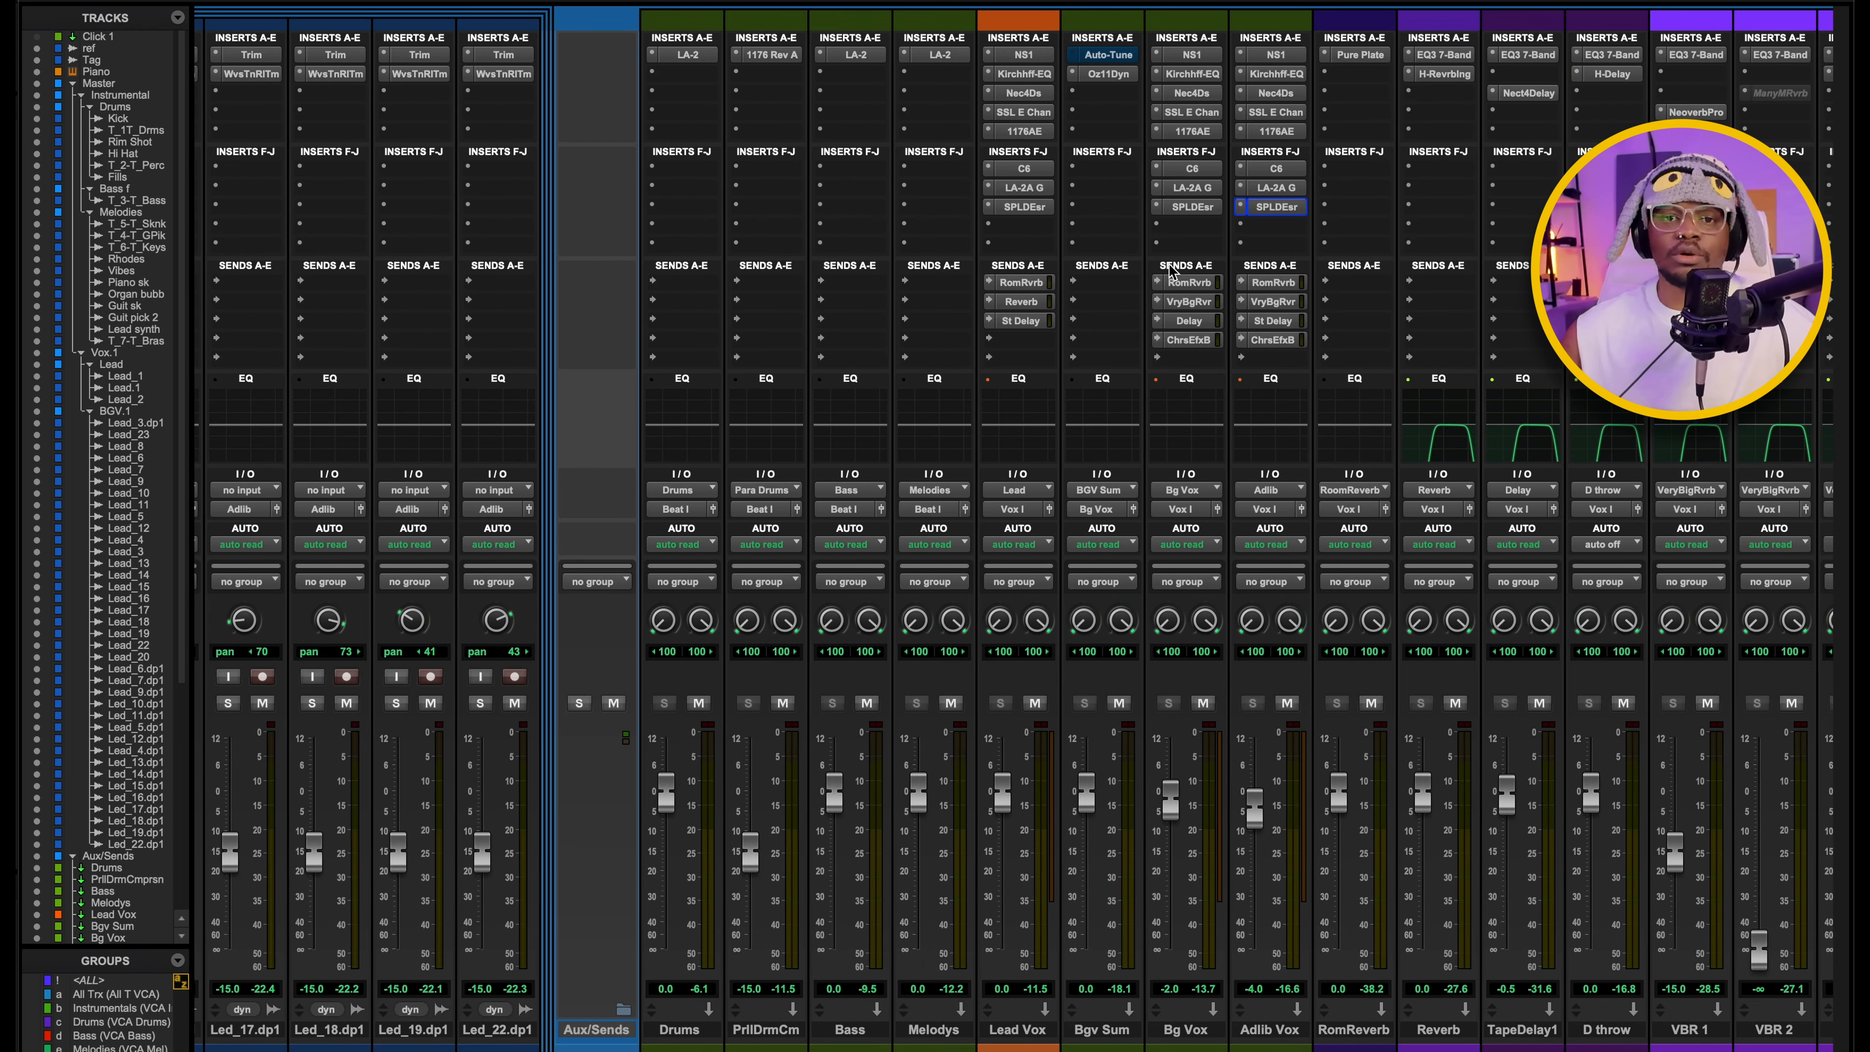
pyautogui.hscroll(20, 1226, 269)
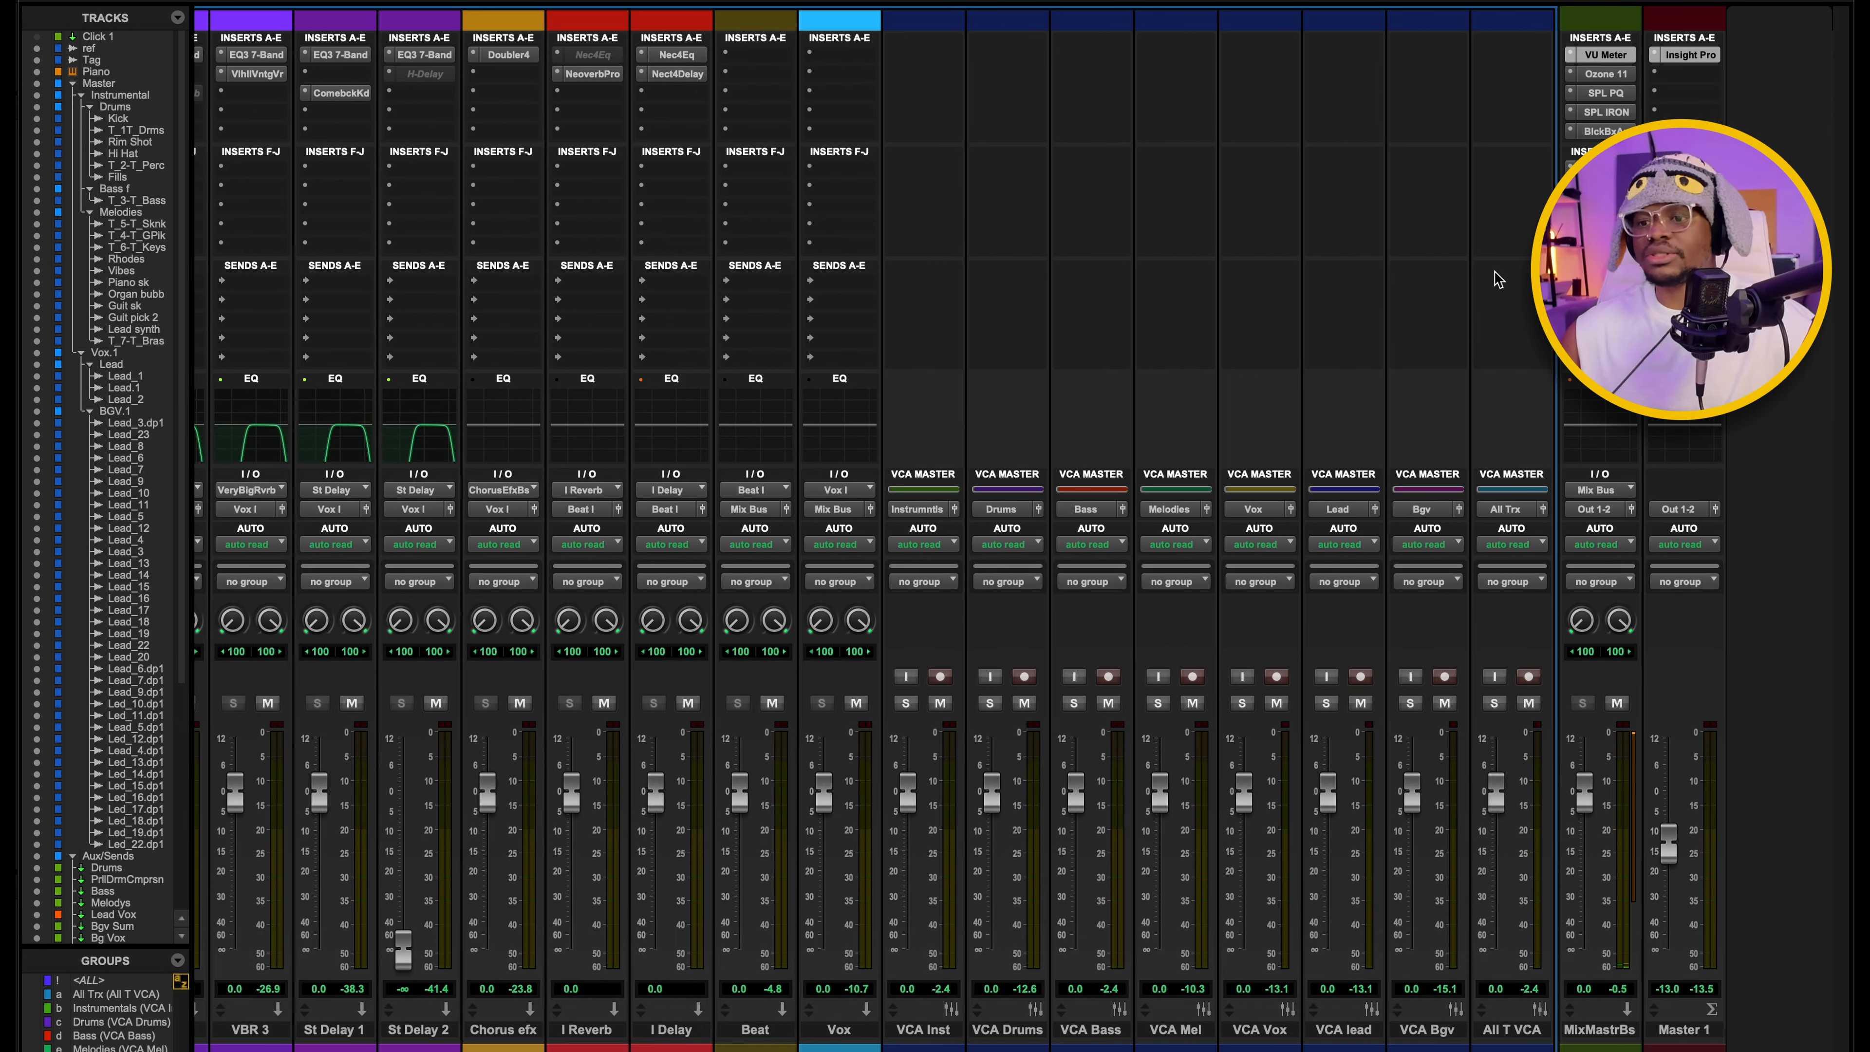
pyautogui.hscroll(-20, 1355, 575)
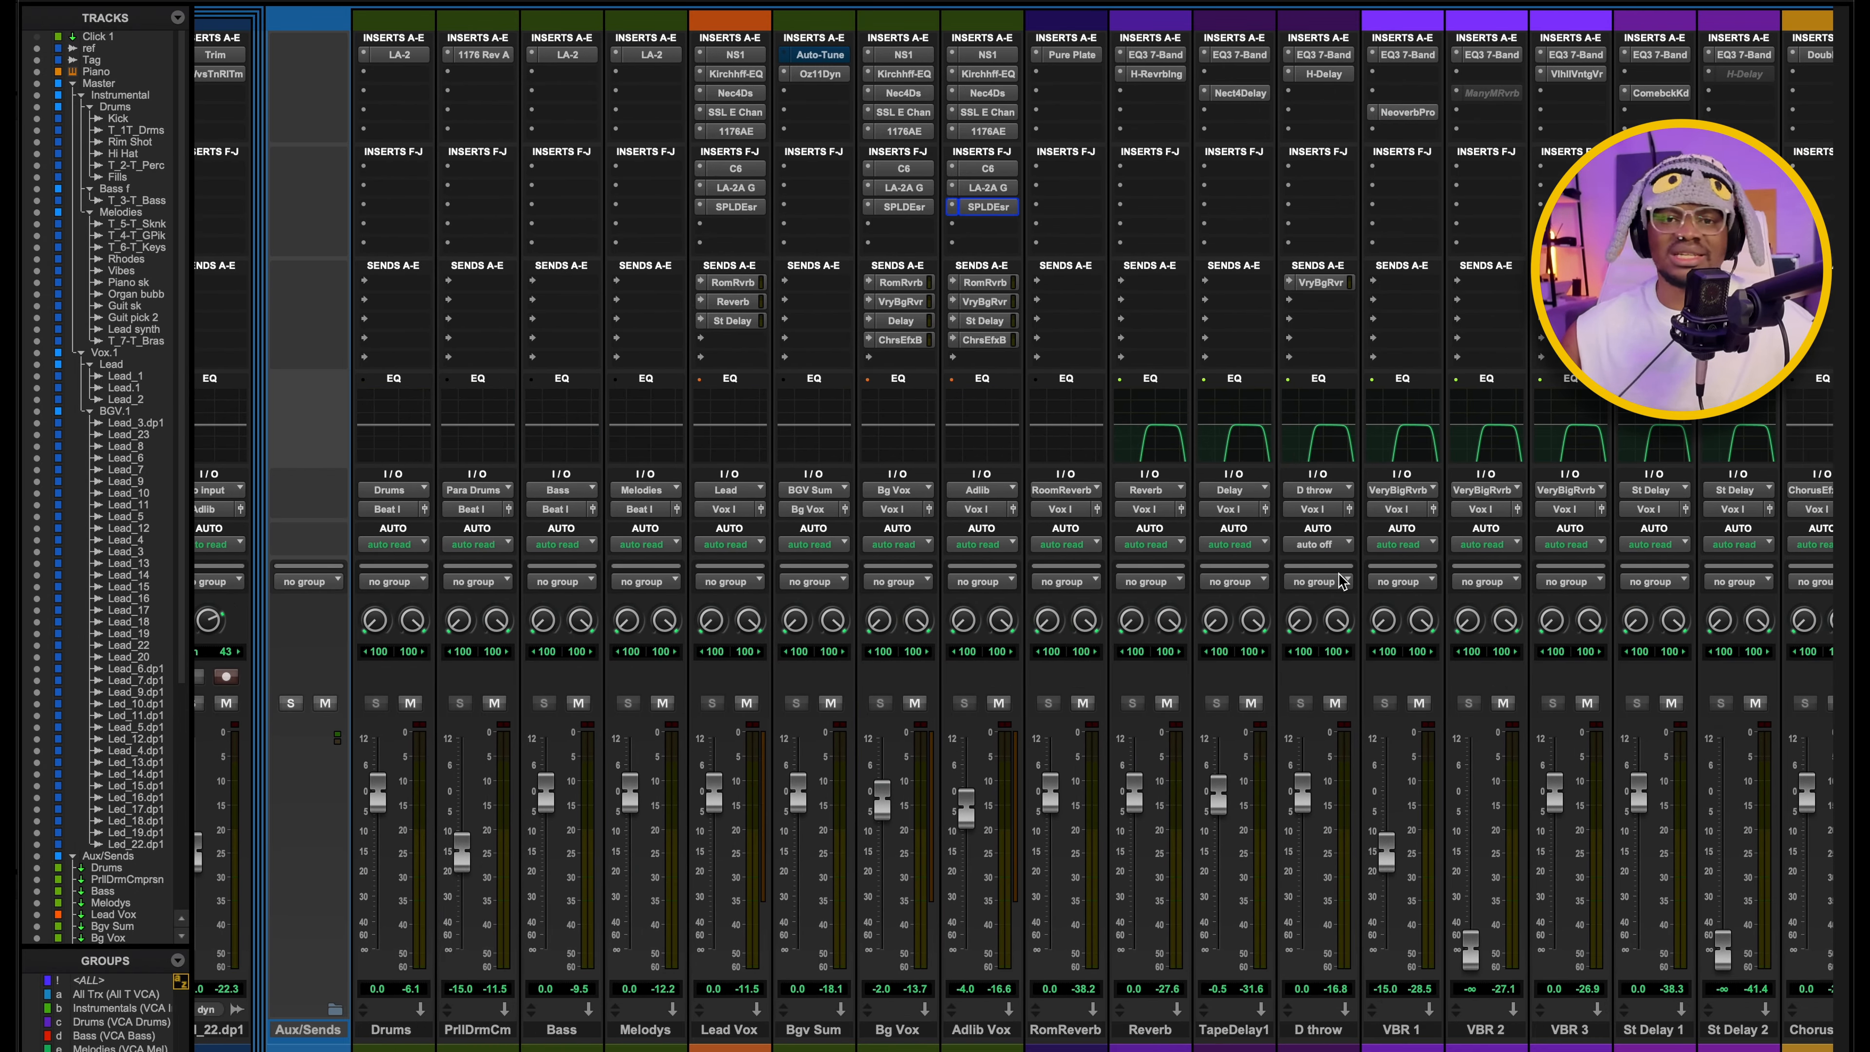
pyautogui.hscroll(20, 1352, 580)
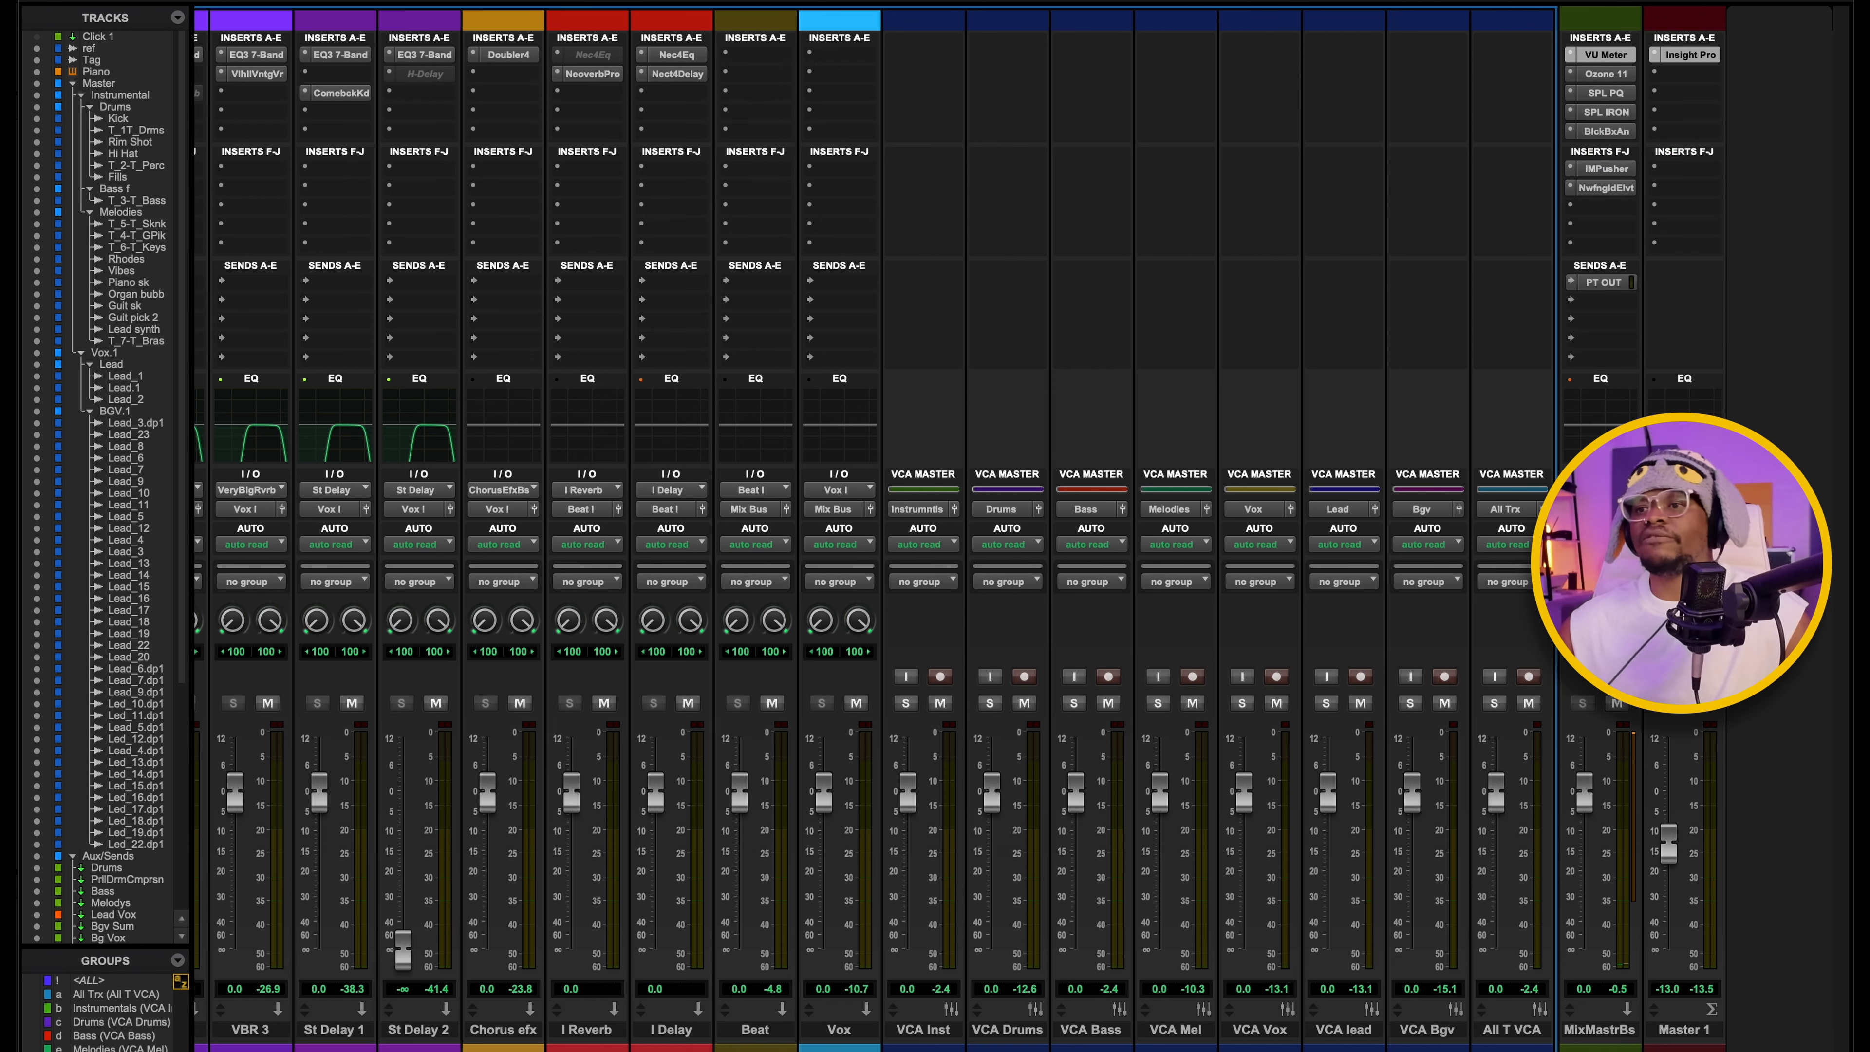
pyautogui.moveTo(3, 79); pyautogui.dragTo(1420, 27)
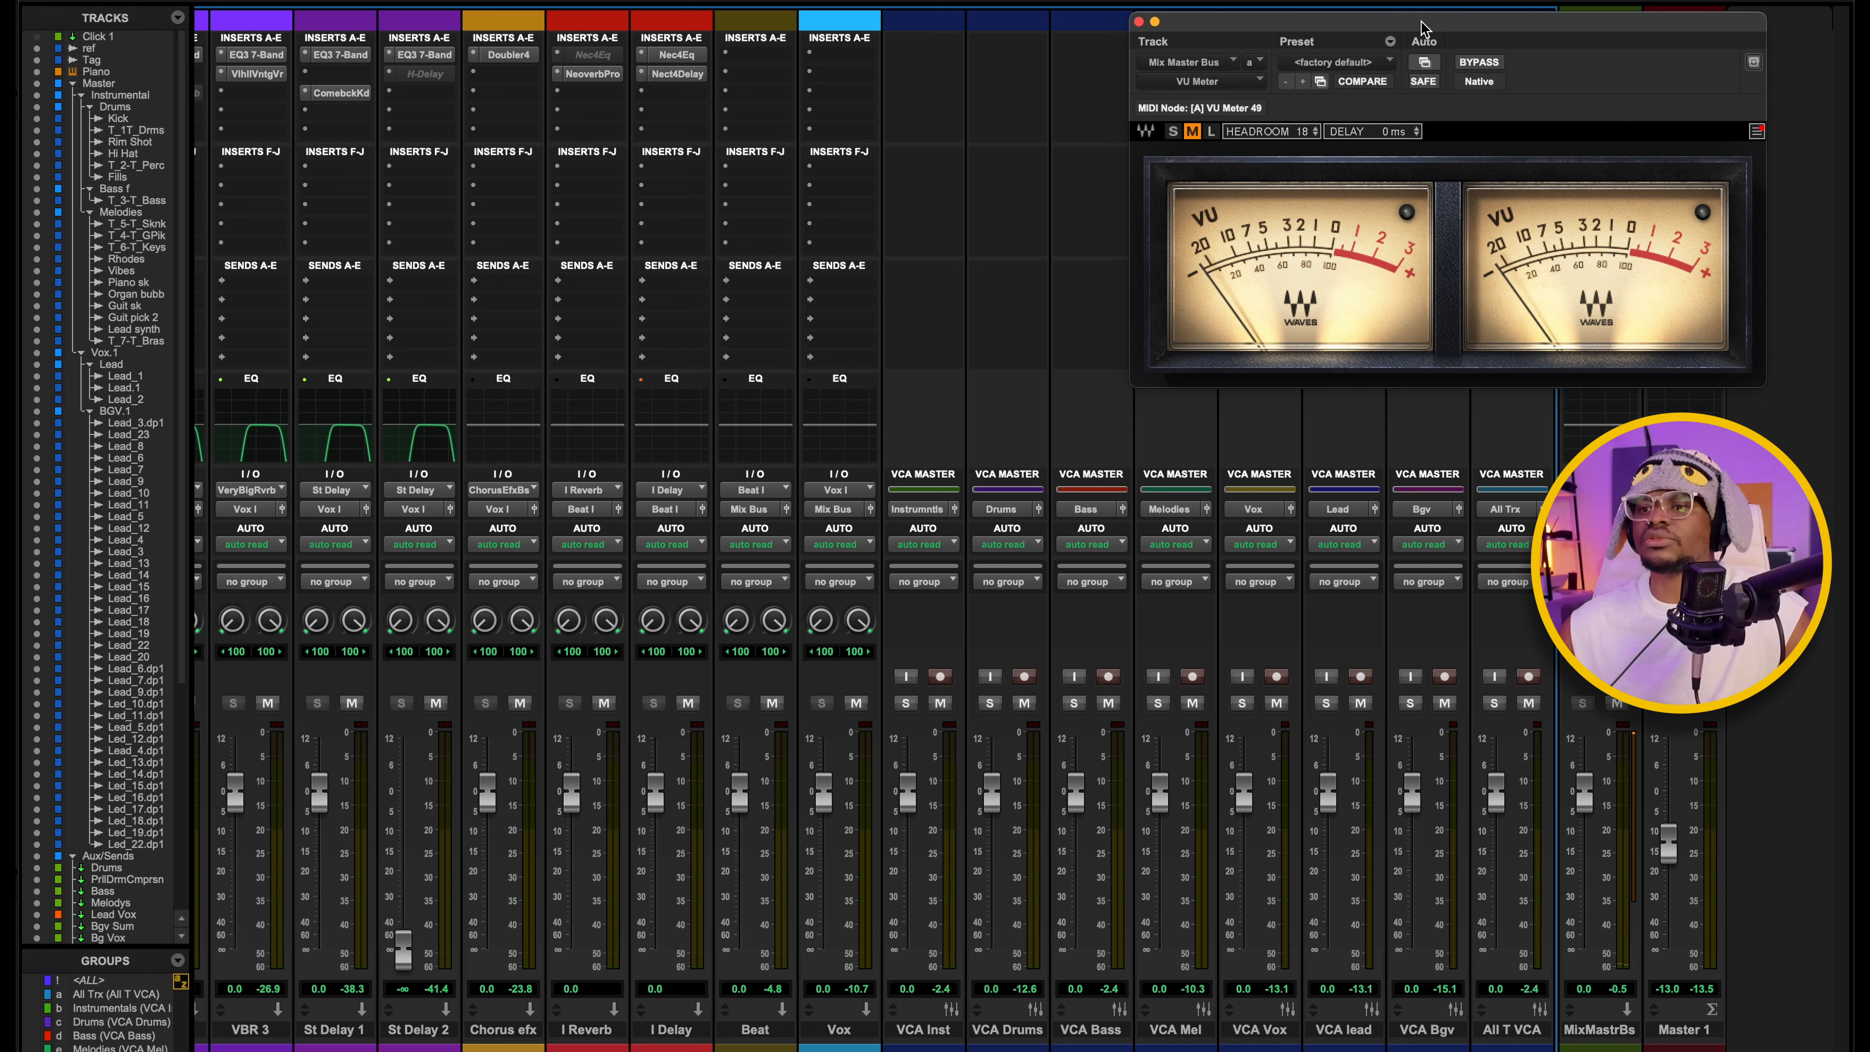
pyautogui.press('space')
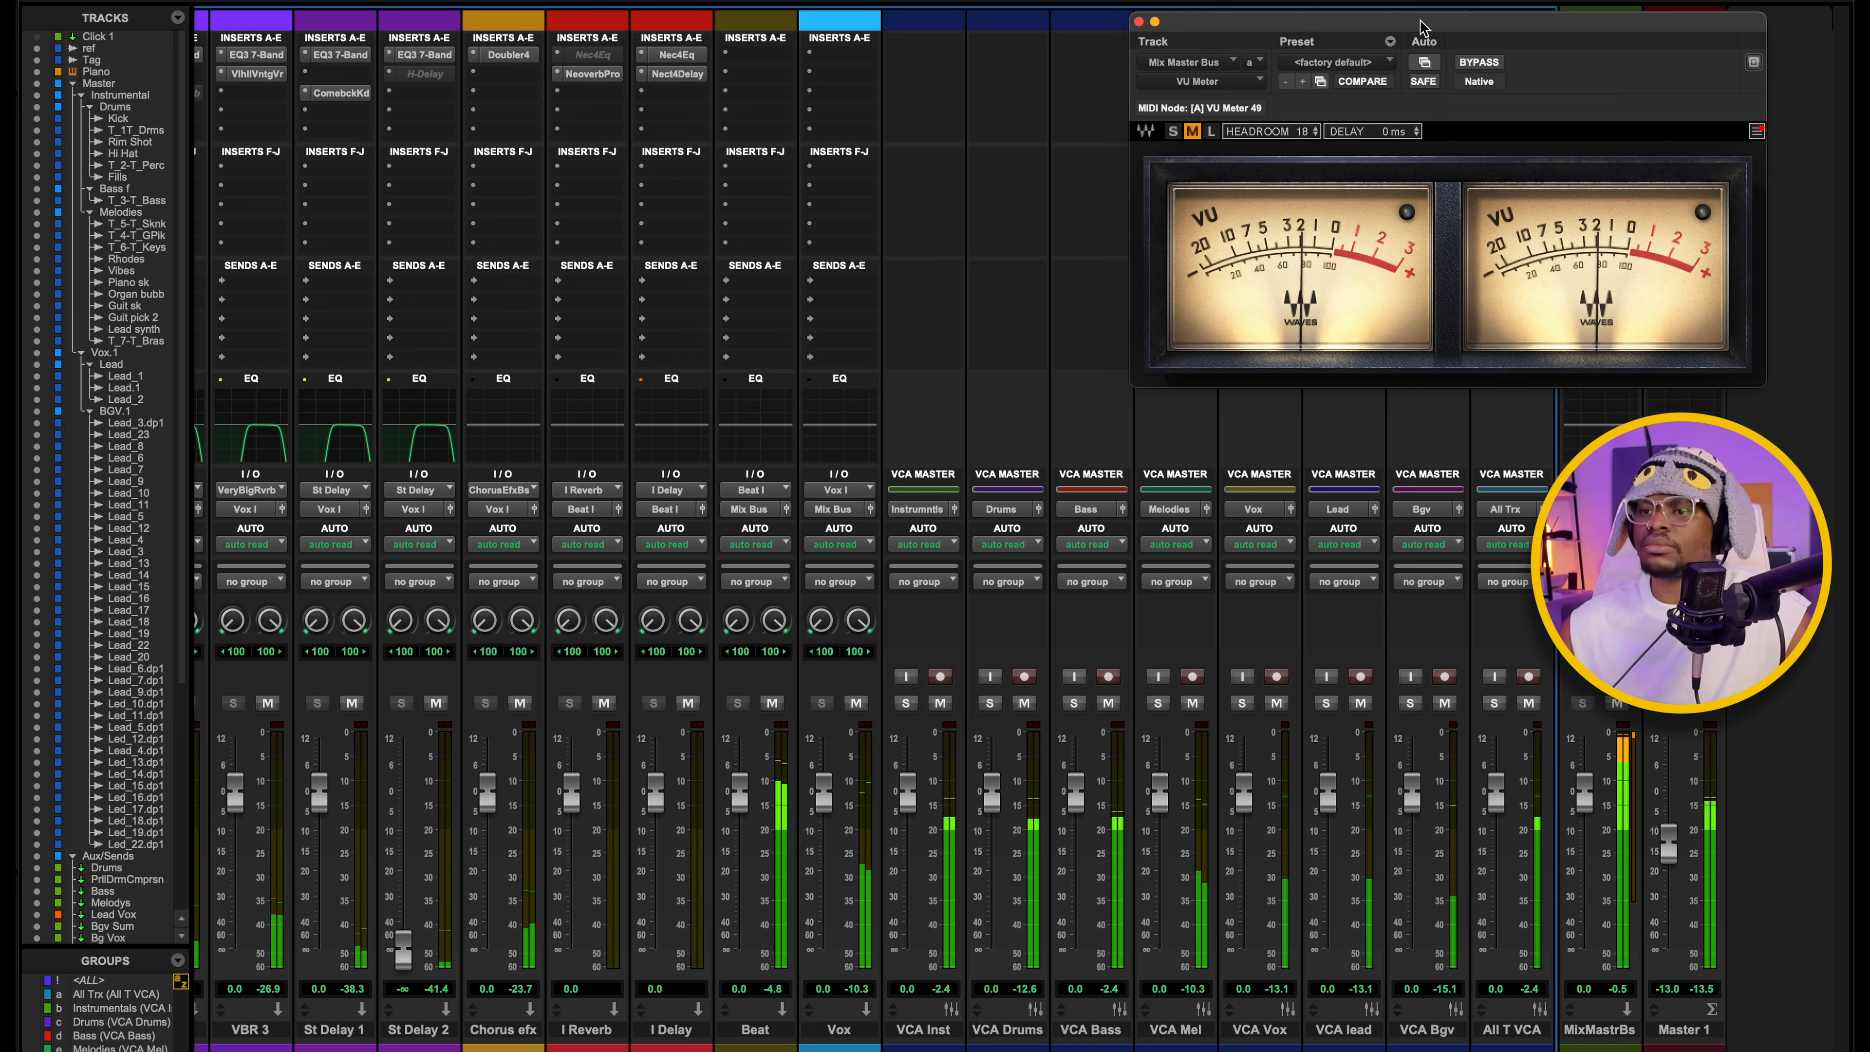
pyautogui.press('space')
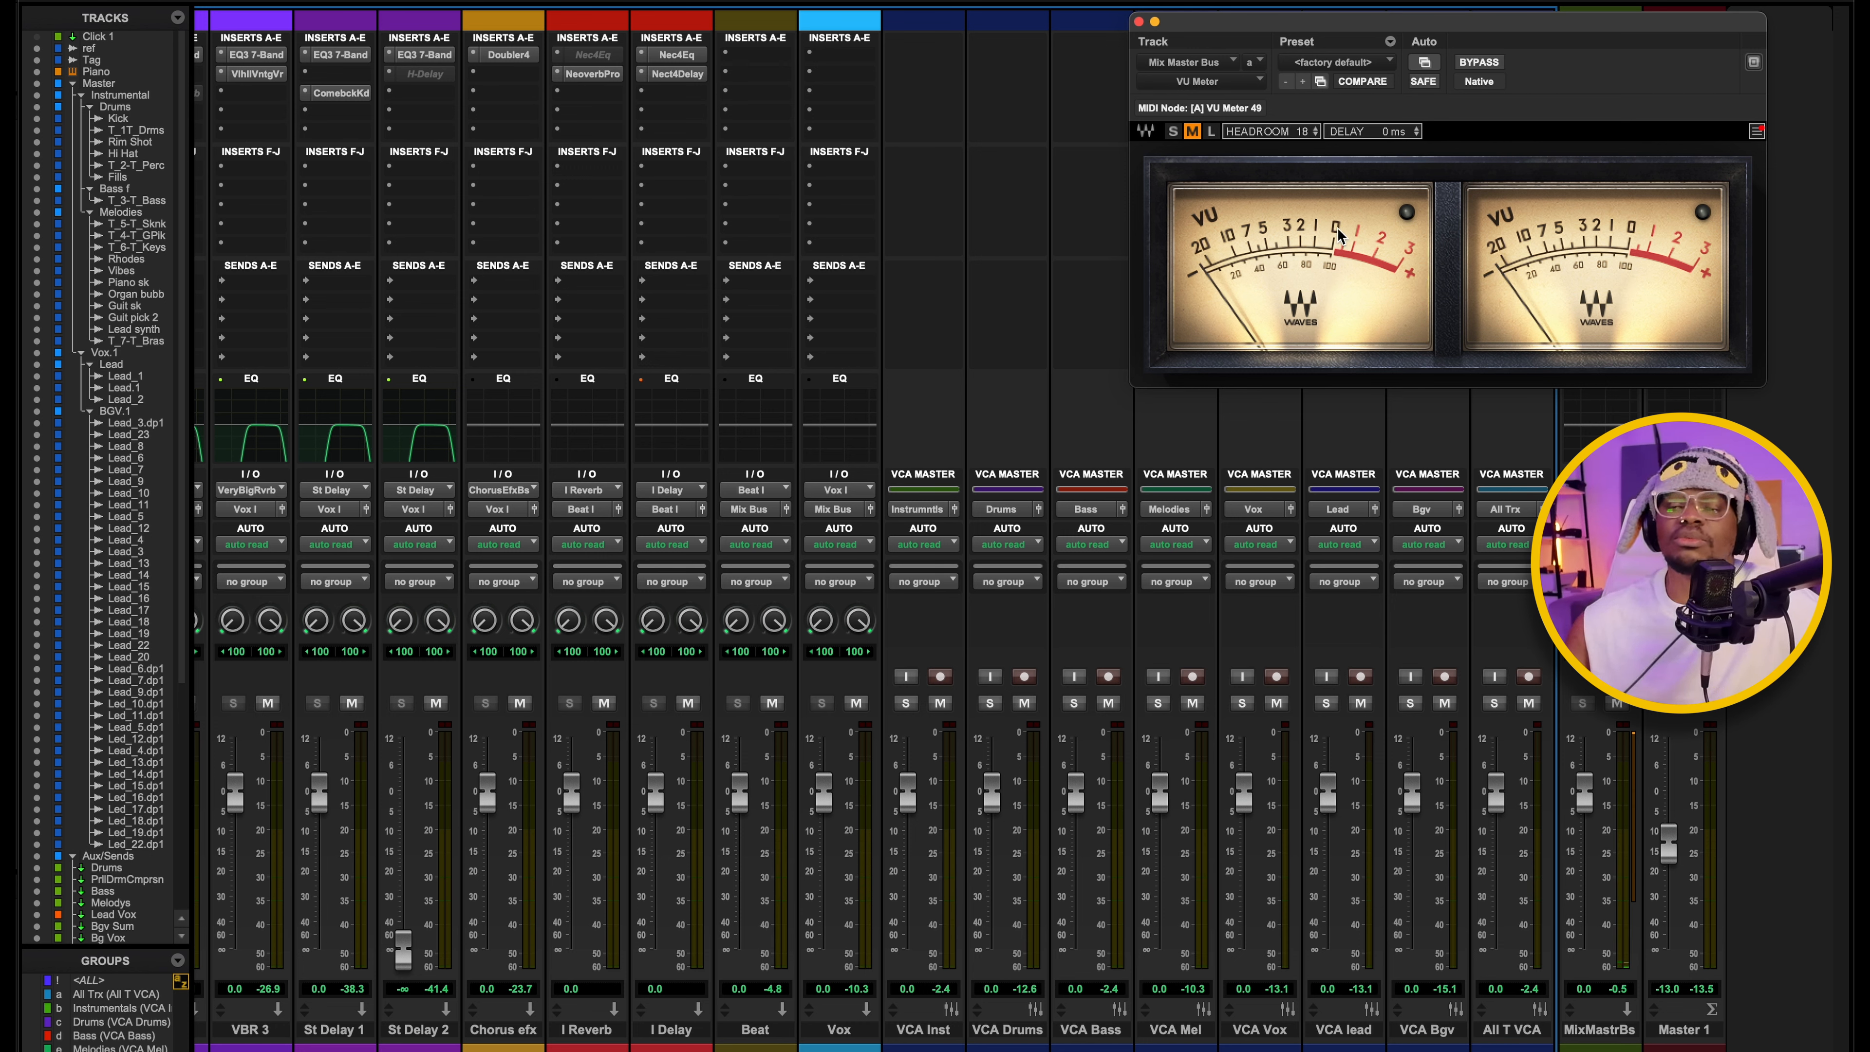
pyautogui.press('space')
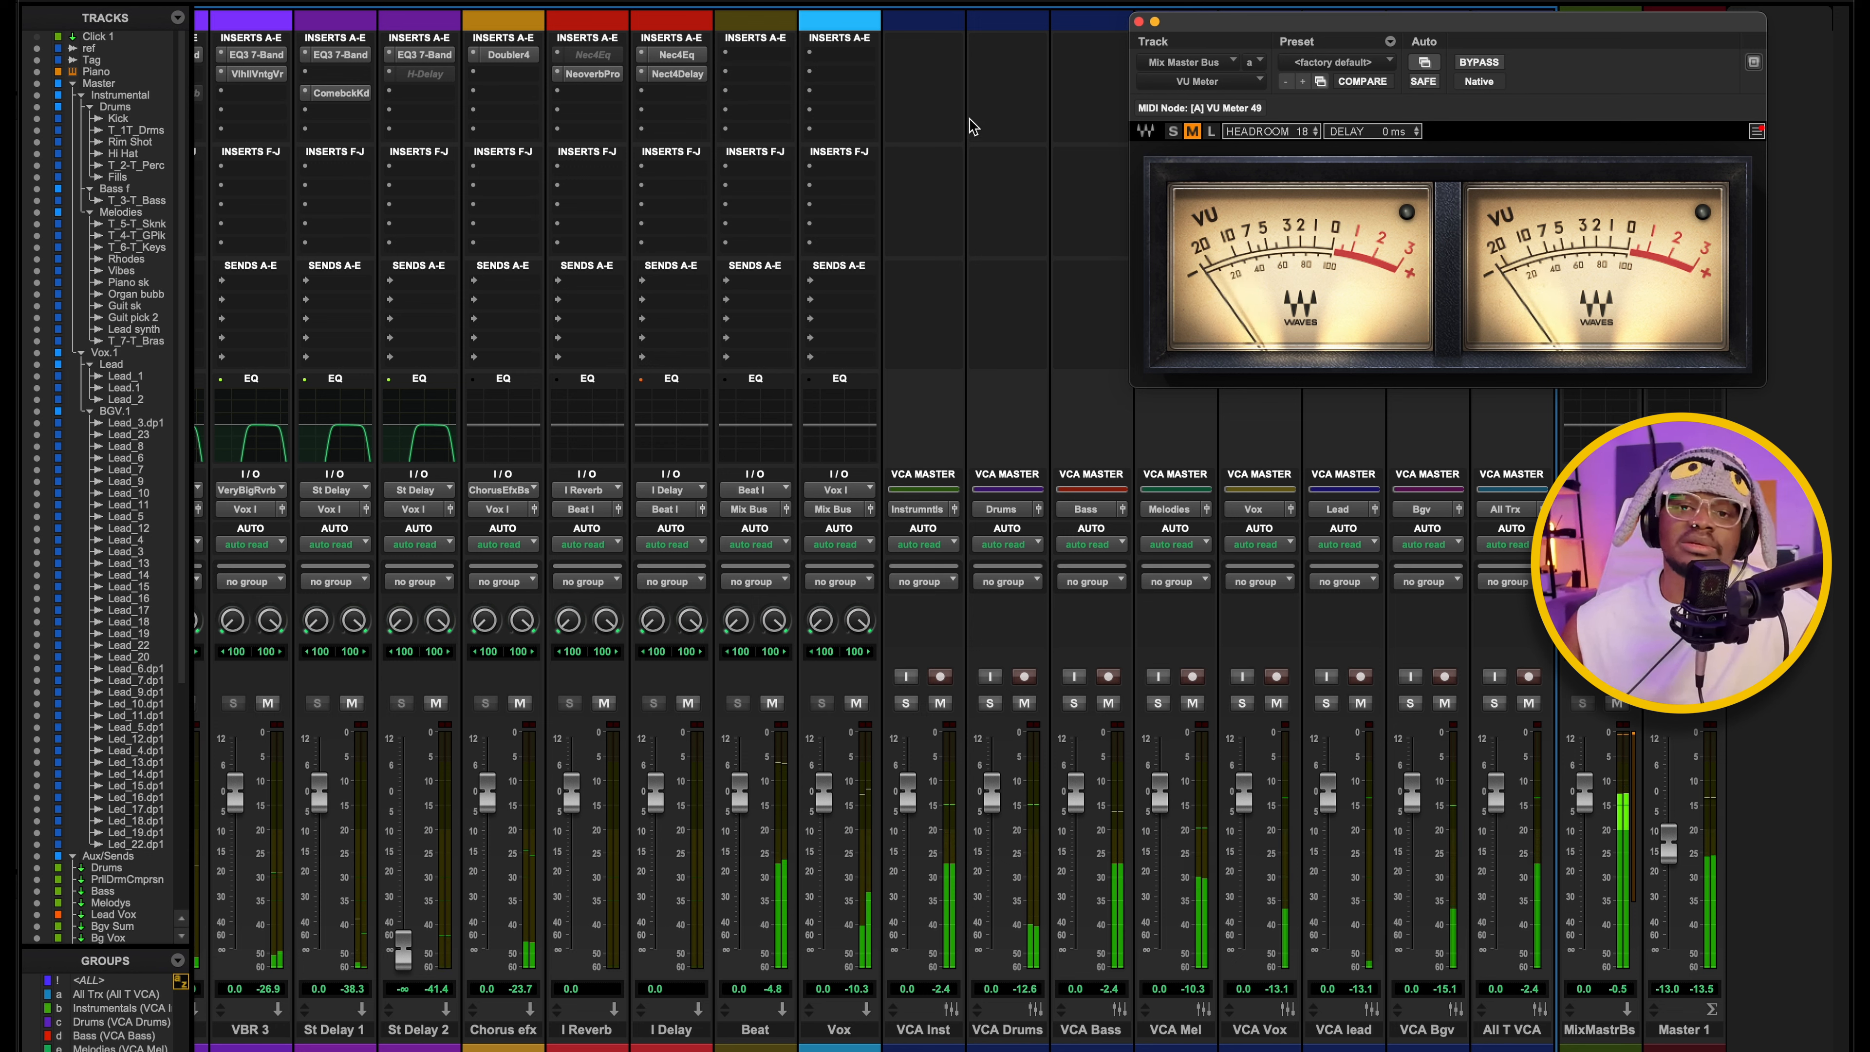
# Stop playback, close the VU Meter, and open the mix master bus's Ozone 11 insert with its whole window in view.
pyautogui.press('space')
pyautogui.click(1138, 21)
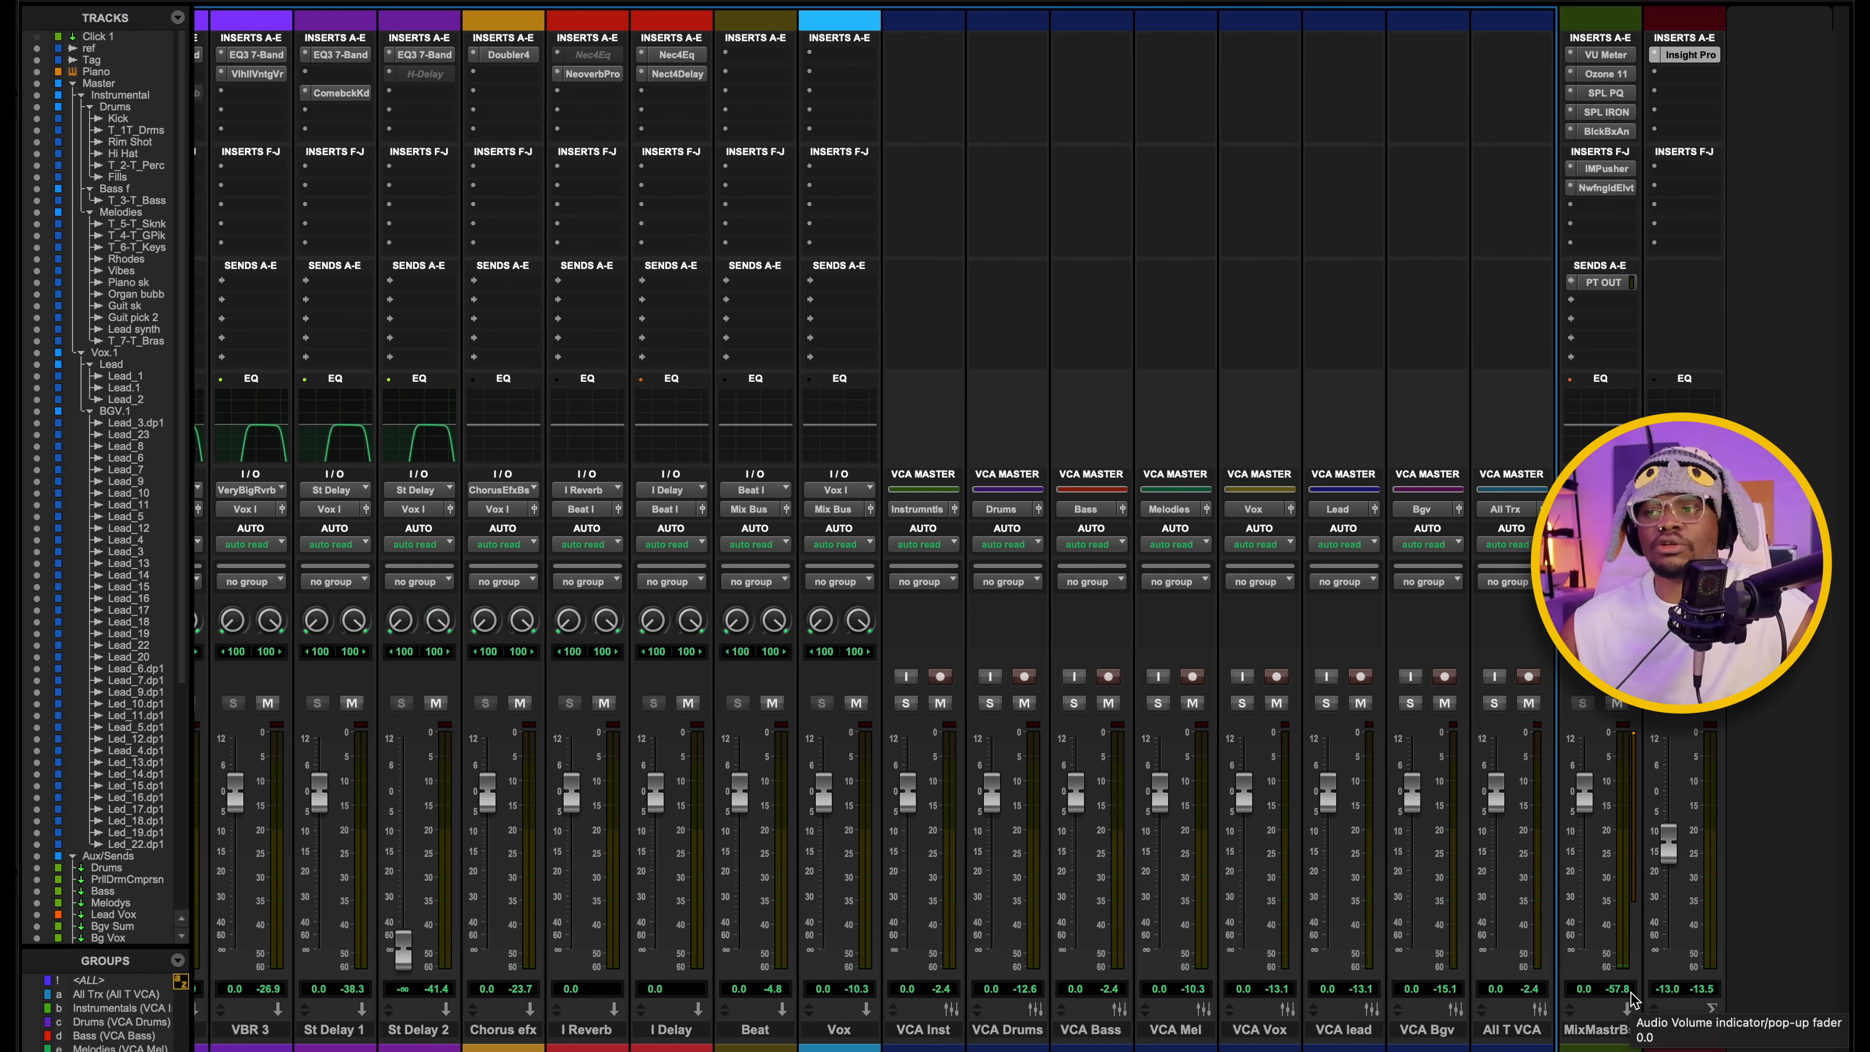
pyautogui.click(1608, 75)
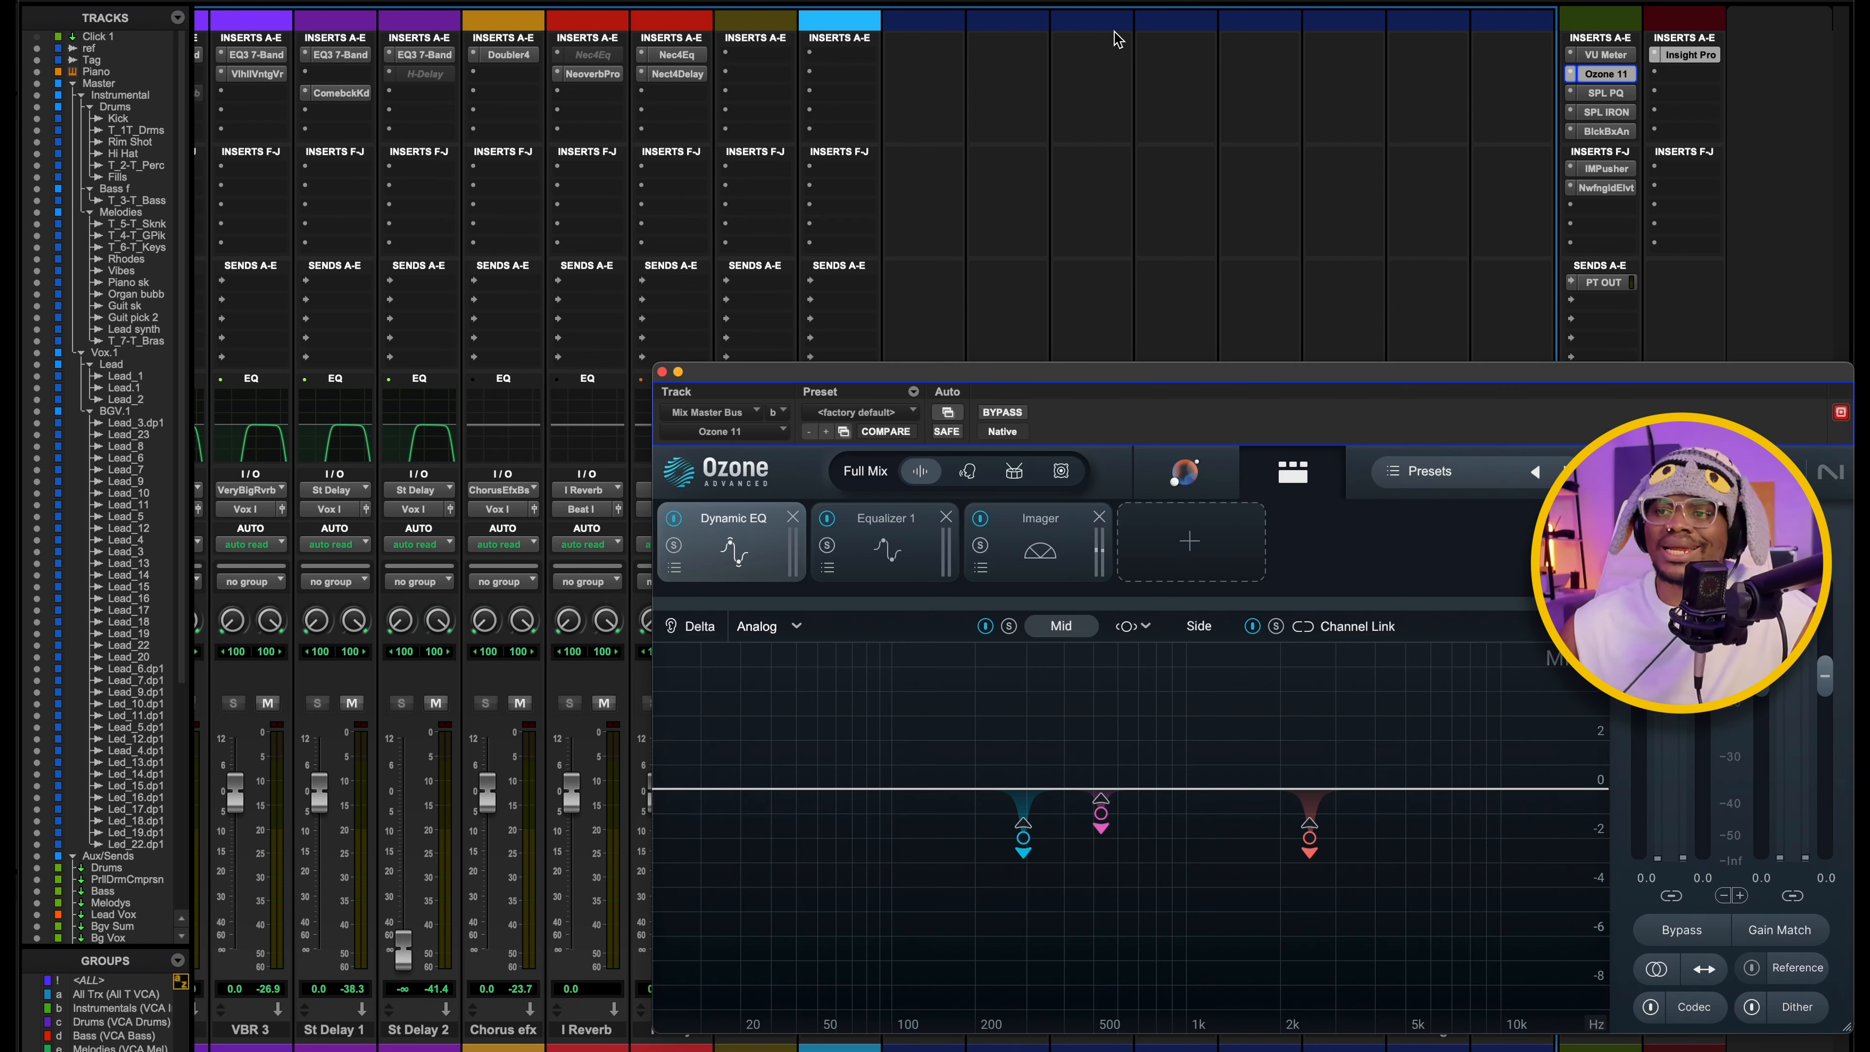
pyautogui.moveTo(1299, 374); pyautogui.dragTo(934, 96)
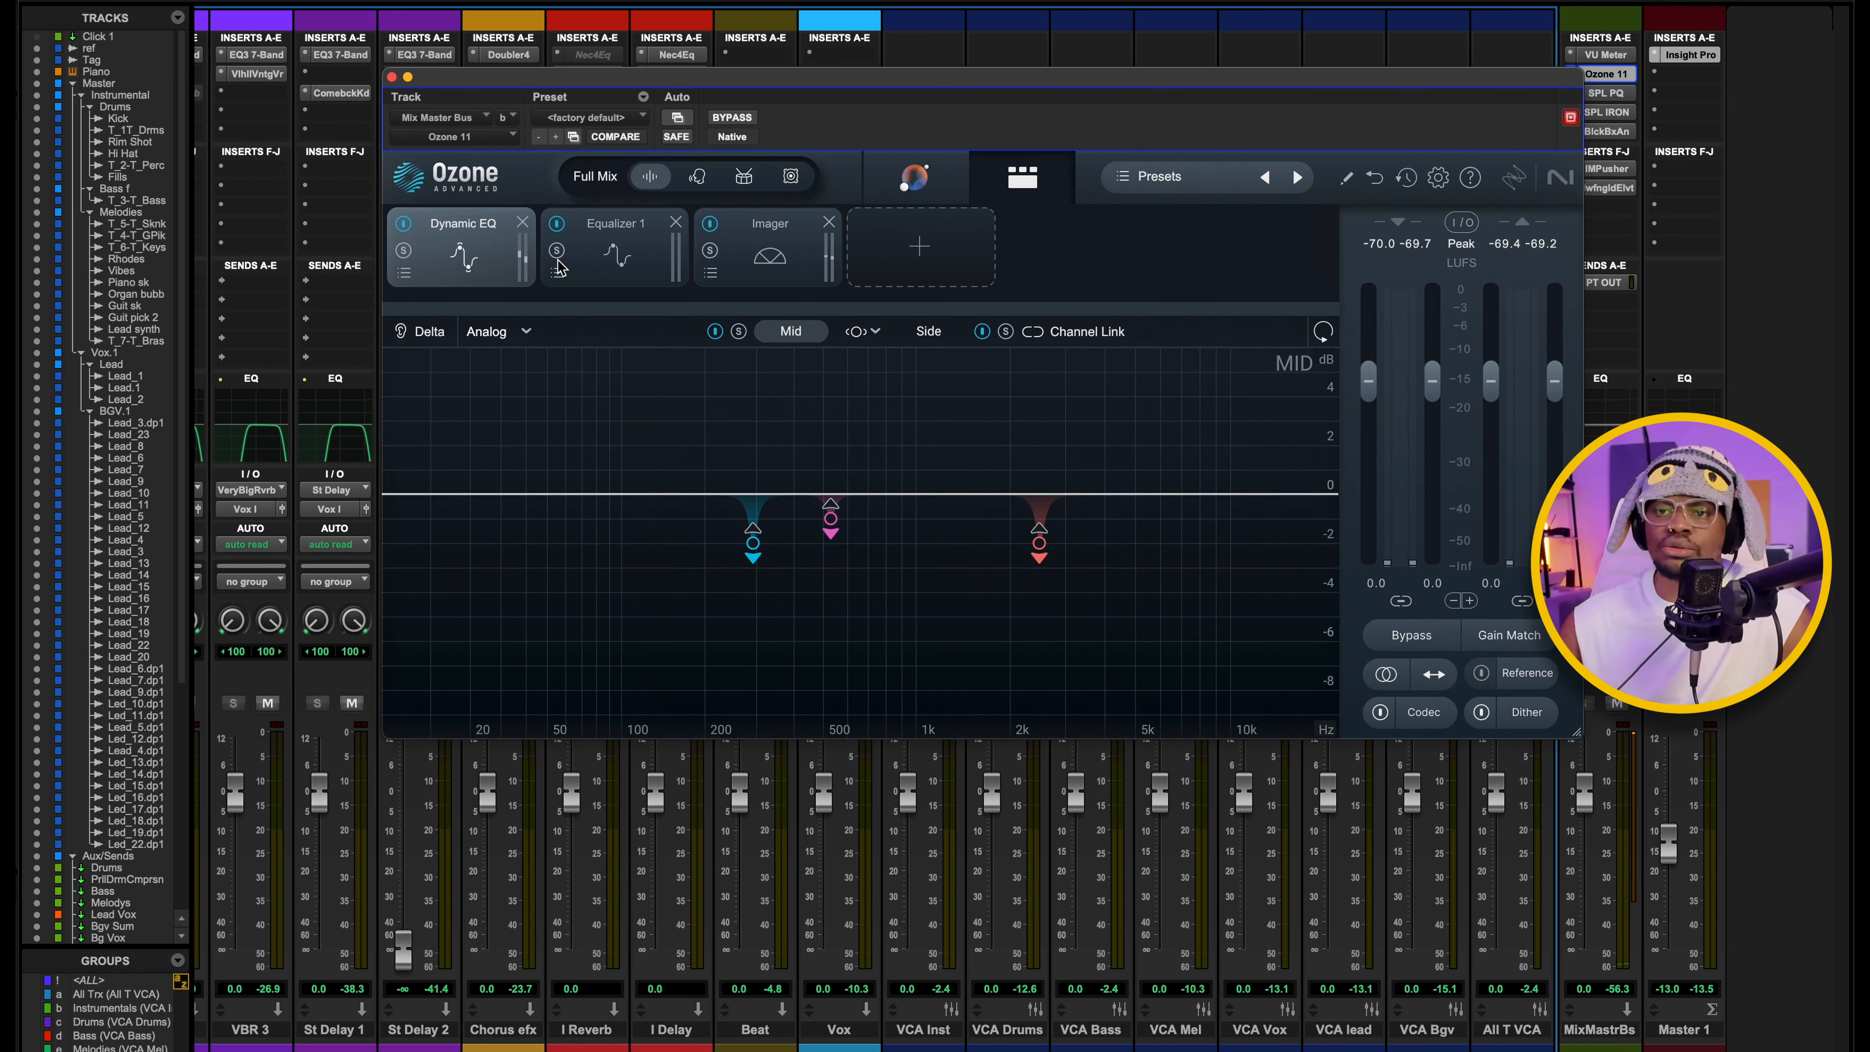
# Look through Ozone's Equalizer 1, Imager and Dynamic EQ modules, and compare the Dynamic EQ's Side and Mid settings.
pyautogui.click(625, 264)
pyautogui.click(772, 245)
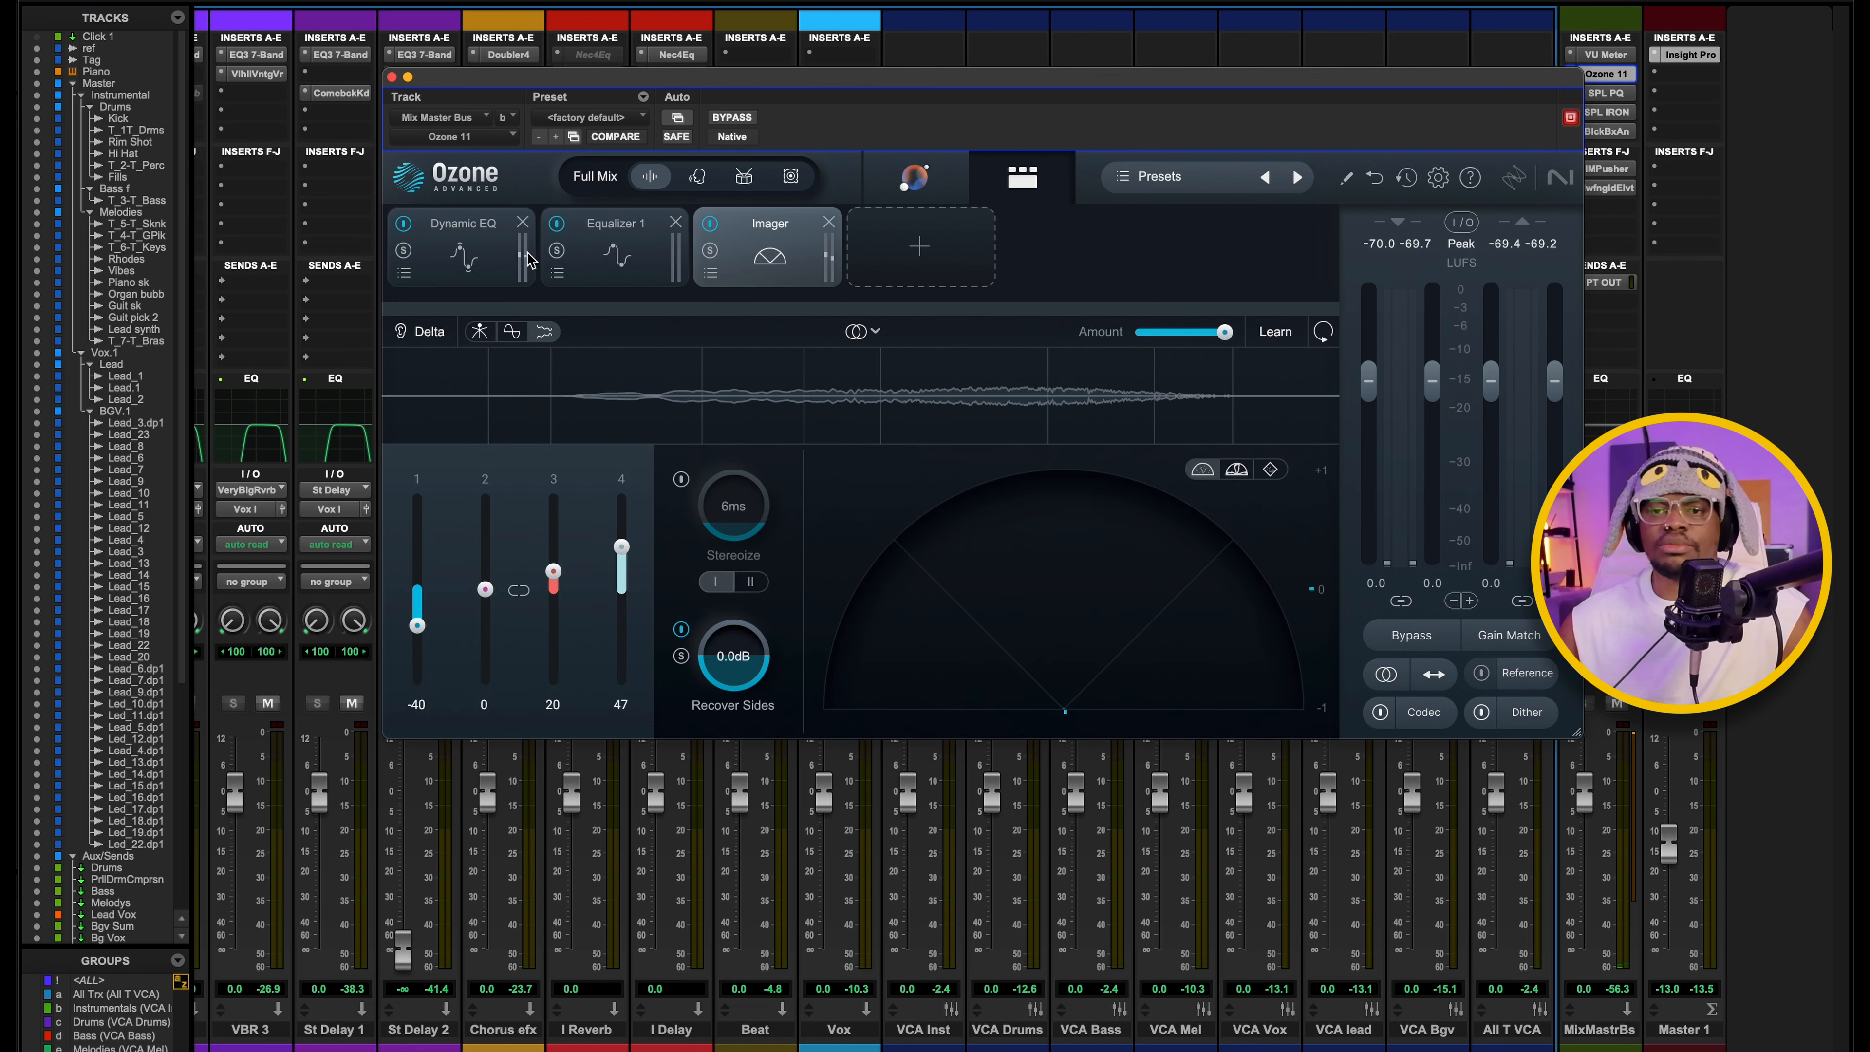
pyautogui.click(464, 251)
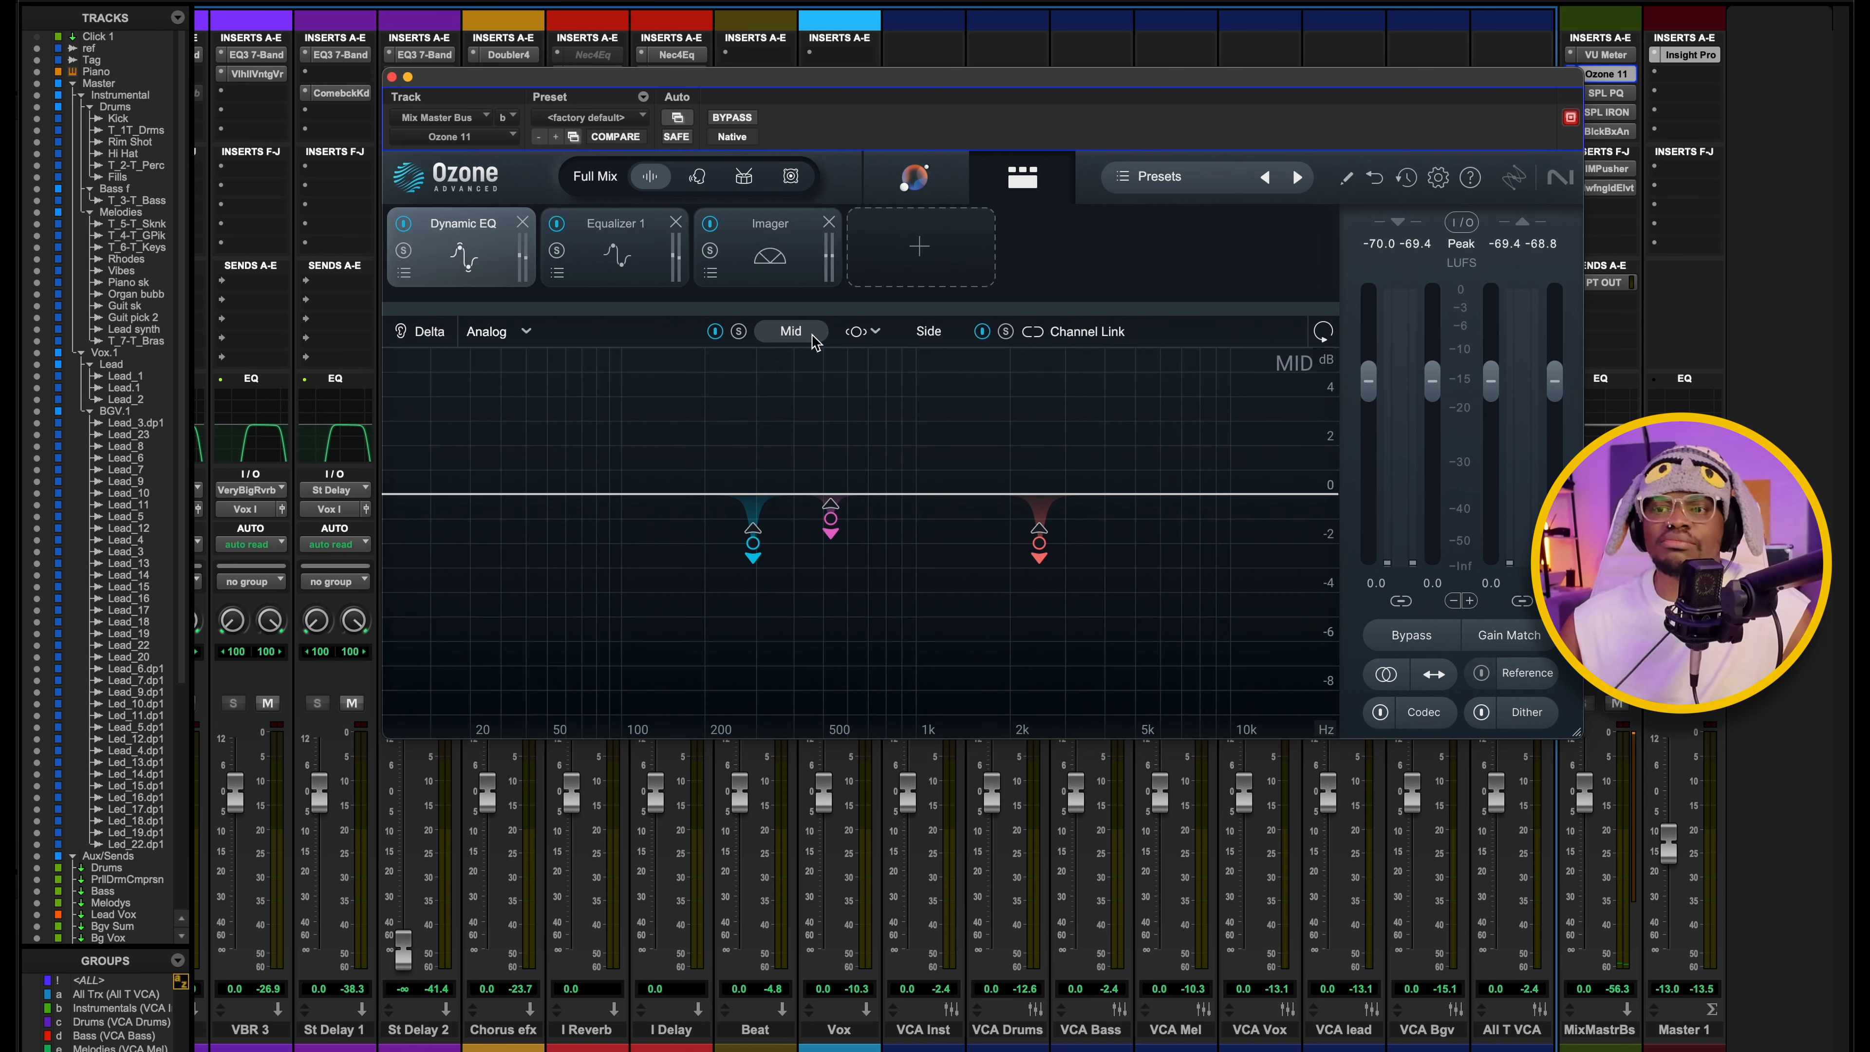
pyautogui.click(923, 333)
pyautogui.click(793, 333)
# Play the mix through the Dynamic EQ's Mid channel and solo its 293 Hz bell band.
pyautogui.press('space')
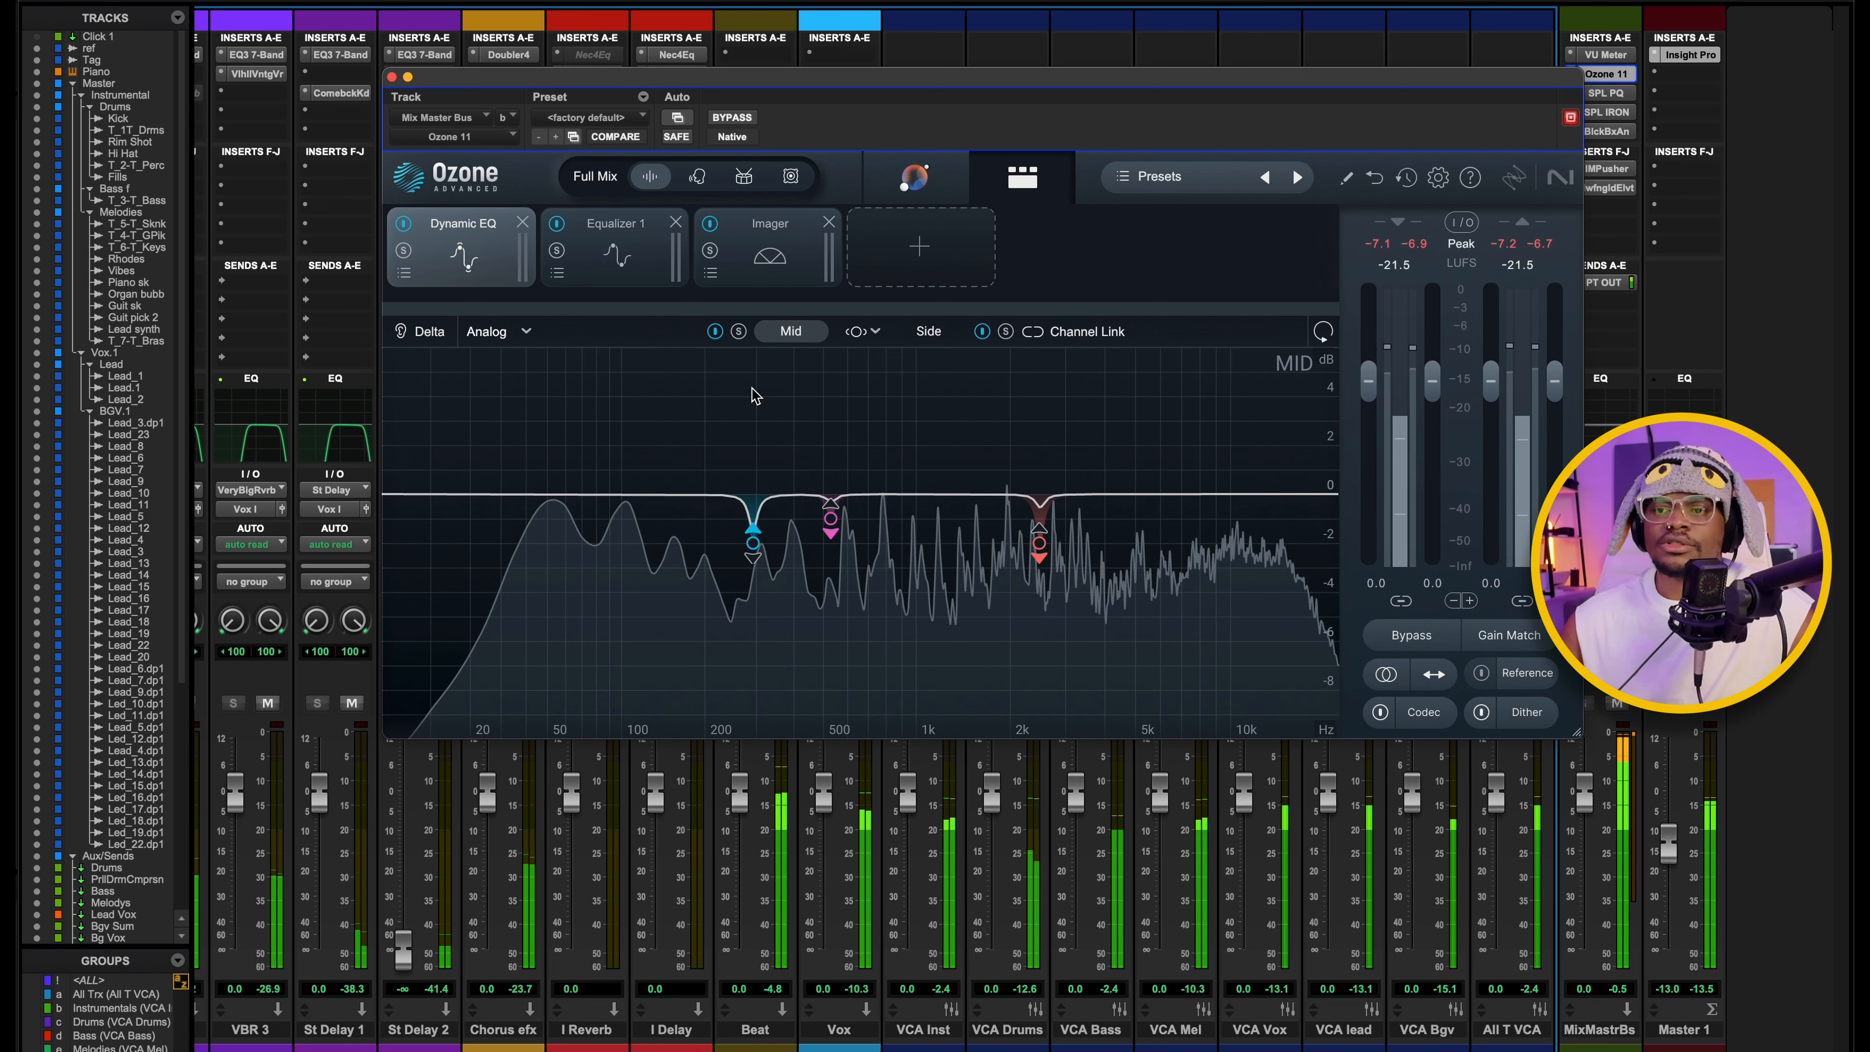
pyautogui.press('space')
pyautogui.click(754, 543)
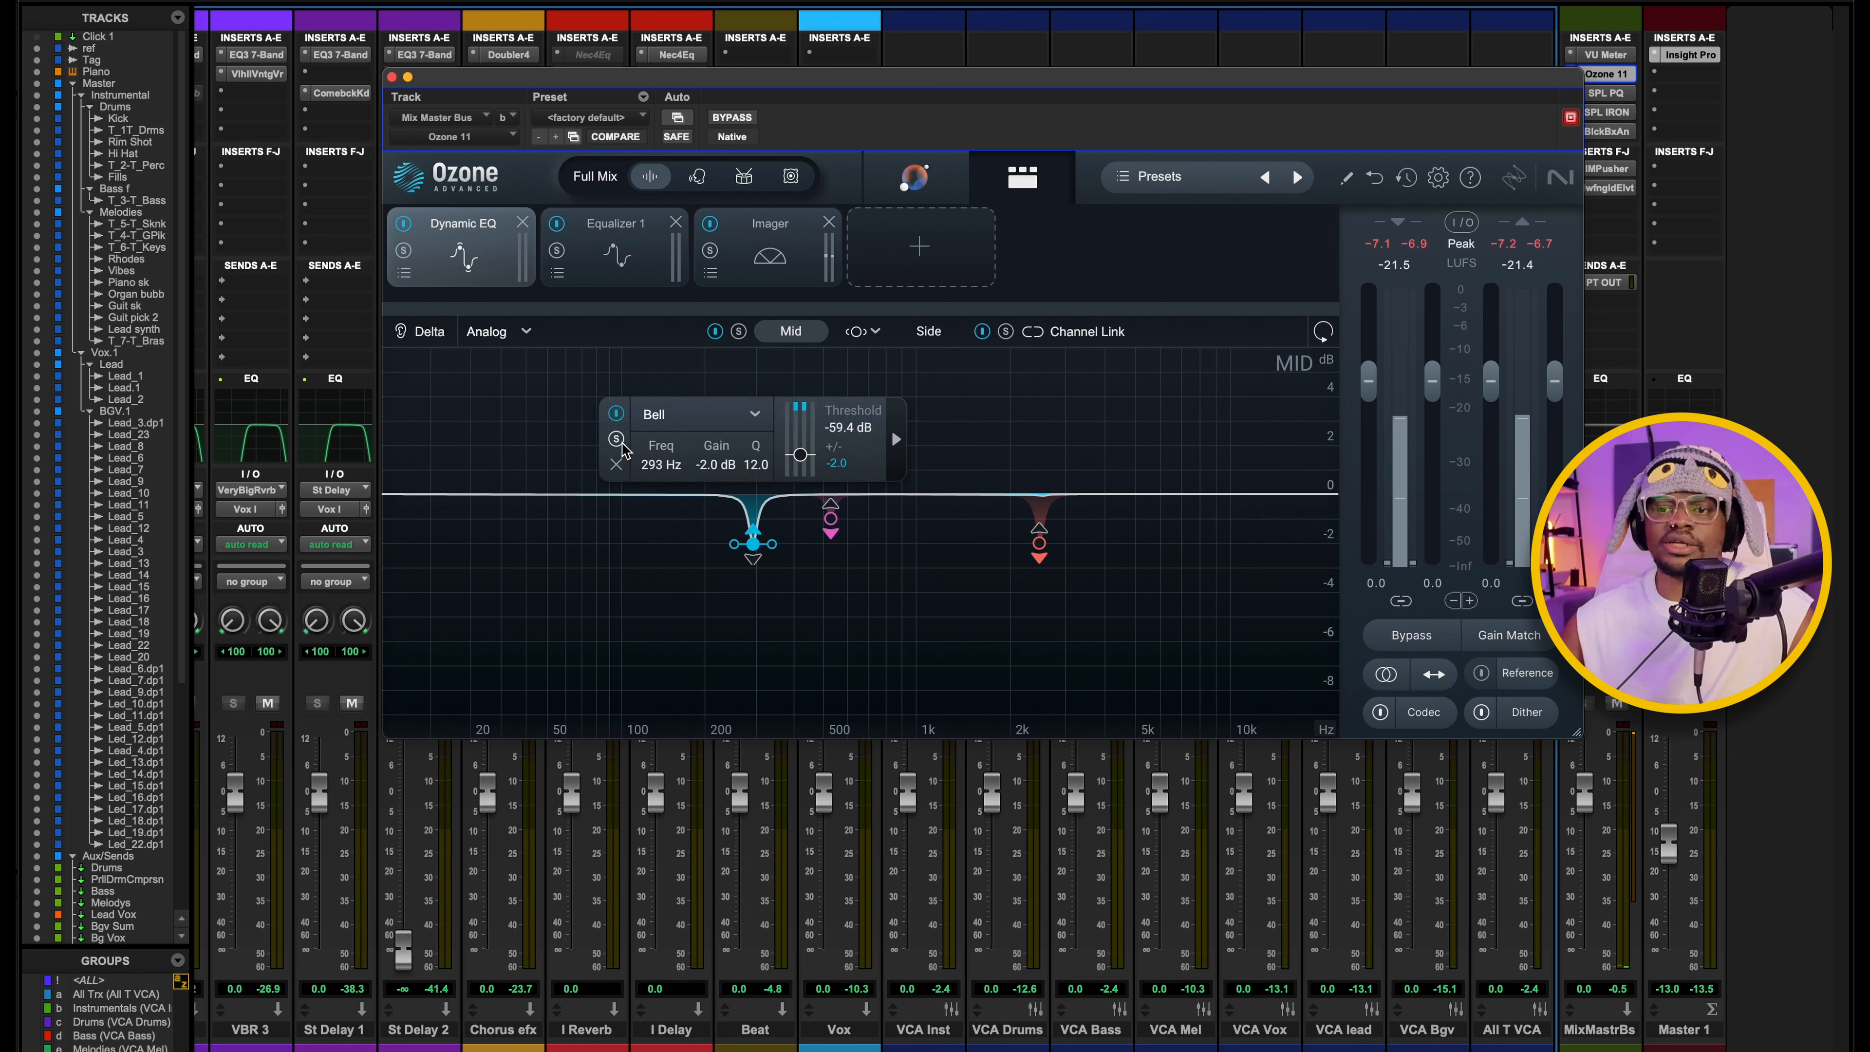
pyautogui.click(617, 440)
pyautogui.press('space')
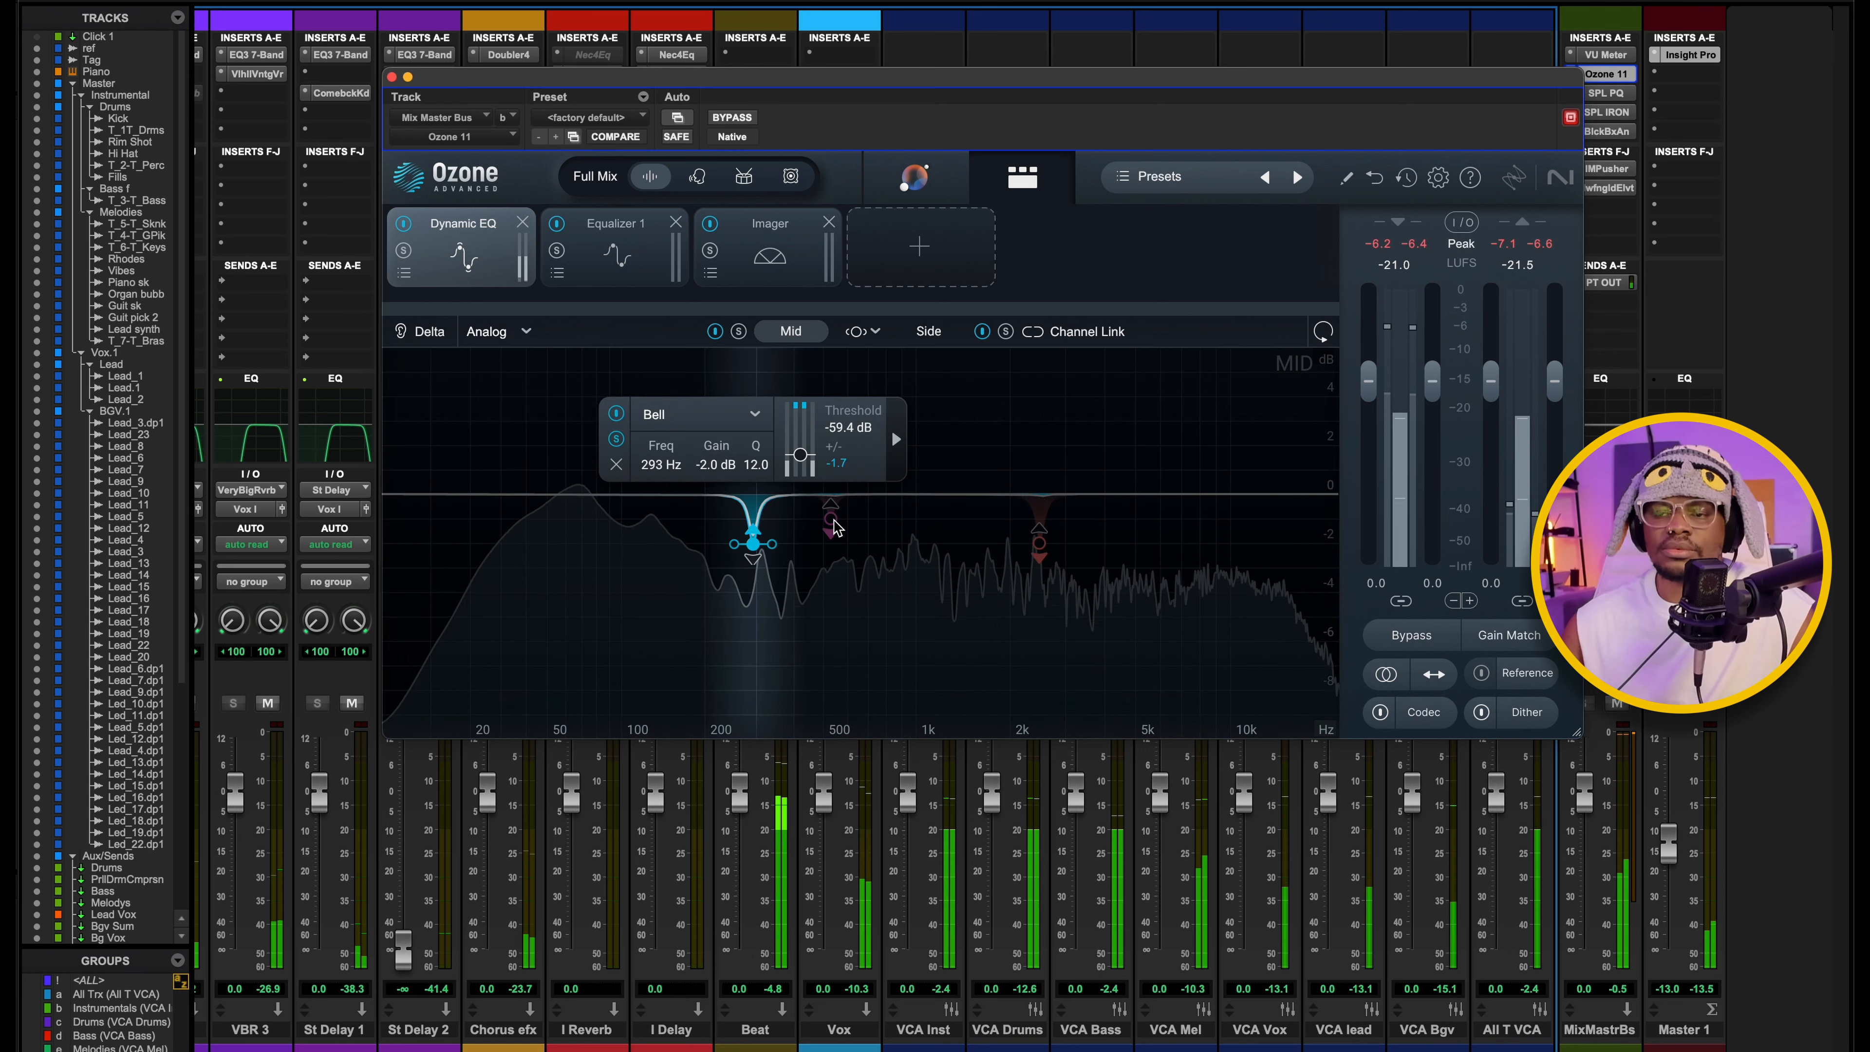
# Audition the Dynamic EQ's 530 Hz and 2500 Hz bands in solo, then stop playback and deselect the band.
pyautogui.click(832, 521)
pyautogui.press('space')
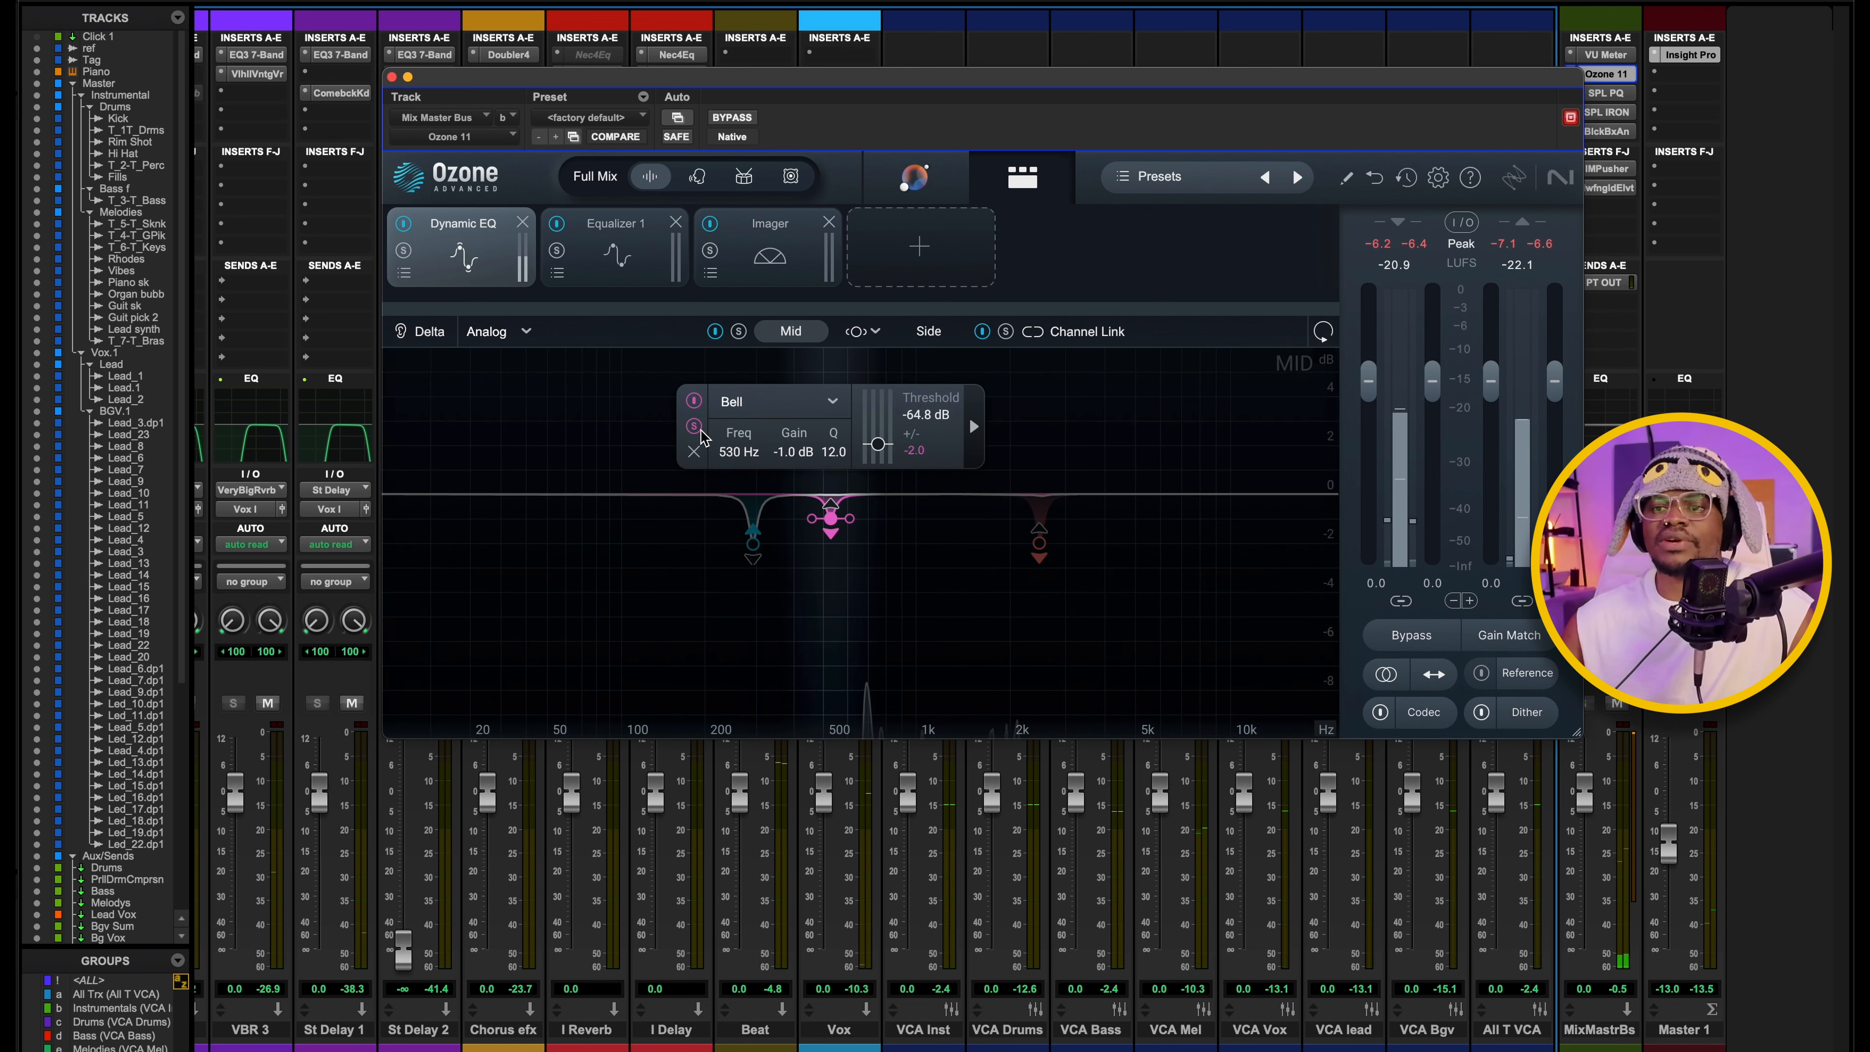
pyautogui.press('space')
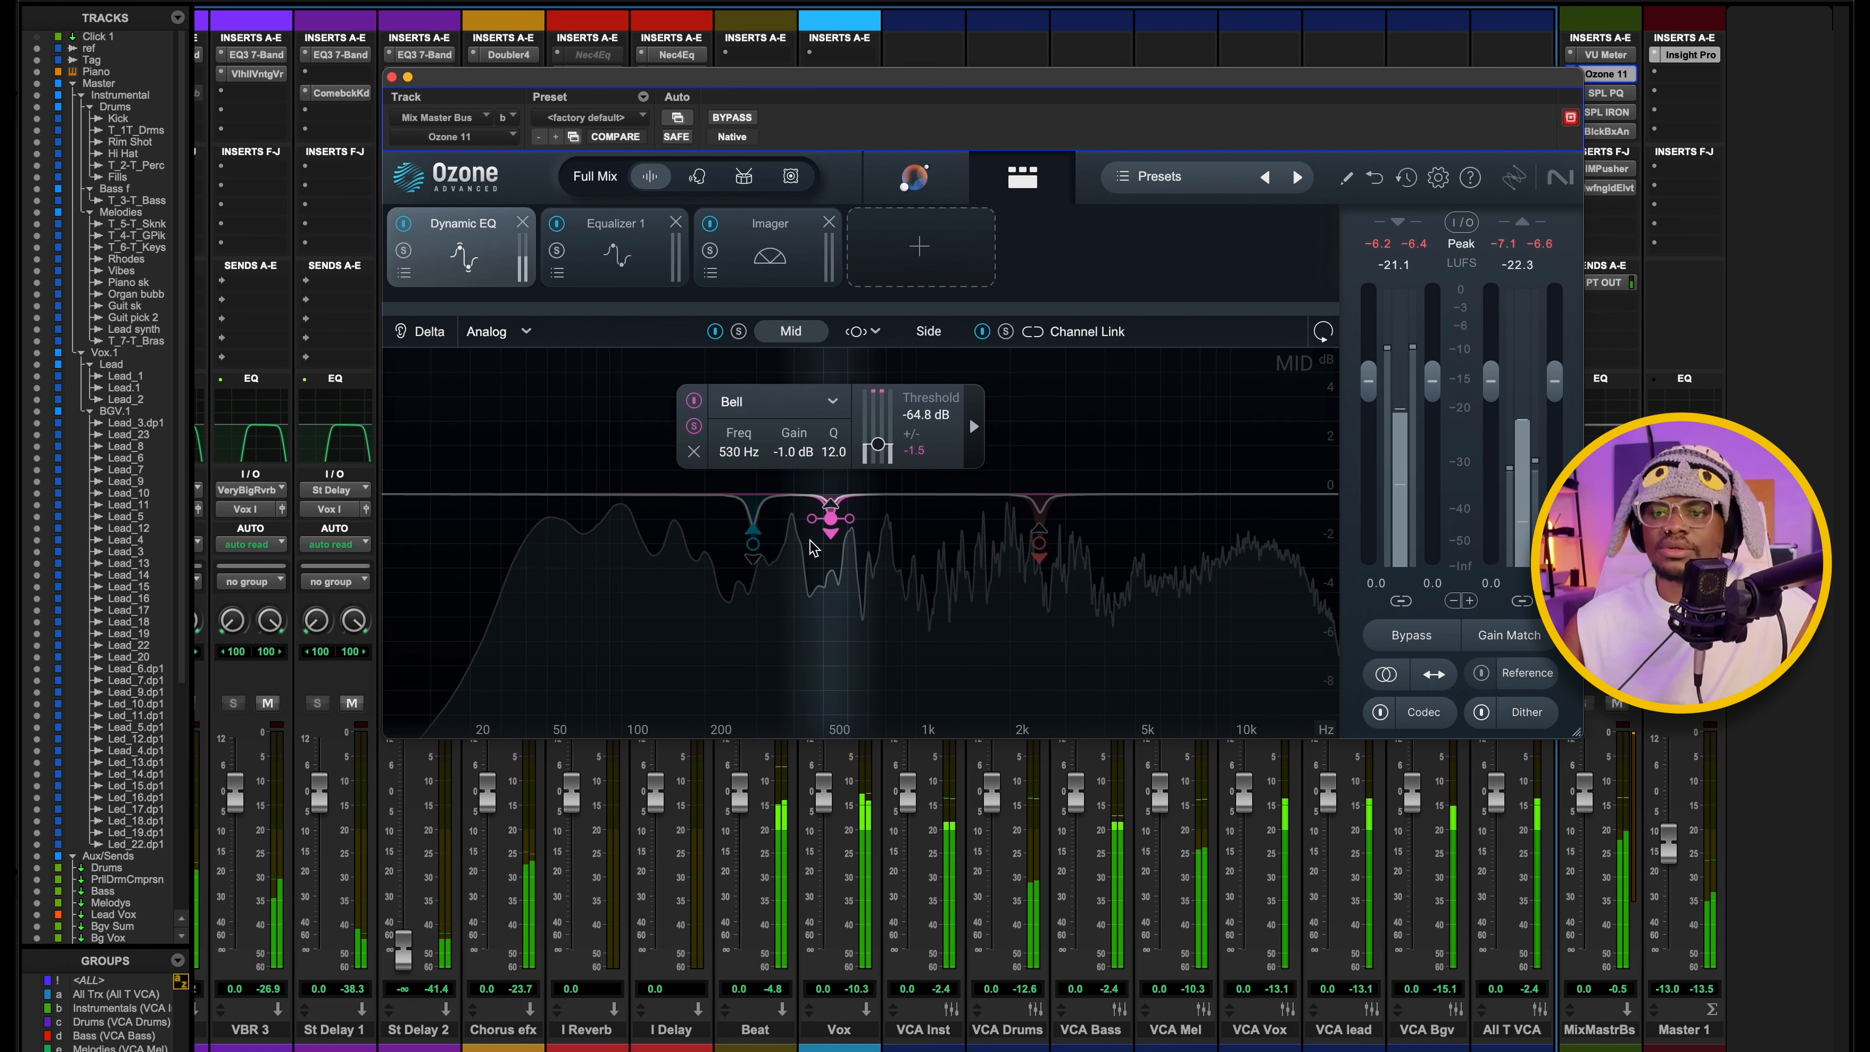
pyautogui.click(1039, 544)
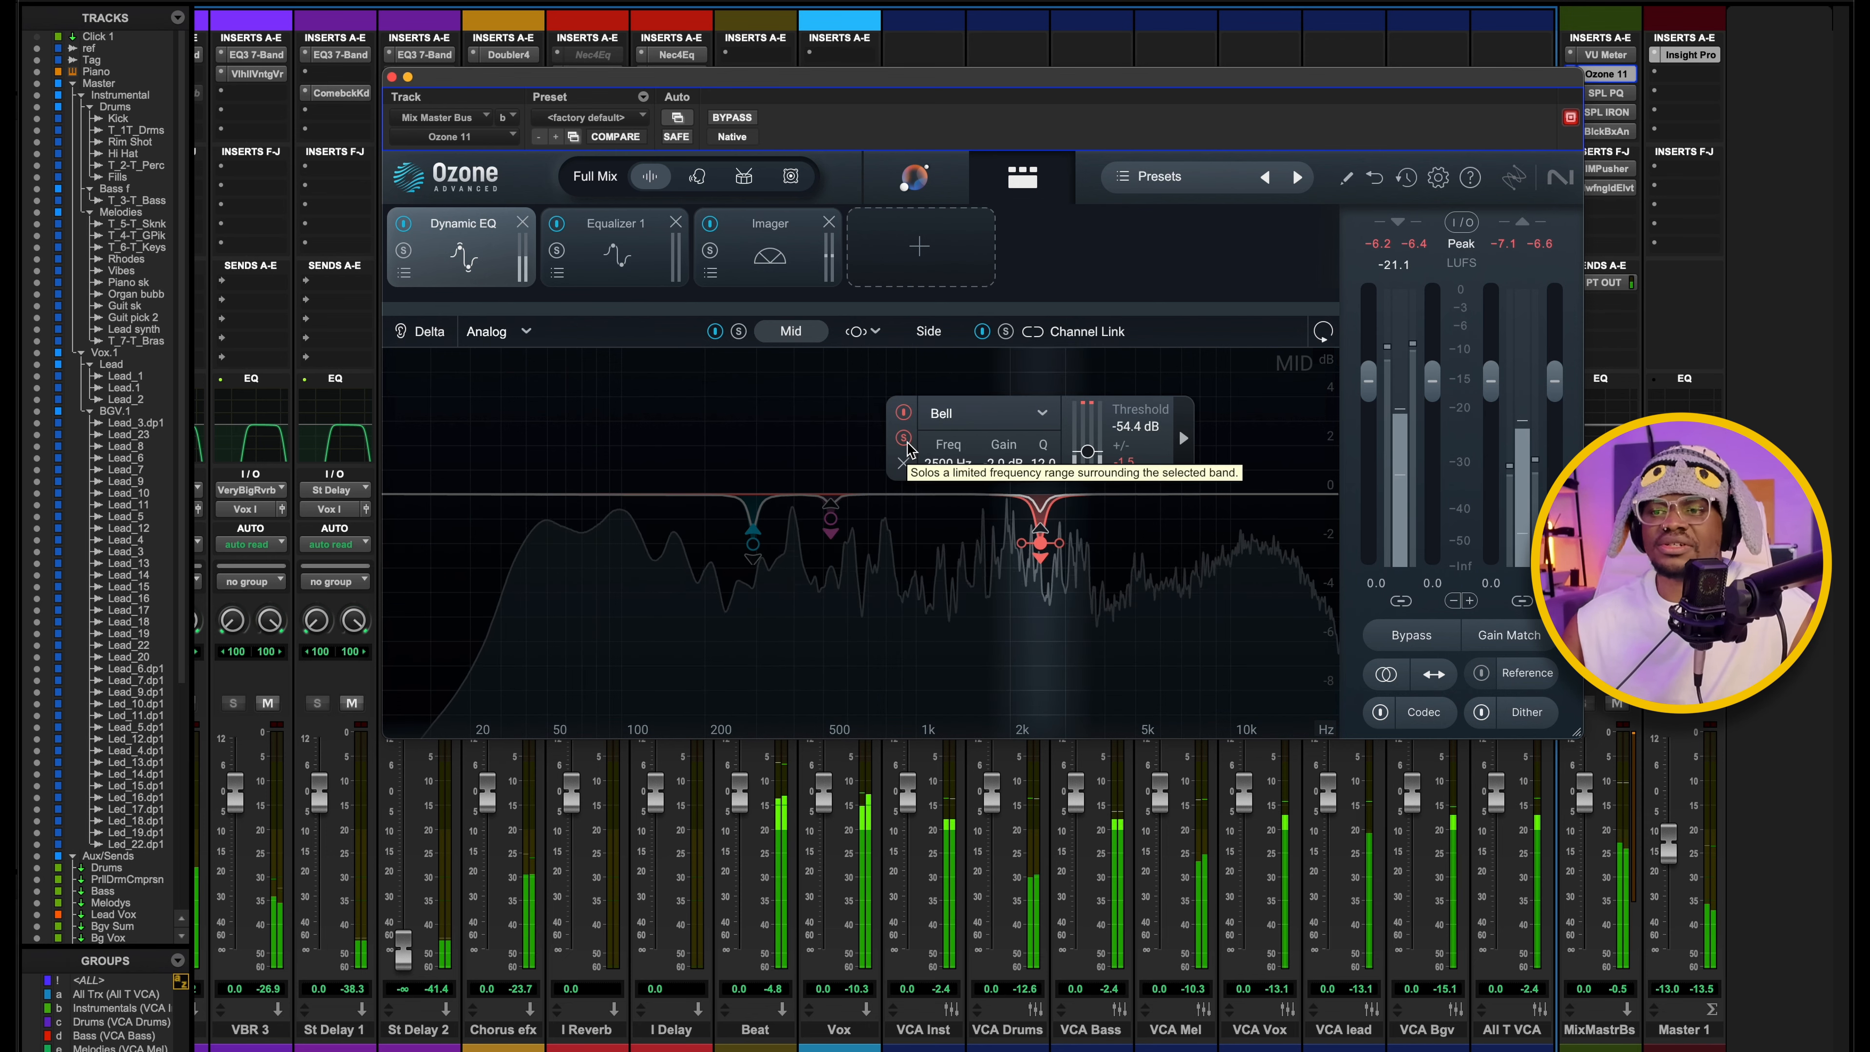
pyautogui.press('space')
pyautogui.click(863, 437)
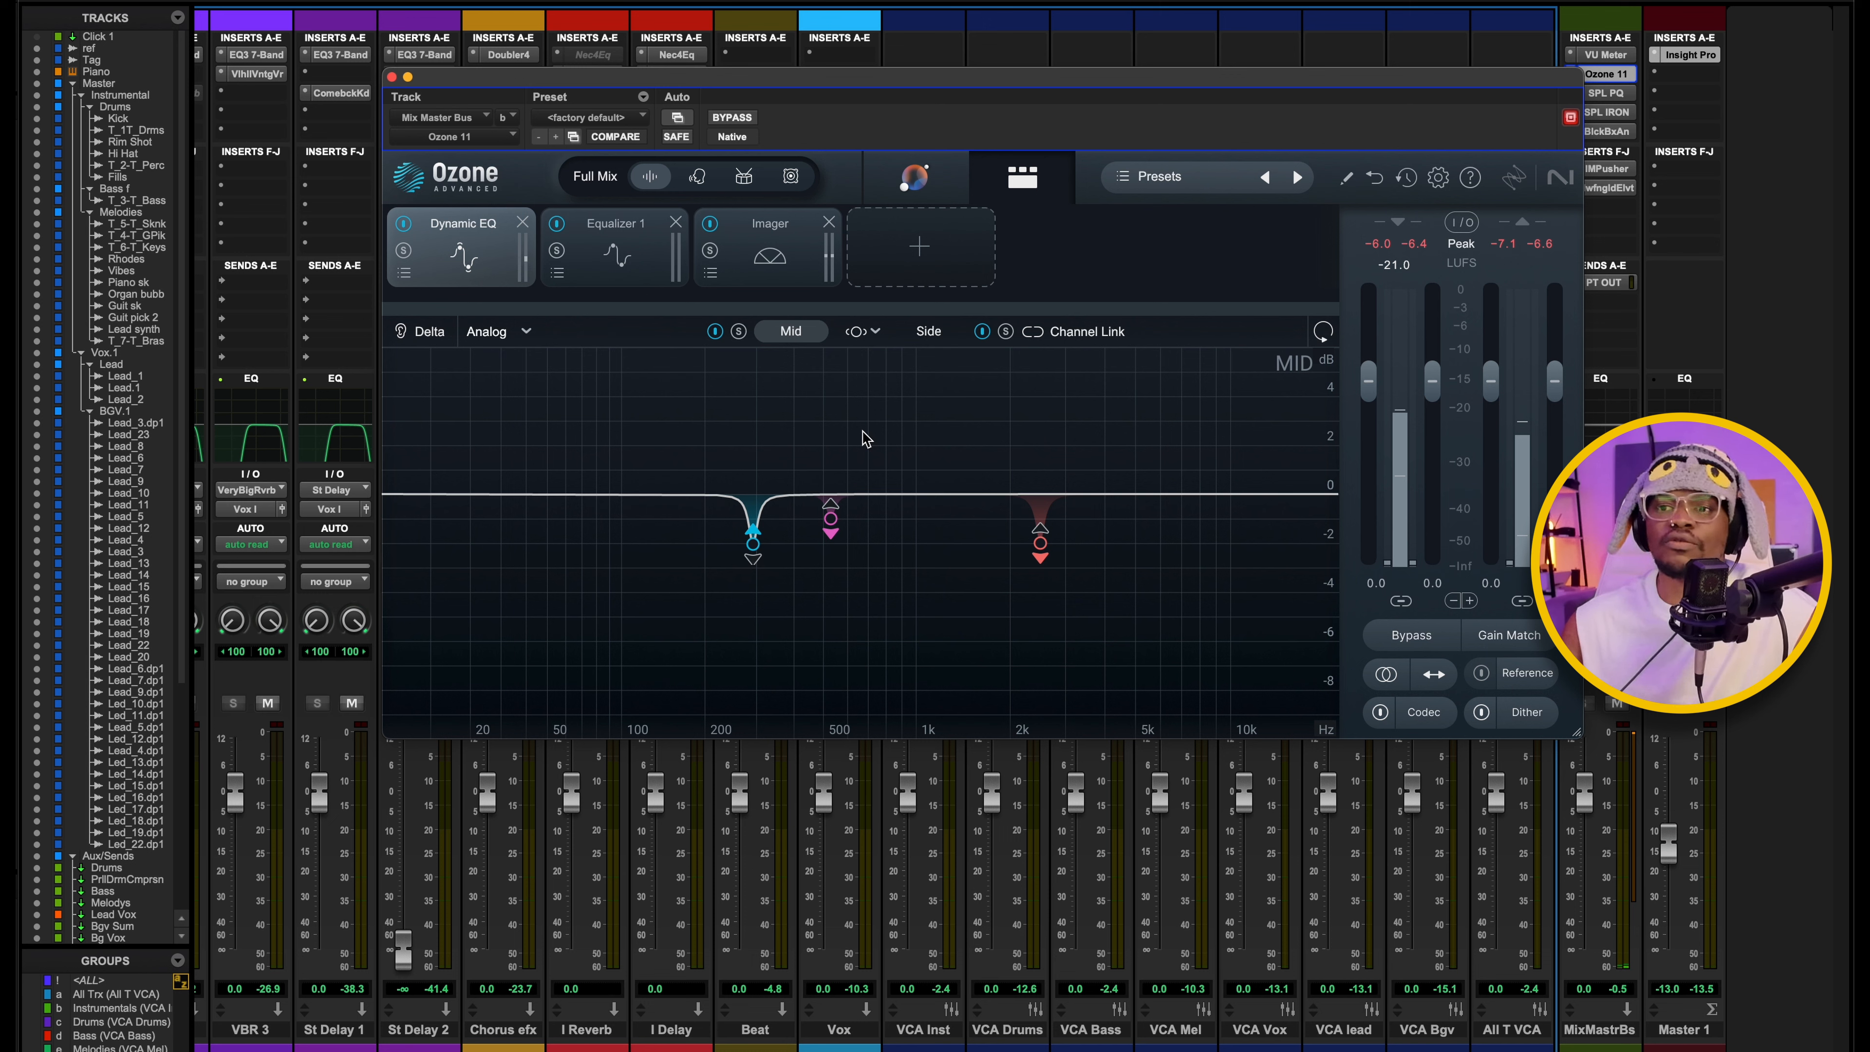
# Inspect Equalizer 1's 60 Hz bell boost and toggle its band solo on and off during playback.
pyautogui.click(591, 246)
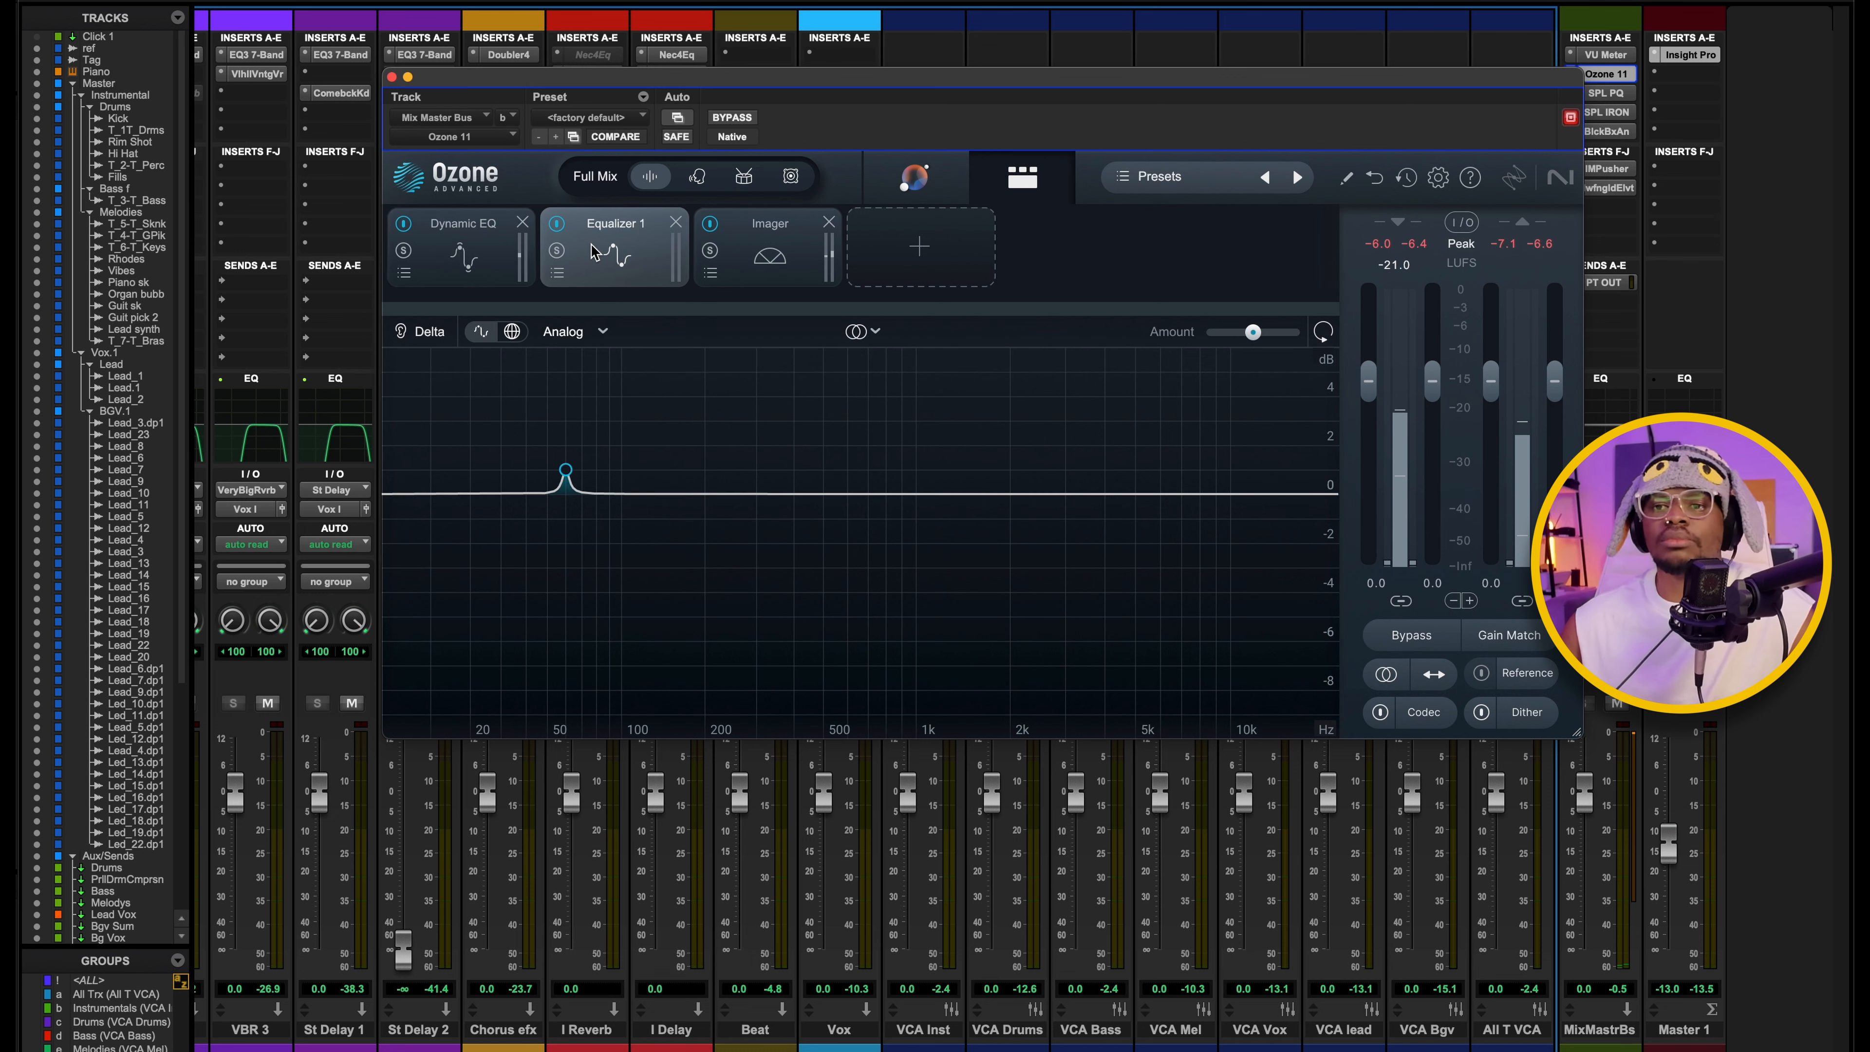
pyautogui.click(567, 469)
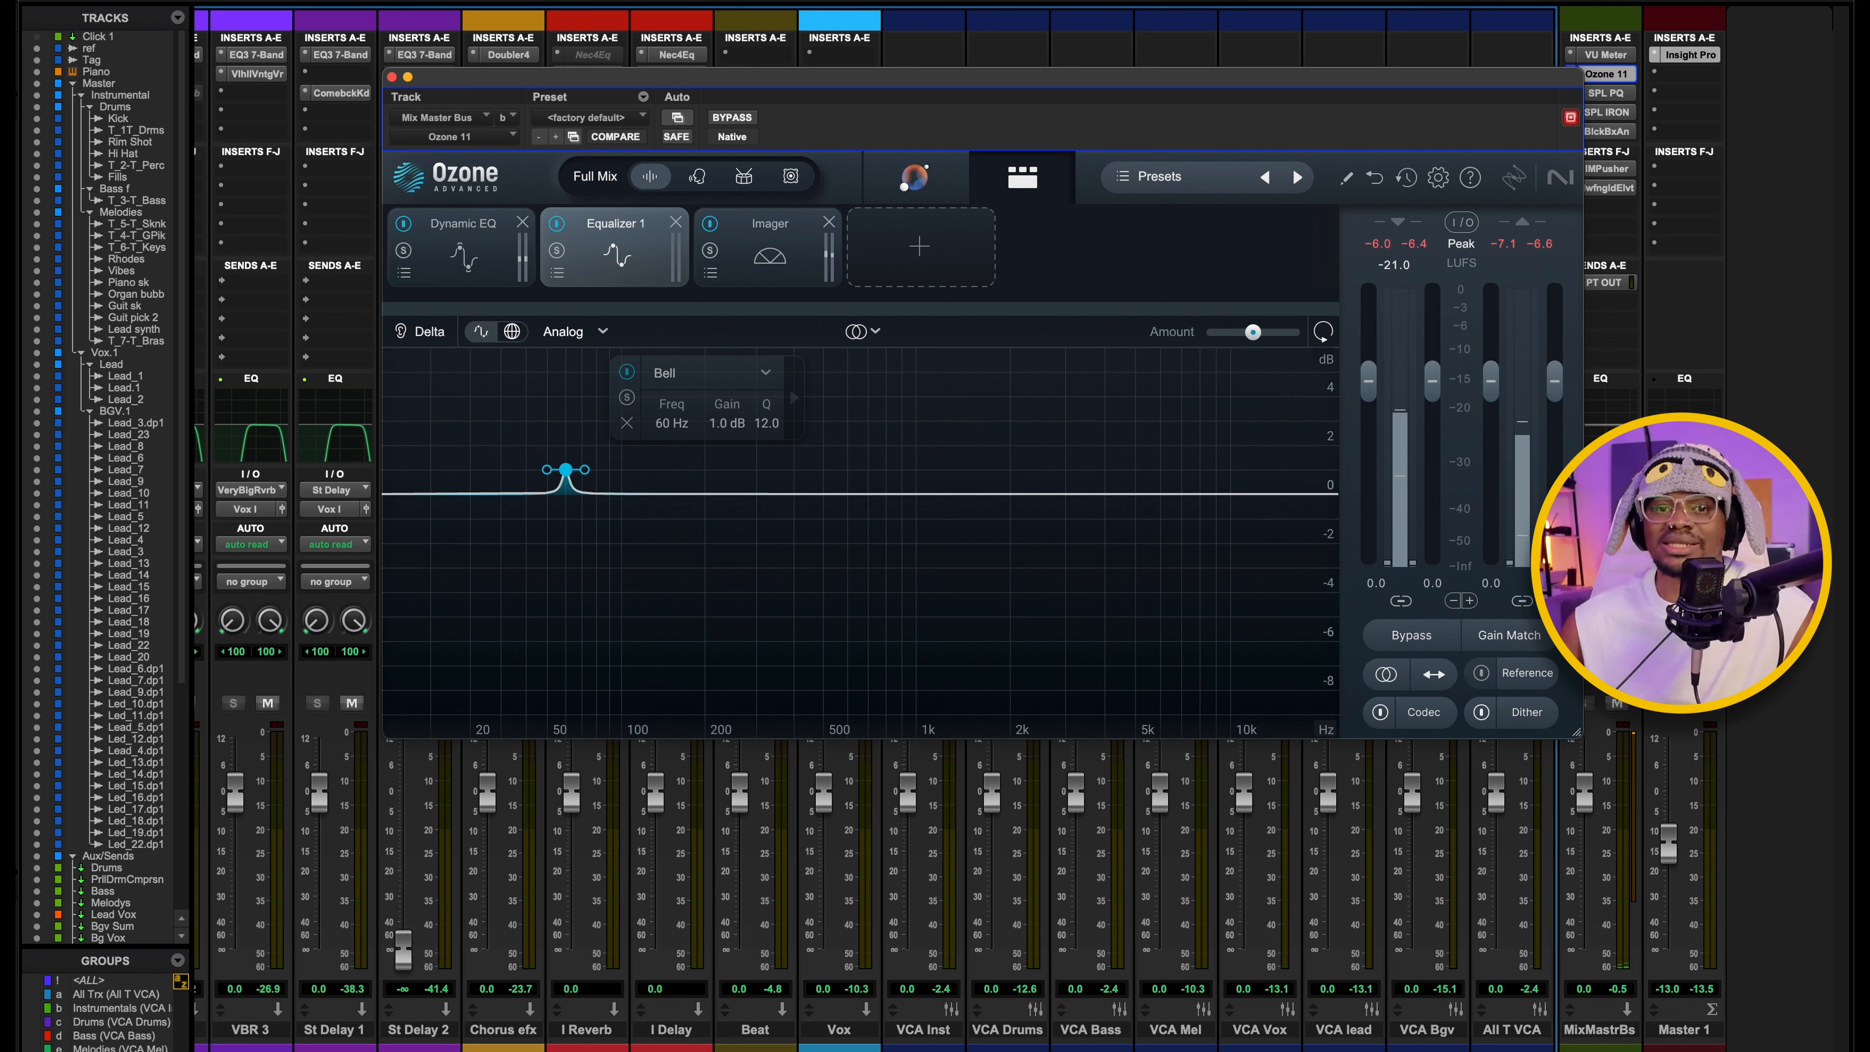
pyautogui.press('space')
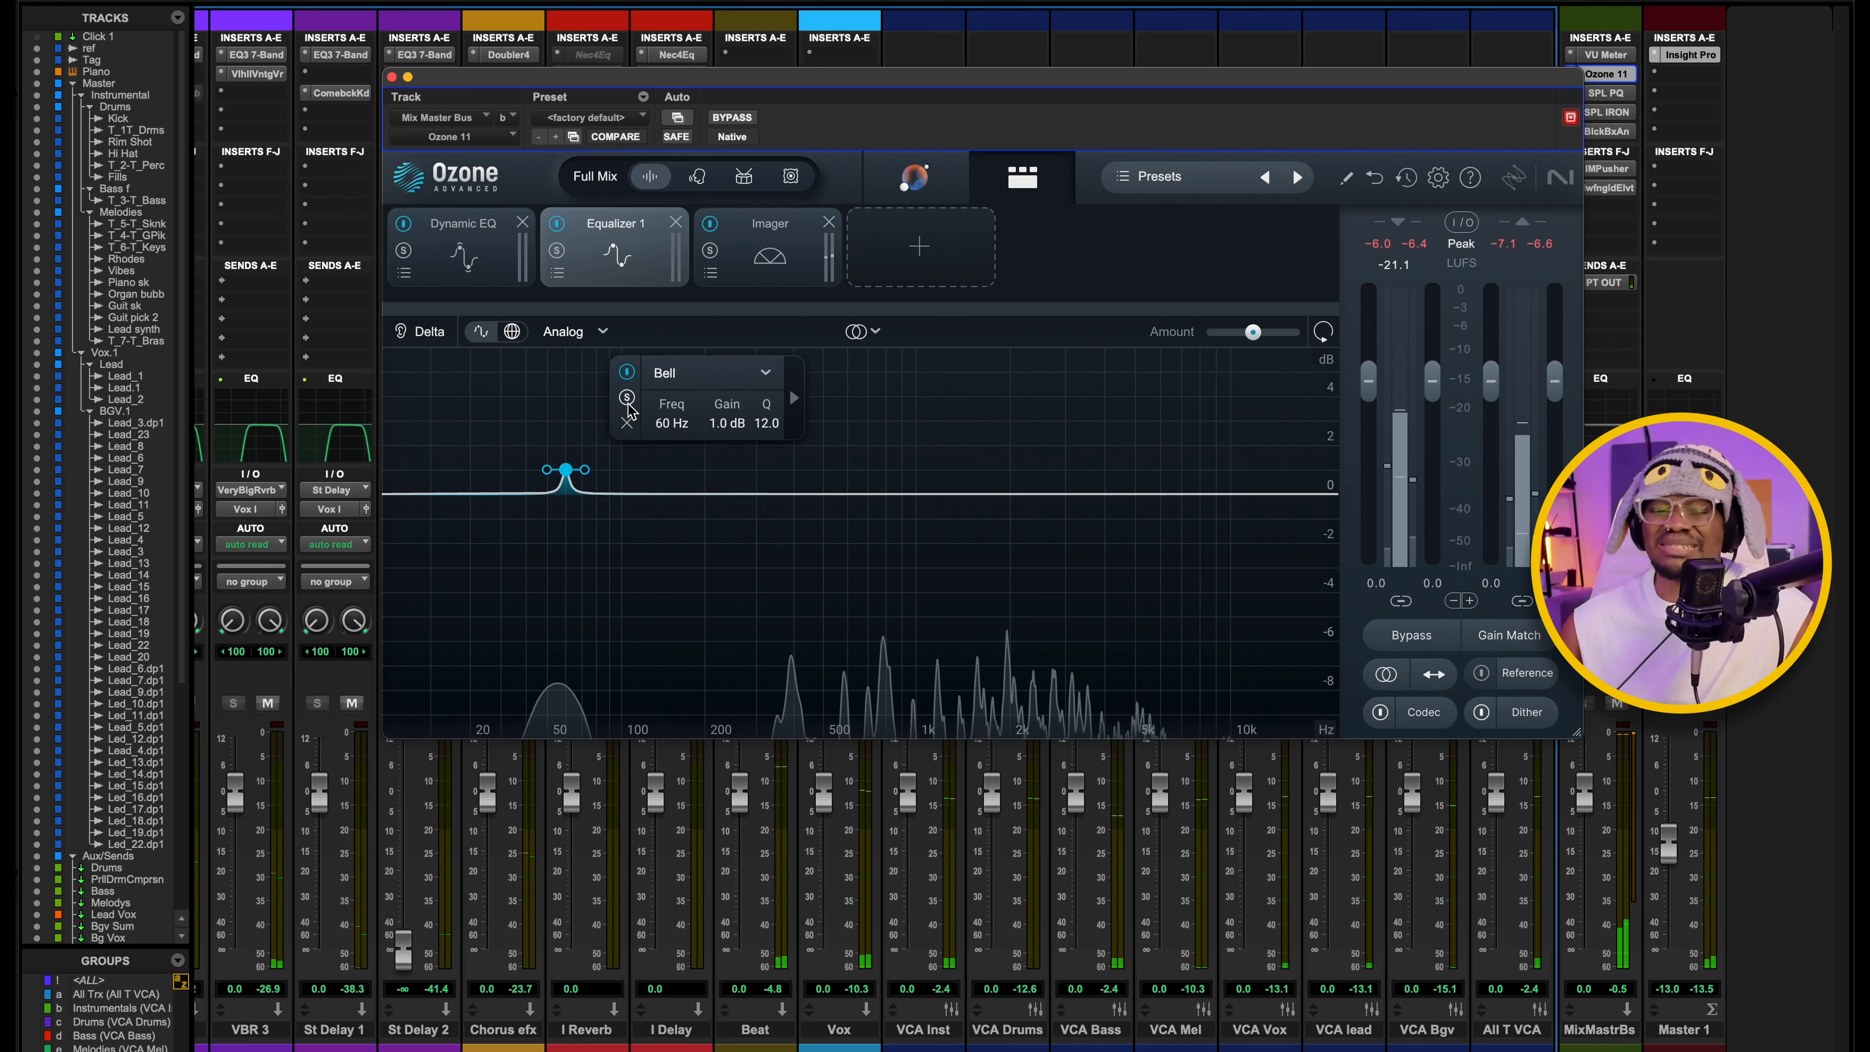
pyautogui.click(628, 399)
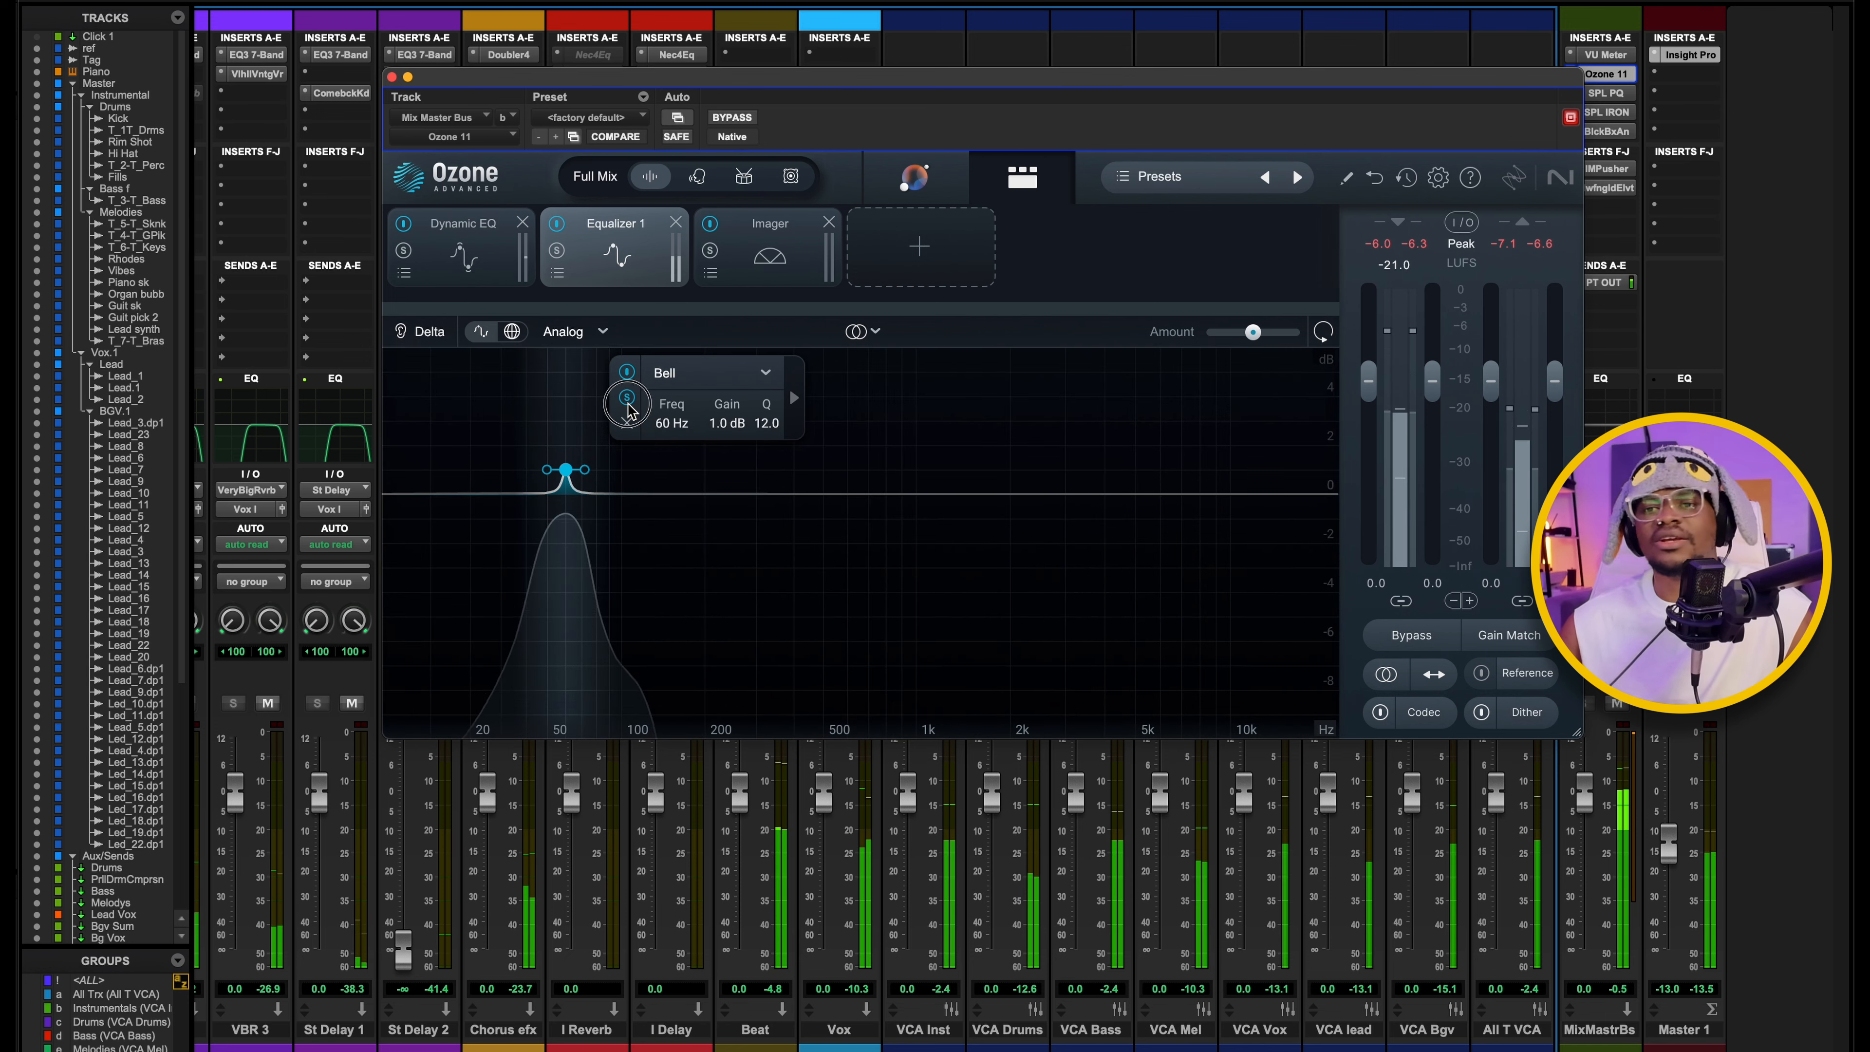
pyautogui.click(627, 400)
# Switch the Imager to its crossover band view and play the mix to check the stereo width per band.
pyautogui.click(769, 247)
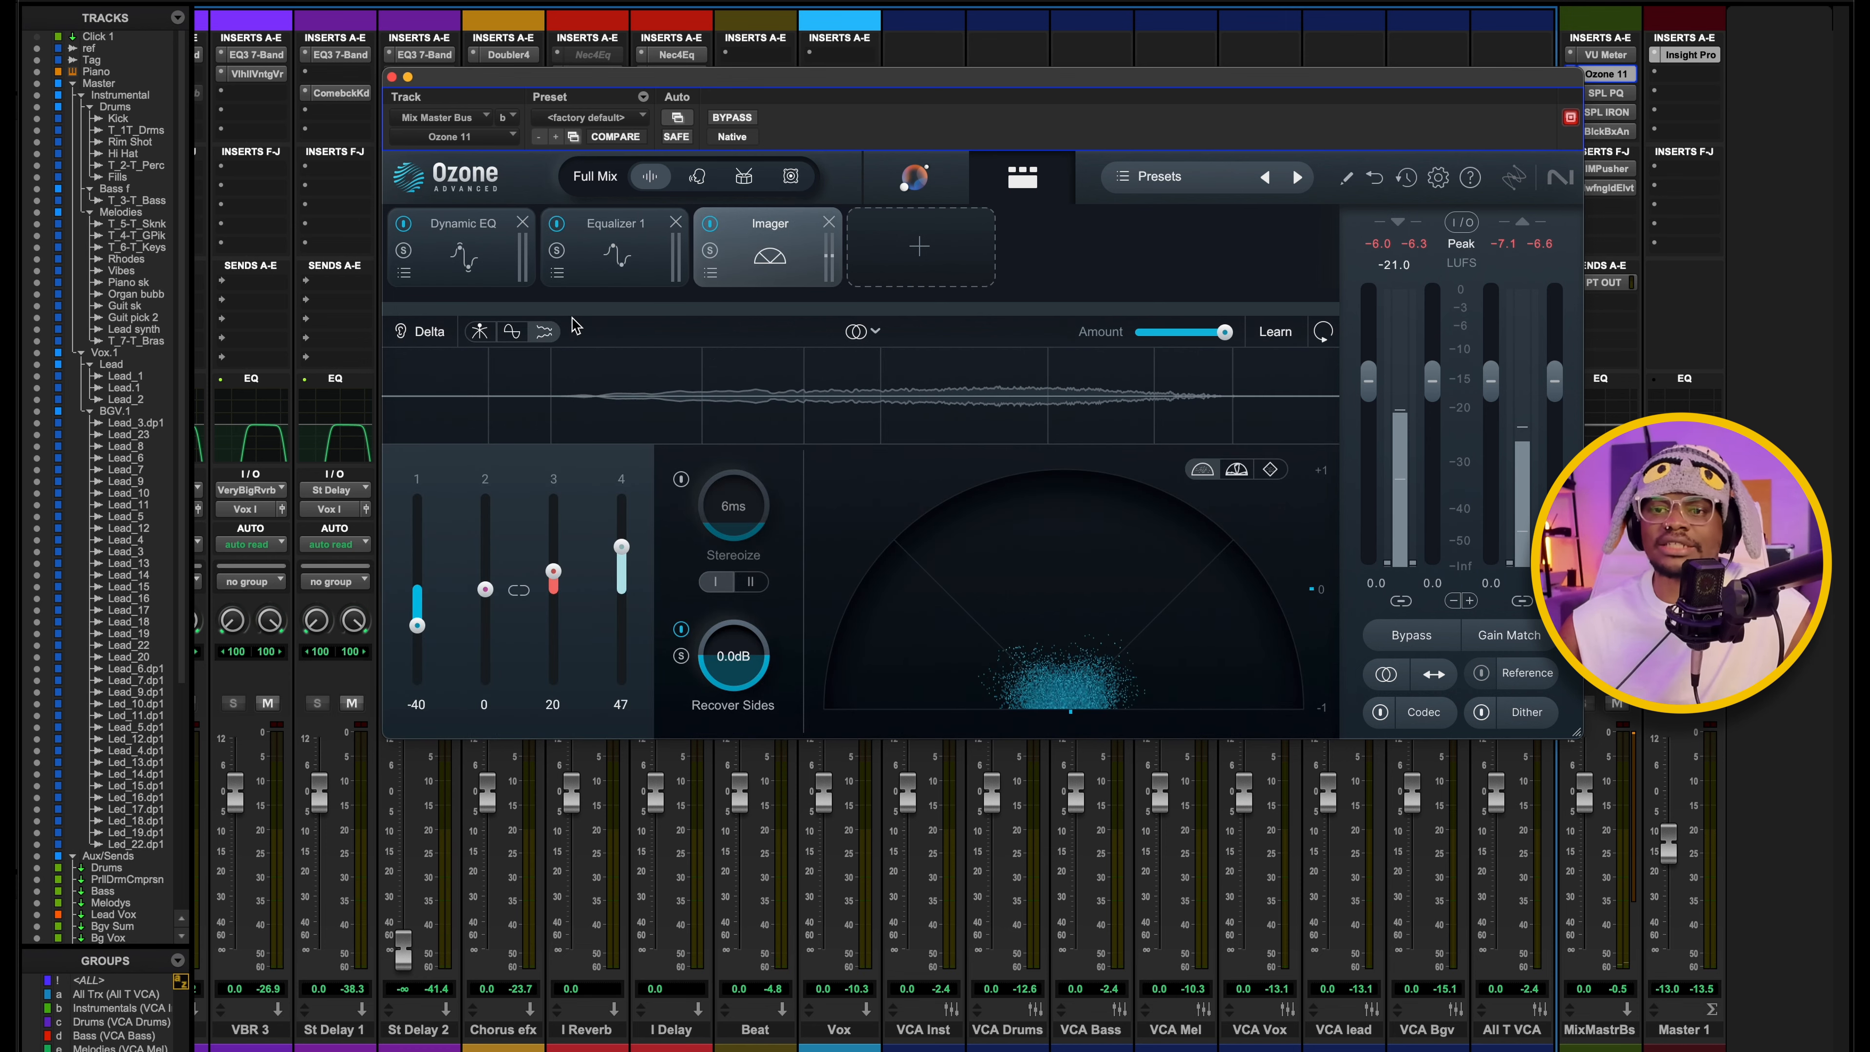
pyautogui.click(479, 332)
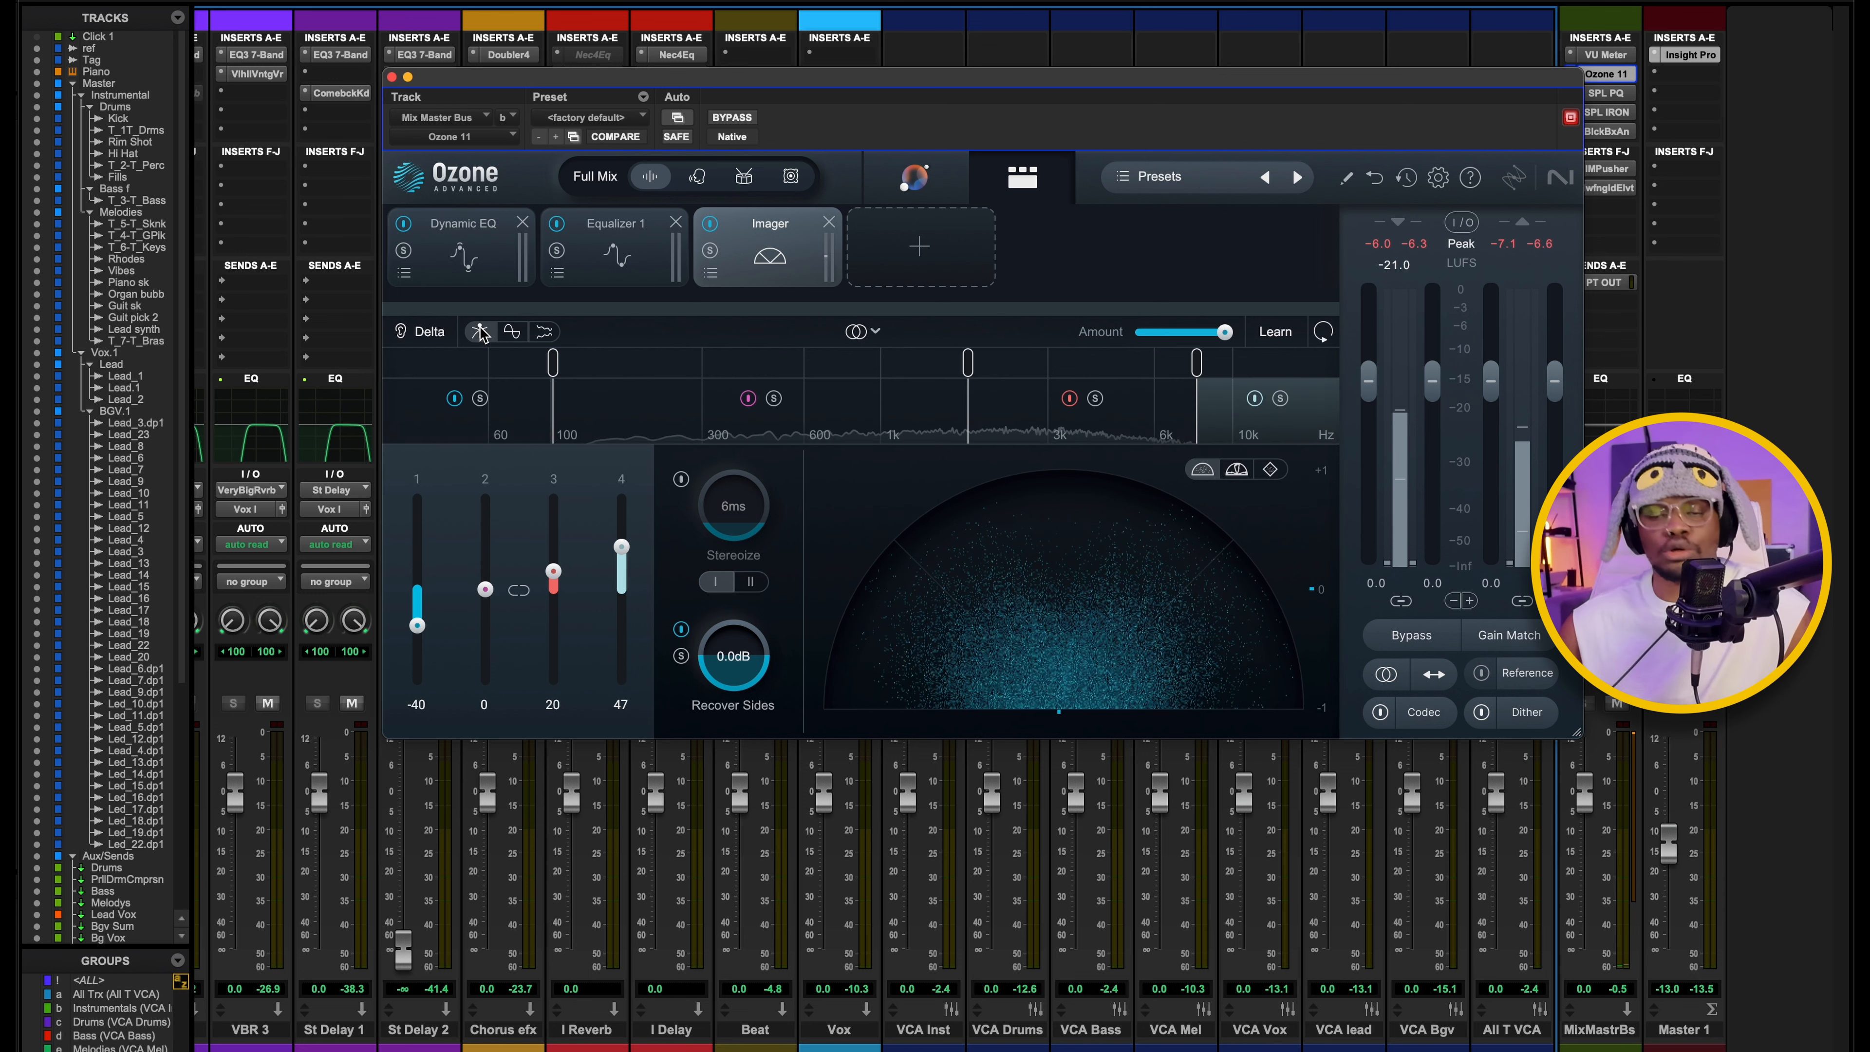
pyautogui.click(908, 385)
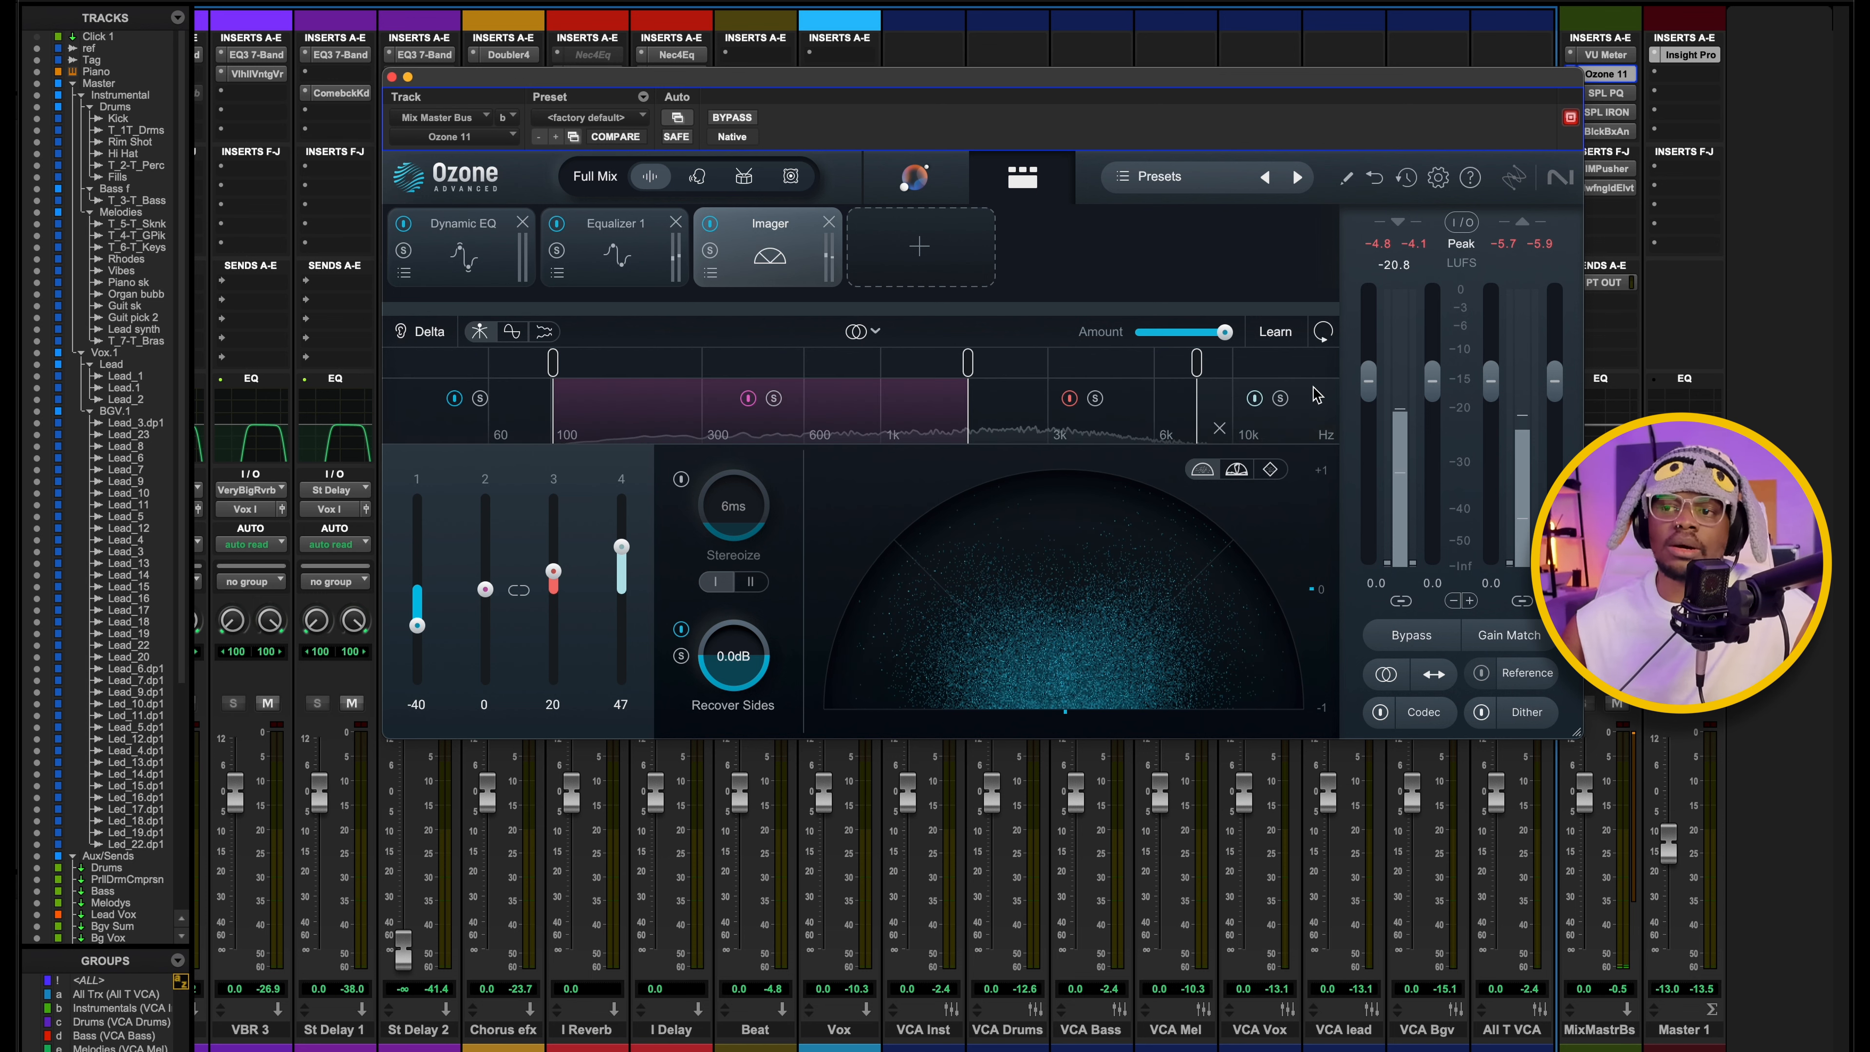
pyautogui.press('space')
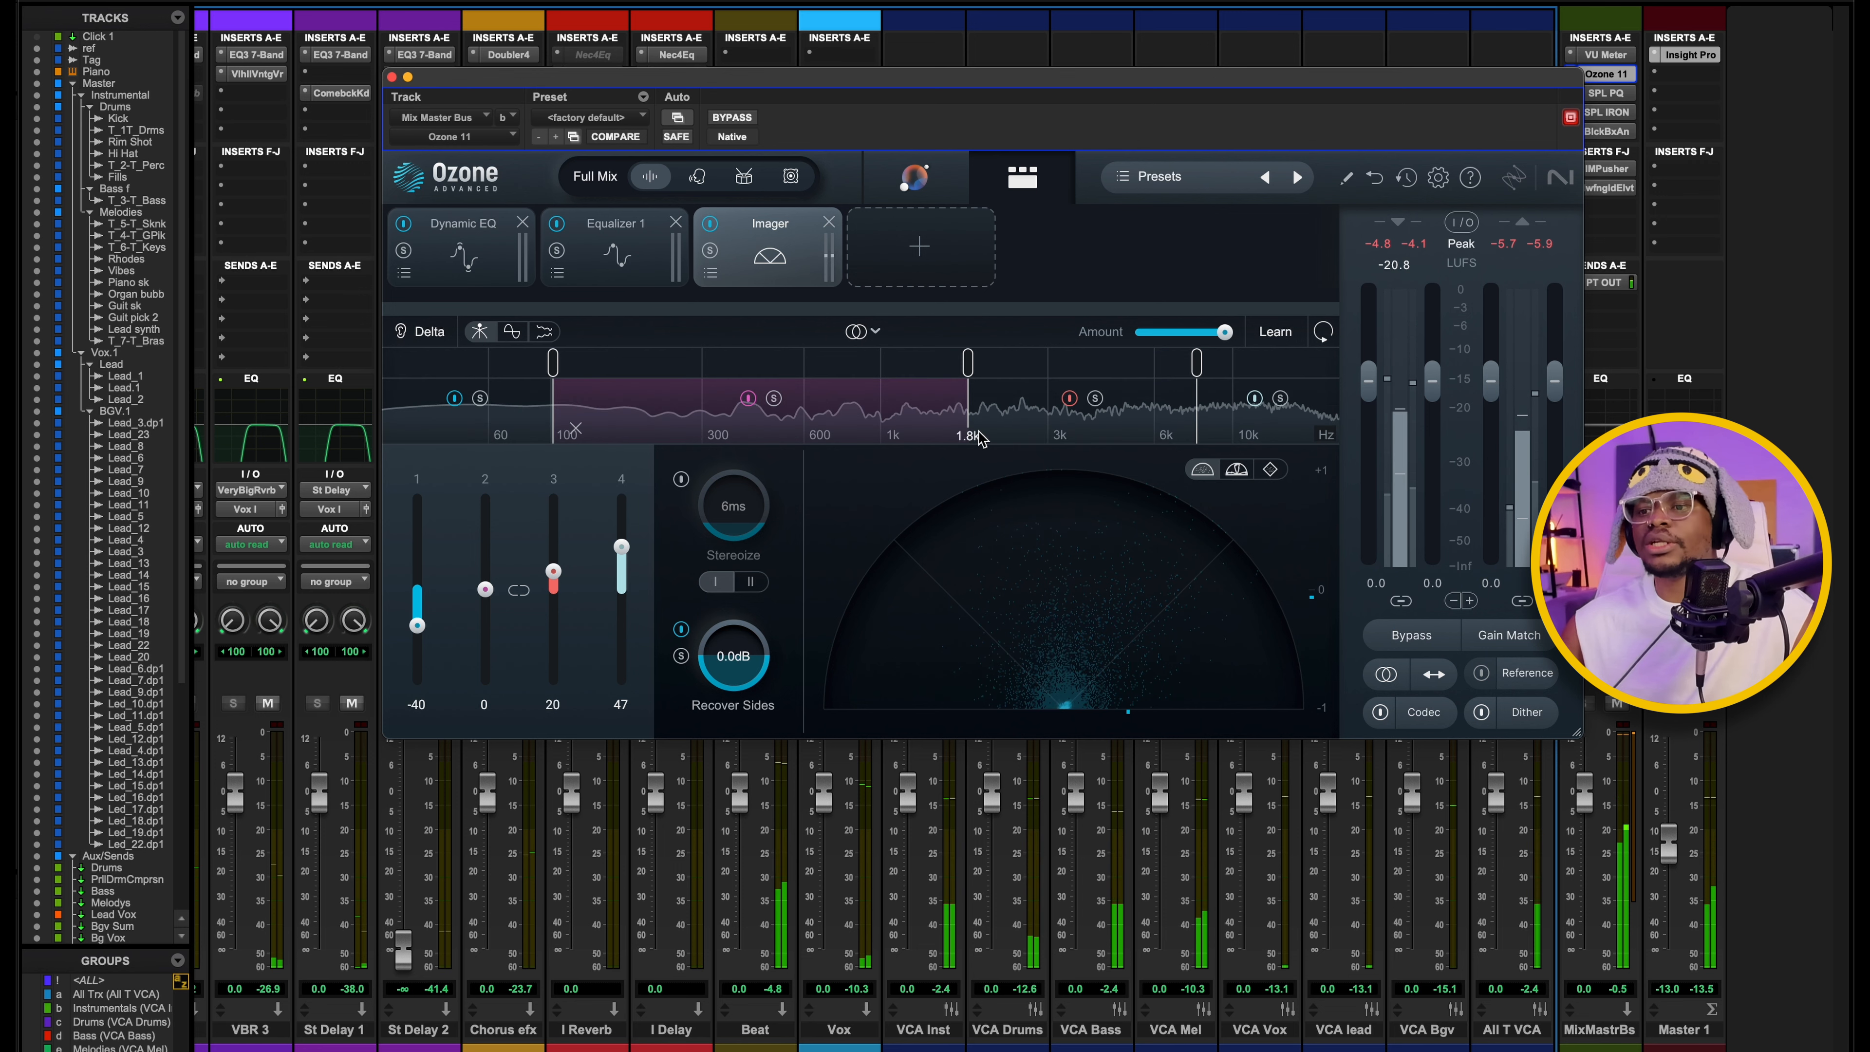
pyautogui.press('space')
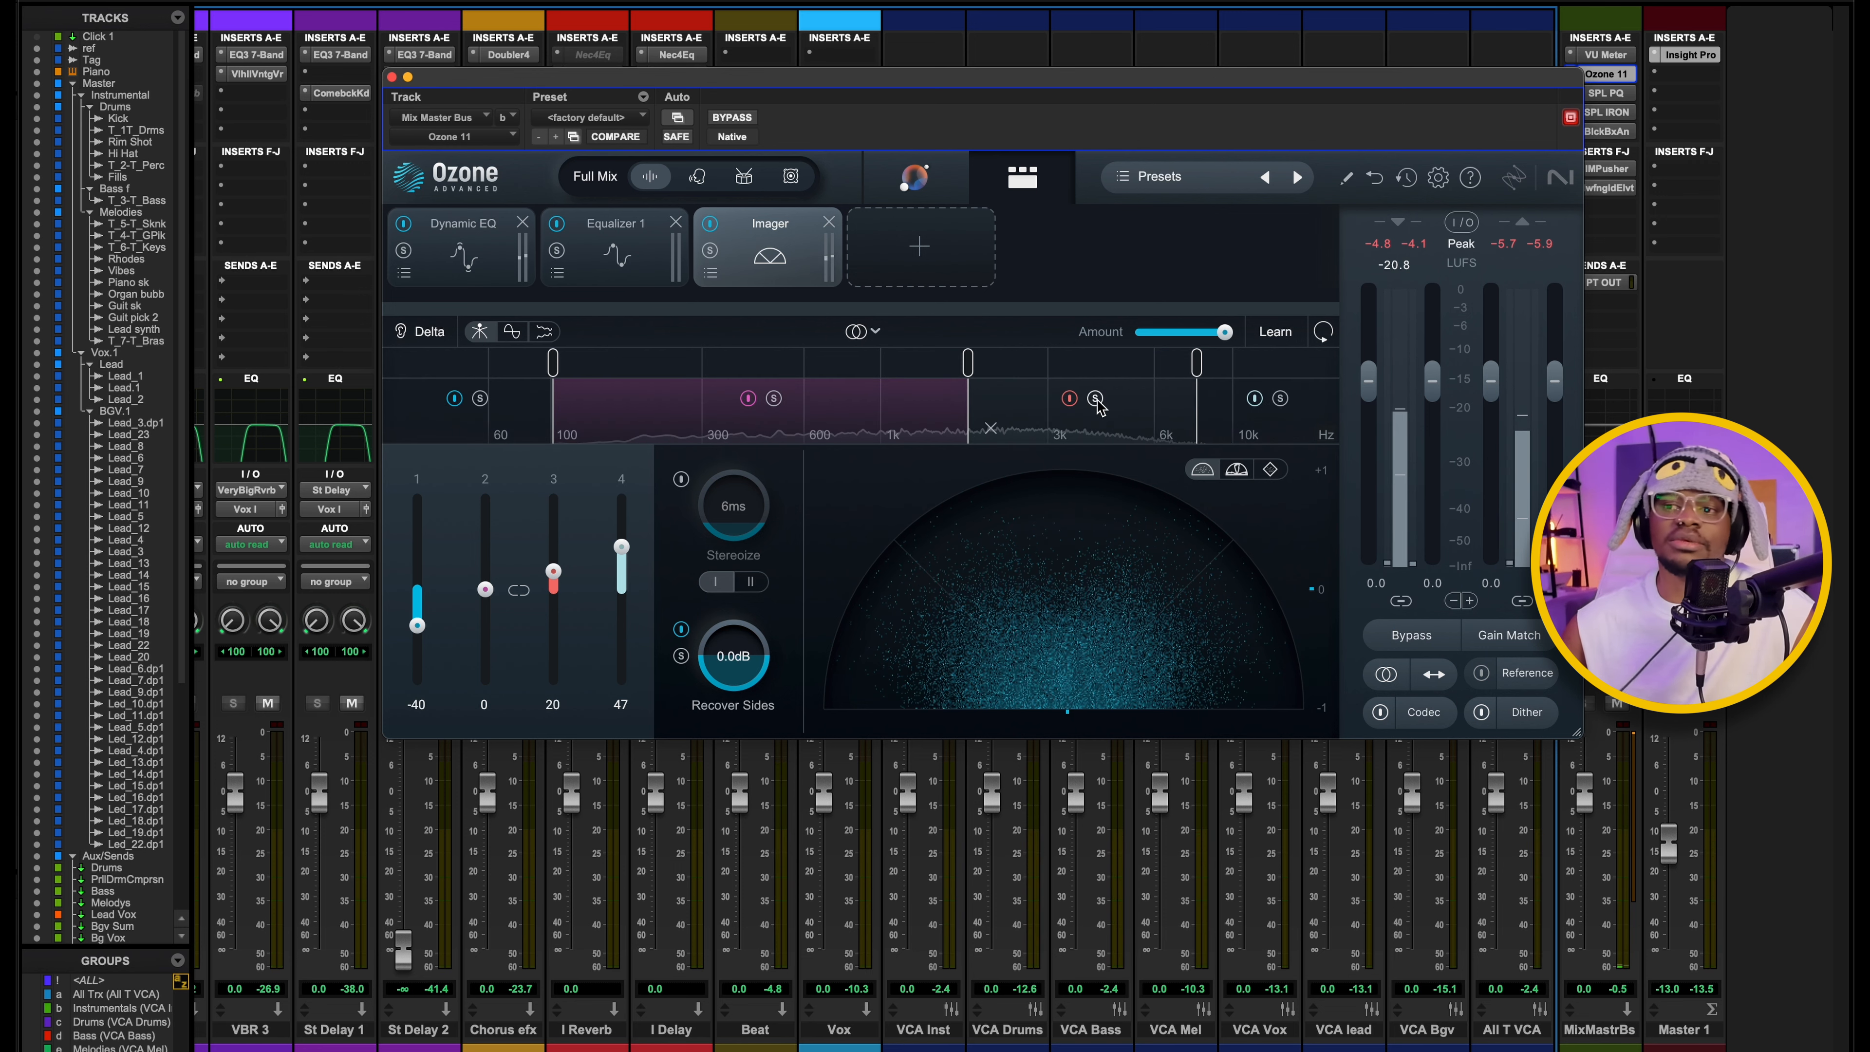
pyautogui.press('space')
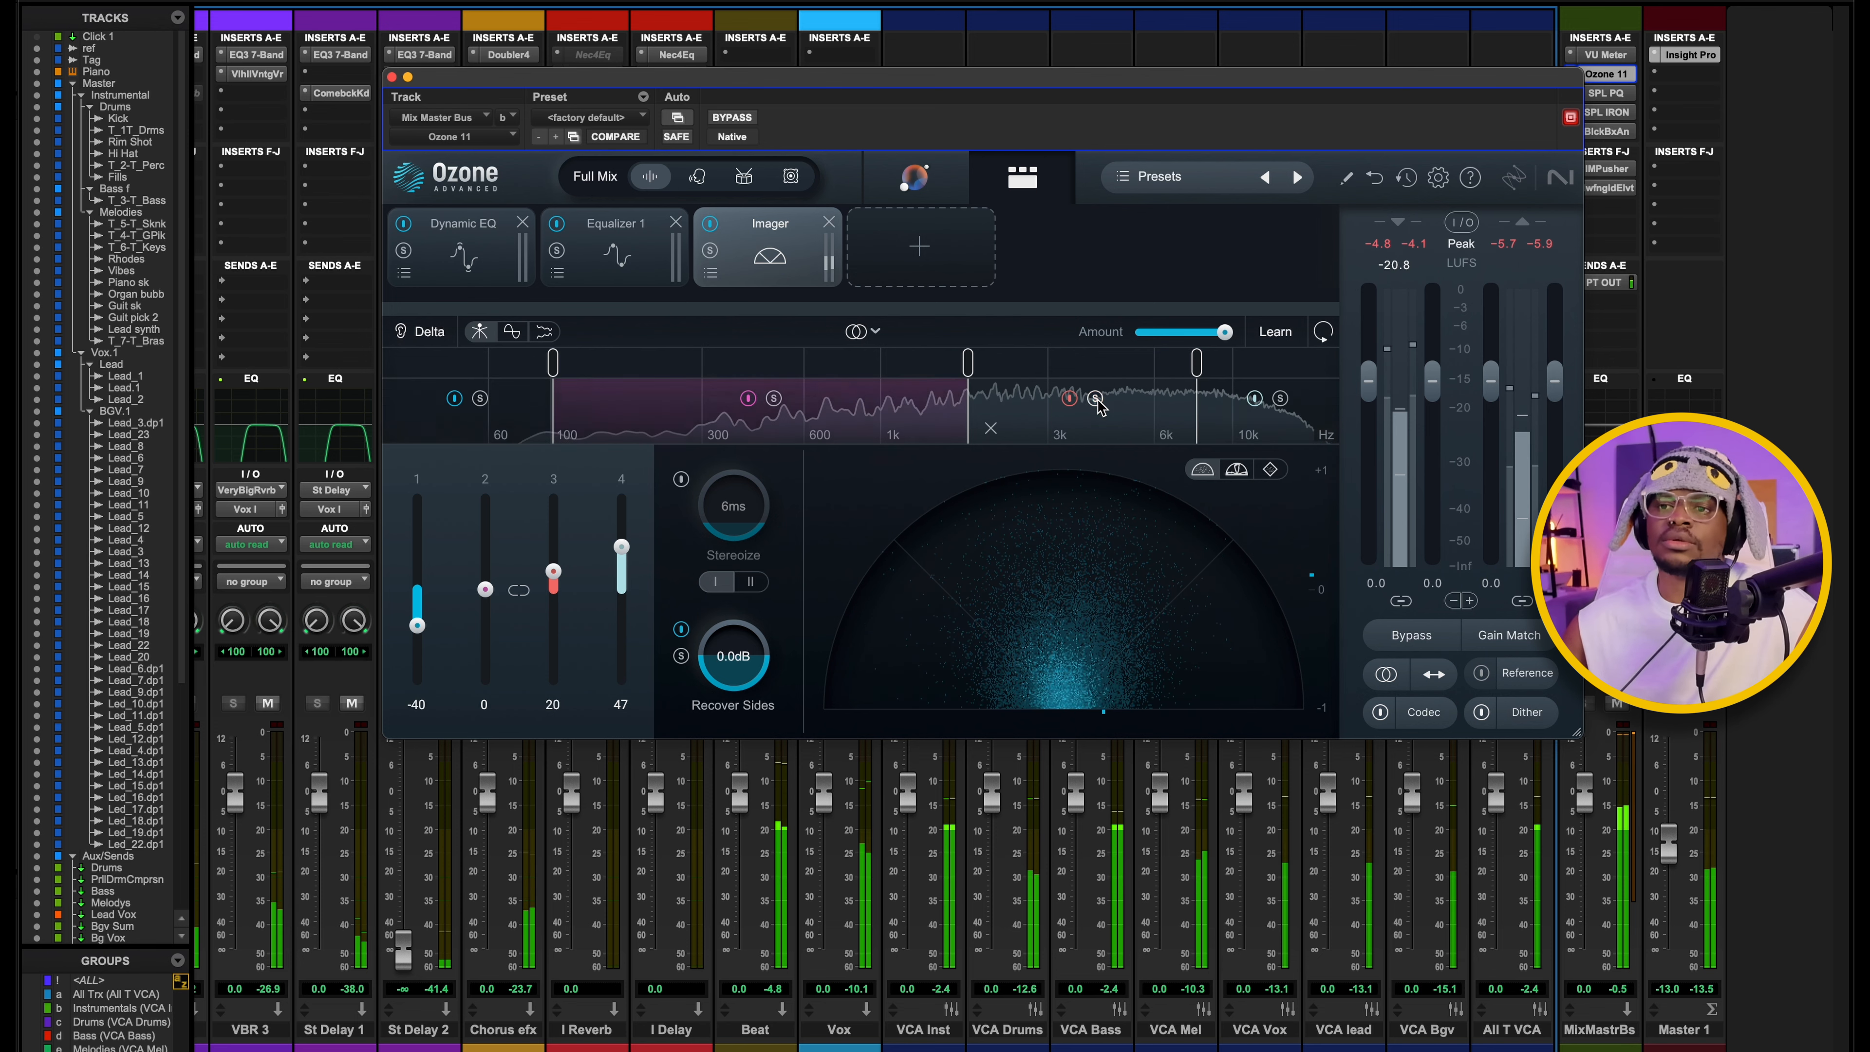
# Audition the Imager's second band, from about 100 Hz to 1.8 kHz, and its lowest band in solo.
pyautogui.click(775, 399)
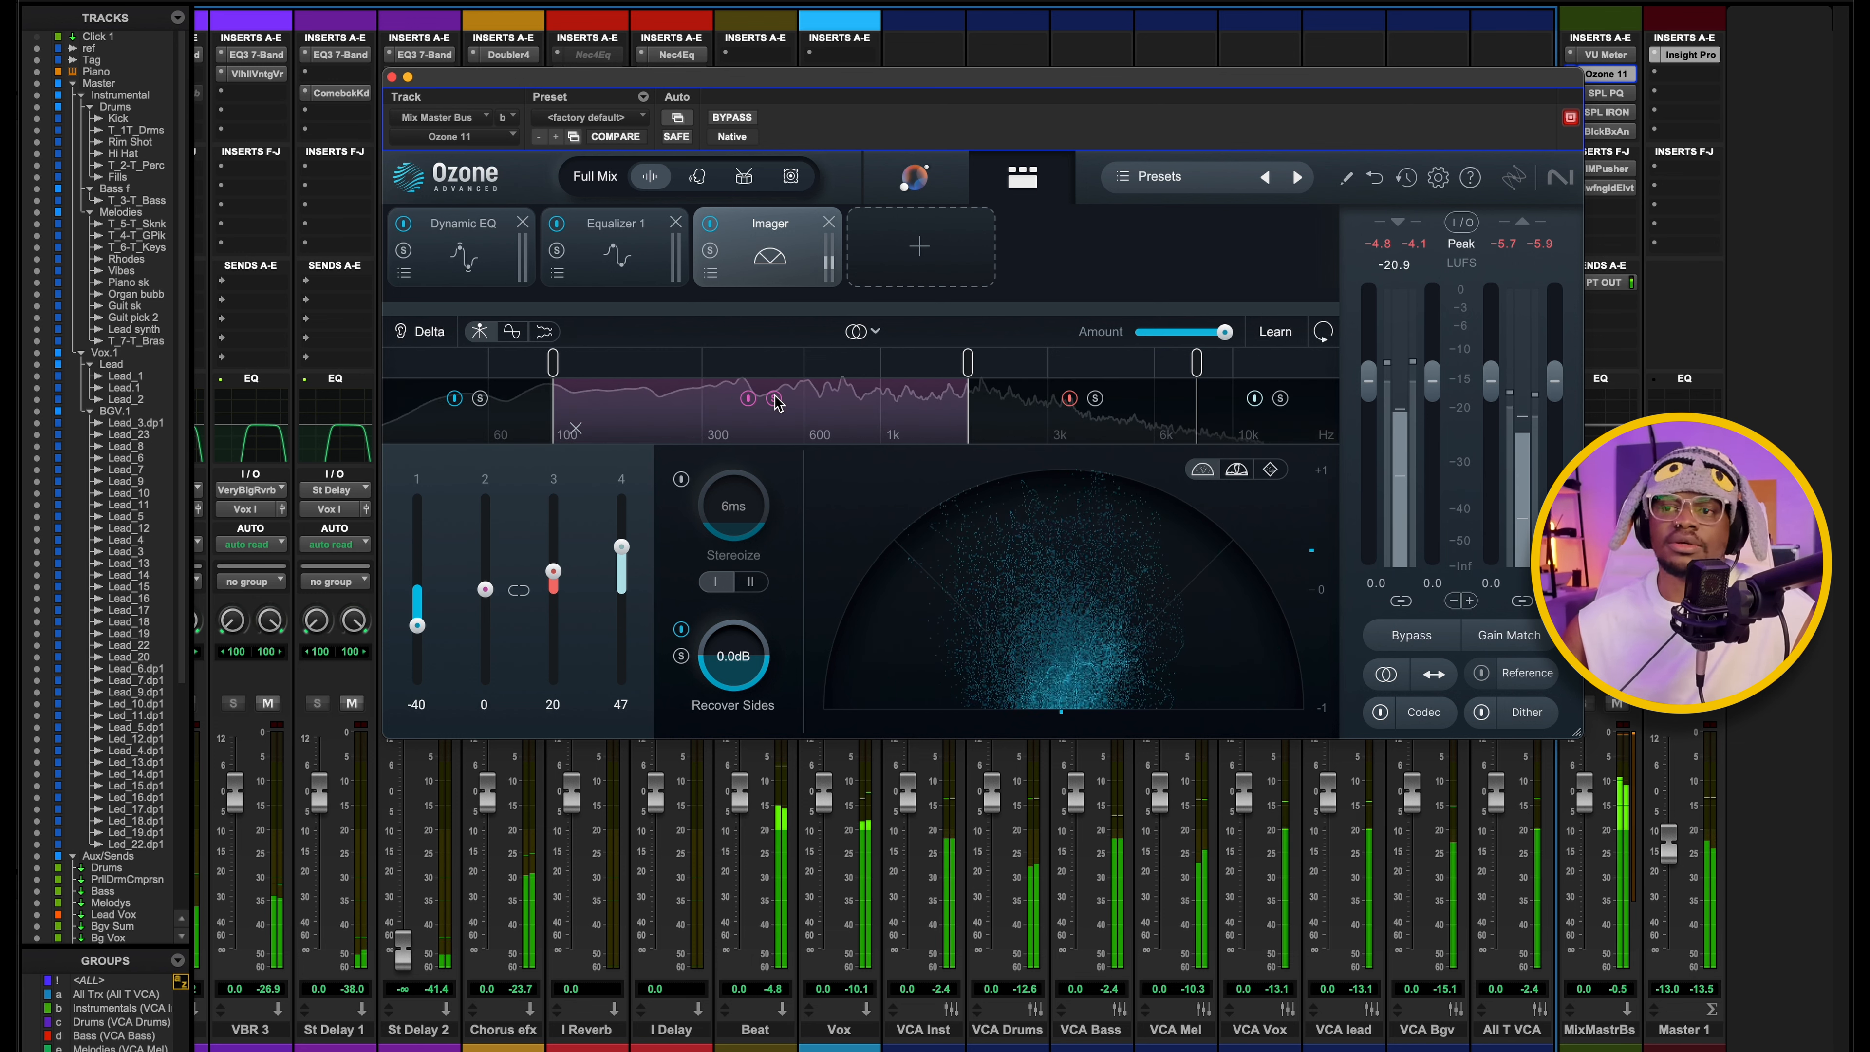
pyautogui.click(476, 404)
pyautogui.click(481, 398)
pyautogui.press('space')
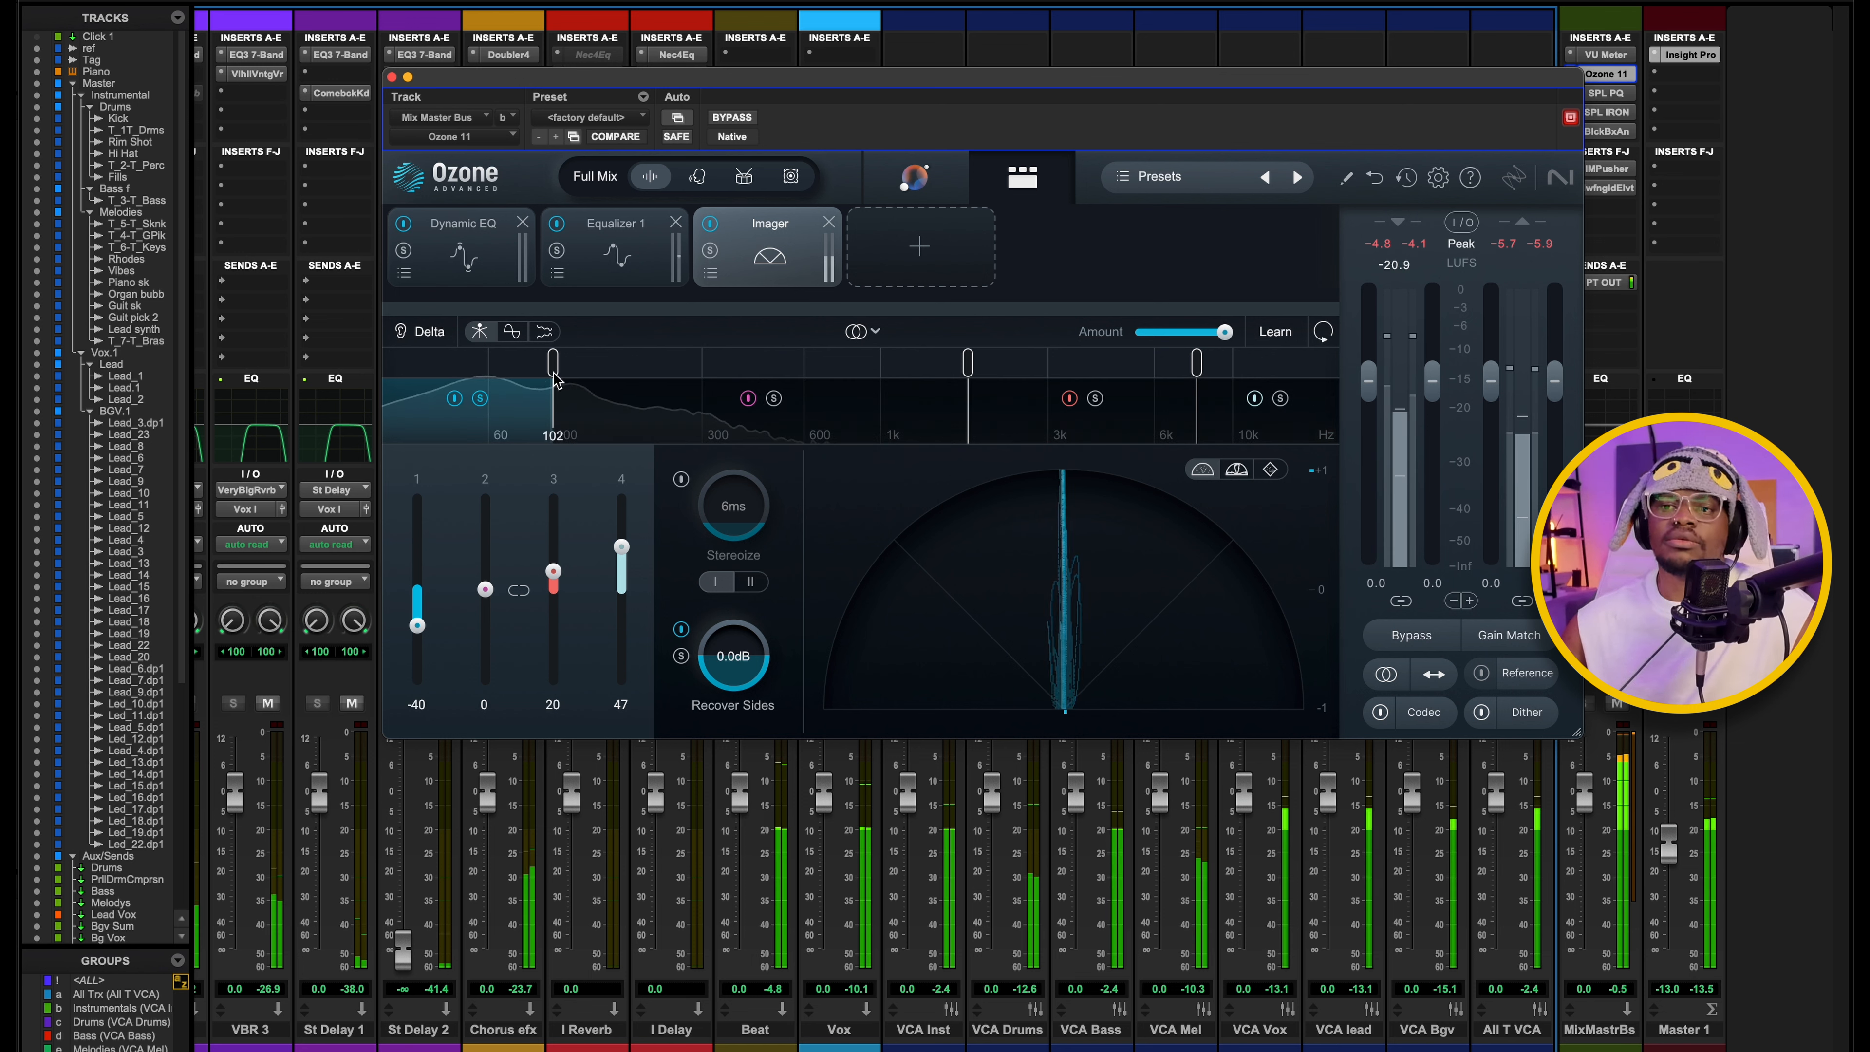
# Solo the Imager's lowest band again during playback to check how narrow it is, then release the solo.
pyautogui.press('space')
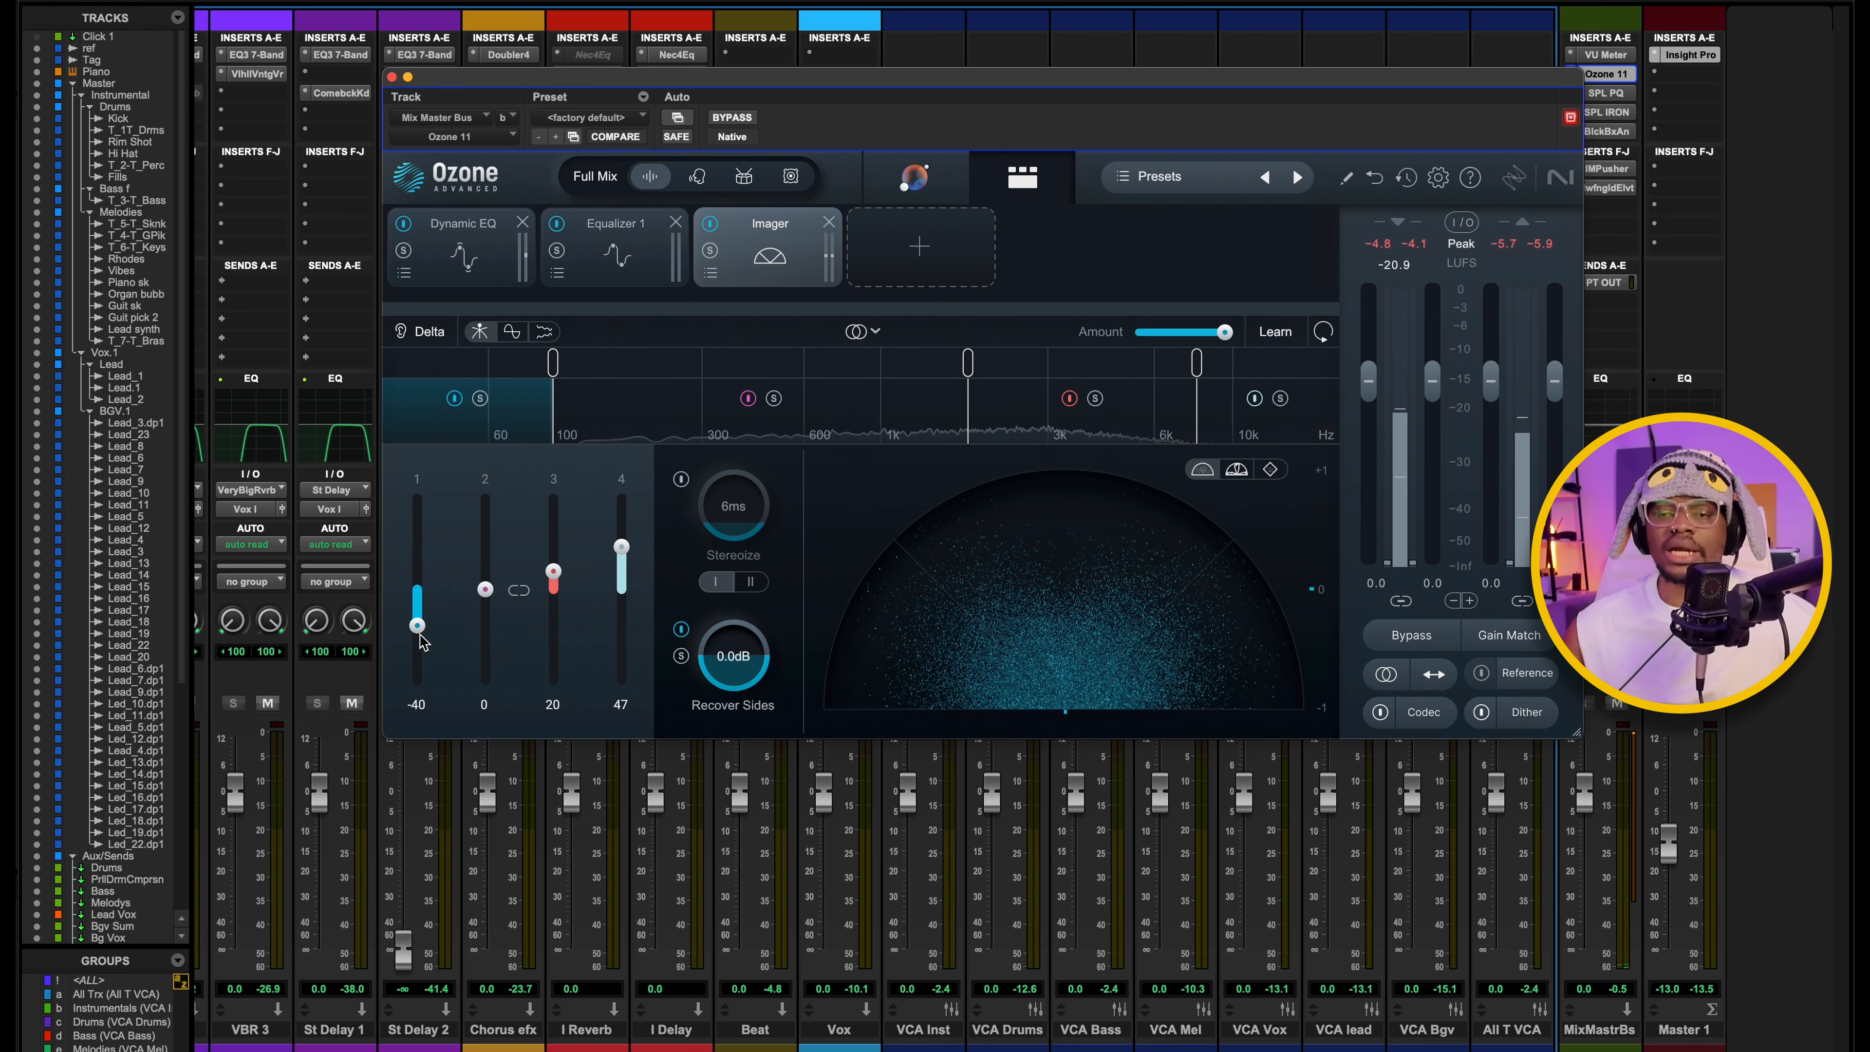
pyautogui.click(481, 397)
pyautogui.press('space')
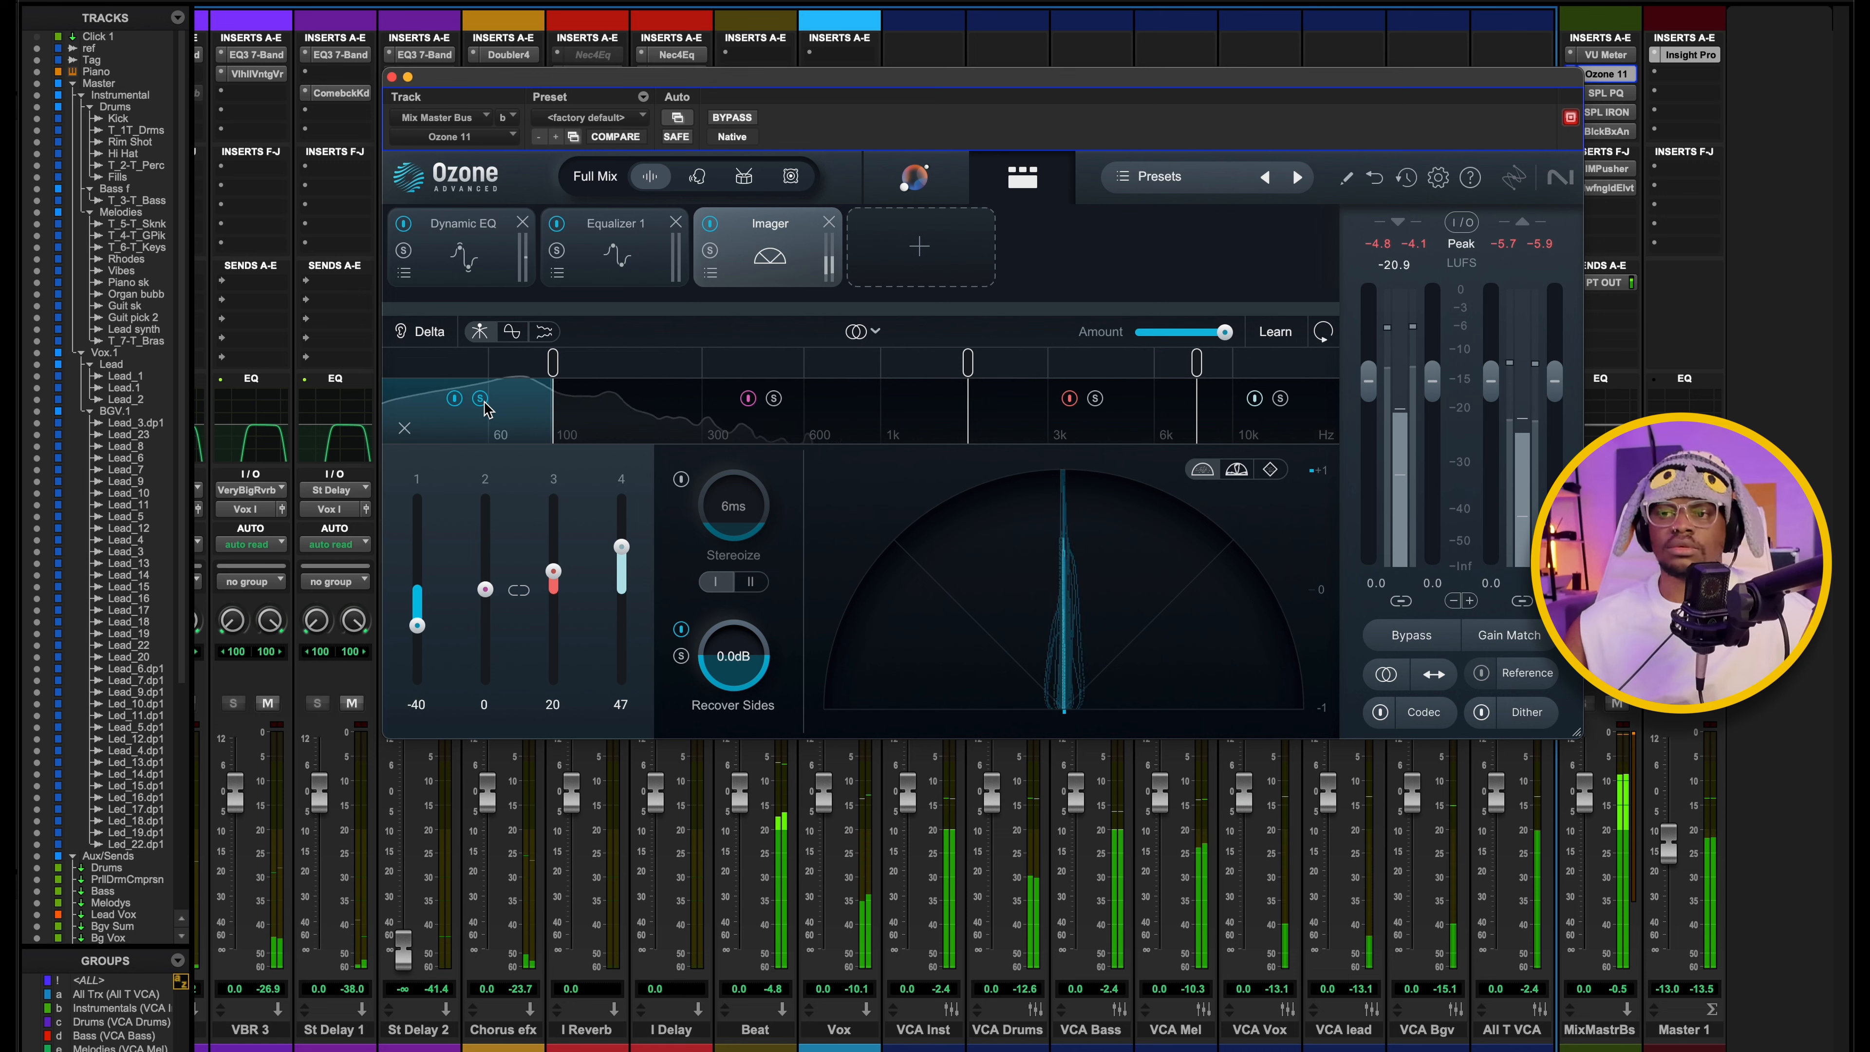
pyautogui.click(481, 398)
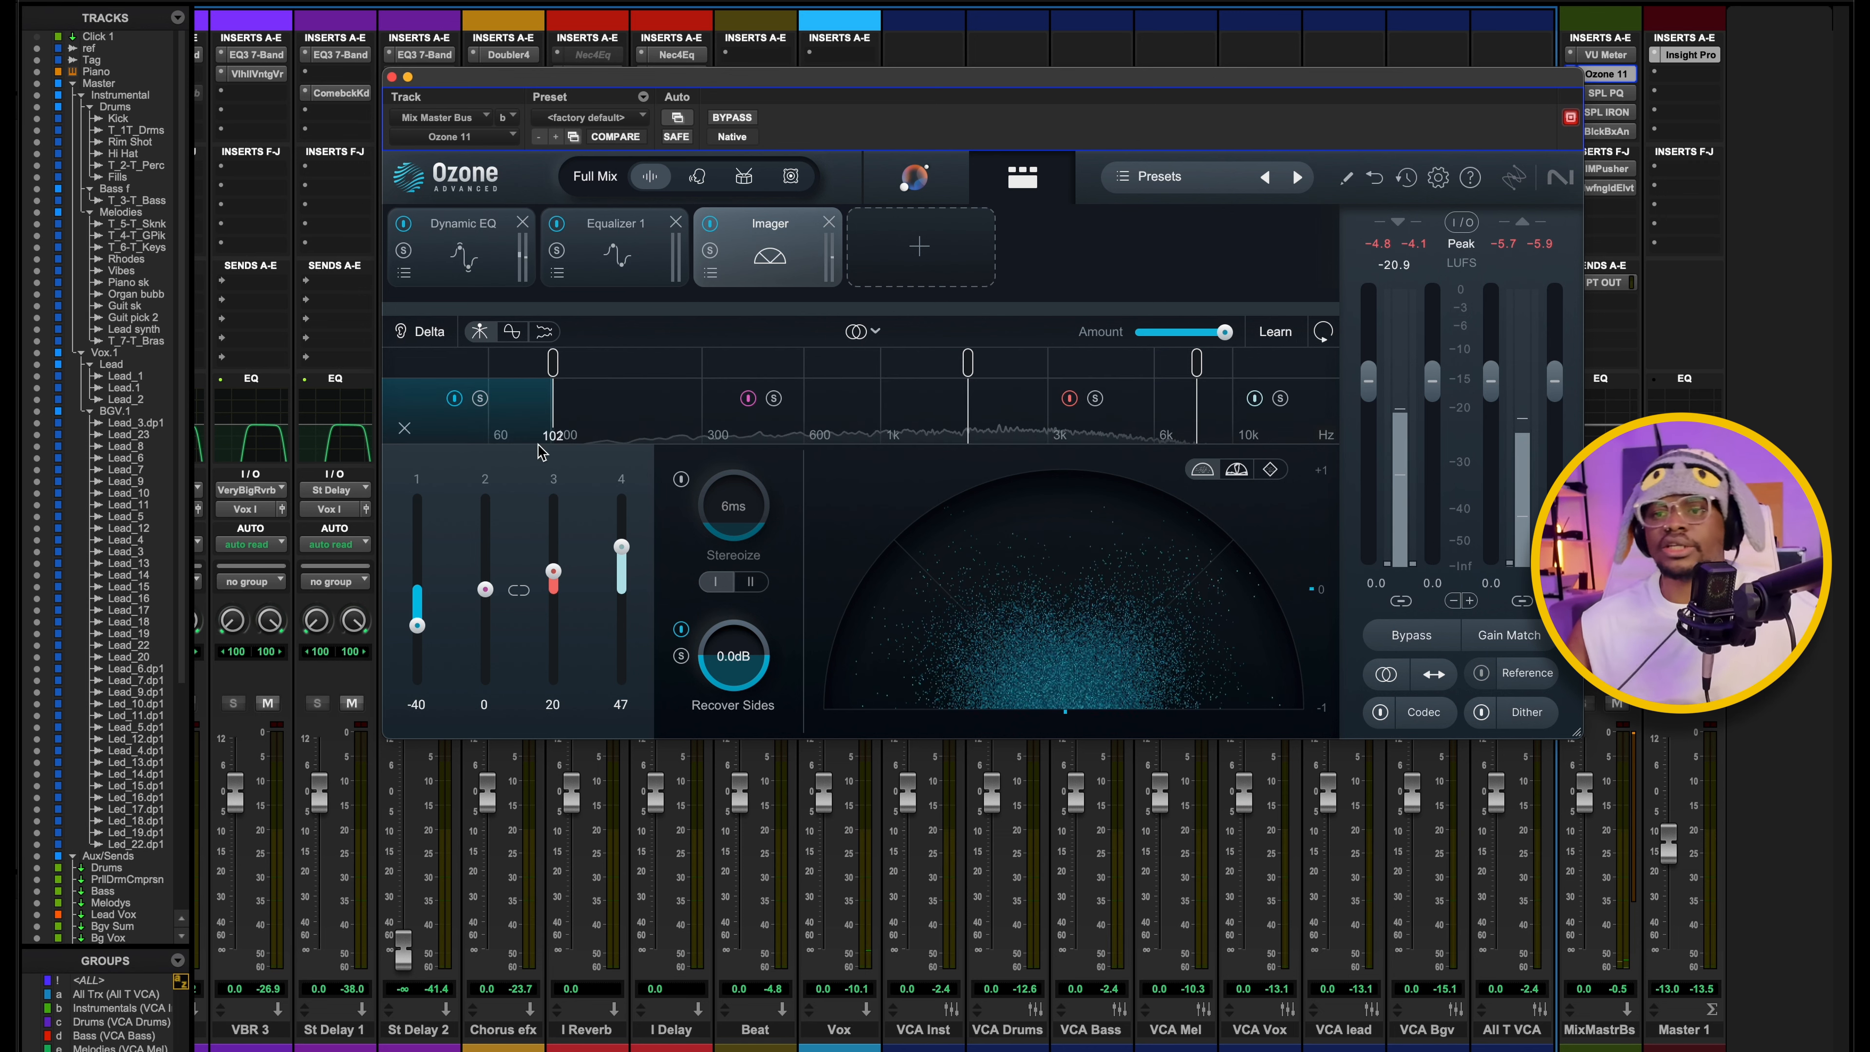
# Play the mix with all Imager bands active, reset the input peak meter, and close Ozone.
pyautogui.press('space')
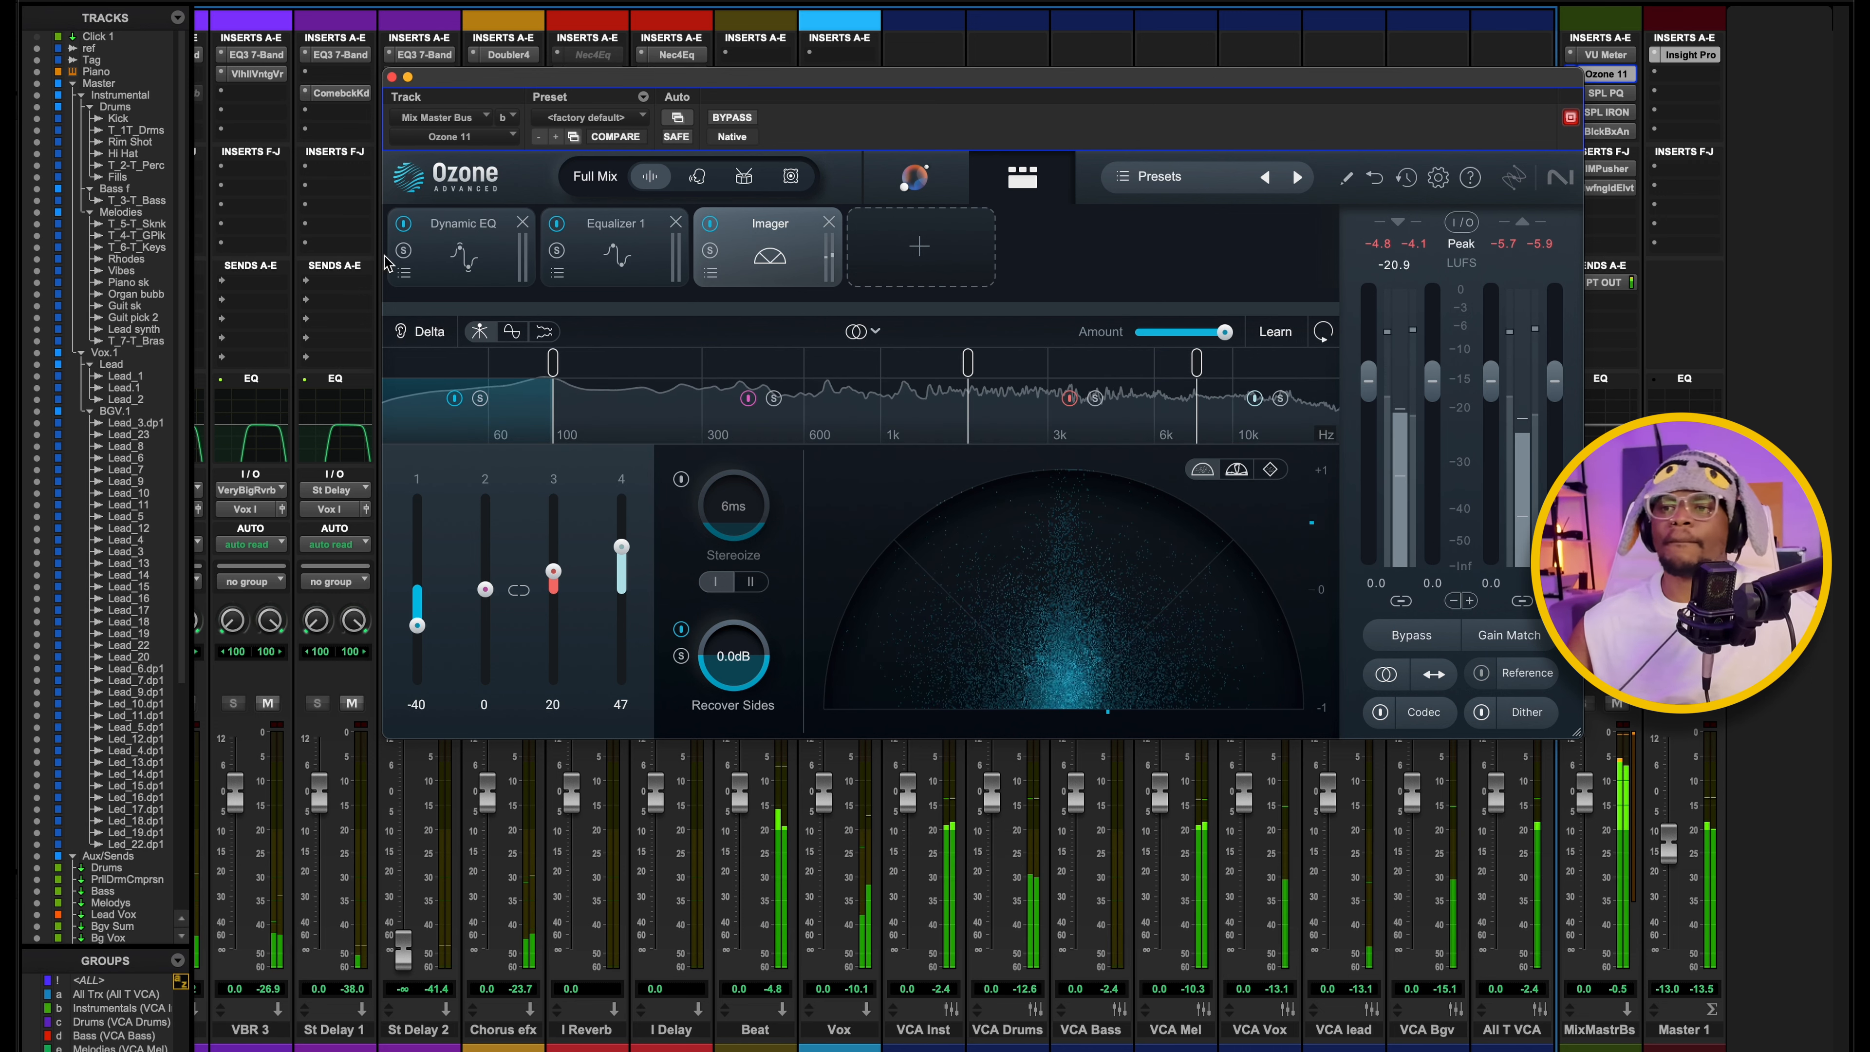
pyautogui.click(1405, 247)
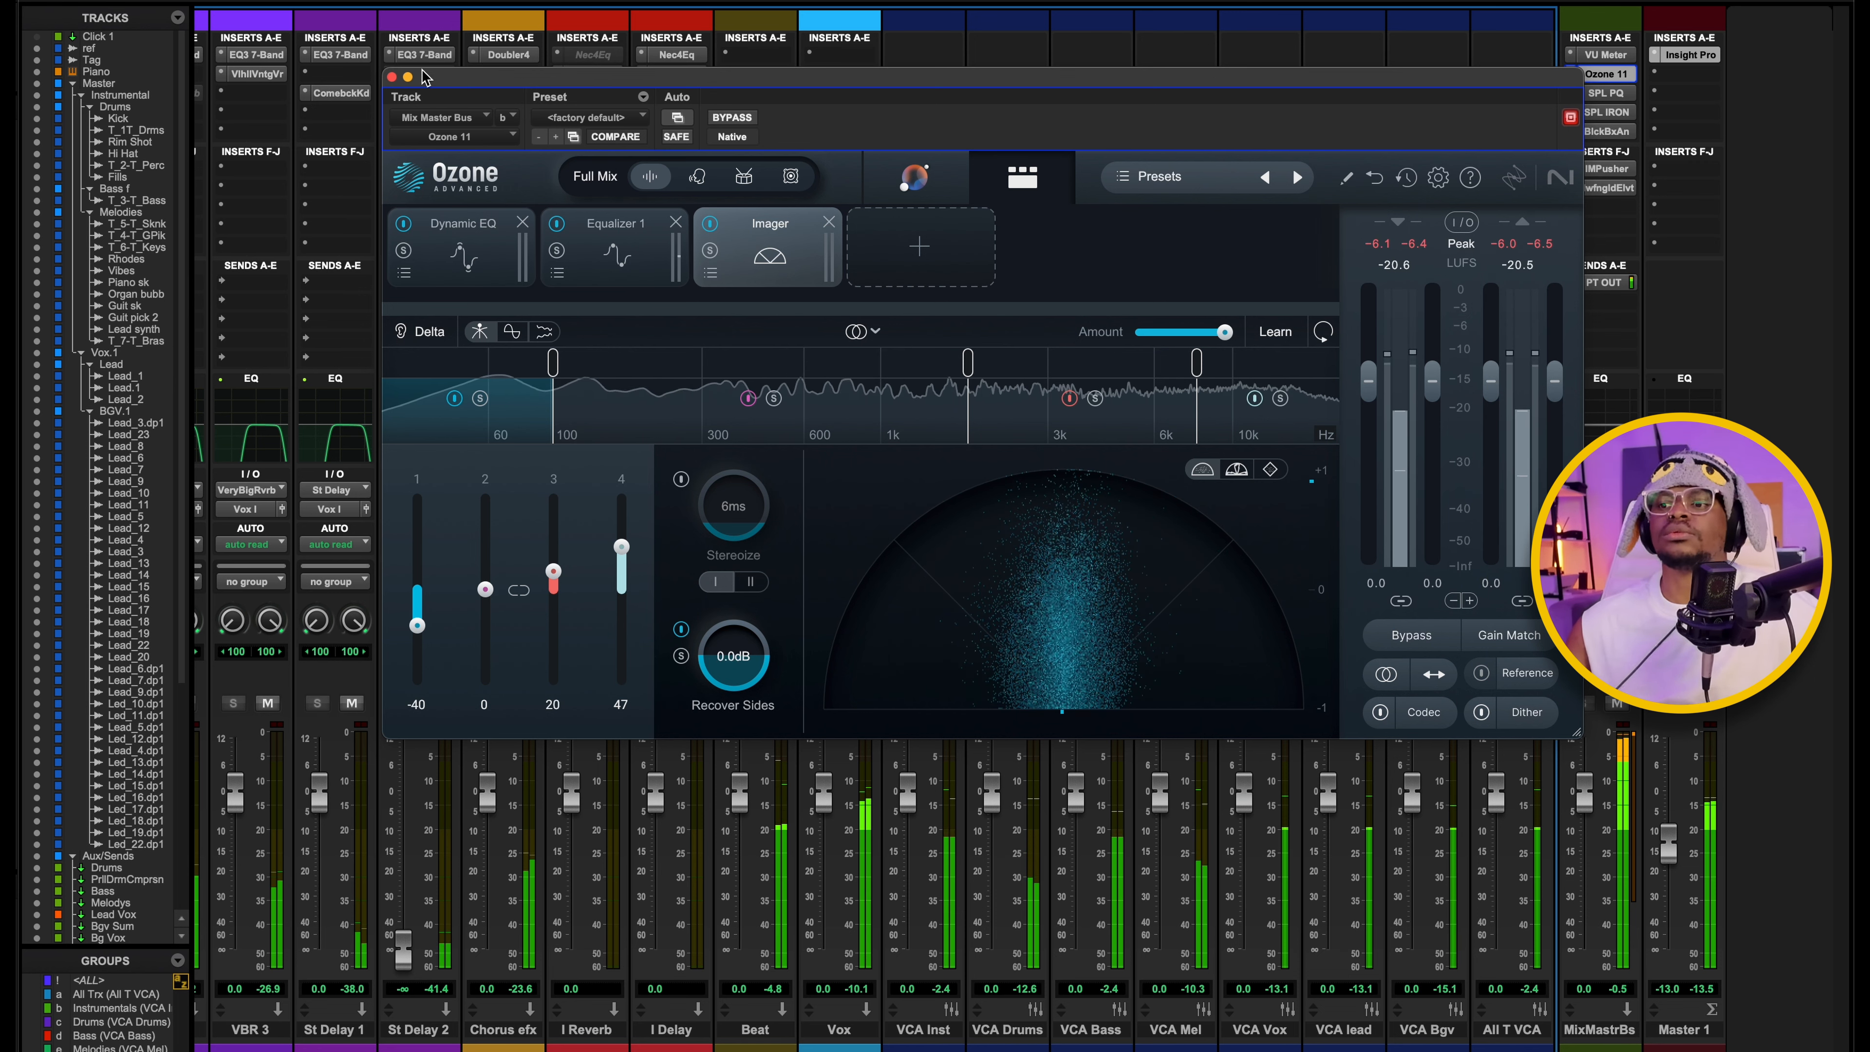
pyautogui.click(391, 76)
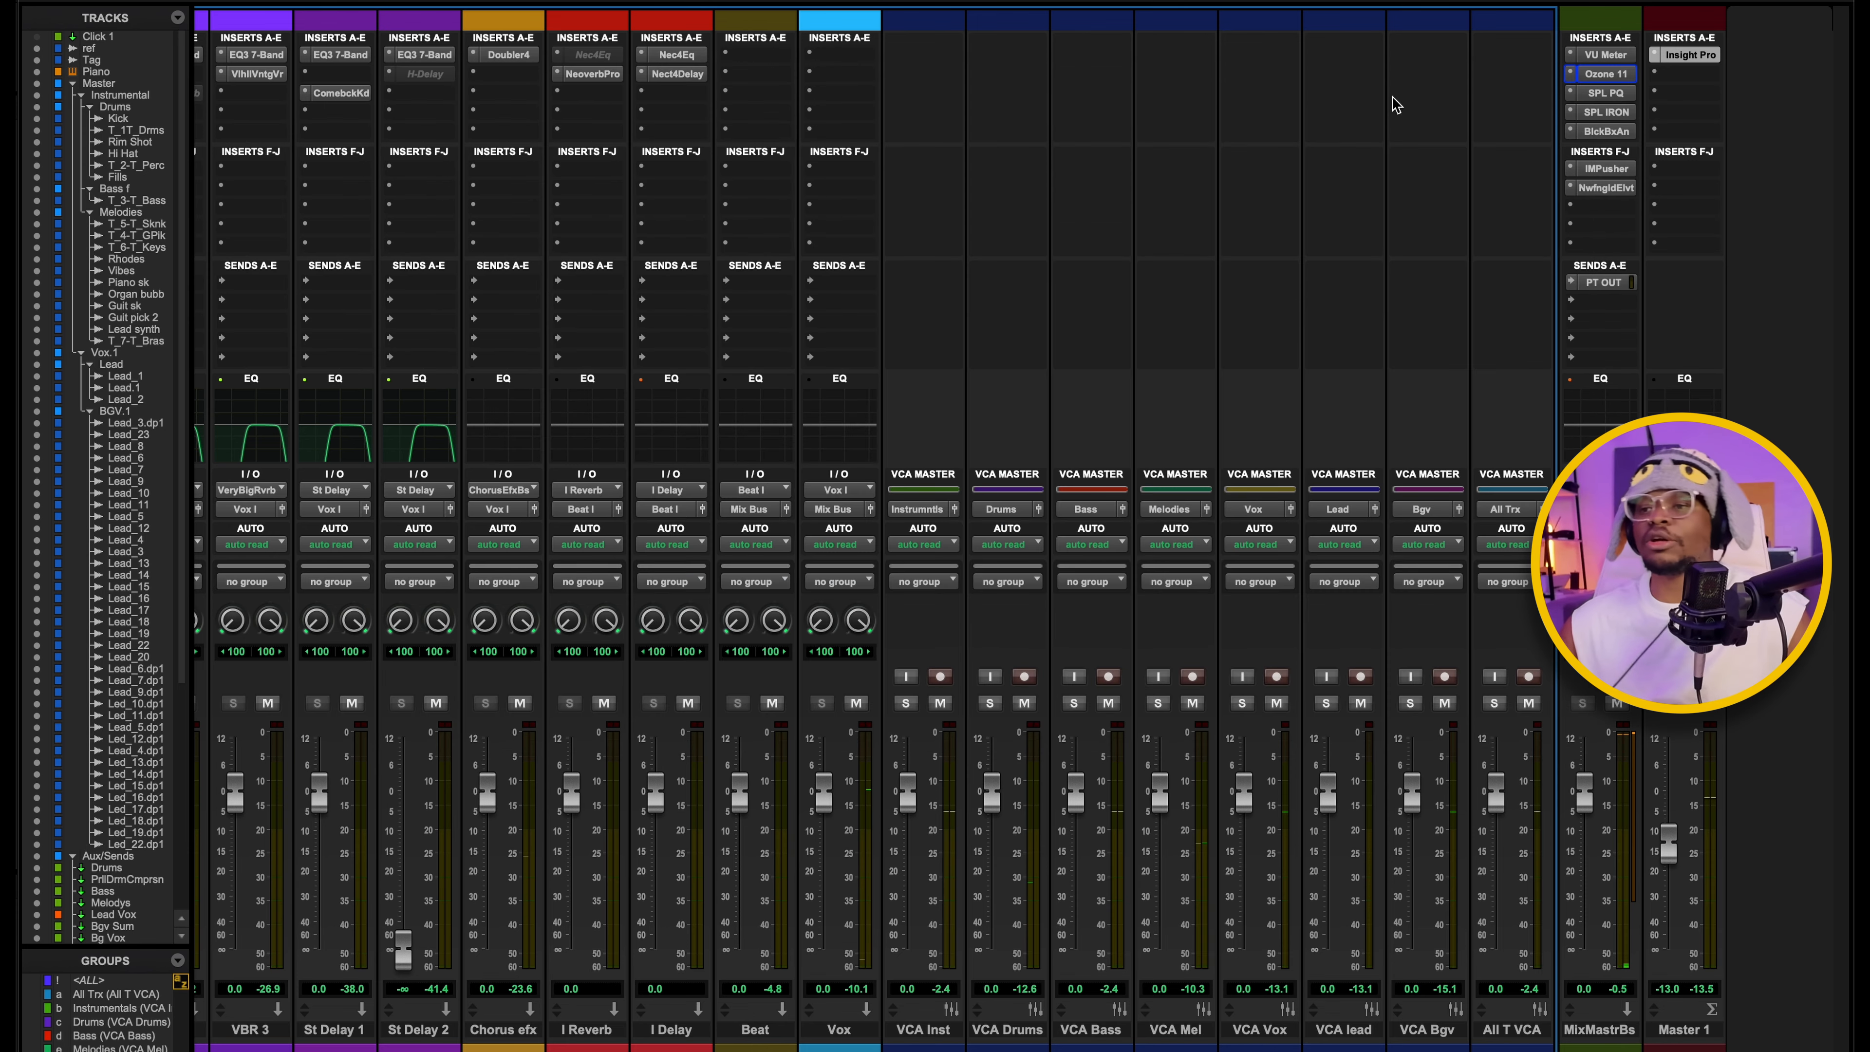
# Open the mix master bus's SPL PQ insert and move its window clear of the bus inserts.
pyautogui.click(1605, 93)
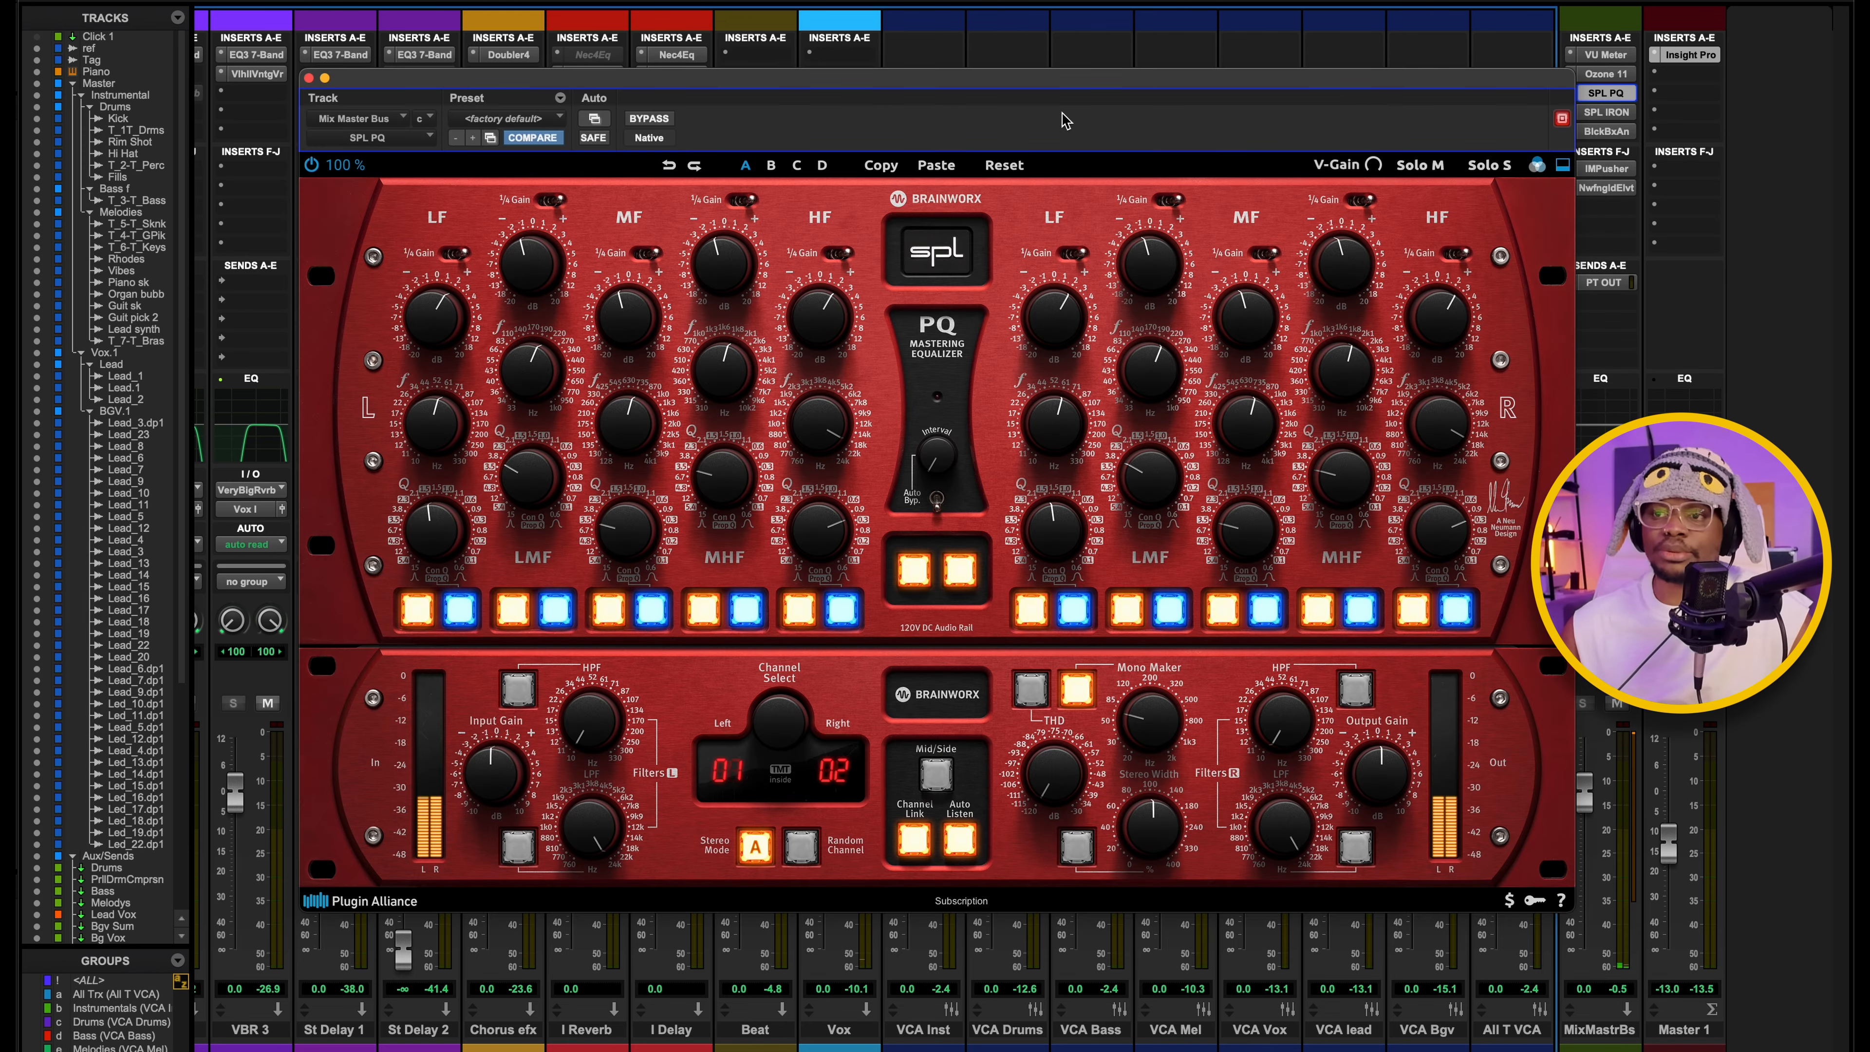
pyautogui.moveTo(925, 84); pyautogui.dragTo(992, 76)
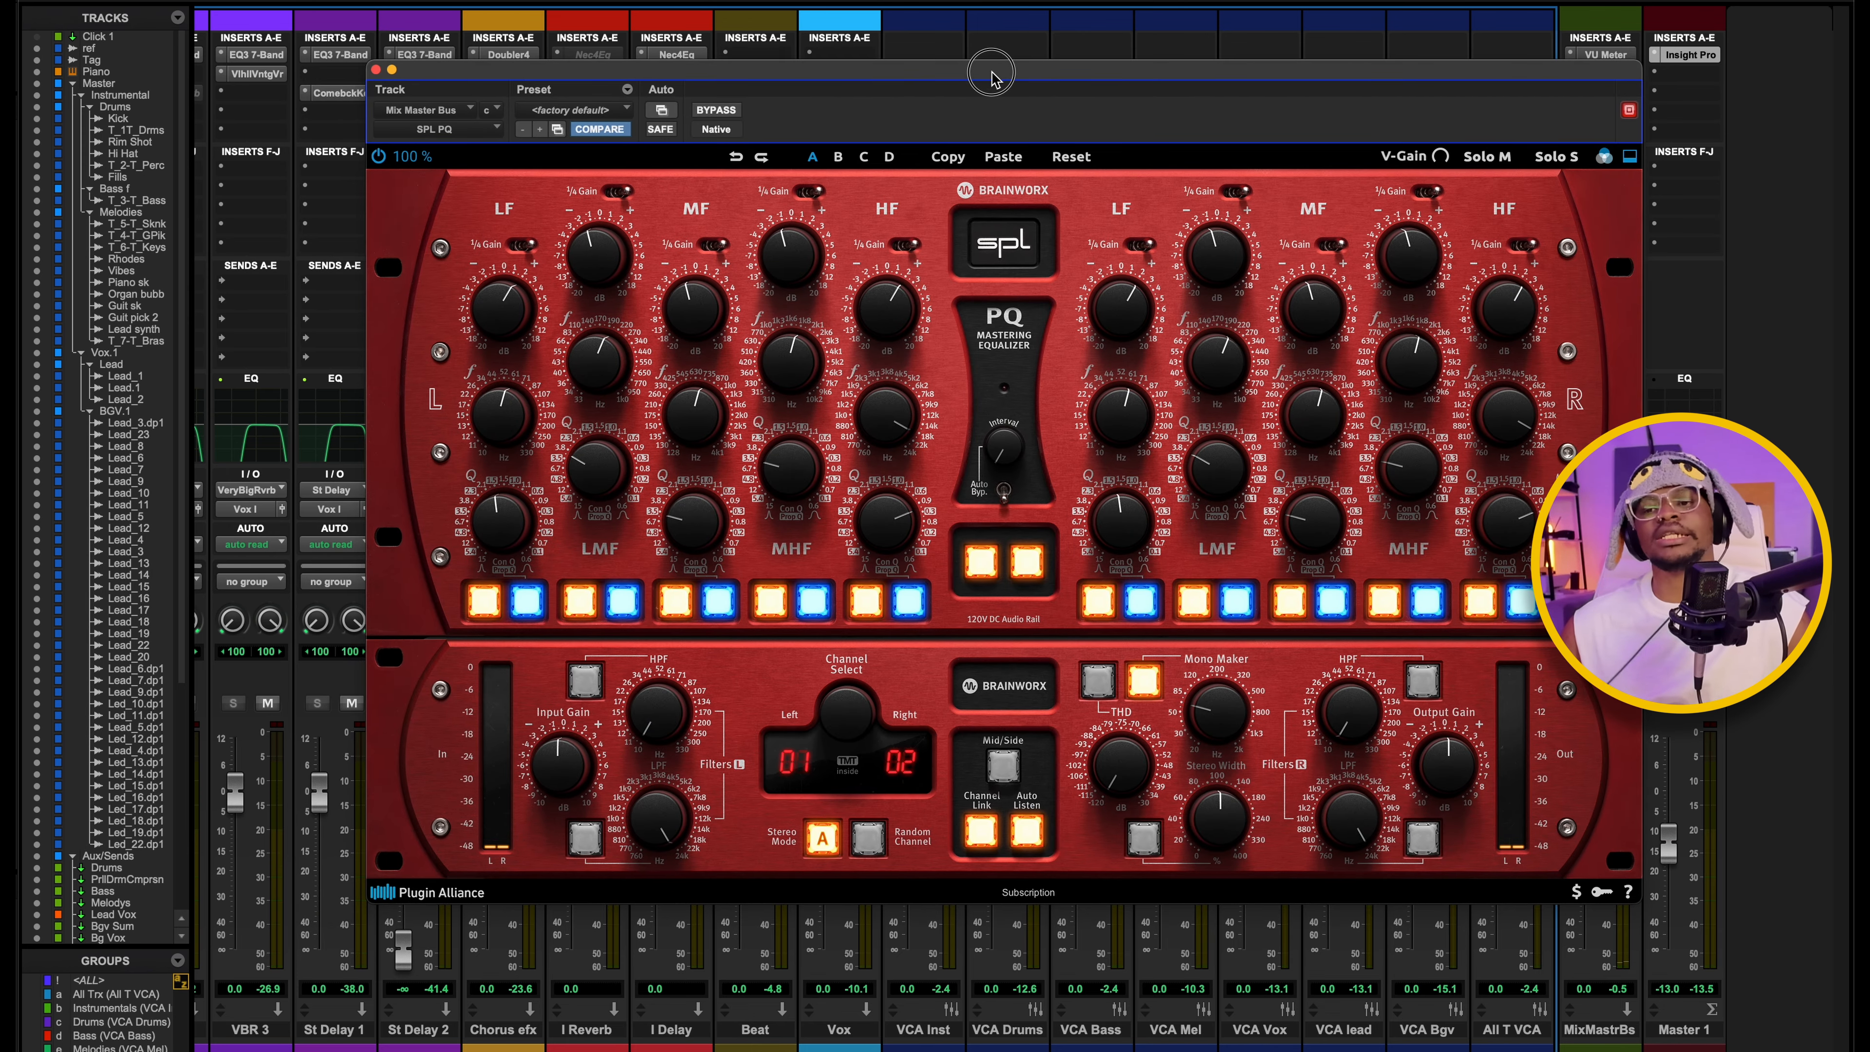
pyautogui.moveTo(988, 78); pyautogui.dragTo(920, 48)
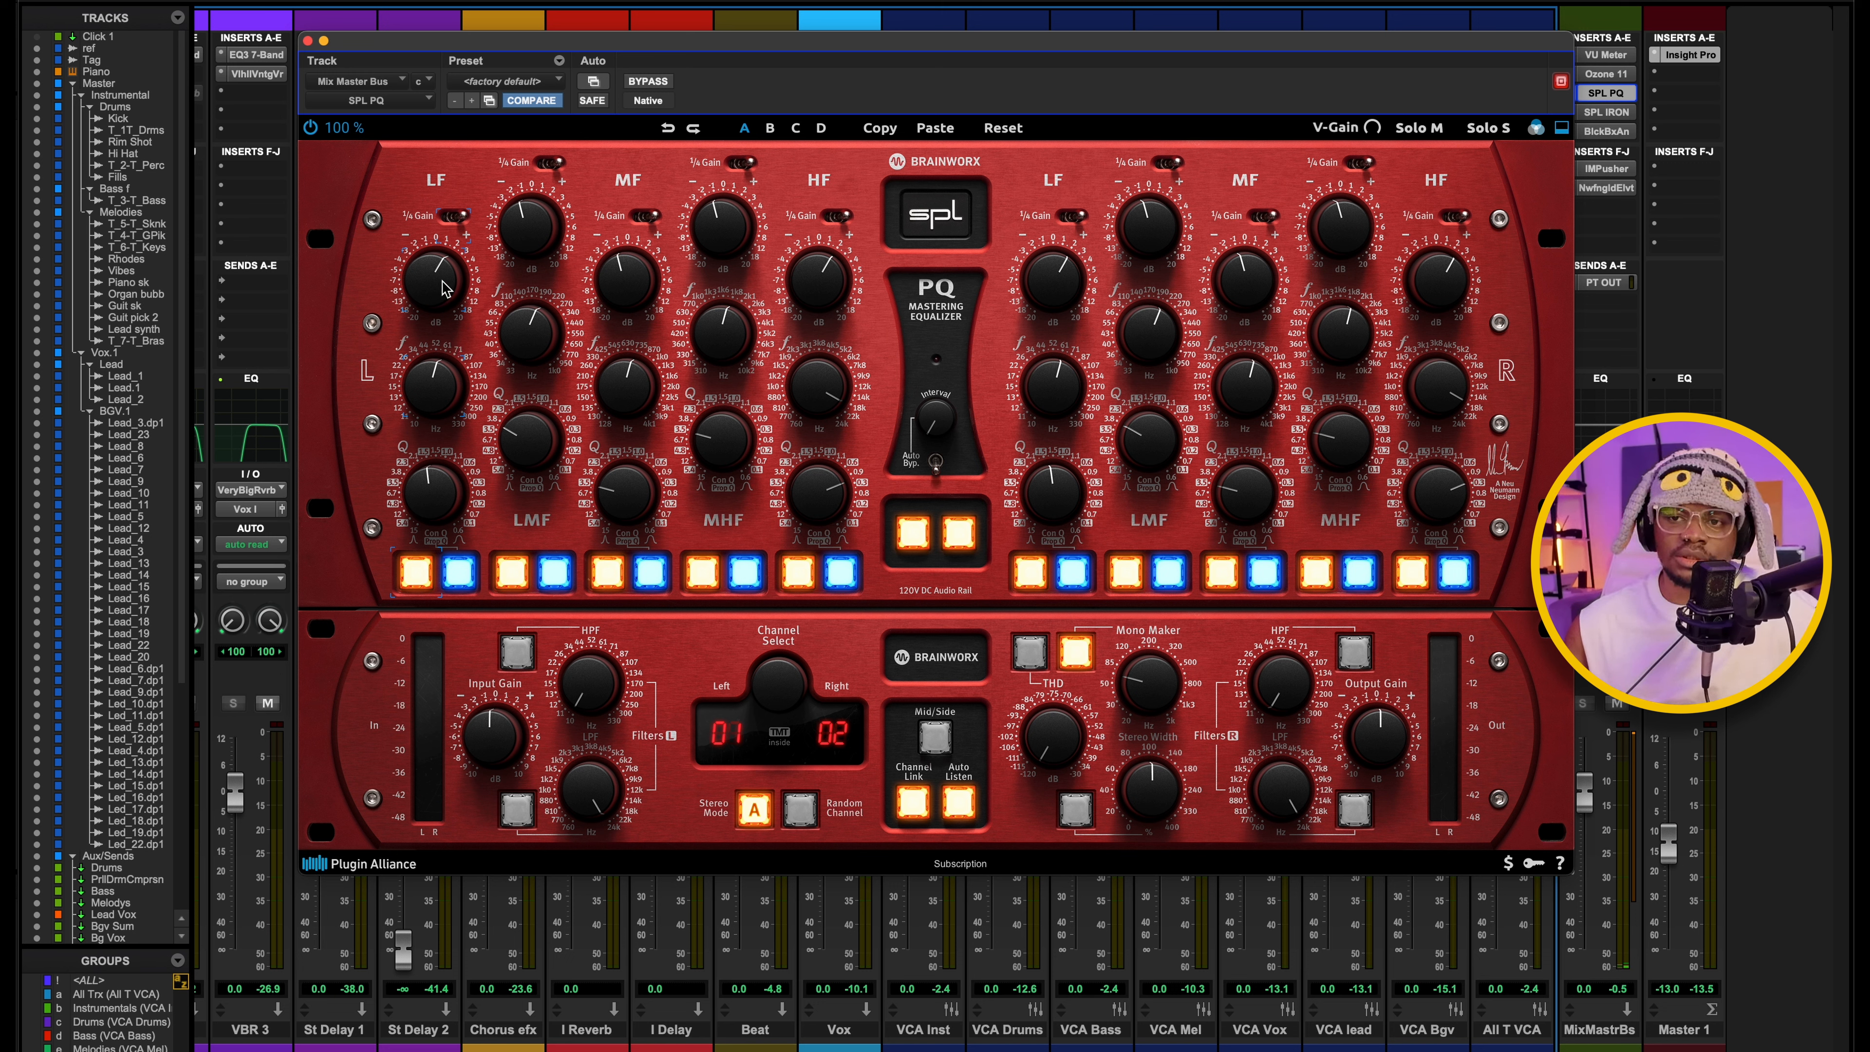
# Play the mix through the SPL PQ and check its left-channel LF gain, frequency and Q settings.
pyautogui.press('space')
pyautogui.moveTo(435, 390)
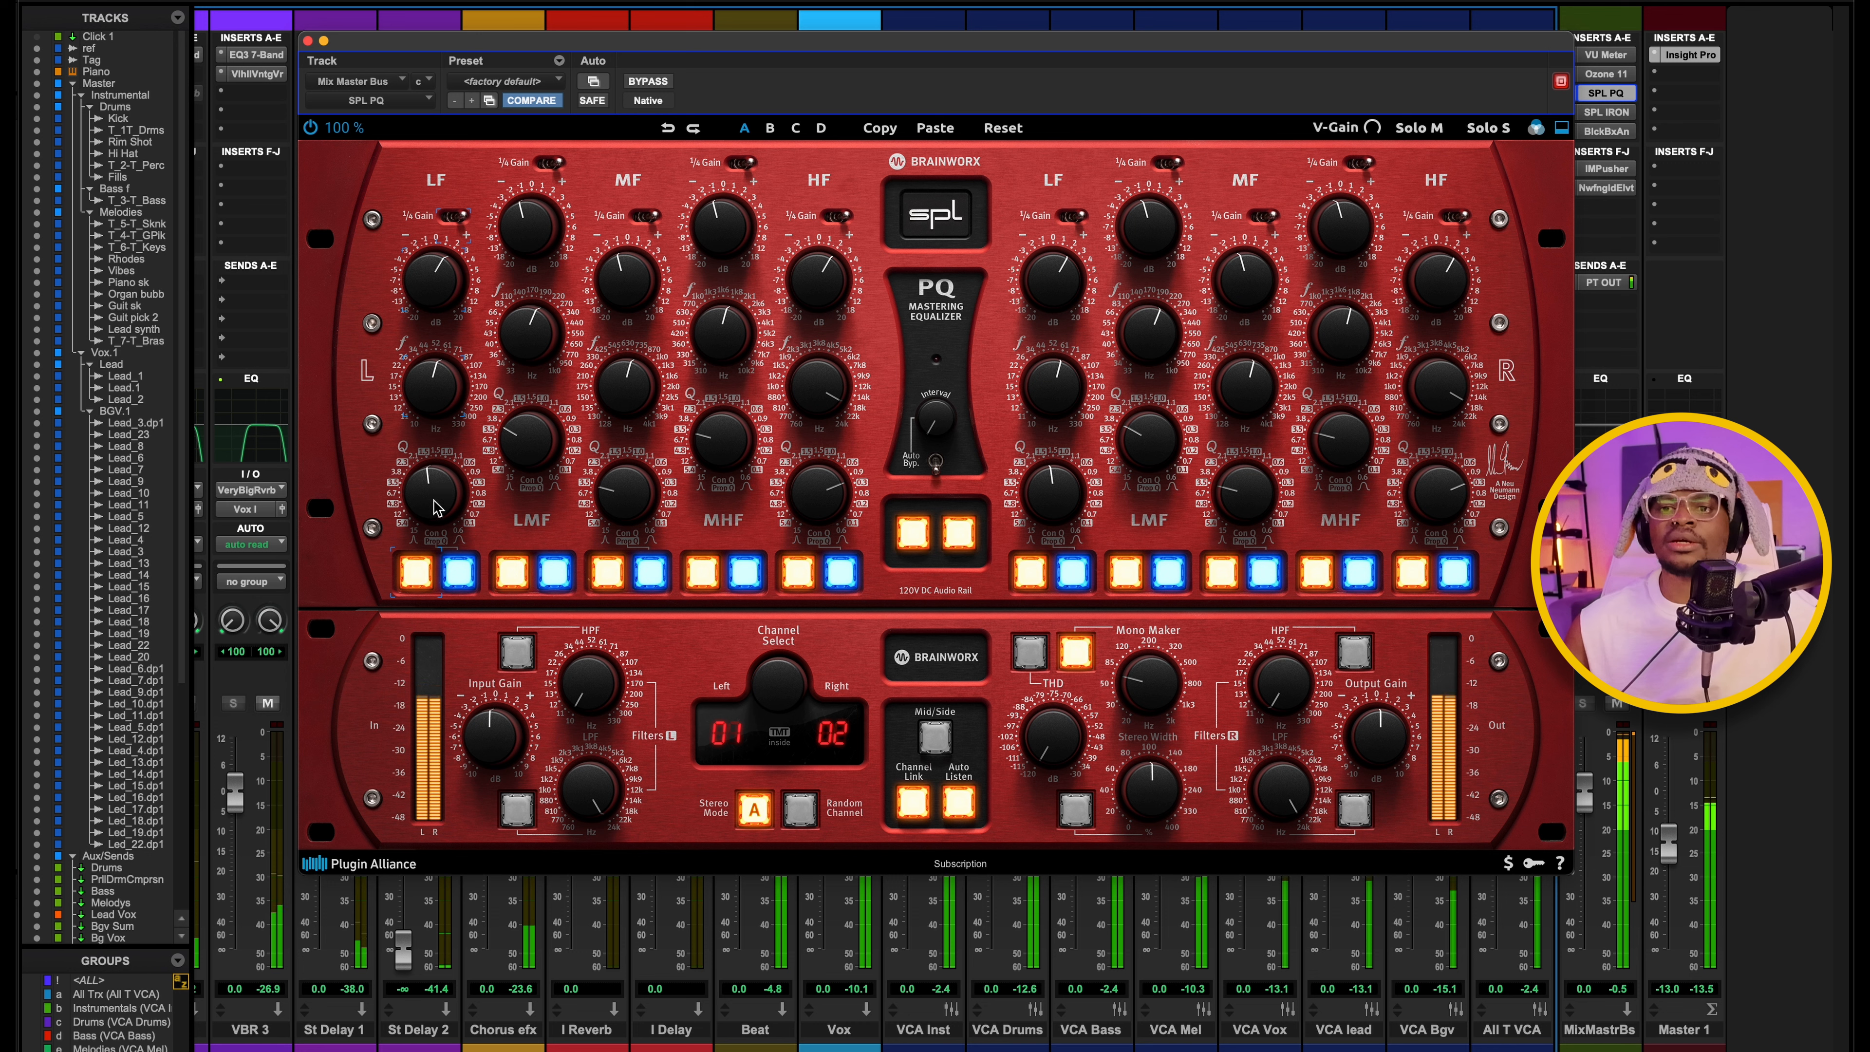
pyautogui.press('space')
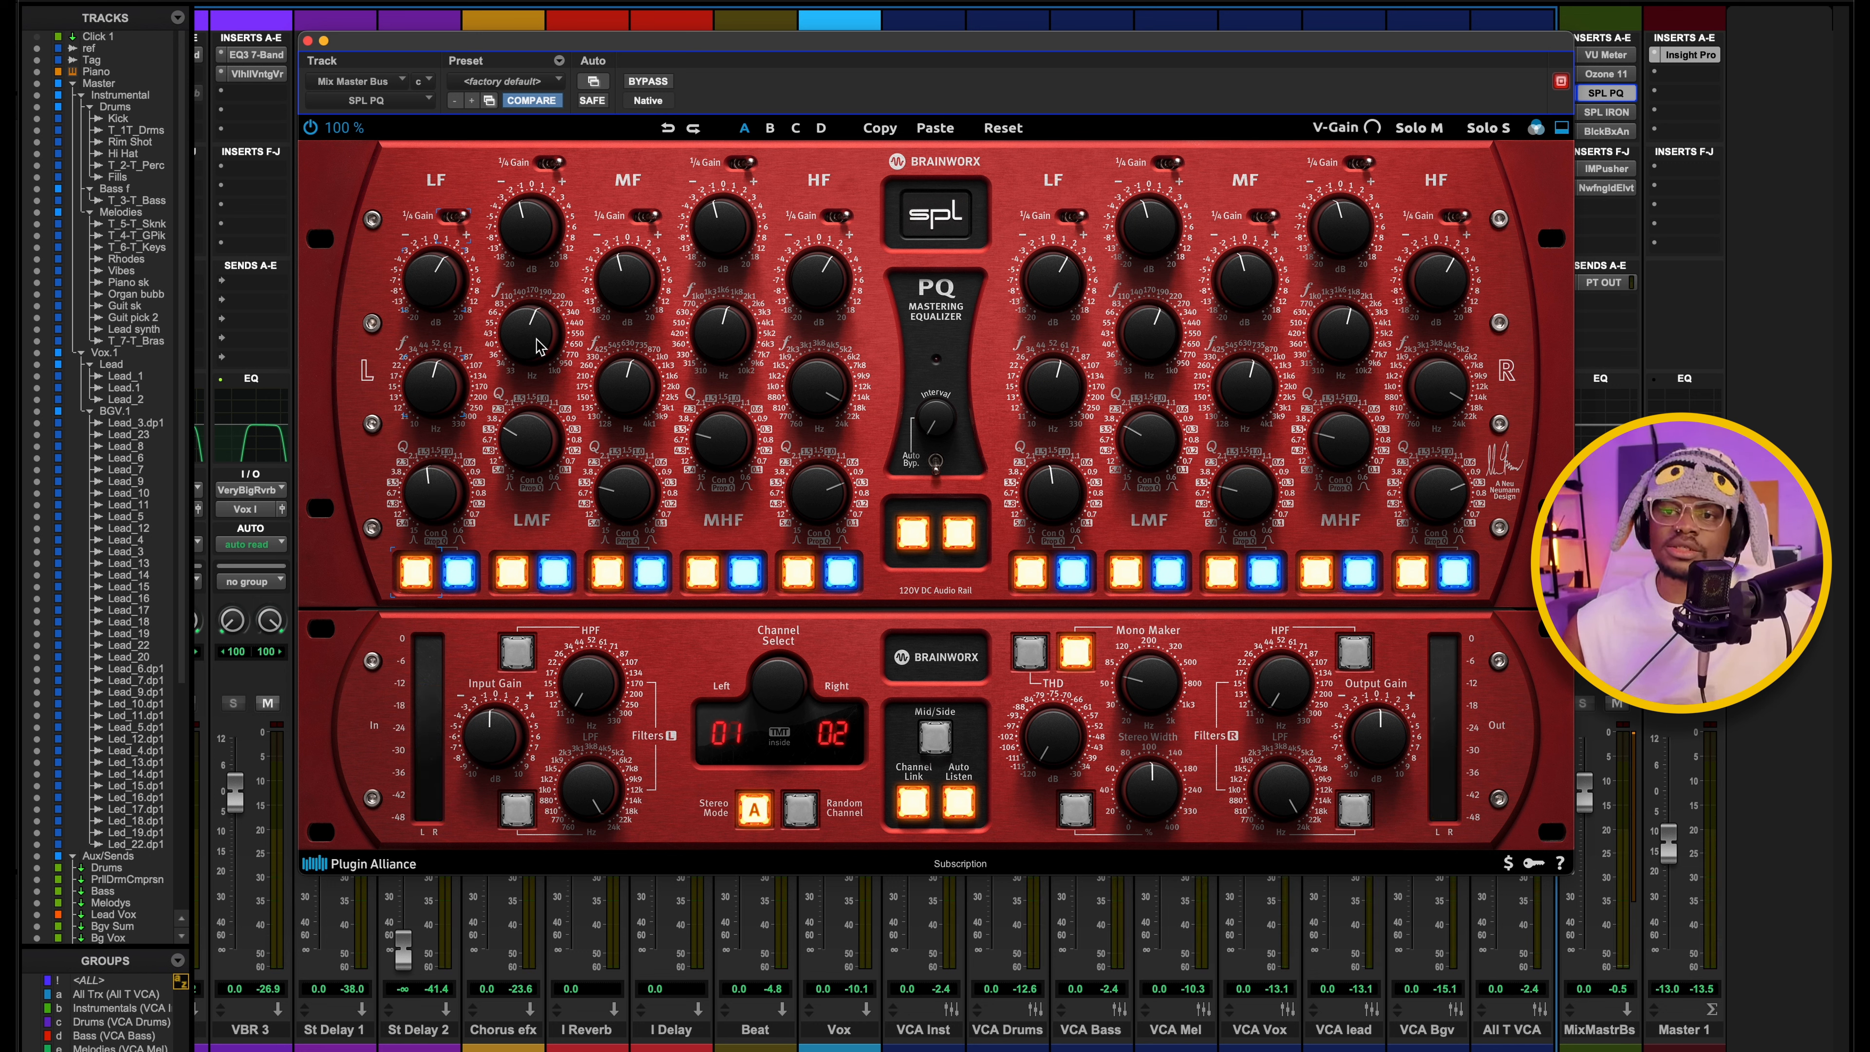
# Play the mix in short passes while checking the SPL PQ's left-channel LMF gain and MF gain and frequency settings.
pyautogui.press('space')
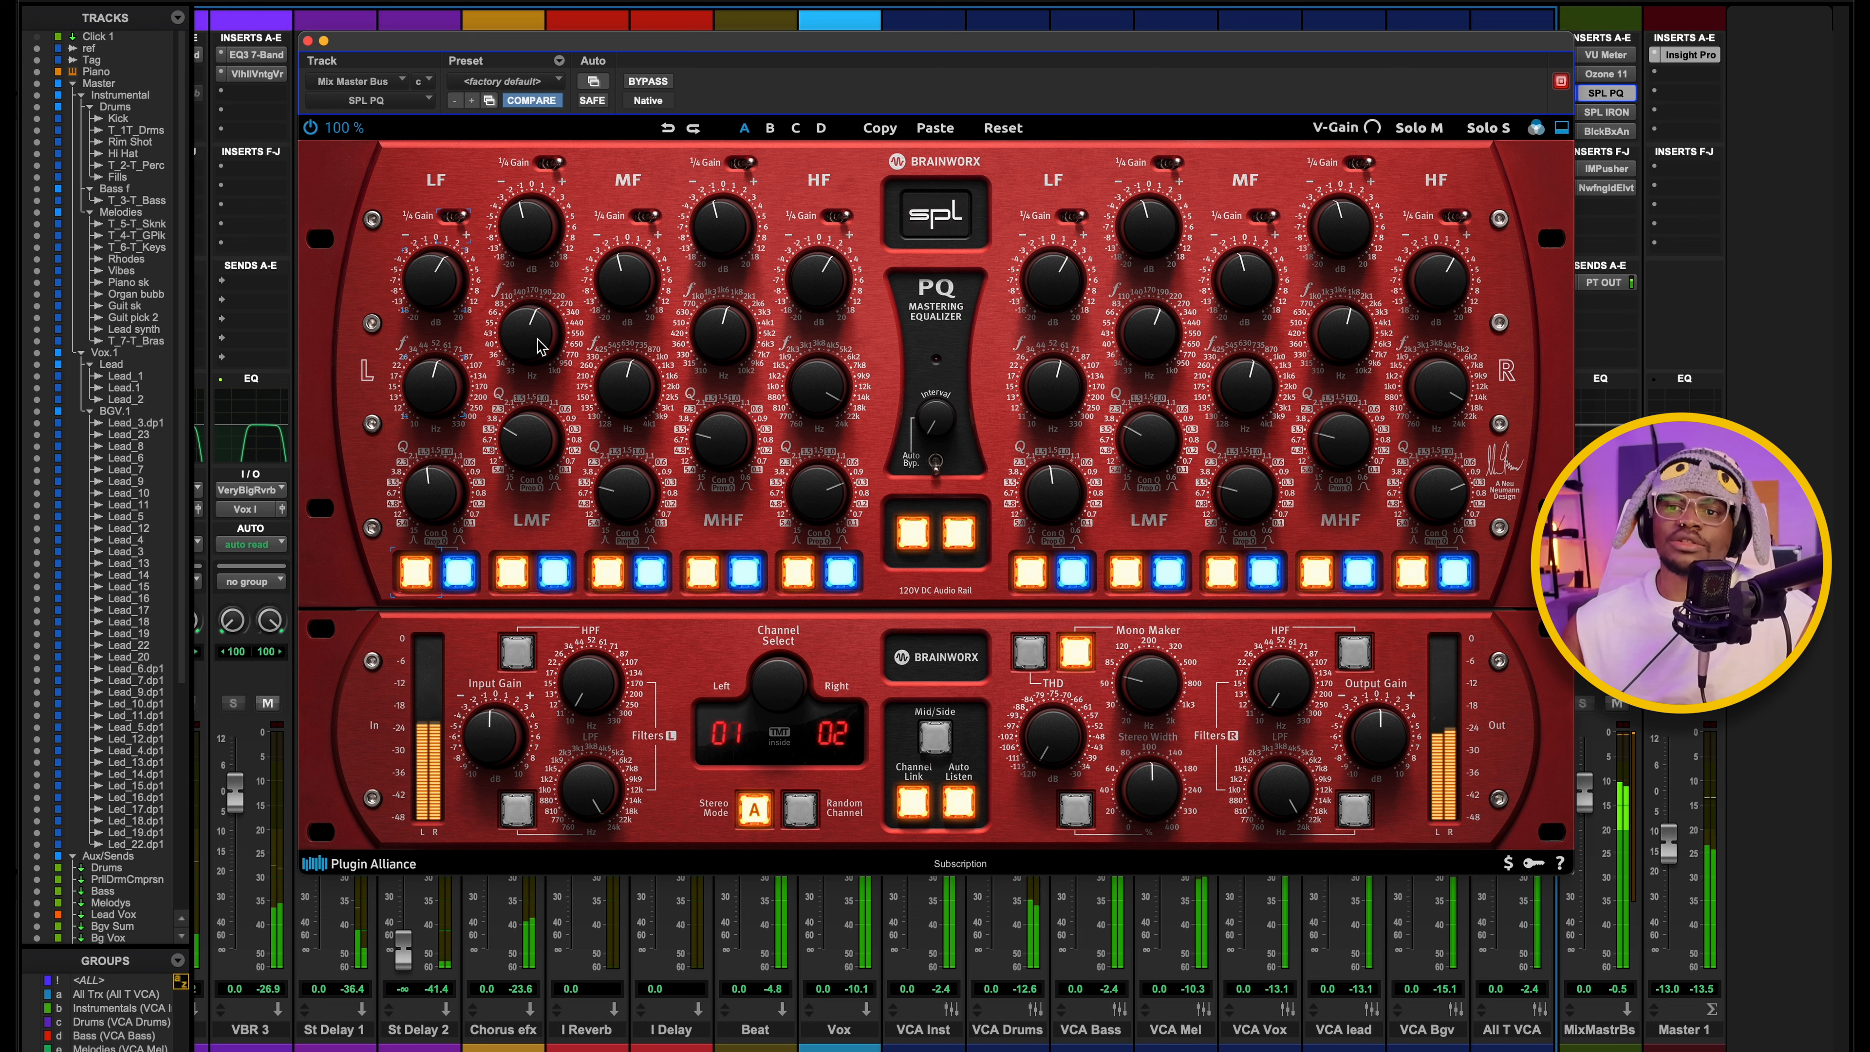
pyautogui.press('space')
pyautogui.click(528, 209)
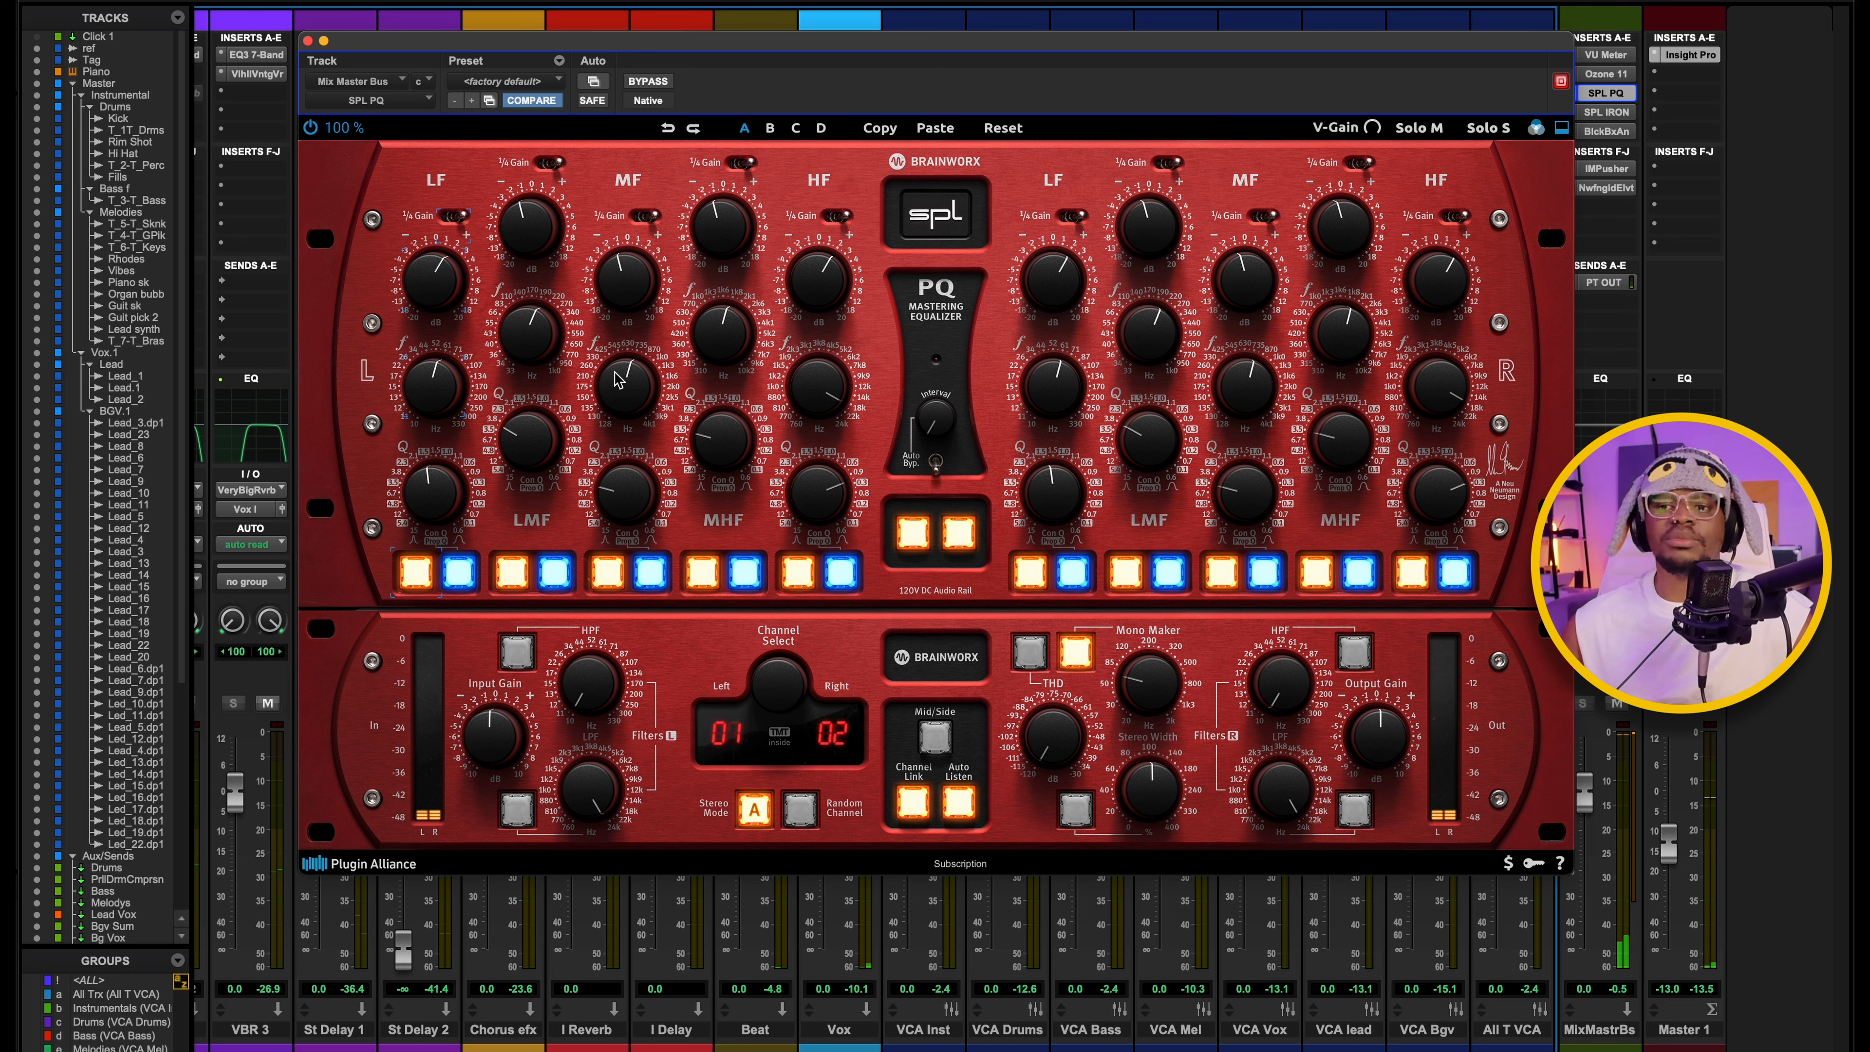
pyautogui.click(626, 283)
pyautogui.click(631, 395)
pyautogui.press('space')
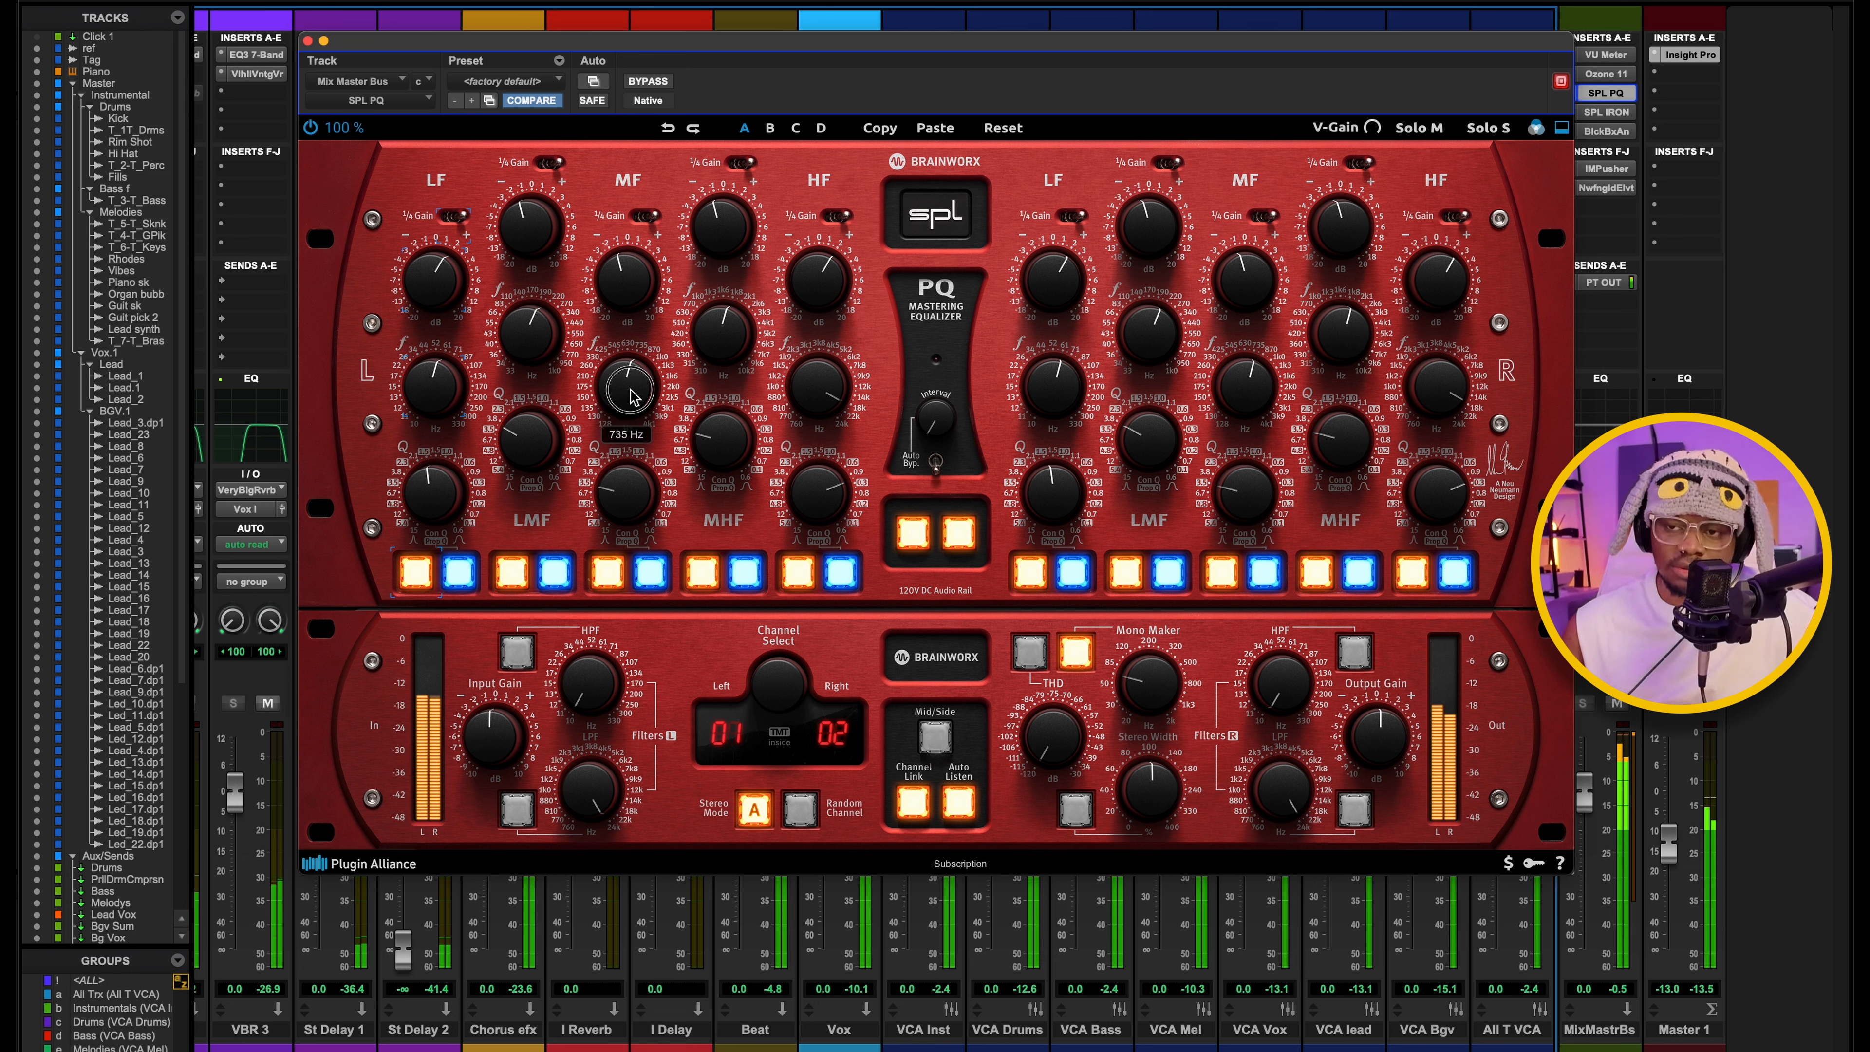
pyautogui.press('space')
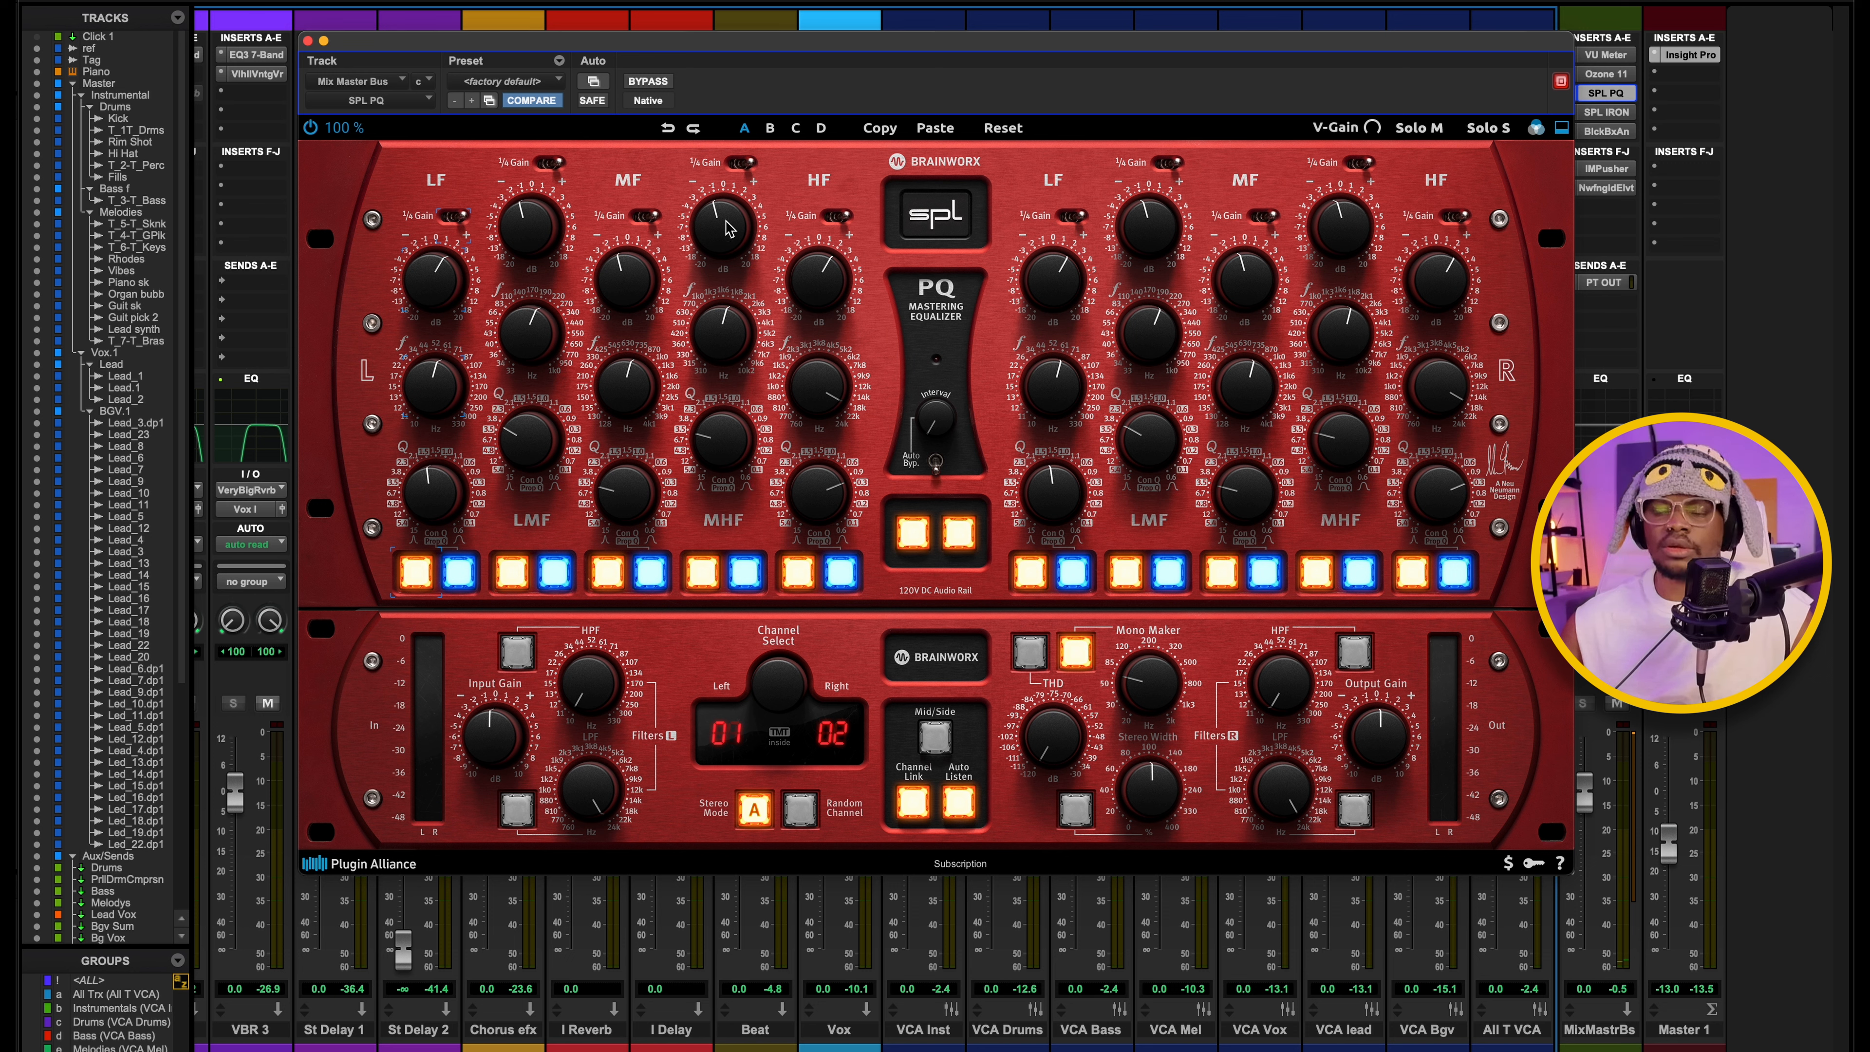
# Play the mix and check the SPL PQ's left-channel MHF frequency and HF frequency and Q settings.
pyautogui.moveTo(725, 339)
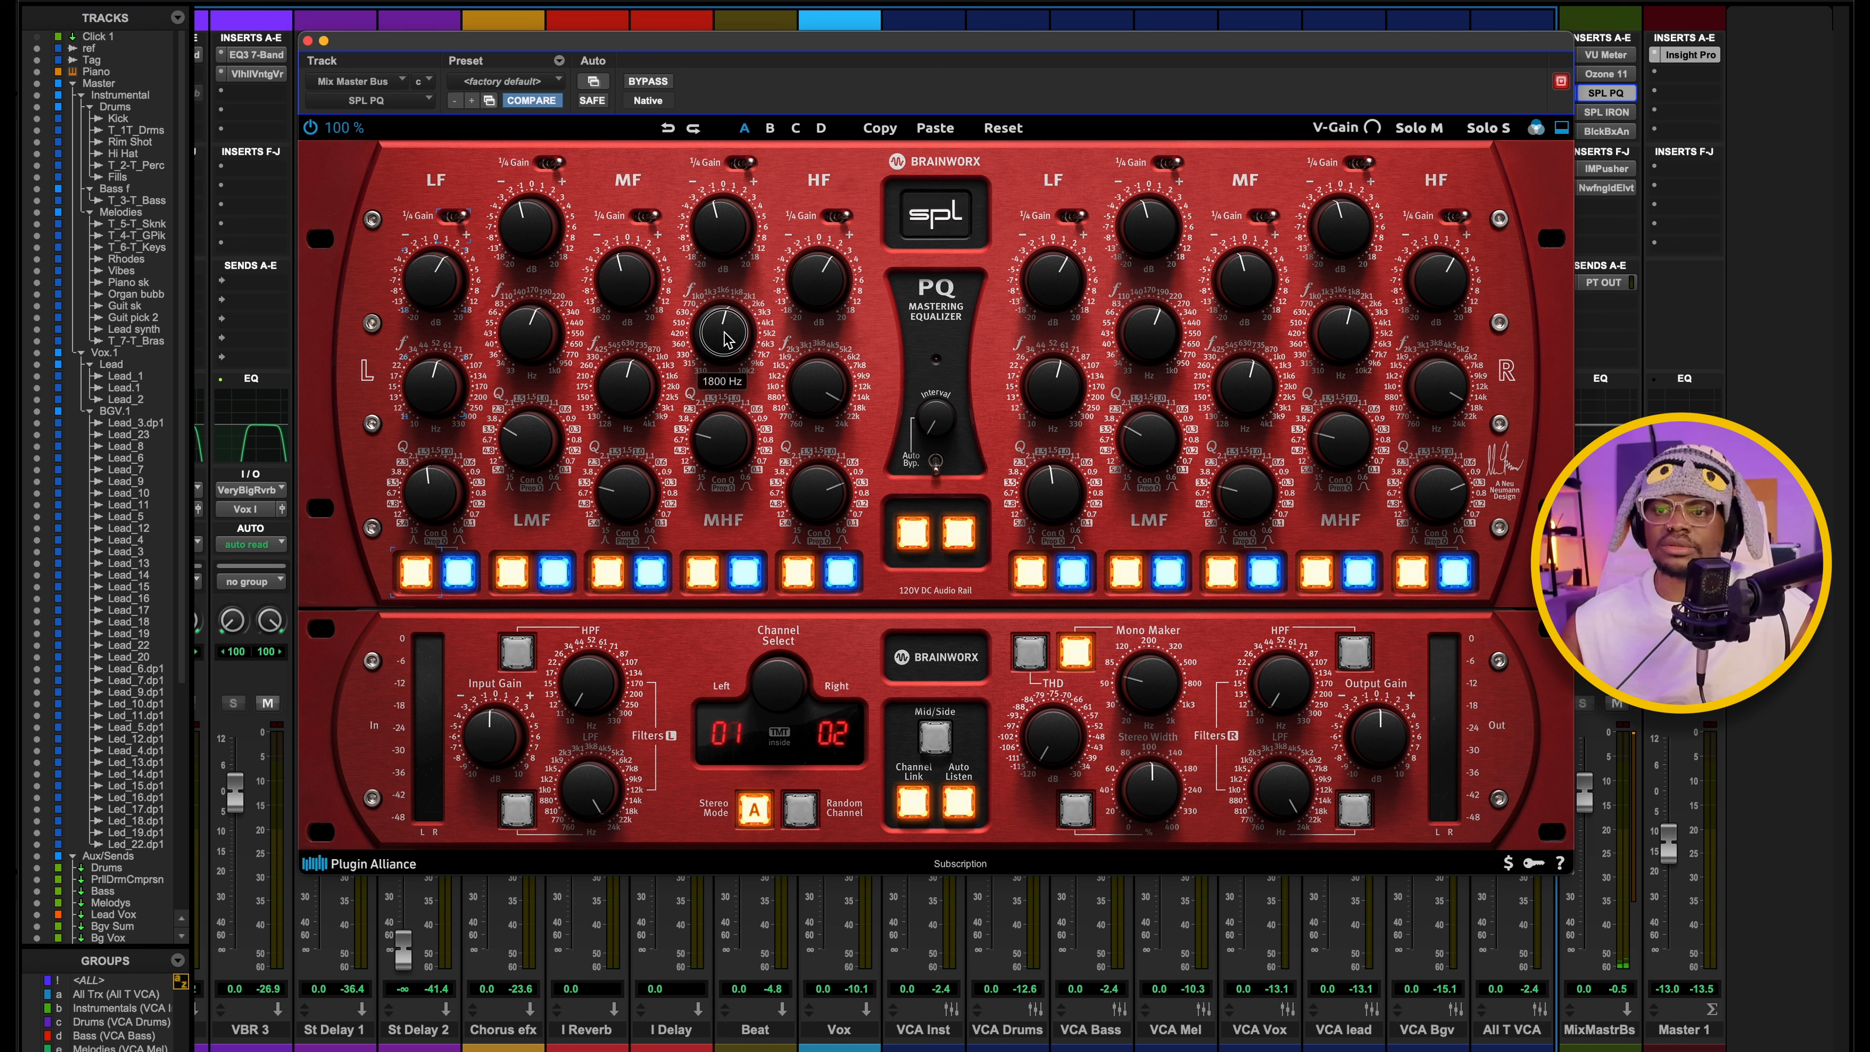
pyautogui.press('space')
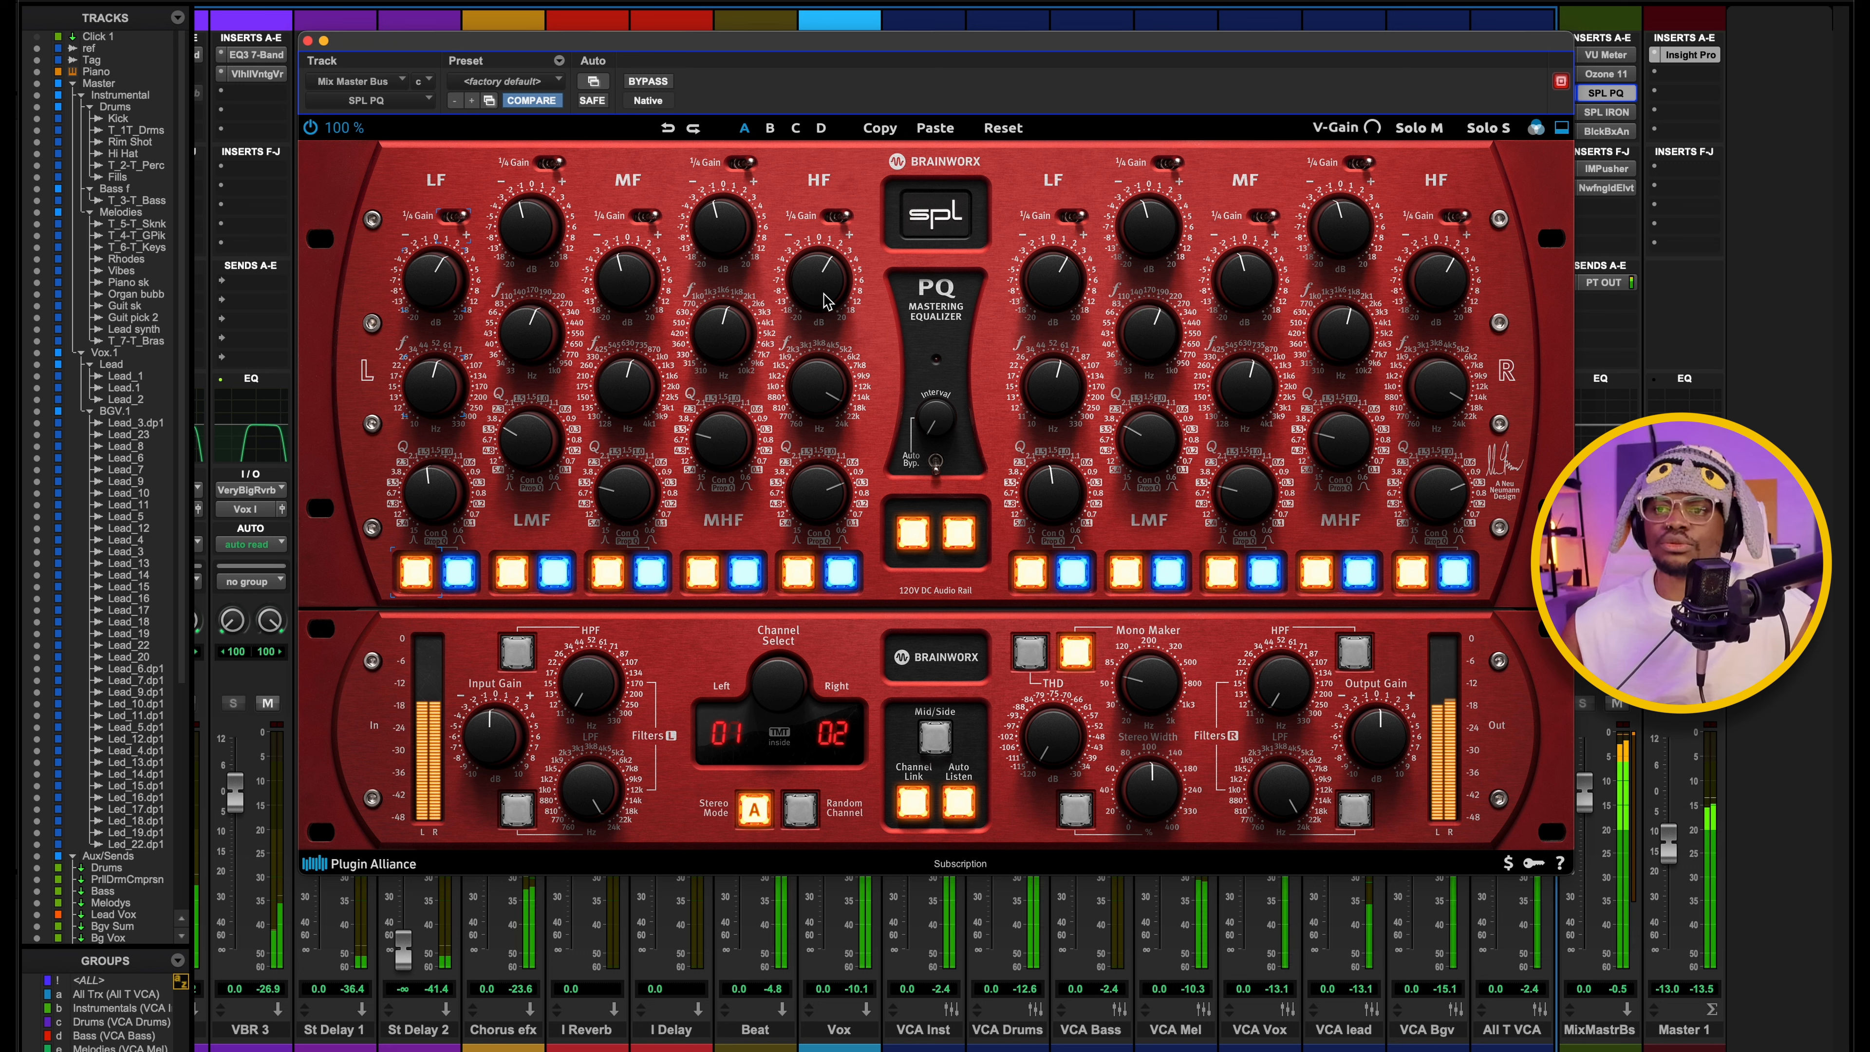
pyautogui.press('space')
pyautogui.click(826, 391)
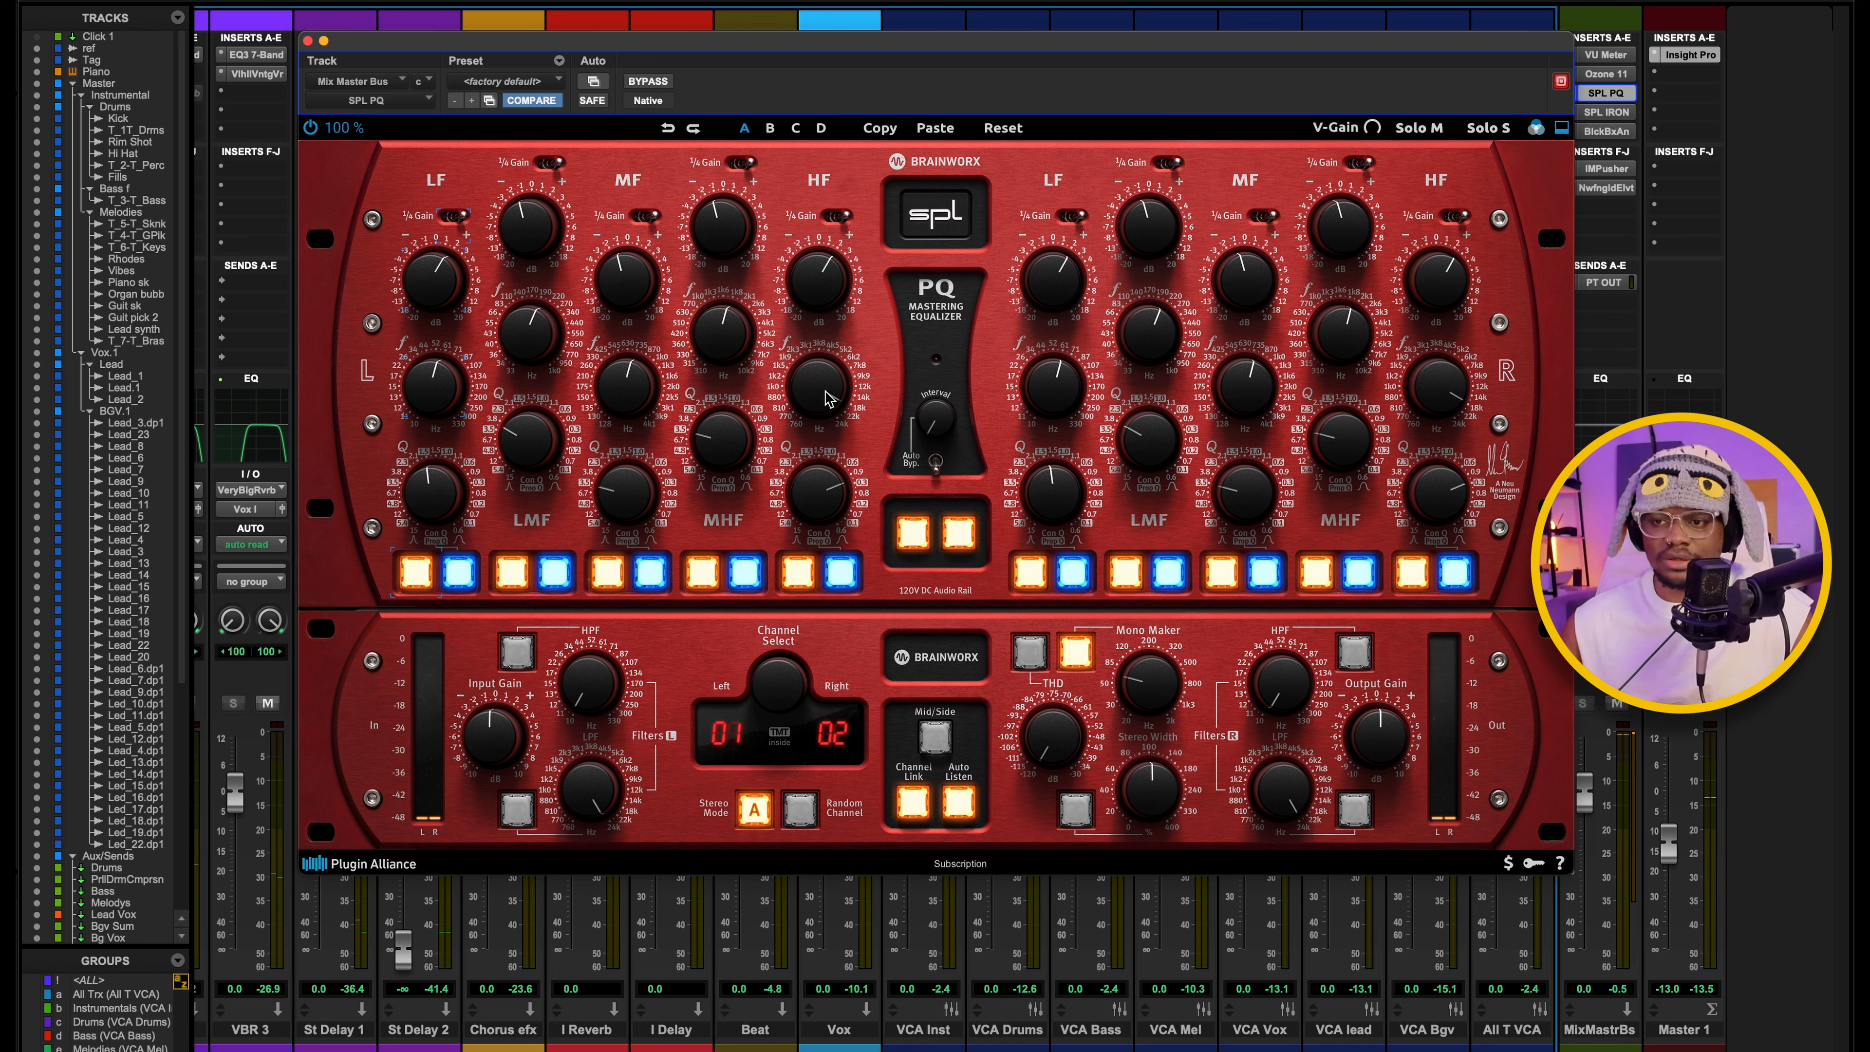
pyautogui.click(812, 496)
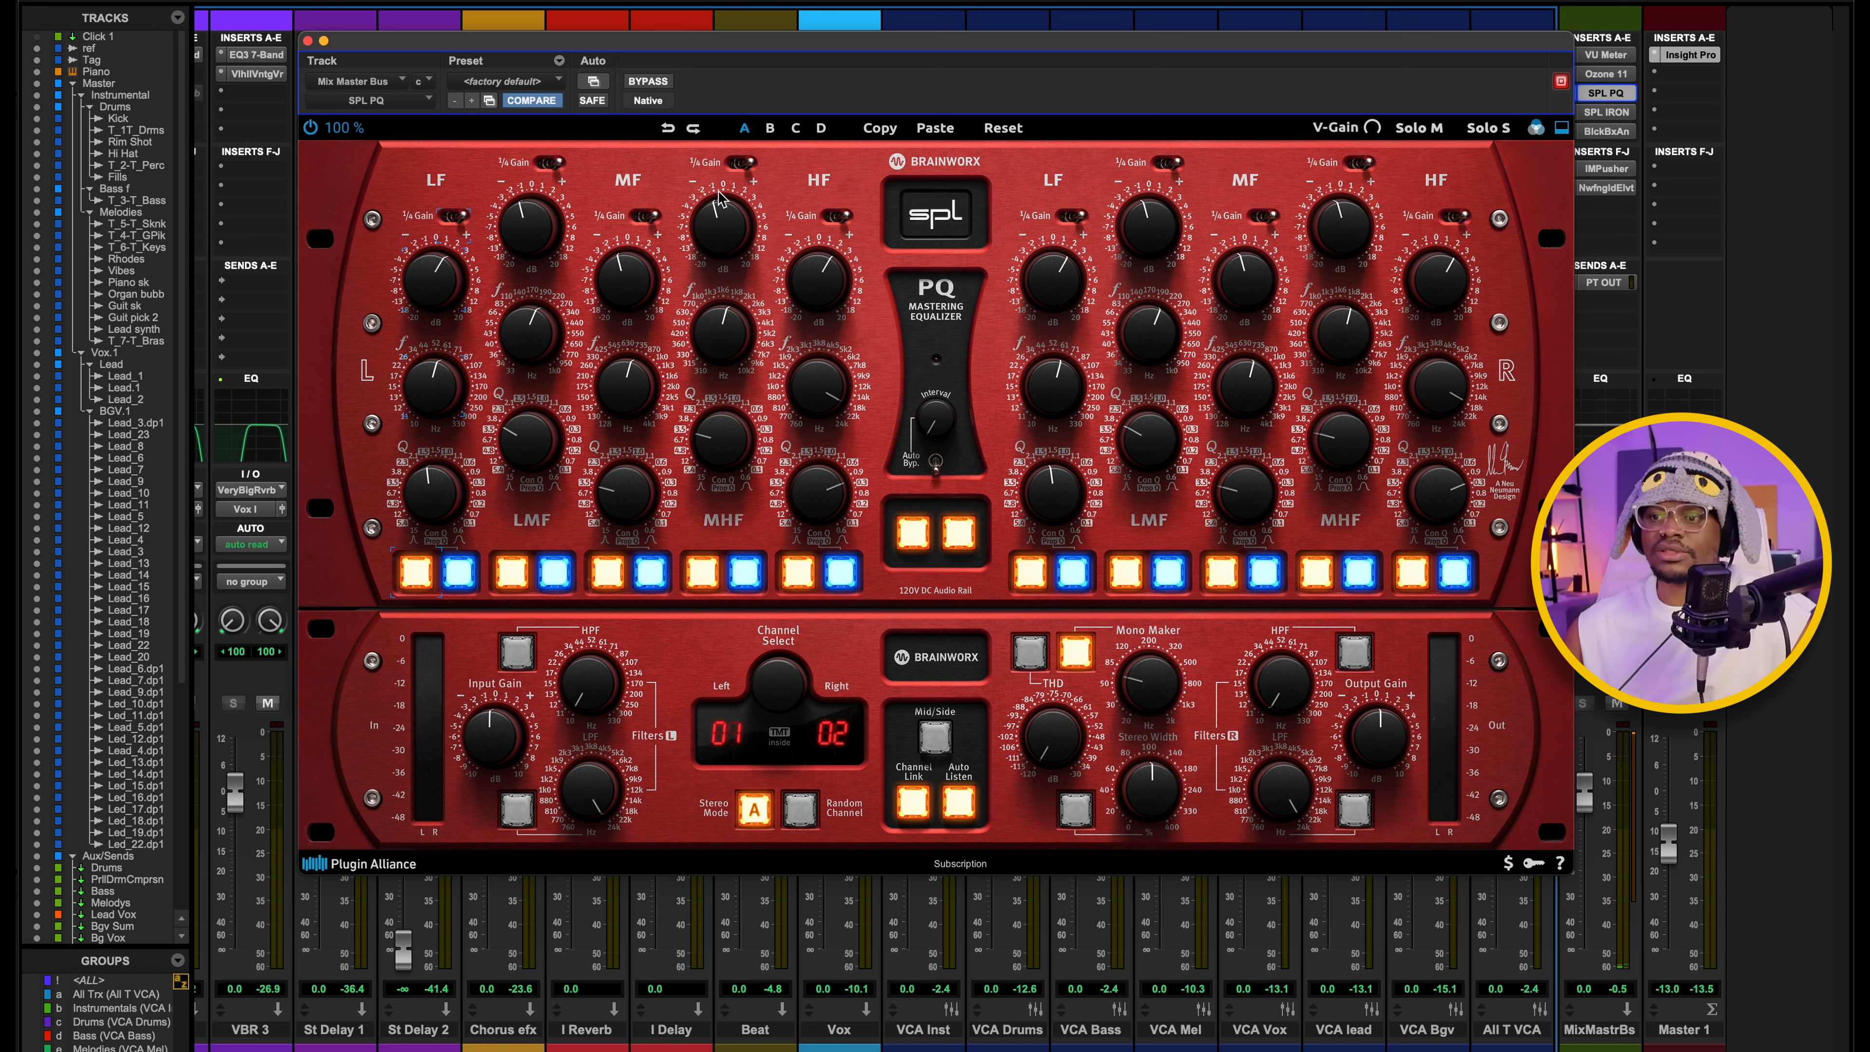
# Close the SPL PQ, open the mix master bus's SPL IRON insert and move its window clear of the bus inserts.
pyautogui.moveTo(308, 44); pyautogui.dragTo(364, 9)
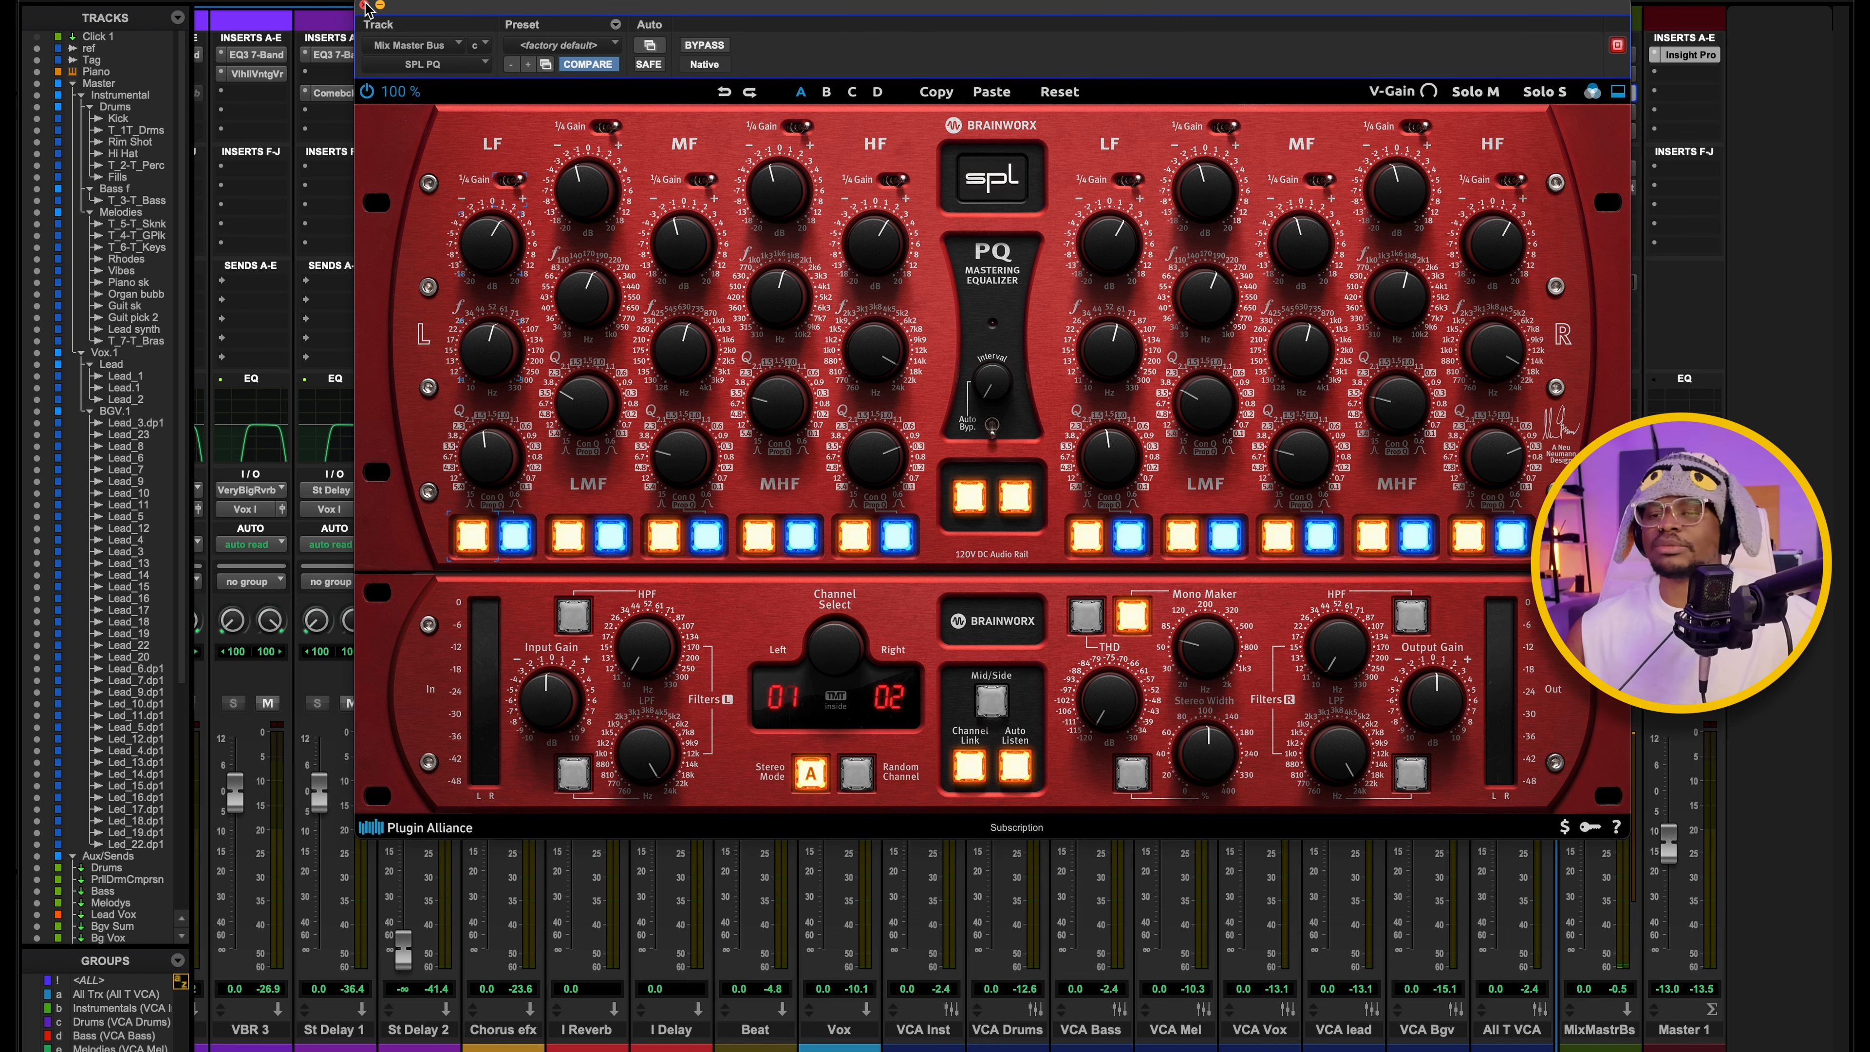
pyautogui.click(363, 6)
pyautogui.click(1616, 115)
pyautogui.click(269, 44)
pyautogui.click(1615, 115)
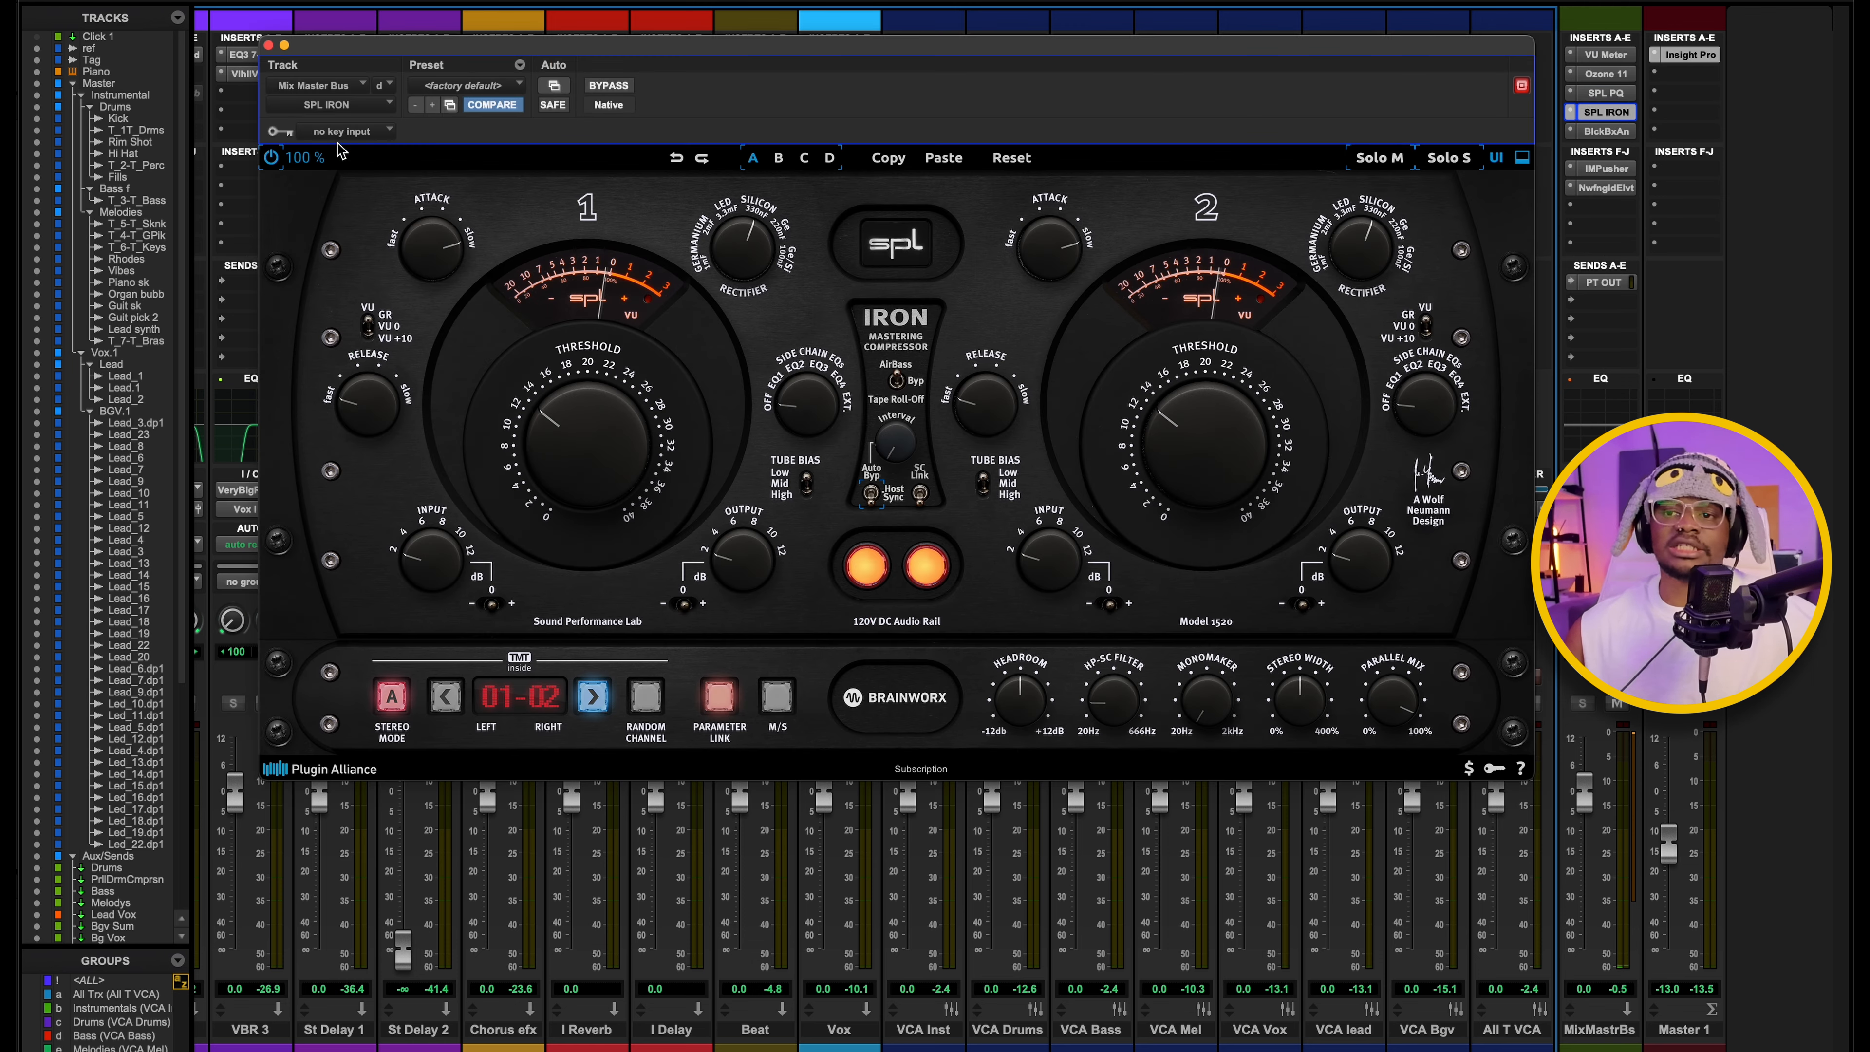
pyautogui.moveTo(755, 51); pyautogui.dragTo(796, 47)
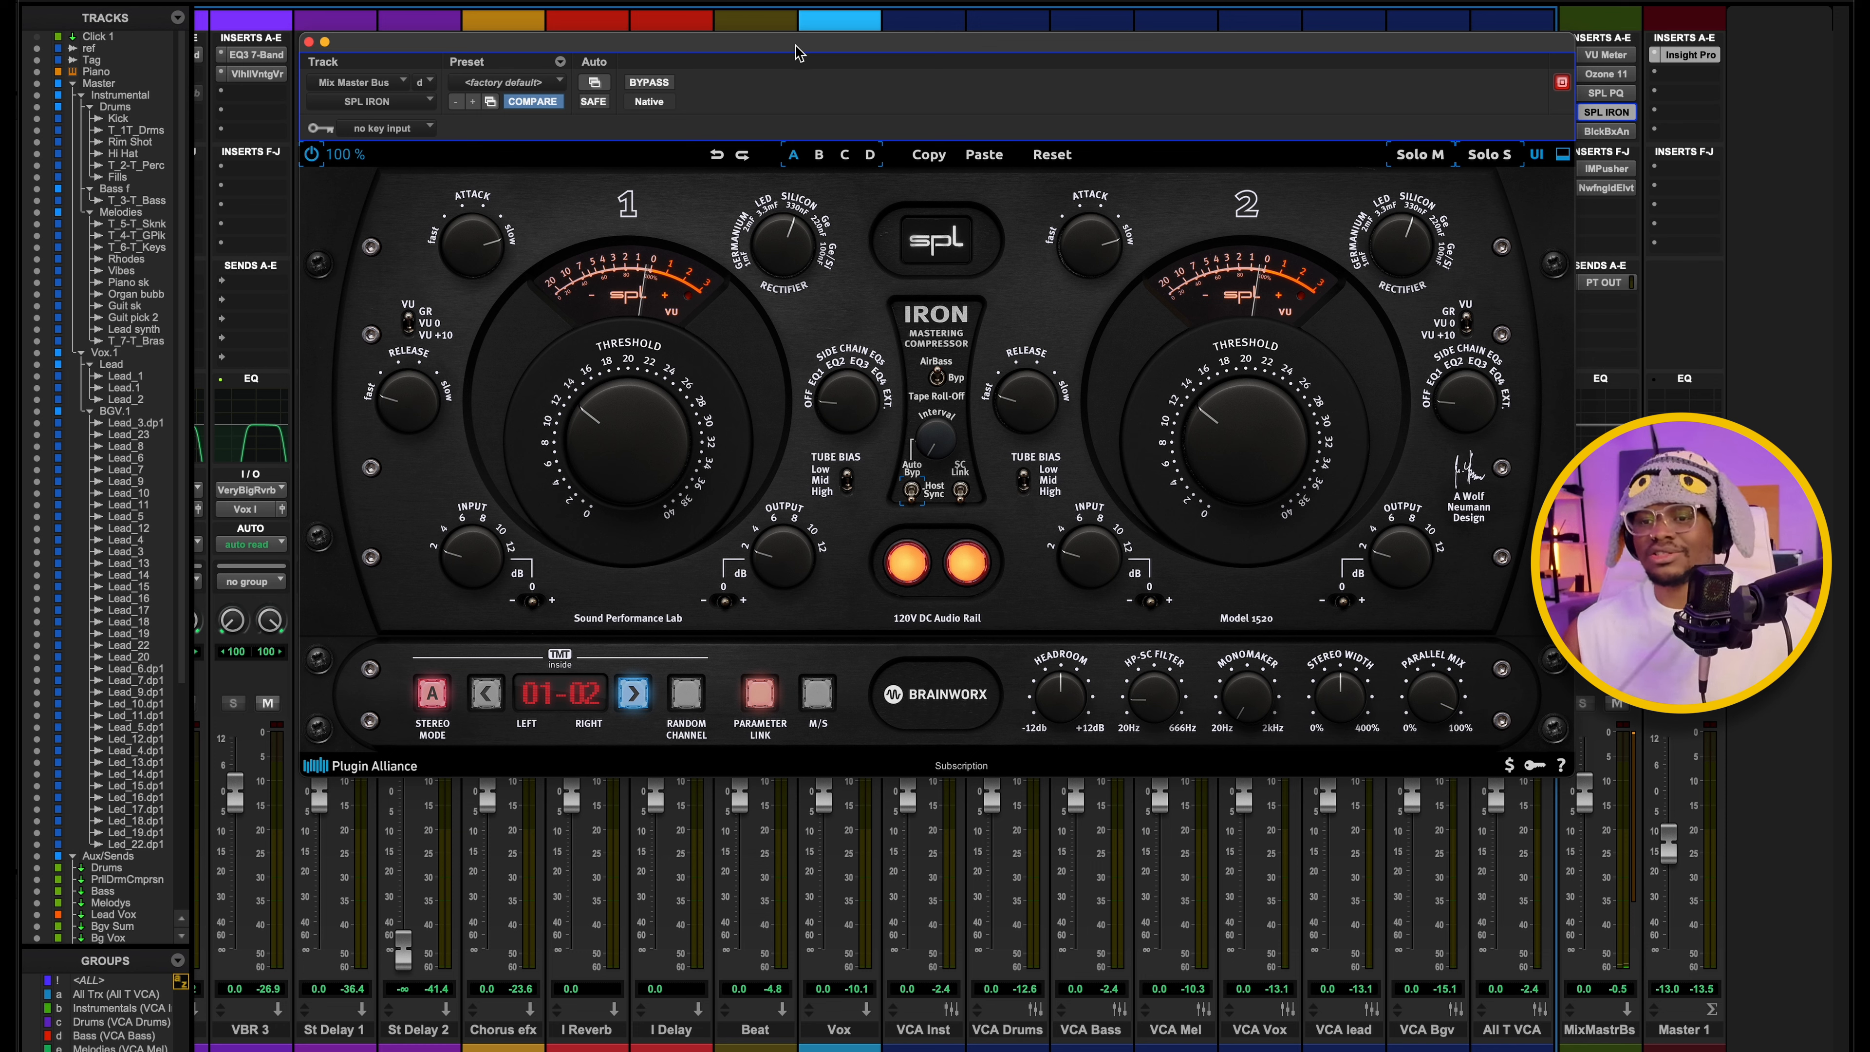
# Play the mix through the SPL IRON and try its AirBass / Tape Roll-Off switch.
pyautogui.press('space')
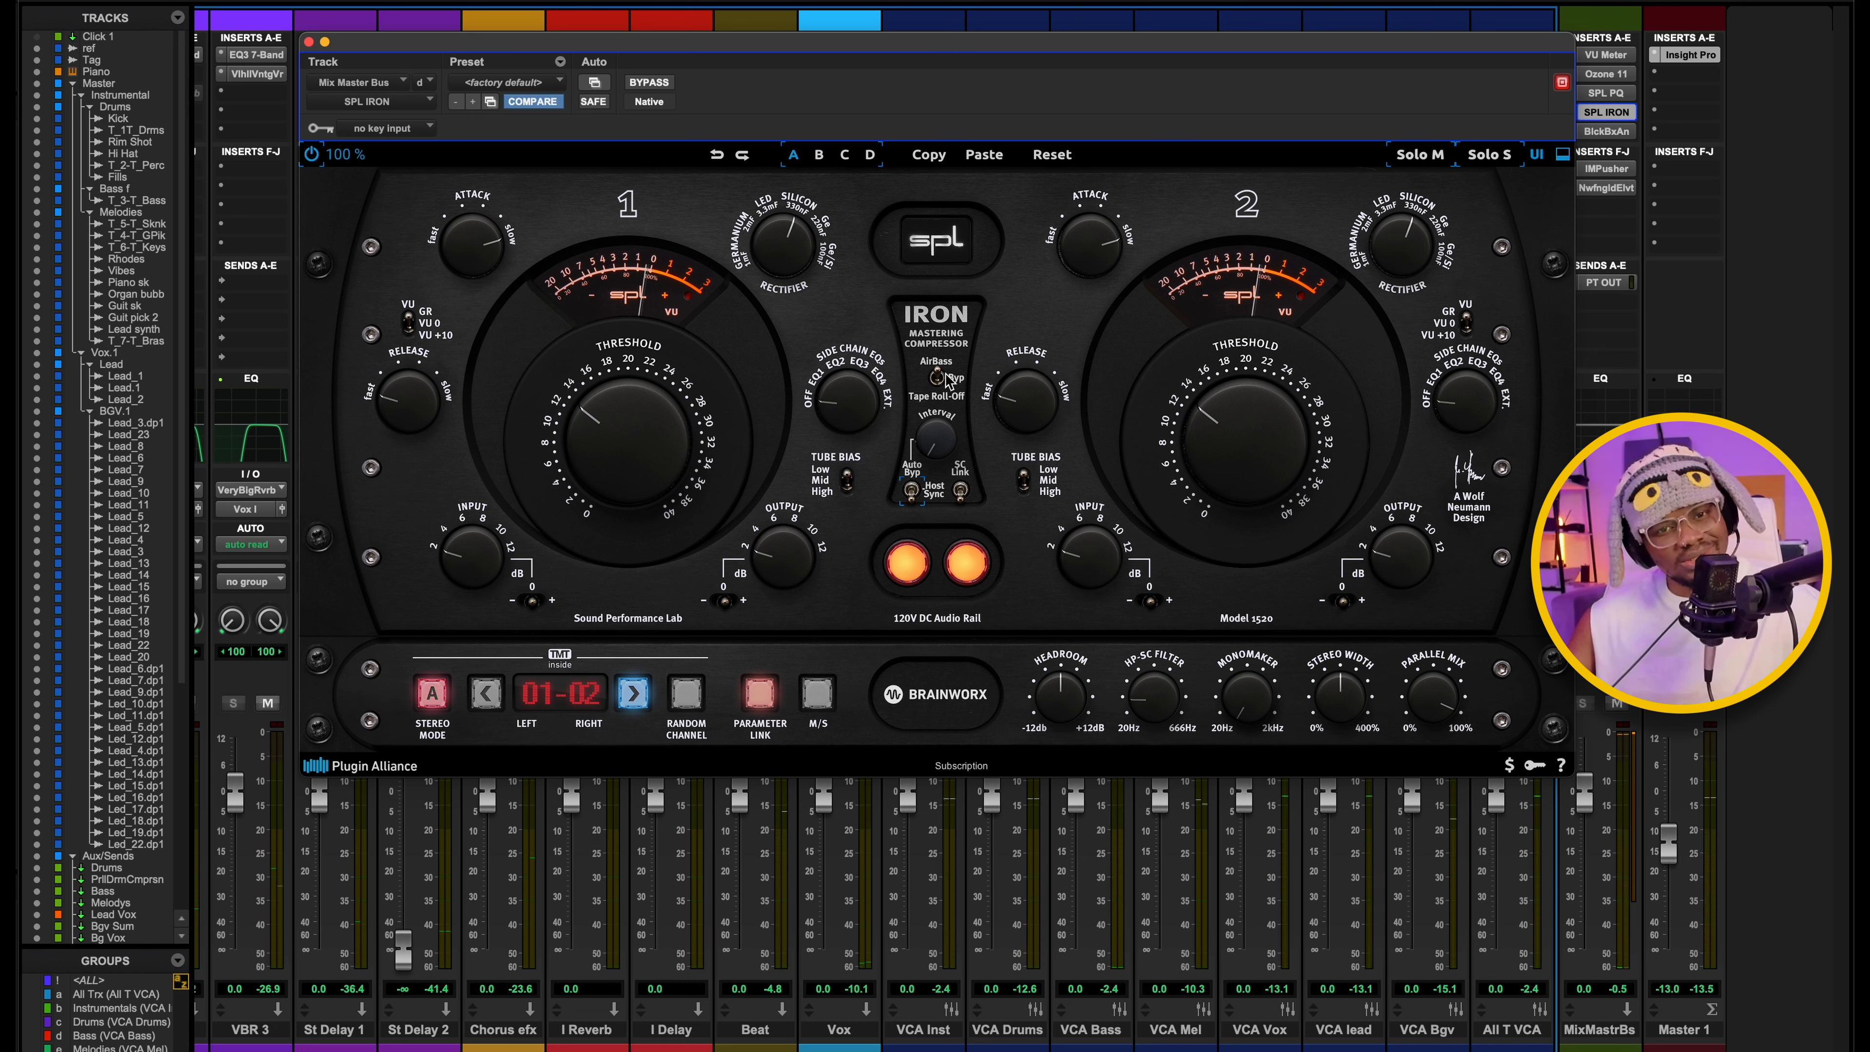
pyautogui.press('space')
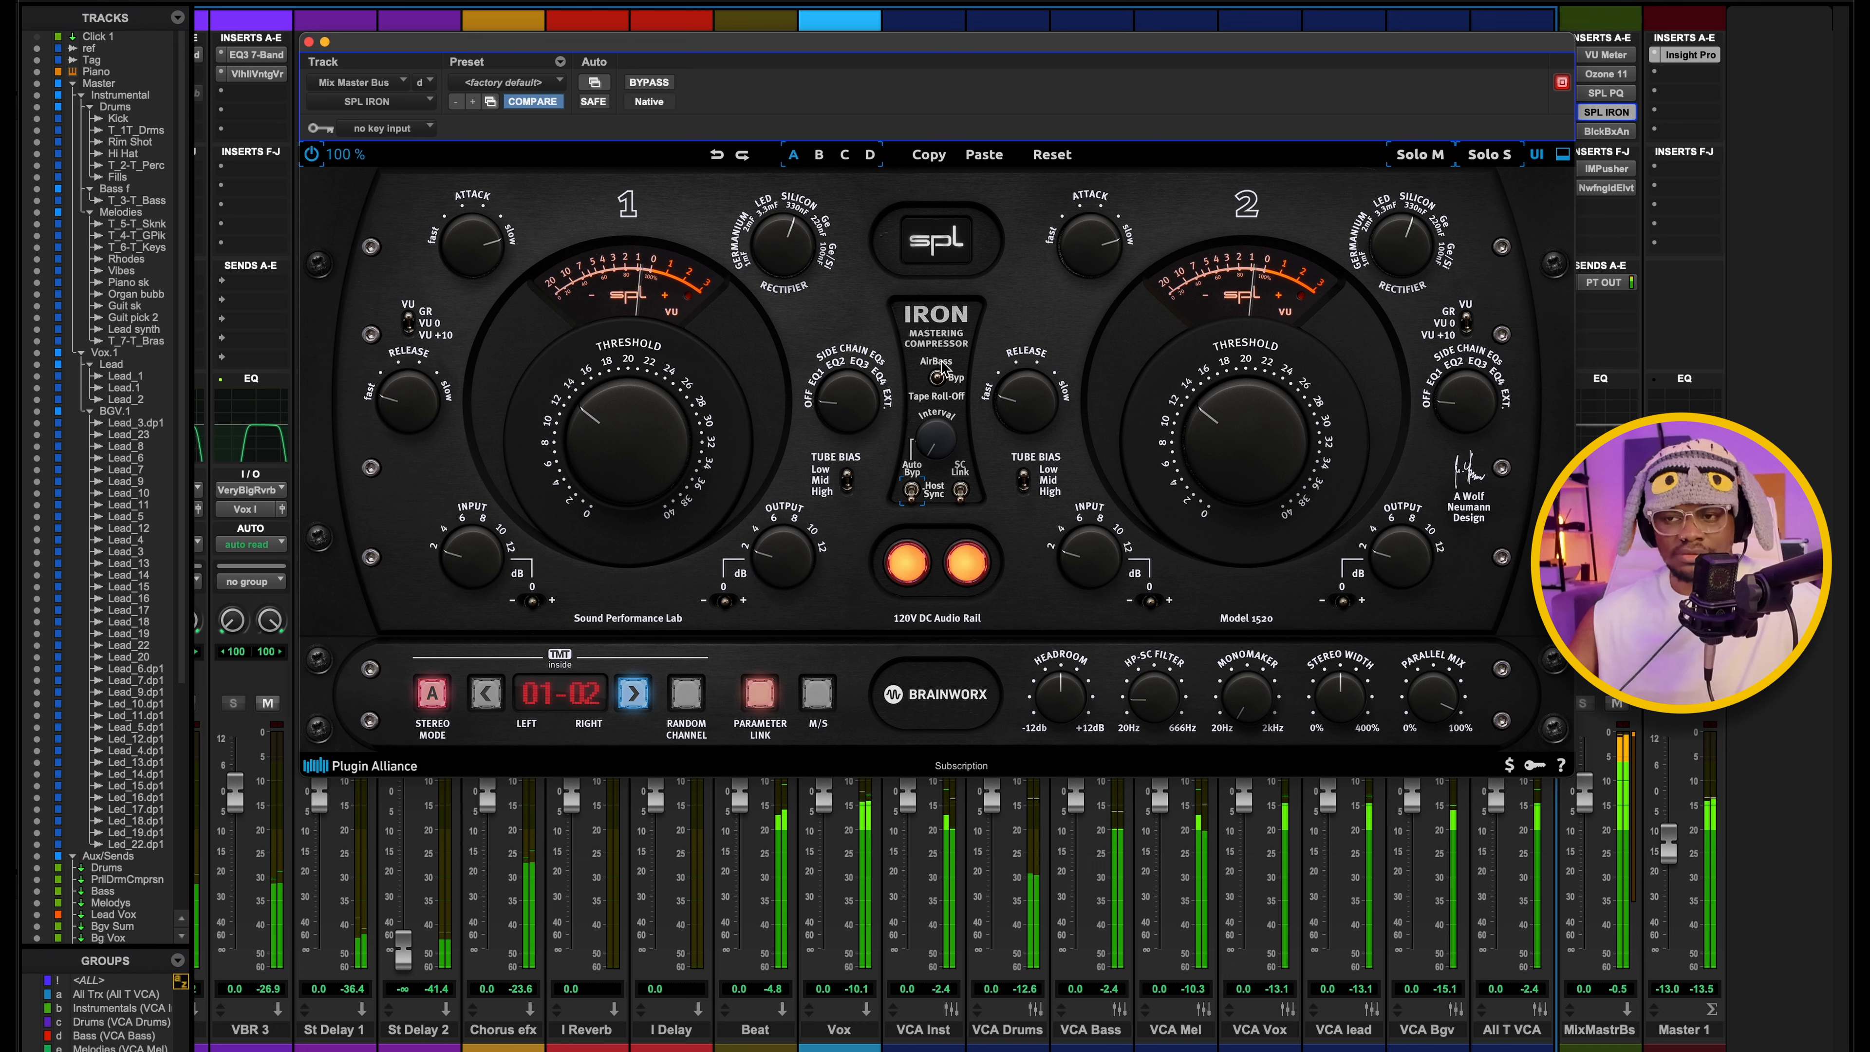
pyautogui.moveTo(939, 379); pyautogui.dragTo(941, 342)
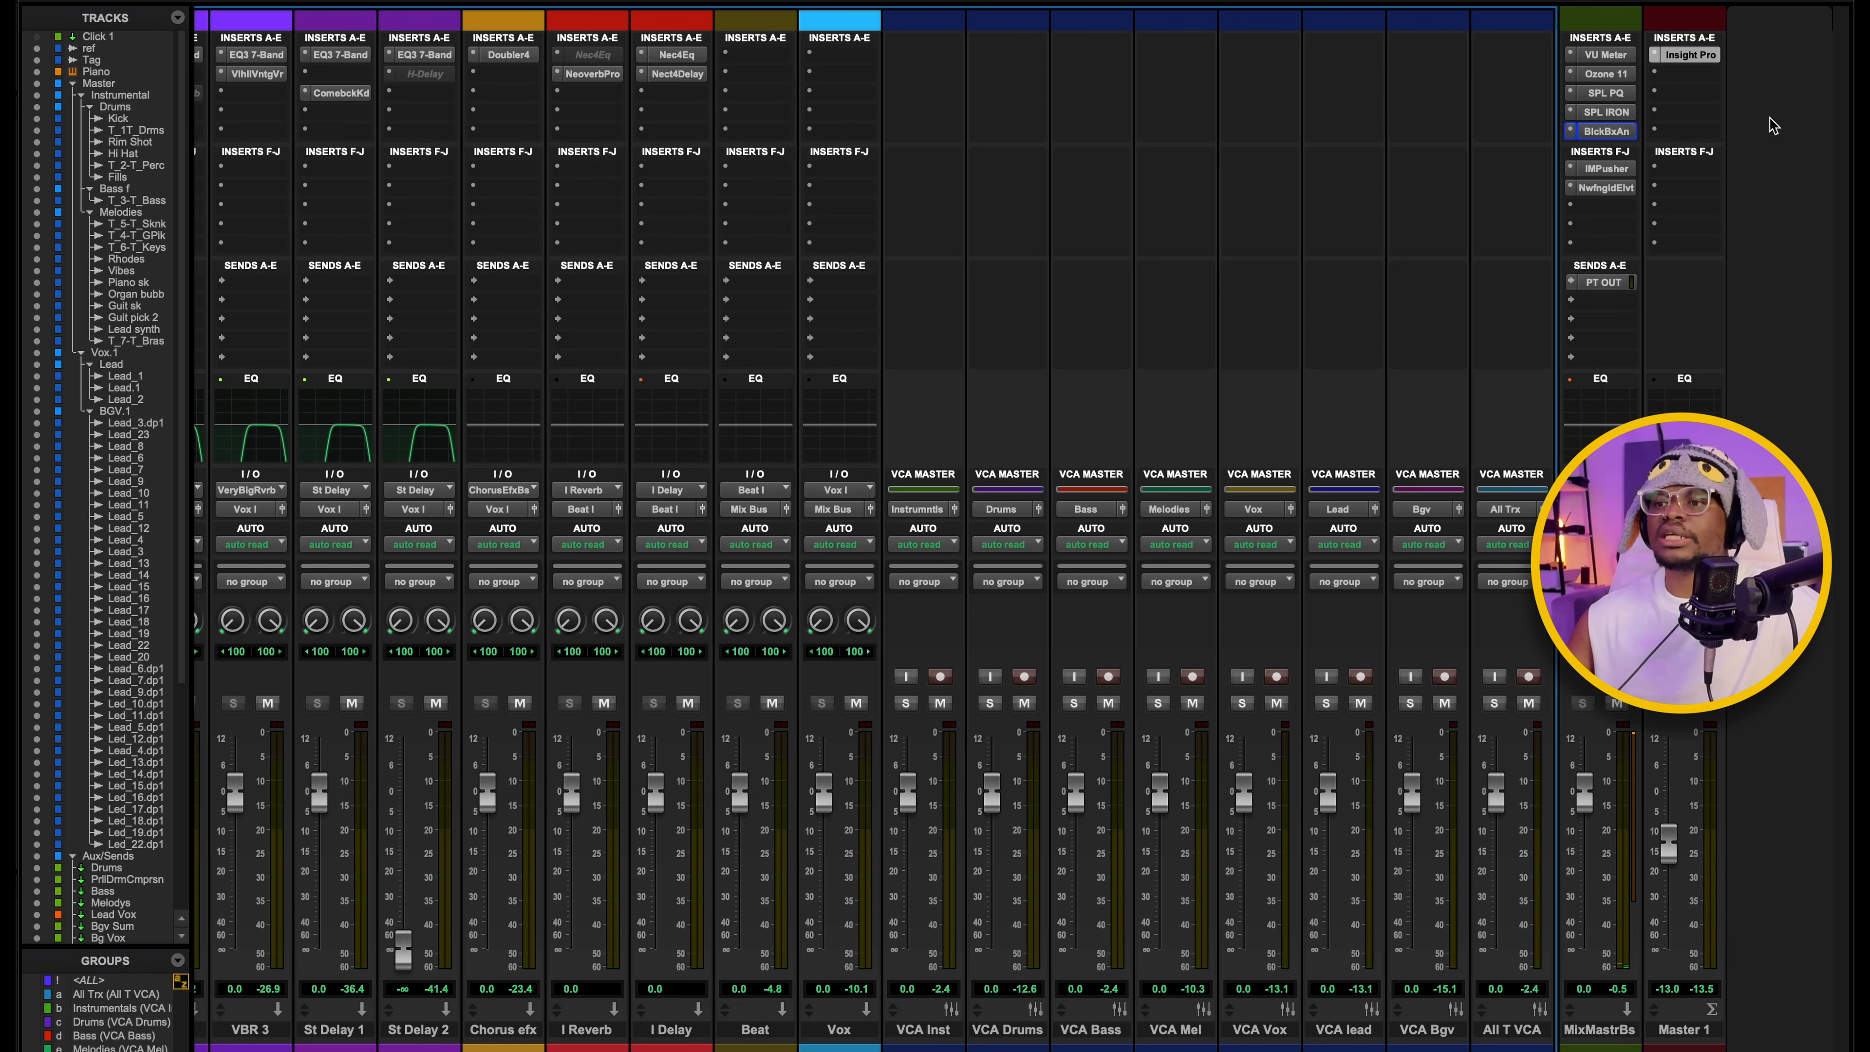
# Open the mix master bus's Black Box HG-2 insert, reposition its window and check its Pentode, Triode and Air Amount settings.
pyautogui.click(1606, 131)
pyautogui.moveTo(890, 183); pyautogui.dragTo(942, 140)
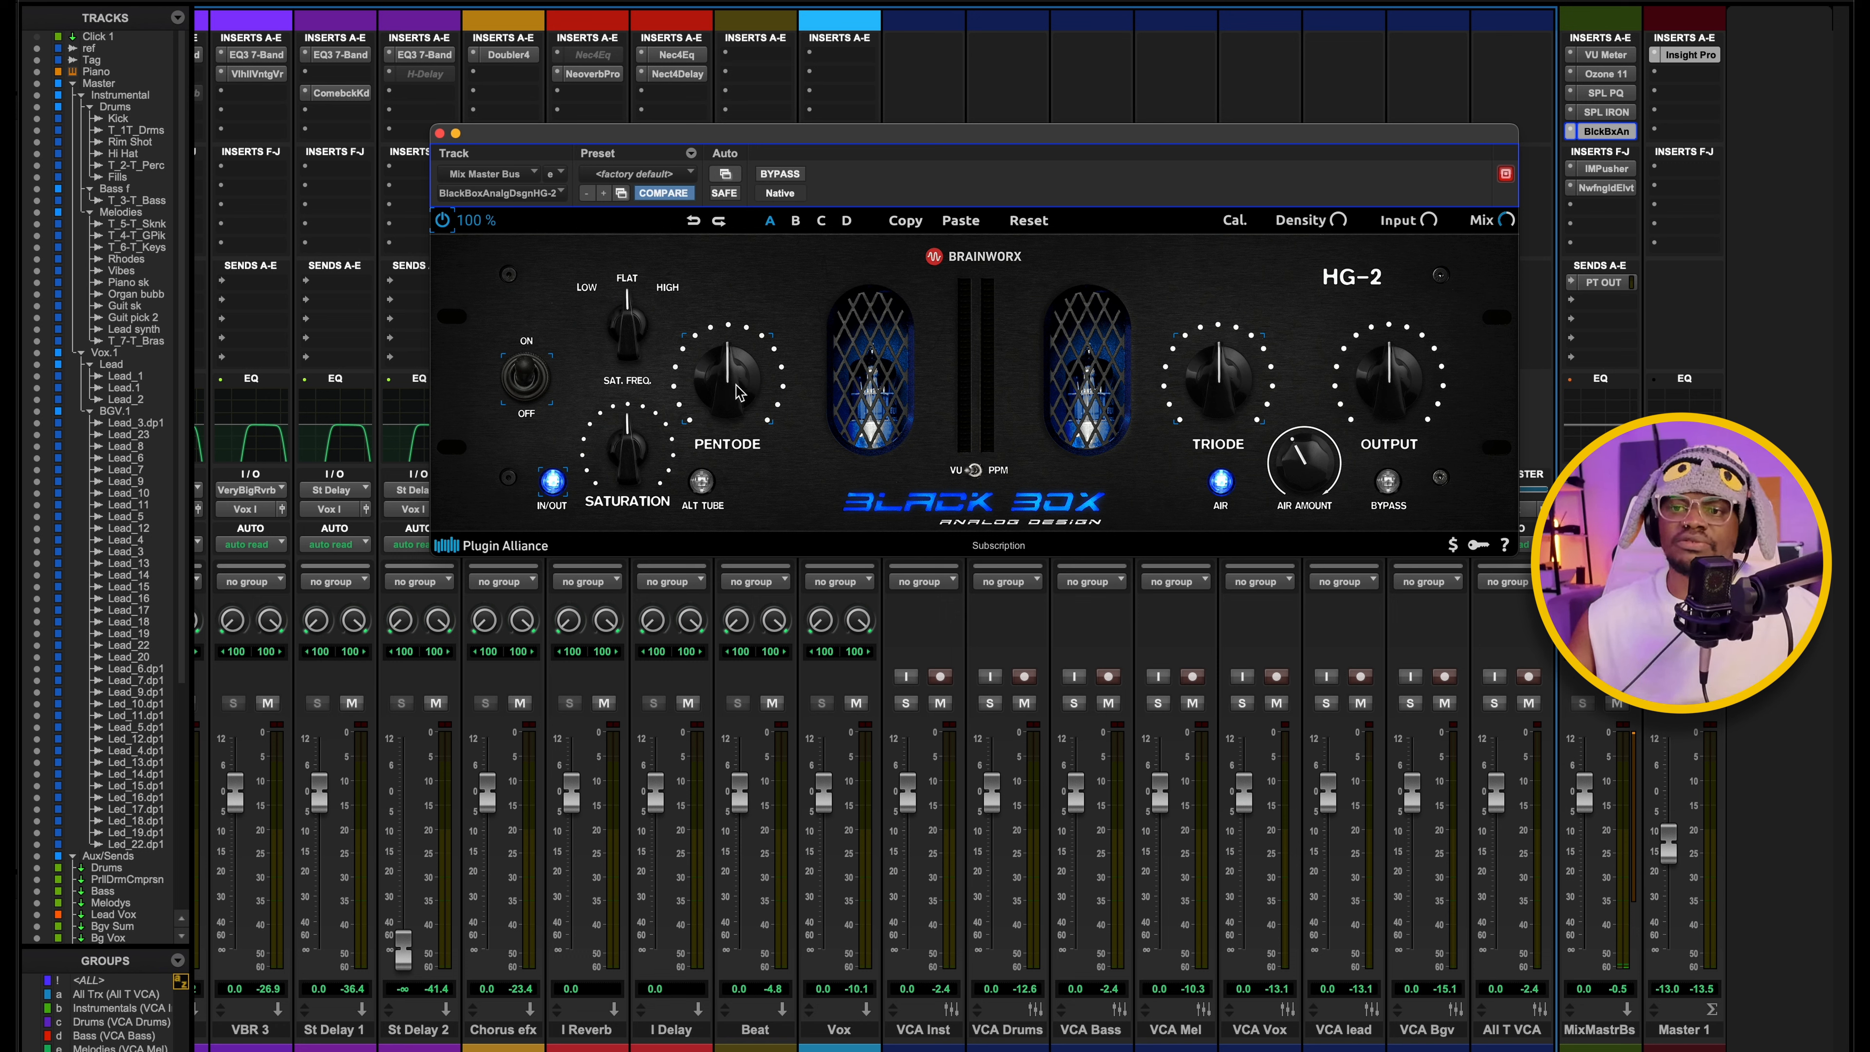
pyautogui.moveTo(1228, 405)
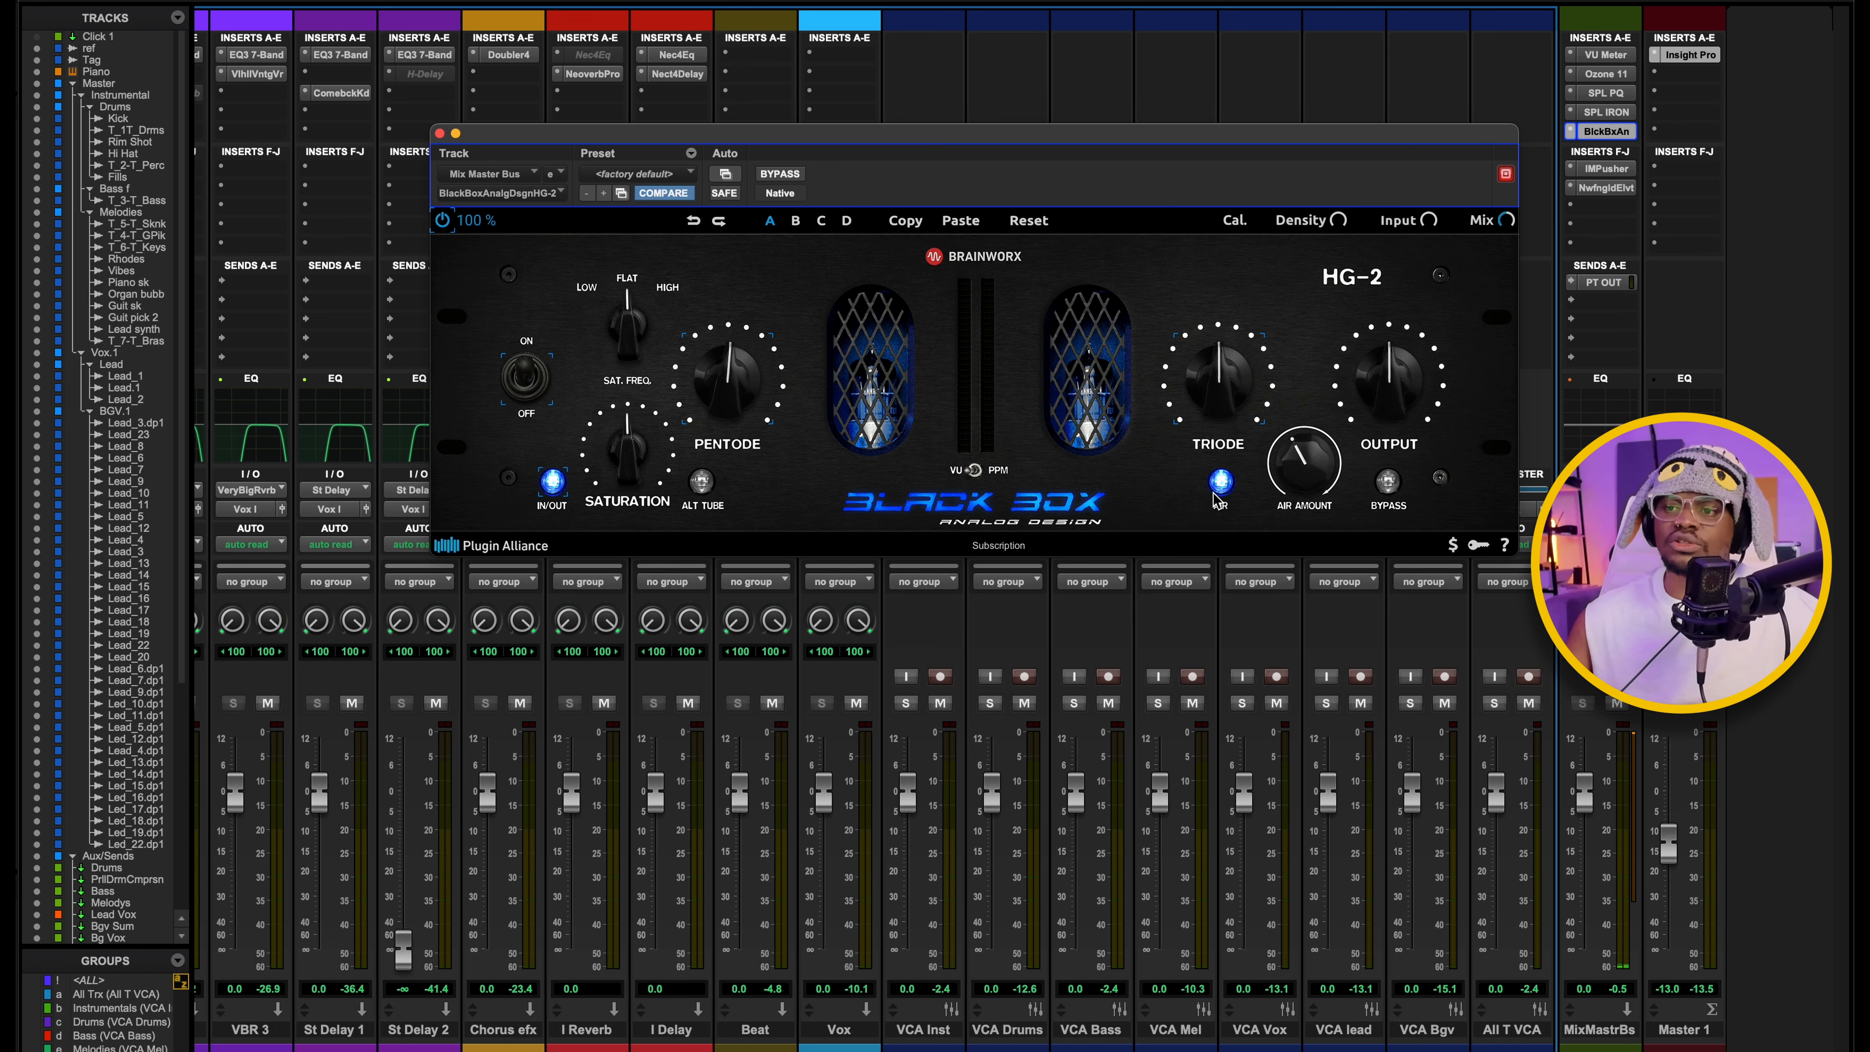
pyautogui.moveTo(1007, 126); pyautogui.dragTo(1009, 128)
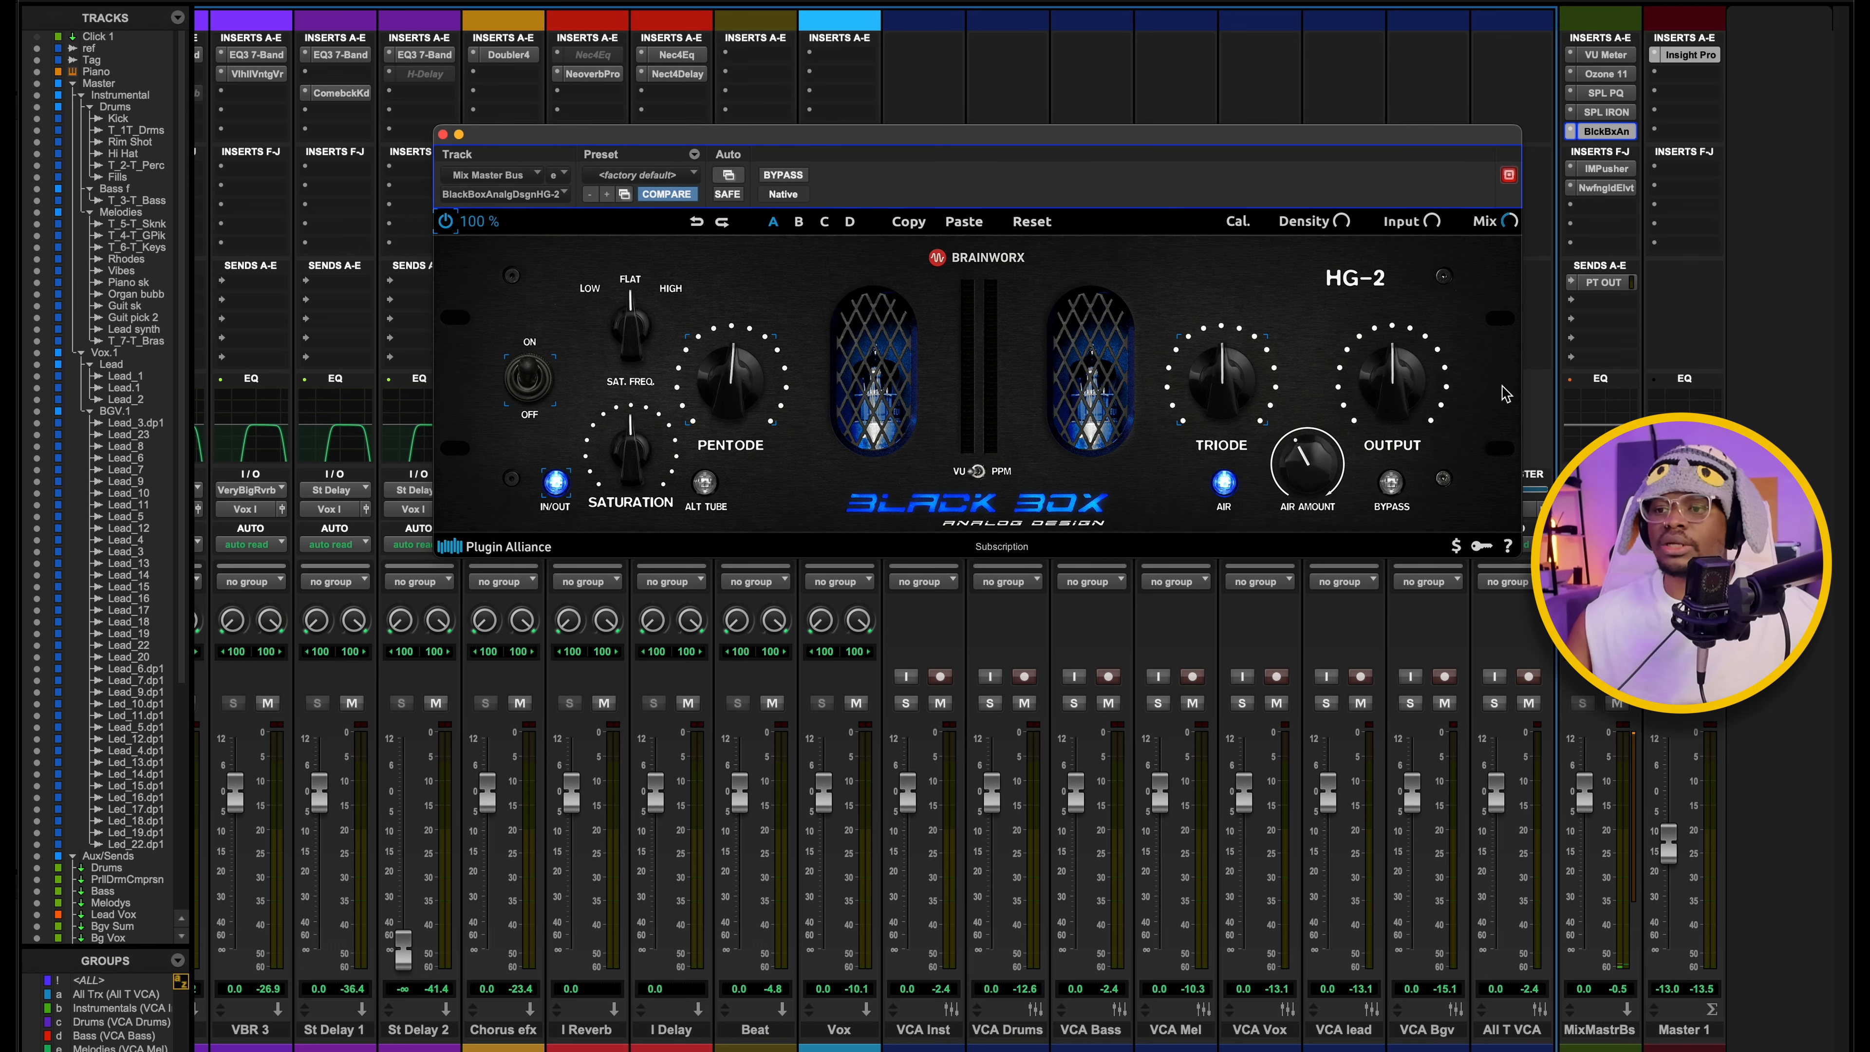
pyautogui.moveTo(1329, 484)
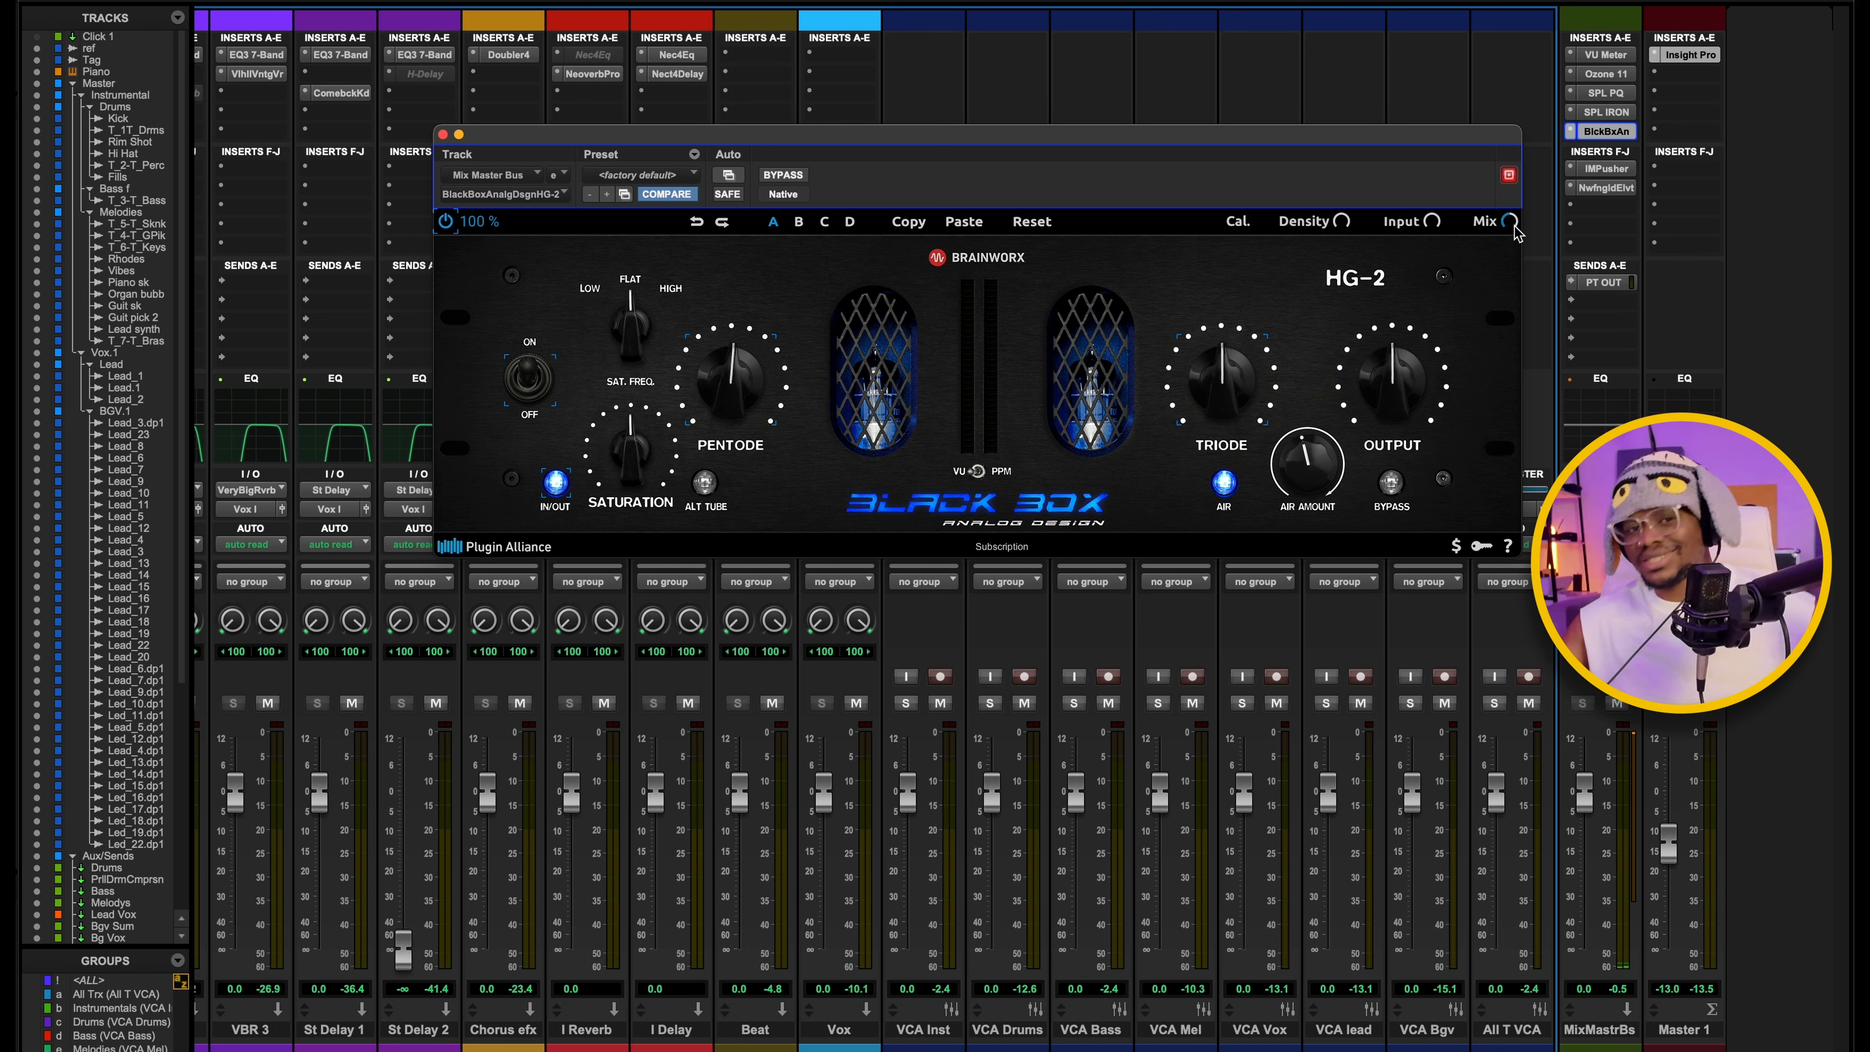
# Compare the mix with the Black Box HG-2 bypassed and active during playback, and close the plug-in.
pyautogui.click(778, 175)
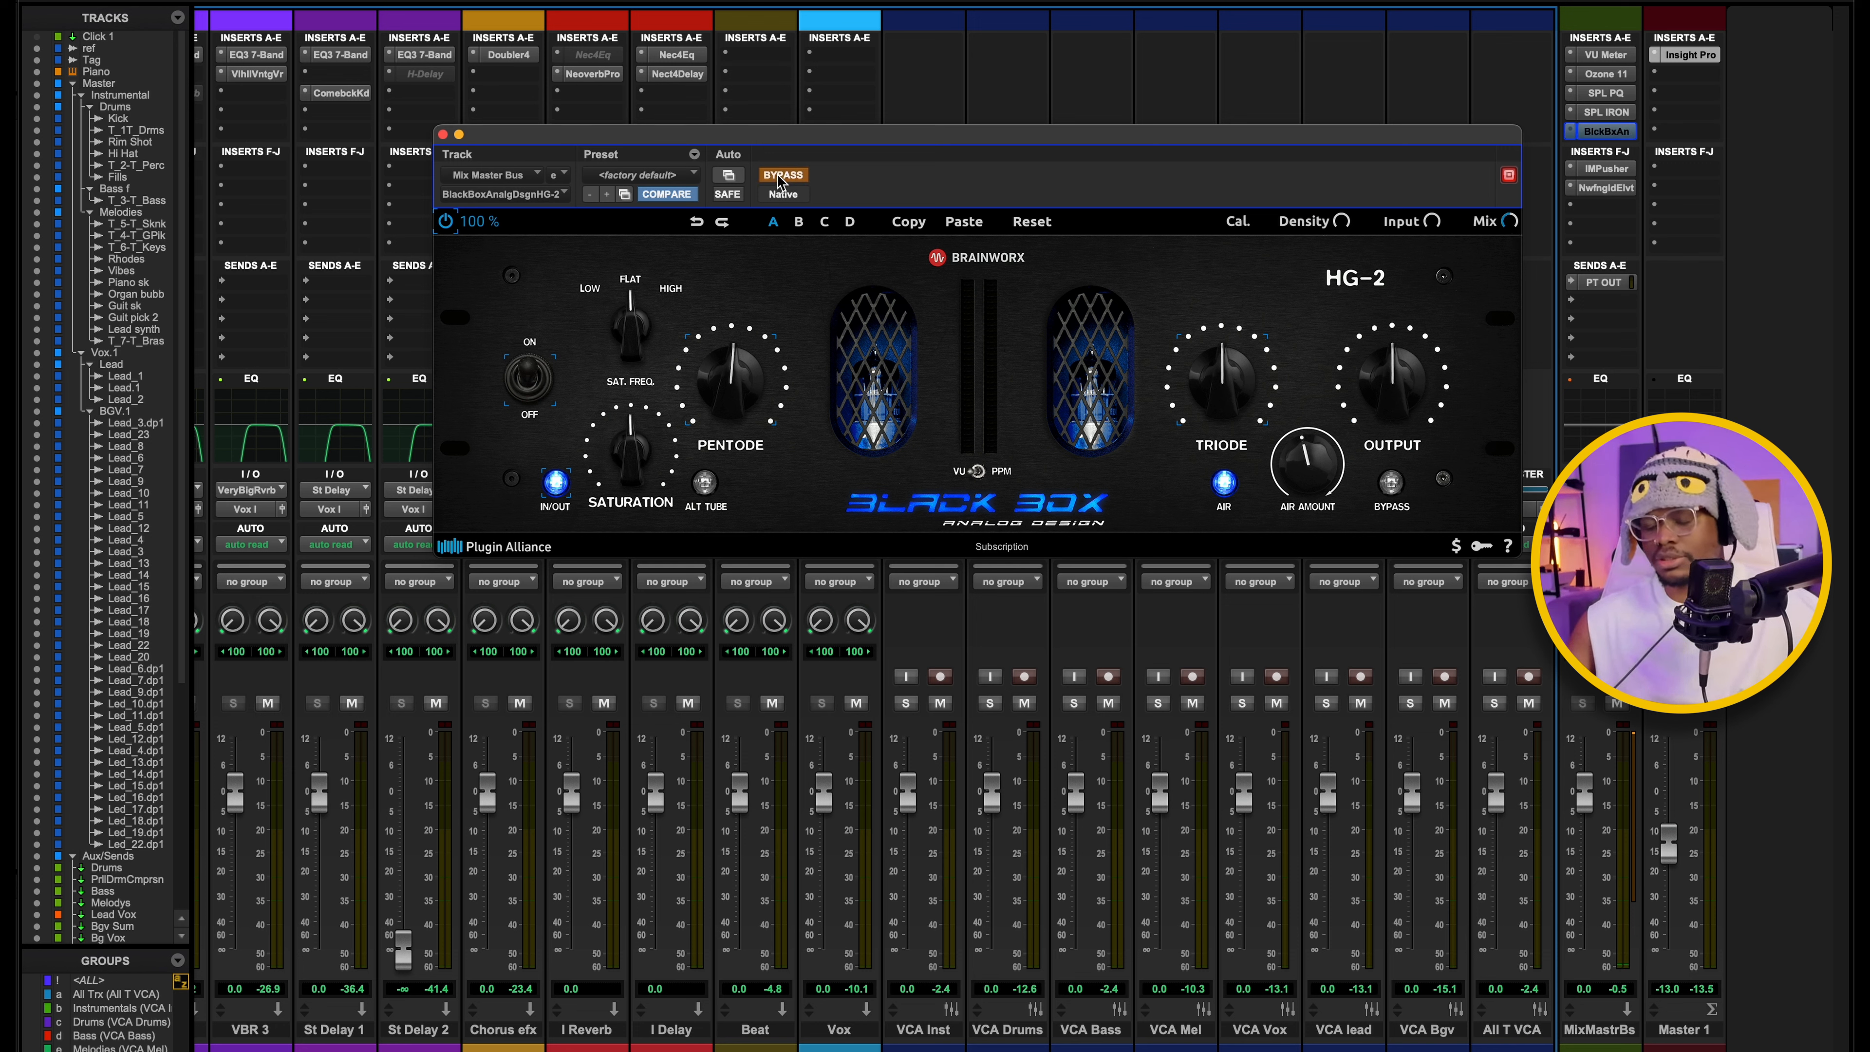
pyautogui.press('space')
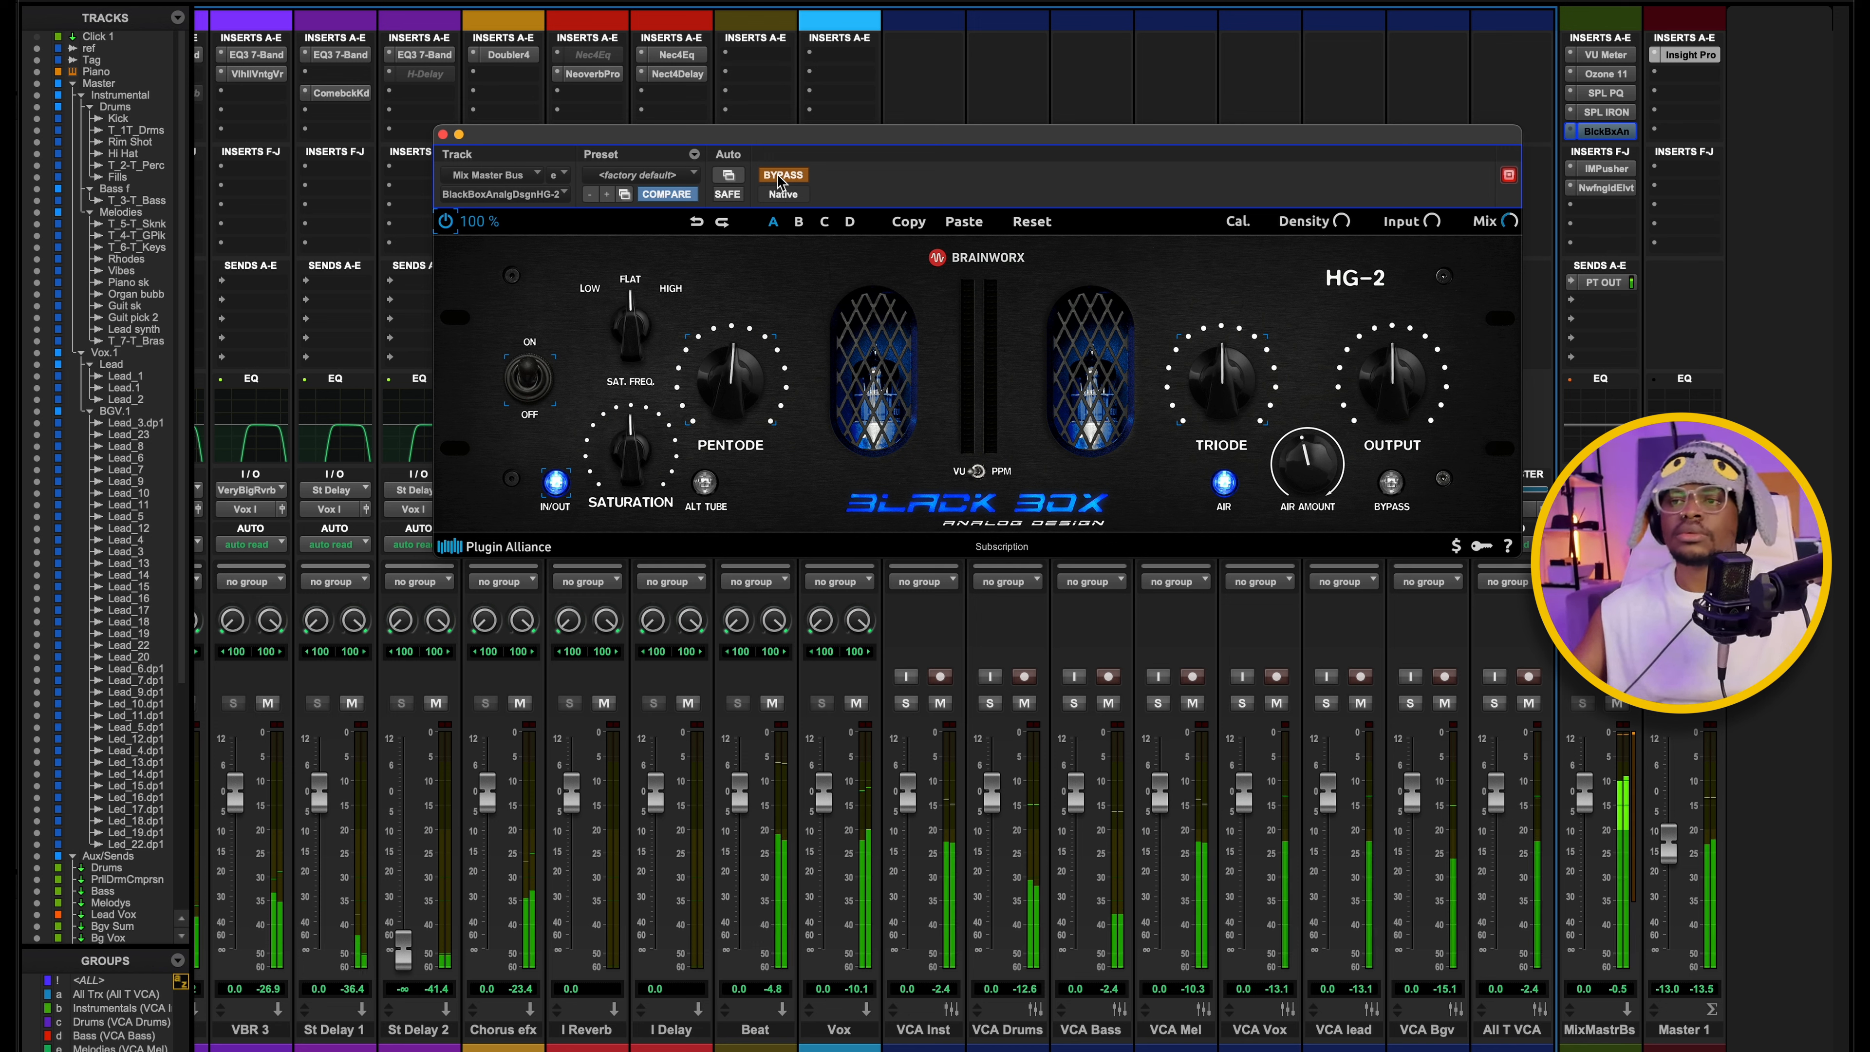
pyautogui.click(779, 175)
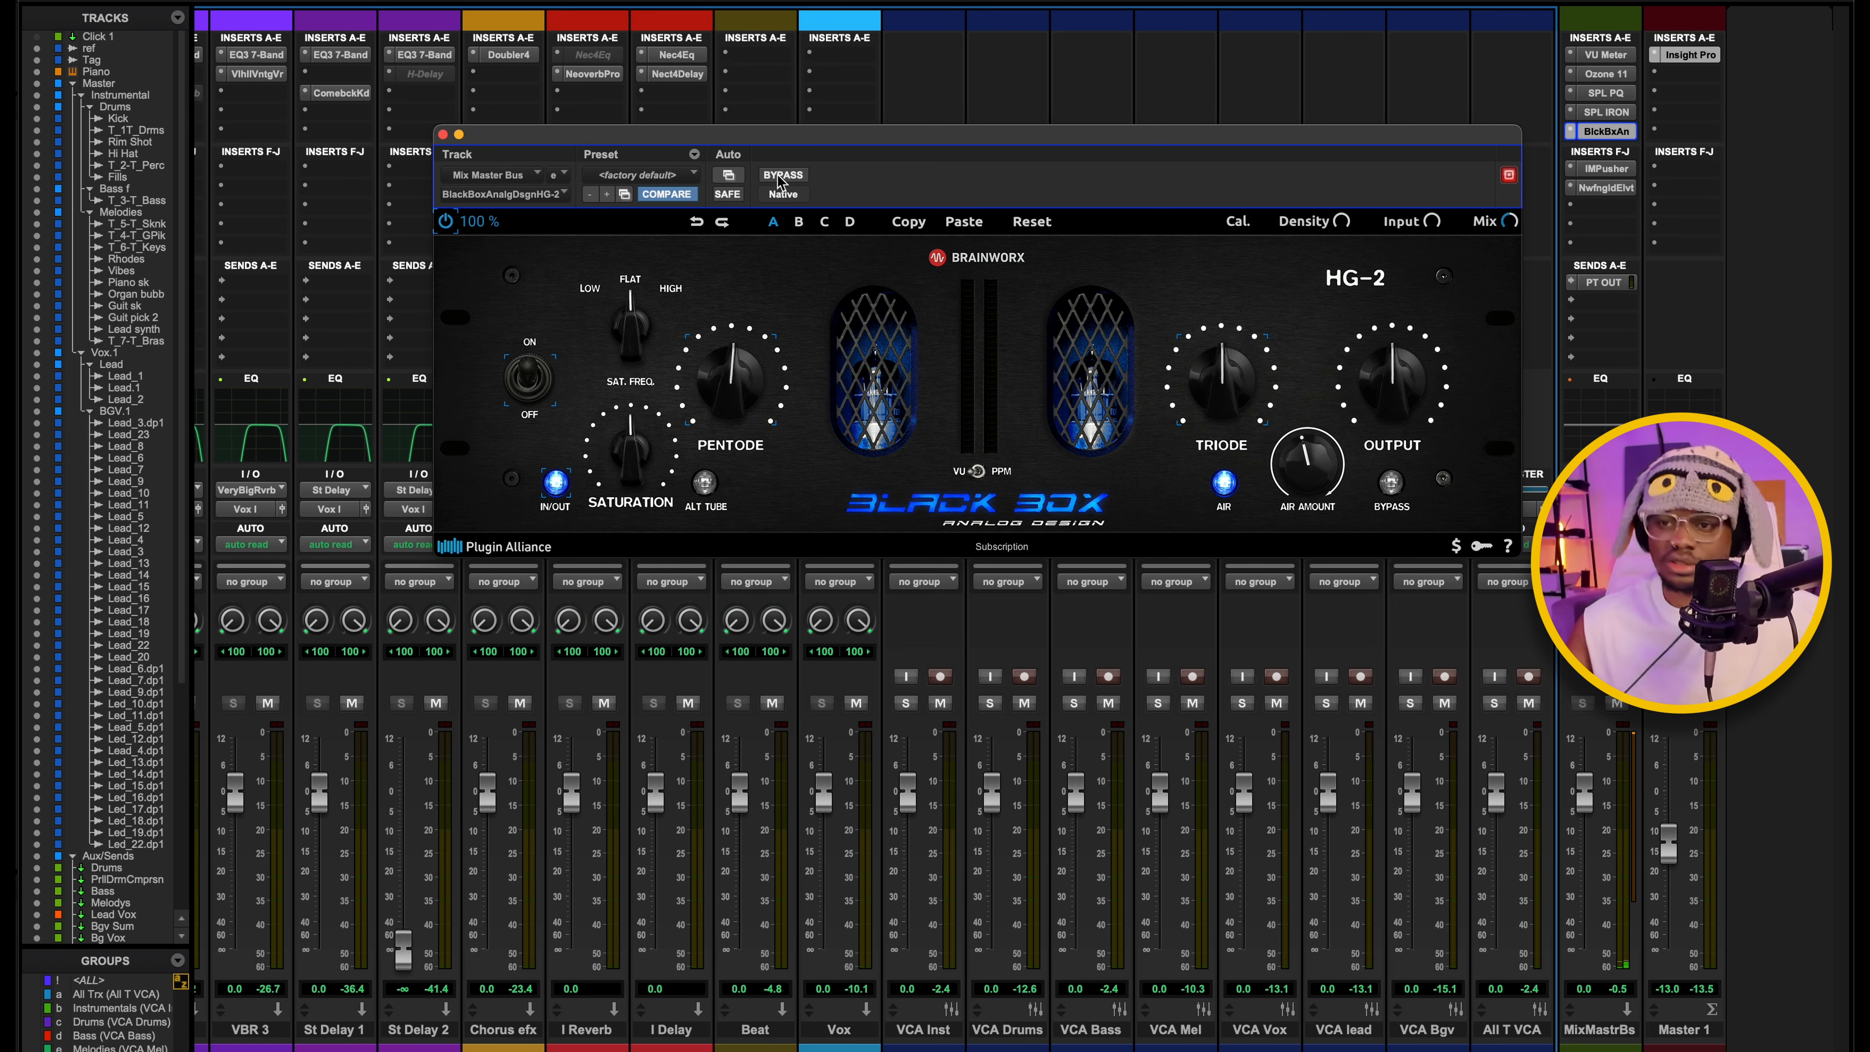
pyautogui.click(442, 134)
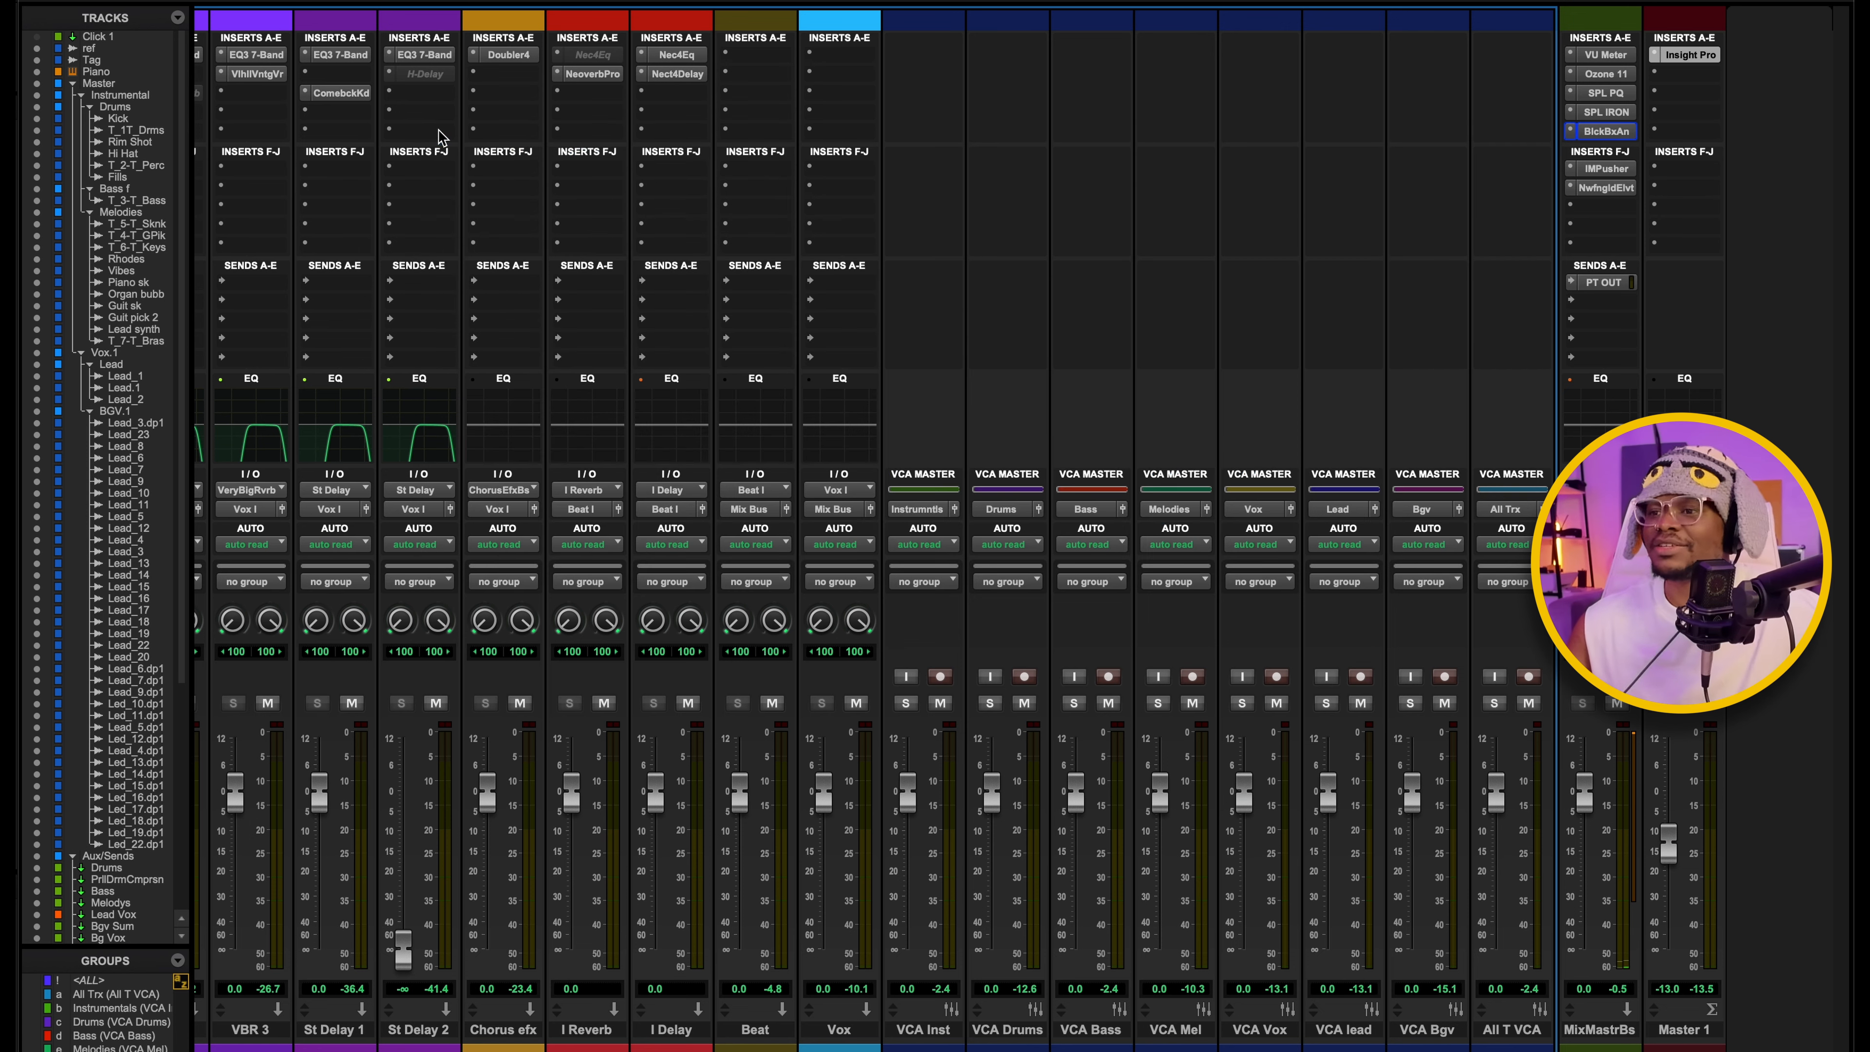
# Open the mix master bus's IMPusher insert, check its Push, Magic and Low settings and the Low note list, and close it.
pyautogui.click(1607, 170)
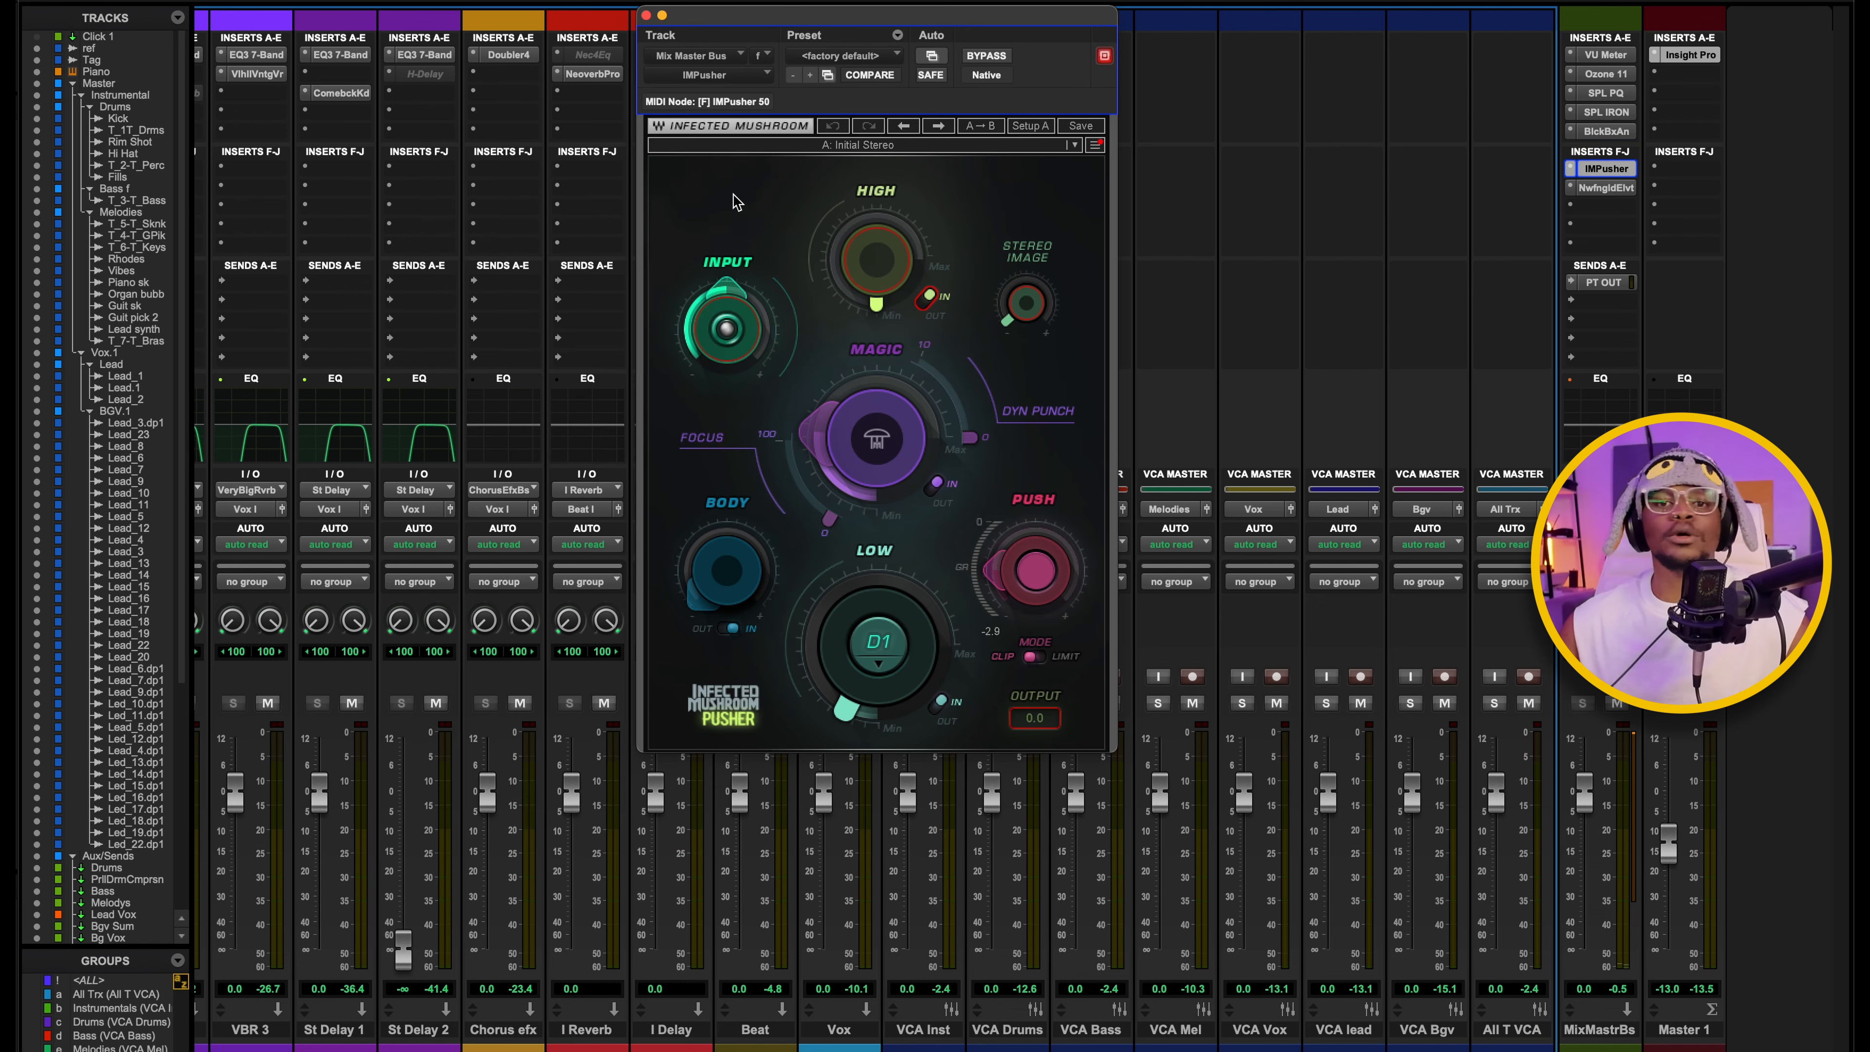
pyautogui.click(1010, 583)
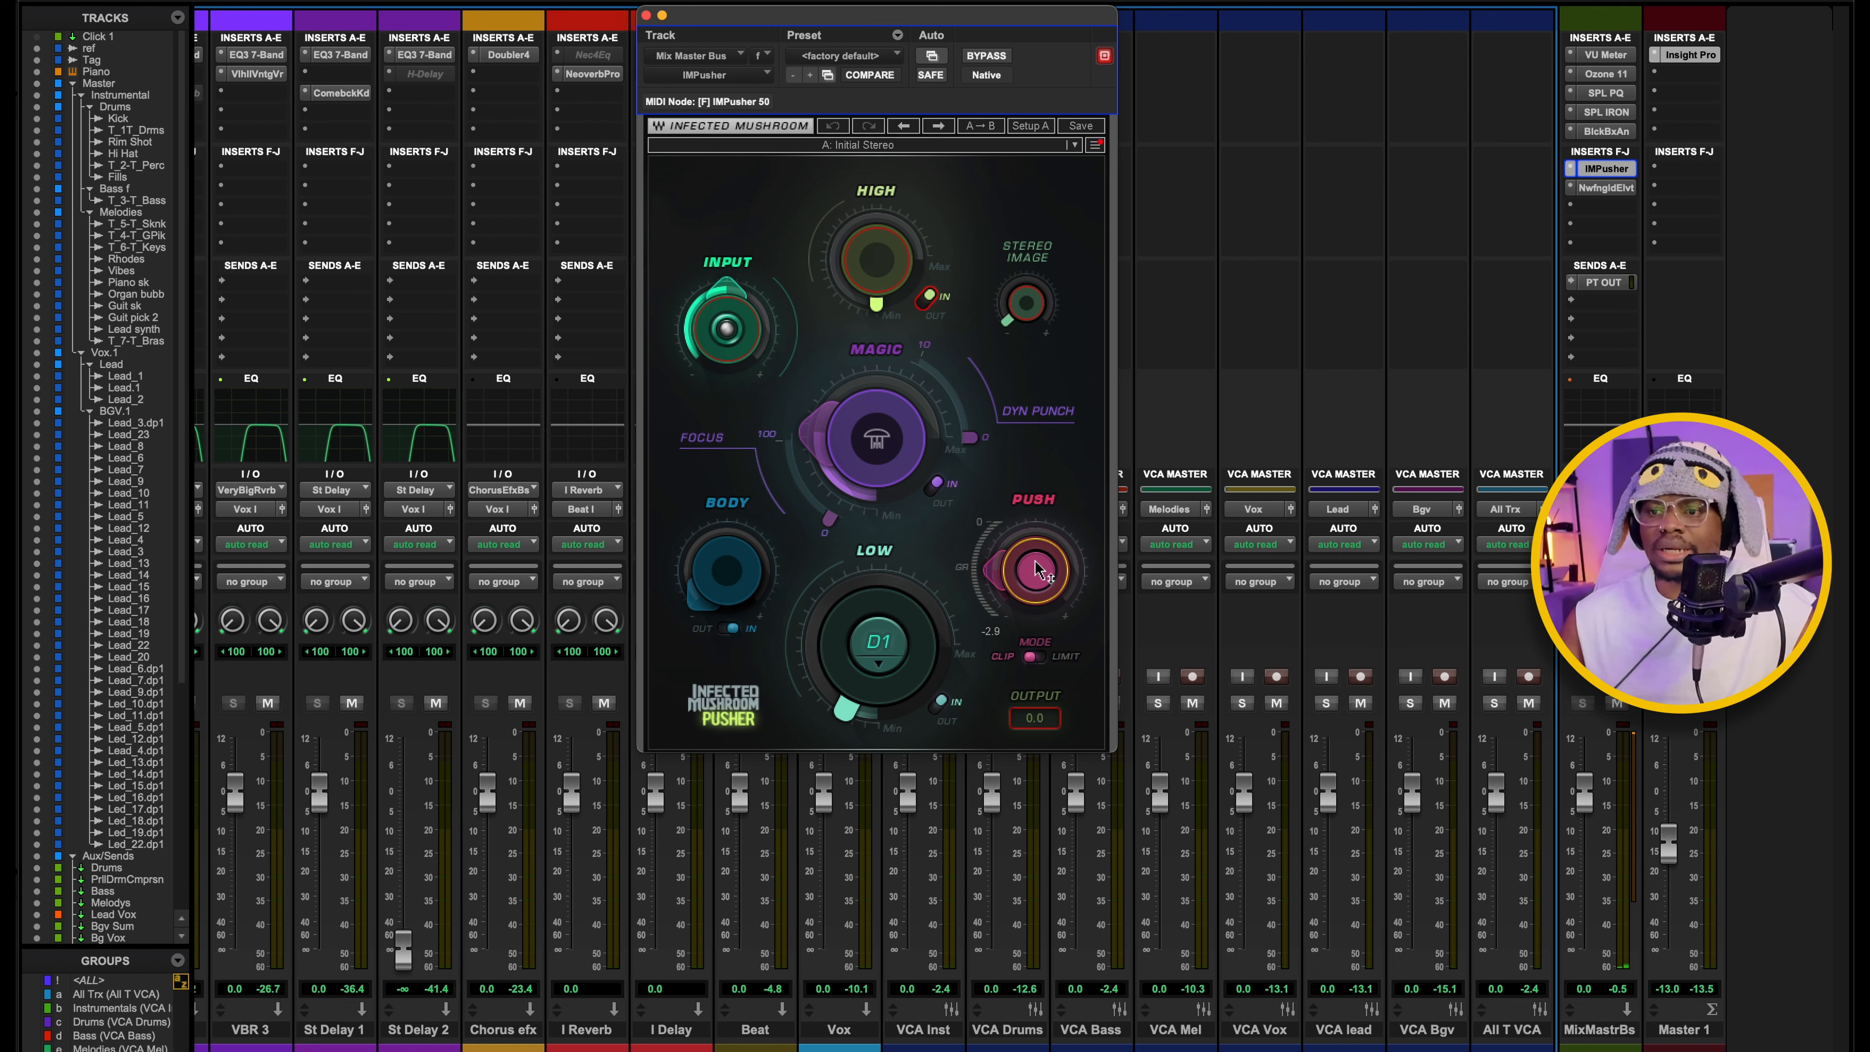
pyautogui.click(855, 452)
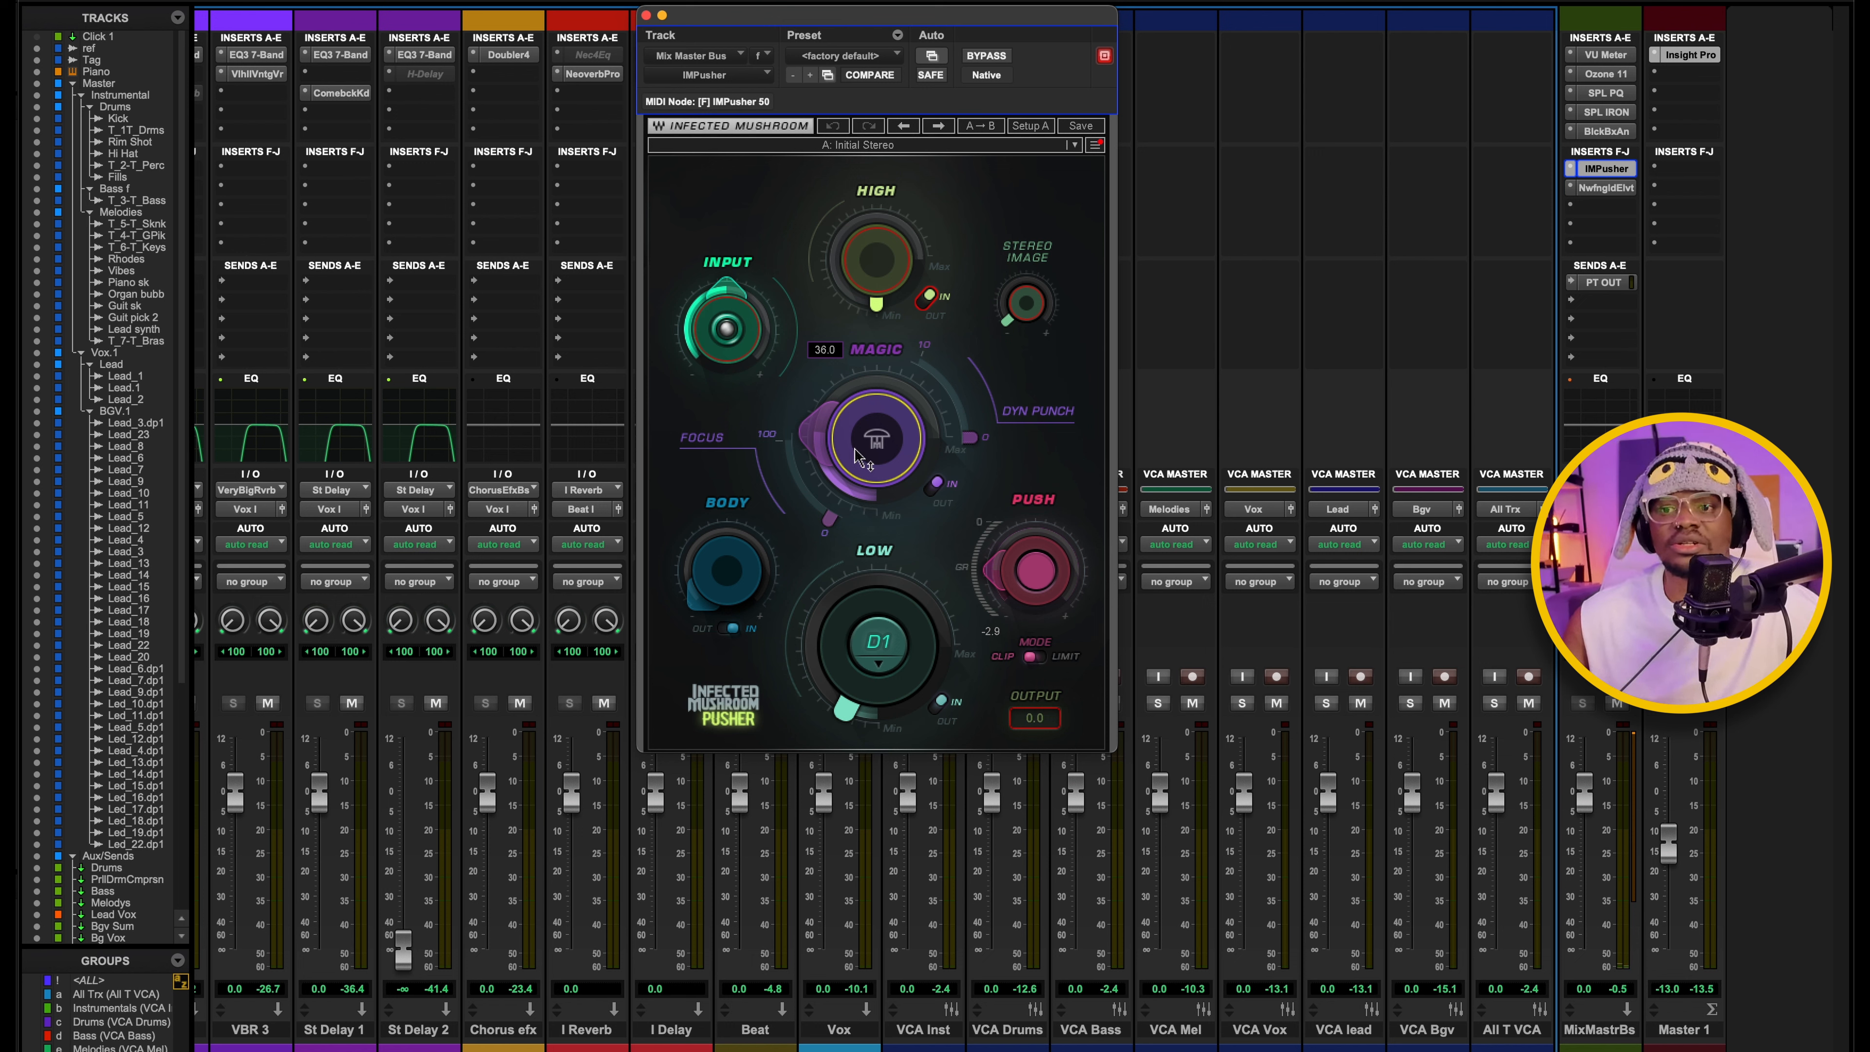
pyautogui.click(855, 719)
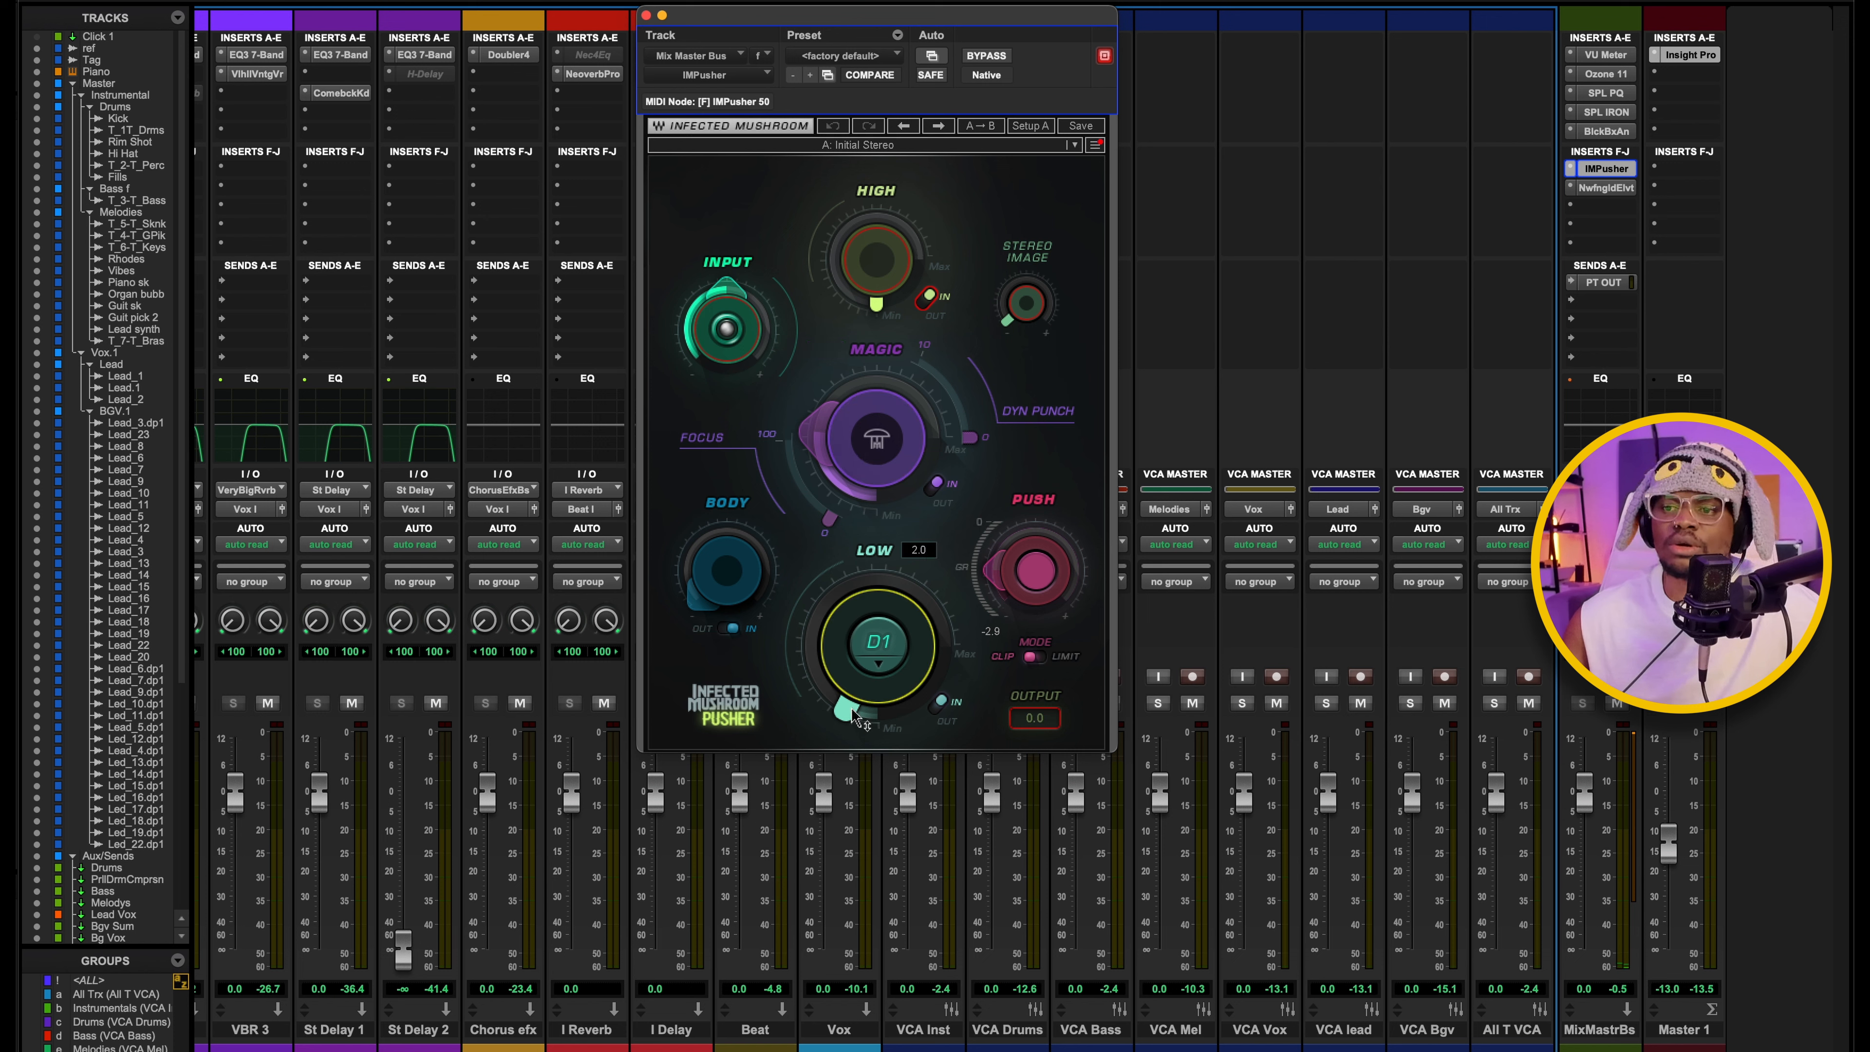
pyautogui.click(880, 662)
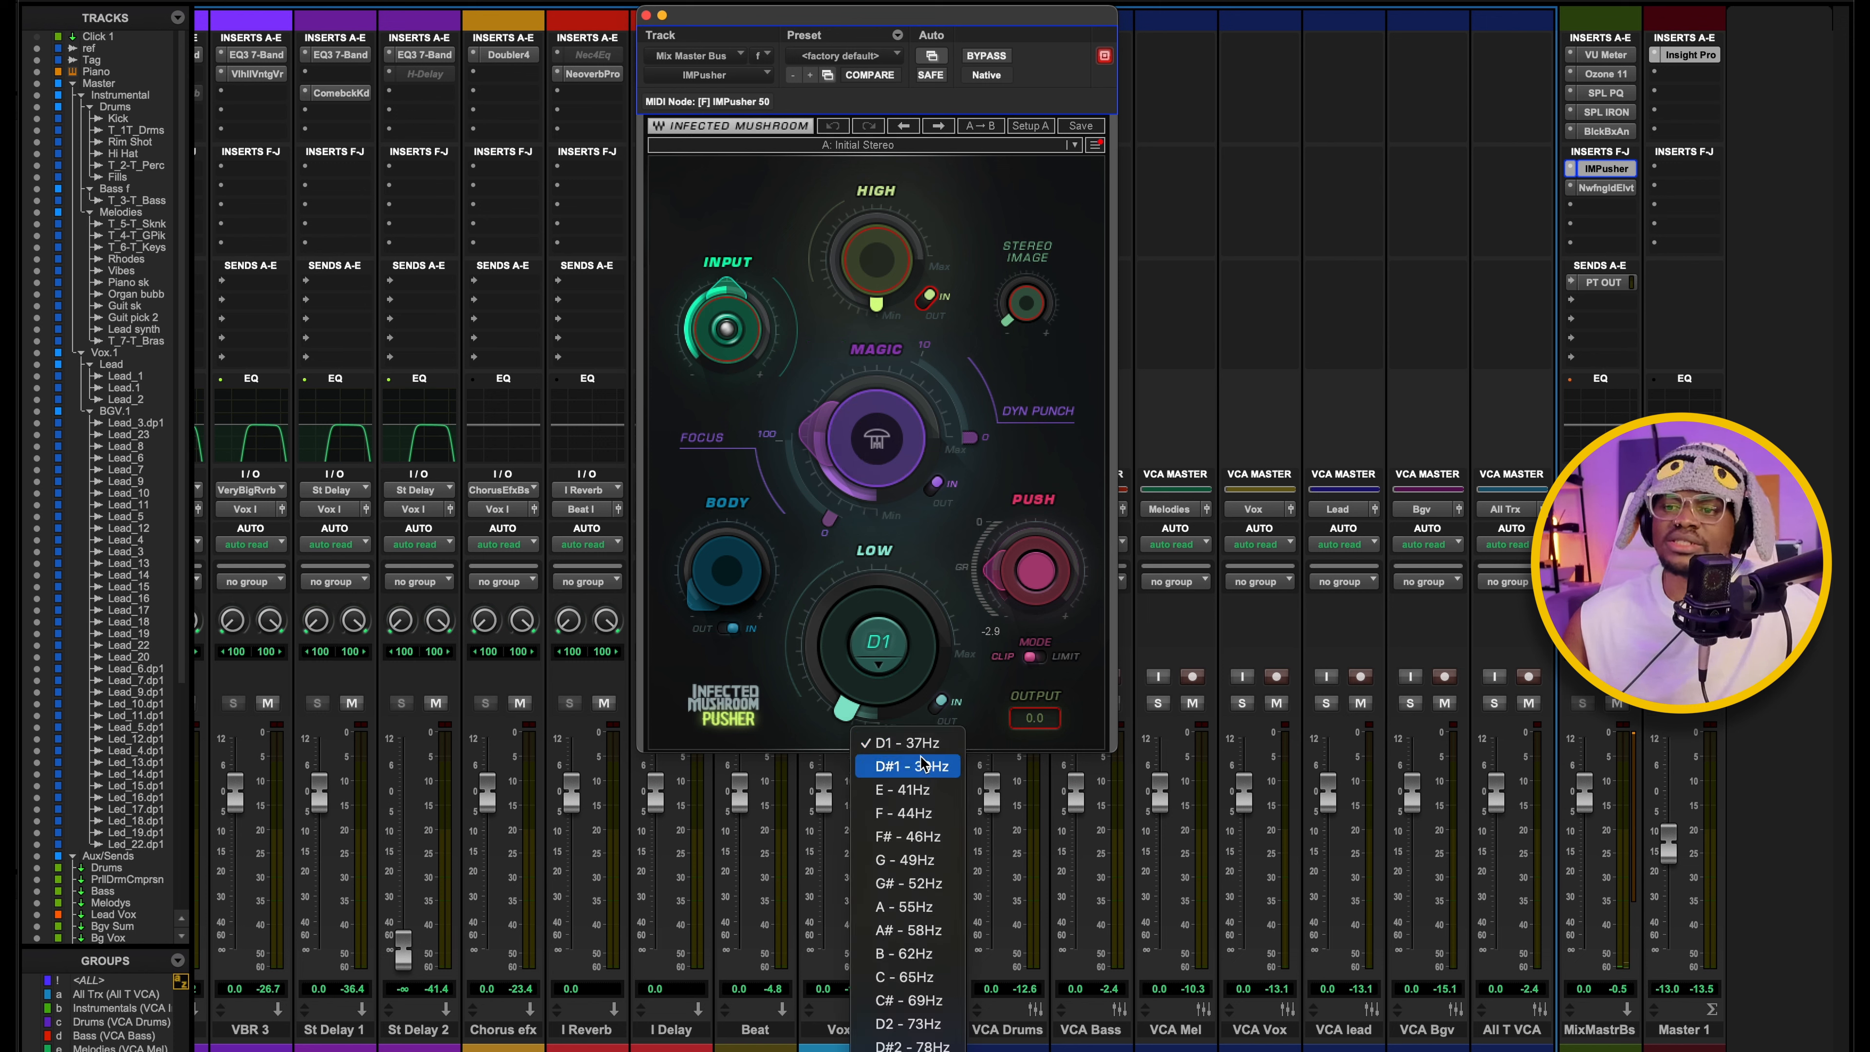
pyautogui.click(791, 569)
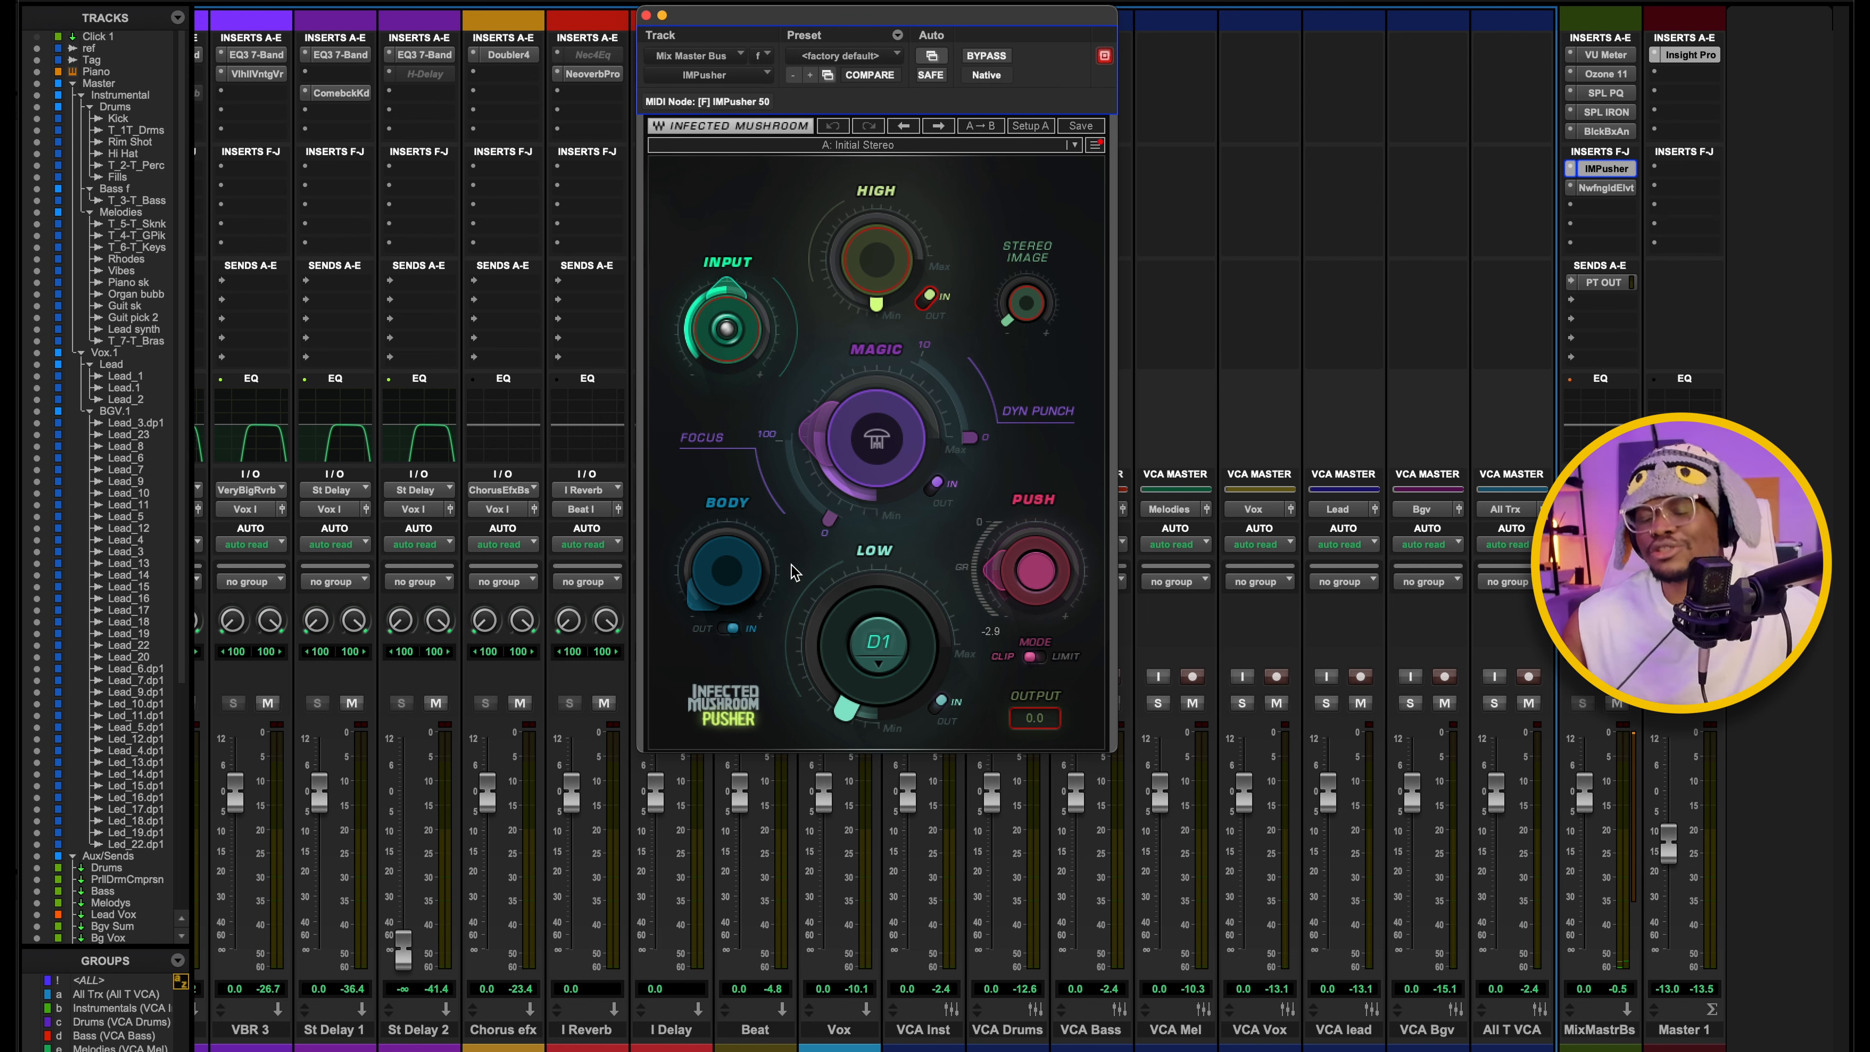
pyautogui.click(1606, 169)
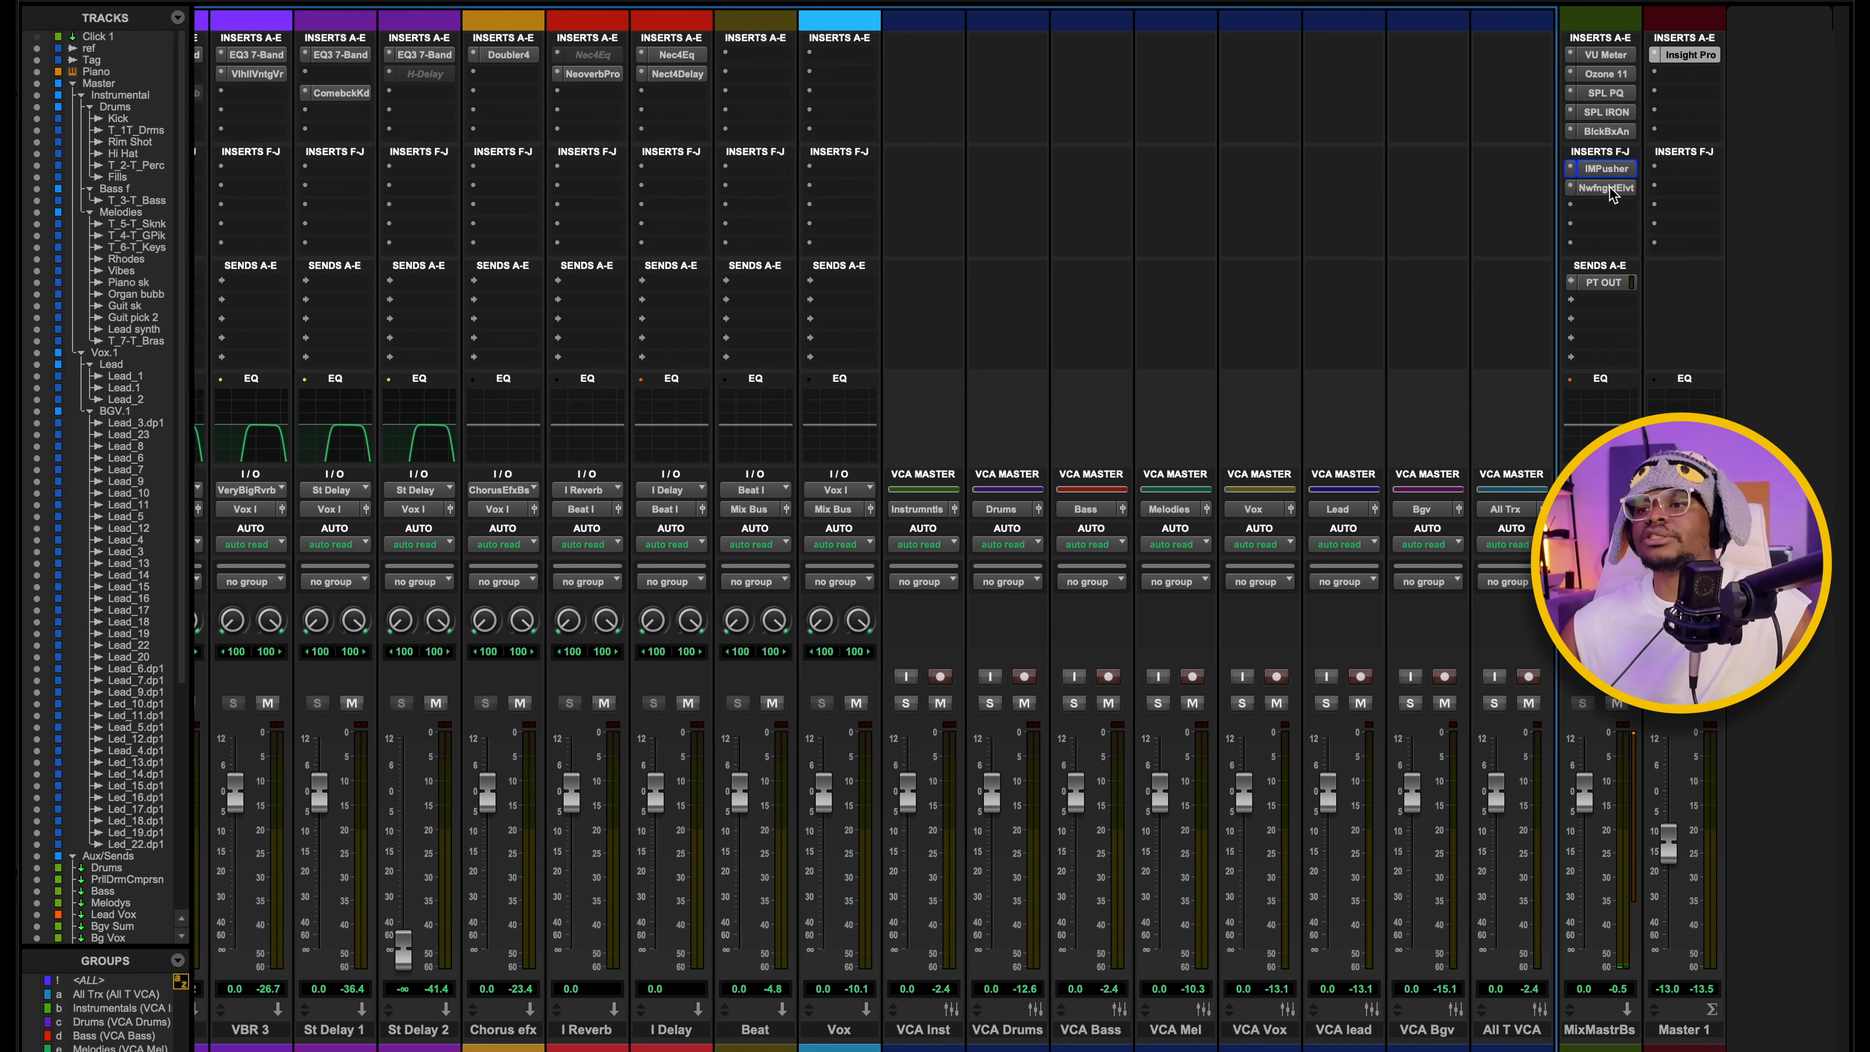
# Open the mix master bus's Newfangled Elevate insert, play the mix through it and position its window clear of the bus inserts.
pyautogui.click(1607, 188)
pyautogui.moveTo(1323, 26); pyautogui.dragTo(813, 4)
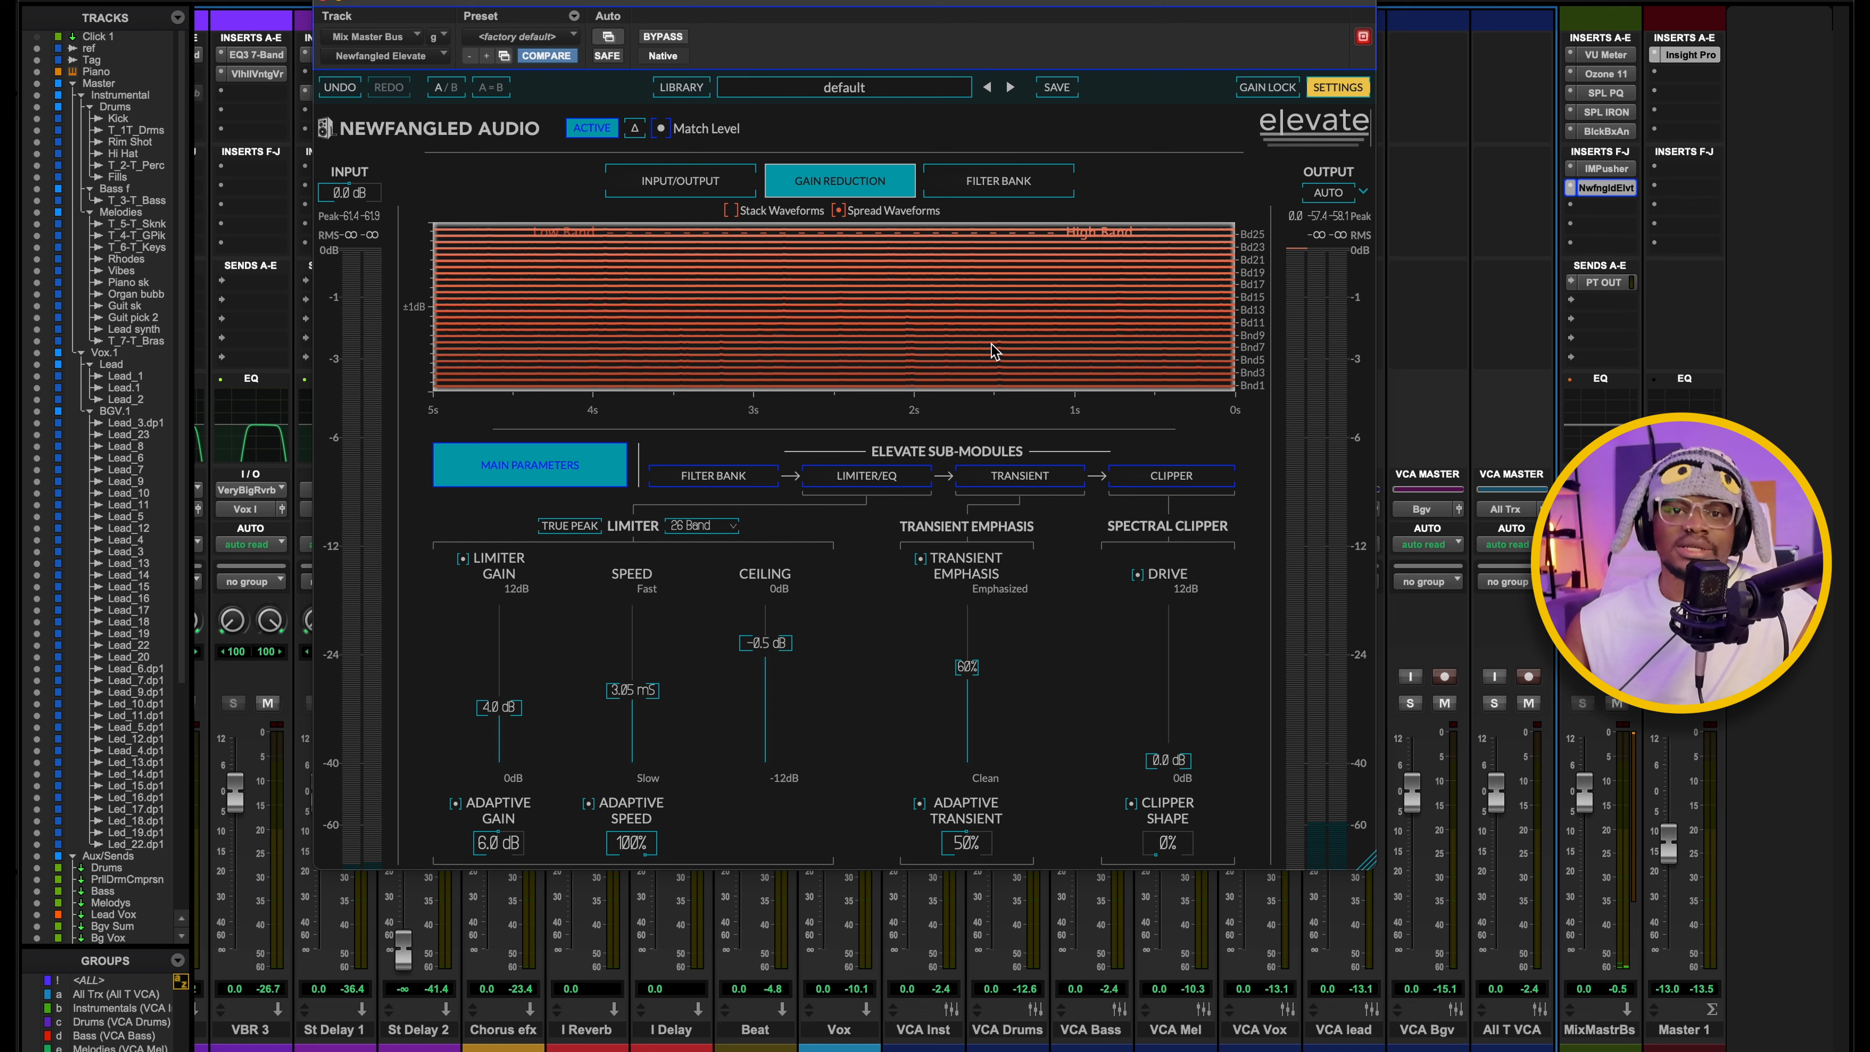
pyautogui.press('space')
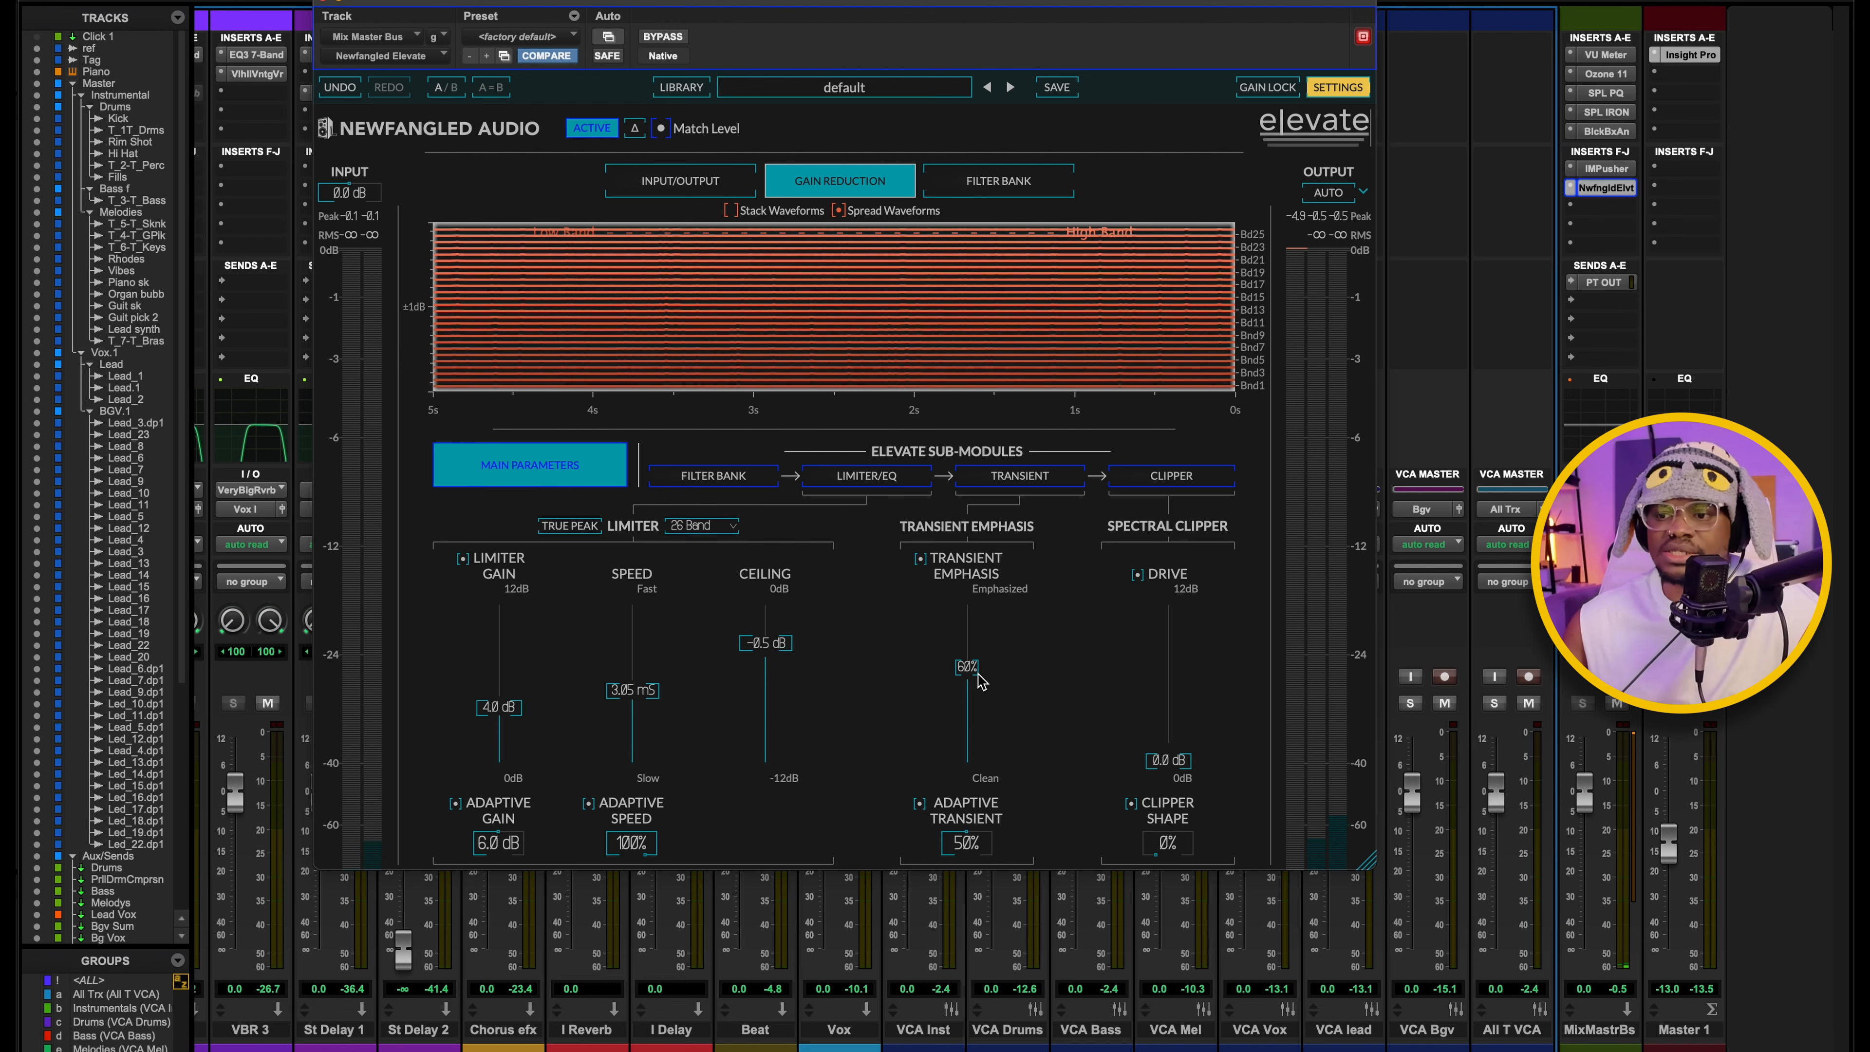
pyautogui.moveTo(1040, 20); pyautogui.dragTo(1142, 18)
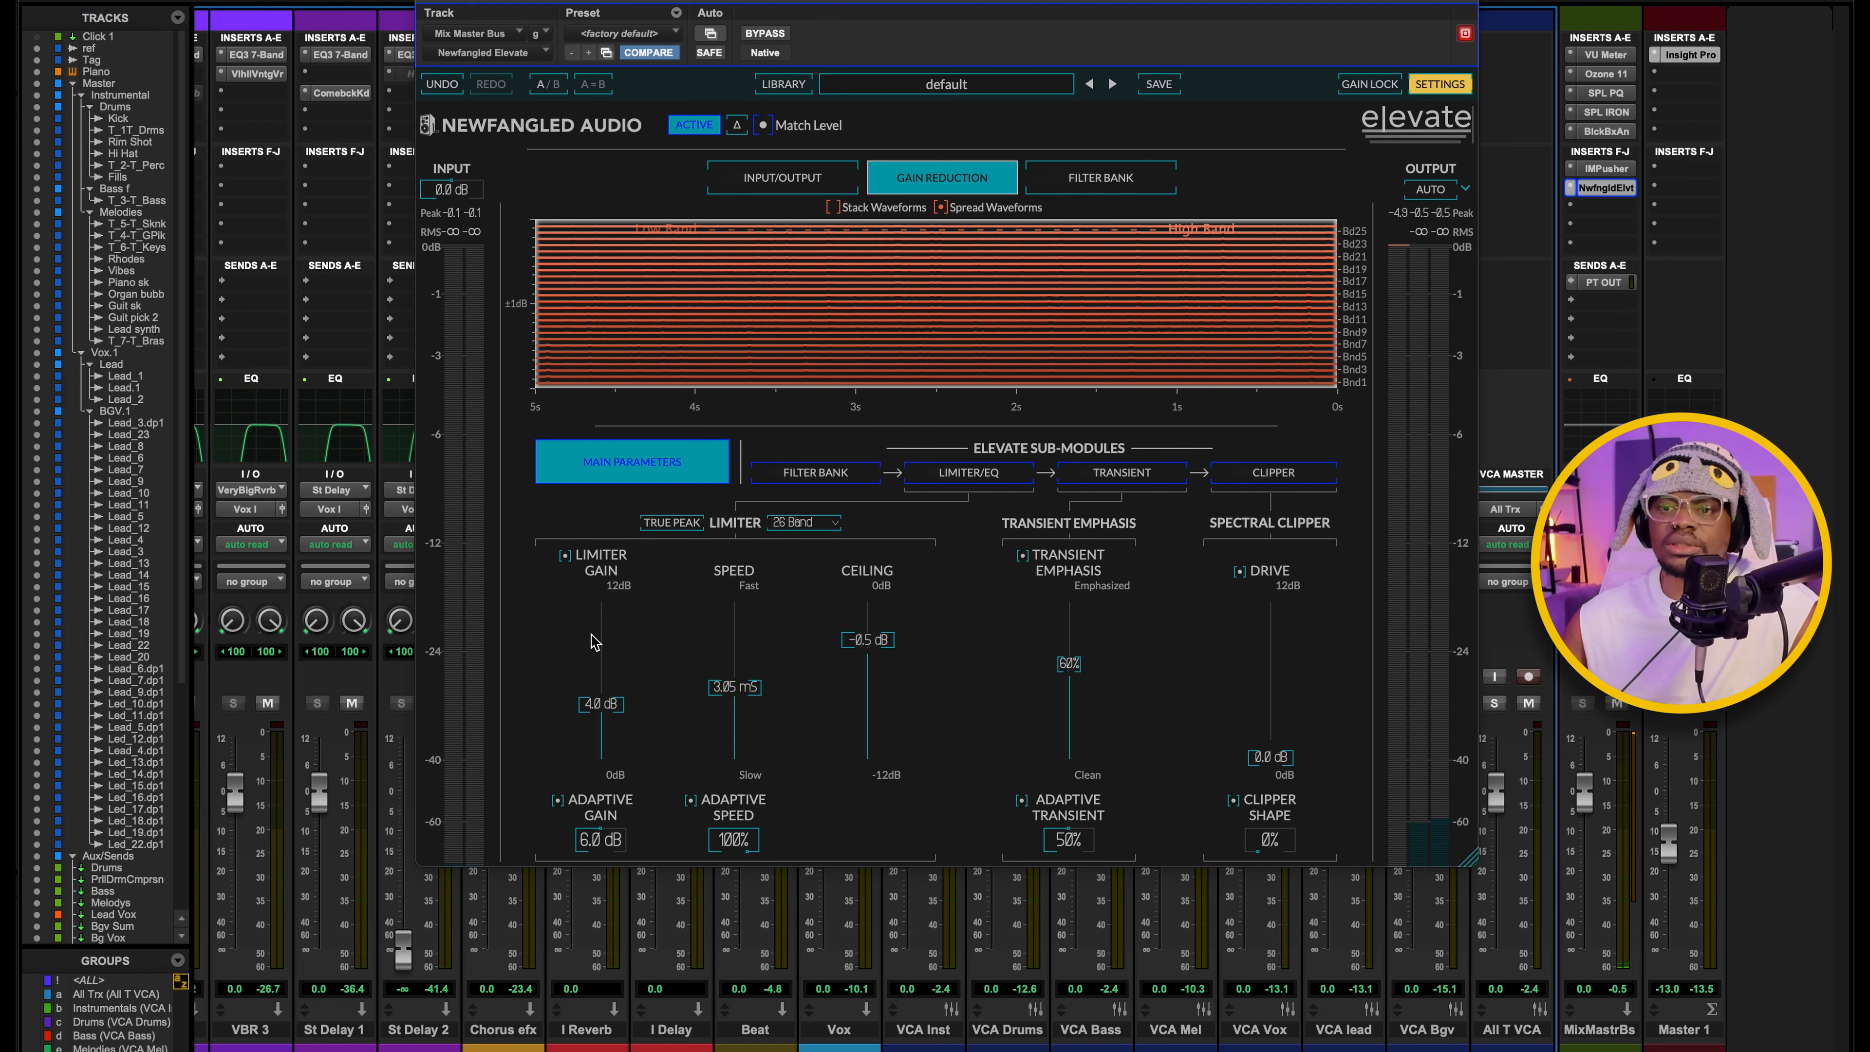
# Show Elevate's Limiter/EQ sub-module and solo the 218 Hz band, and the 102 Hz band in its place, during playback.
pyautogui.click(981, 474)
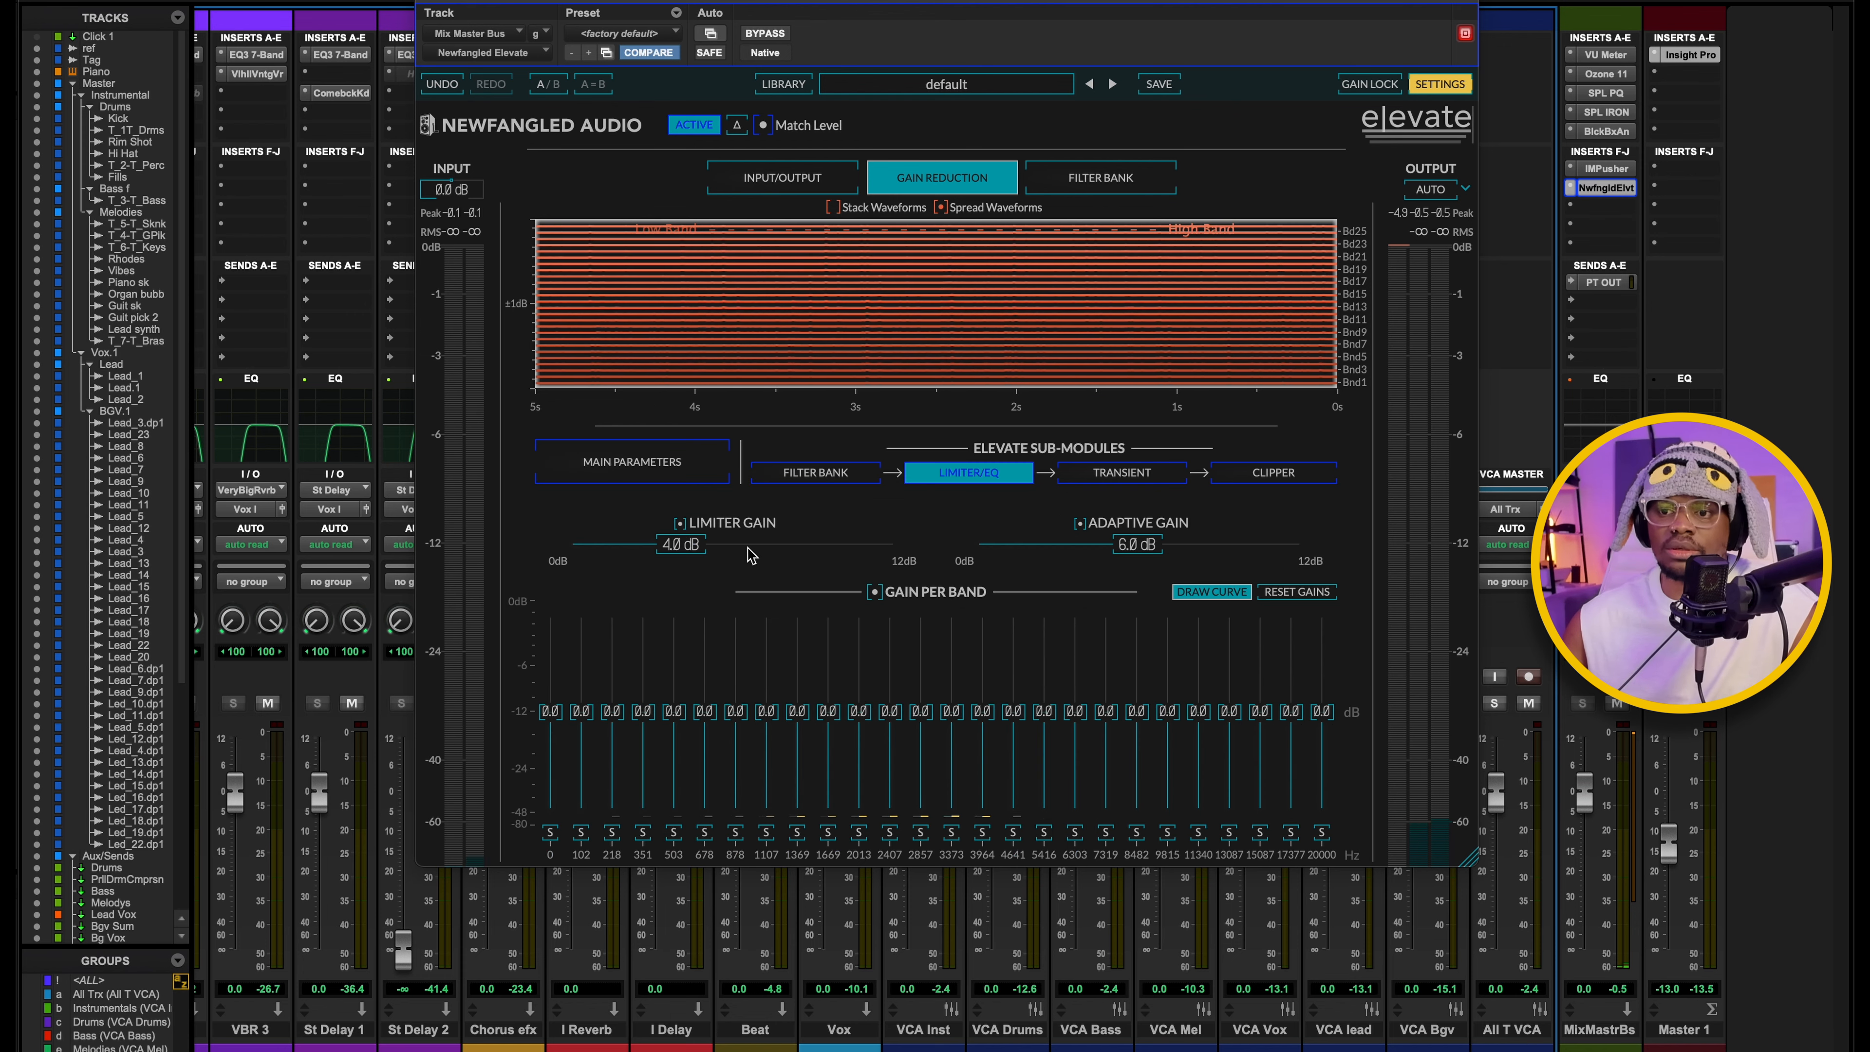
pyautogui.click(611, 833)
pyautogui.press('space')
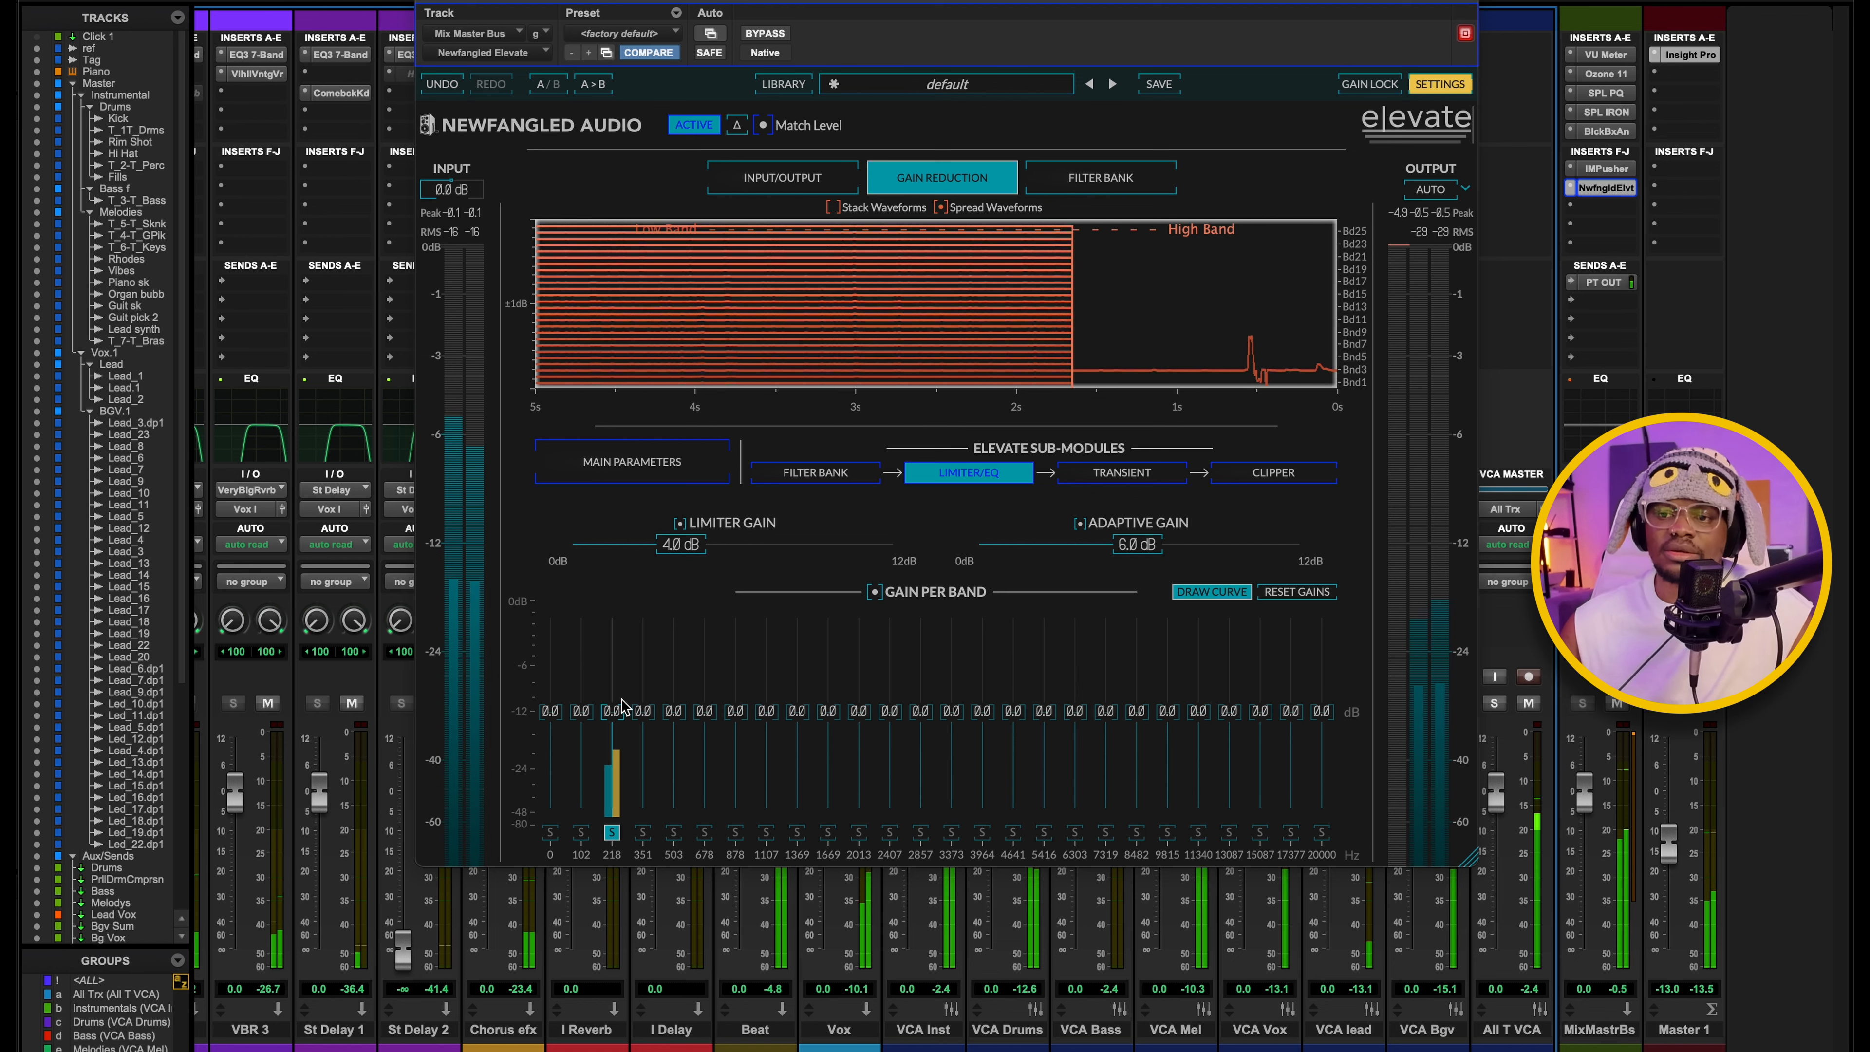
pyautogui.click(581, 832)
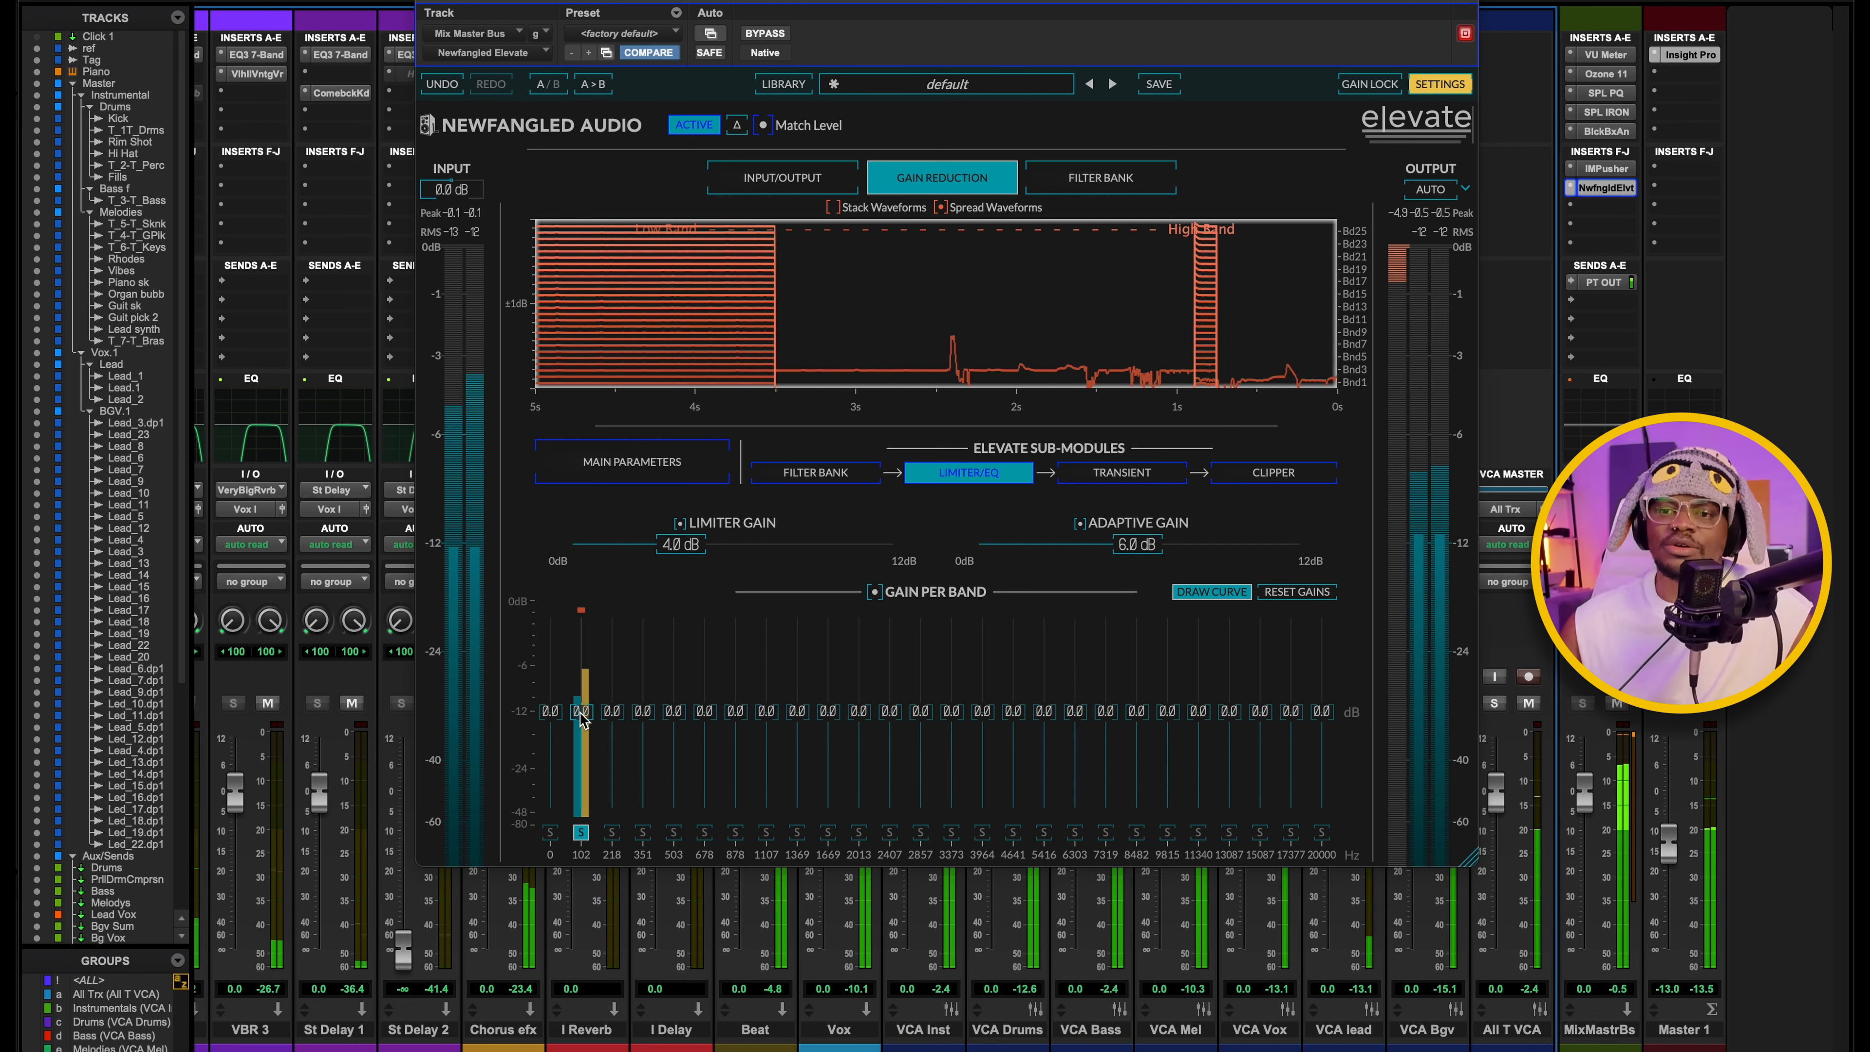
# Try a gain boost on Elevate's soloed 102 Hz band during playback, reset it to 0.0 dB, and close the plug-in.
pyautogui.moveTo(582, 718); pyautogui.dragTo(583, 696)
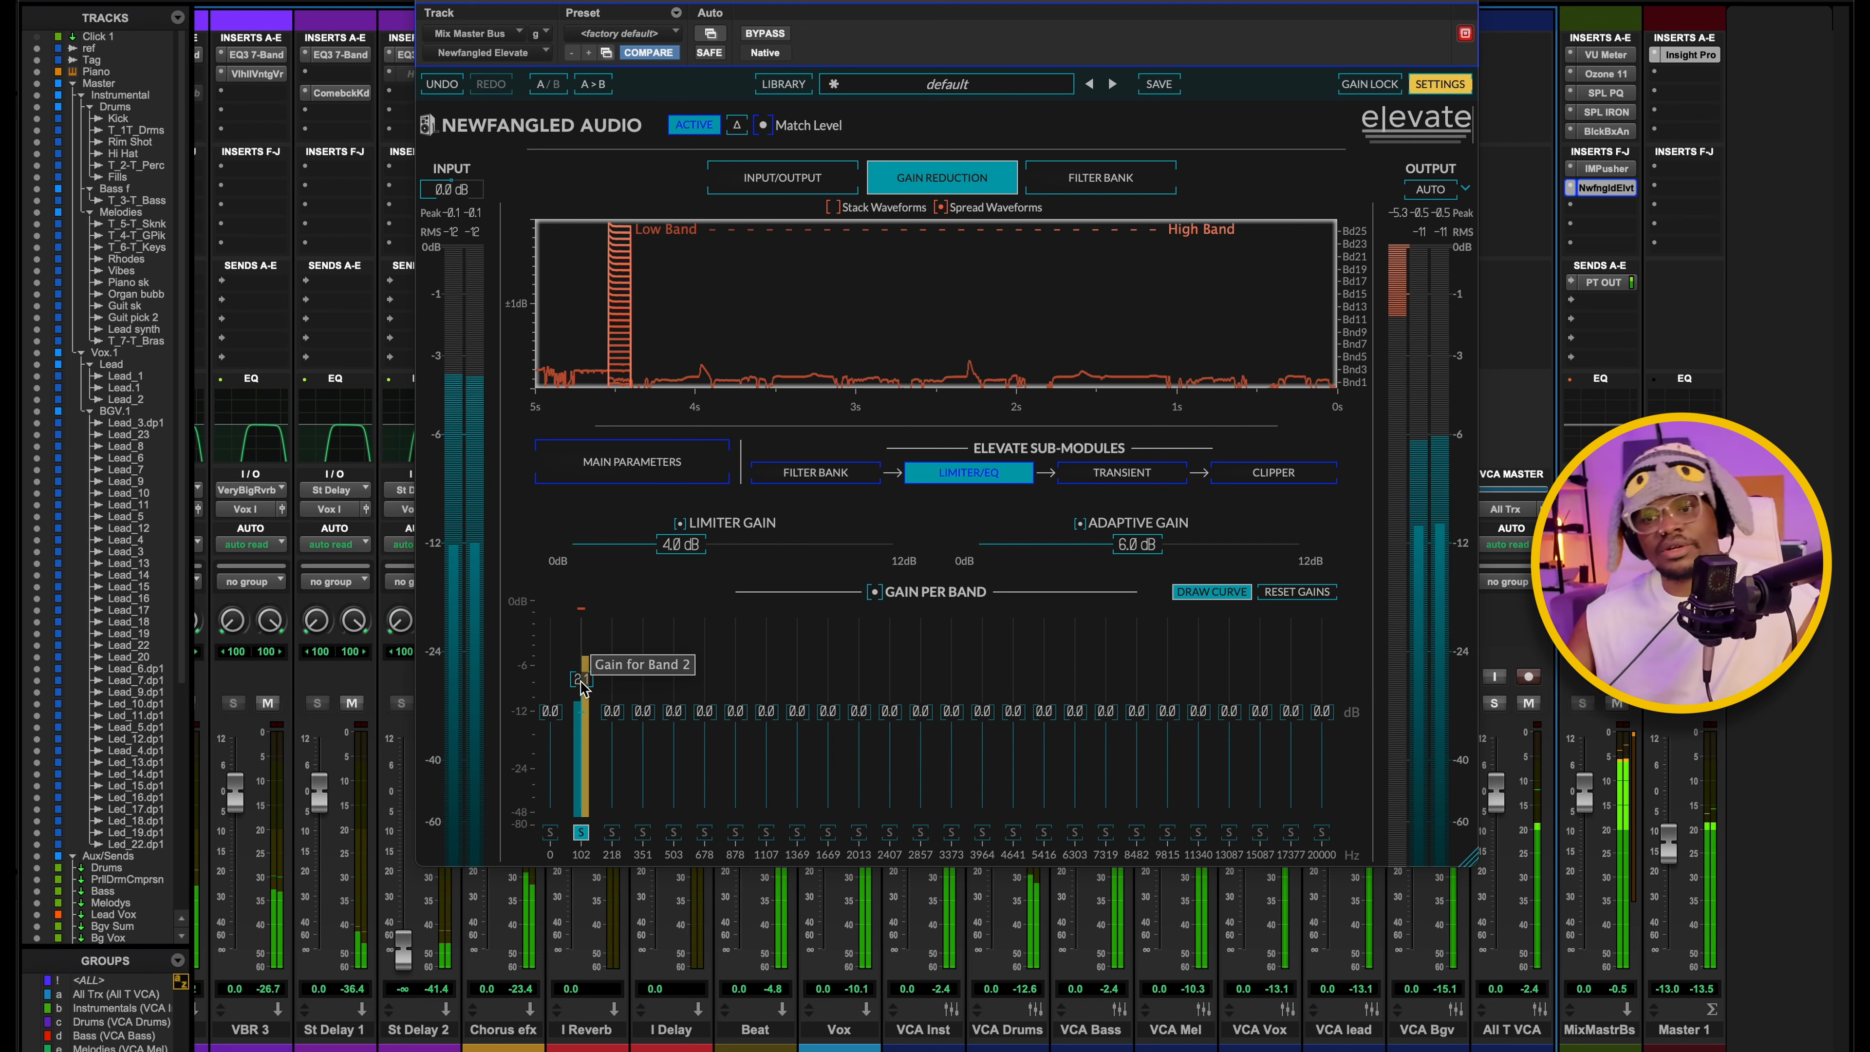
pyautogui.doubleClick(581, 683)
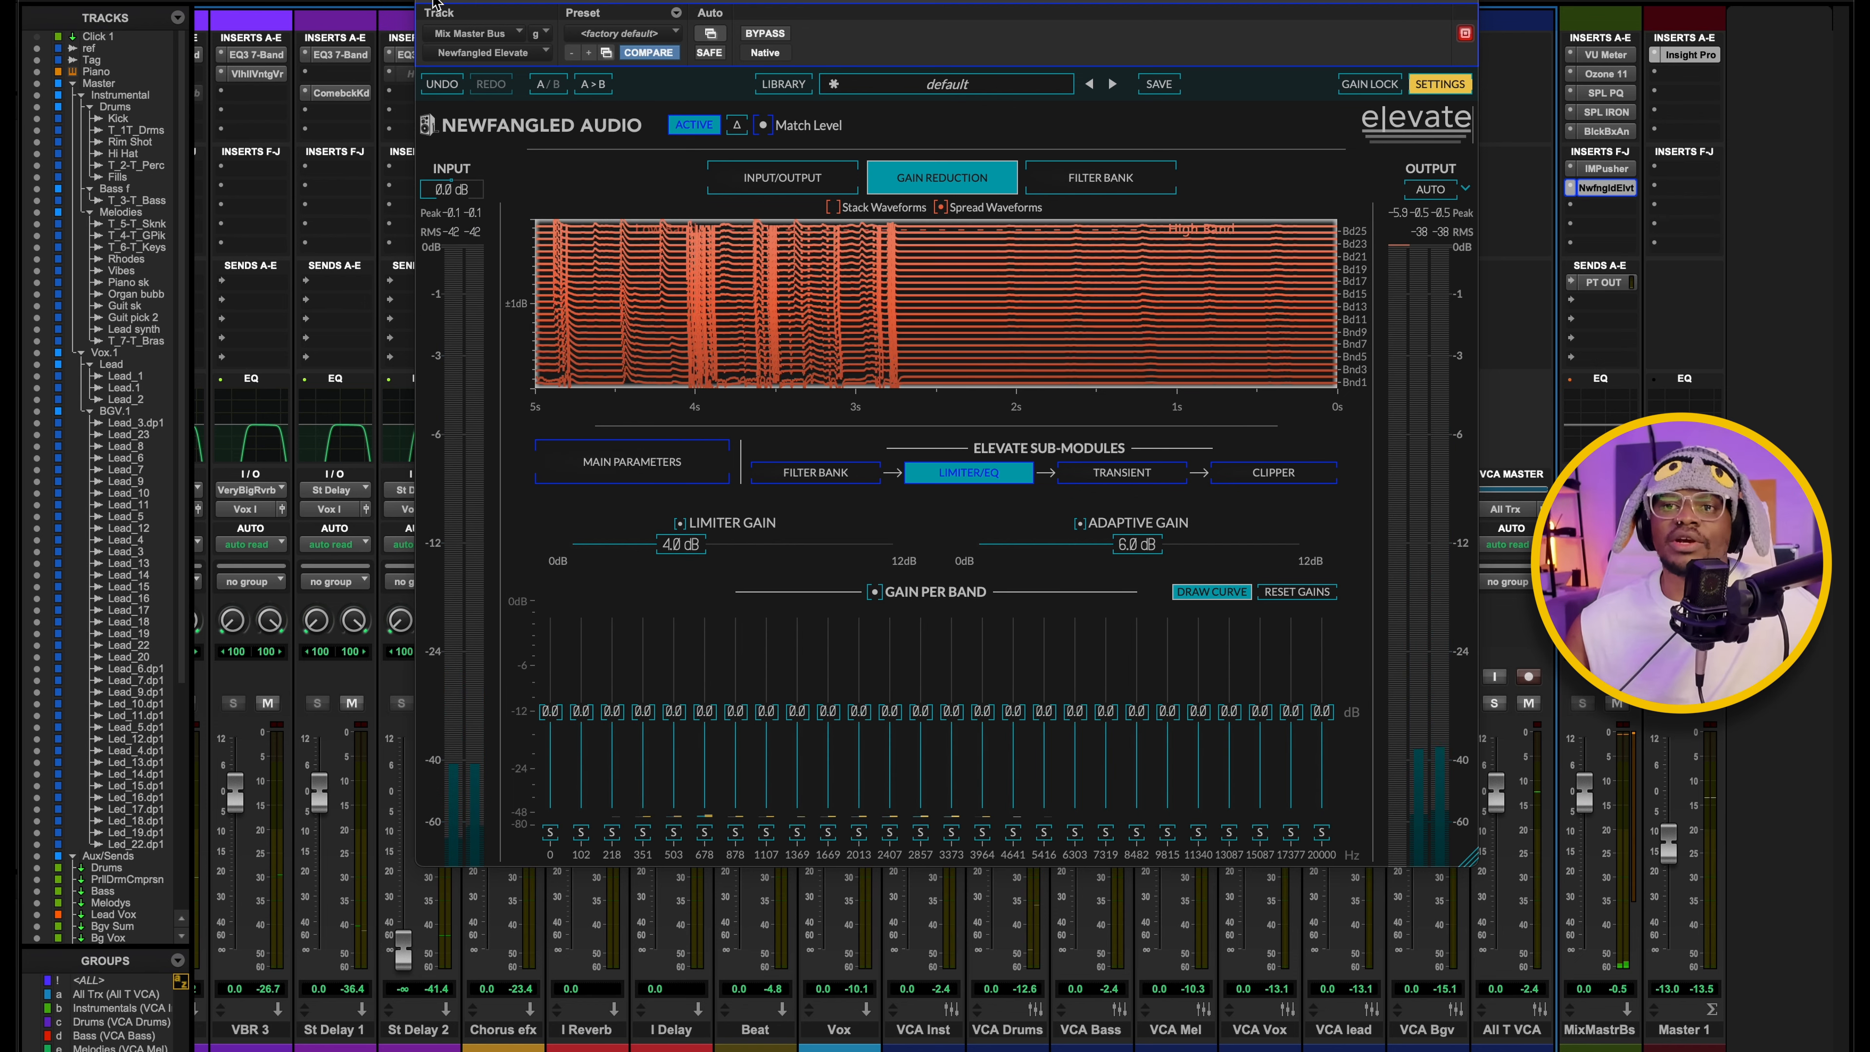
pyautogui.click(433, 2)
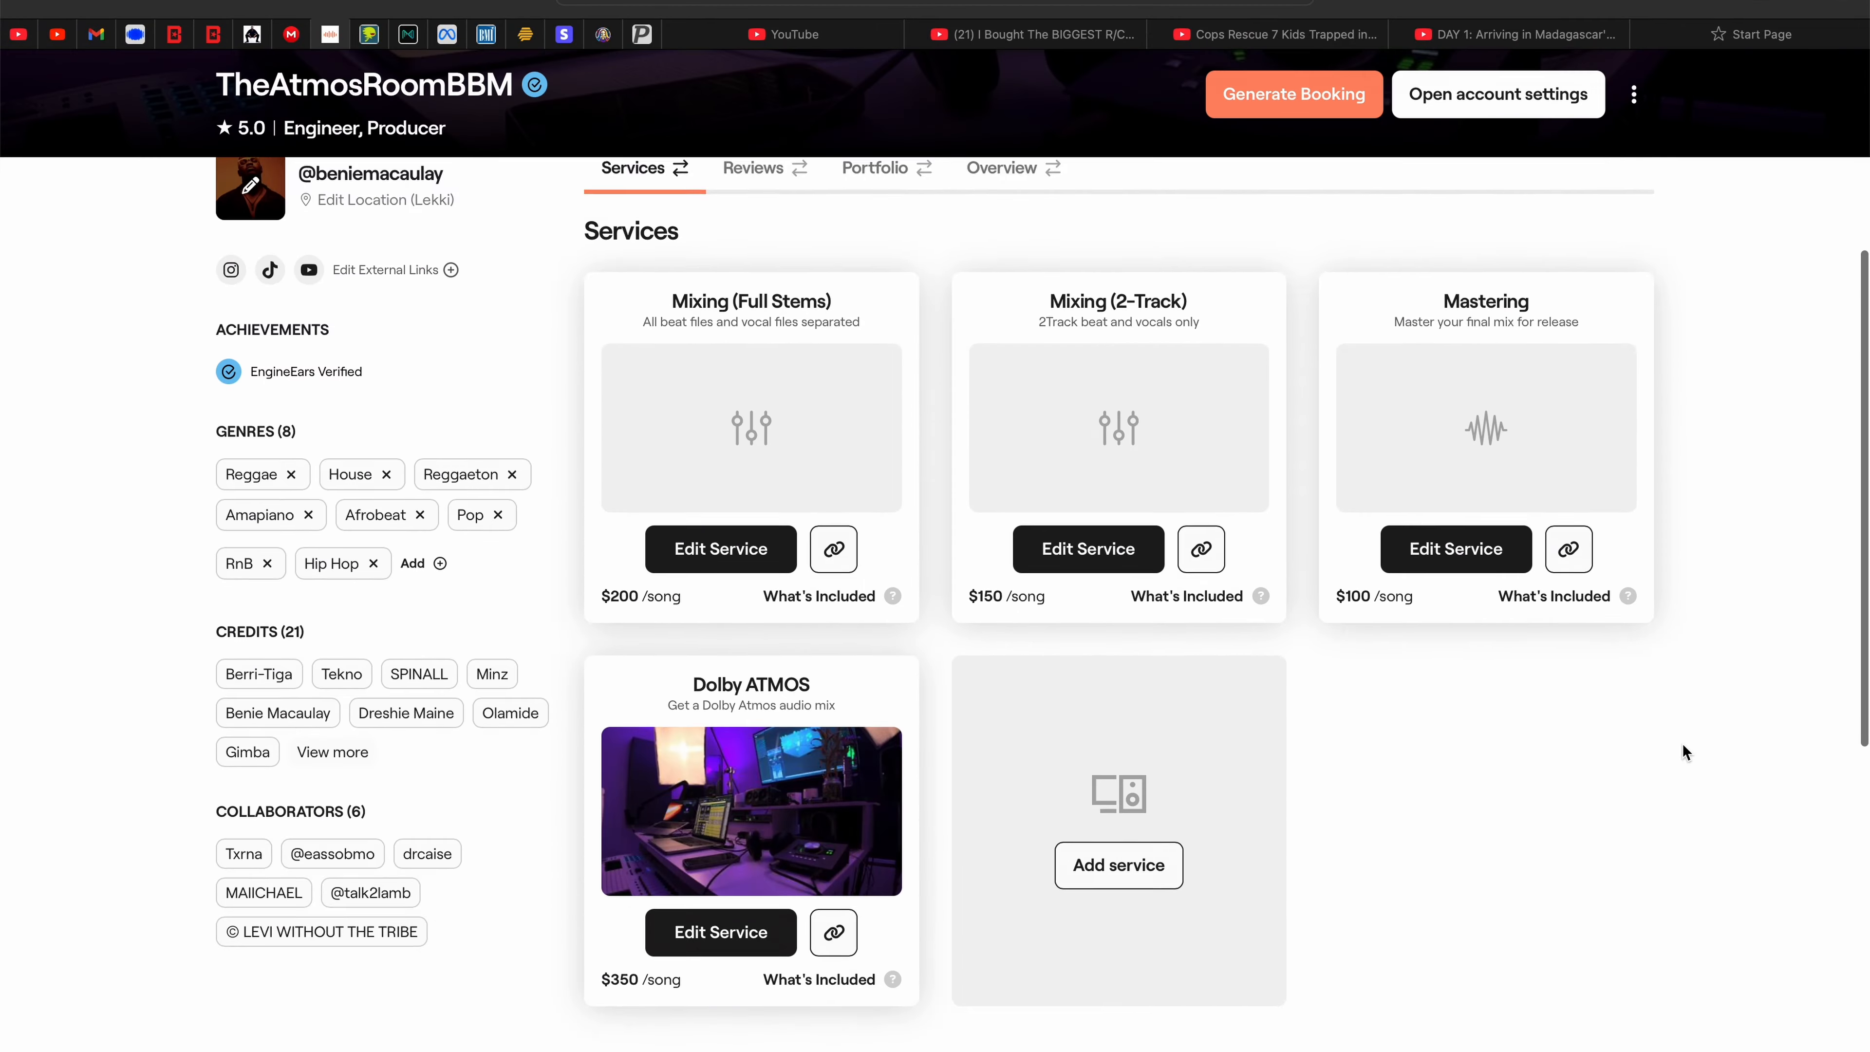
# Switch to the browser and look through the mastering and vocal presets on the My Sound Kits page.
pyautogui.scroll(-3, 1682, 742)
pyautogui.scroll(6, 1682, 742)
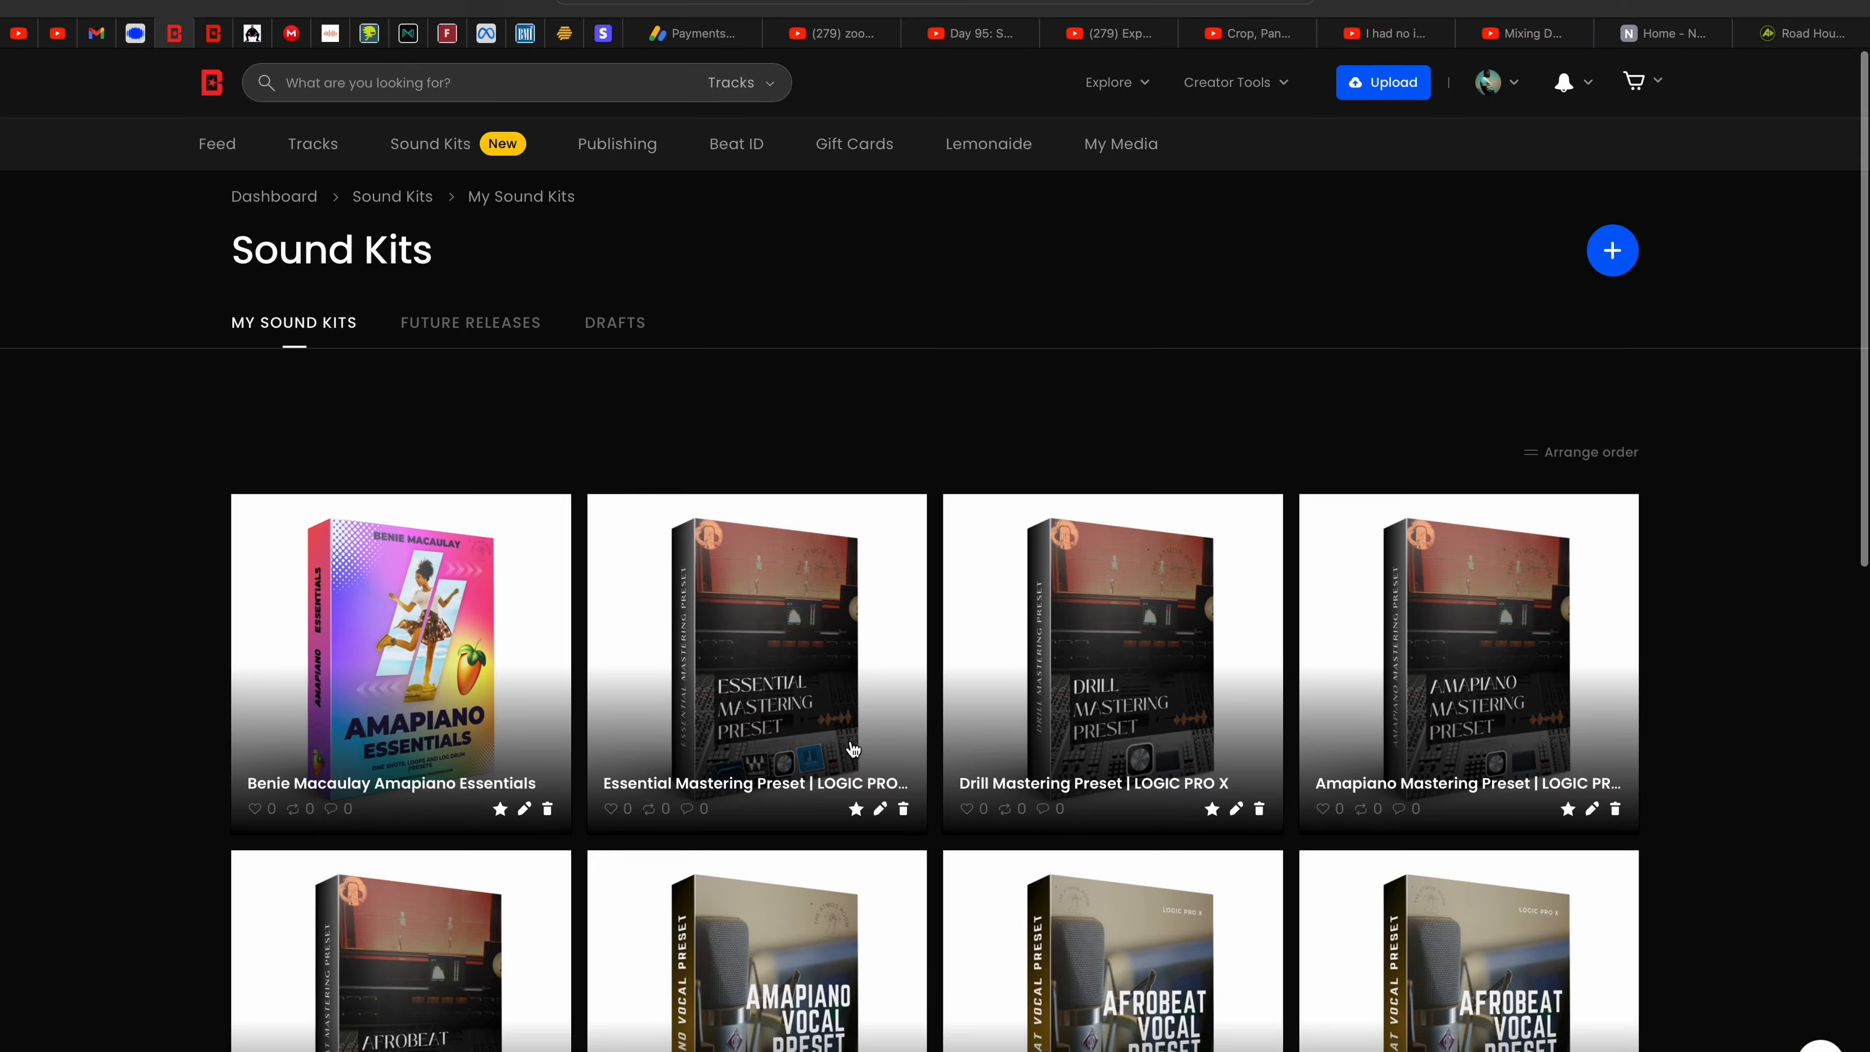
pyautogui.scroll(-10, 858, 741)
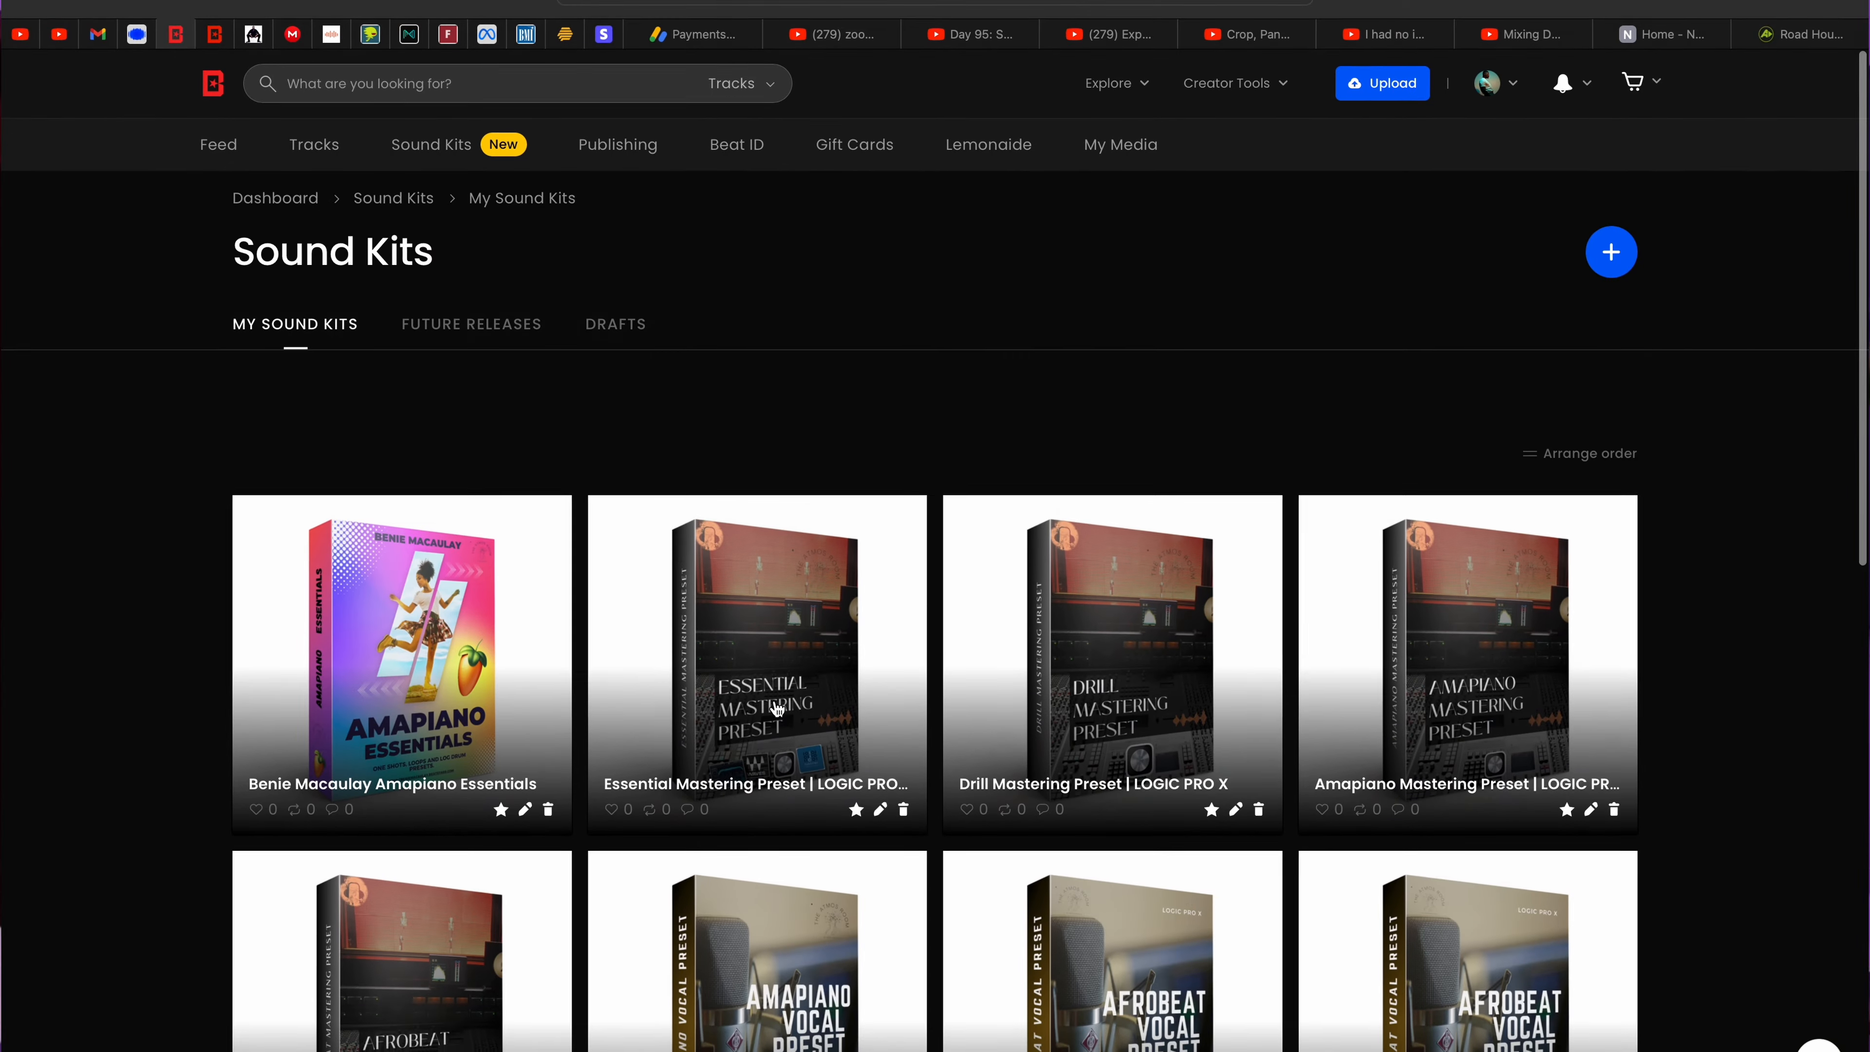
pyautogui.scroll(-5, 857, 740)
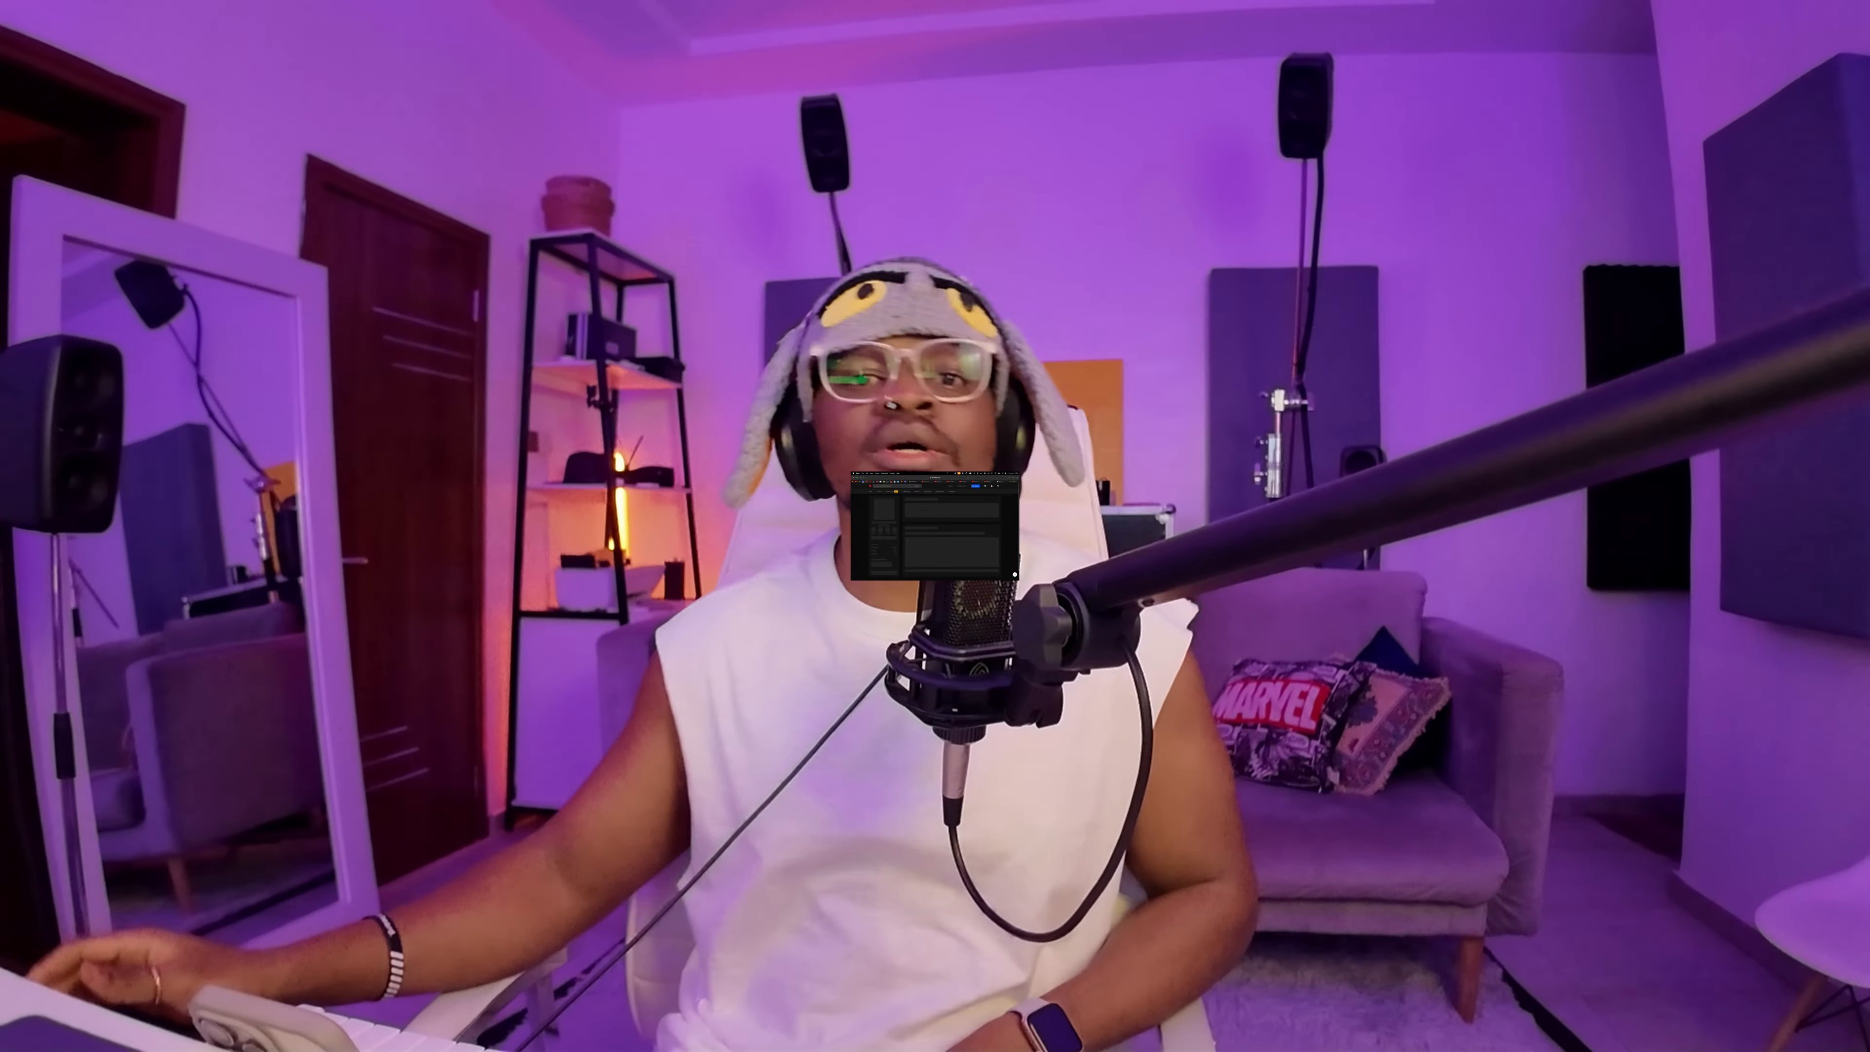